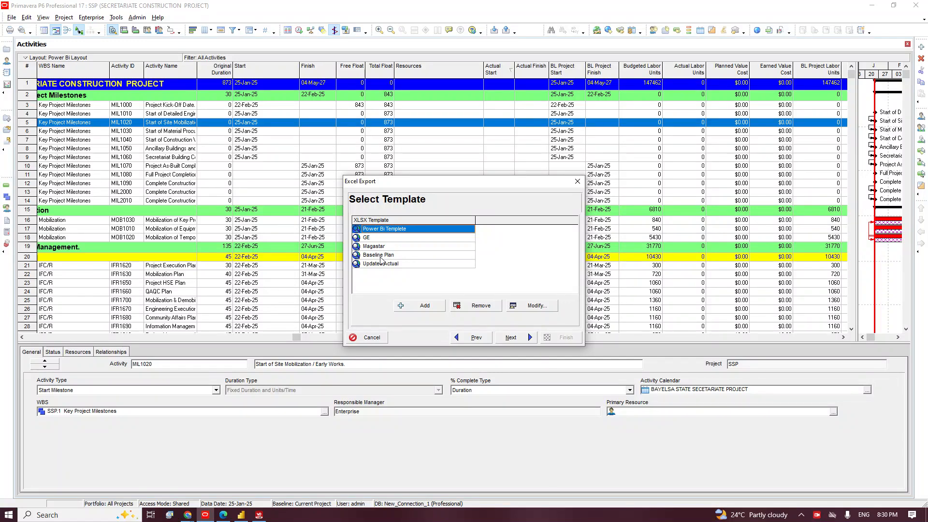
# Modify the Baseline Plan export template so that WBS Code is the first of its selected columns.
pyautogui.click(380, 256)
pyautogui.click(541, 308)
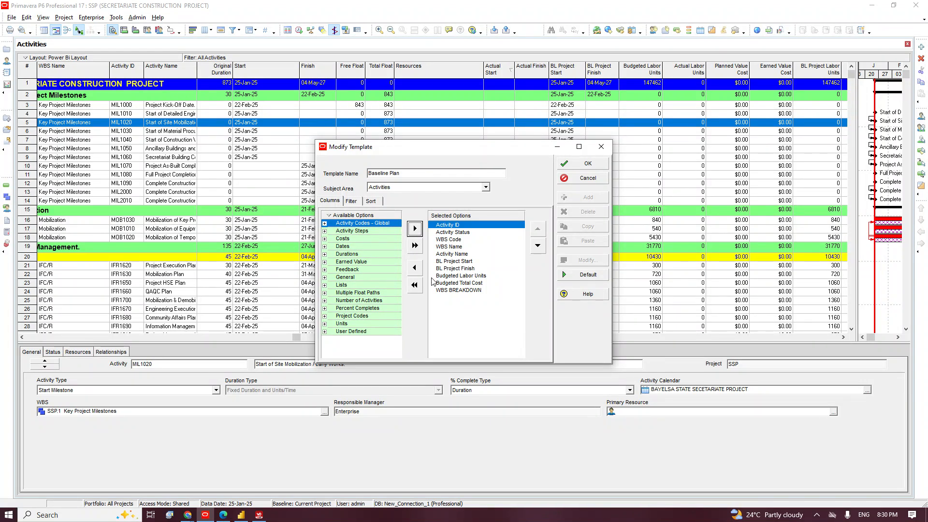
pyautogui.click(448, 241)
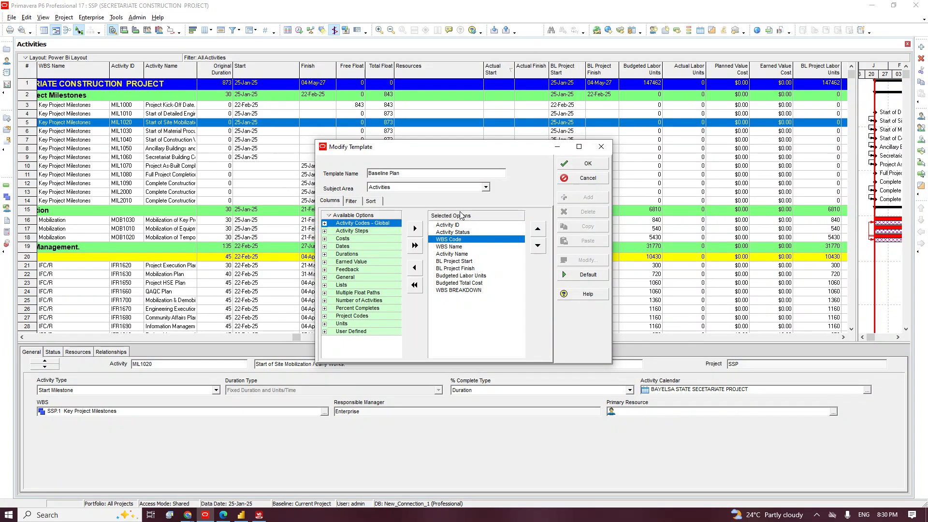
pyautogui.click(538, 229)
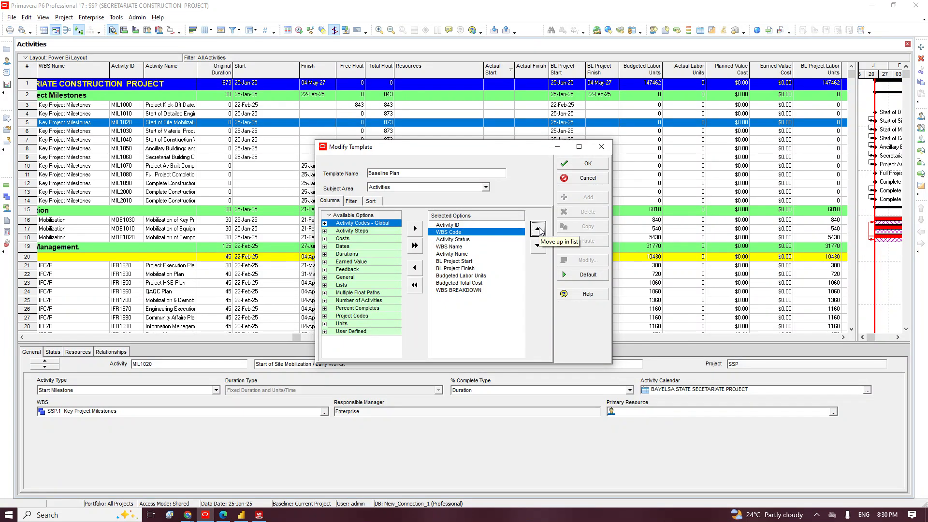
pyautogui.click(538, 229)
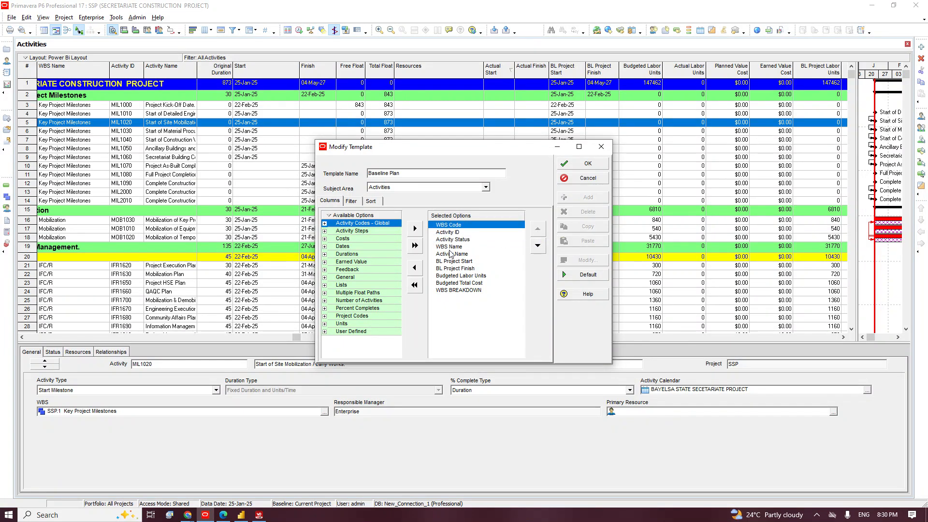
# Move WBS Name directly below WBS Code in the selected columns and save the Baseline Plan template.
pyautogui.click(449, 247)
pyautogui.click(538, 229)
pyautogui.click(538, 228)
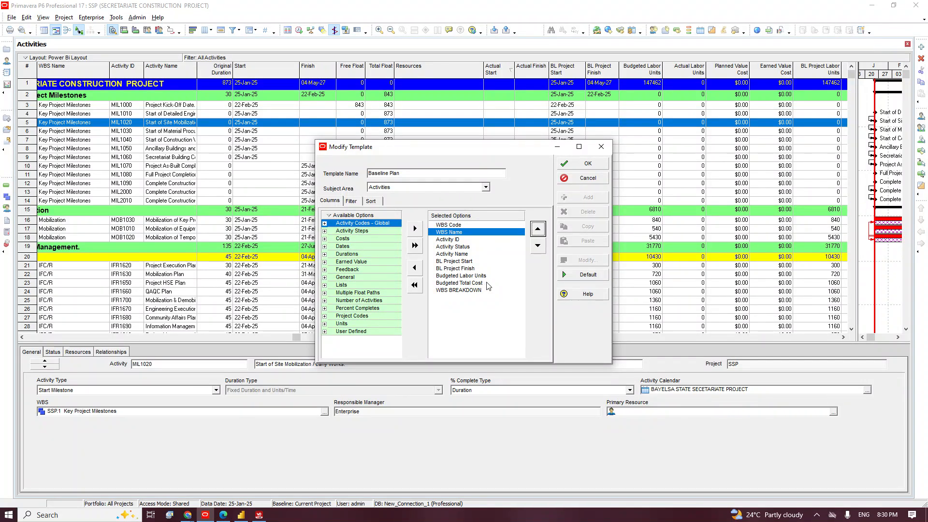
pyautogui.click(468, 276)
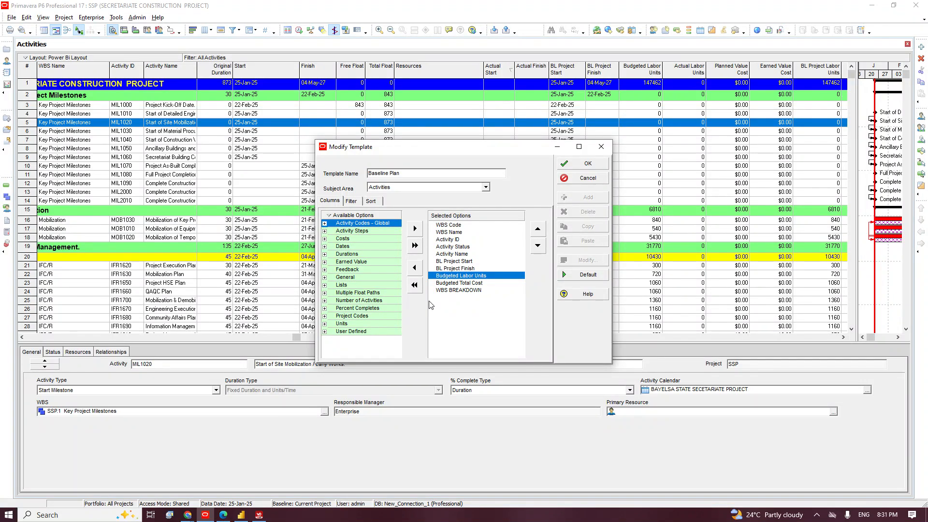
pyautogui.click(455, 291)
pyautogui.click(459, 283)
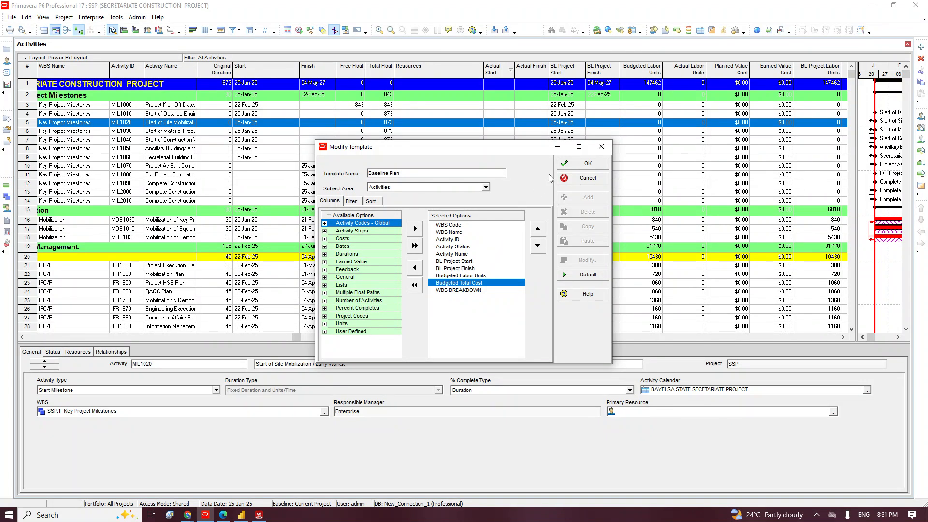
pyautogui.click(580, 165)
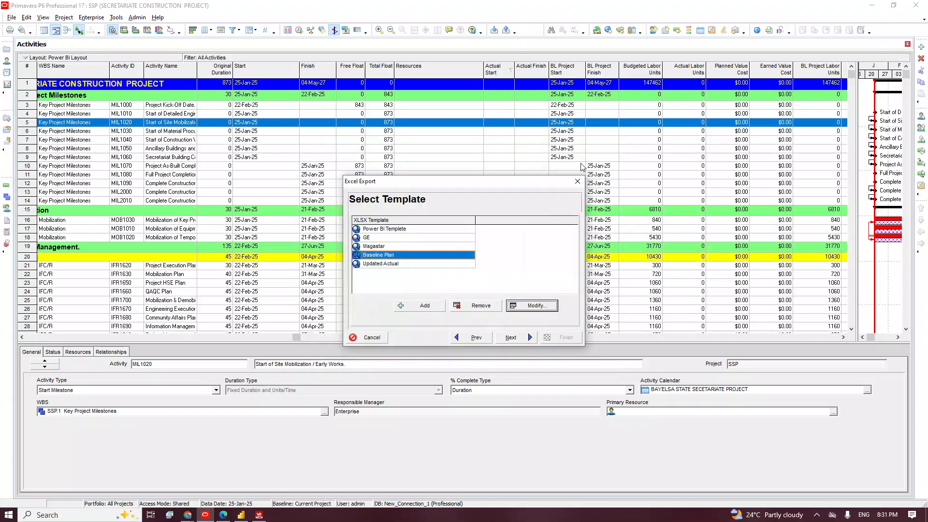
# Export the SSP activities with the Baseline Plan template to SSP-Baseline.xlsx in the desktop's New folder.
pyautogui.click(511, 338)
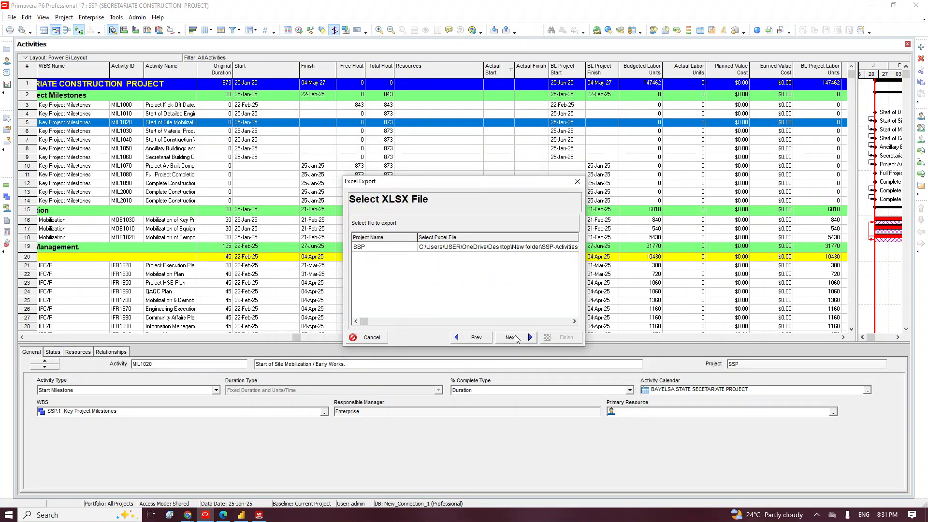
pyautogui.click(540, 249)
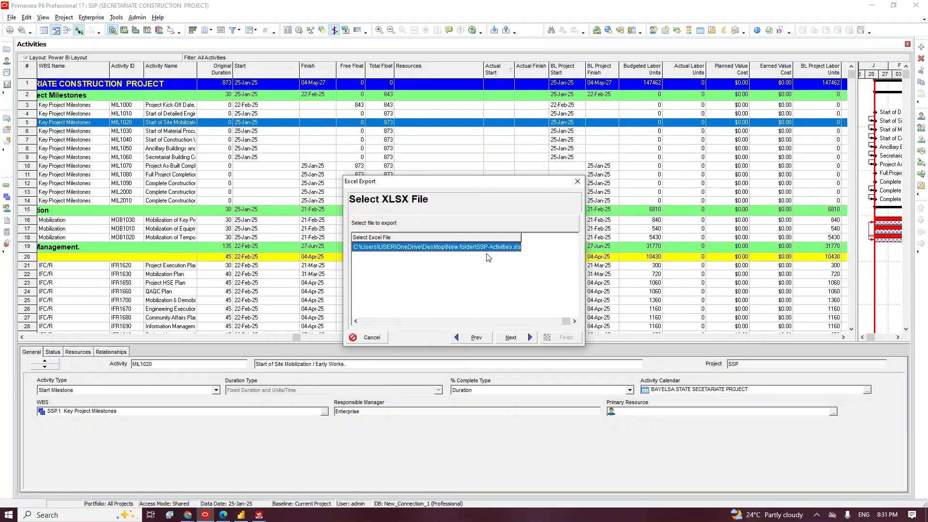
pyautogui.click(472, 246)
pyautogui.click(499, 246)
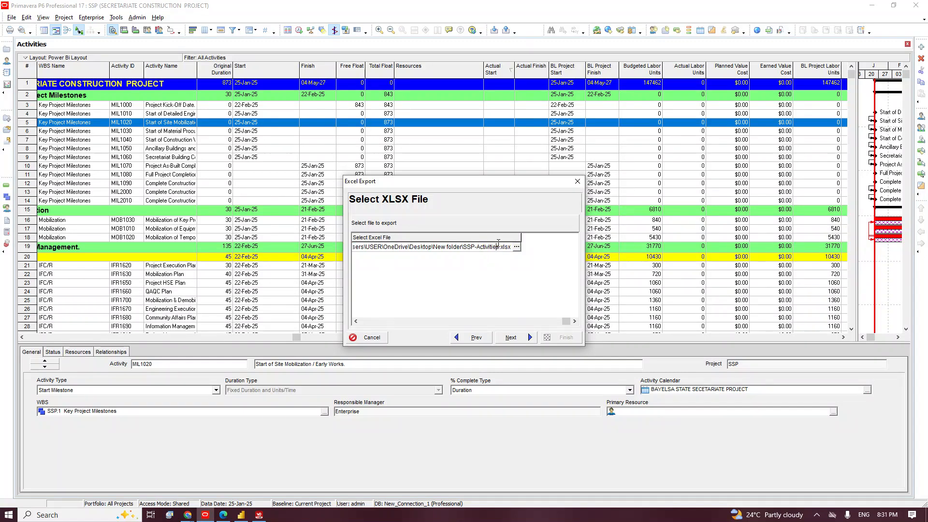
pyautogui.moveTo(498, 248); pyautogui.dragTo(477, 246)
pyautogui.write('Baseline')
pyautogui.click(511, 336)
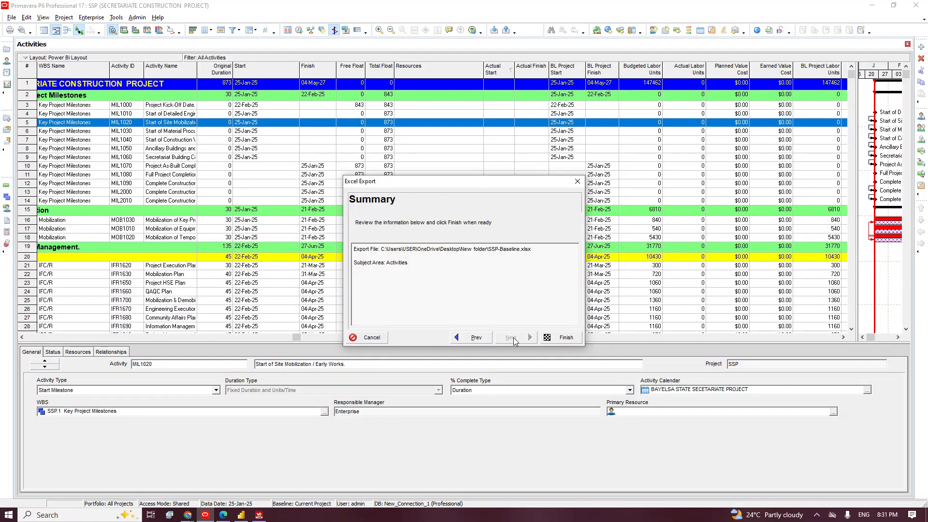
pyautogui.click(563, 337)
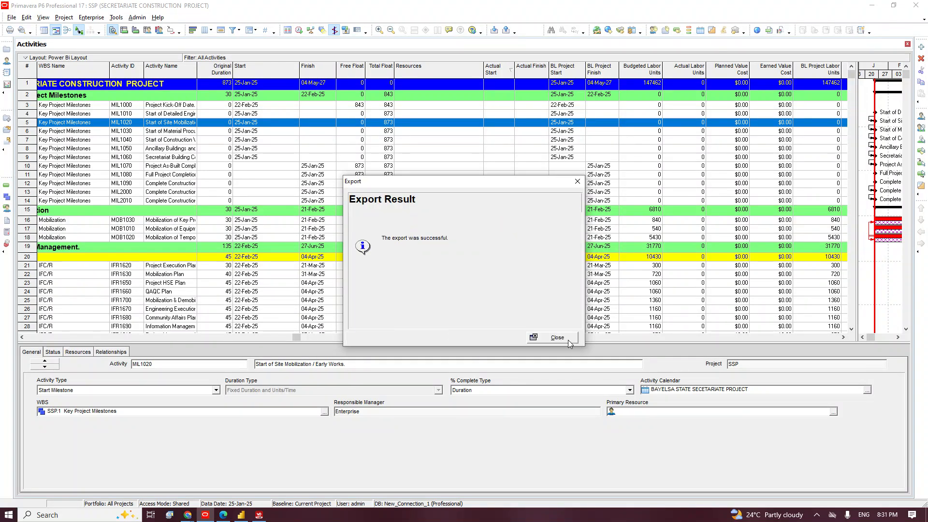
pyautogui.click(561, 338)
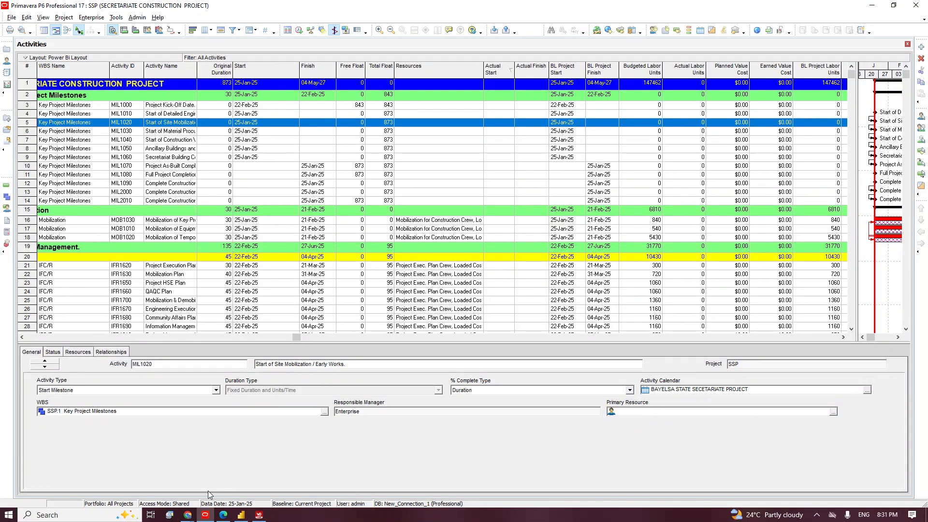
# Open the exported SSP-Baseline workbook from New folder on the desktop and maximize its Excel window.
pyautogui.press('super+d')
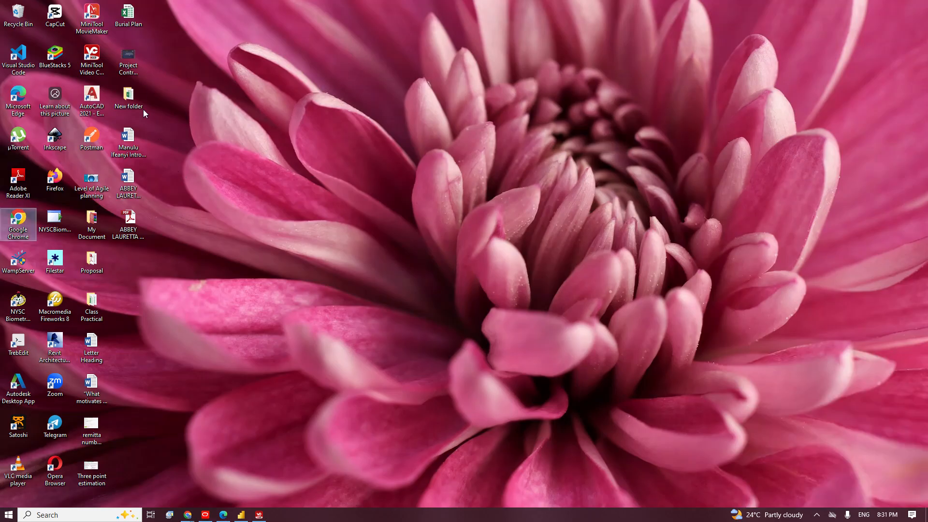
pyautogui.click(129, 104)
pyautogui.doubleClick(129, 104)
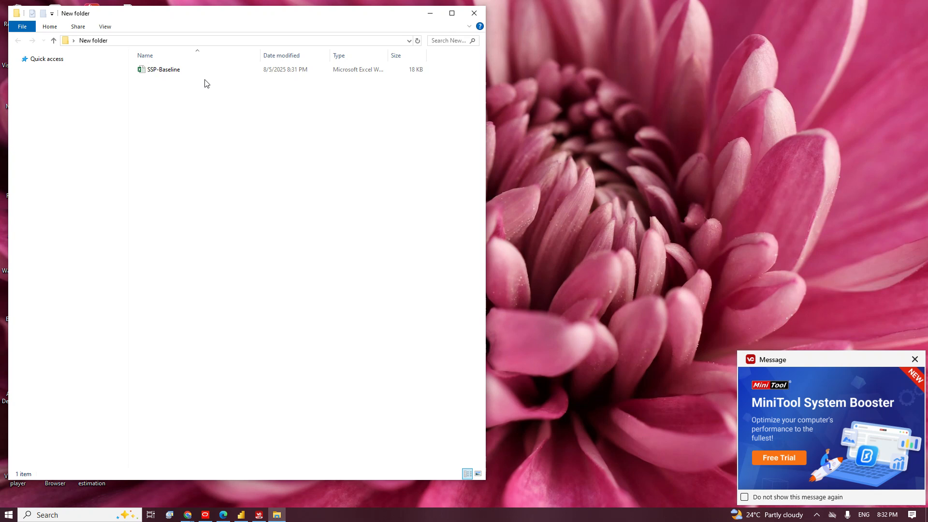
pyautogui.click(158, 71)
pyautogui.doubleClick(158, 71)
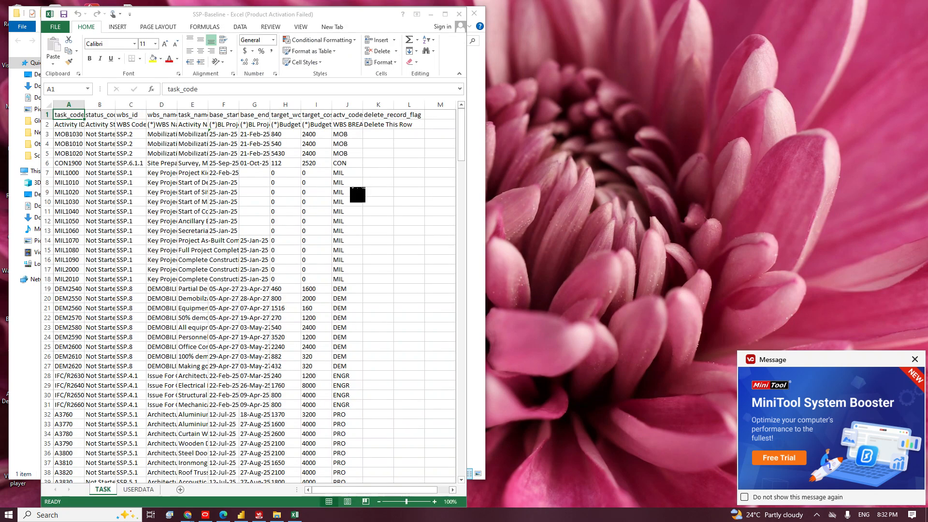
pyautogui.click(449, 17)
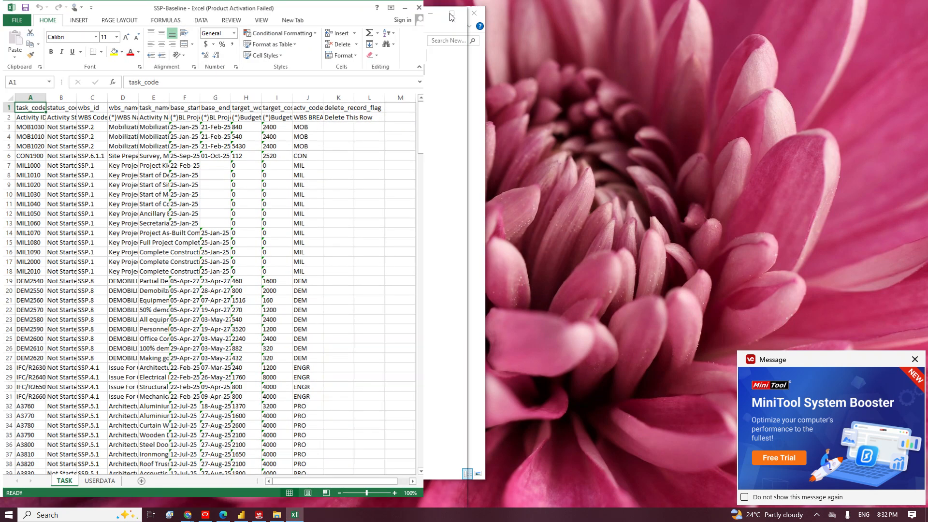
pyautogui.click(333, 363)
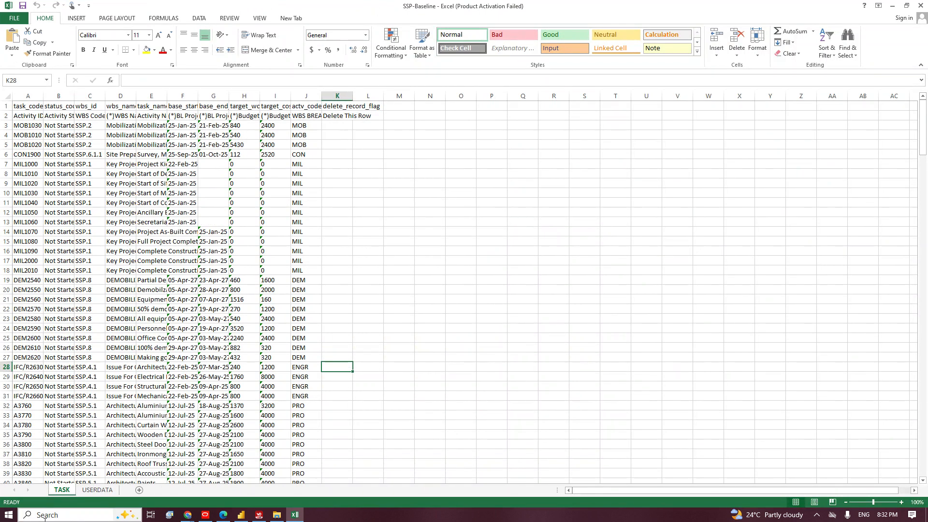
# Delete the USERDATA sheet from the SSP-Baseline workbook.
pyautogui.click(94, 490)
pyautogui.rightClick(95, 489)
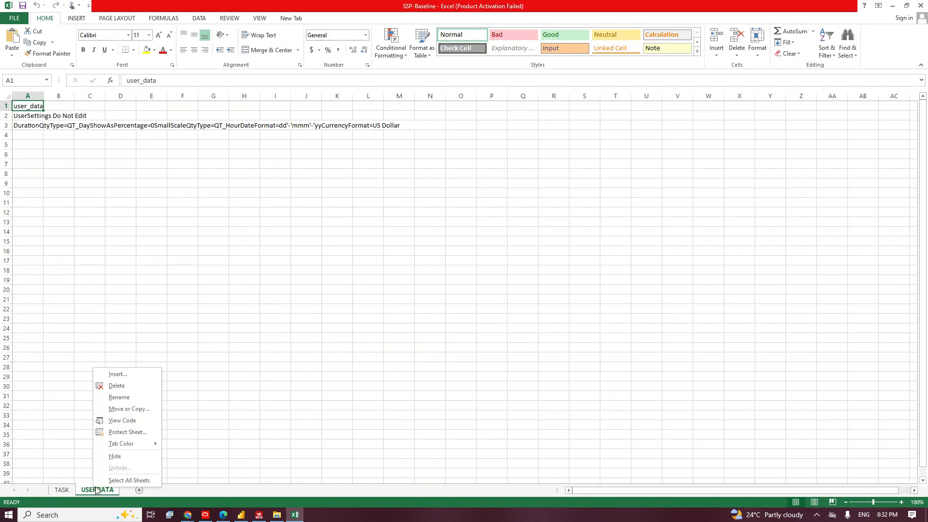
pyautogui.click(123, 431)
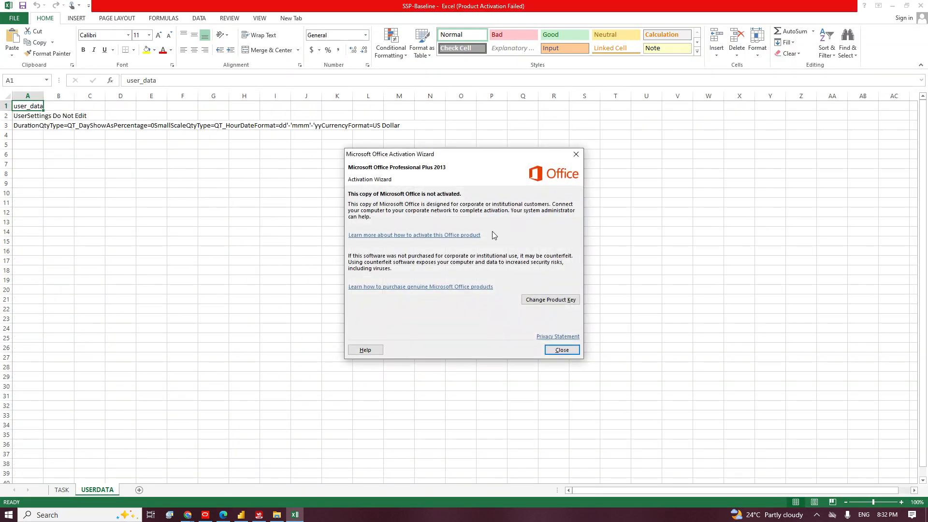
pyautogui.click(576, 154)
pyautogui.rightClick(102, 490)
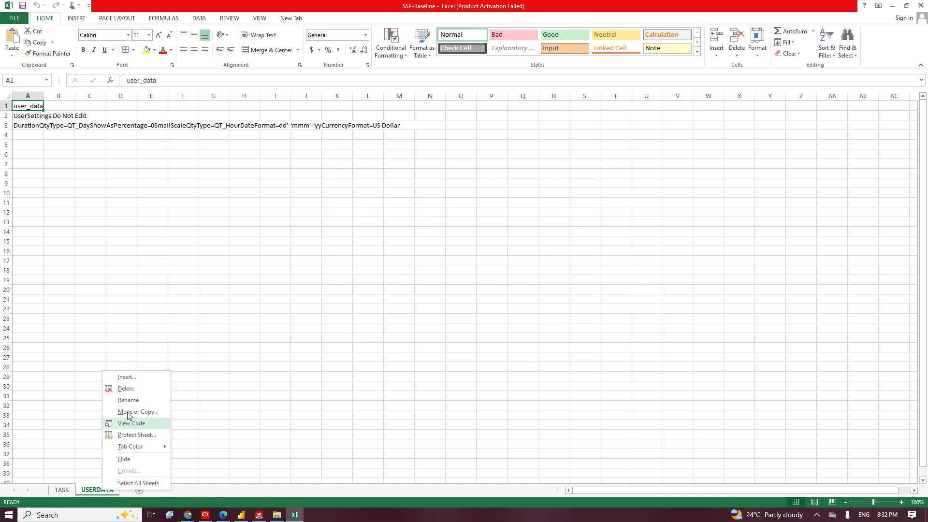
pyautogui.click(127, 389)
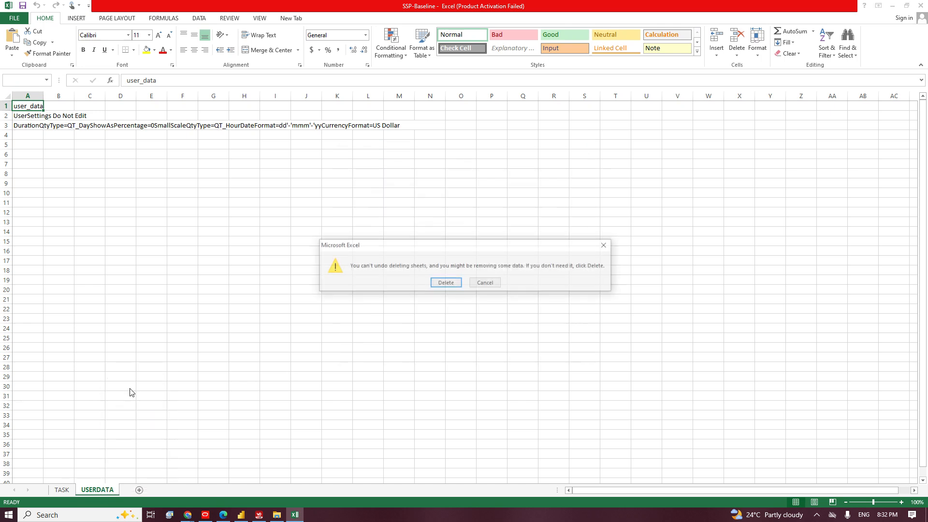
pyautogui.click(455, 284)
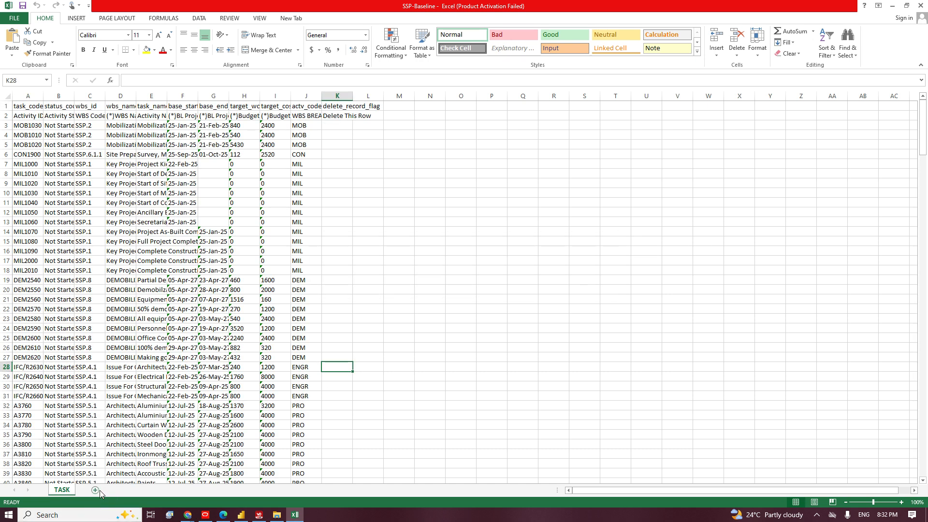
# Add a new worksheet after the TASK sheet and name it WBS.
pyautogui.click(95, 490)
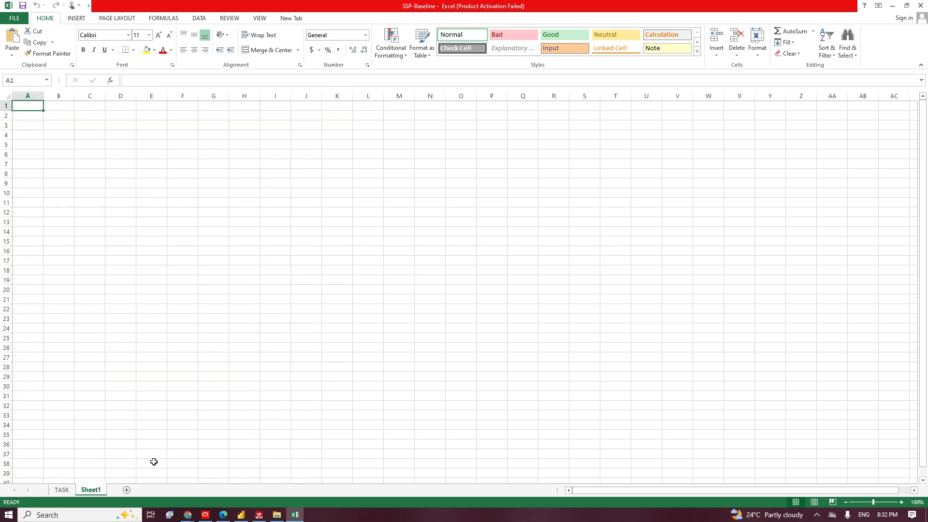
pyautogui.doubleClick(101, 488)
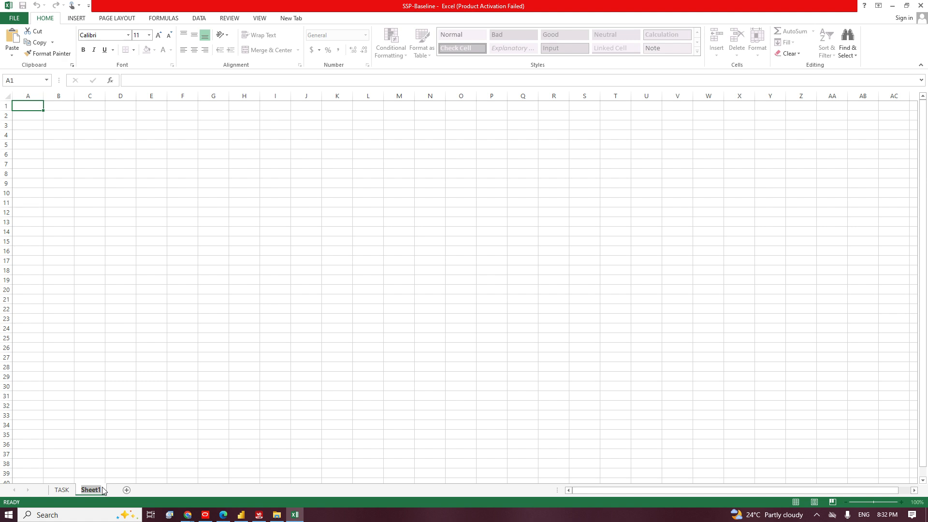
pyautogui.write('WBS')
pyautogui.click(178, 307)
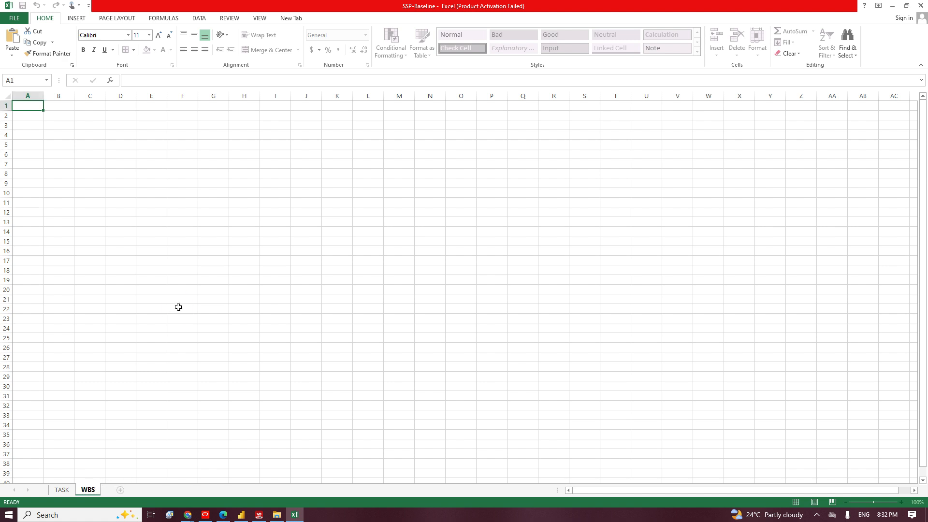
# Switch to Primavera P6, open the project's WBS view and copy all of its WBS rows.
pyautogui.click(206, 515)
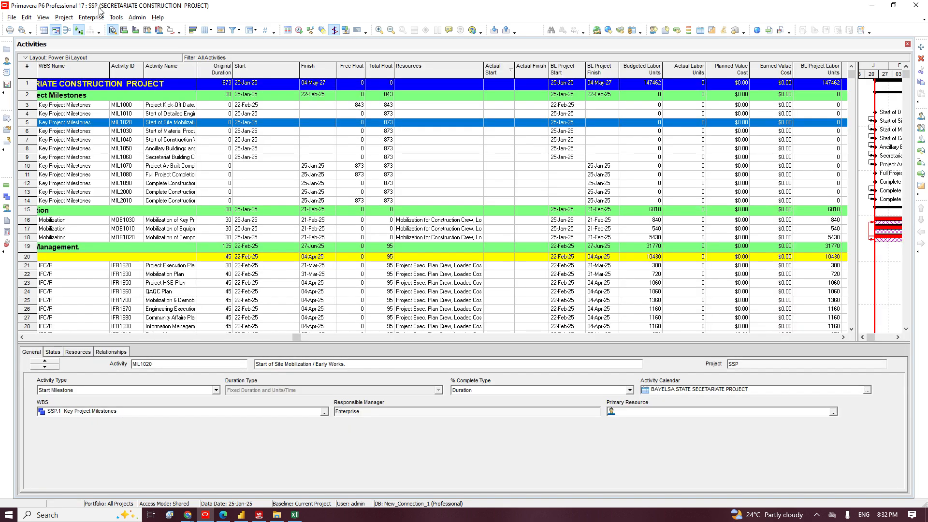
pyautogui.click(63, 18)
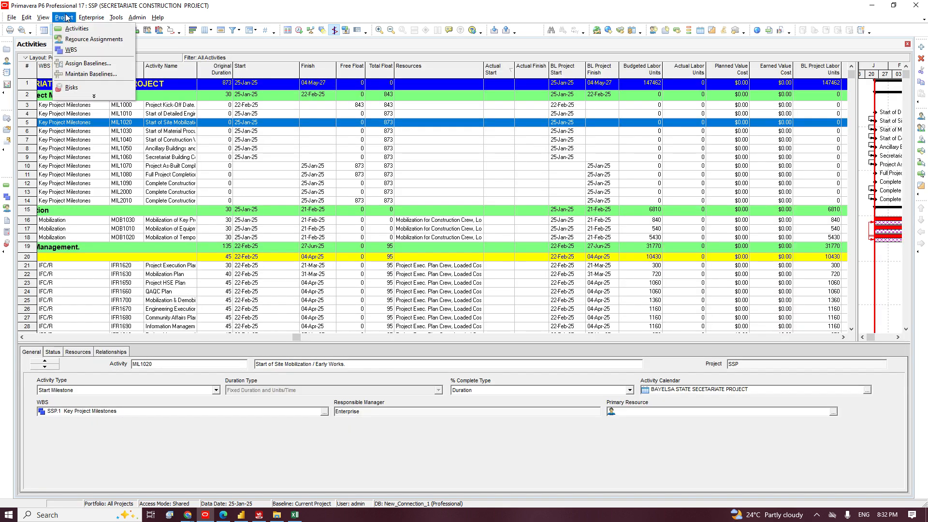
pyautogui.click(71, 50)
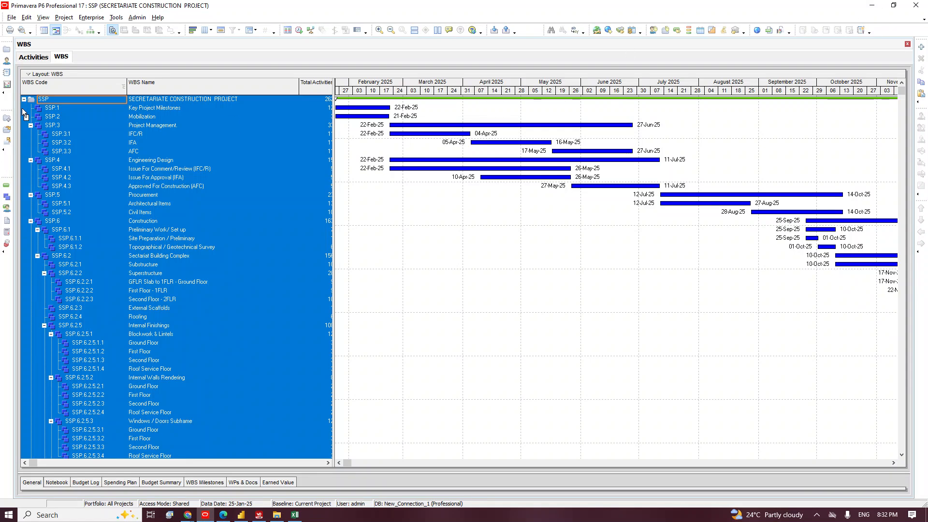
# Return to Excel, paste the copied WBS table at cell A1 of the WBS sheet and widen its columns.
pyautogui.click(874, 8)
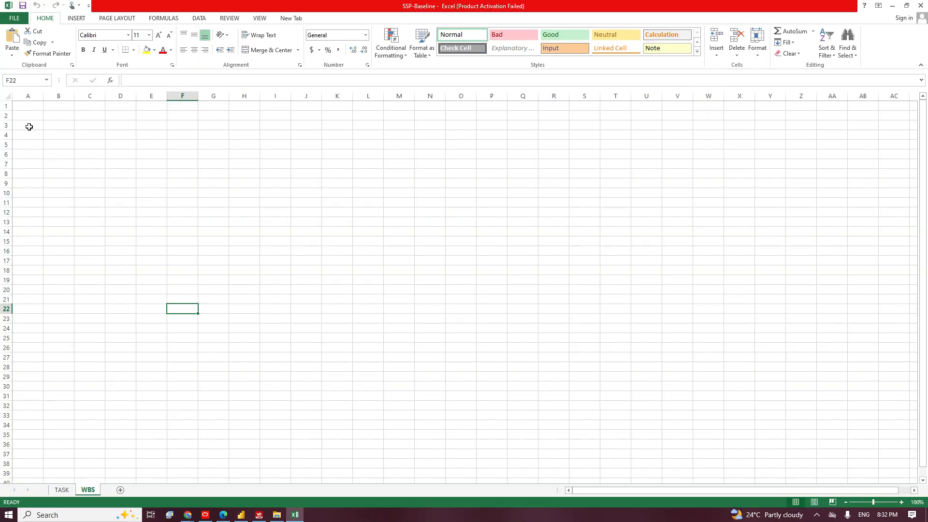
pyautogui.click(26, 103)
pyautogui.hotkey('ctrl', 'v')
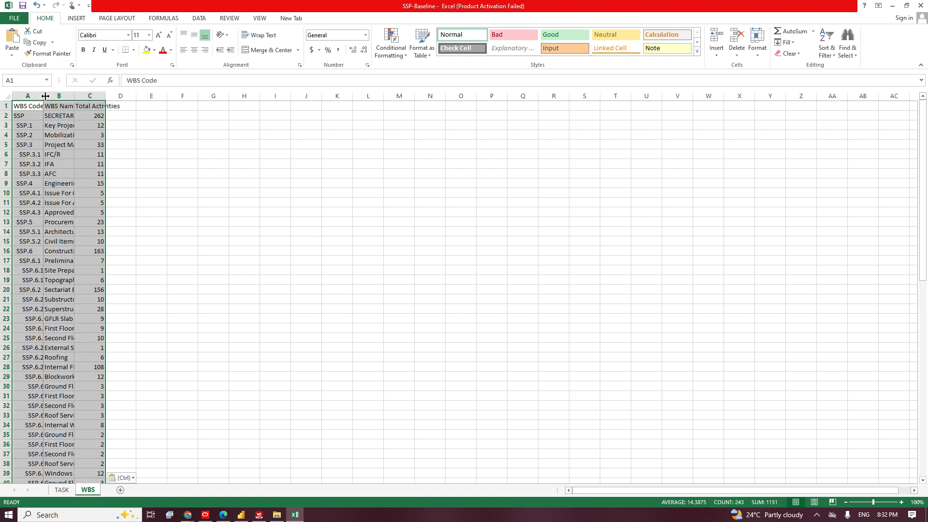
pyautogui.moveTo(43, 98); pyautogui.dragTo(146, 96)
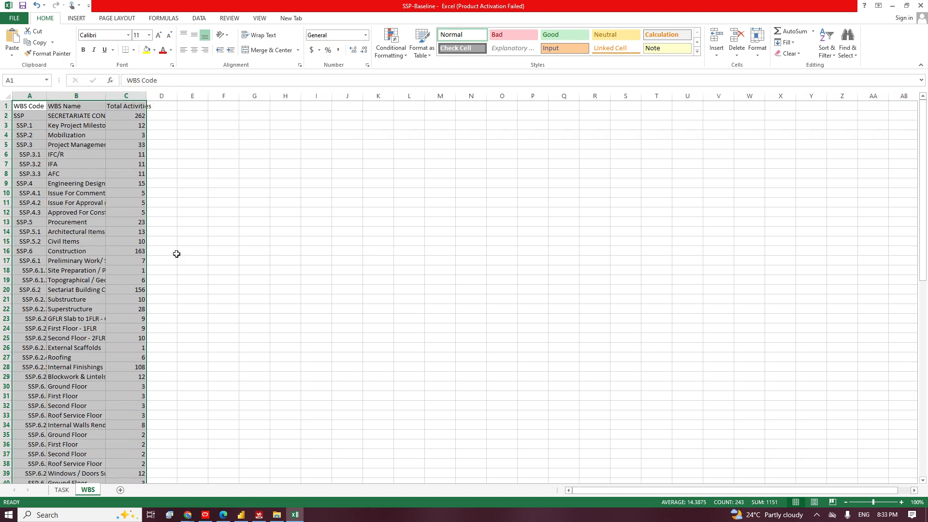
pyautogui.click(247, 248)
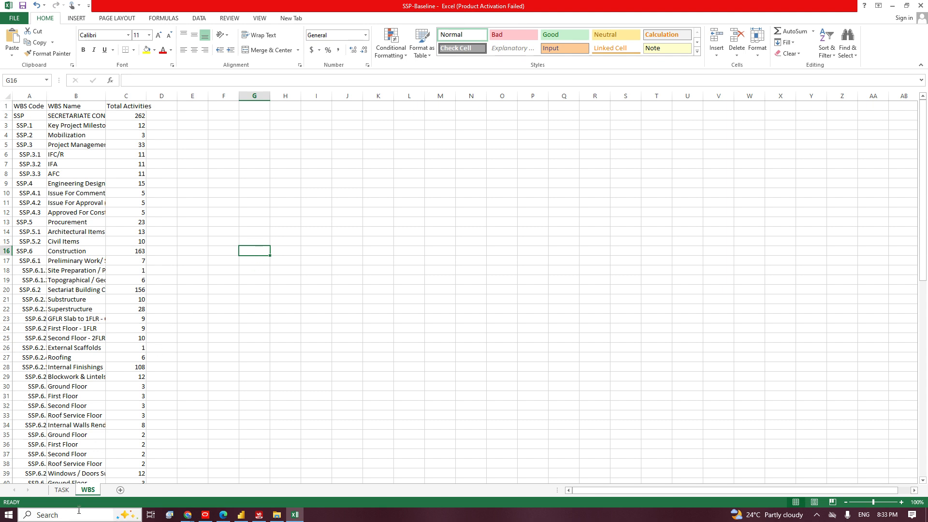
# Add a new worksheet after the WBS sheet and name it WBS BREAKDOWN.
pyautogui.click(121, 490)
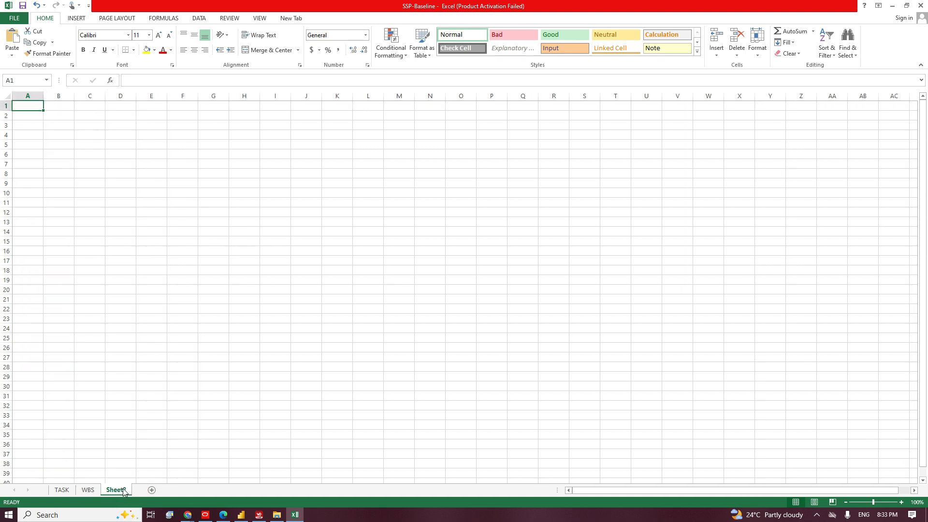
pyautogui.doubleClick(124, 490)
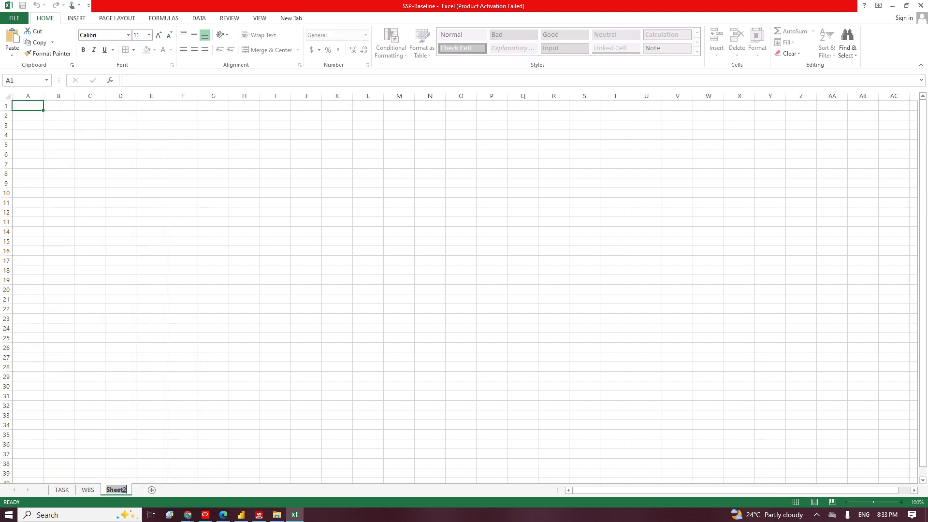
pyautogui.write('WBS AREAKDOWN')
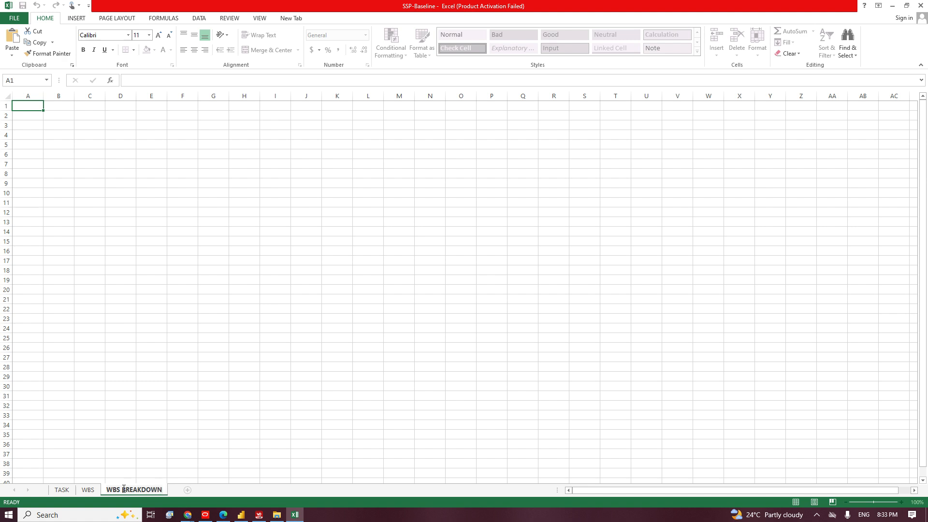
pyautogui.click(174, 369)
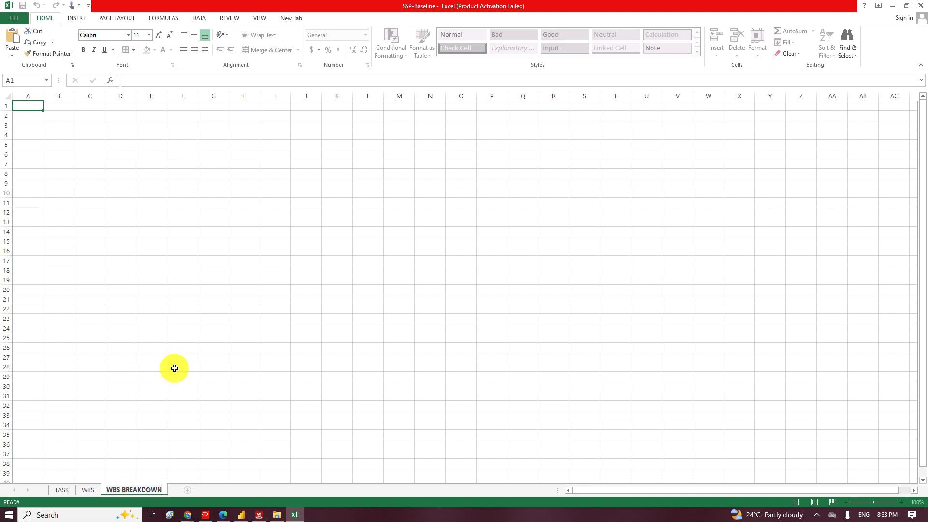
# Switch to Primavera P6, open the activity codes from the Activities view and copy all code values of the project's WBS BREAKDOWN code.
pyautogui.click(205, 515)
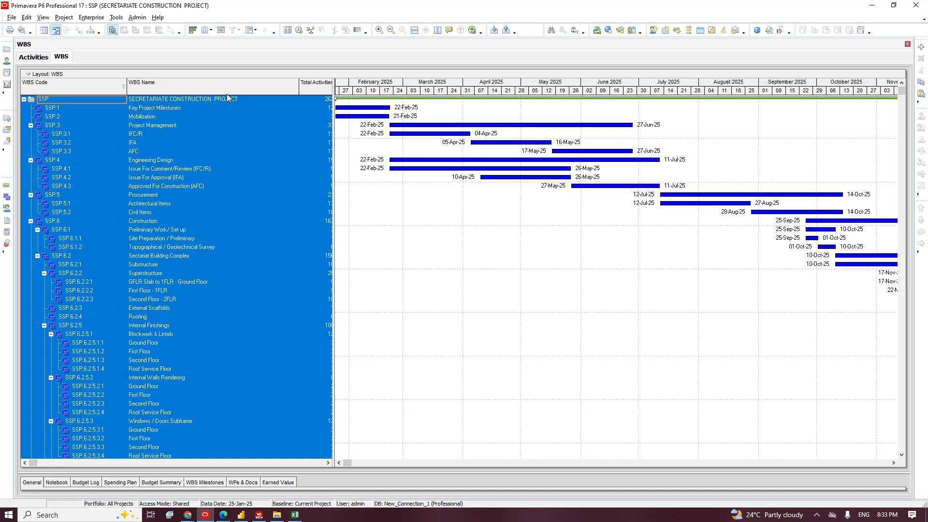
pyautogui.click(39, 58)
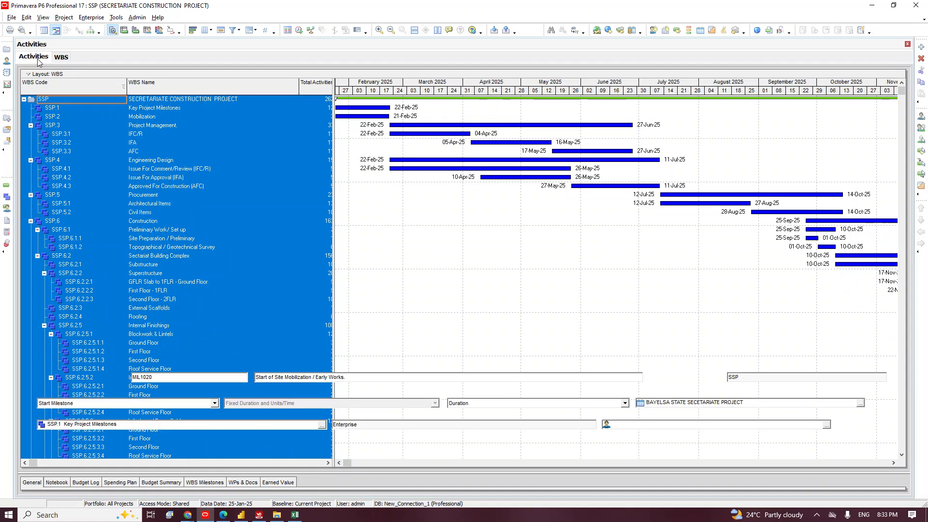
pyautogui.click(99, 19)
pyautogui.click(123, 77)
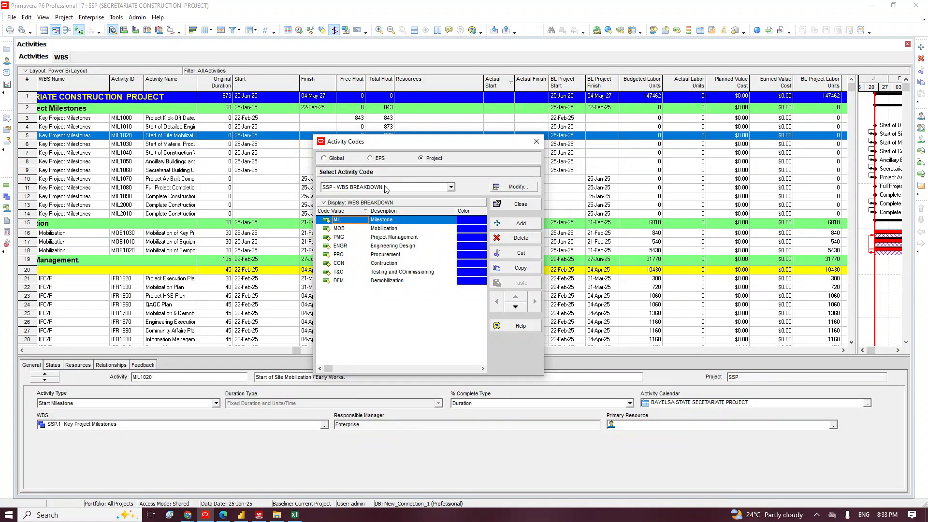
pyautogui.hotkey('ctrl', 'a')
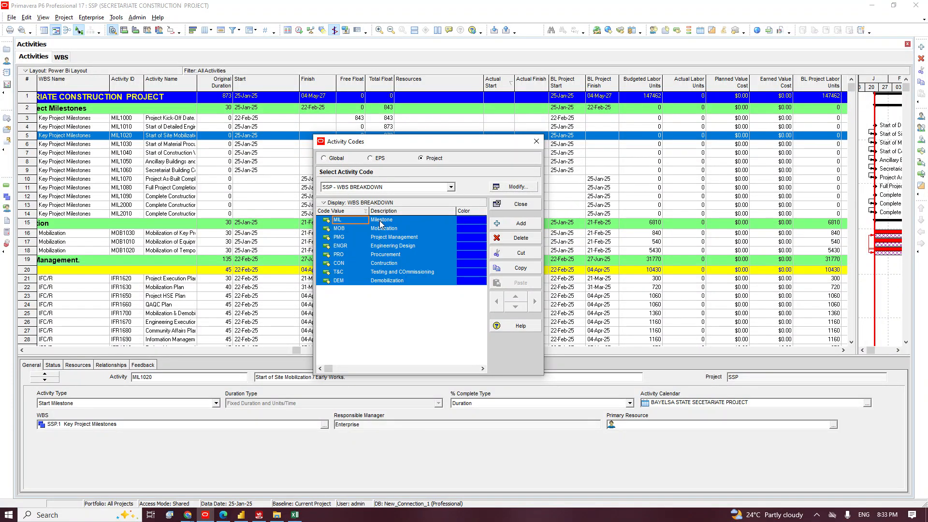
pyautogui.hotkey('ctrl', 'c')
# Return to Excel, paste the copied activity codes at cell A1 of the WBS BREAKDOWN sheet and widen columns A to C.
pyautogui.click(294, 515)
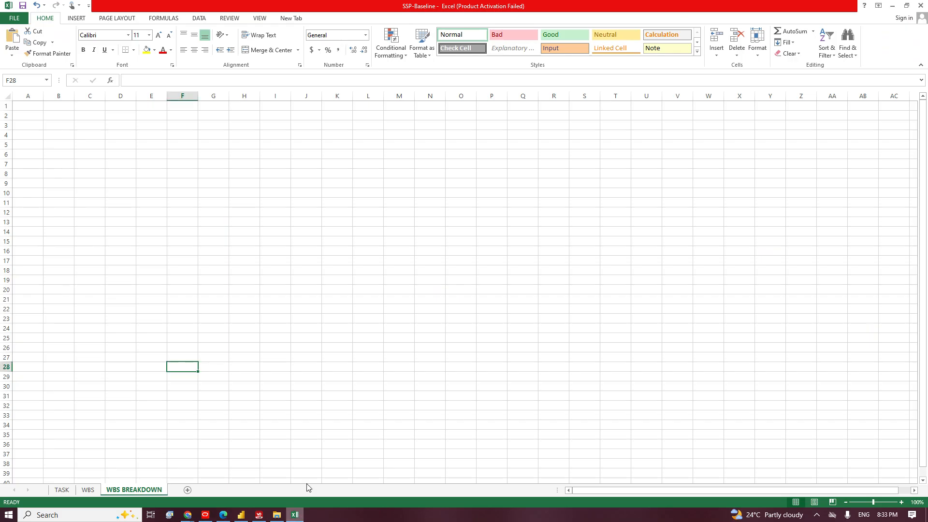
pyautogui.click(34, 105)
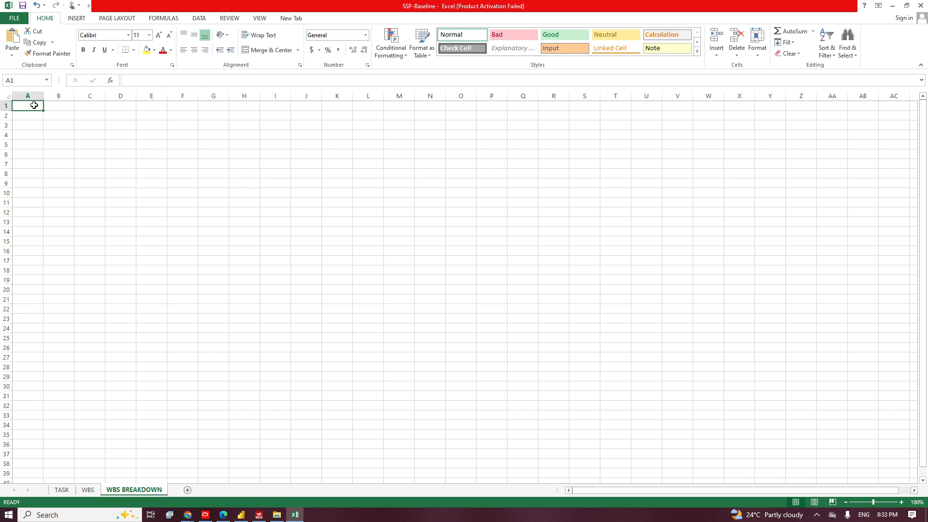
pyautogui.hotkey('ctrl', 'v')
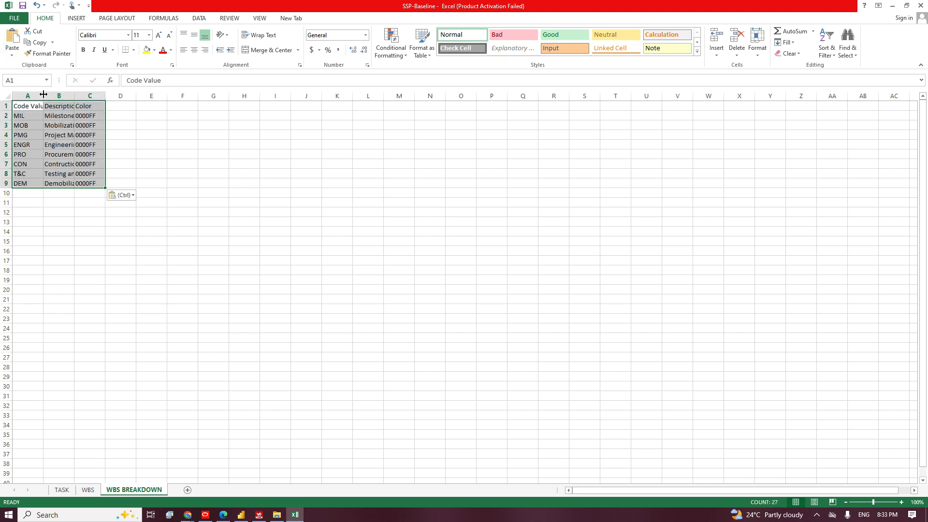
pyautogui.moveTo(44, 94); pyautogui.dragTo(149, 96)
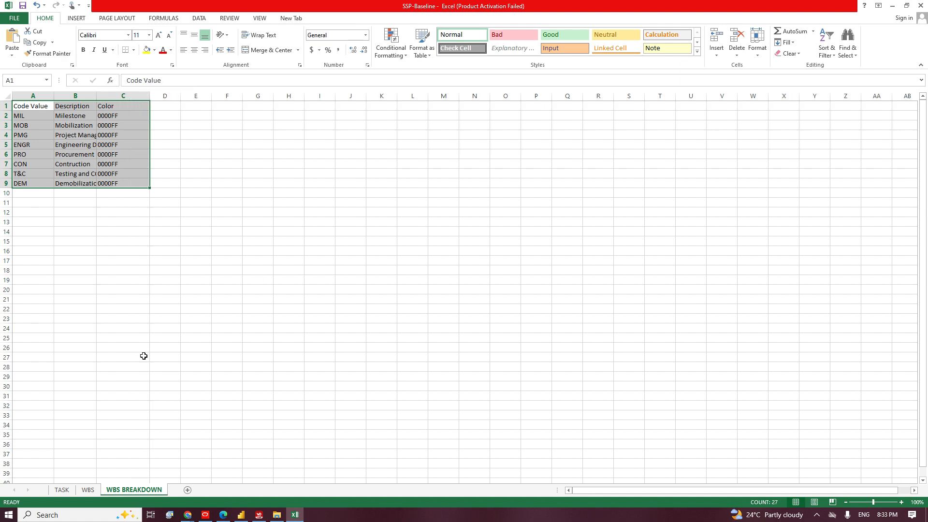
pyautogui.click(21, 107)
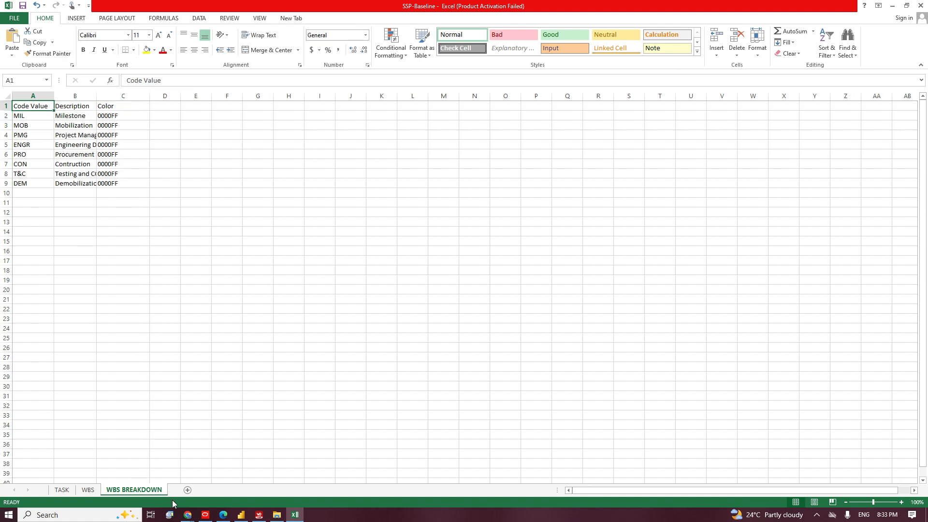
pyautogui.click(64, 106)
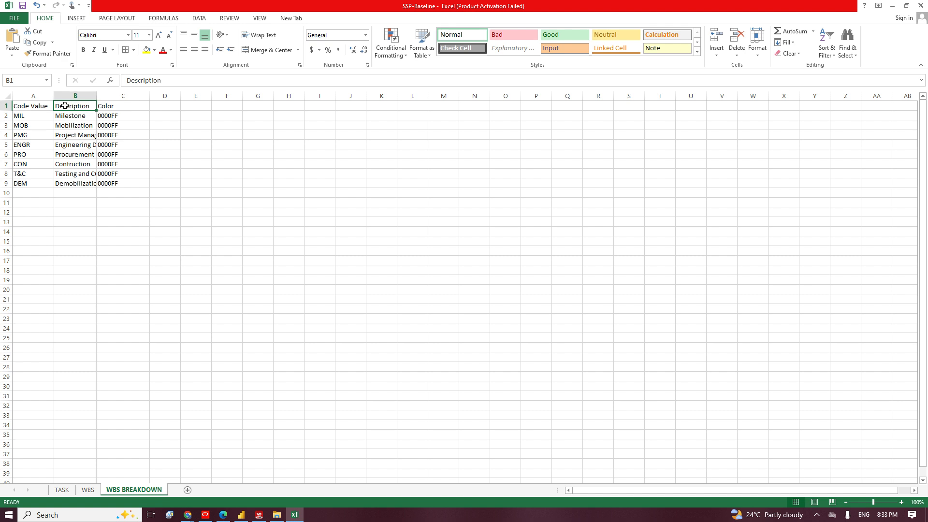
# On the TASK sheet, widen the task_code, wbs_id and WBS BREAKDOWN code columns to check their headers against the other sheets.
pyautogui.click(89, 489)
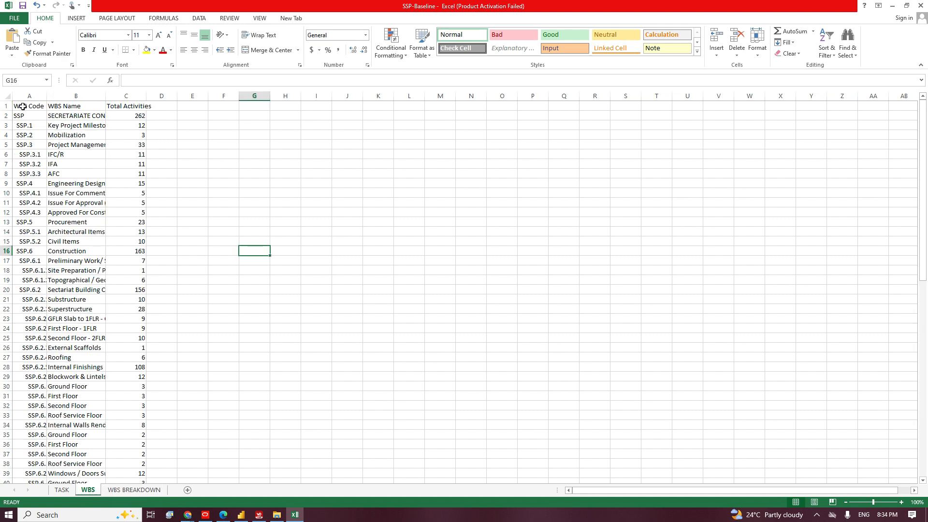
pyautogui.click(62, 490)
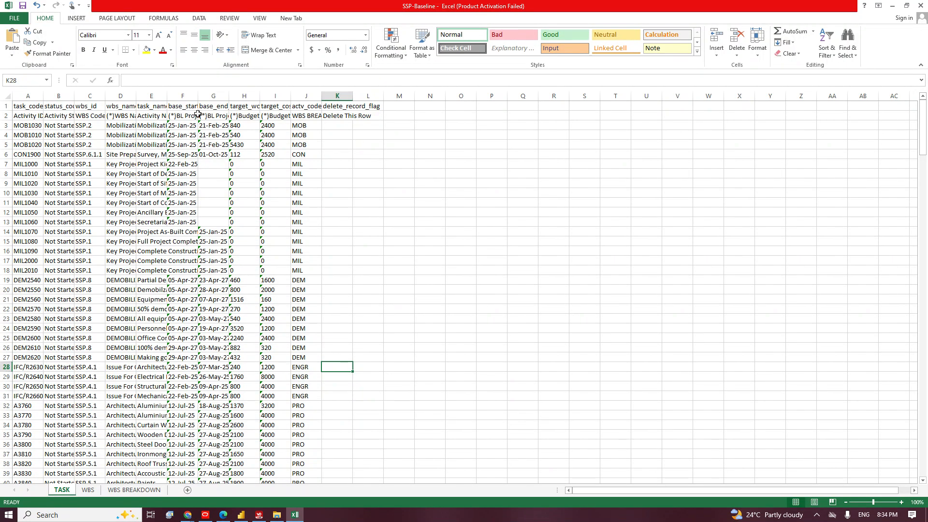
pyautogui.moveTo(40, 96); pyautogui.dragTo(57, 96)
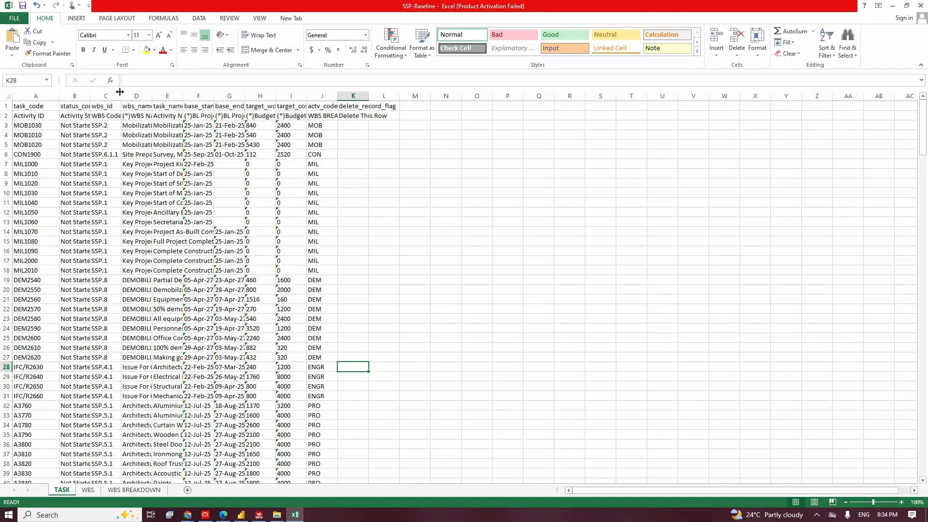
pyautogui.moveTo(120, 91); pyautogui.dragTo(137, 92)
pyautogui.click(115, 114)
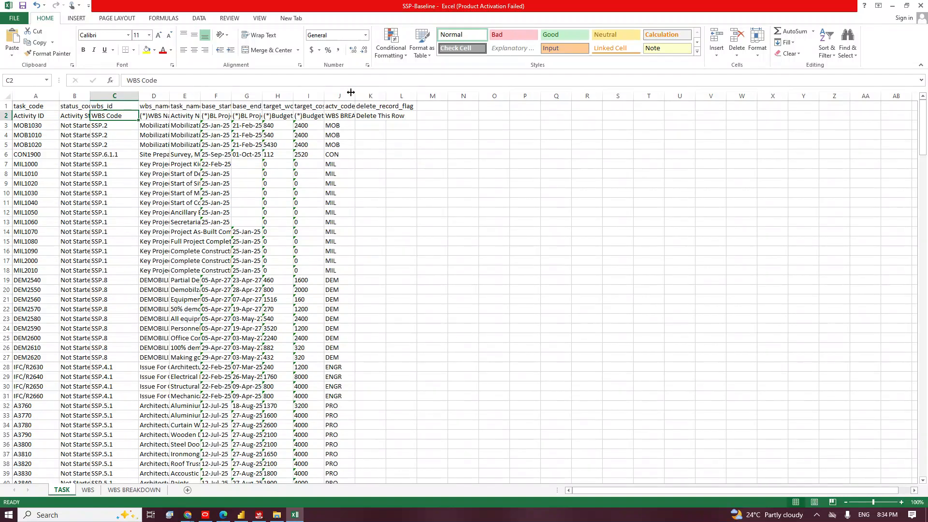
pyautogui.moveTo(354, 93); pyautogui.dragTo(393, 93)
pyautogui.click(355, 115)
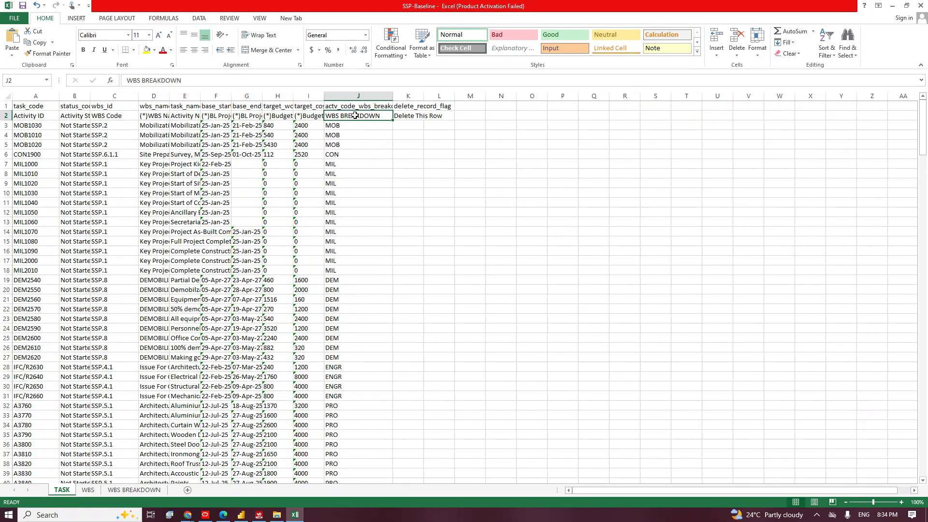
# Rename the header in cell A1 of the WBS BREAKDOWN sheet to WBS BREAKDOWN.
pyautogui.click(134, 489)
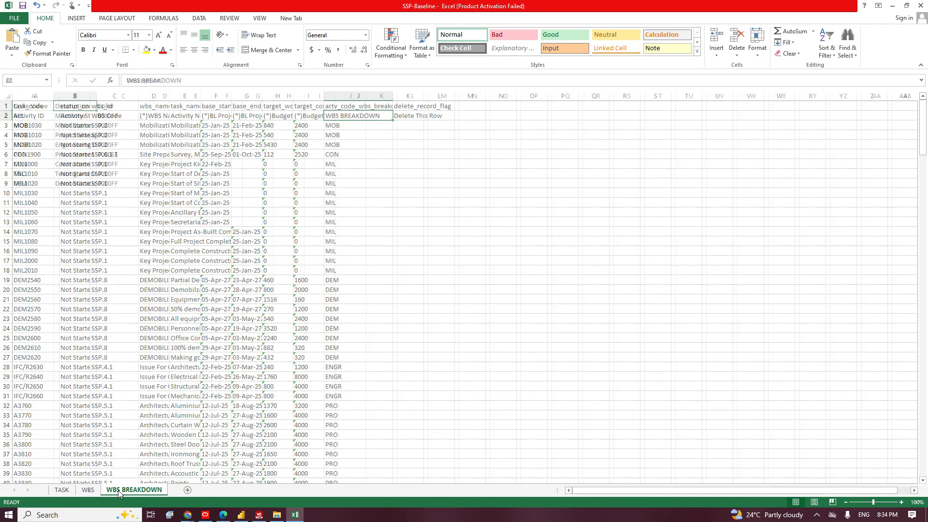
pyautogui.click(40, 105)
pyautogui.write('W')
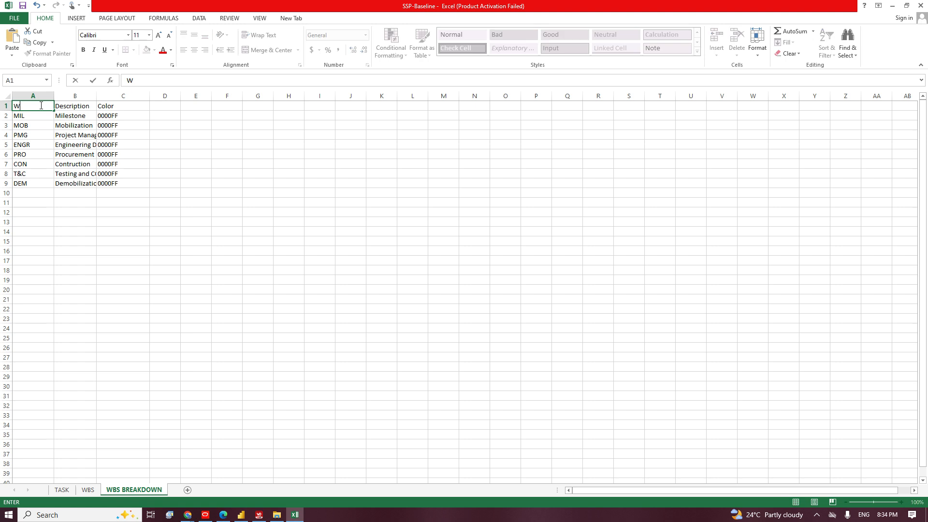
pyautogui.write('BS BR')
pyautogui.write('EAKW')
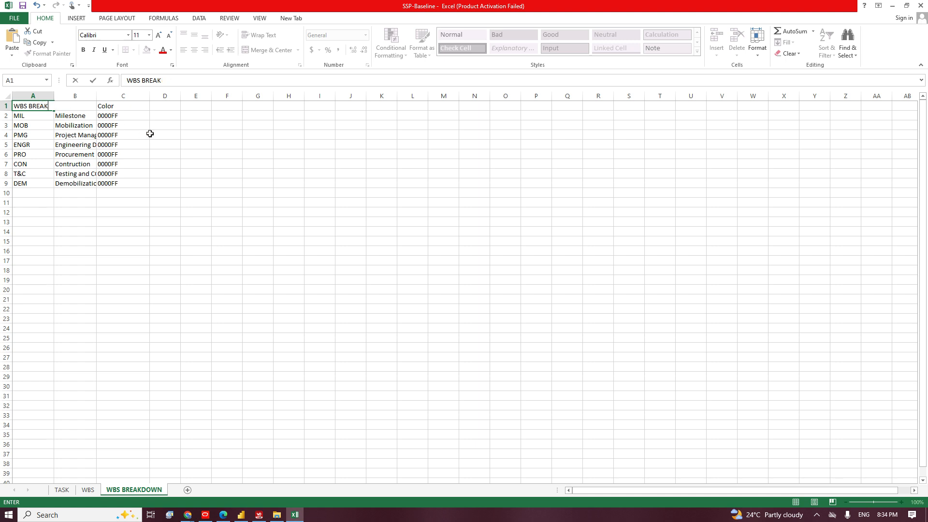
pyautogui.write('DOWN')
pyautogui.click(220, 194)
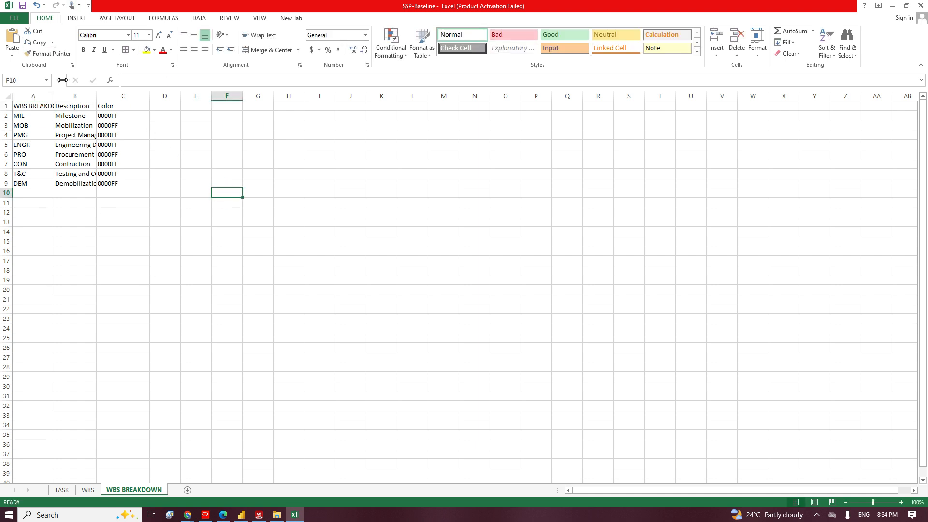
# Review the TASK, WBS and WBS BREAKDOWN sheets and compare their column headers.
pyautogui.click(62, 490)
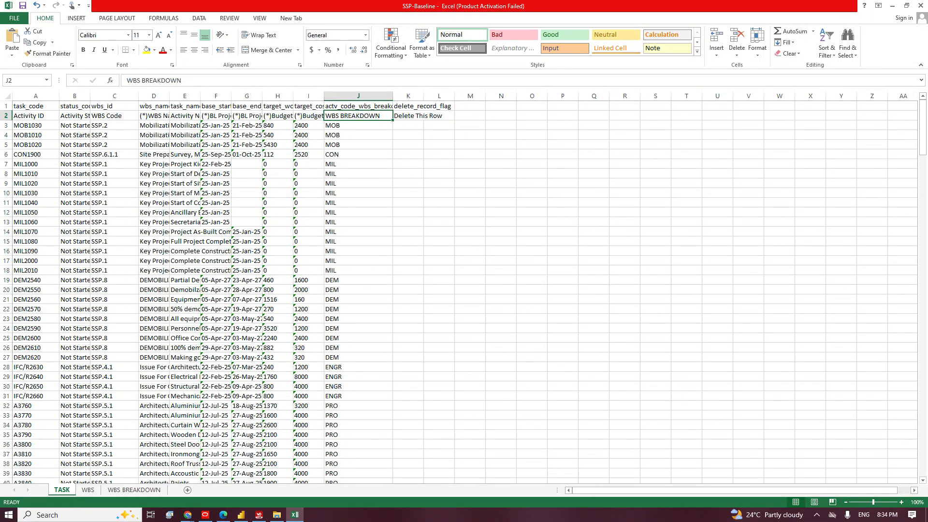
pyautogui.click(89, 490)
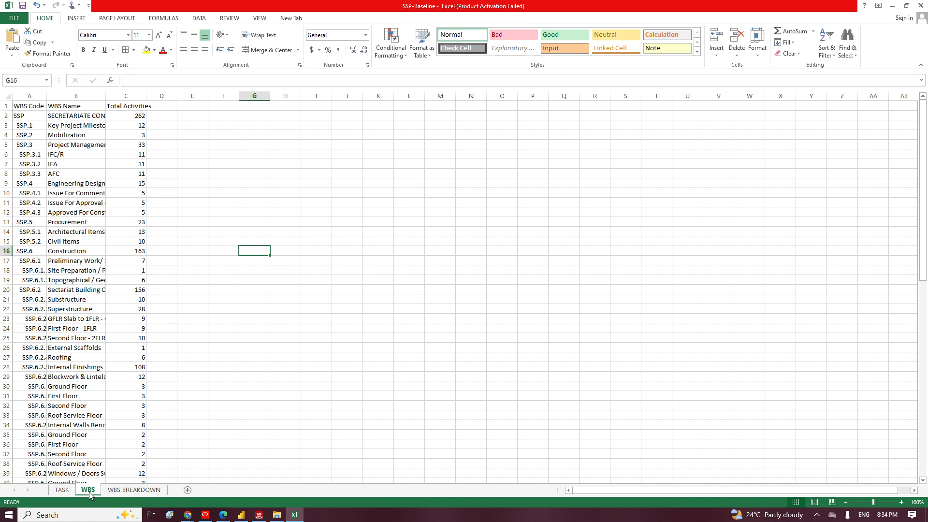
pyautogui.click(138, 490)
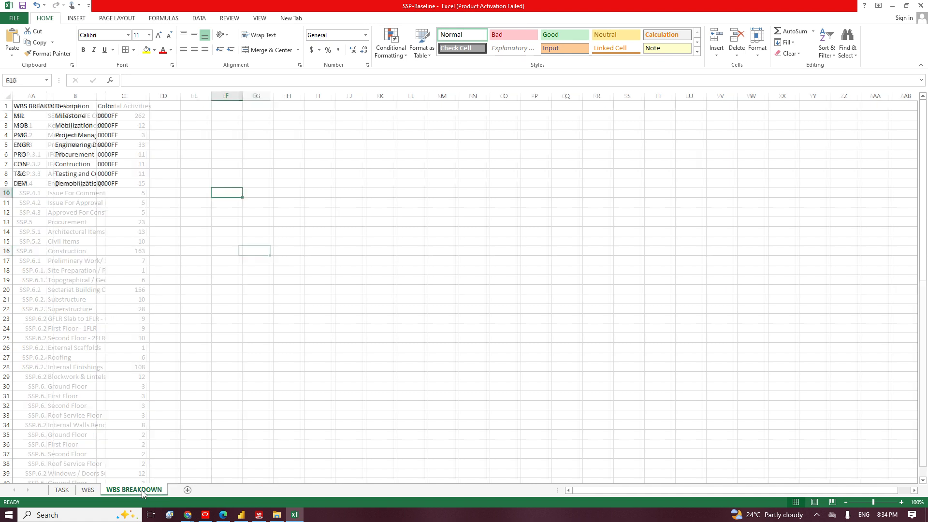
pyautogui.click(81, 103)
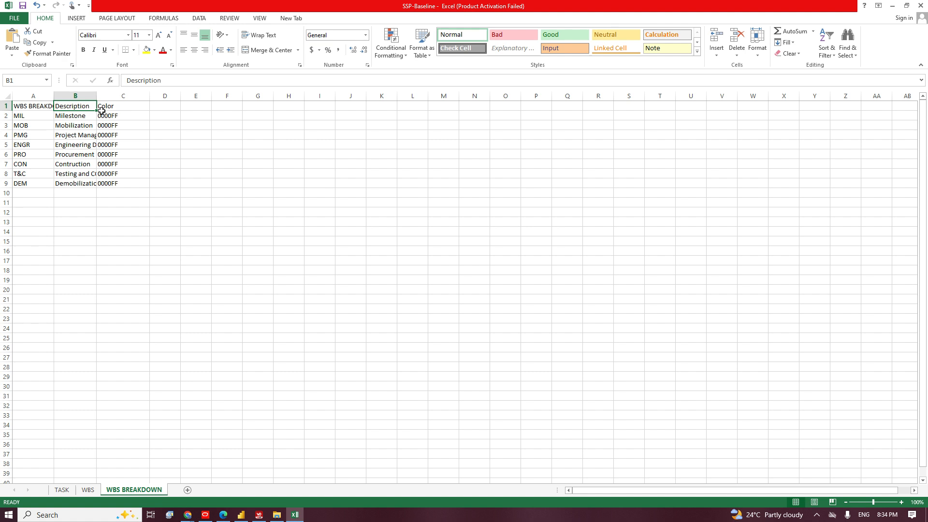
pyautogui.click(94, 490)
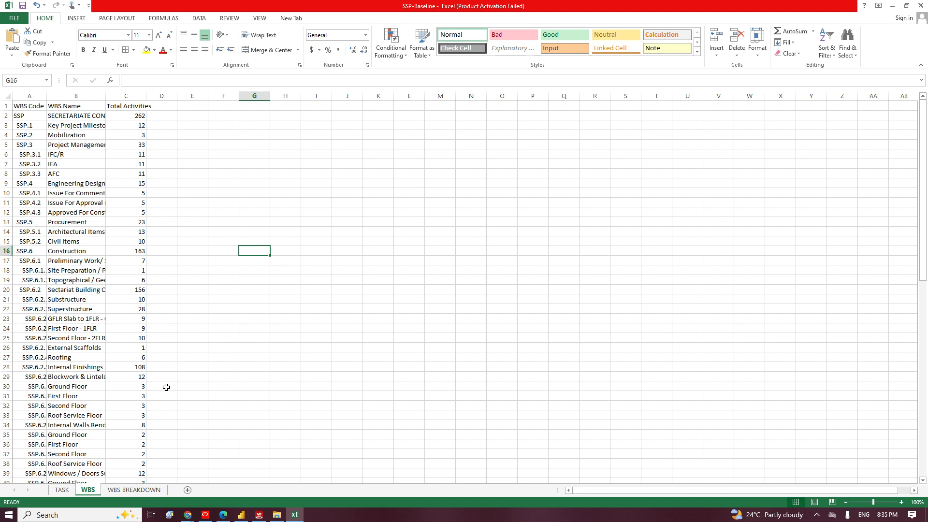
pyautogui.click(135, 490)
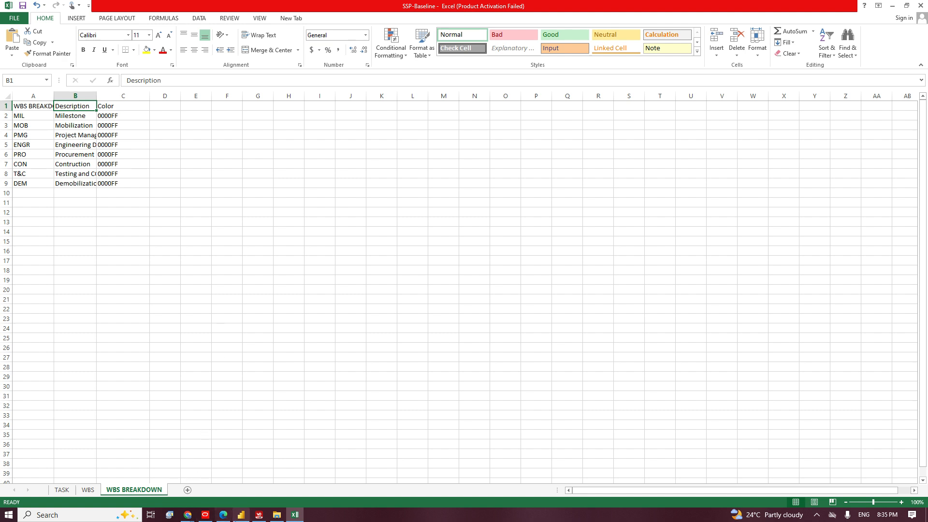
# Switch to Primavera P6, close the Activity Codes dialog and open the project's Resource Assignments view.
pyautogui.click(205, 516)
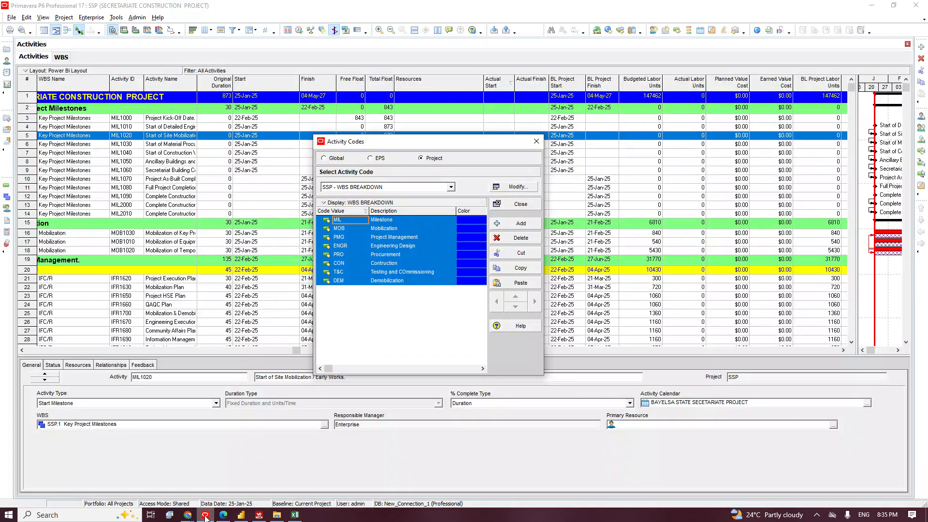
pyautogui.click(538, 139)
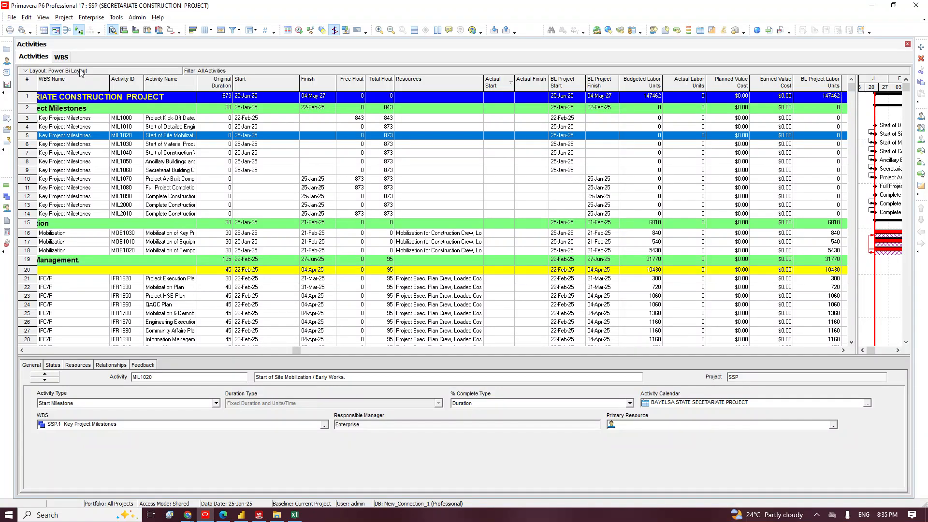
pyautogui.click(64, 17)
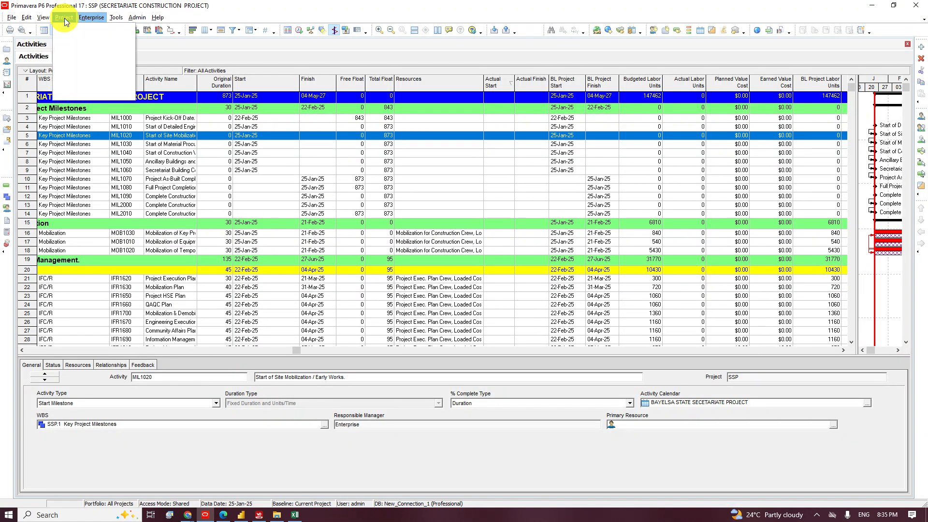
pyautogui.click(90, 39)
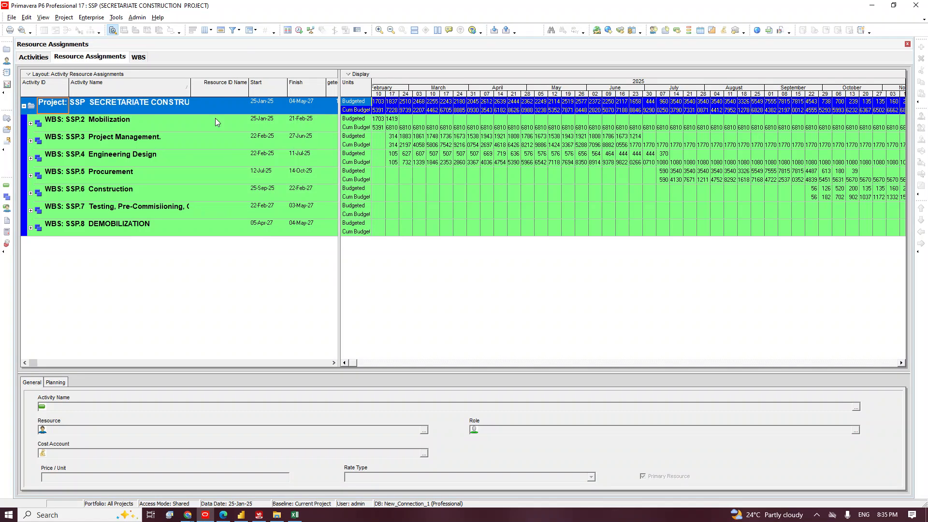
# Examine the Budgeted and Cum Budgeted units of the project summary row in the time-phased resource assignments spreadsheet.
pyautogui.click(349, 104)
pyautogui.click(355, 110)
pyautogui.click(401, 165)
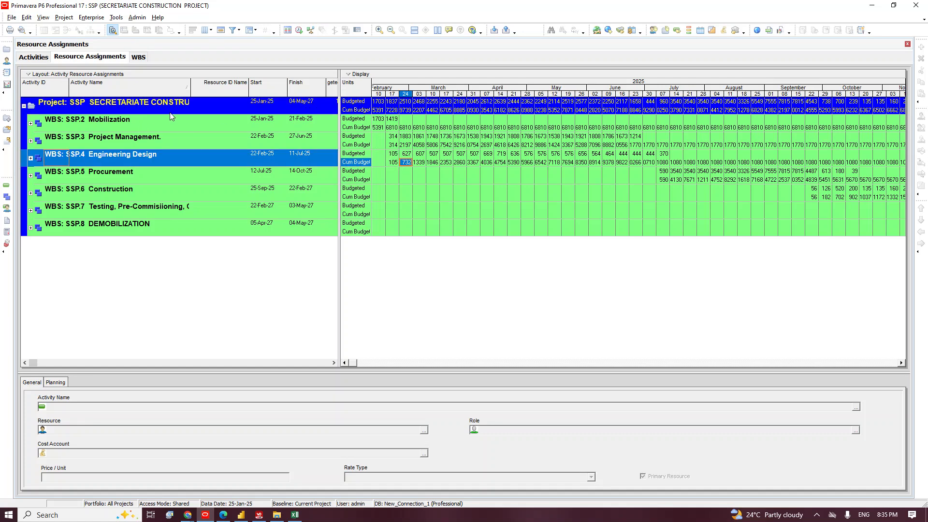
pyautogui.click(352, 106)
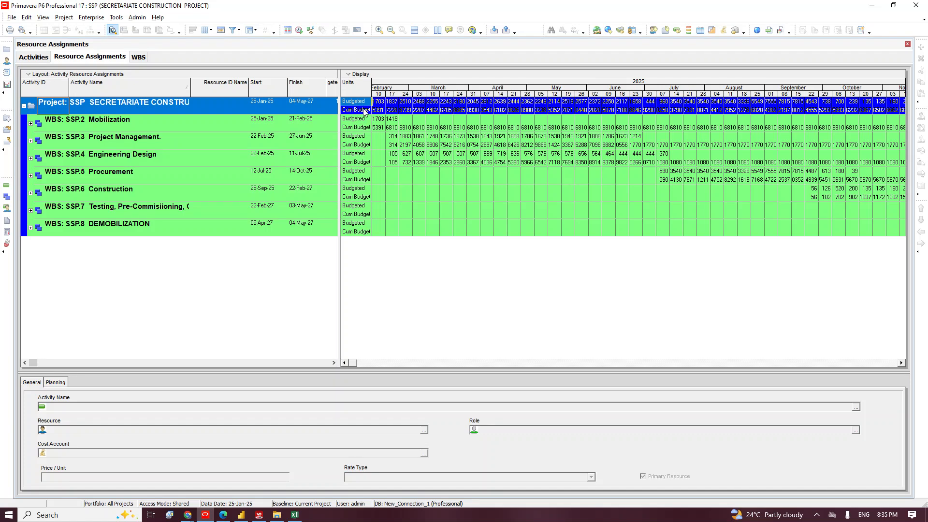
# Copy the project summary's Budgeted and Cum Budgeted time-phased rows from Primavera P6 into cell A1 of Sheet3 in the SSP-Baseline Excel workbook.
pyautogui.keyDown('shift'); pyautogui.click(362, 112); pyautogui.keyUp('shift')
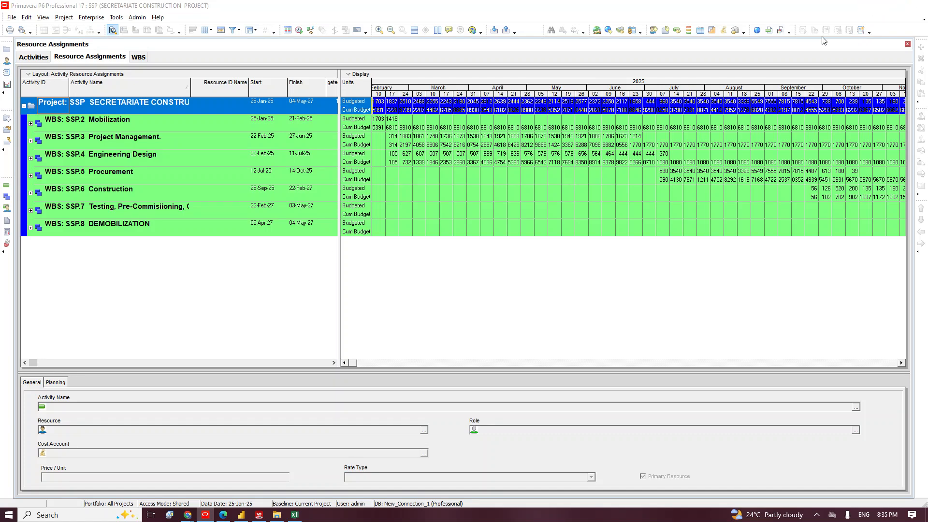
pyautogui.hotkey('alt', 'Tab')
pyautogui.click(186, 489)
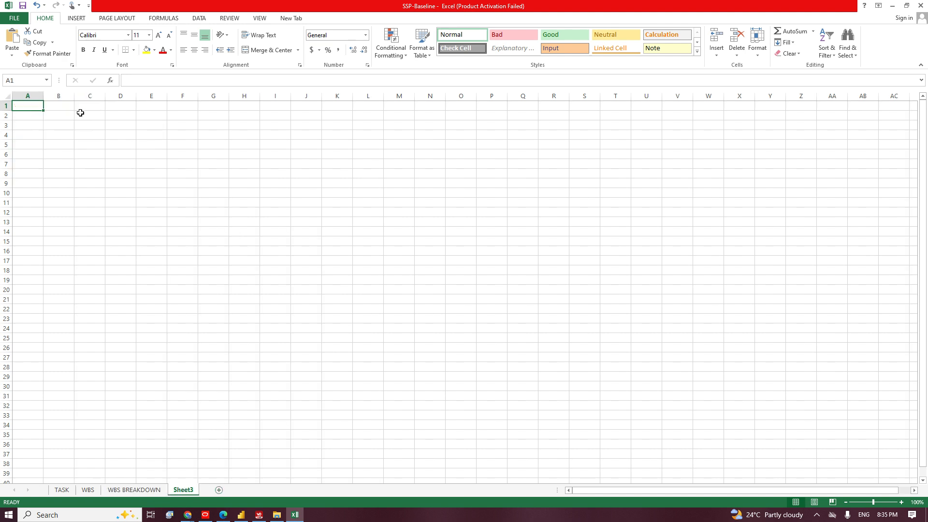
pyautogui.hotkey('ctrl', 'v')
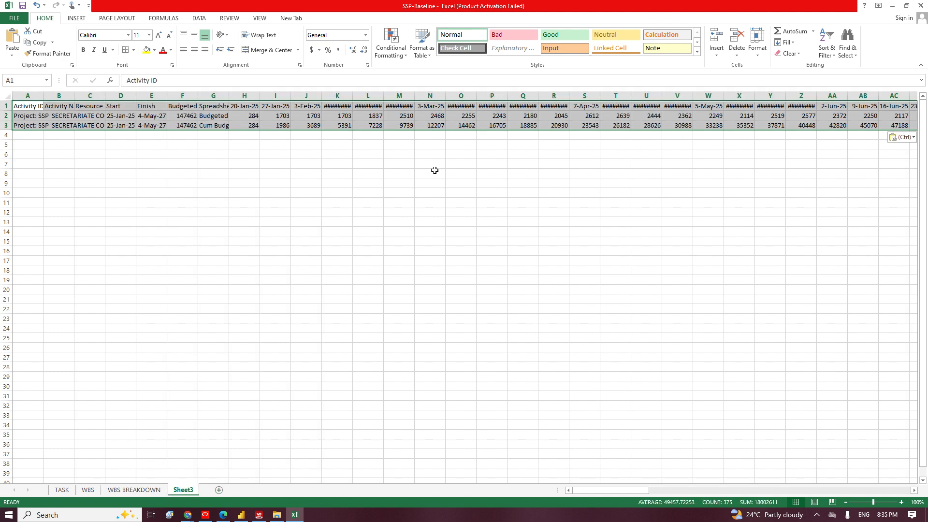
# Rename Sheet3 as Plan Scurve.
pyautogui.doubleClick(182, 490)
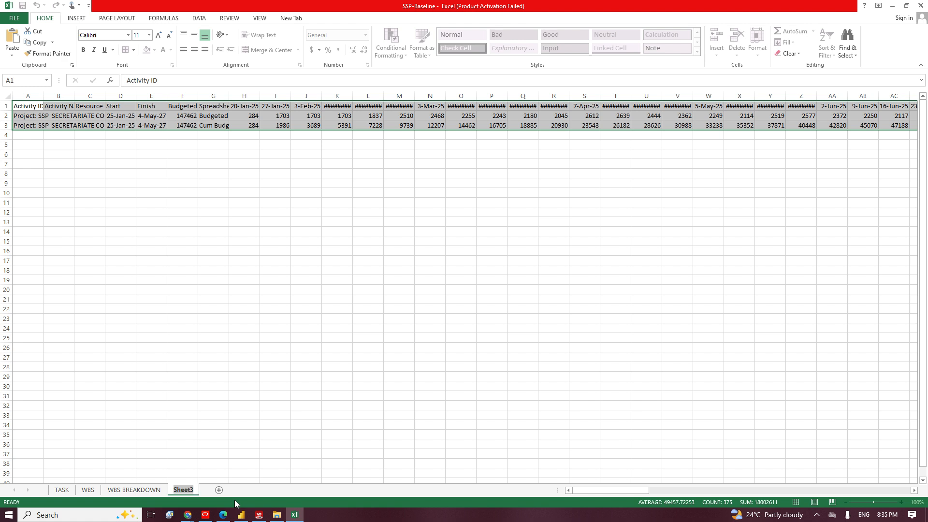
pyautogui.write('pLAN')
pyautogui.press('BackSpace')
pyautogui.press('BackSpace')
pyautogui.press('BackSpace')
pyautogui.press('BackSpace')
pyautogui.write('Plan Scurve')
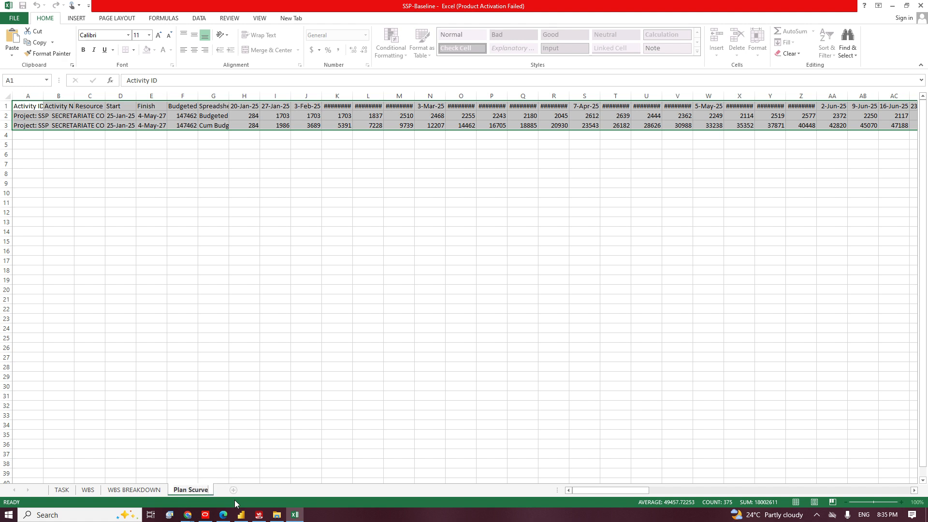
pyautogui.click(250, 378)
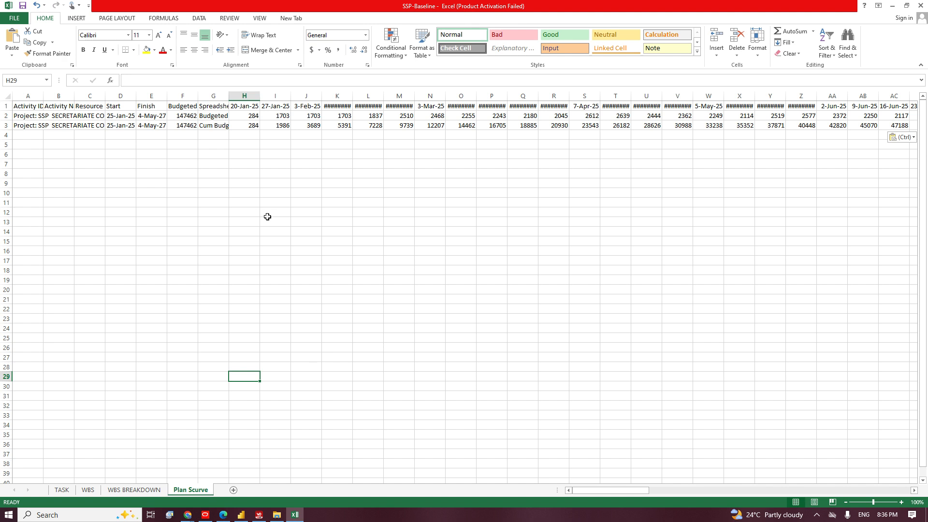
# Close the SSP-Baseline workbook and minimize the folder window.
pyautogui.click(923, 5)
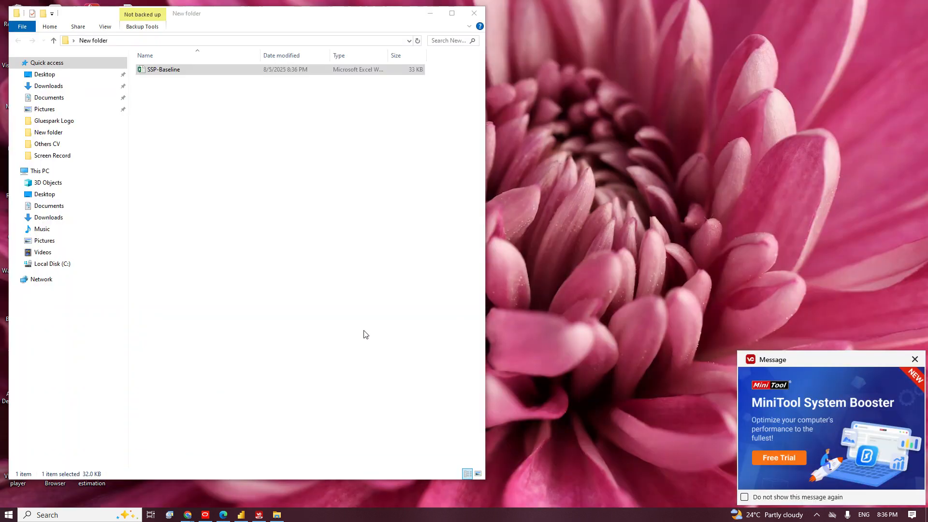
pyautogui.click(478, 10)
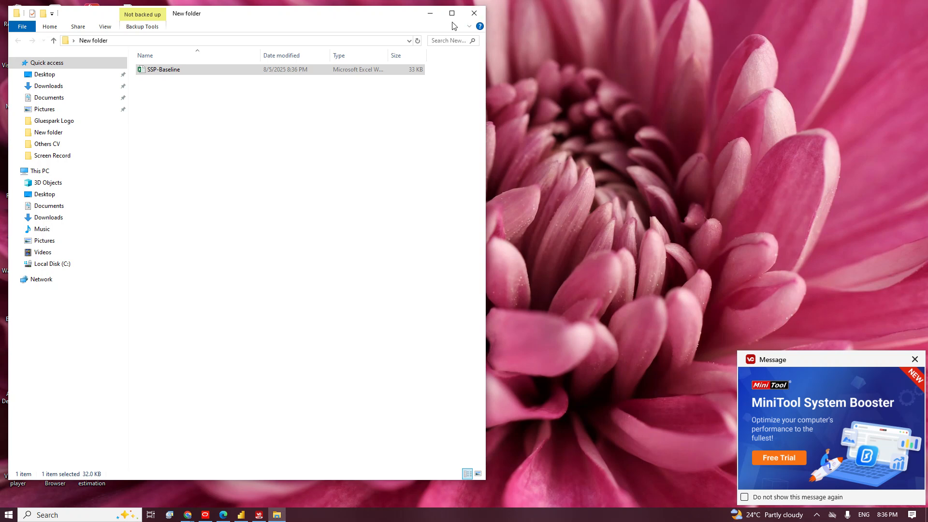
pyautogui.click(431, 13)
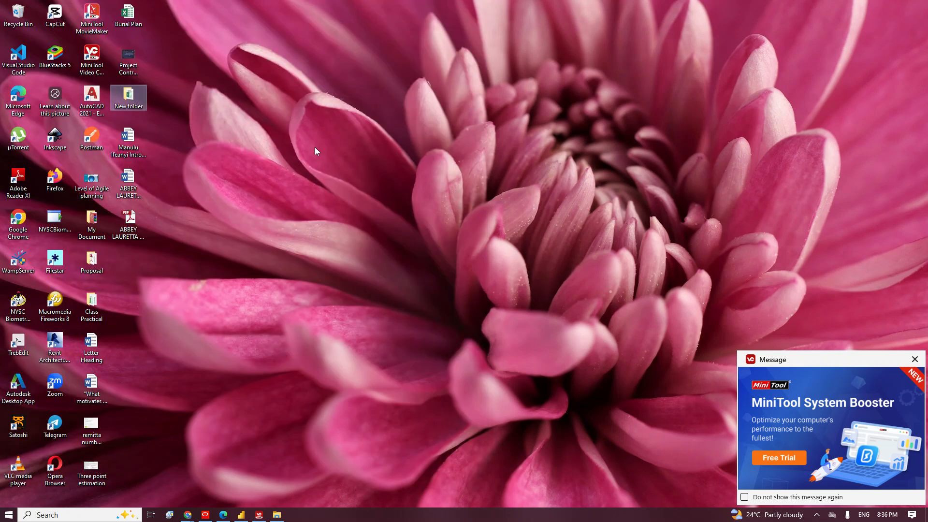
# Switch to Power BI Desktop and import the SSP-Baseline Excel workbook as the report's data source.
pyautogui.click(241, 515)
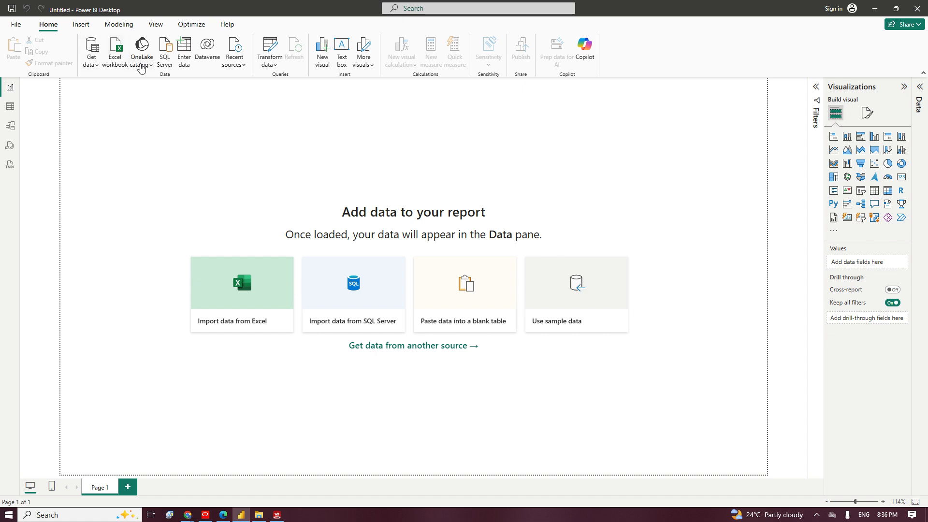
pyautogui.click(235, 291)
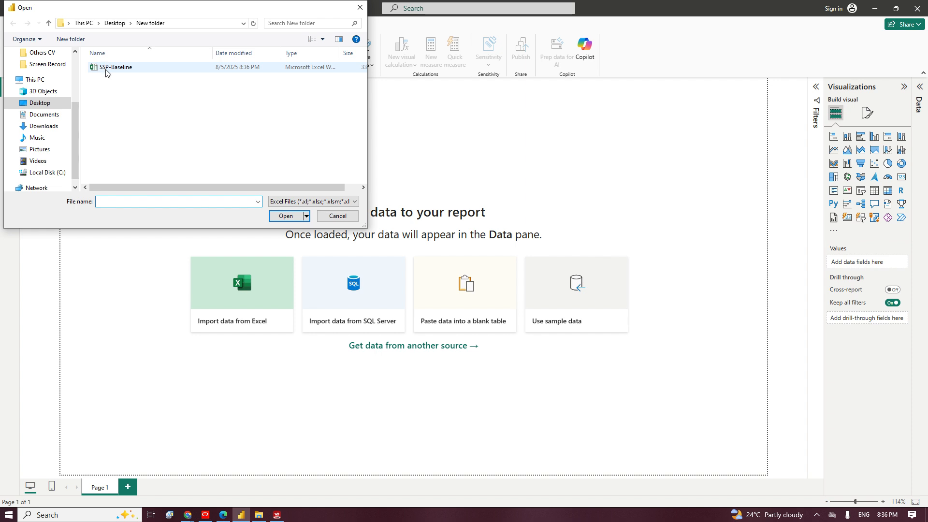
pyautogui.doubleClick(108, 68)
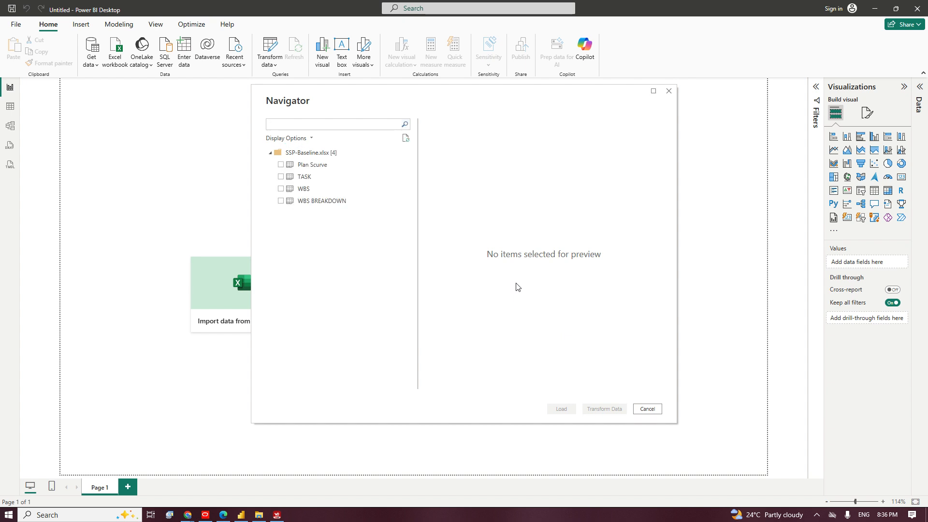
# Select the Plan Scurve, TASK, WBS and WBS BREAKDOWN sheets and open them for transformation in a maximized Power Query Editor.
pyautogui.click(279, 167)
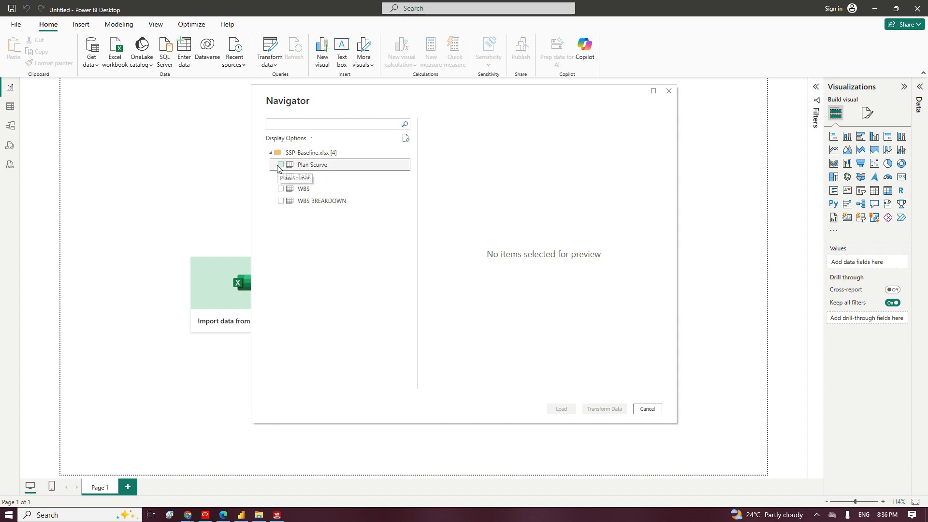
pyautogui.click(281, 201)
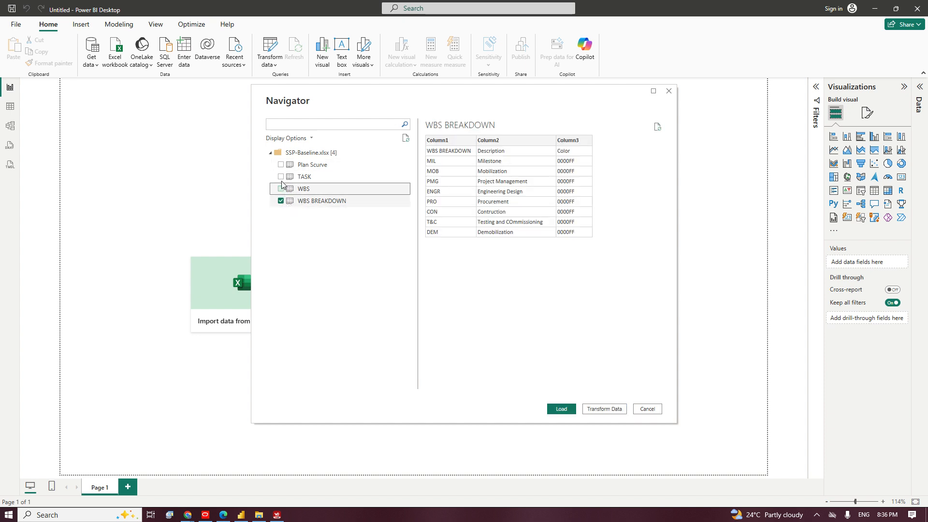
pyautogui.click(278, 189)
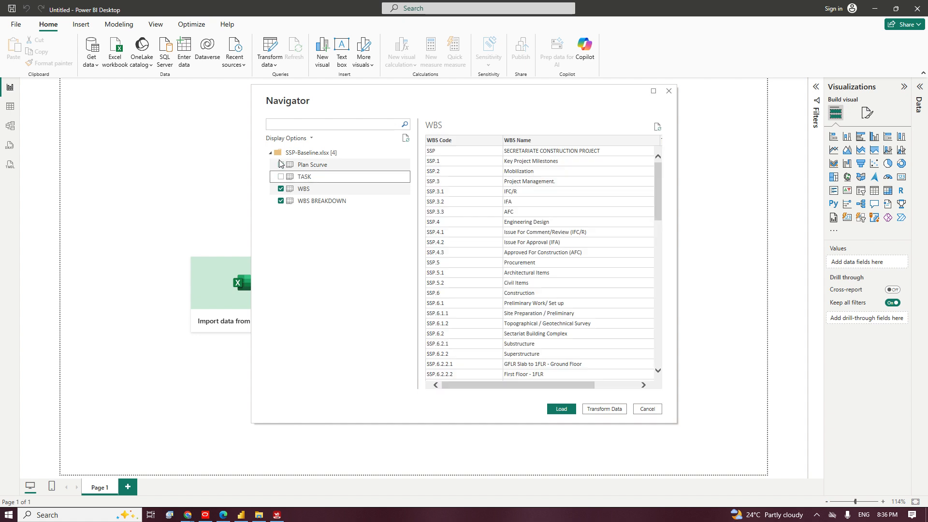
pyautogui.click(281, 165)
pyautogui.click(280, 177)
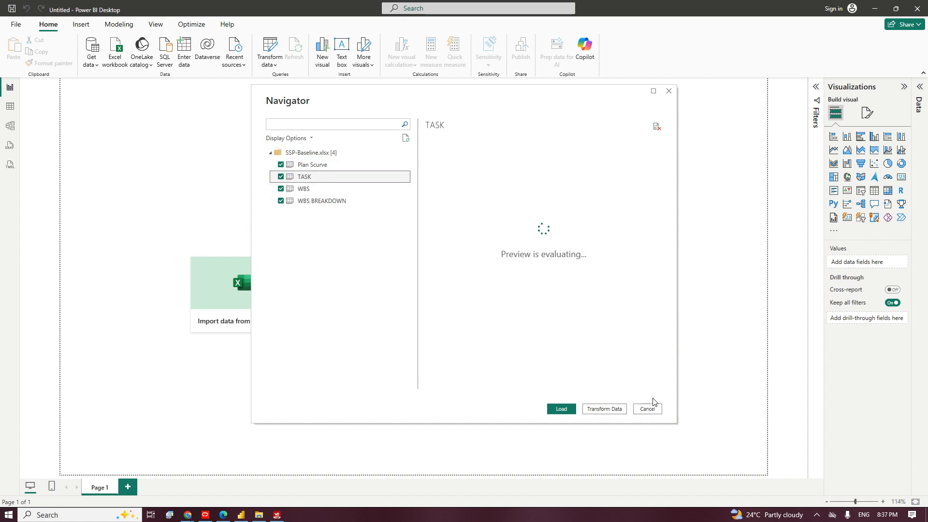
pyautogui.click(602, 410)
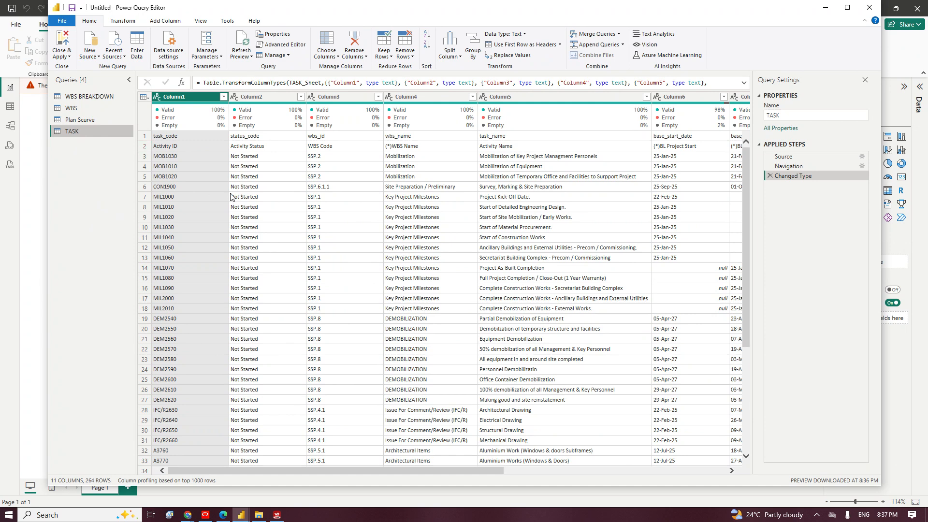
pyautogui.click(847, 8)
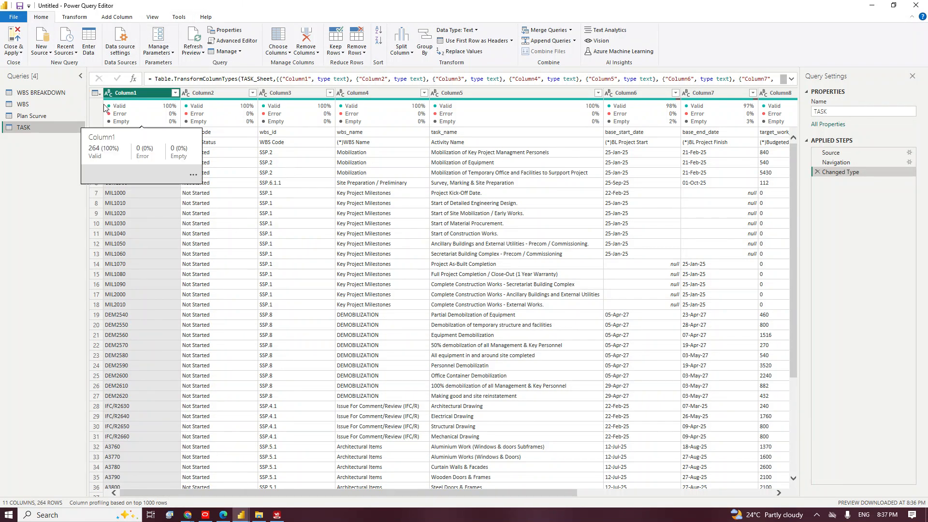
# Promote the first row of the WBS BREAKDOWN query to column headers.
pyautogui.click(30, 94)
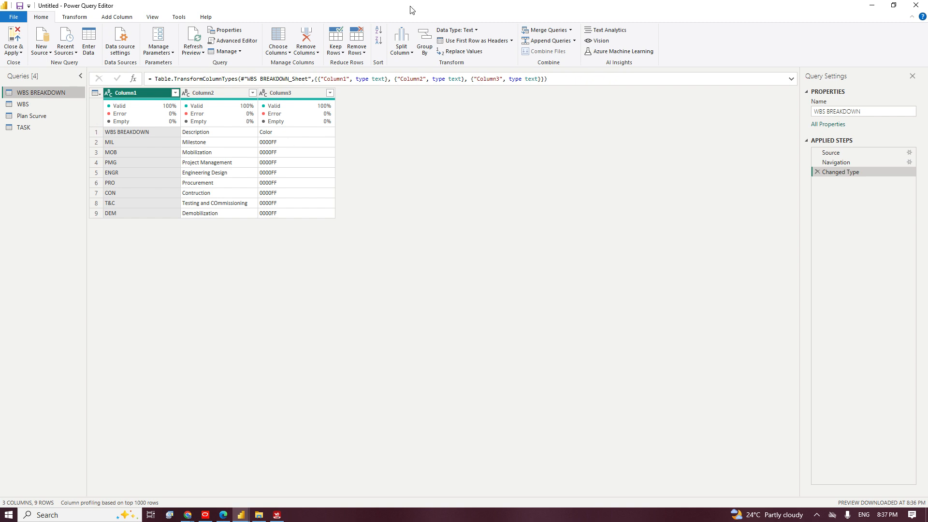
pyautogui.click(470, 42)
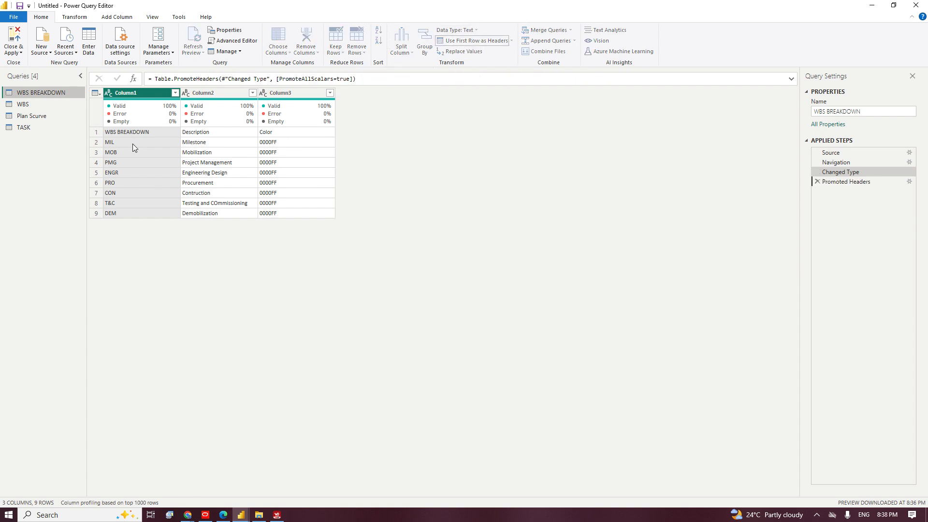
pyautogui.moveTo(244, 116)
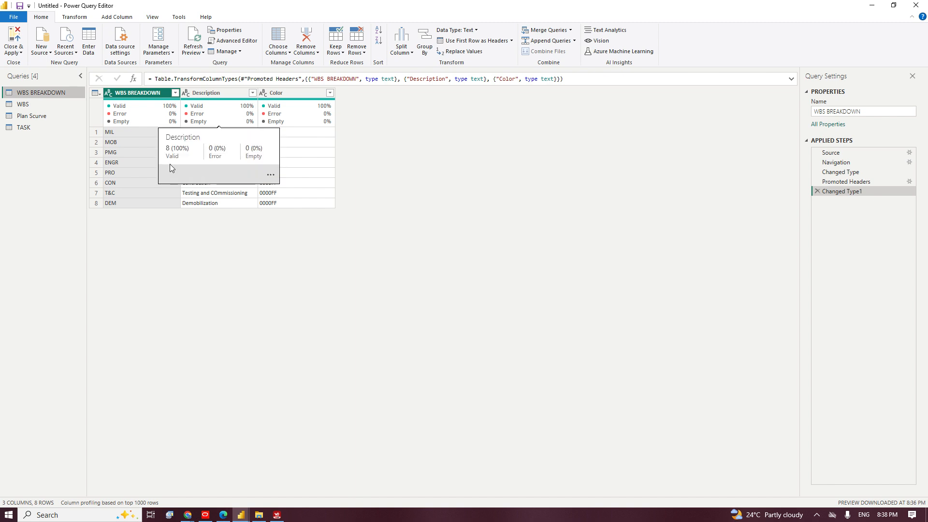
# Remove the Color column from the WBS BREAKDOWN query.
pyautogui.click(121, 140)
pyautogui.click(118, 131)
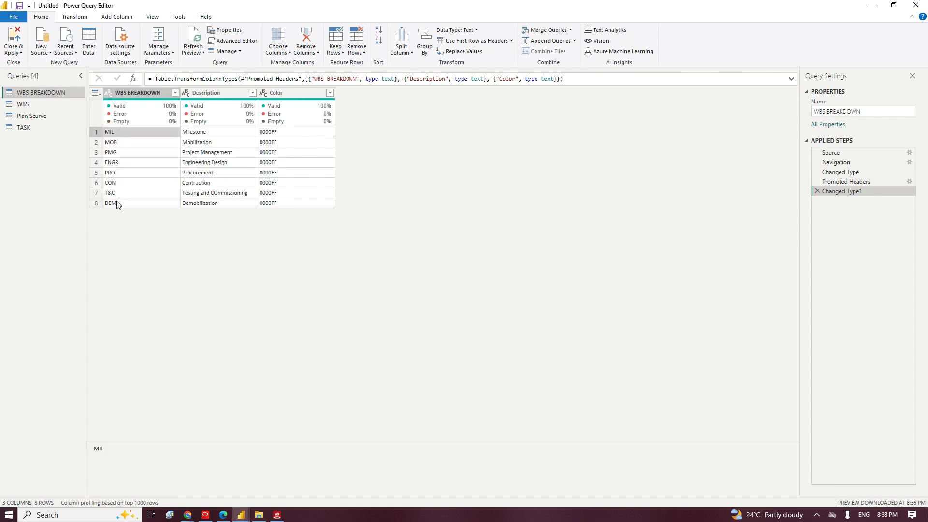
pyautogui.click(211, 132)
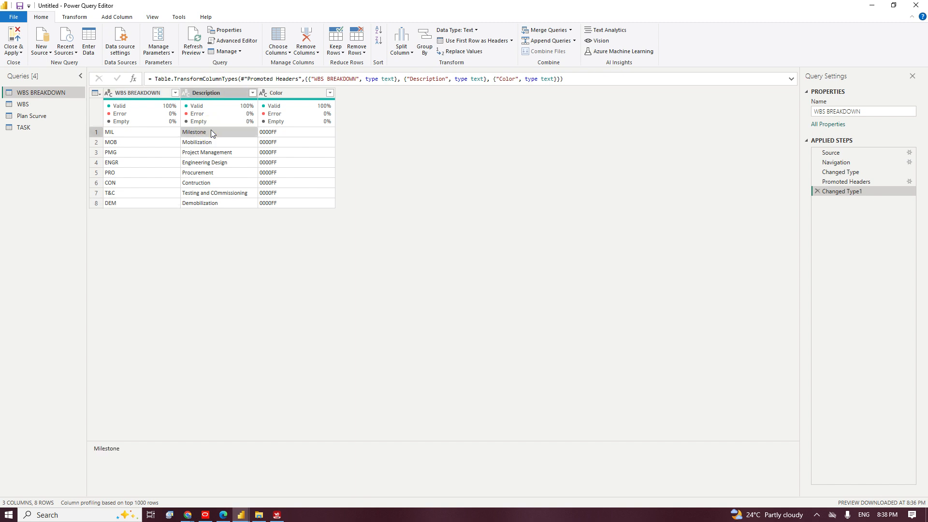
pyautogui.click(282, 93)
pyautogui.rightClick(283, 95)
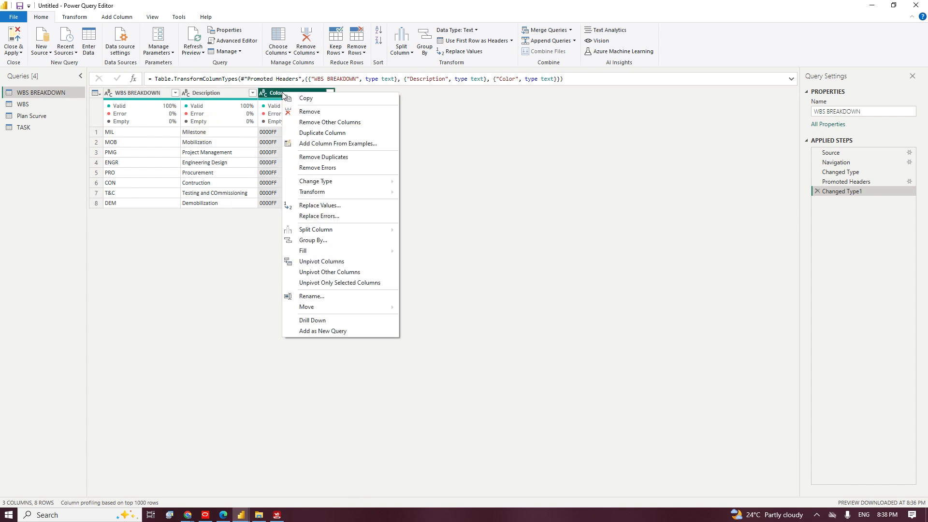
pyautogui.click(308, 112)
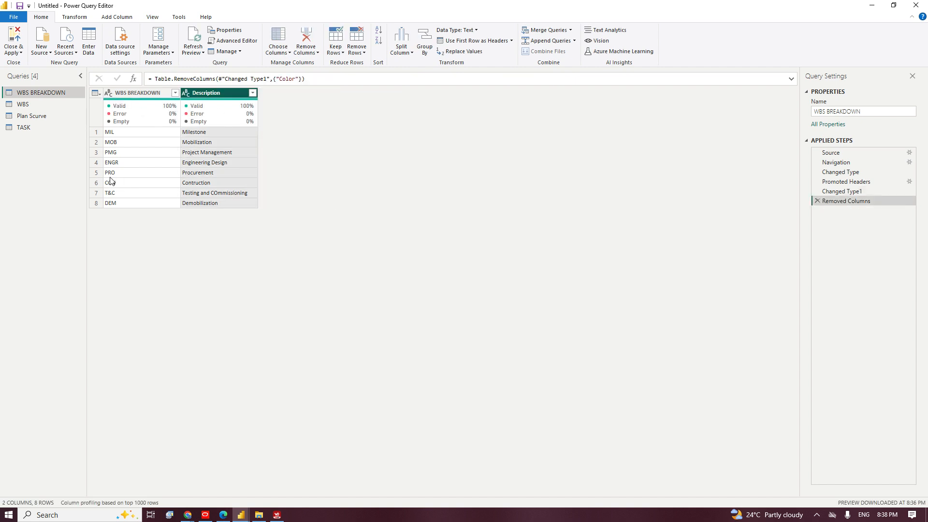
# Set the data type of the WBS BREAKDOWN and Description columns to Text.
pyautogui.click(99, 92)
pyautogui.click(109, 92)
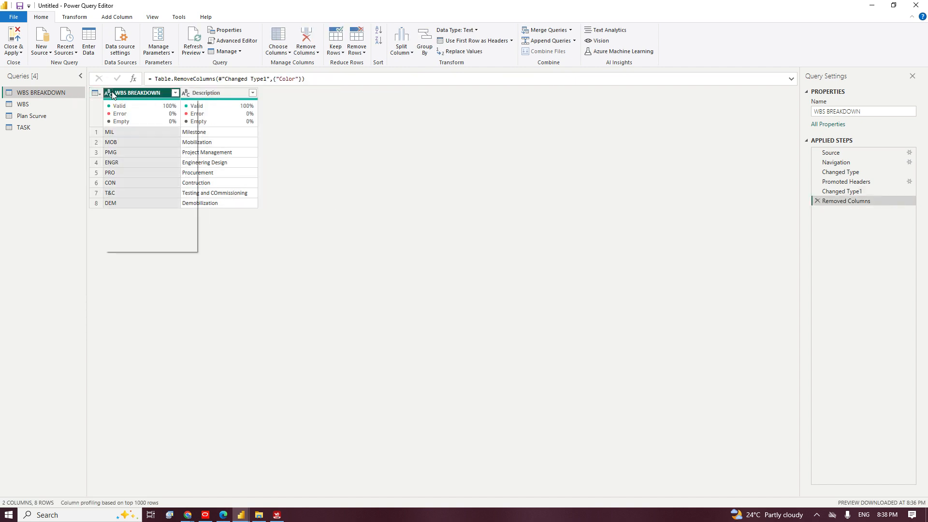
pyautogui.keyDown('ctrl'); pyautogui.click(202, 94); pyautogui.keyUp('ctrl')
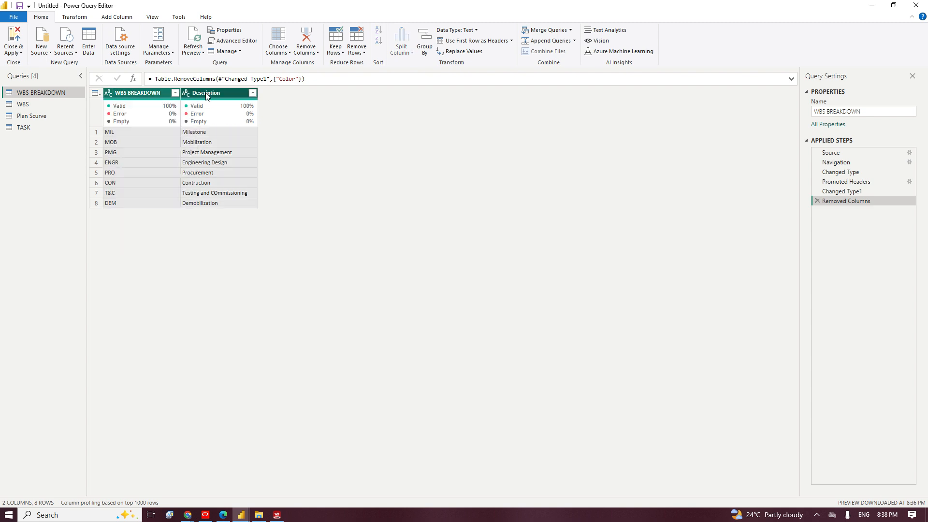
pyautogui.click(477, 30)
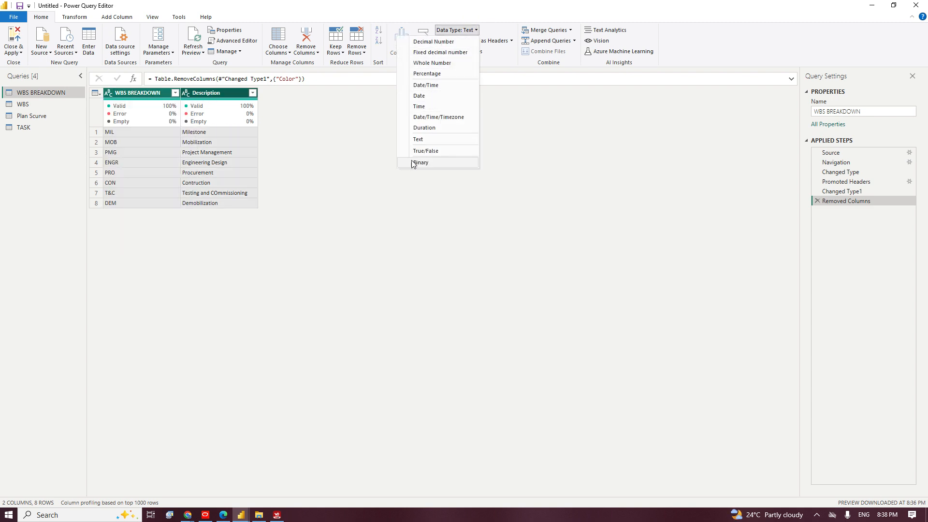
pyautogui.click(418, 139)
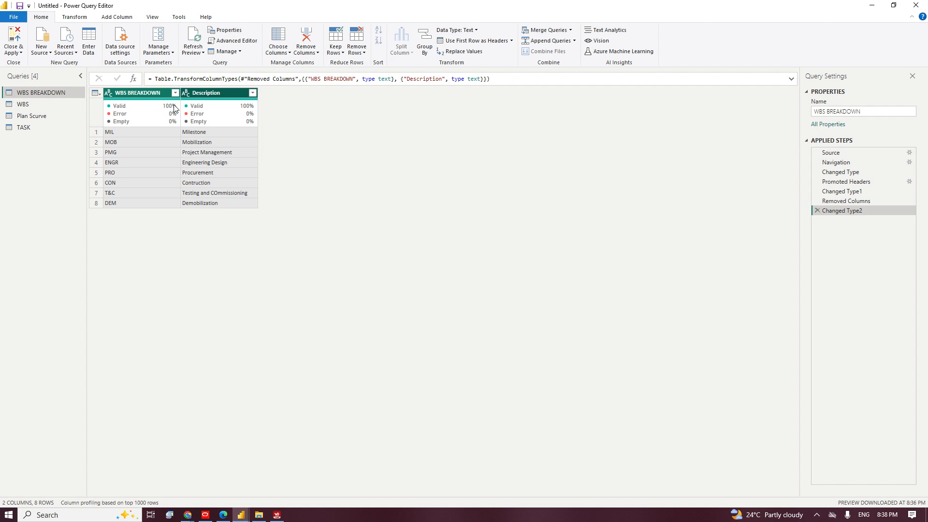
# Trim the text in the WBS Code column of the WBS query.
pyautogui.click(16, 106)
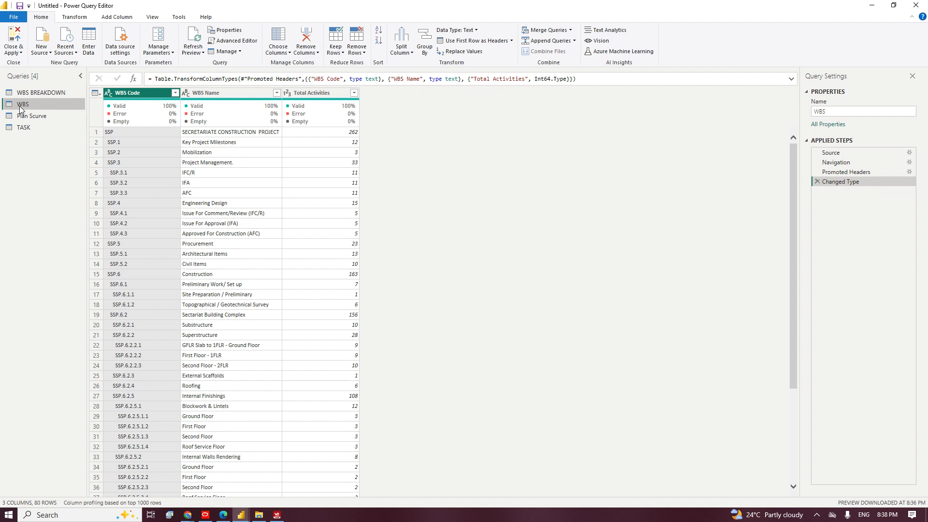
pyautogui.scroll(-4, 129, 188)
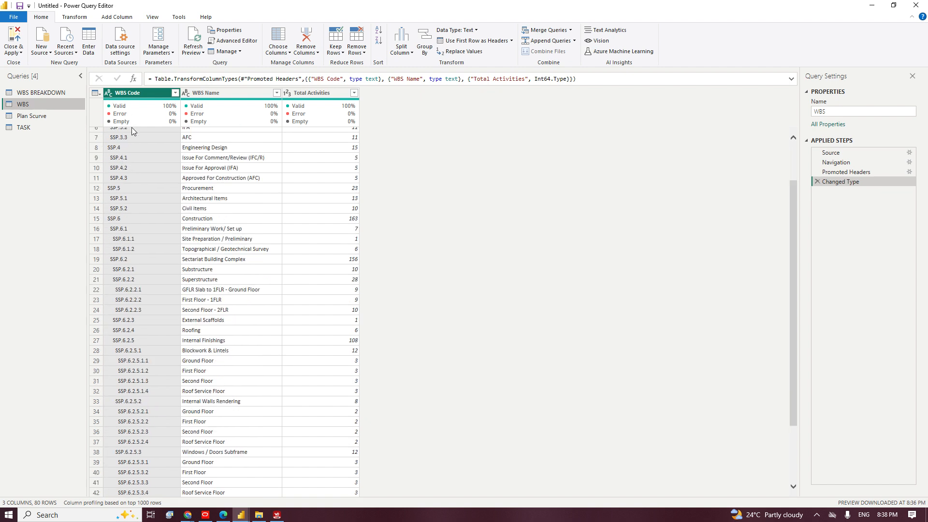
pyautogui.scroll(5, 129, 201)
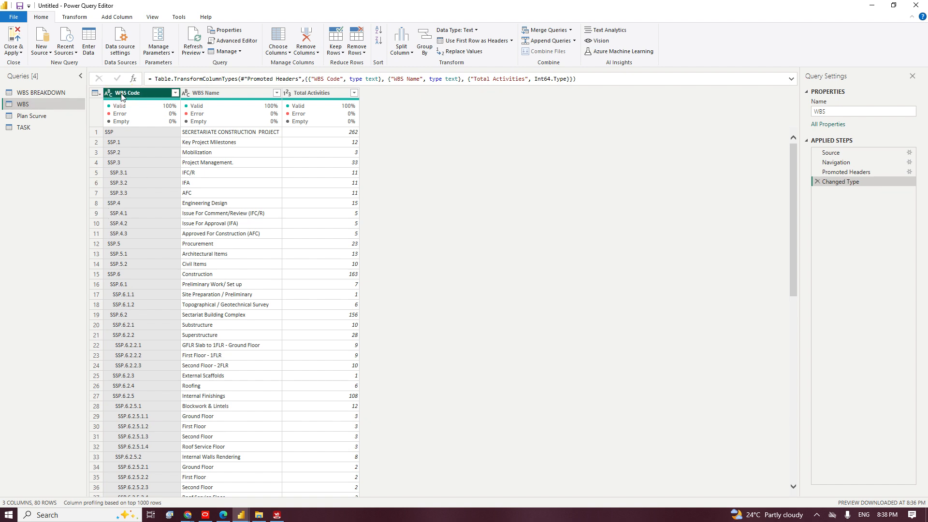
pyautogui.keyDown('ctrl'); pyautogui.click(319, 93); pyautogui.keyUp('ctrl')
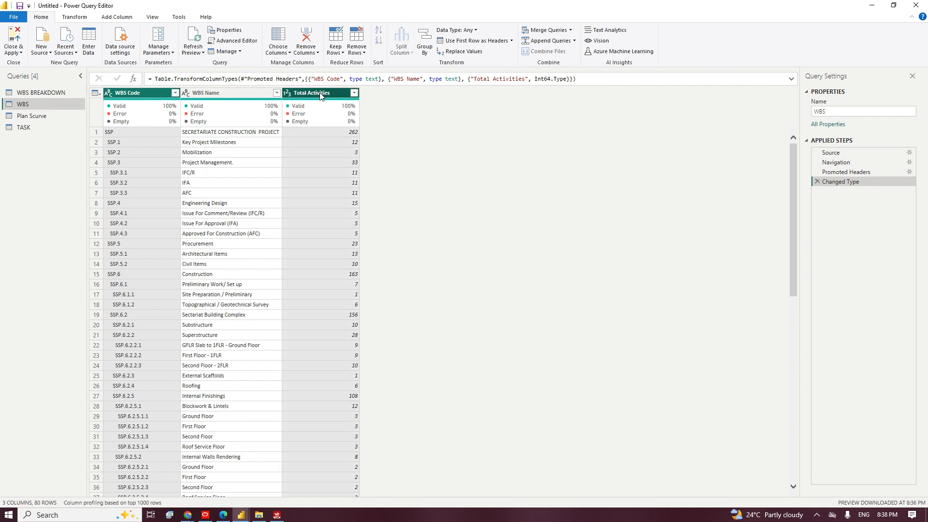
pyautogui.click(147, 97)
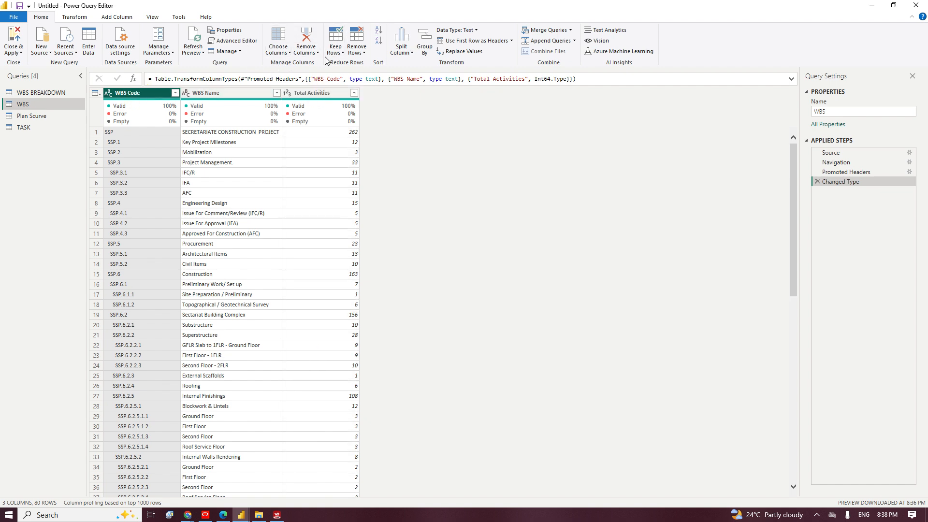
pyautogui.click(74, 18)
pyautogui.click(320, 49)
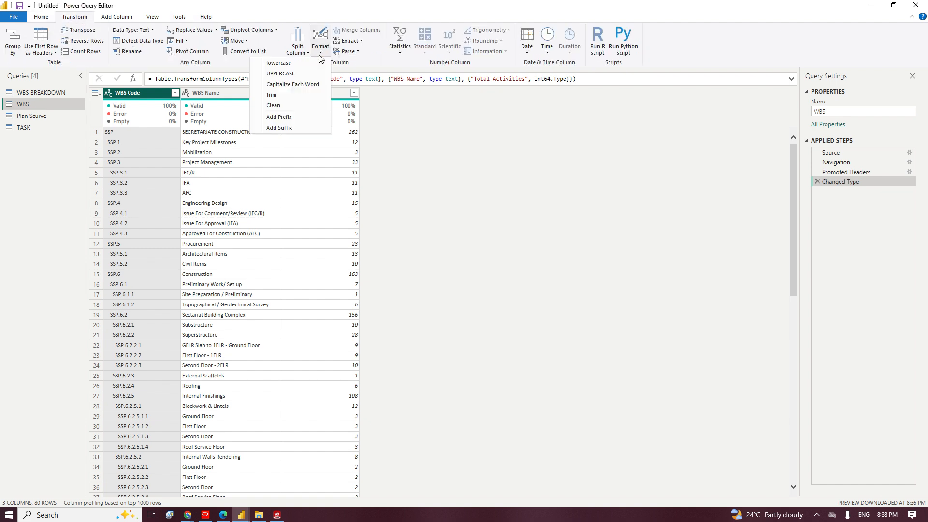
pyautogui.click(285, 97)
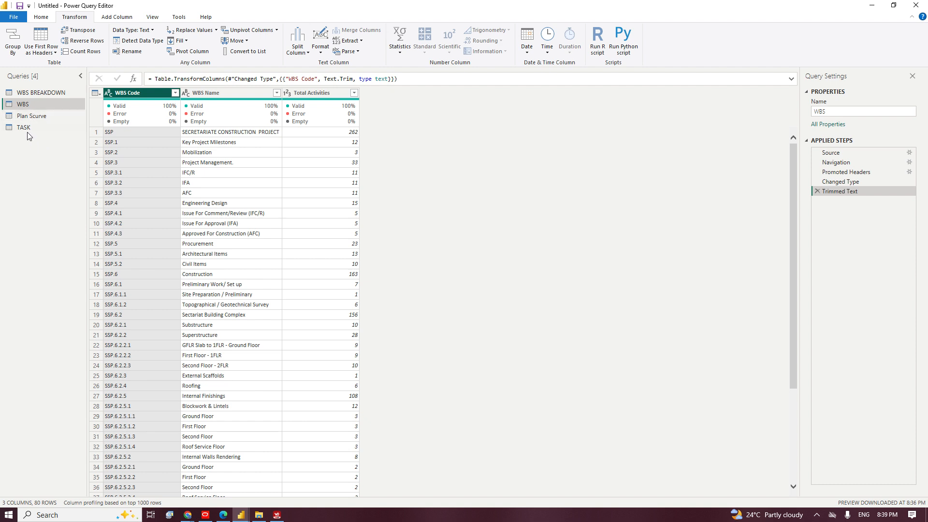
# Delete the Trimmed Text step from the WBS query's applied steps.
pyautogui.click(31, 119)
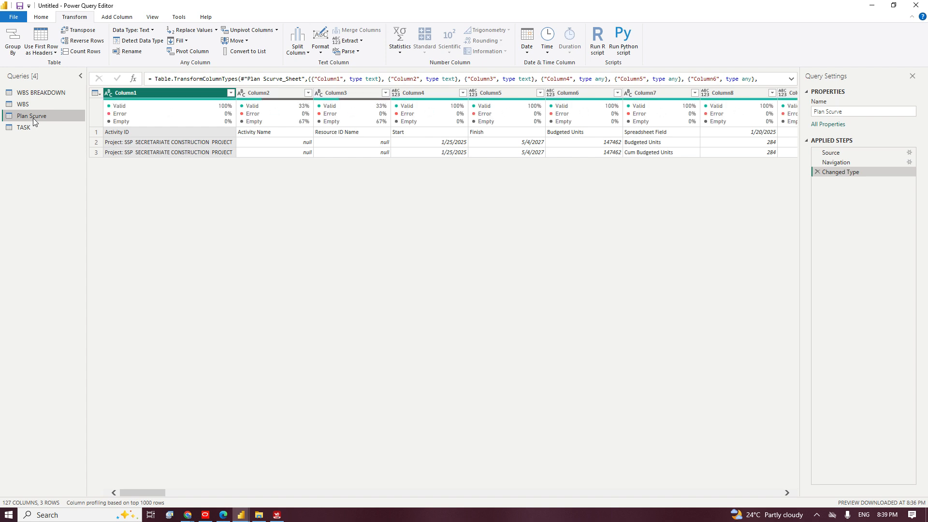
pyautogui.click(17, 108)
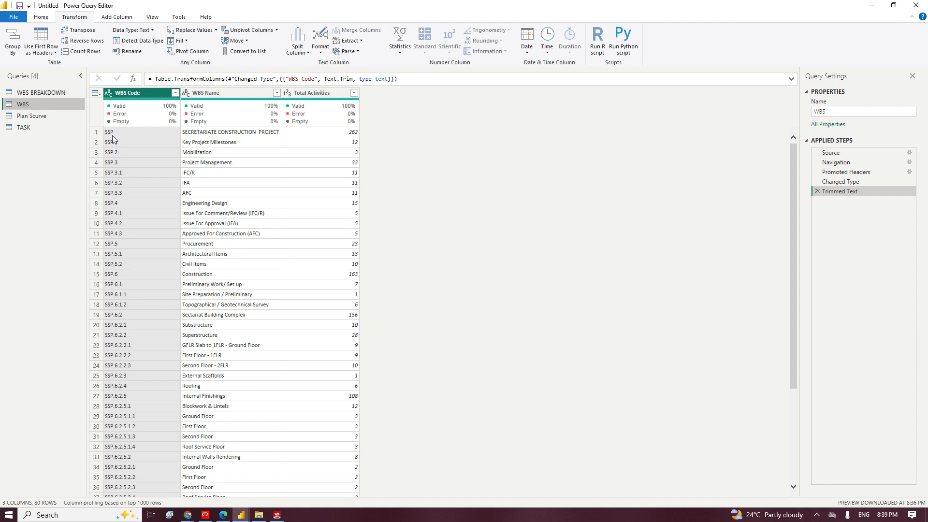
pyautogui.moveTo(852, 163); pyautogui.dragTo(817, 194)
pyautogui.click(817, 192)
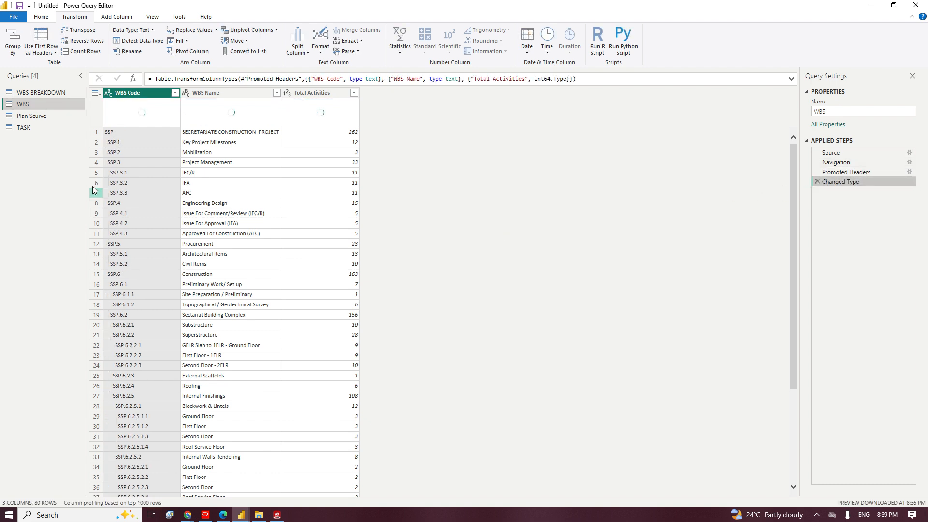
# Reapply Trim to the WBS Code column so the leading spaces before the codes are removed.
pyautogui.click(109, 152)
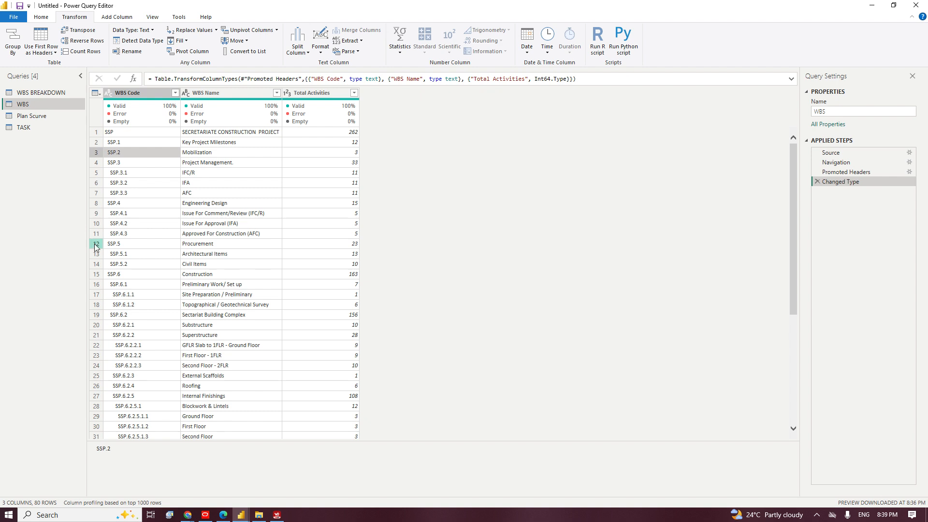
pyautogui.click(121, 91)
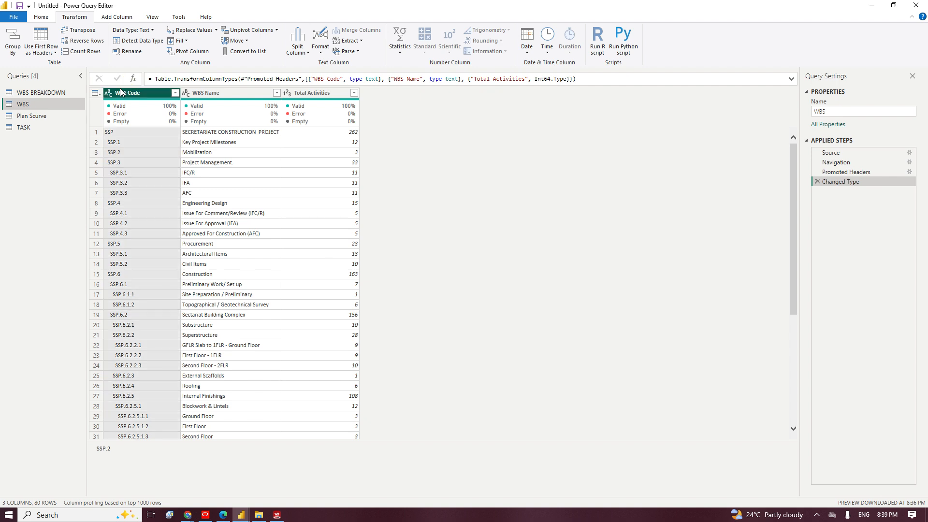
pyautogui.click(320, 53)
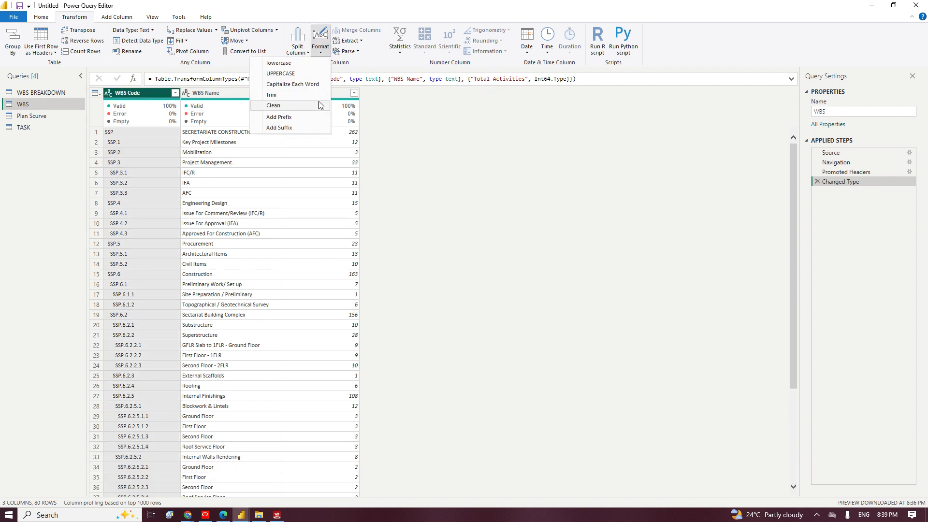
pyautogui.click(271, 95)
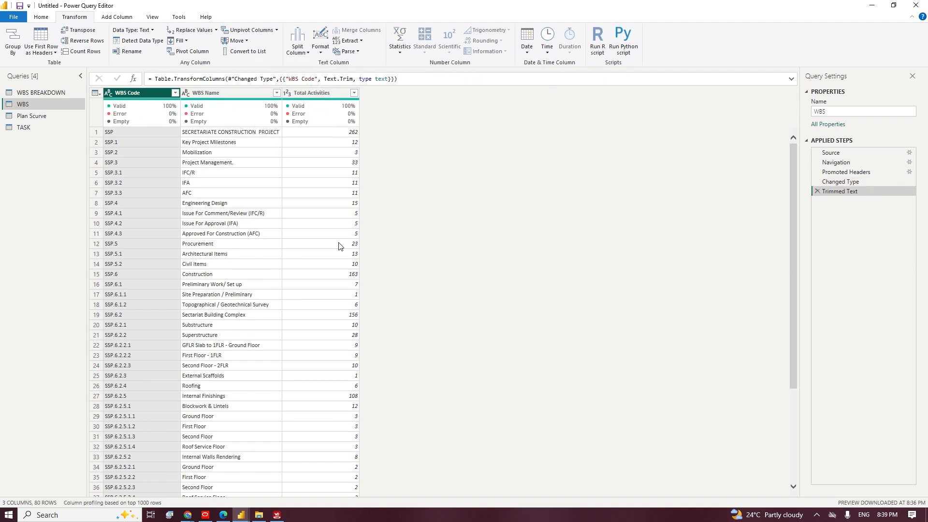
pyautogui.click(231, 288)
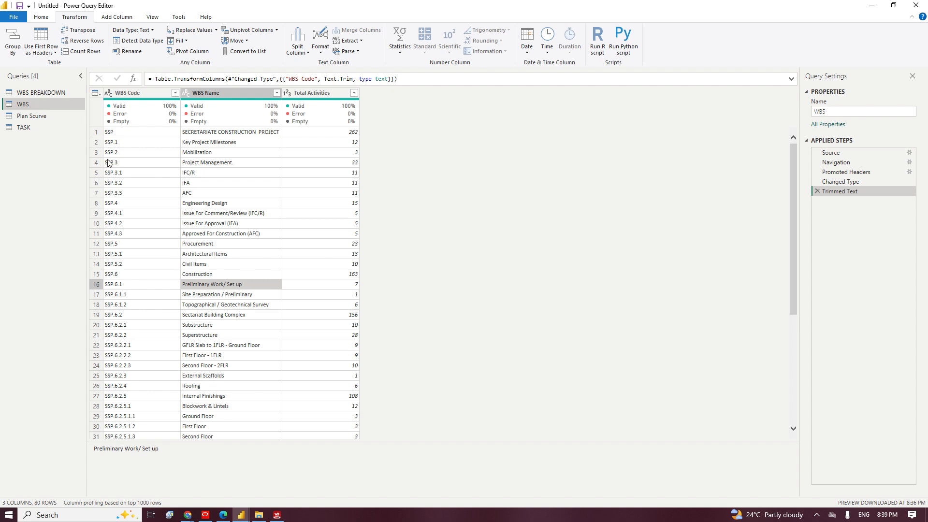
# Open the TASK query and remove its top 1 row.
pyautogui.click(22, 129)
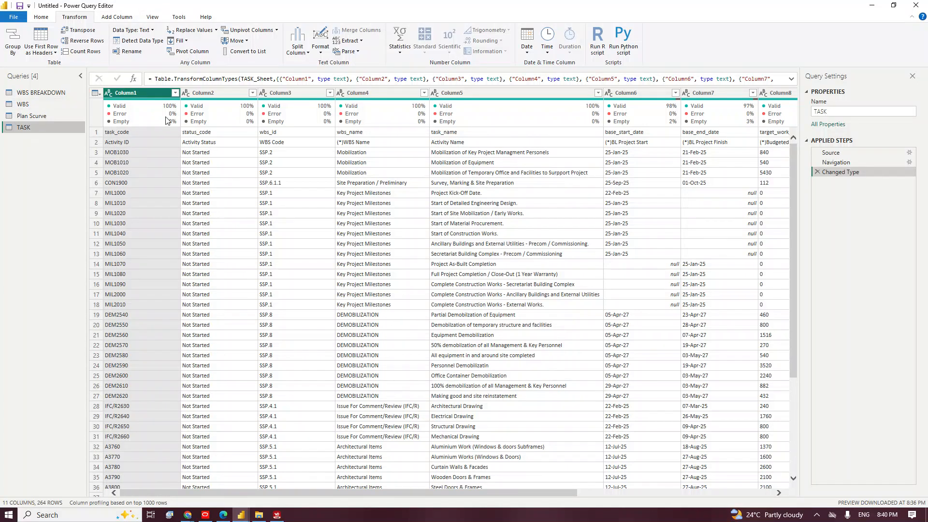
pyautogui.moveTo(174, 109)
pyautogui.click(40, 20)
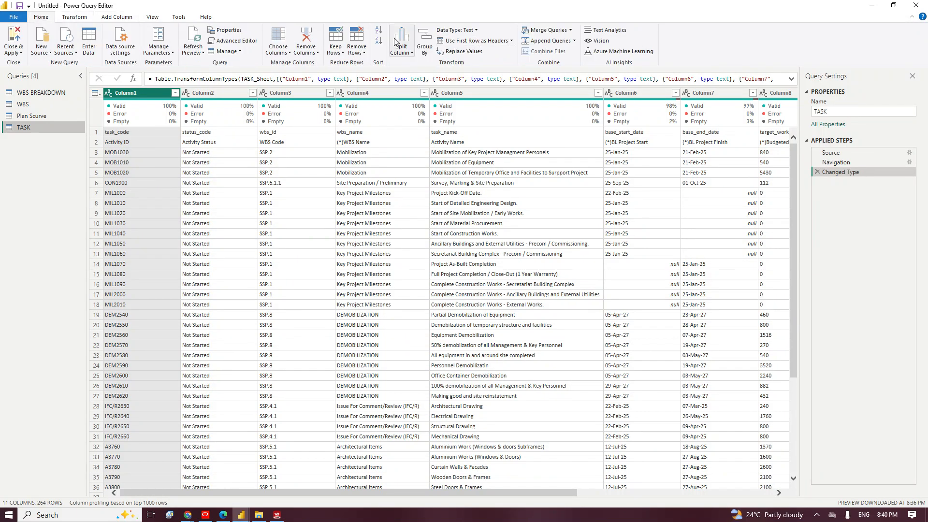
pyautogui.click(361, 52)
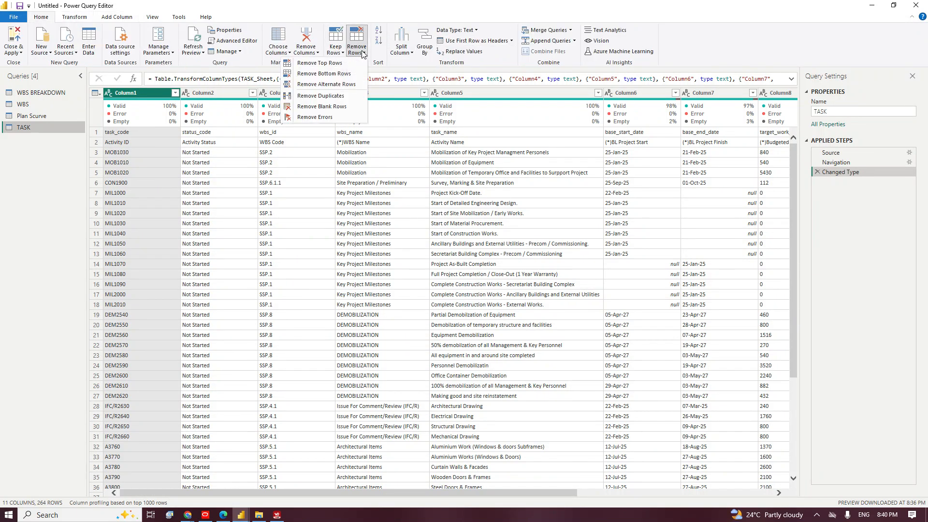
pyautogui.click(328, 68)
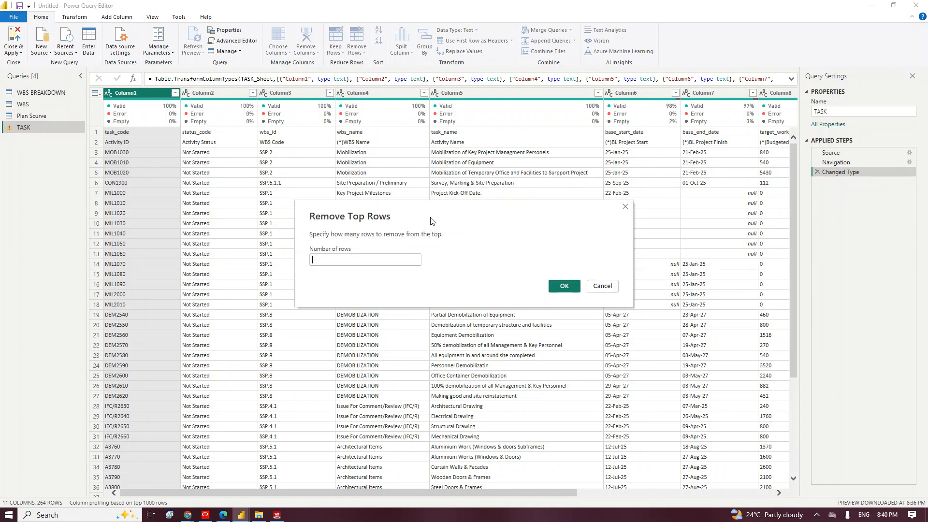
pyautogui.write('1')
pyautogui.click(563, 285)
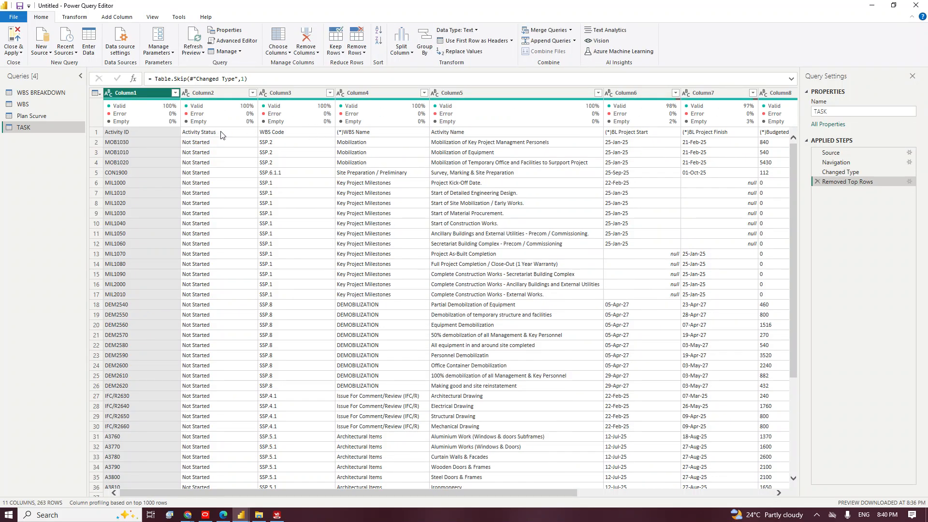
# Promote the first row of the TASK query to column headers.
pyautogui.click(465, 43)
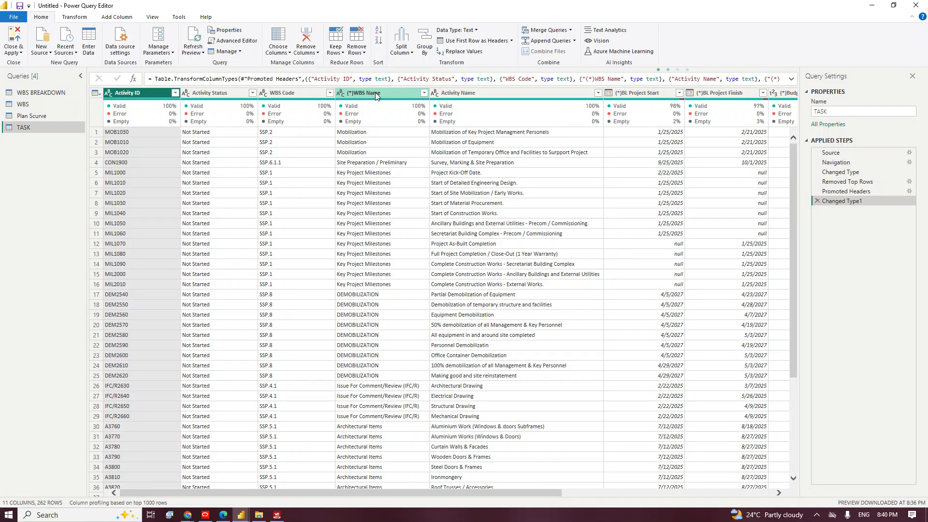
pyautogui.moveTo(295, 122)
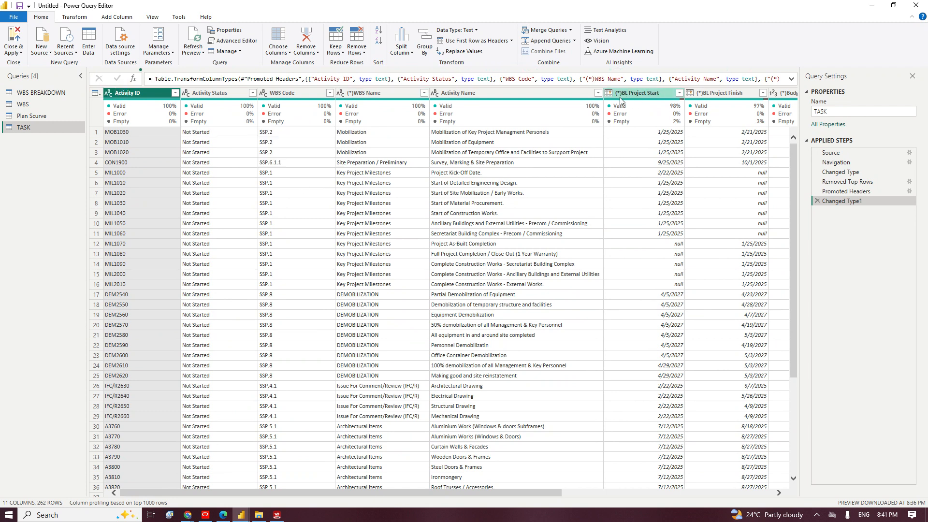
pyautogui.click(571, 94)
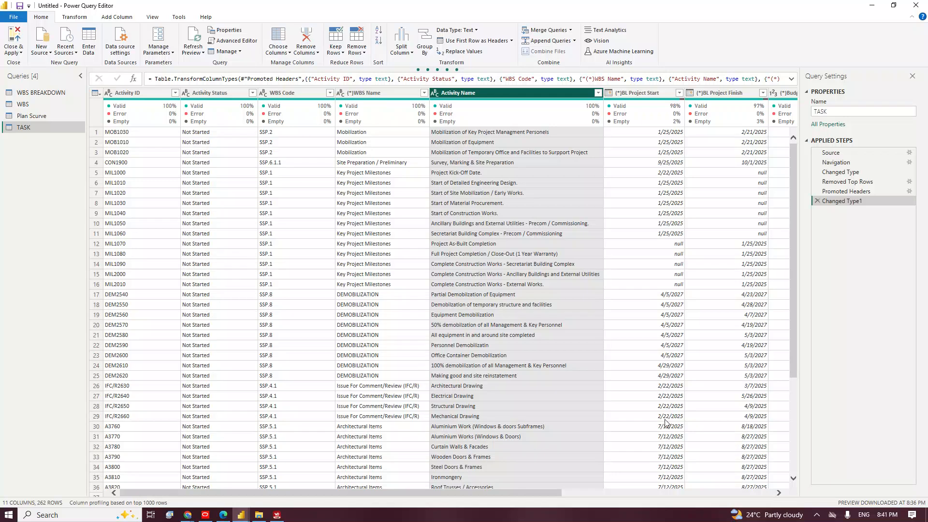
pyautogui.click(127, 93)
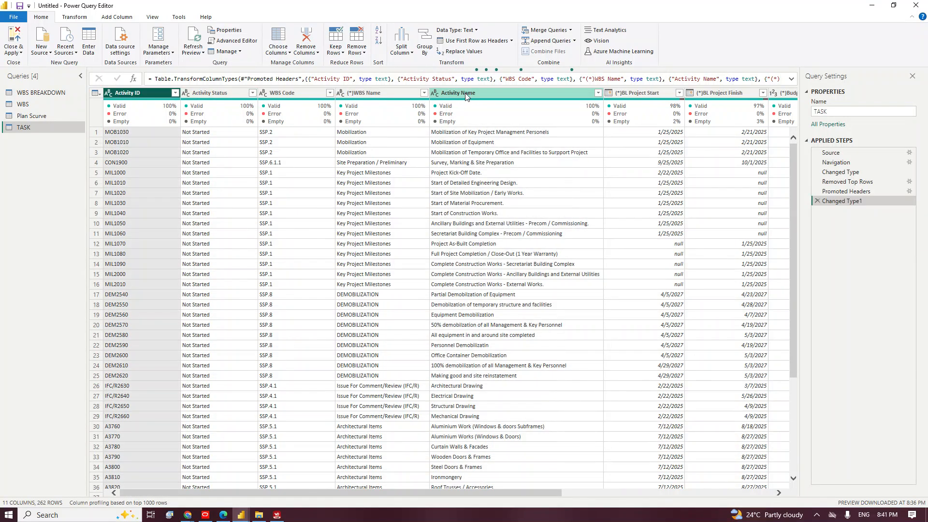
# Move the WBS BREAKDOWN column of the TASK query directly after the Activity Name column.
pyautogui.moveTo(497, 493); pyautogui.dragTo(807, 480)
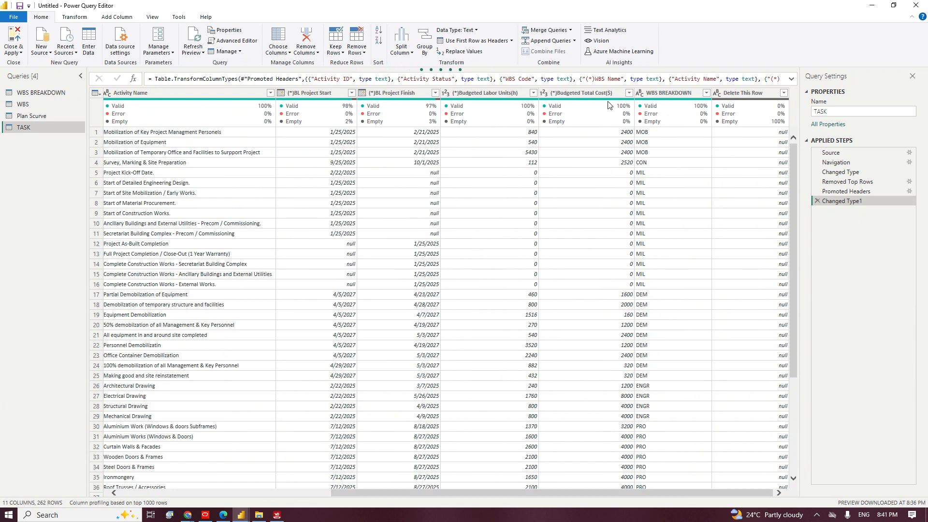
pyautogui.click(665, 94)
pyautogui.moveTo(615, 105); pyautogui.dragTo(308, 102)
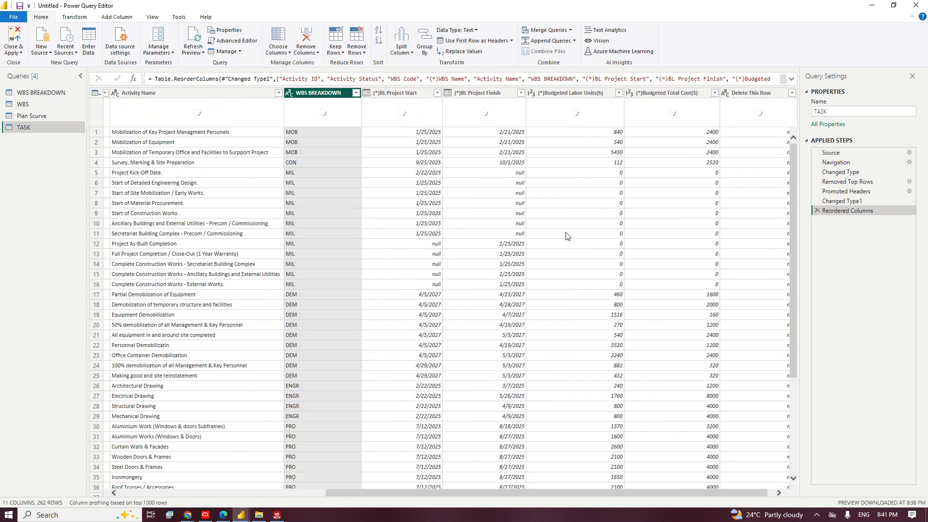
# Set the data type of the TASK columns from Activity ID through WBS BREAKDOWN to Text.
pyautogui.moveTo(593, 496); pyautogui.dragTo(365, 498)
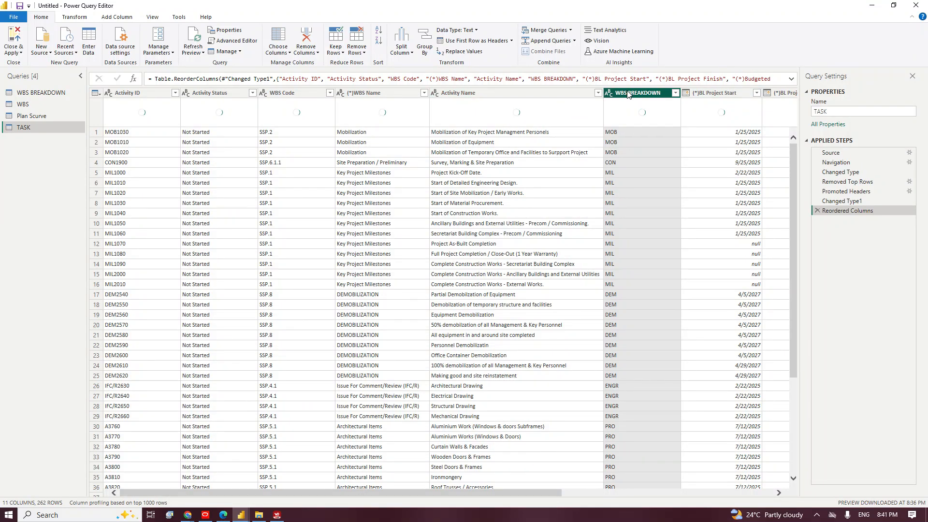
pyautogui.click(131, 93)
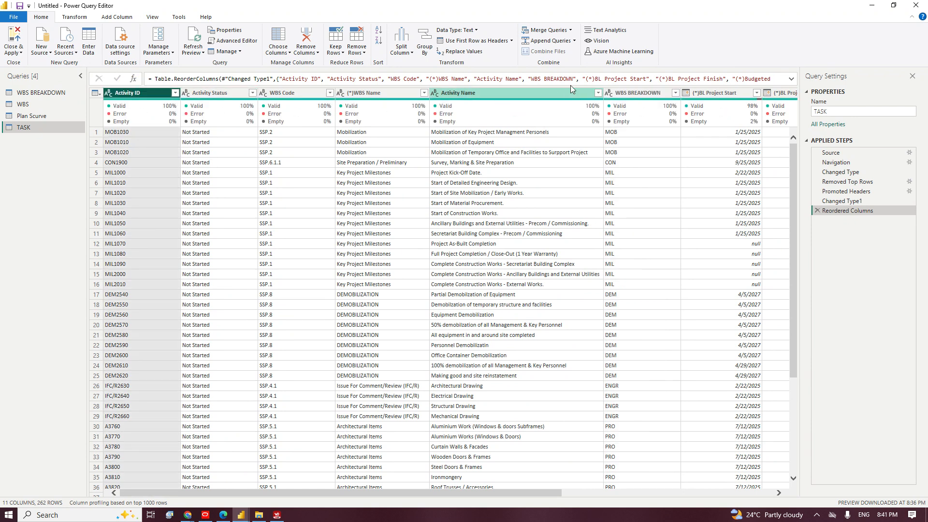
pyautogui.keyDown('shift'); pyautogui.click(644, 93); pyautogui.keyUp('shift')
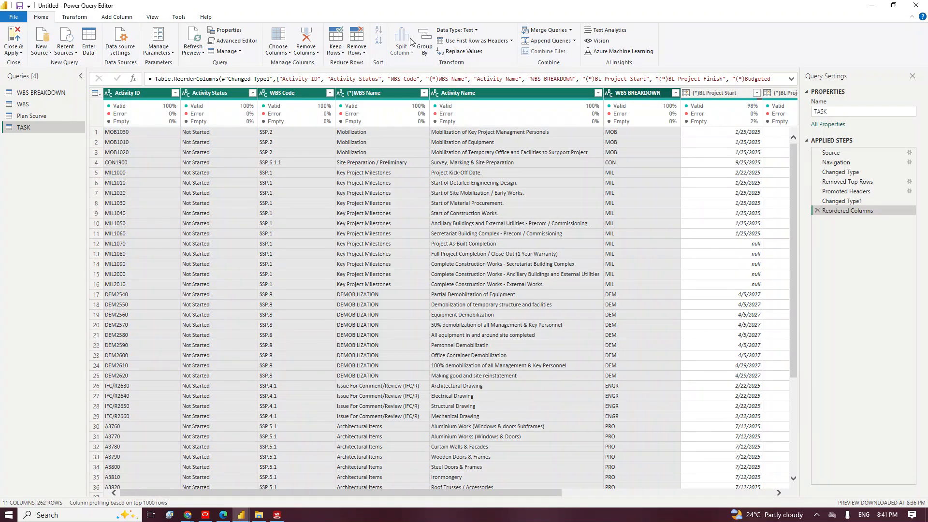
pyautogui.click(477, 31)
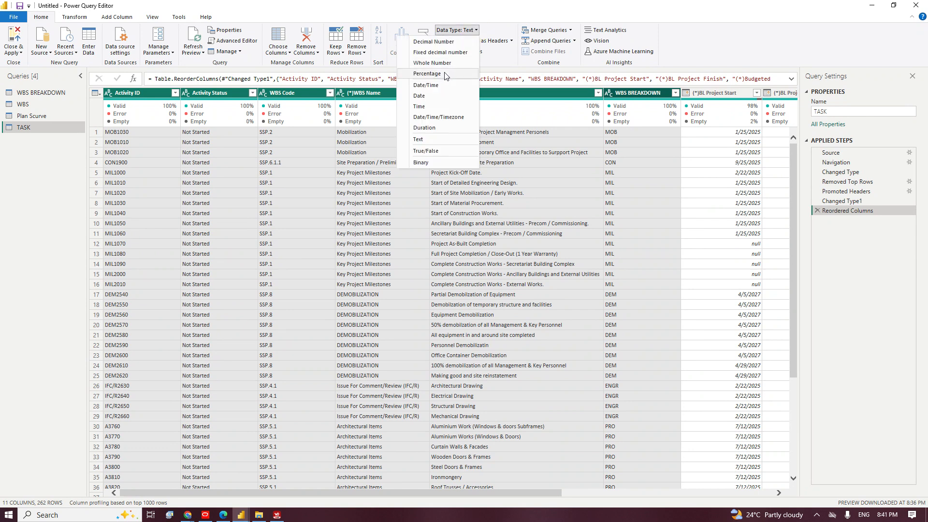
pyautogui.click(425, 139)
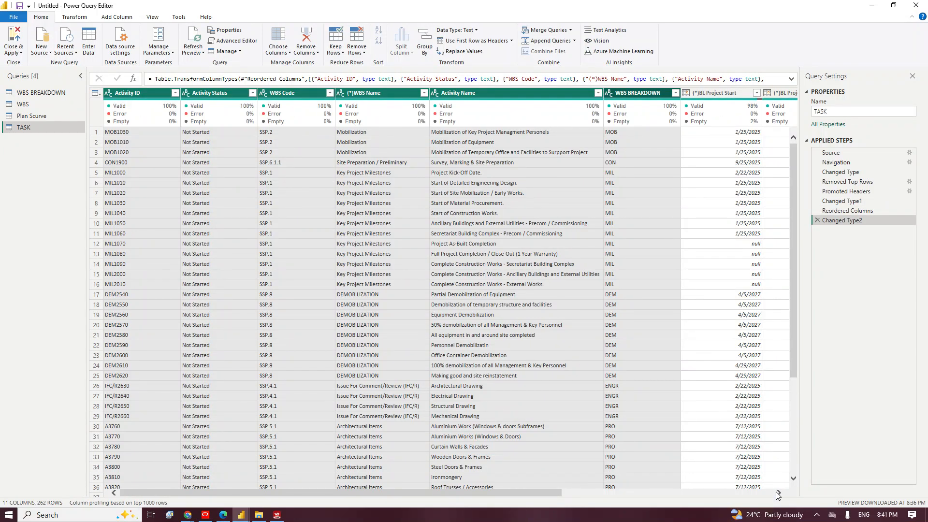
# Set the data type of the TASK query's (*)BL Project Start and (*)BL Project Finish columns to Date.
pyautogui.click(777, 492)
pyautogui.click(777, 493)
pyautogui.click(777, 492)
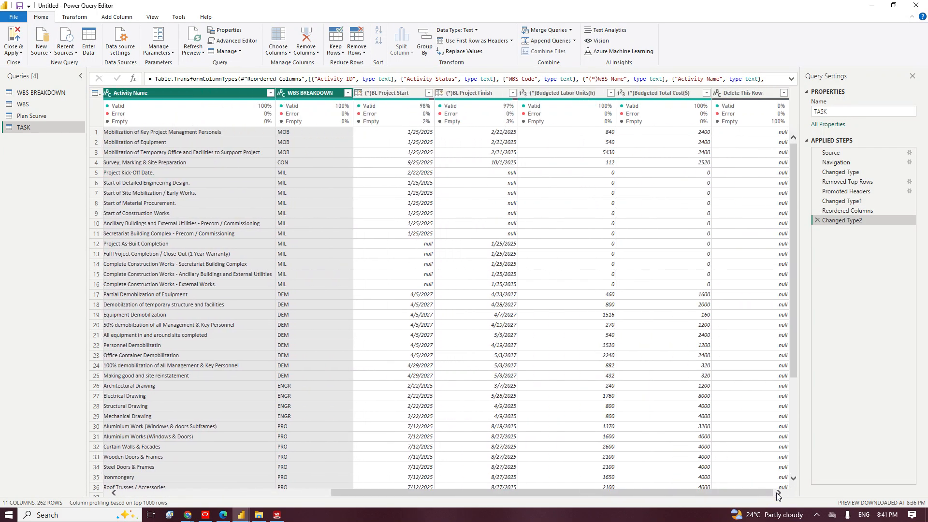
pyautogui.click(378, 93)
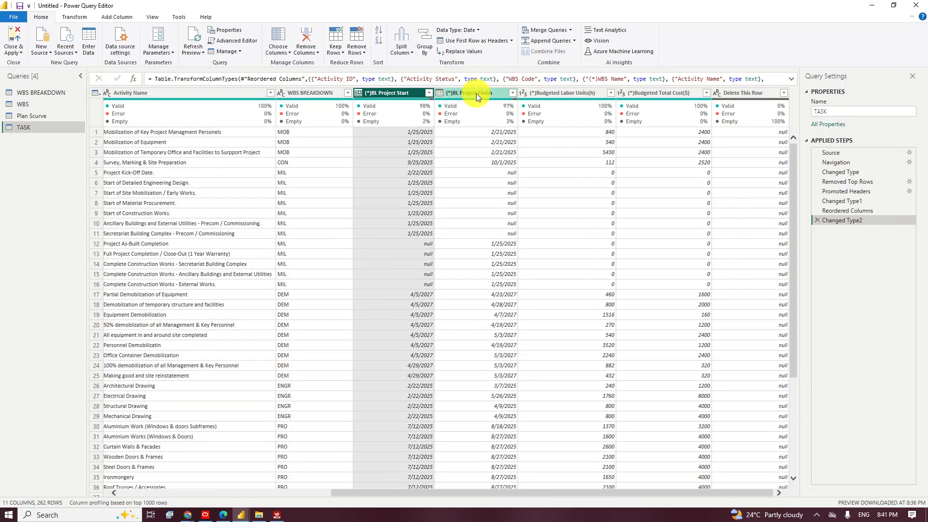
pyautogui.keyDown('ctrl'); pyautogui.click(476, 93); pyautogui.keyUp('ctrl')
pyautogui.rightClick(476, 93)
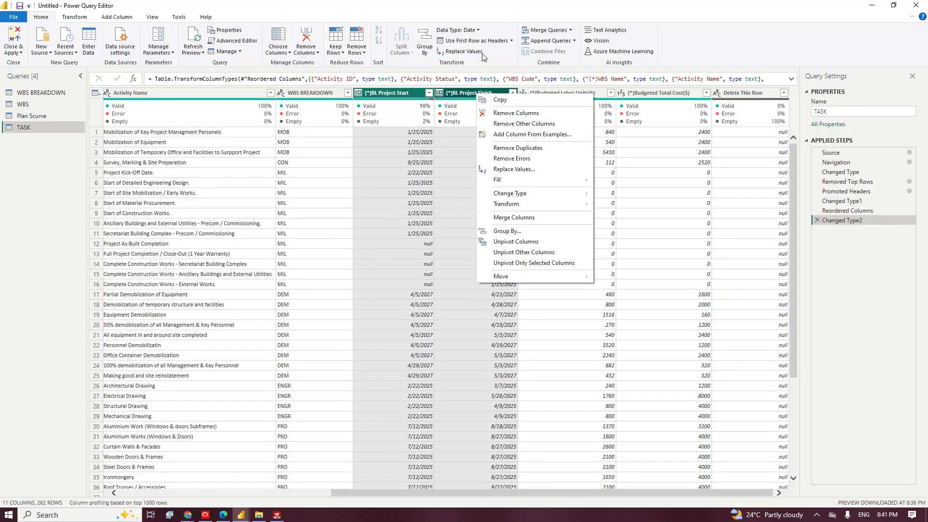
pyautogui.click(478, 31)
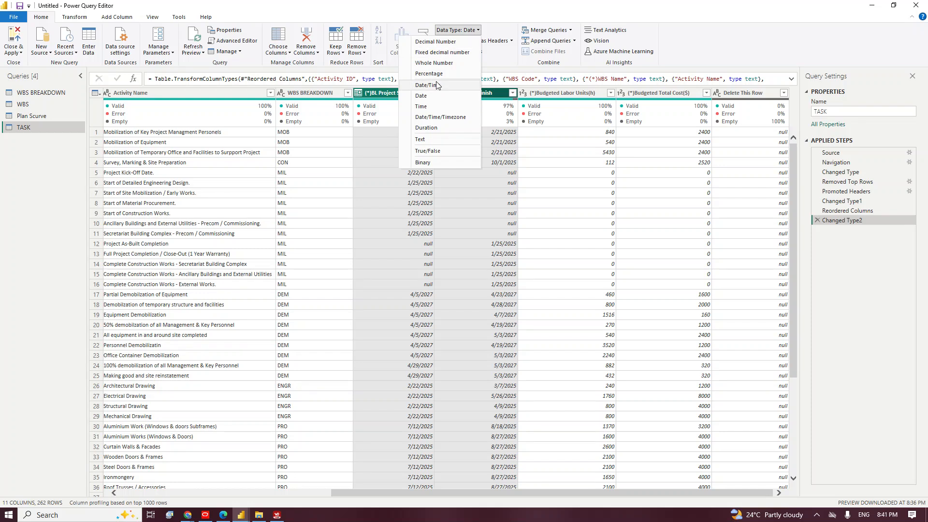
pyautogui.click(433, 99)
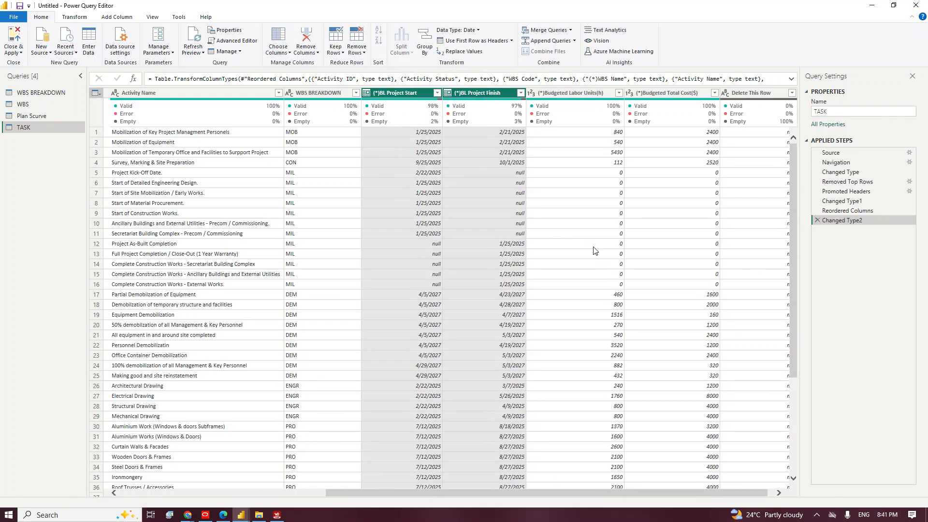
# Set the data type of the (*)Budgeted Labor Units(h) and (*)Budgeted Total Cost($) columns to Decimal Number.
pyautogui.click(778, 492)
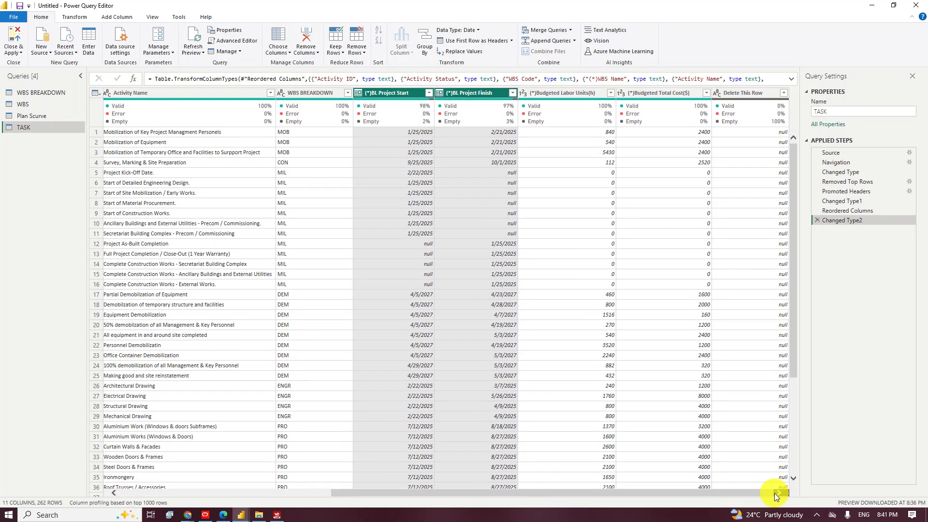
pyautogui.click(541, 93)
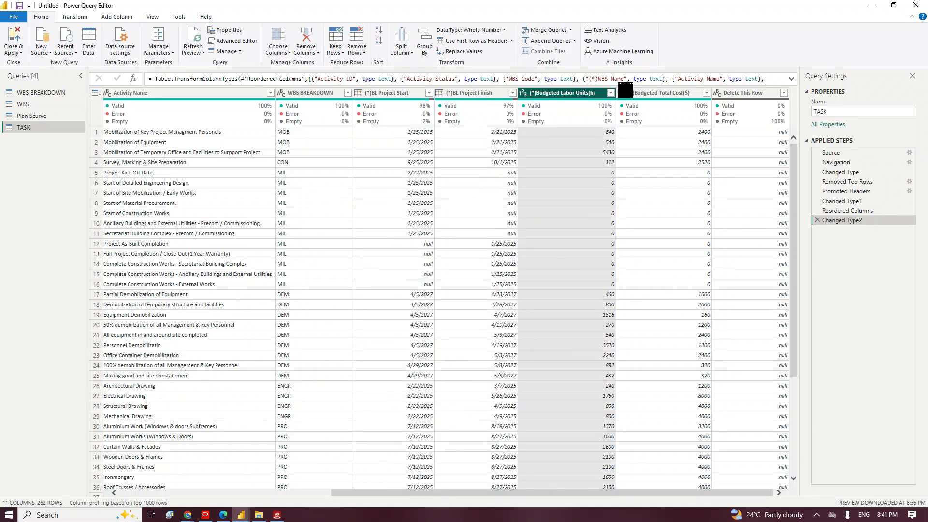
pyautogui.keyDown('ctrl'); pyautogui.click(665, 94); pyautogui.keyUp('ctrl')
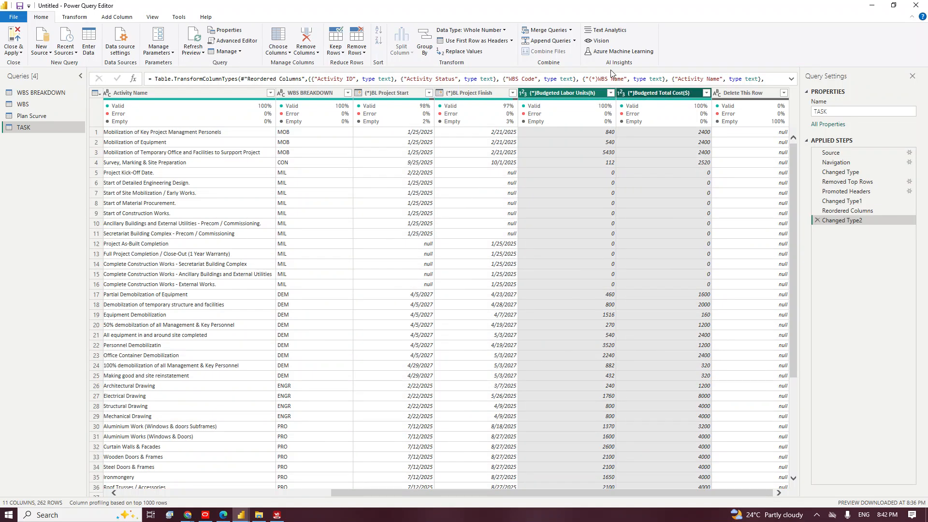
pyautogui.click(502, 31)
pyautogui.click(487, 42)
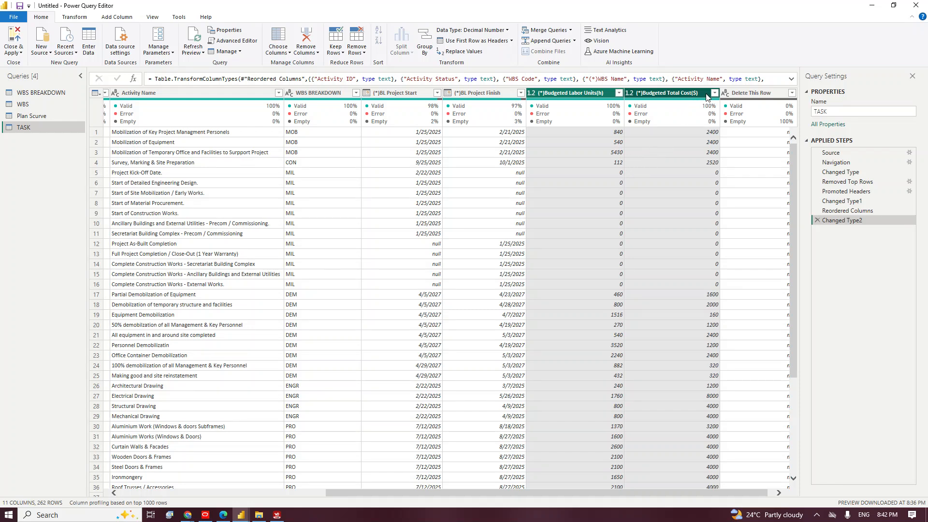
# Remove the Delete This Row column from the TASK query, and close and apply the query changes.
pyautogui.click(747, 94)
pyautogui.rightClick(748, 94)
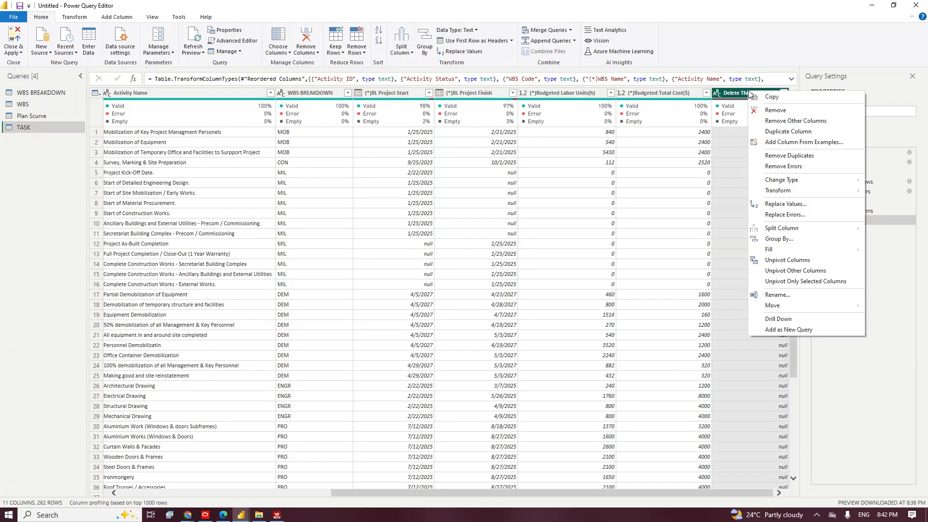
pyautogui.click(775, 111)
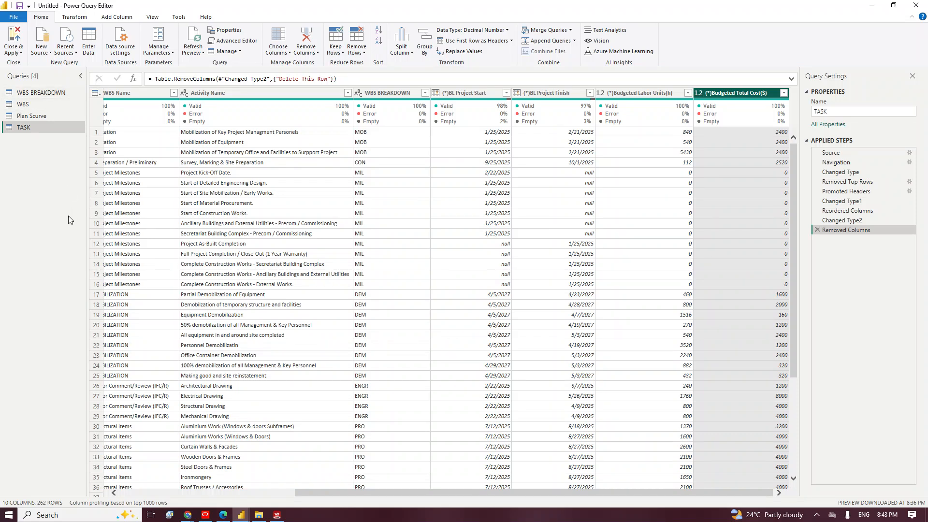
pyautogui.click(8, 41)
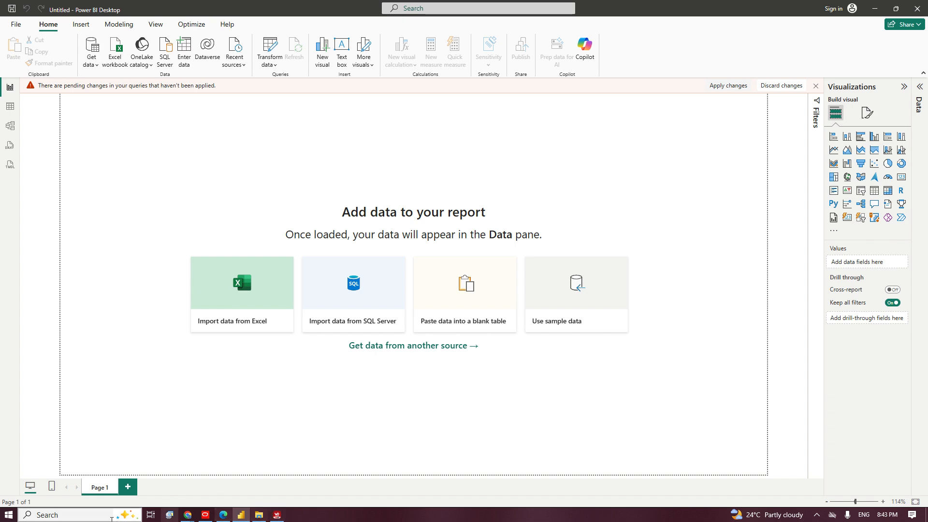
# Open PowerPoint 2013 with a blank presentation and maximize its window.
pyautogui.click(71, 516)
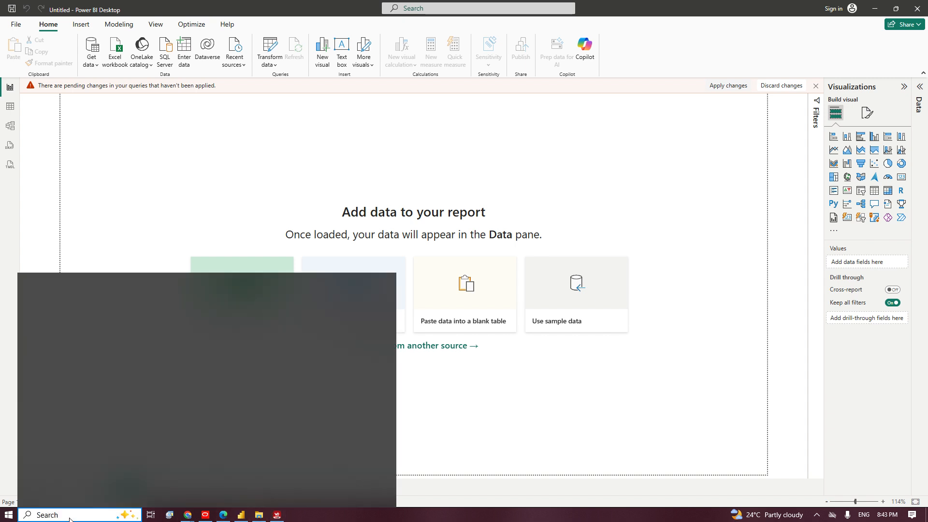
pyautogui.write('PO')
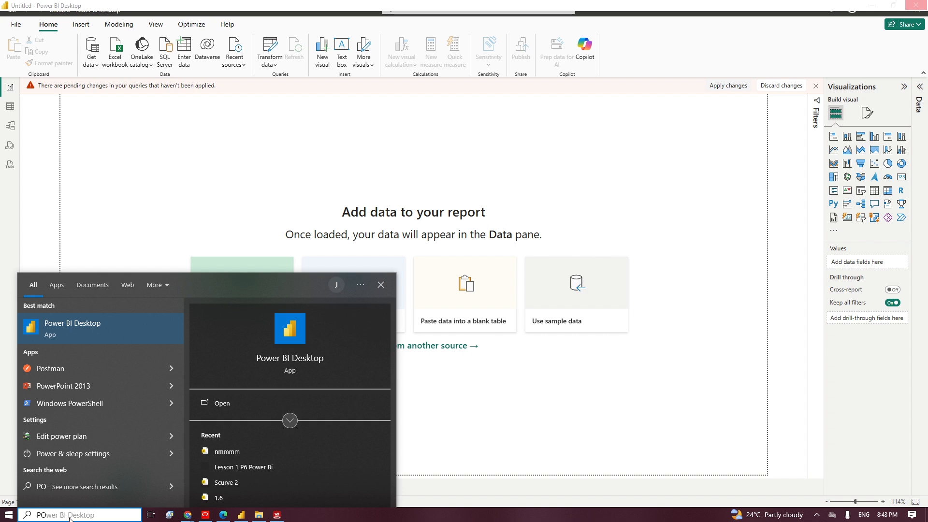
pyautogui.click(66, 384)
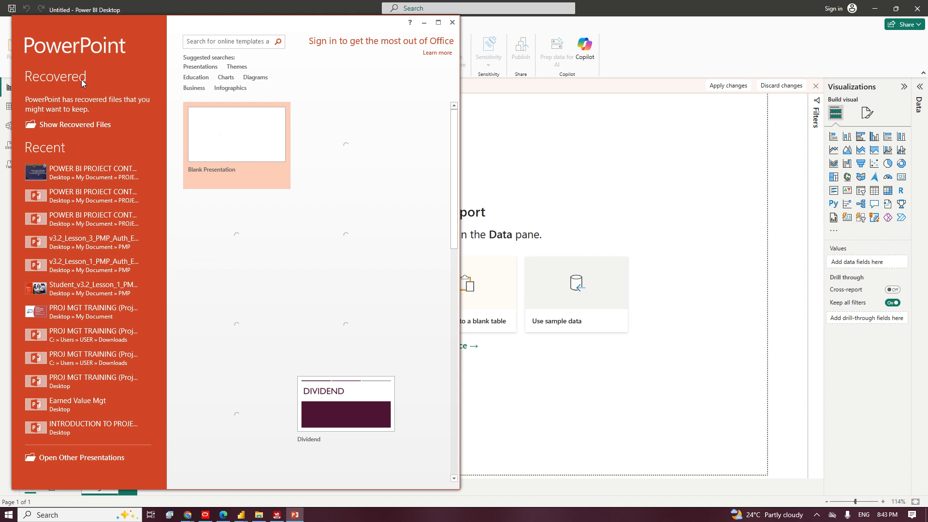
pyautogui.click(232, 140)
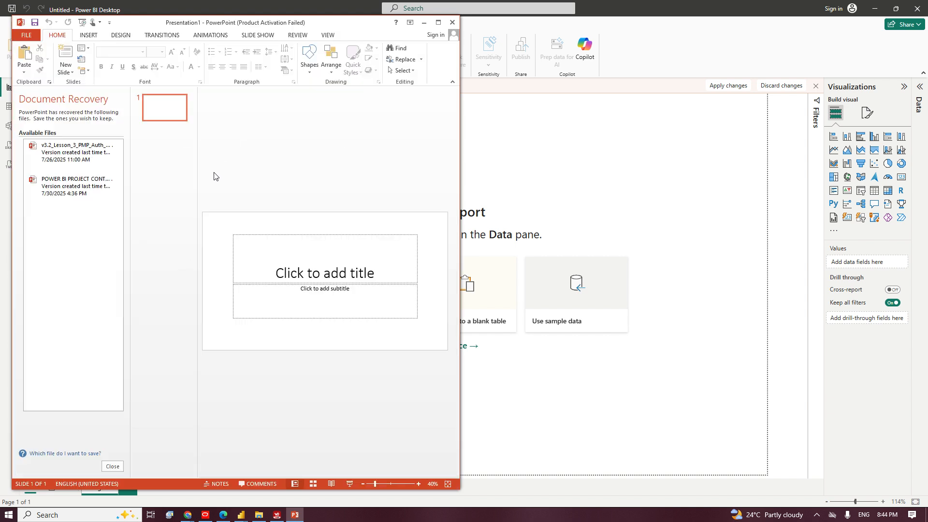
pyautogui.click(438, 21)
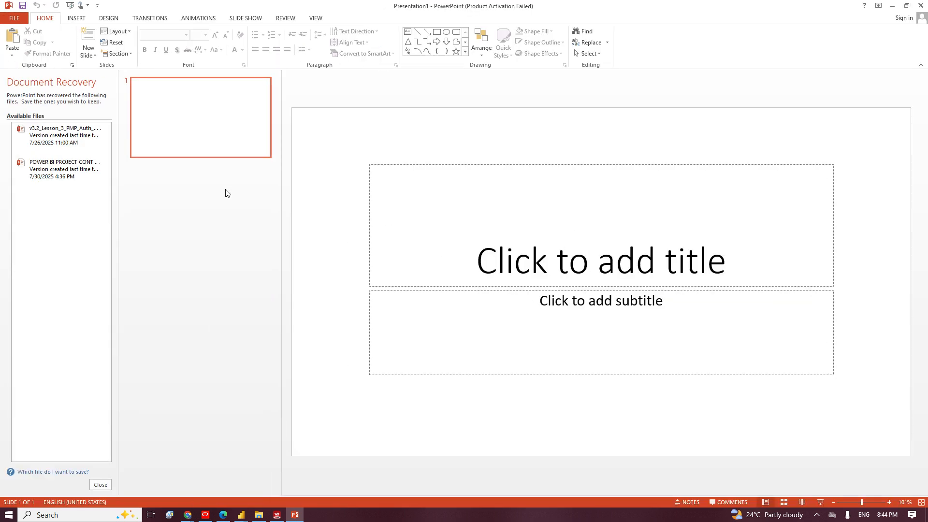
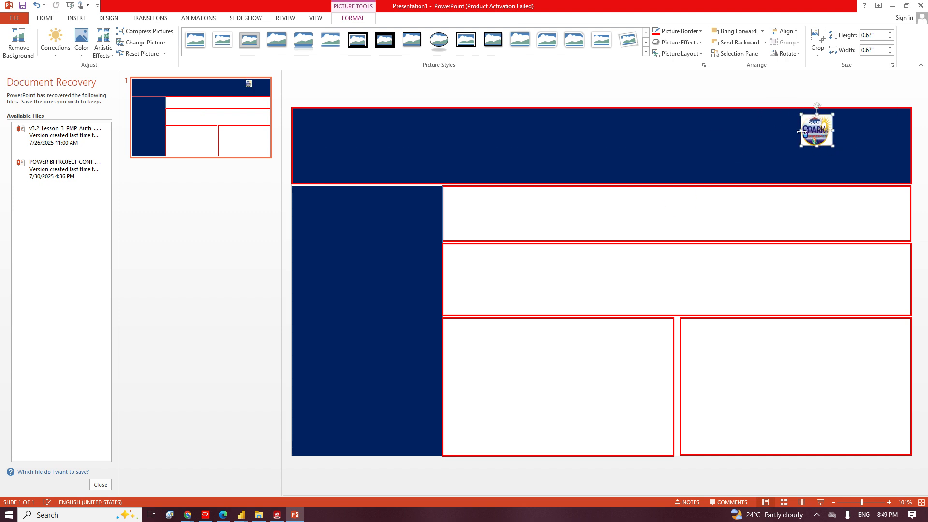
# Replace the small logo in the slide's header banner by inserting the picture "logo" from the Gluespark Logo folder.
pyautogui.press('Delete')
pyautogui.click(77, 20)
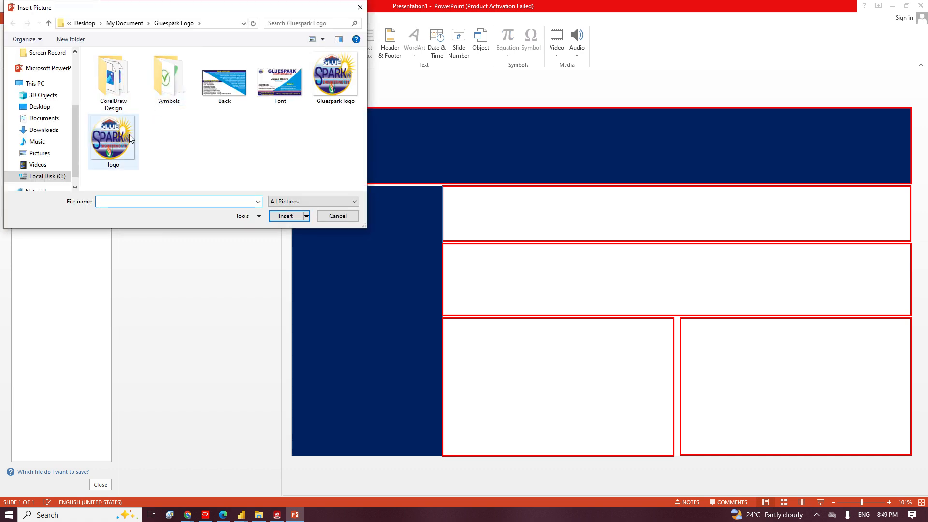
pyautogui.click(120, 141)
pyautogui.doubleClick(119, 141)
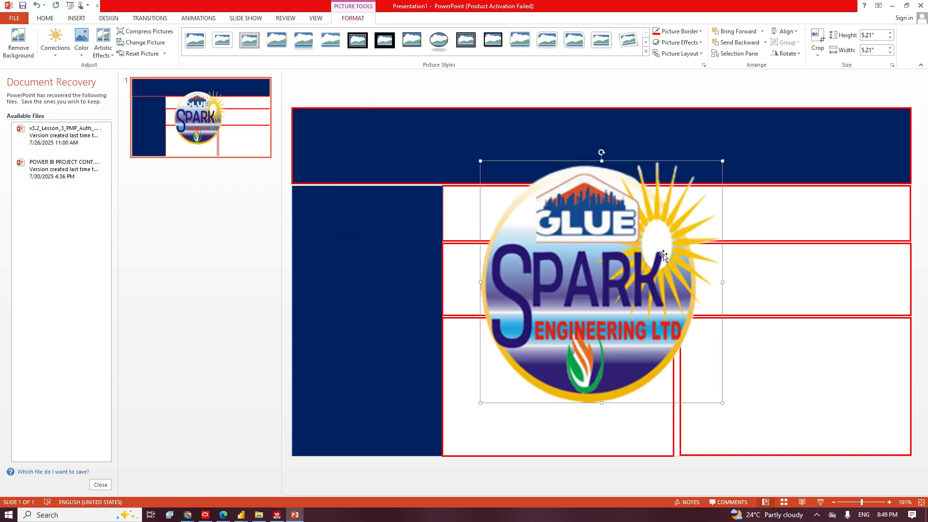
# Resize the inserted logo to about 1.63" high by 1.94" wide and fit it into the right end of the header banner.
pyautogui.moveTo(719, 398); pyautogui.dragTo(564, 197)
pyautogui.moveTo(524, 175); pyautogui.dragTo(856, 121)
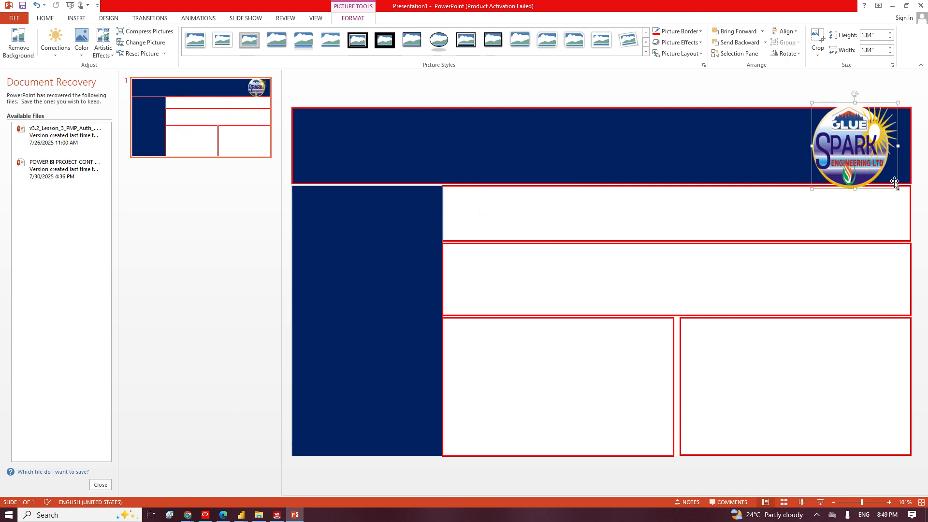
pyautogui.moveTo(896, 187); pyautogui.dragTo(891, 183)
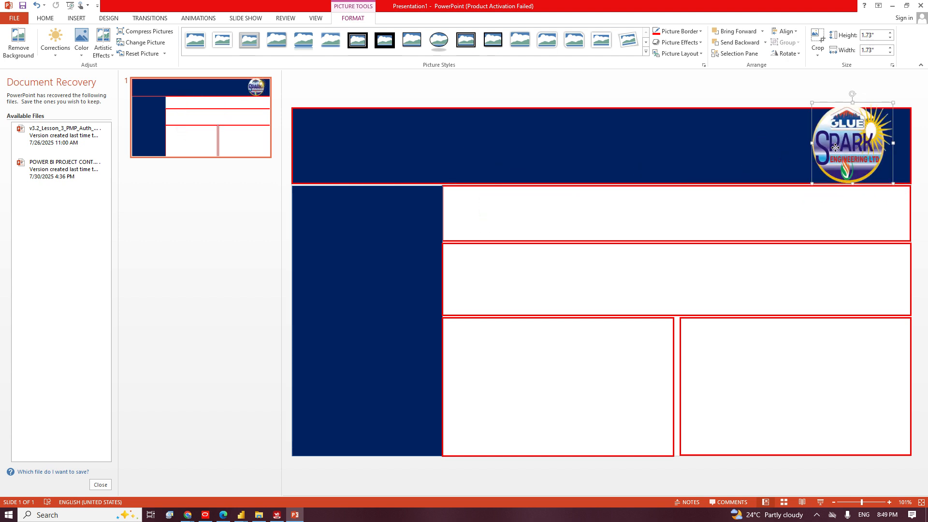
pyautogui.moveTo(833, 102); pyautogui.dragTo(870, 107)
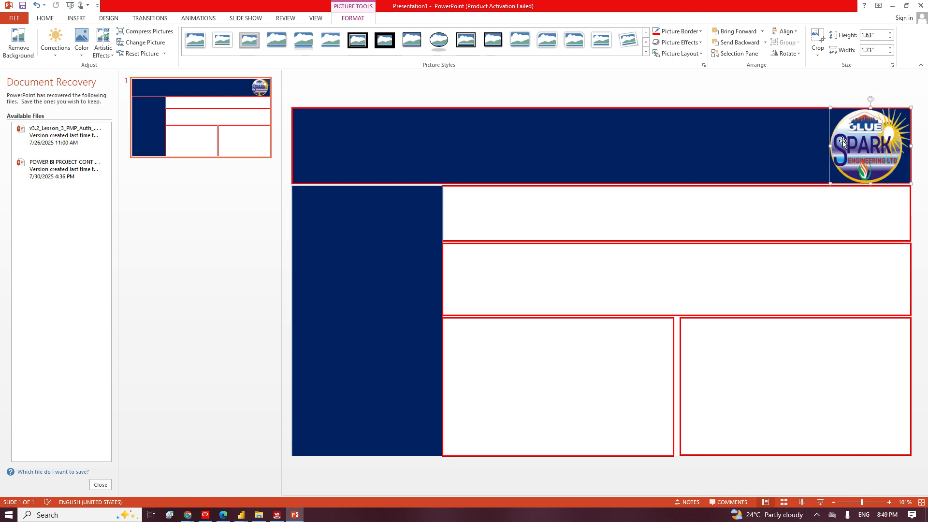
pyautogui.moveTo(826, 146); pyautogui.dragTo(820, 147)
pyautogui.click(634, 97)
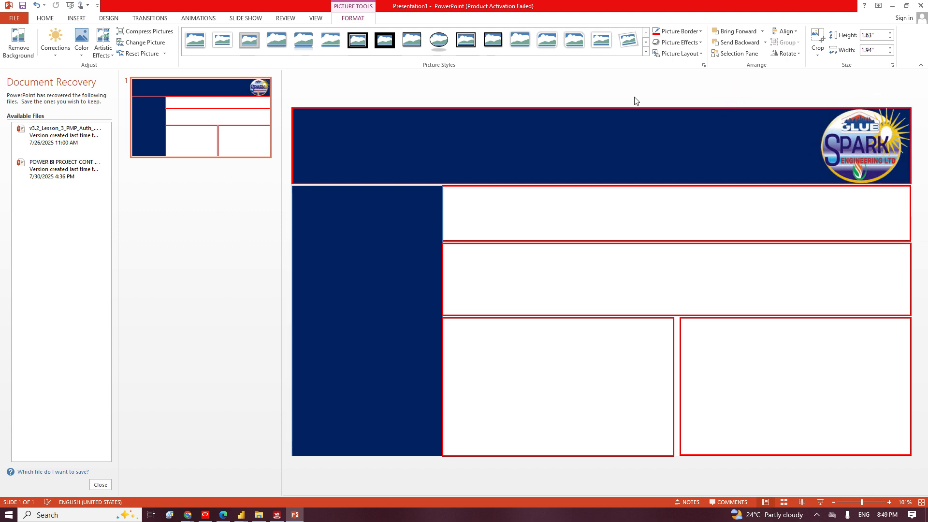
# Save the slide to the Desktop as Presentation1 in JPEG File Interchange Format.
pyautogui.click(11, 22)
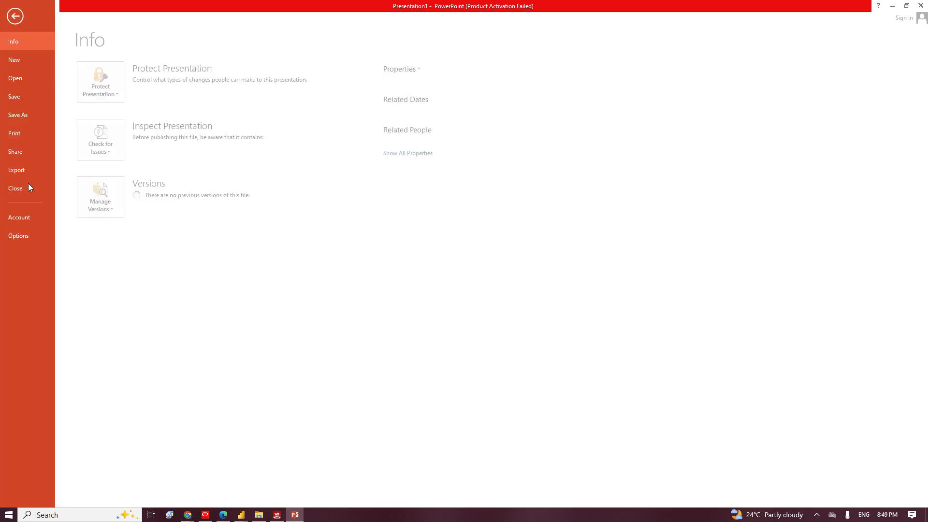
pyautogui.click(16, 120)
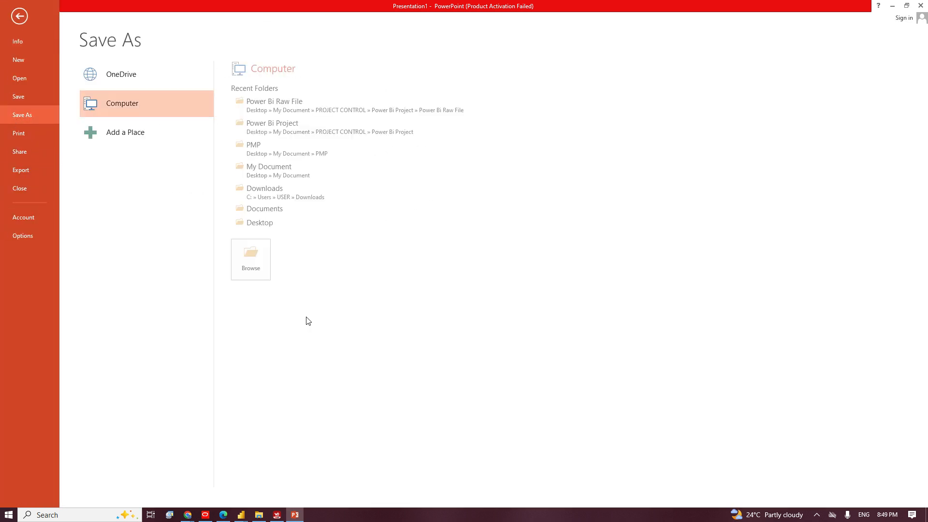
pyautogui.click(262, 277)
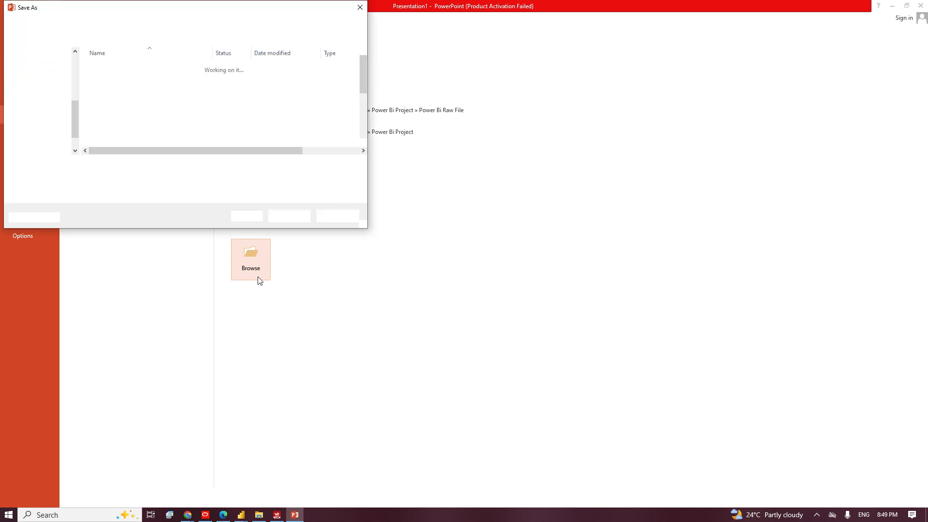
pyautogui.click(41, 80)
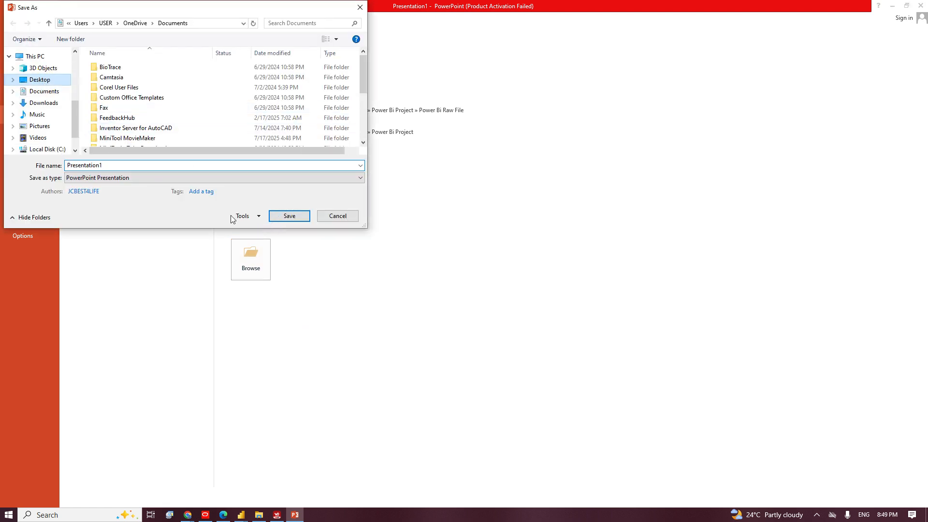
pyautogui.click(194, 178)
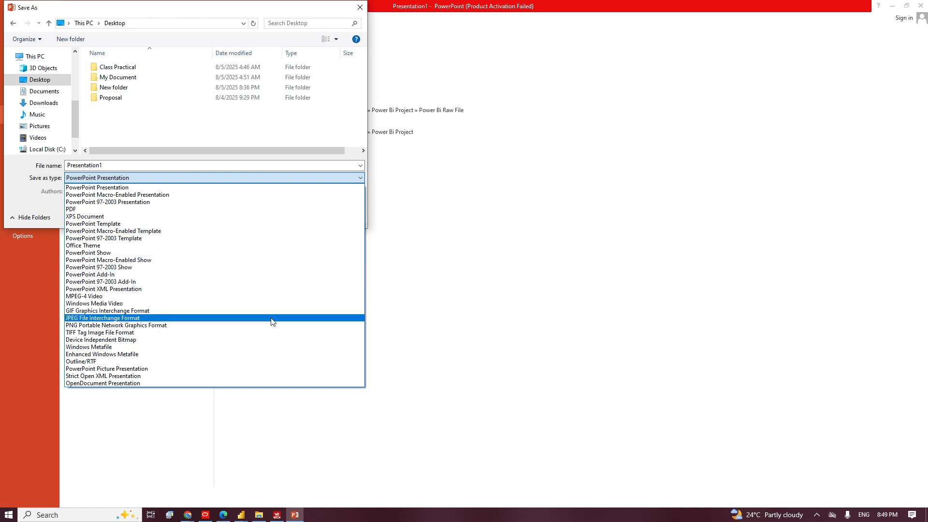
pyautogui.click(261, 319)
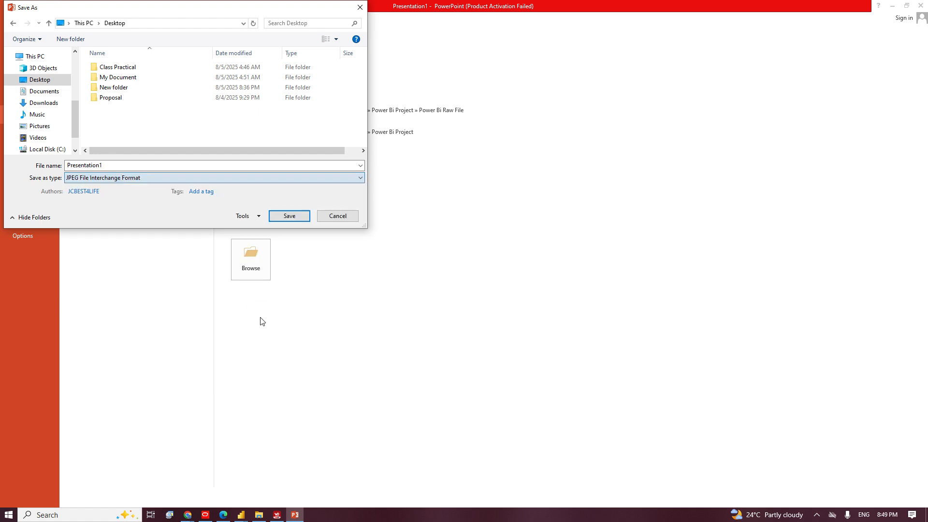
pyautogui.click(289, 215)
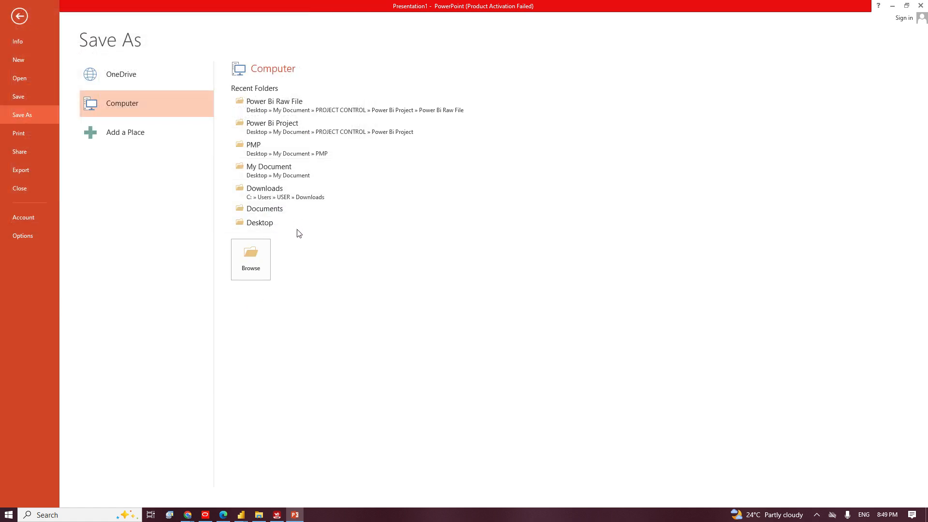
pyautogui.click(416, 285)
pyautogui.click(459, 276)
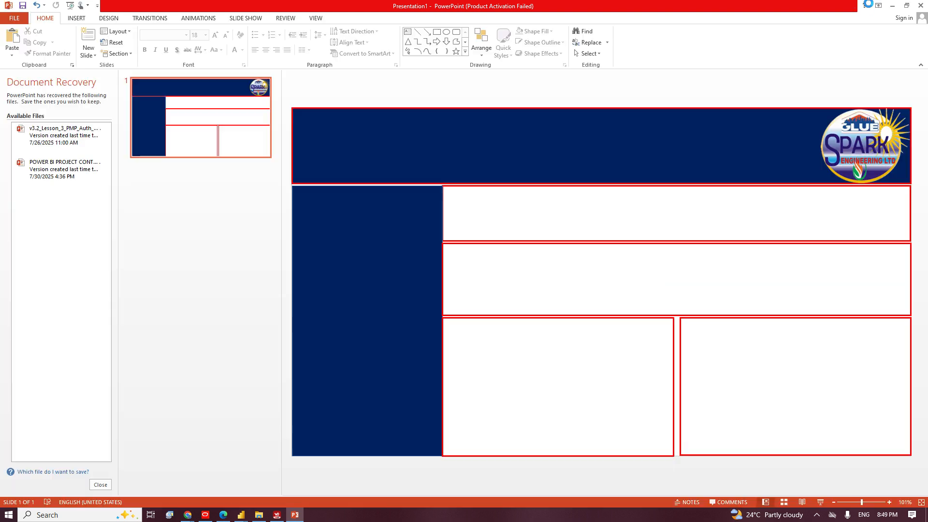
# Minimize the presentation and switch back to Power BI Desktop.
pyautogui.click(892, 6)
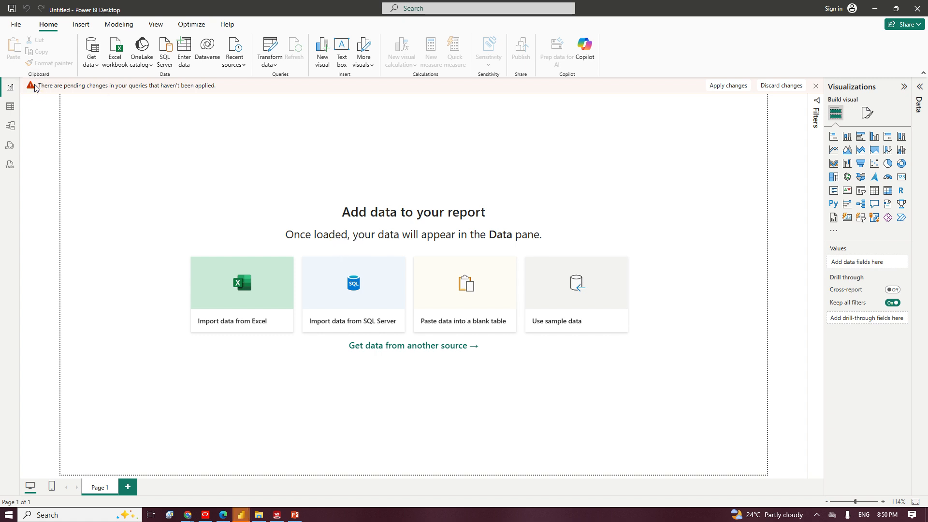
pyautogui.moveTo(243, 516)
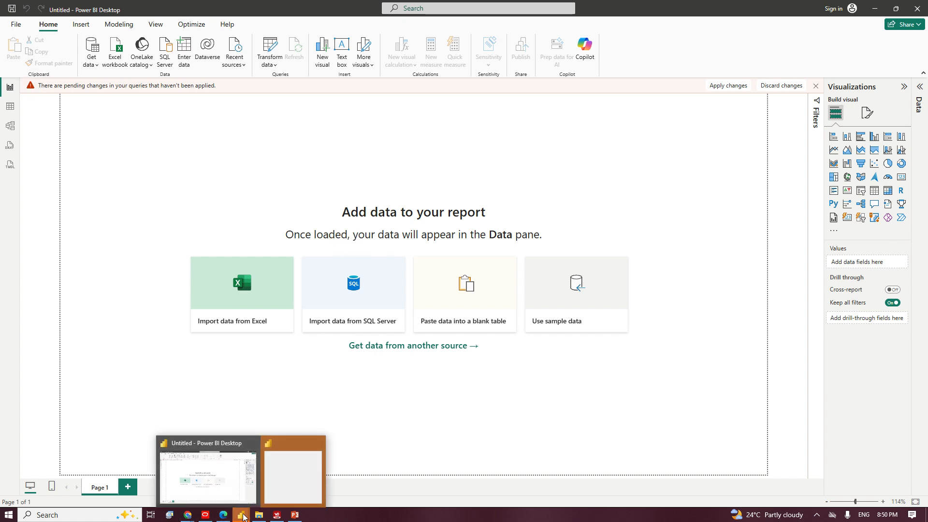
pyautogui.click(303, 482)
pyautogui.click(238, 520)
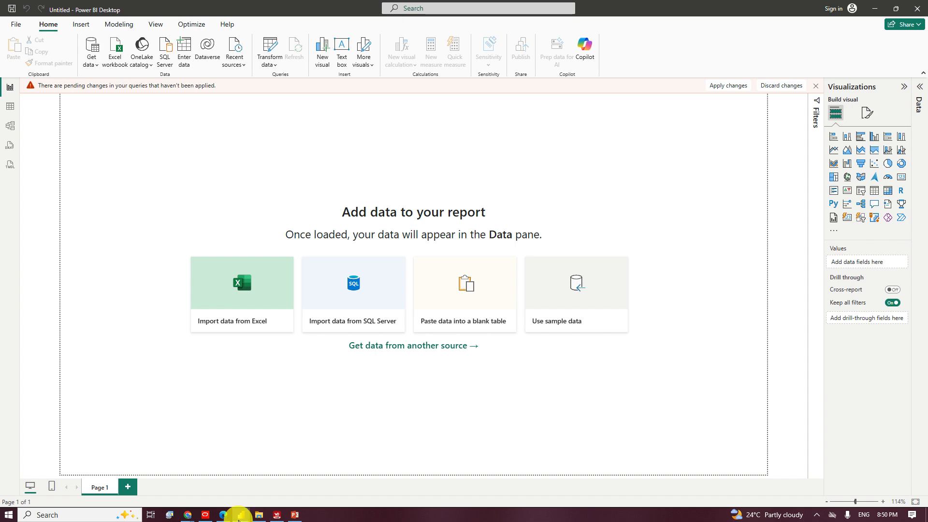
# Try to bring the blank second Power BI window to the front.
pyautogui.click(198, 476)
pyautogui.click(235, 518)
pyautogui.click(291, 485)
pyautogui.click(900, 8)
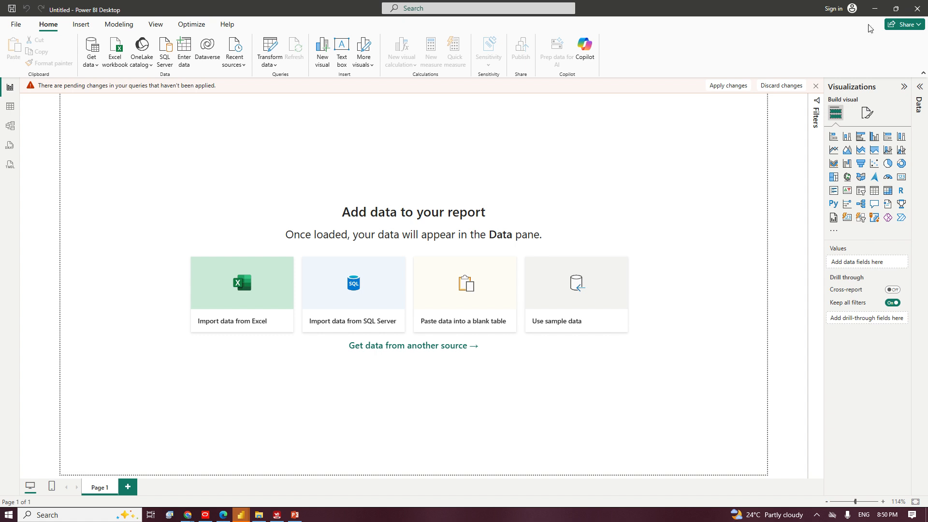
pyautogui.click(241, 515)
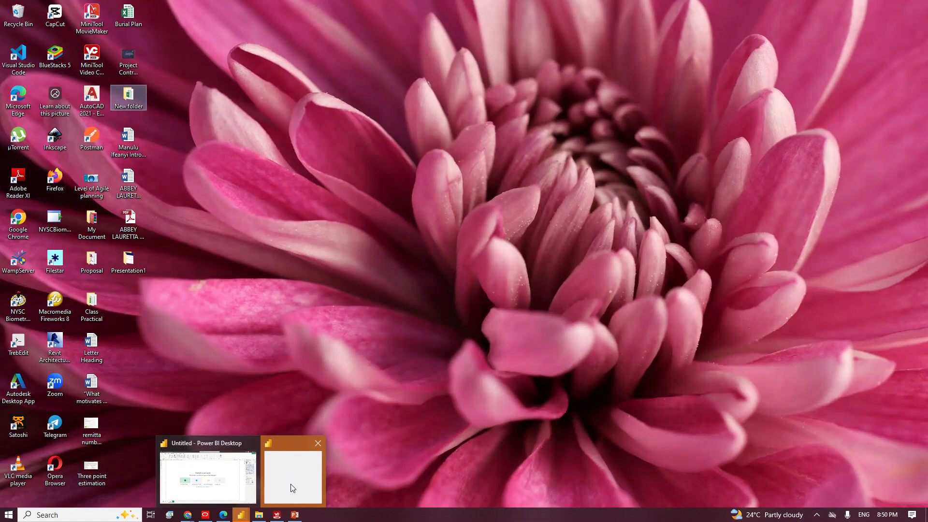
pyautogui.click(292, 489)
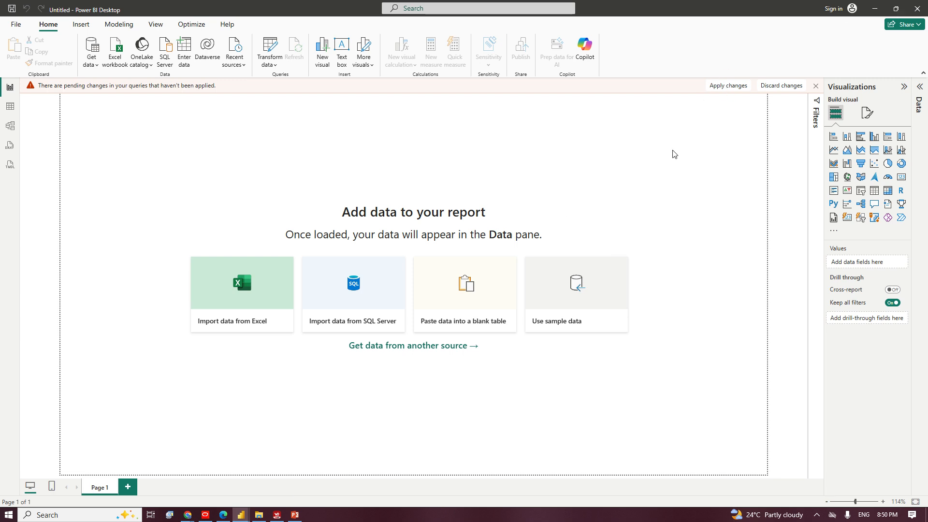
pyautogui.press('super+d')
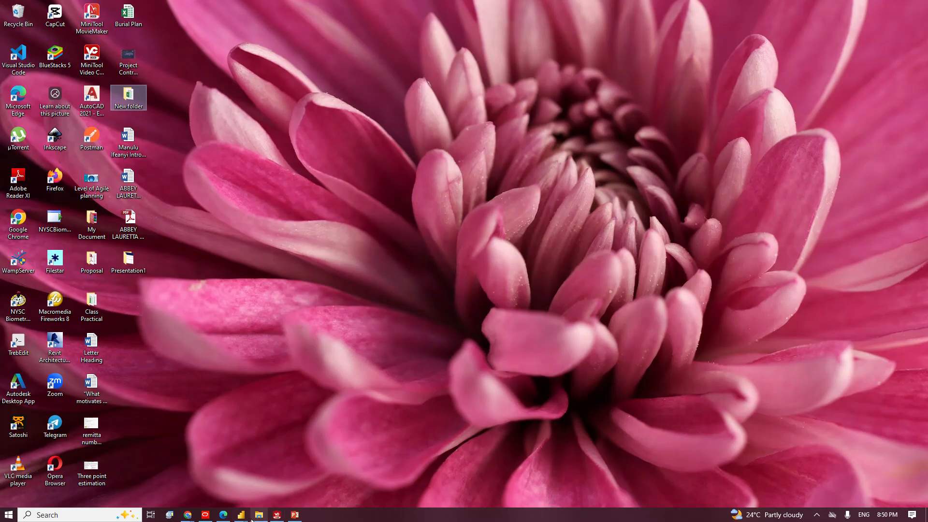
pyautogui.moveTo(241, 514)
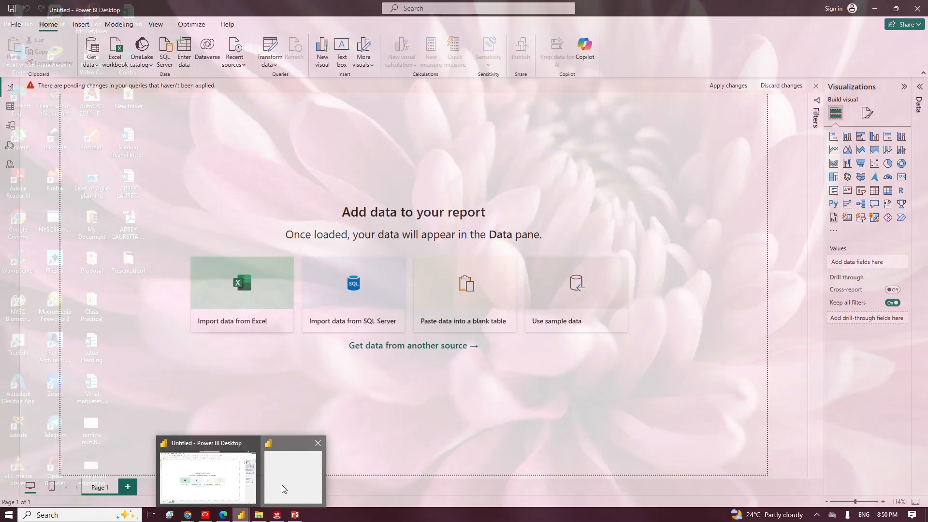
pyautogui.click(283, 488)
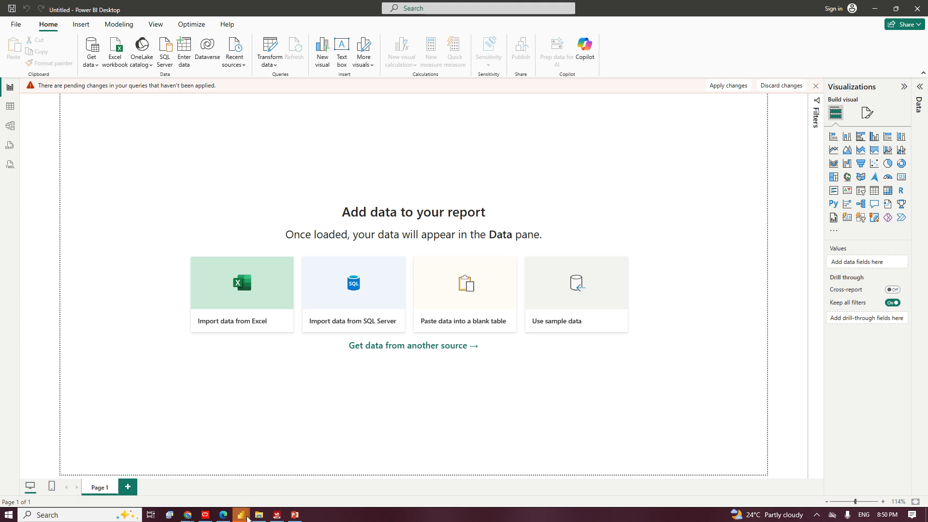
# Try to close the blank second Power BI window and check whether it can be reopened.
pyautogui.moveTo(248, 516)
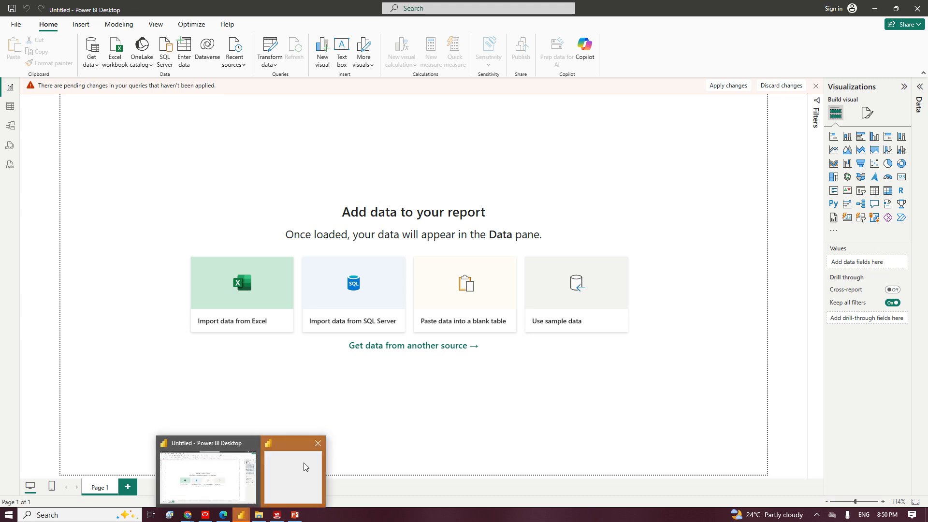
pyautogui.click(320, 444)
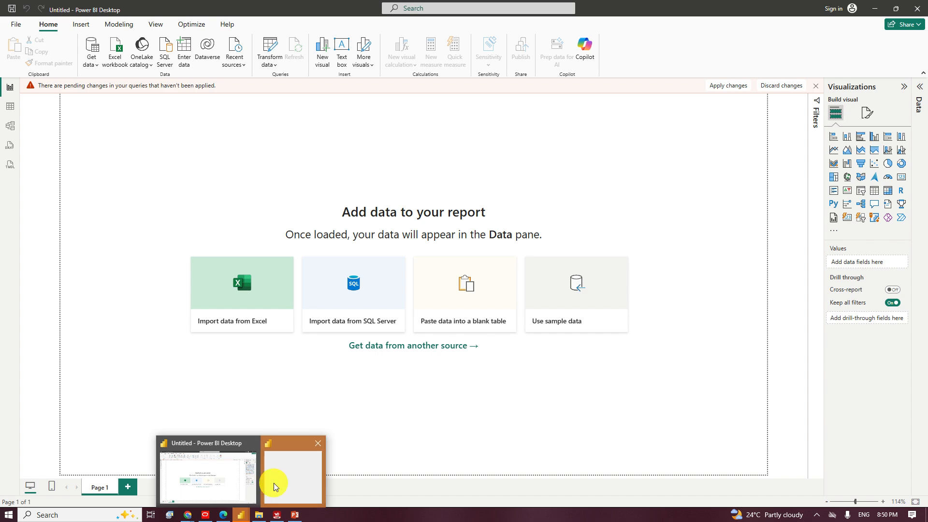
pyautogui.click(243, 513)
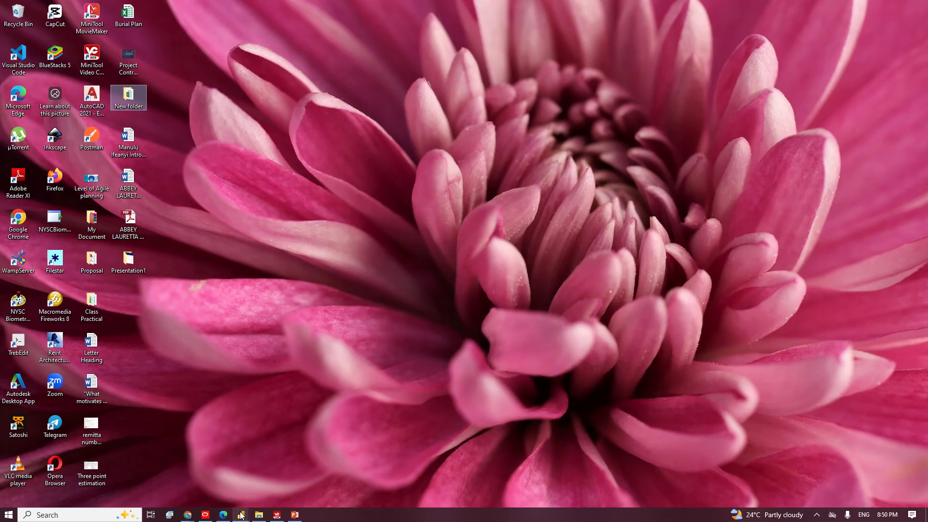
pyautogui.moveTo(243, 516)
pyautogui.moveTo(221, 493)
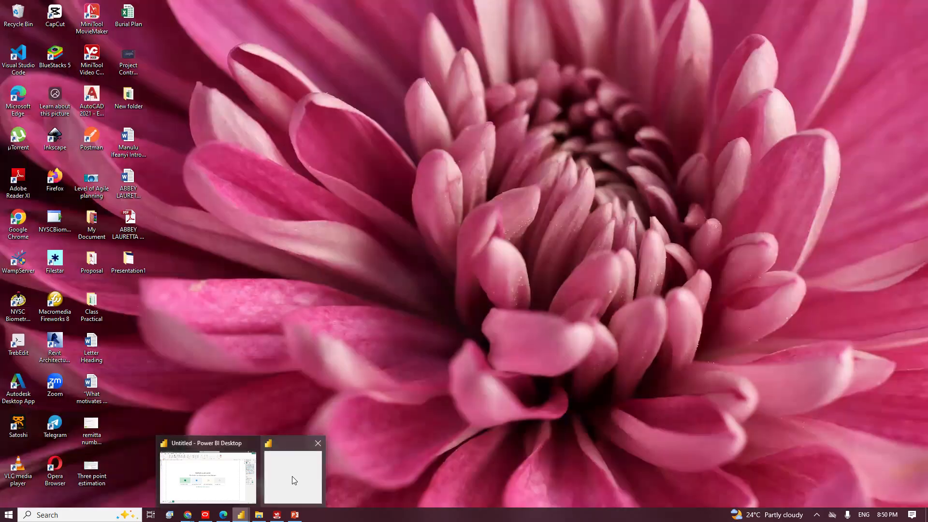
pyautogui.click(294, 477)
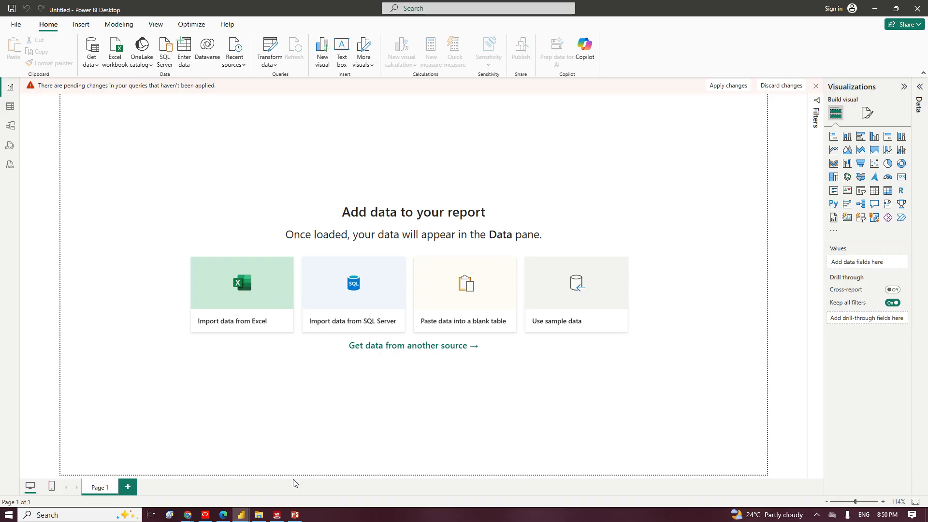
pyautogui.hotkey('alt', 'Tab')
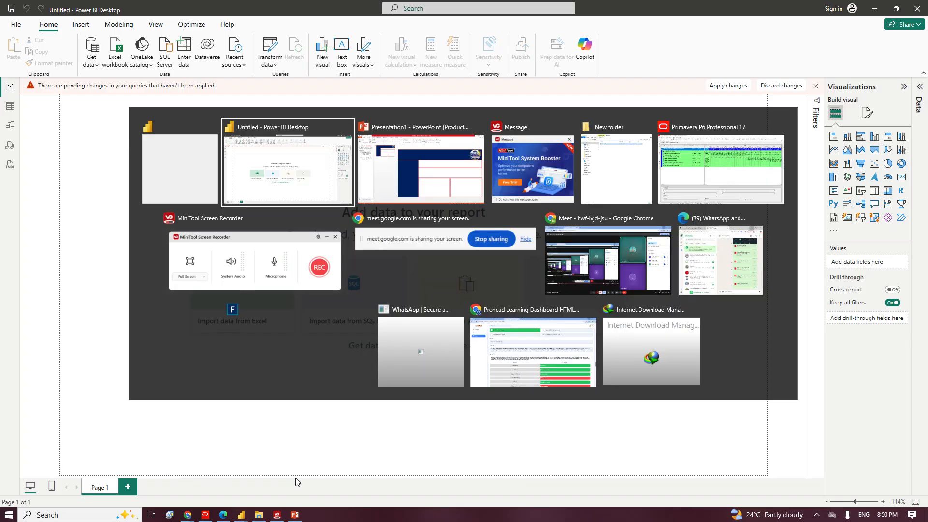
pyautogui.press('Tab')
pyautogui.press('Tab')
pyautogui.press('Tab')
pyautogui.press('Tab')
pyautogui.press('Tab')
pyautogui.press('Tab')
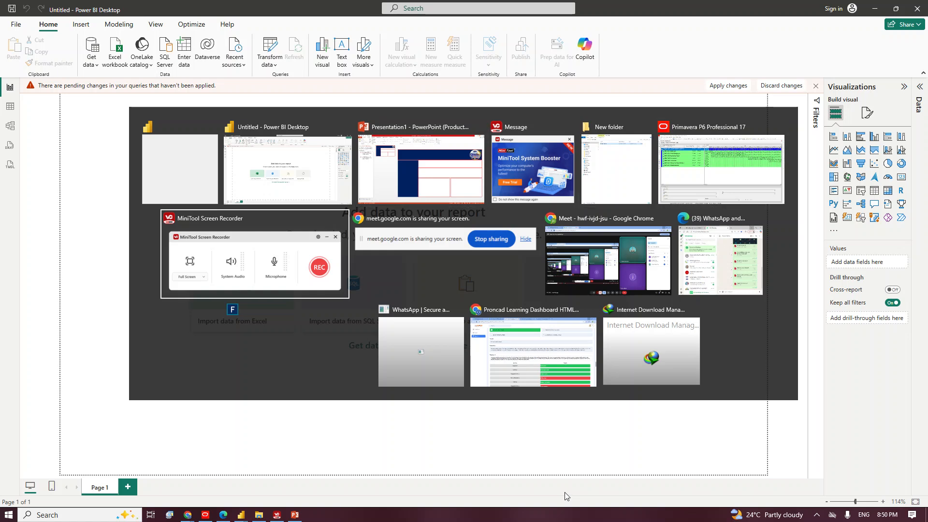
pyautogui.press('Tab')
pyautogui.press('Tab')
pyautogui.press('Tab')
pyautogui.press('Tab')
pyautogui.press('Tab')
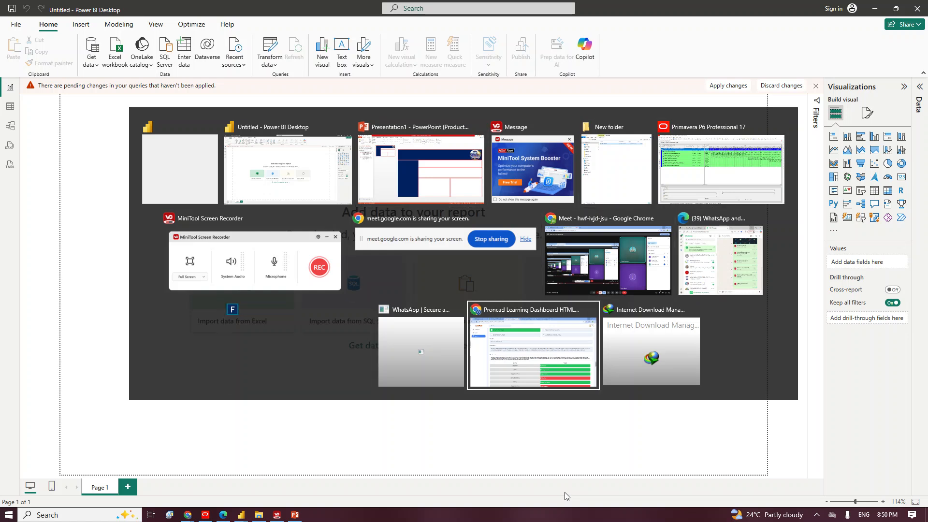
pyautogui.press('Tab')
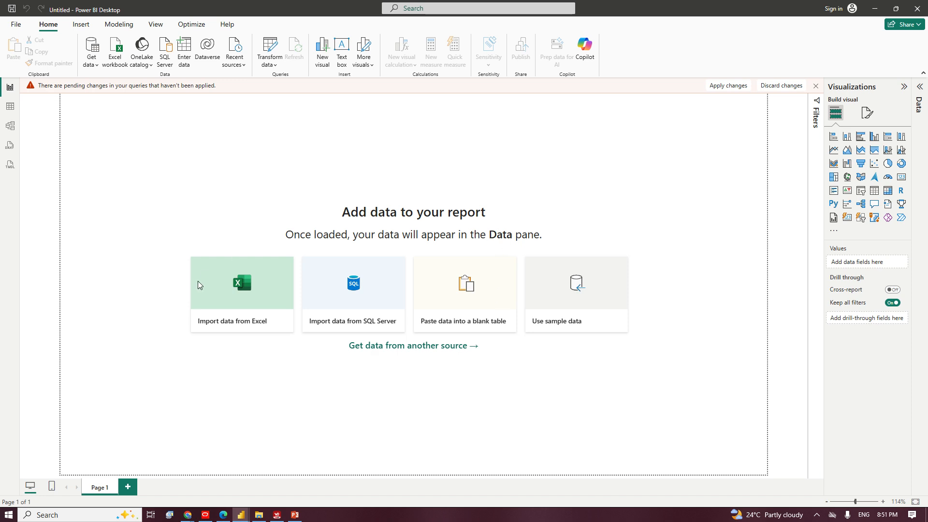
# Launch another instance of Power BI Desktop and retry displaying the blank window.
pyautogui.rightClick(243, 516)
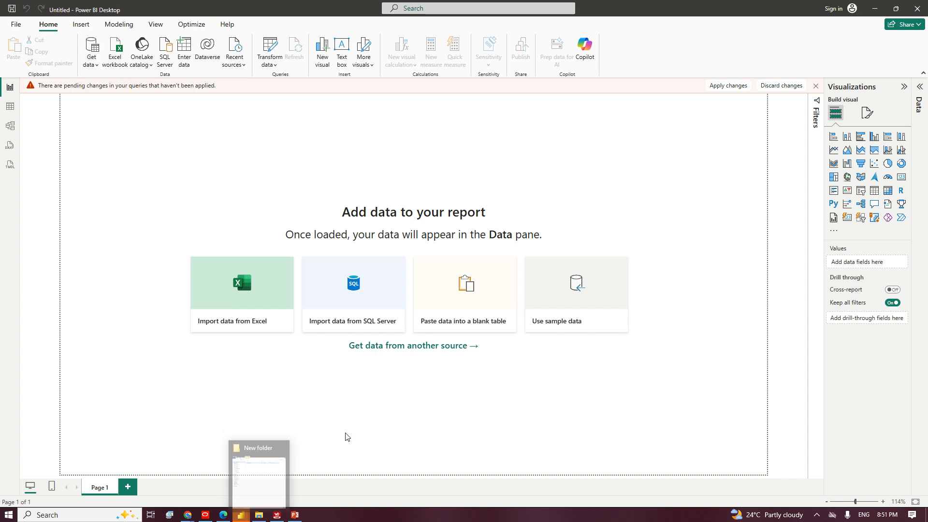
pyautogui.rightClick(243, 516)
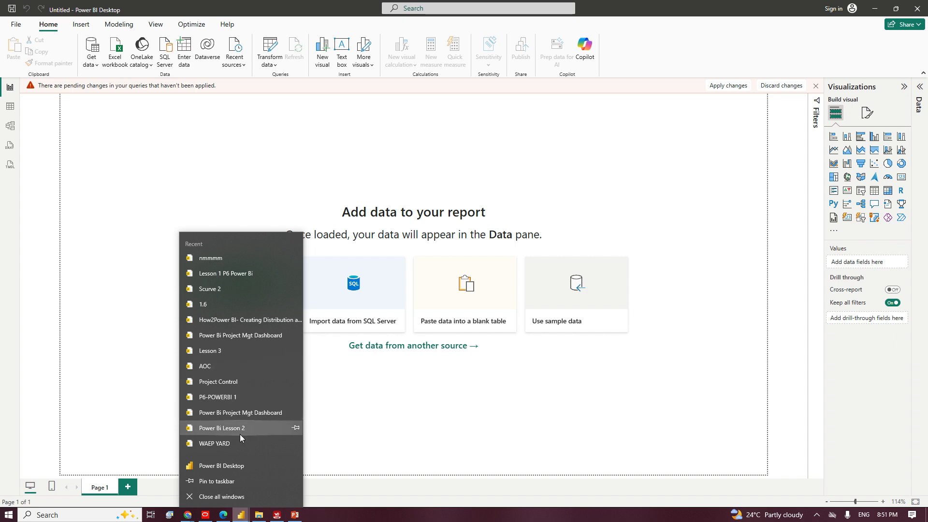
pyautogui.click(260, 470)
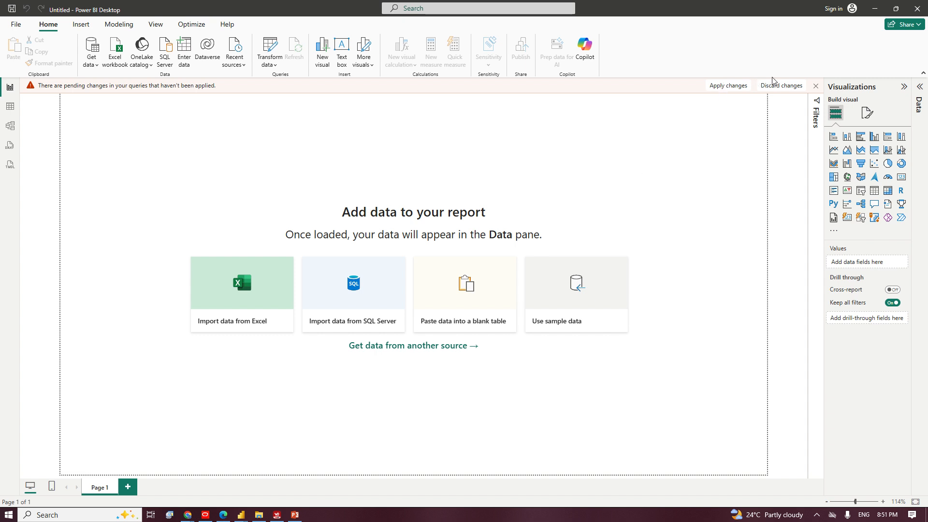
pyautogui.moveTo(241, 515)
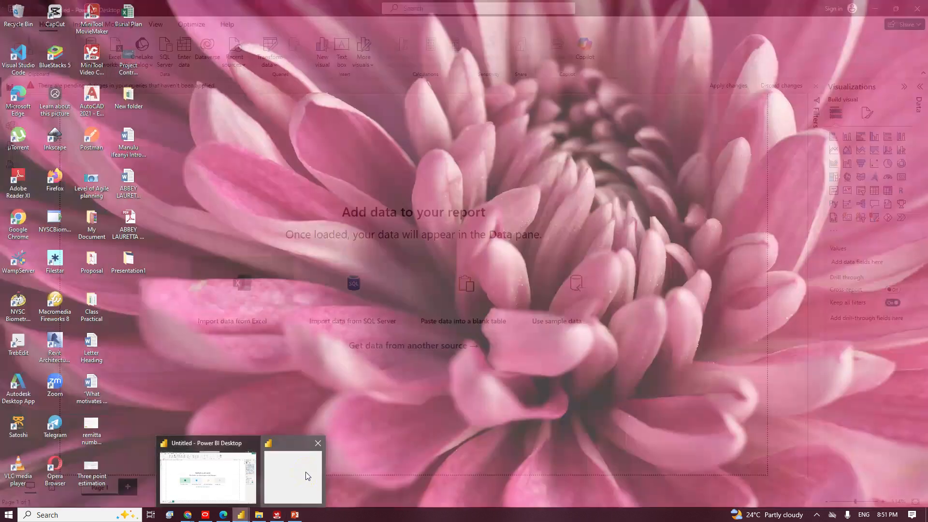
pyautogui.click(305, 472)
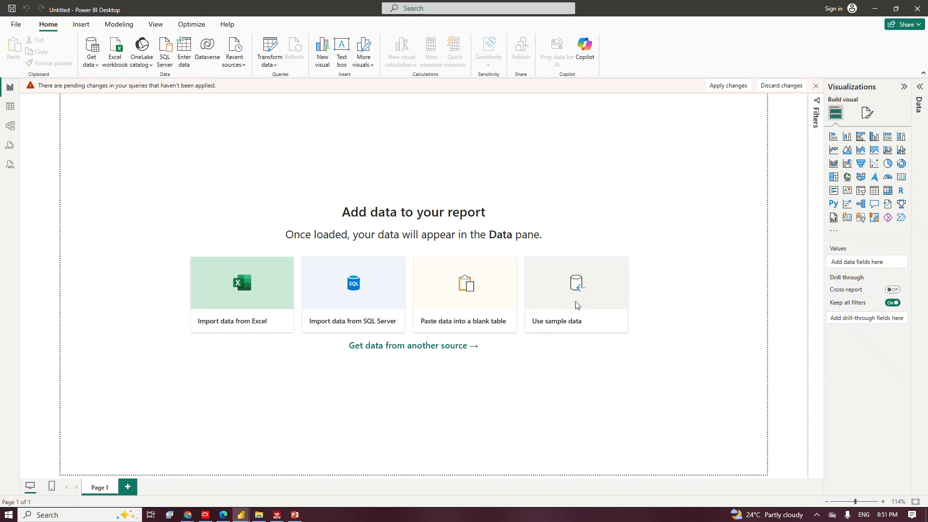
# Switch to PowerPoint, save the presentation on the Desktop as Presentation1 in PowerPoint Presentation format, and close it.
pyautogui.click(297, 514)
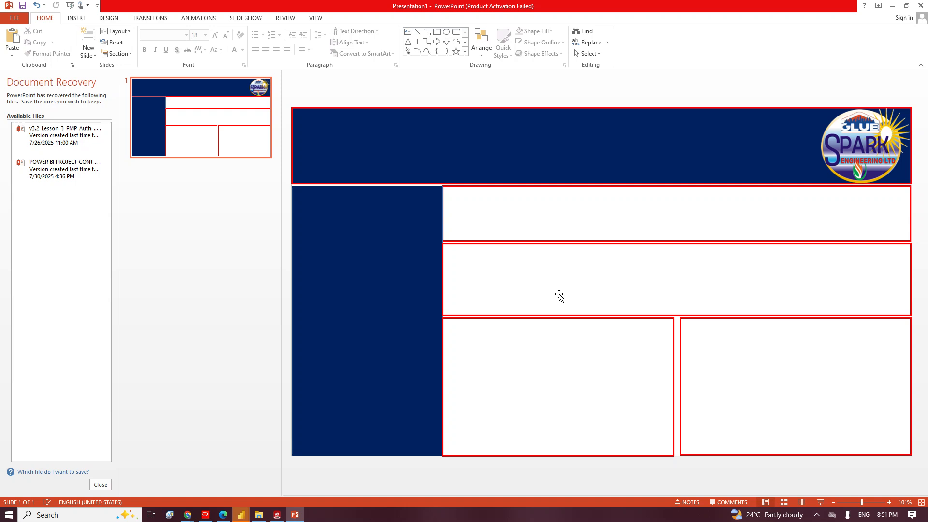
pyautogui.hotkey('ctrl', 's')
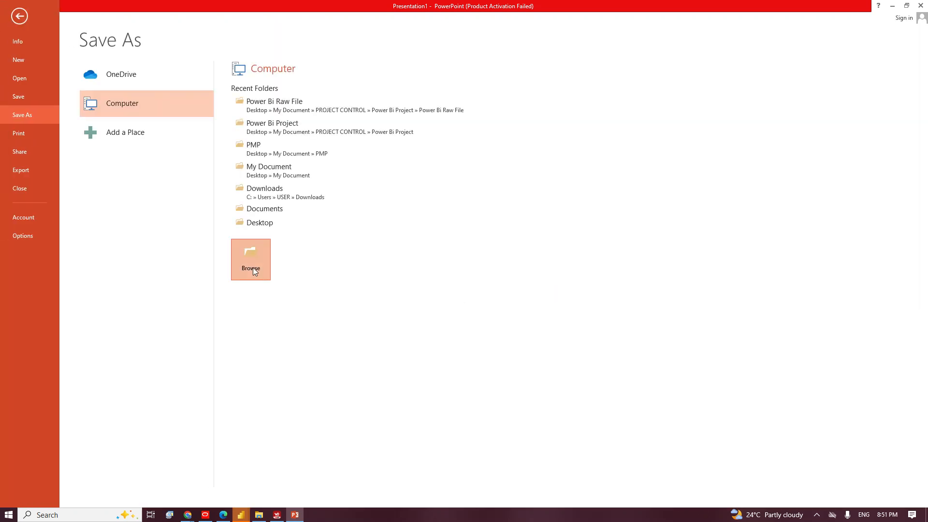
pyautogui.click(253, 269)
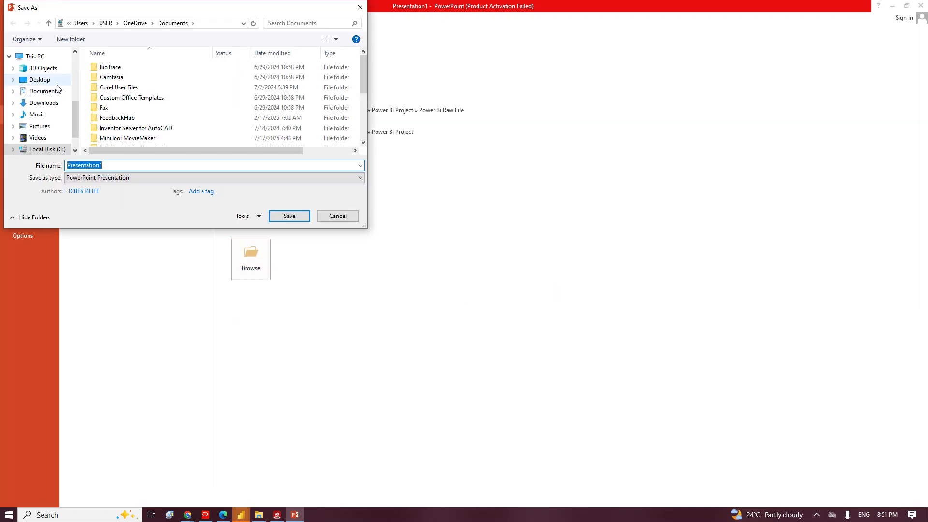
pyautogui.click(41, 80)
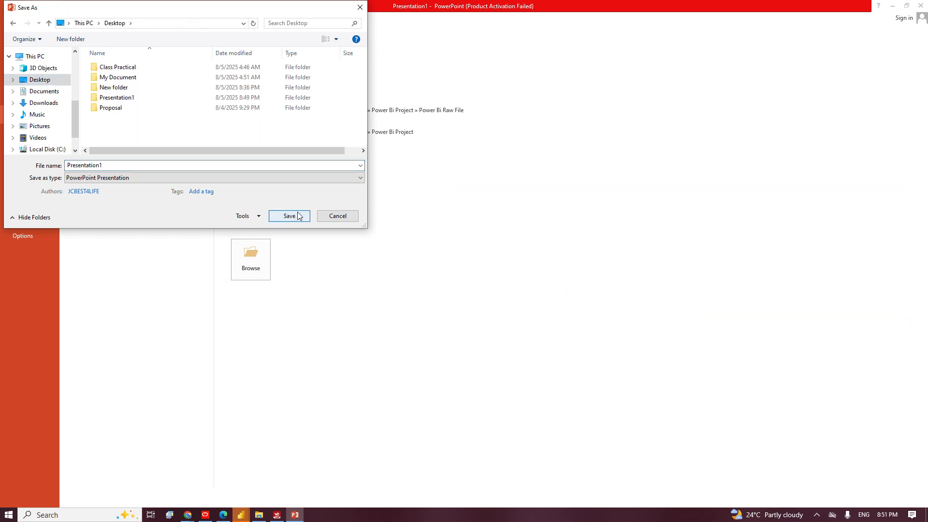
pyautogui.click(289, 215)
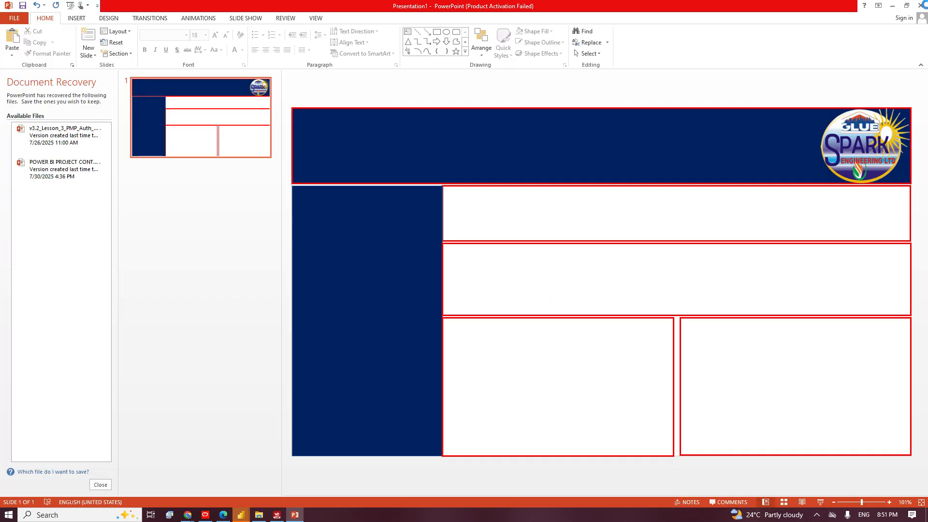
pyautogui.click(921, 5)
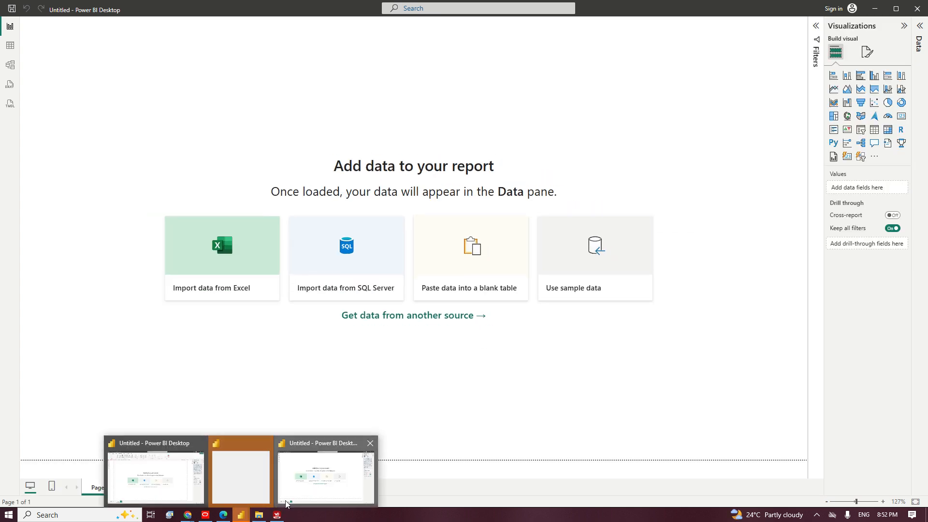
# Switch between the new, blank and original Power BI windows, trying to reach the blank one.
pyautogui.click(286, 504)
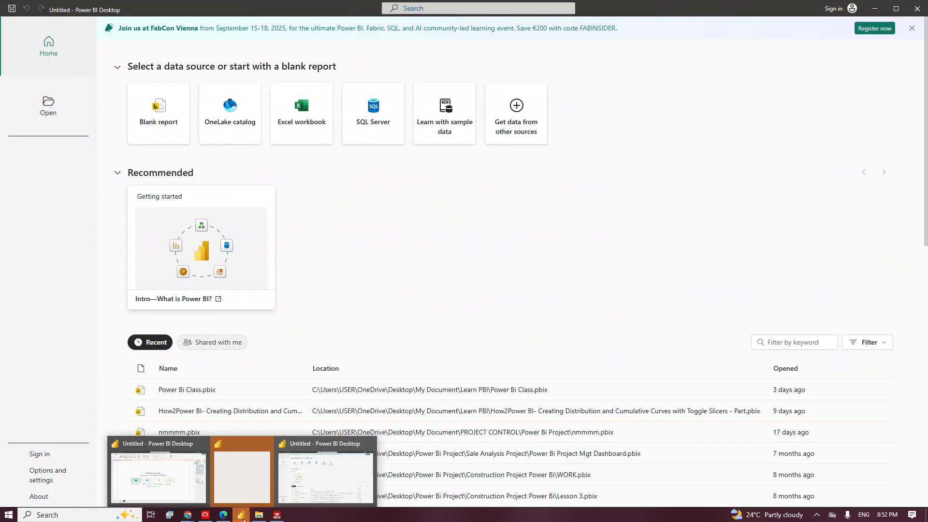
pyautogui.click(252, 481)
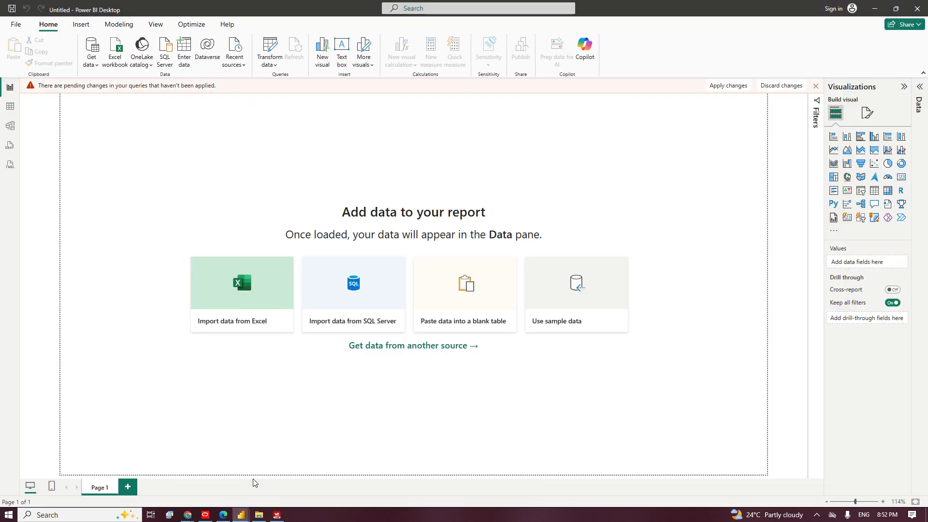
pyautogui.moveTo(240, 520)
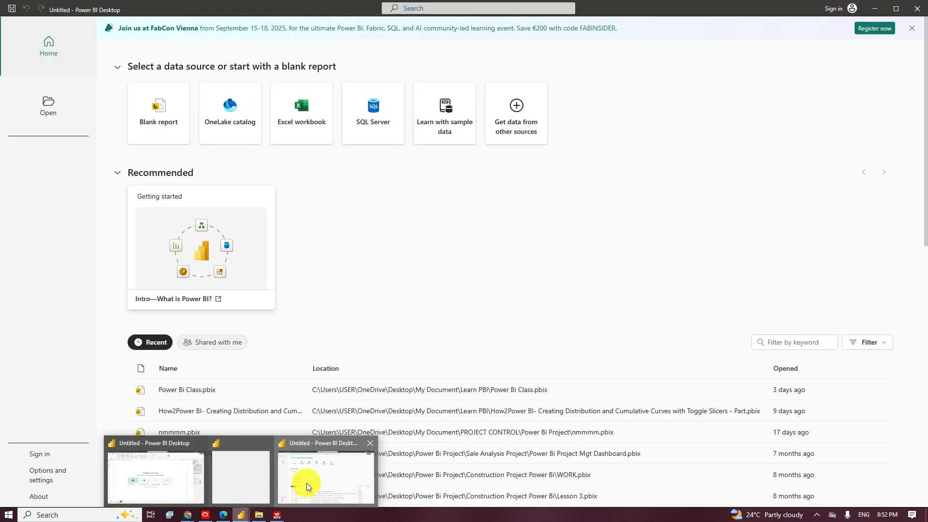
pyautogui.click(307, 482)
pyautogui.moveTo(241, 514)
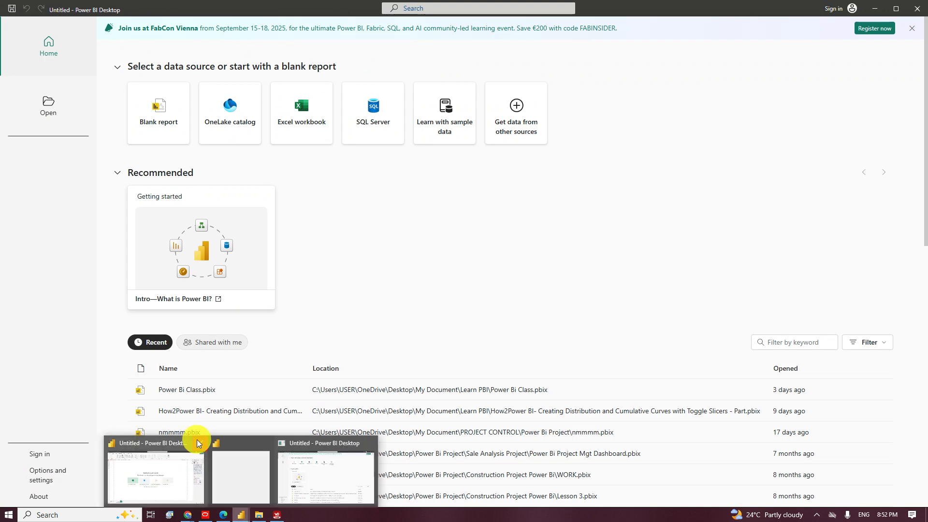
pyautogui.click(196, 445)
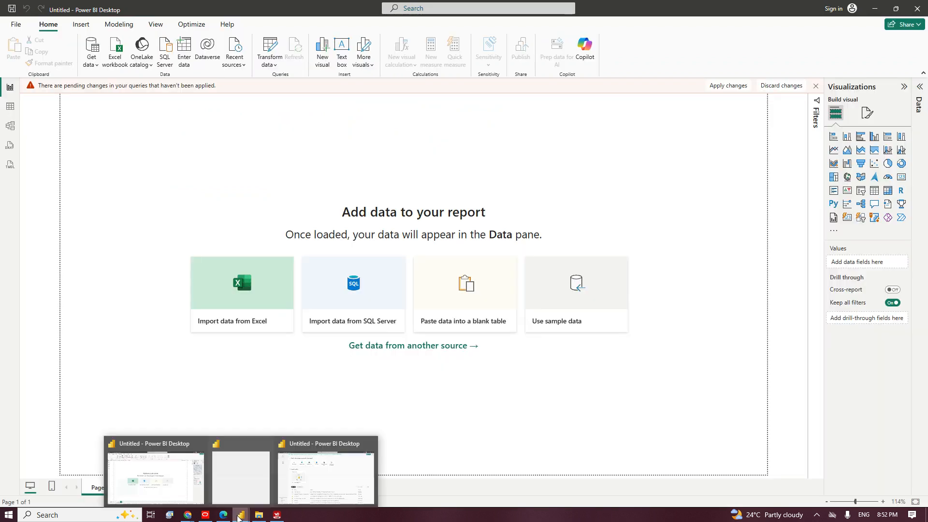
# Return to the original Power BI report and try to discard its pending query changes.
pyautogui.moveTo(265, 449)
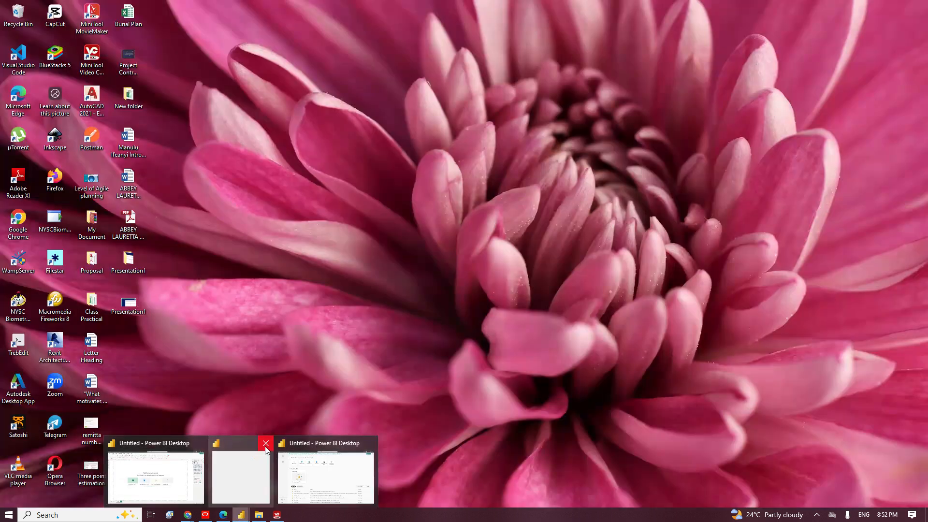
pyautogui.click(179, 476)
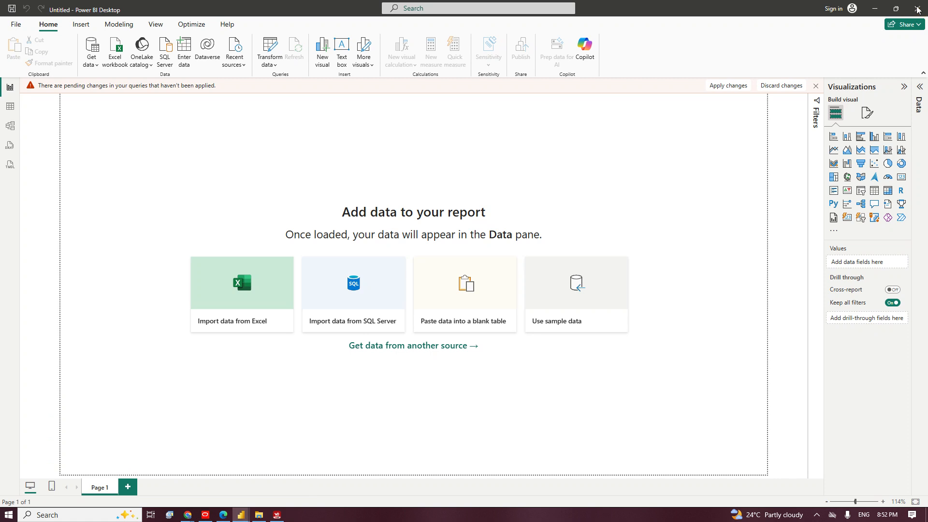
pyautogui.click(784, 89)
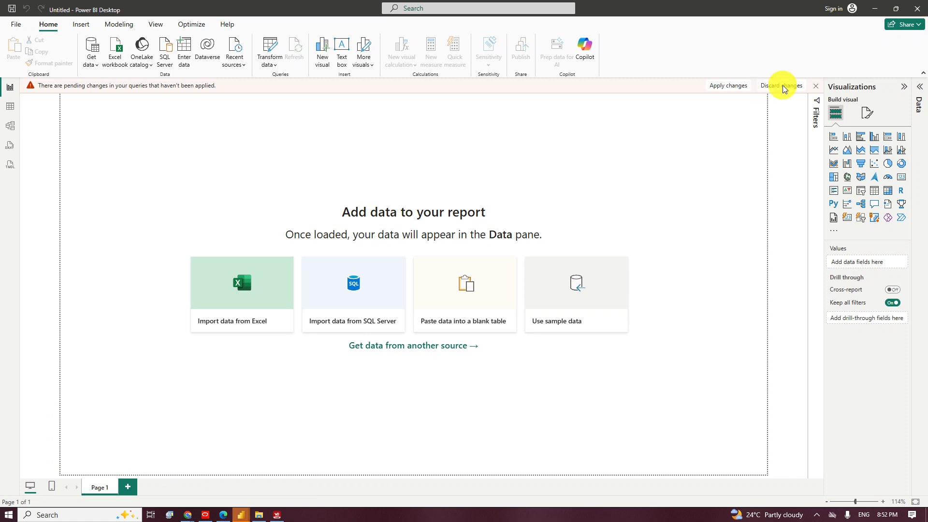
# Start a blank report in the newest Power BI Desktop window and try to close the original report window.
pyautogui.click(240, 514)
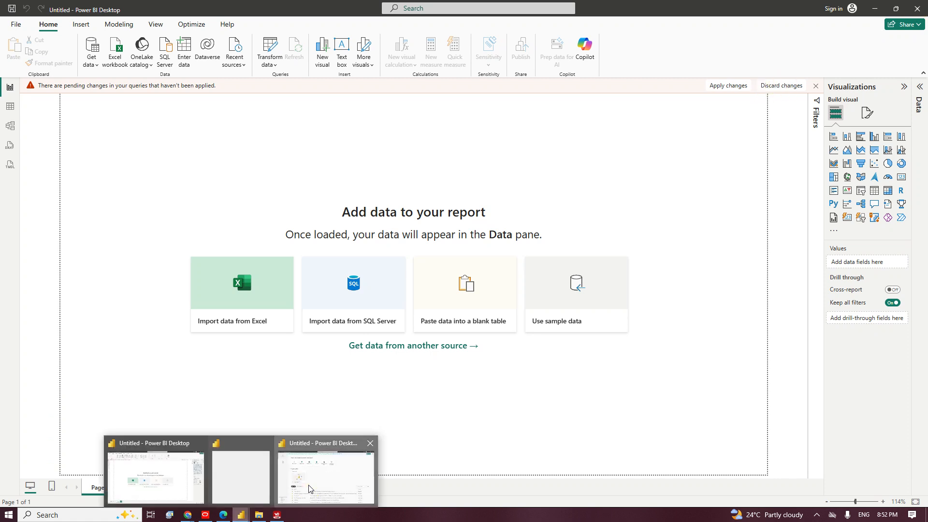
pyautogui.click(309, 489)
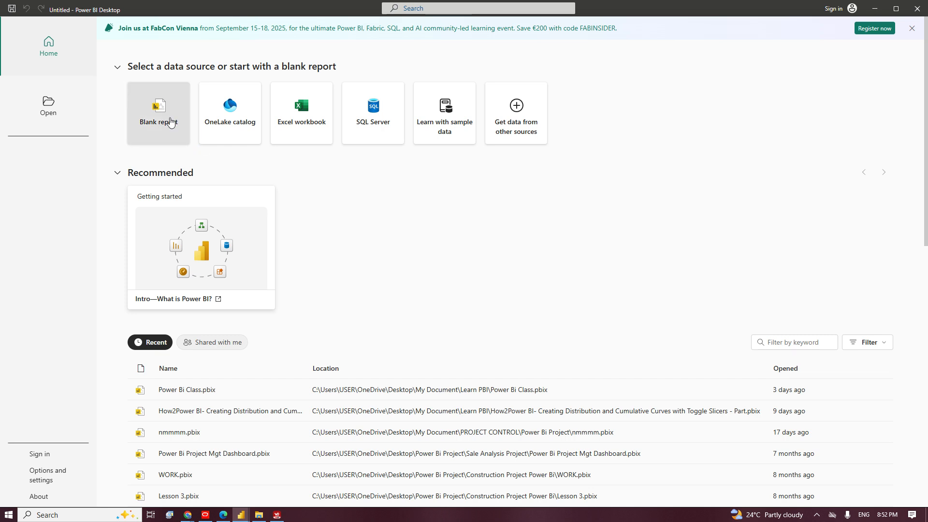
pyautogui.click(170, 121)
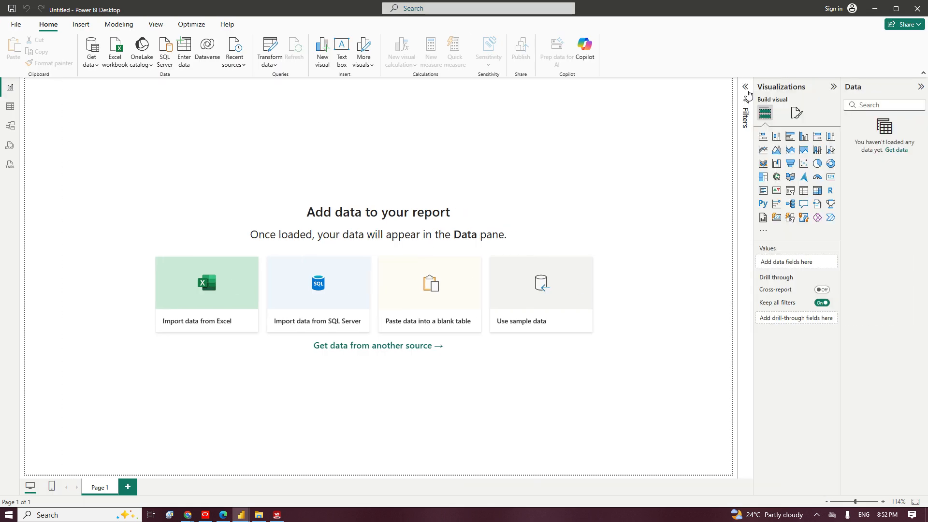
pyautogui.moveTo(240, 515)
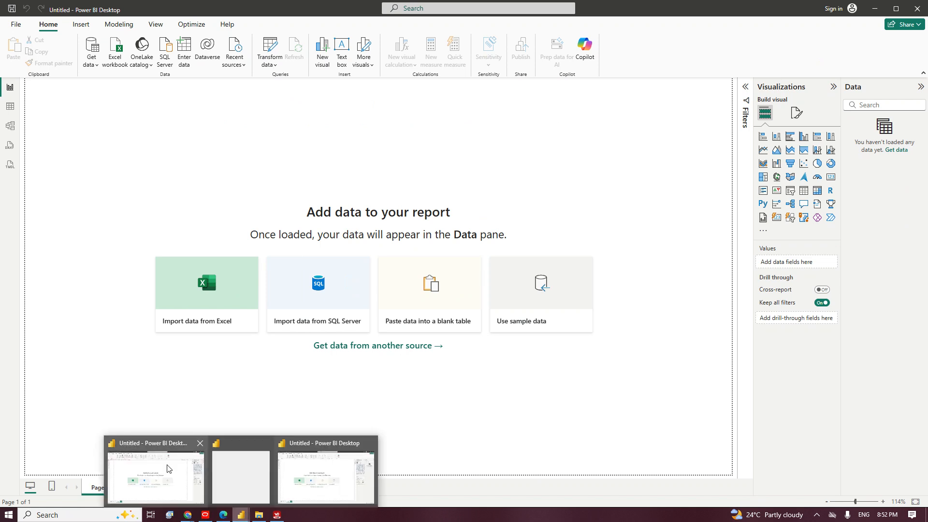
pyautogui.click(199, 444)
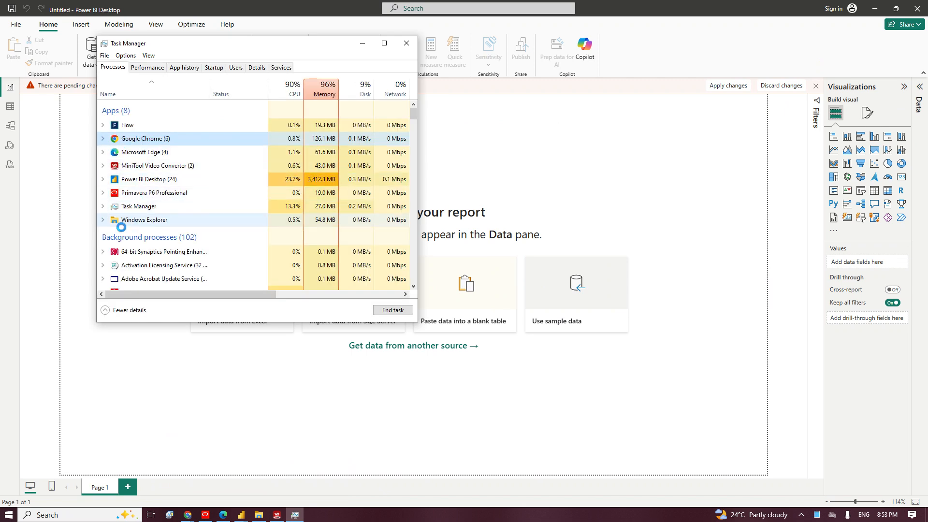
# End every running Power BI Desktop process in Task Manager, then close Task Manager and the MiniTool advertisement.
pyautogui.scroll(-1, 140, 210)
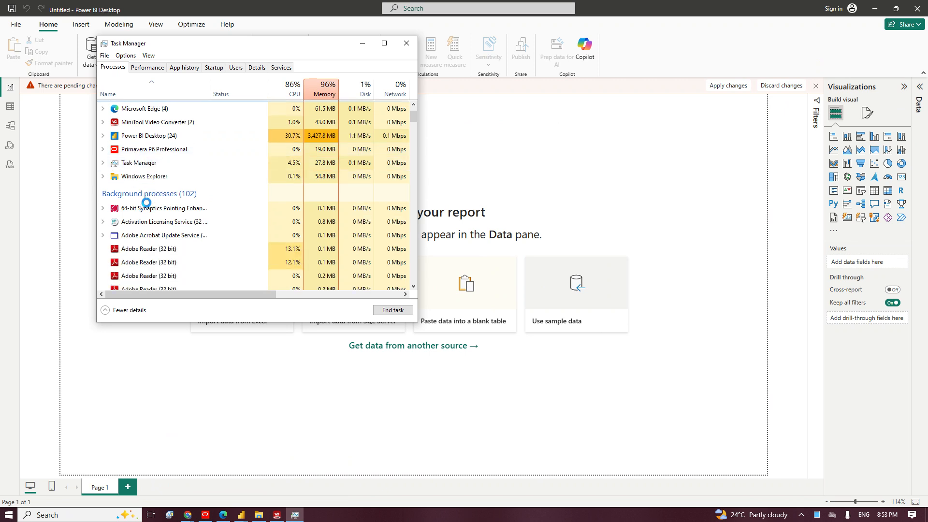
pyautogui.scroll(-2, 145, 206)
pyautogui.scroll(1, 155, 188)
pyautogui.scroll(3, 149, 193)
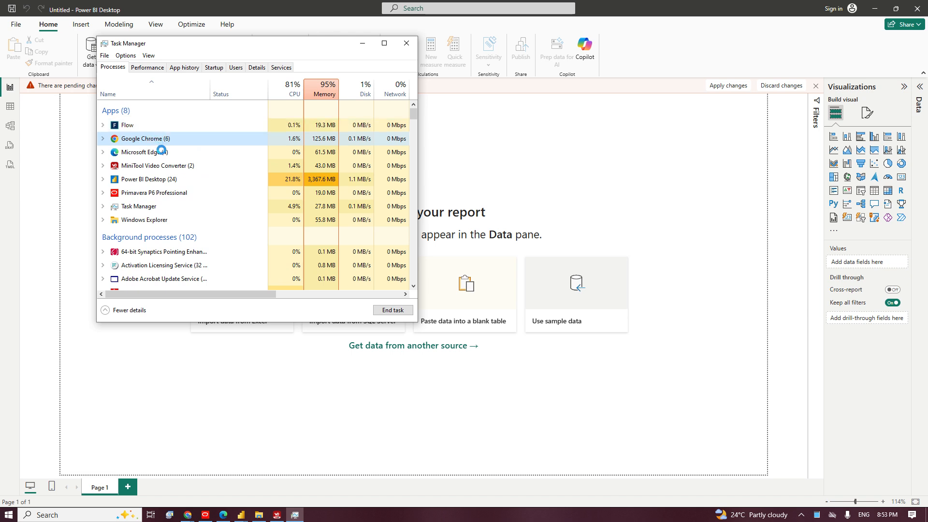
pyautogui.doubleClick(109, 182)
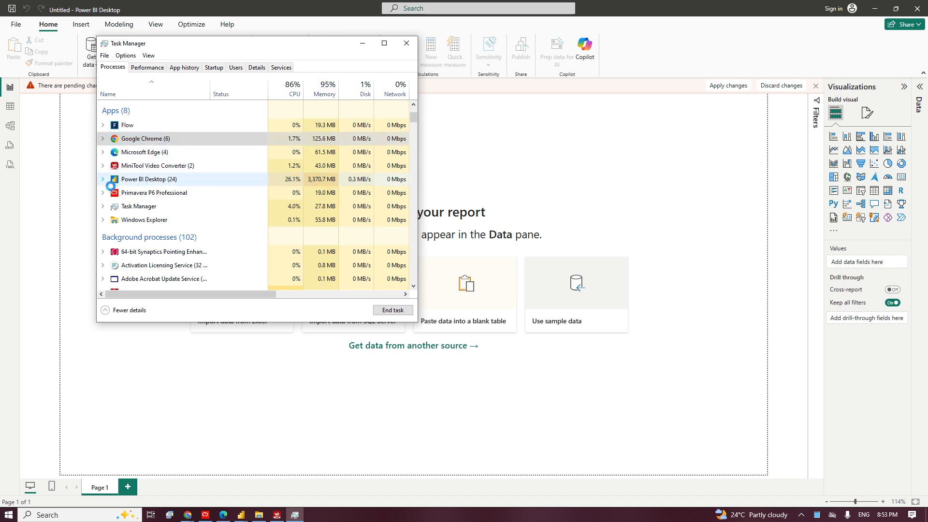
pyautogui.scroll(-6, 173, 167)
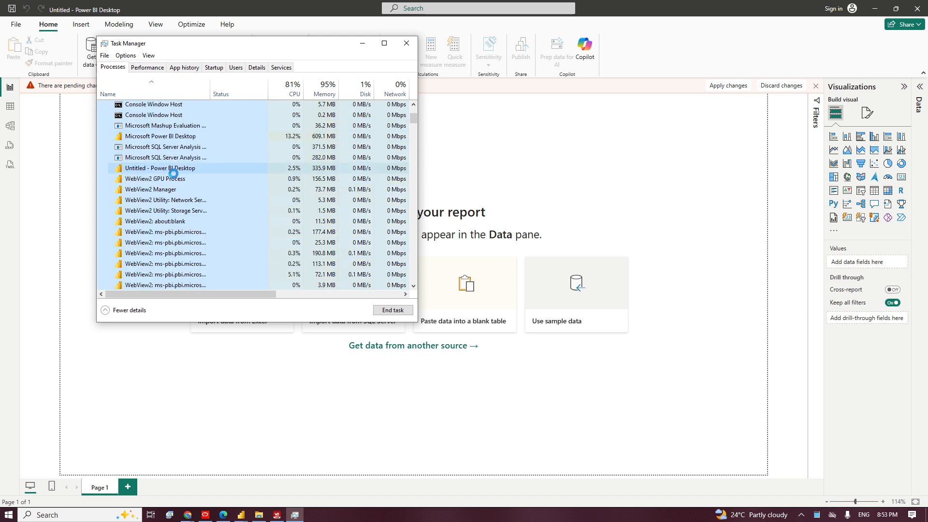
pyautogui.scroll(3, 160, 164)
pyautogui.scroll(5, 159, 163)
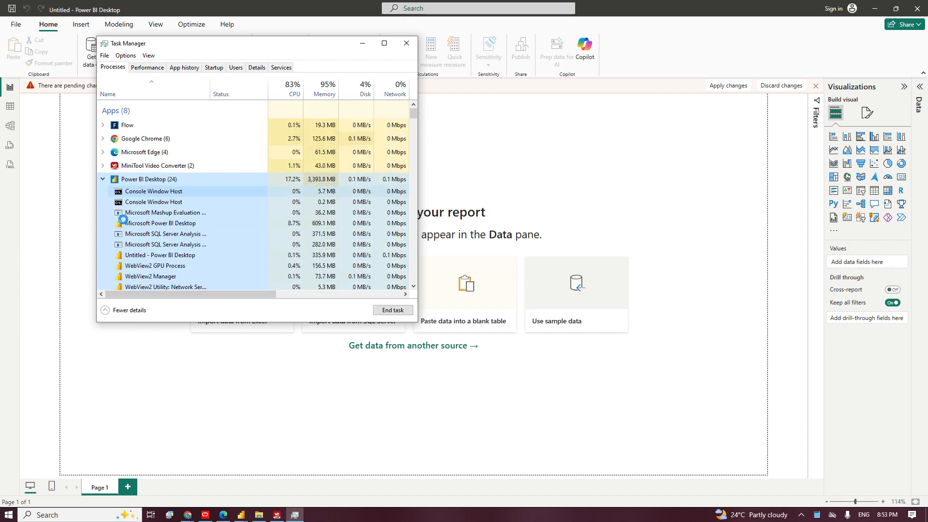
pyautogui.doubleClick(108, 179)
pyautogui.click(390, 313)
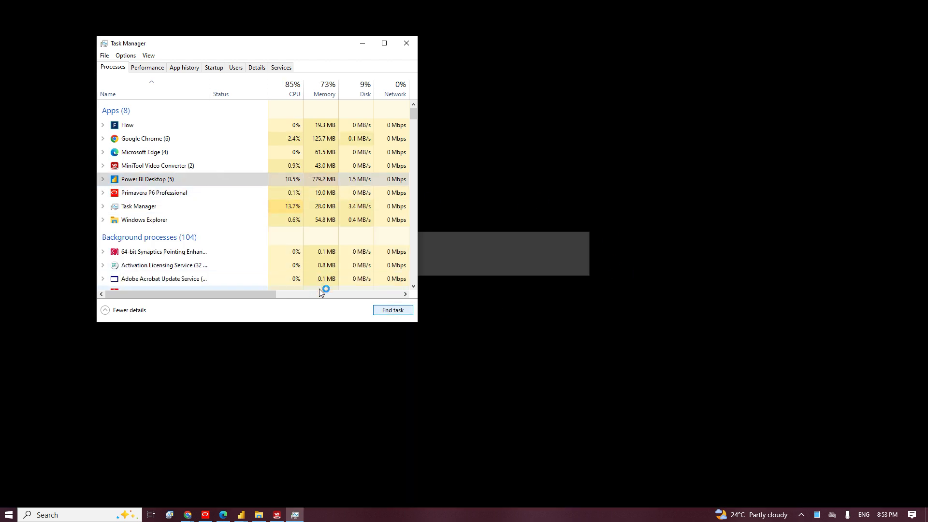
pyautogui.click(393, 310)
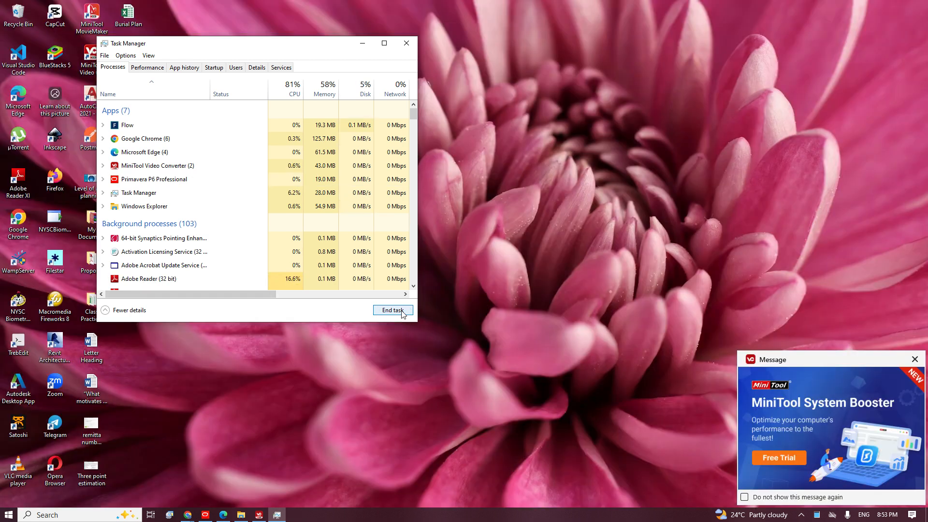
pyautogui.click(406, 44)
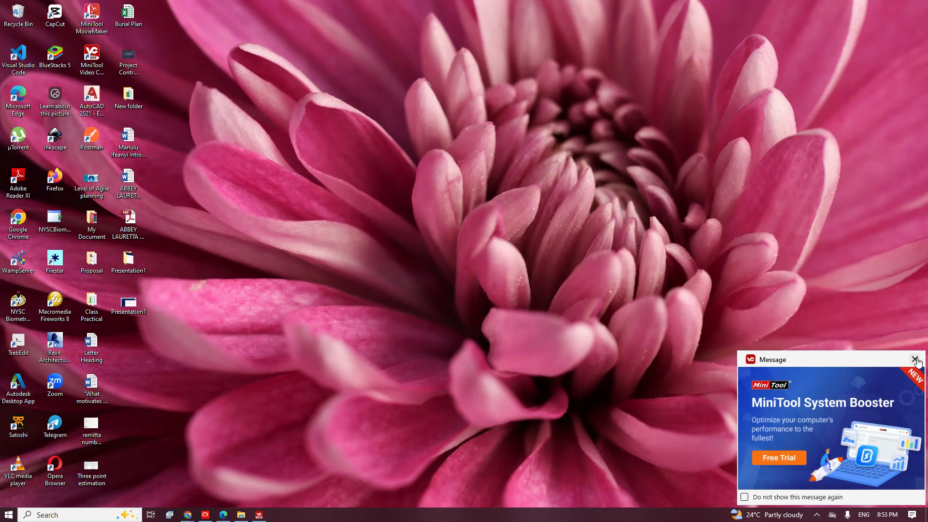
pyautogui.click(915, 360)
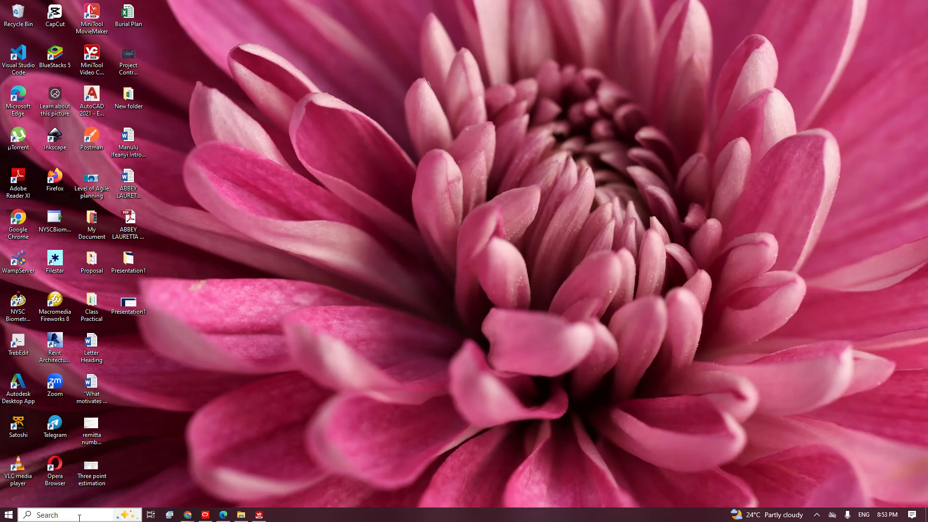
# Relaunch Power BI Desktop with a blank report and remove the unopened auto-recovered files.
pyautogui.click(39, 515)
pyautogui.write('P')
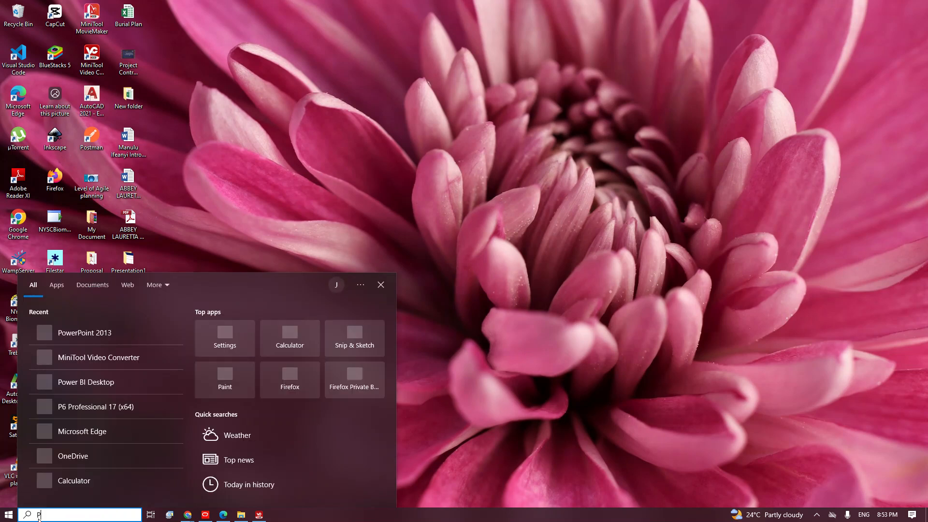
pyautogui.write('O')
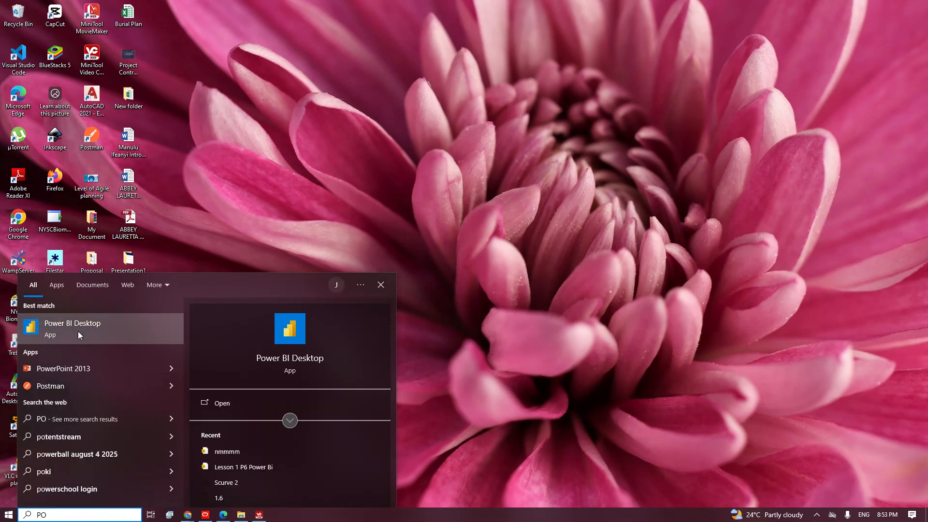
pyautogui.click(77, 331)
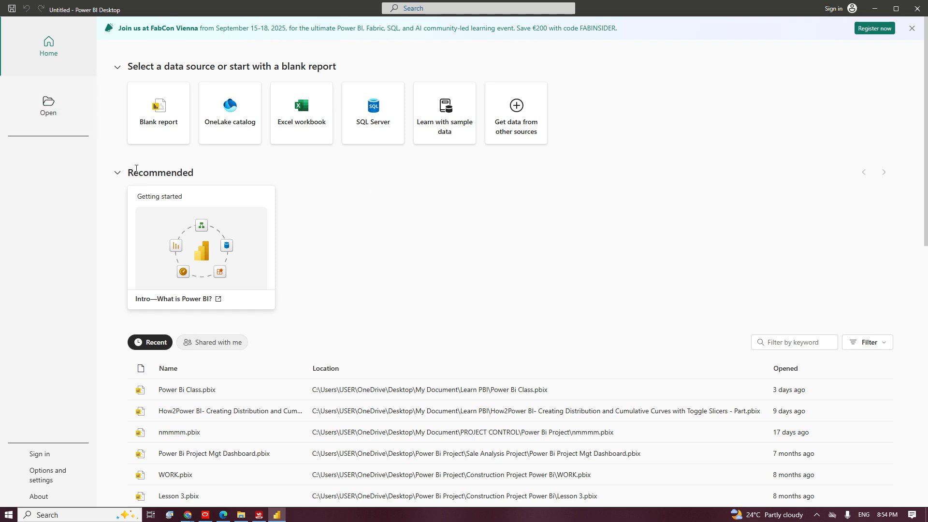
pyautogui.click(178, 120)
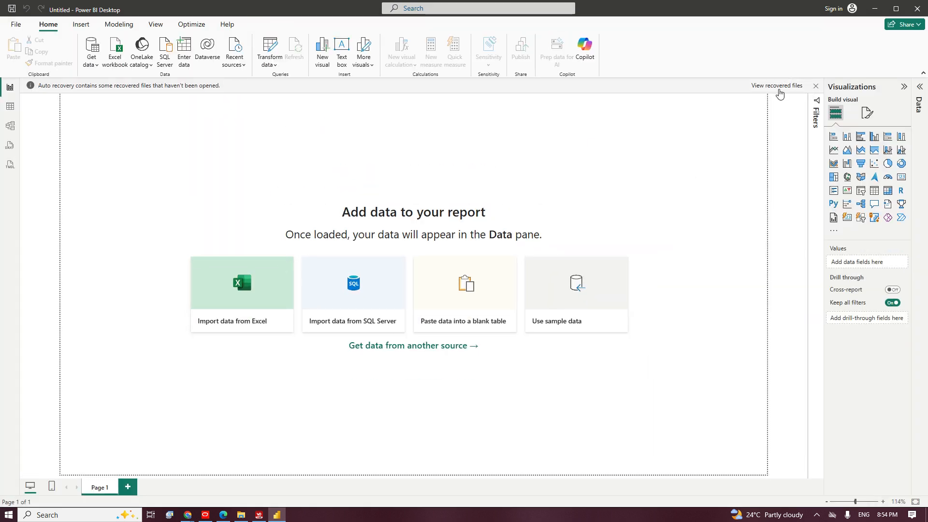
pyautogui.click(816, 87)
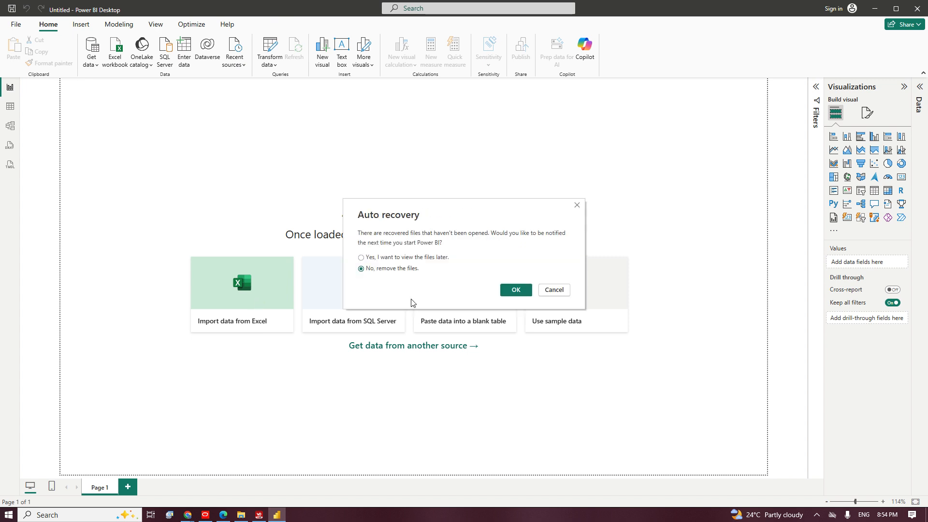
pyautogui.click(516, 290)
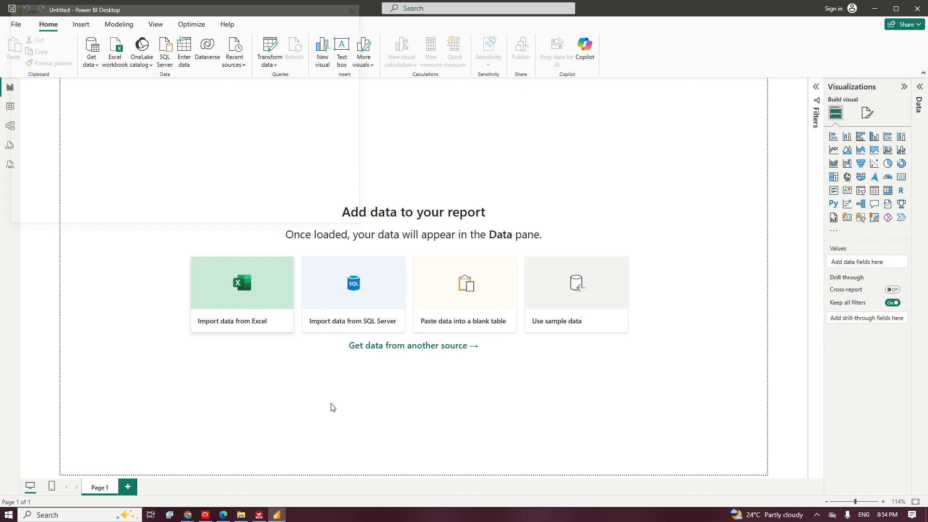
# Import the Plan Scurve, TASK, WBS and WBS BREAKDOWN sheets from SSP-Baseline.xlsx and open them for transformation in Power Query.
pyautogui.click(114, 68)
pyautogui.doubleClick(114, 69)
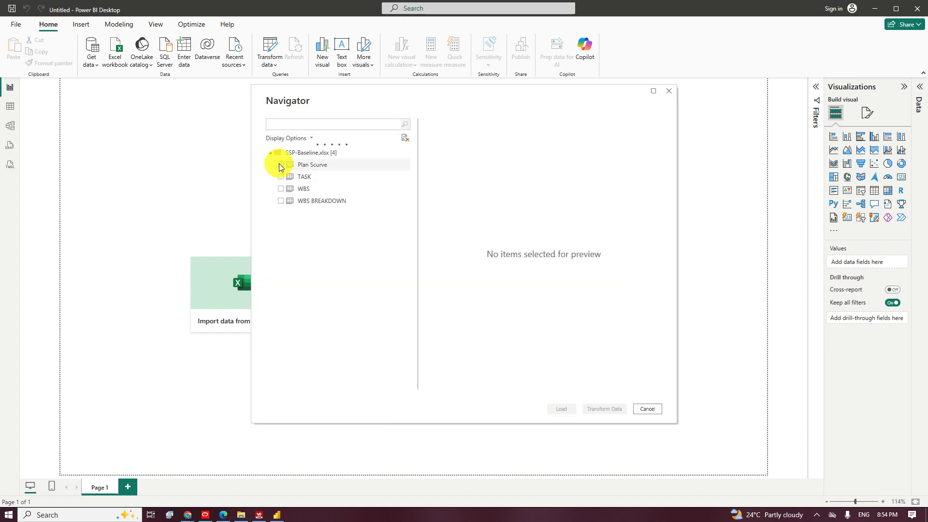
pyautogui.click(281, 164)
pyautogui.click(281, 176)
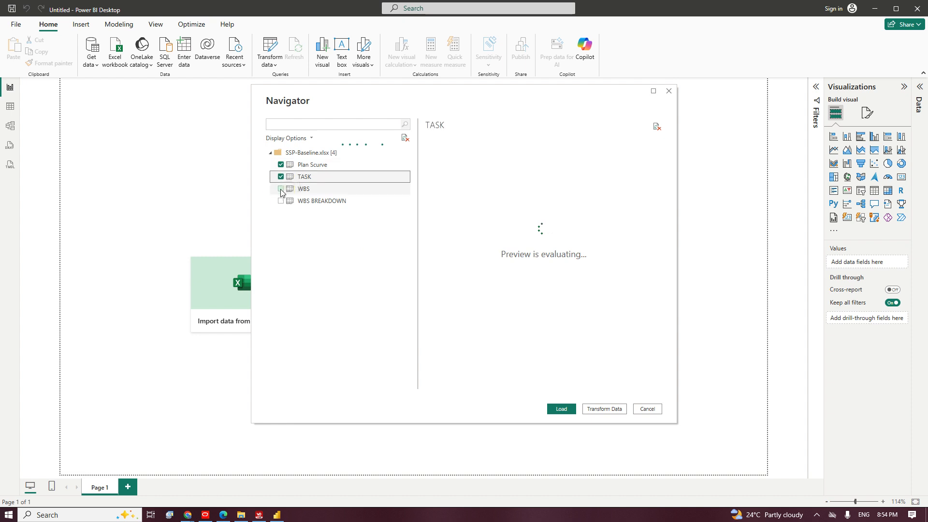
pyautogui.click(281, 188)
pyautogui.click(281, 200)
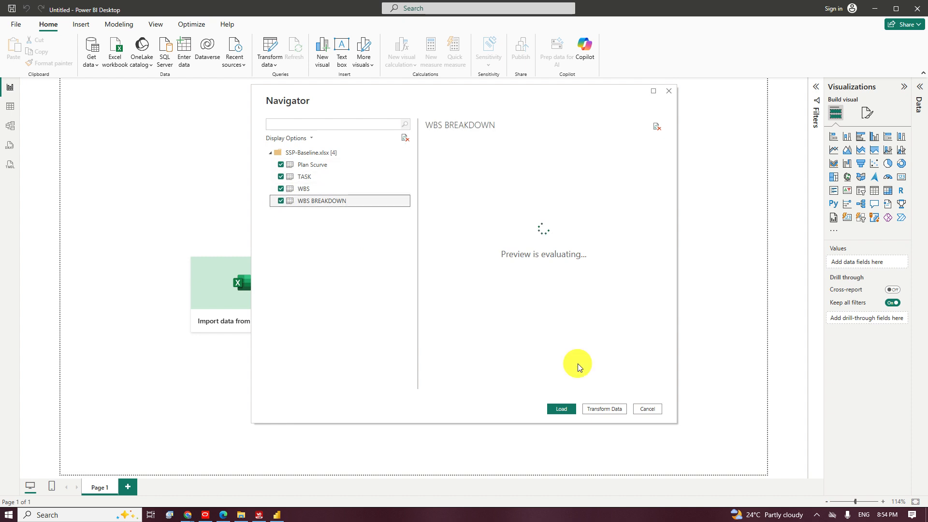
pyautogui.click(606, 408)
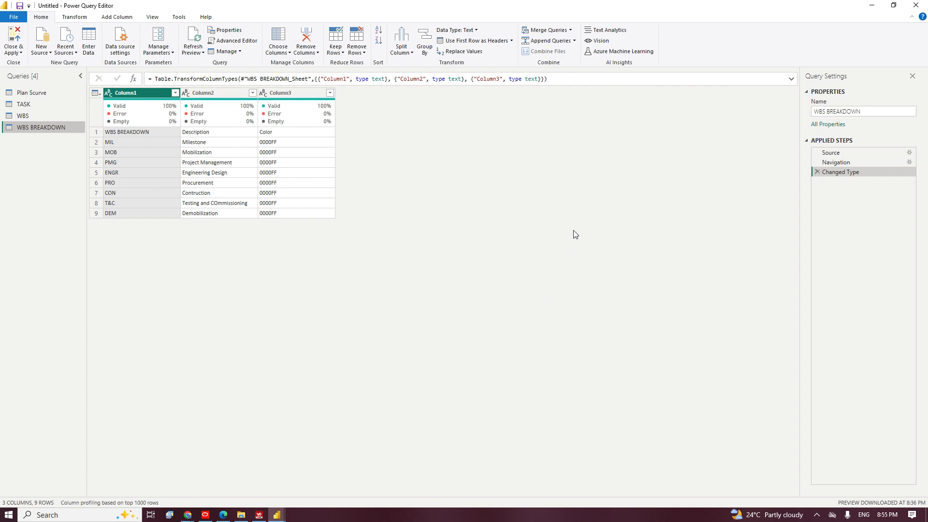
# Promote the first row to headers in the WBS BREAKDOWN query and remove its Color column.
pyautogui.click(476, 40)
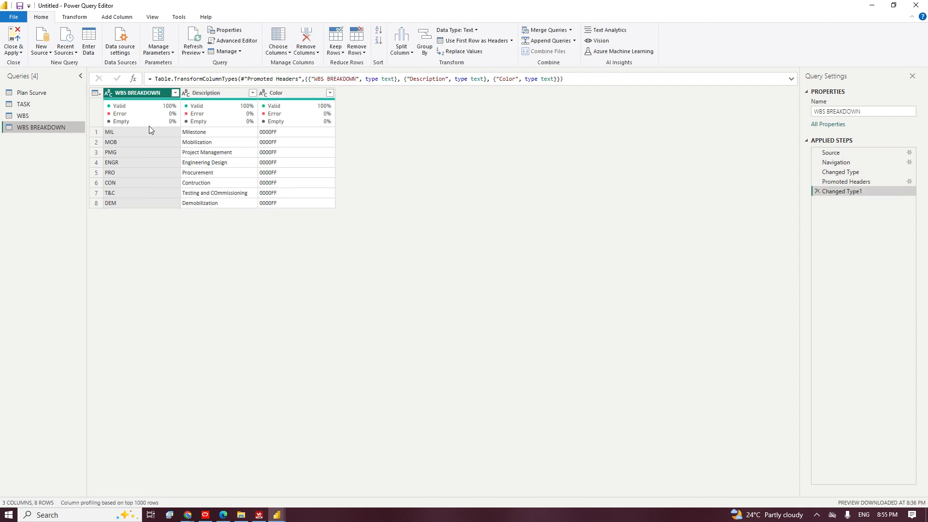
pyautogui.click(286, 92)
pyautogui.rightClick(286, 91)
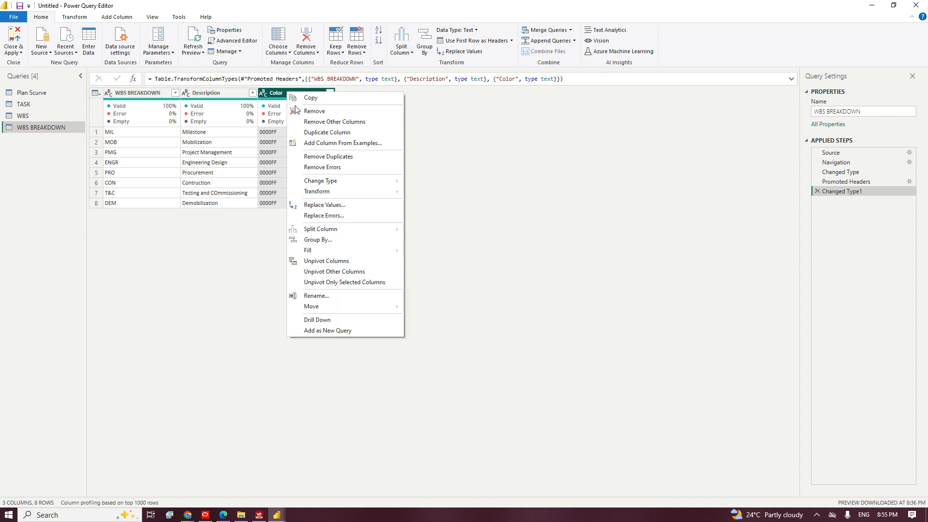
pyautogui.click(309, 112)
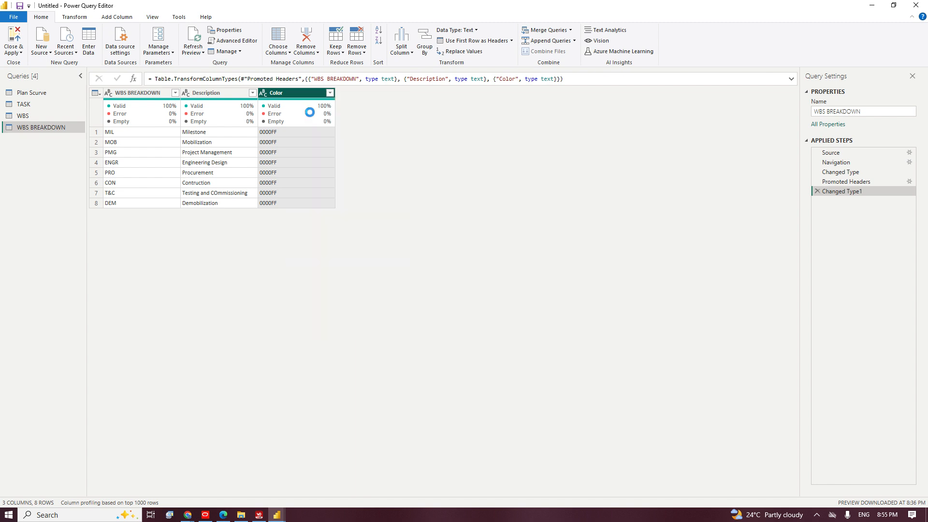
# Set the data type of the WBS BREAKDOWN and Description columns to Text.
pyautogui.click(150, 94)
pyautogui.keyDown('shift'); pyautogui.click(225, 93); pyautogui.keyUp('shift')
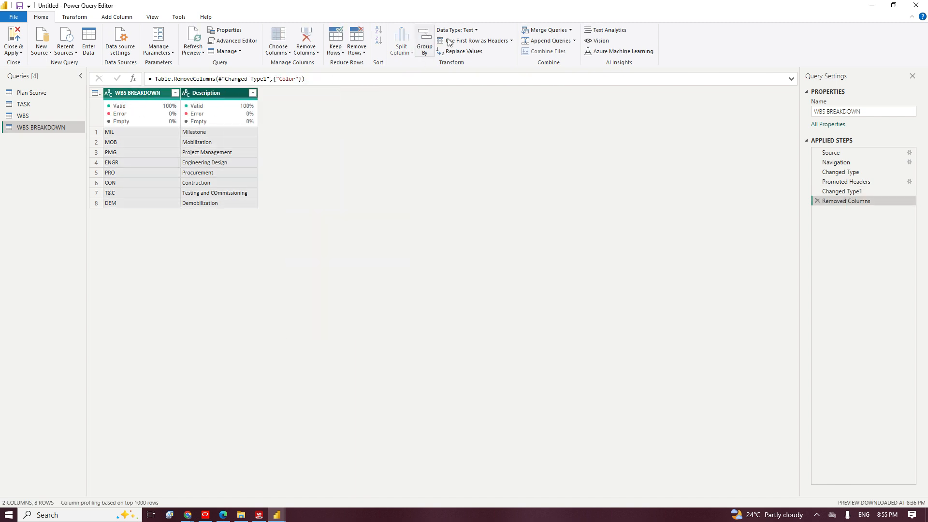
pyautogui.click(476, 30)
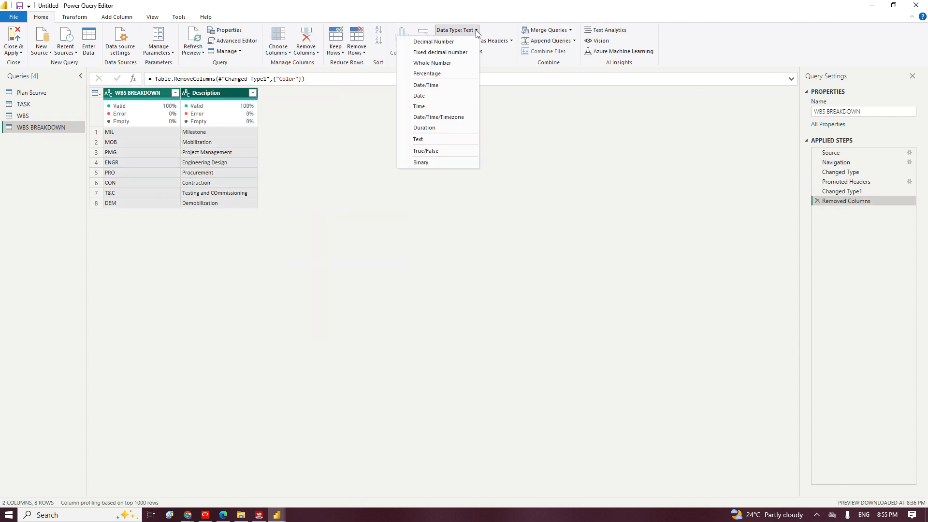
pyautogui.click(420, 139)
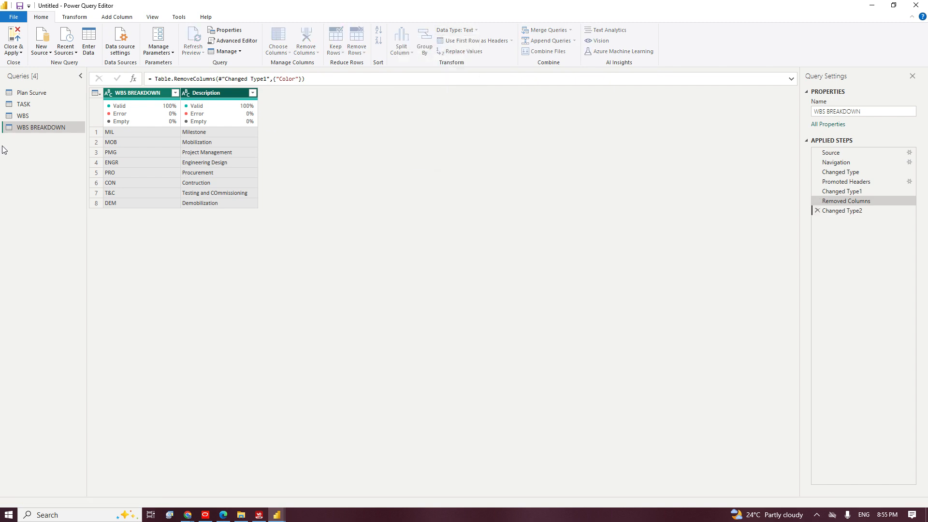
# Trim the text in the WBS Code column of the WBS query.
pyautogui.click(20, 118)
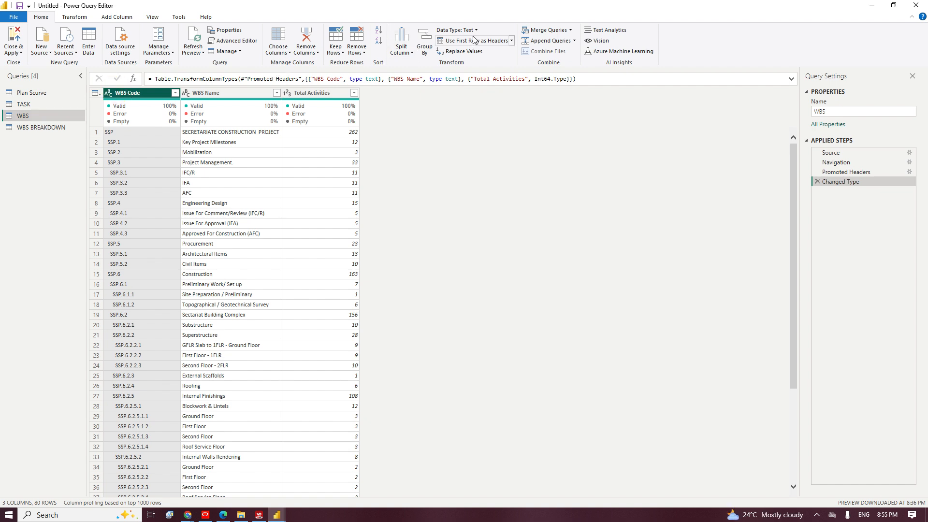
pyautogui.click(89, 19)
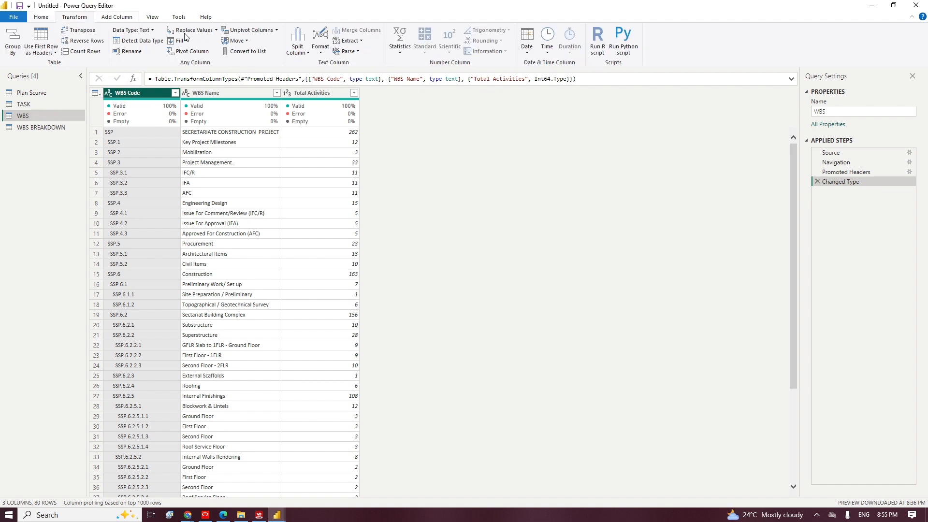
pyautogui.click(320, 40)
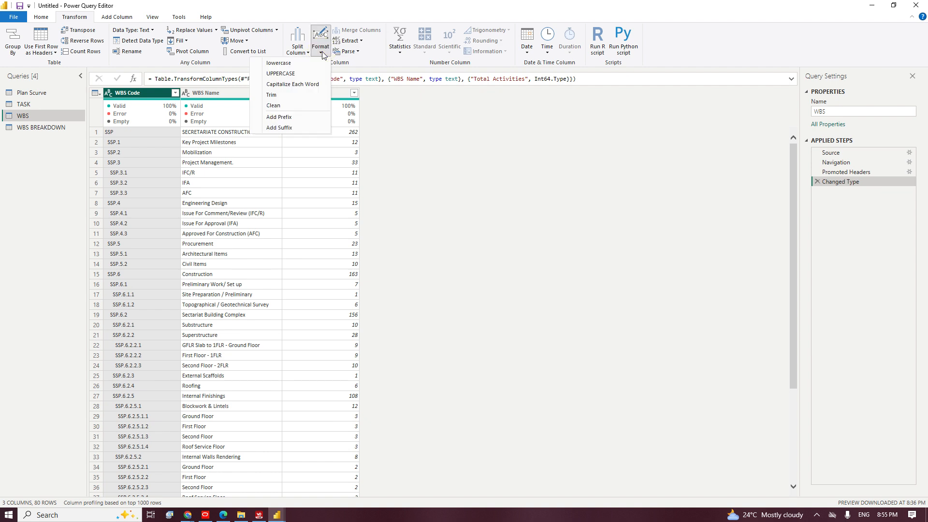
pyautogui.click(290, 95)
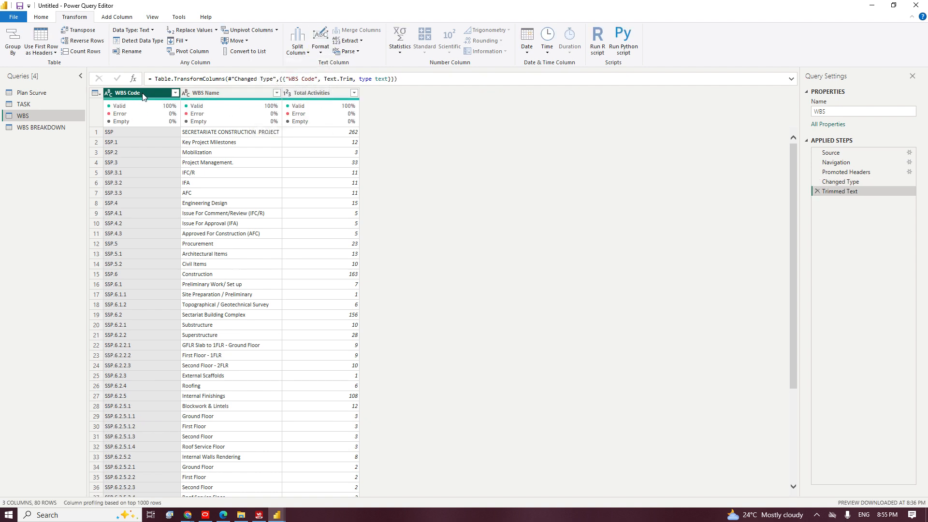
# Move Column10, which holds the WBS BREAKDOWN codes, directly after Column5 in the TASK query.
pyautogui.click(25, 107)
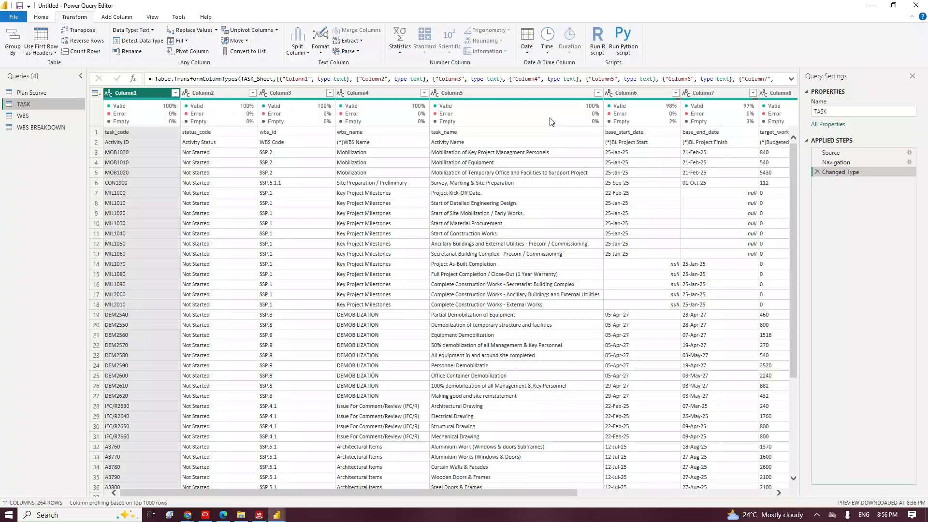
pyautogui.moveTo(561, 492); pyautogui.dragTo(846, 471)
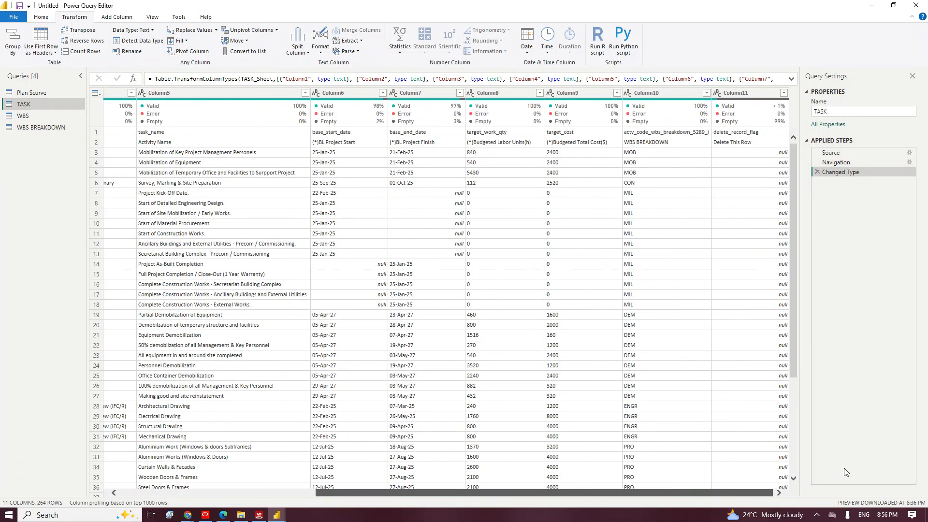
pyautogui.moveTo(655, 96); pyautogui.dragTo(343, 97)
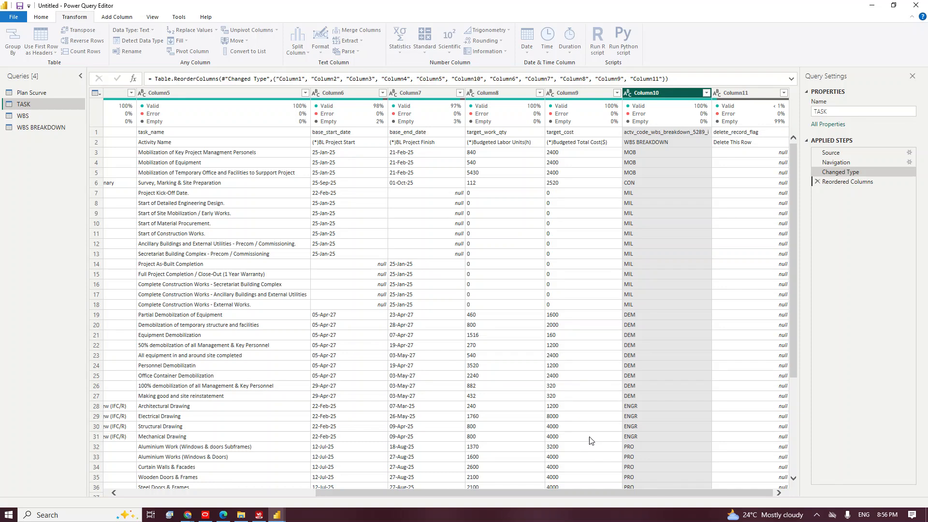
pyautogui.moveTo(323, 494); pyautogui.dragTo(211, 482)
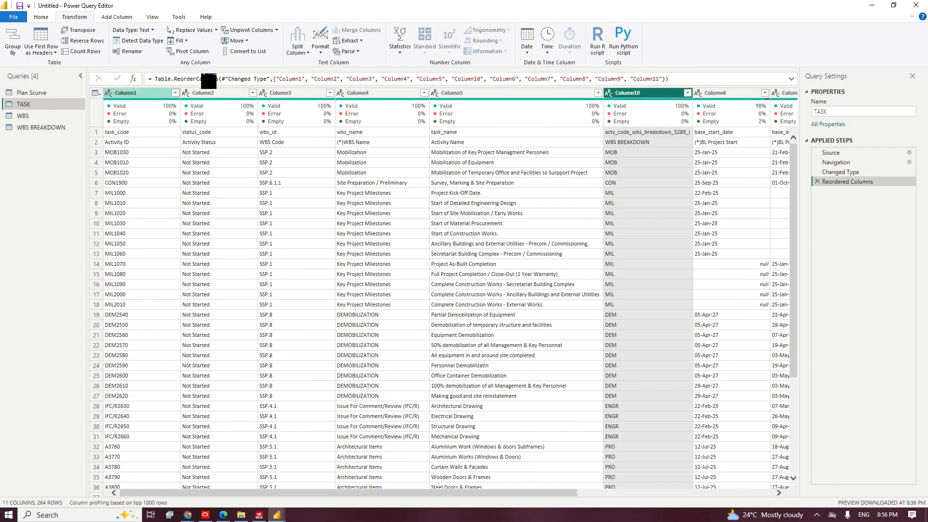
# Remove the top 1 row of the TASK query and promote the following row to headers.
pyautogui.click(41, 17)
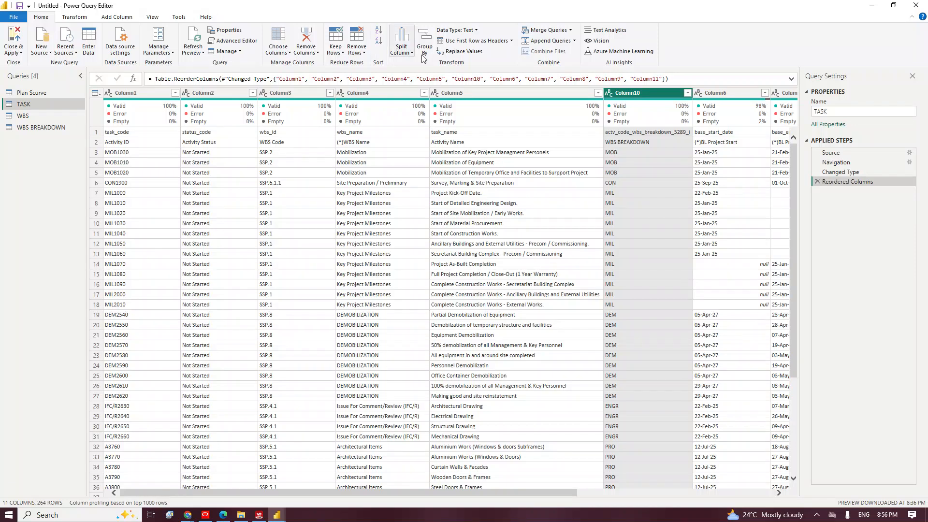
pyautogui.click(361, 51)
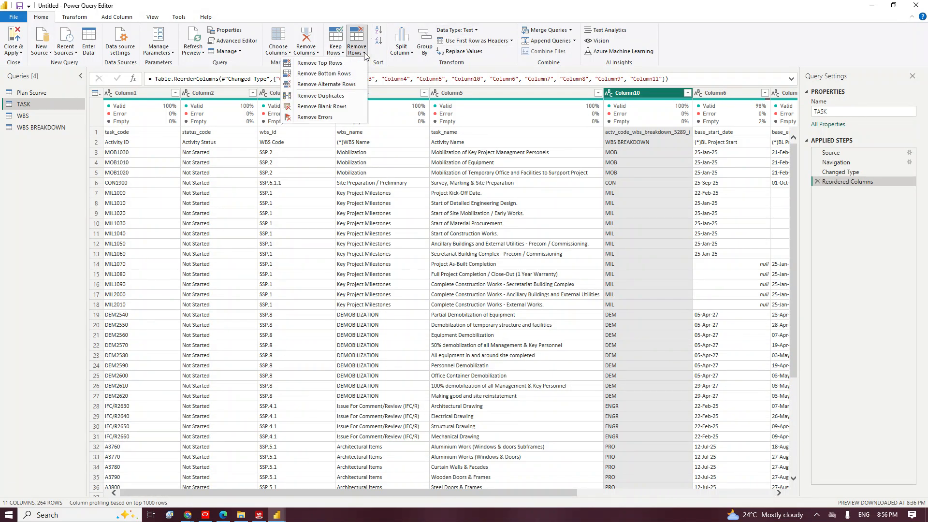
pyautogui.click(337, 63)
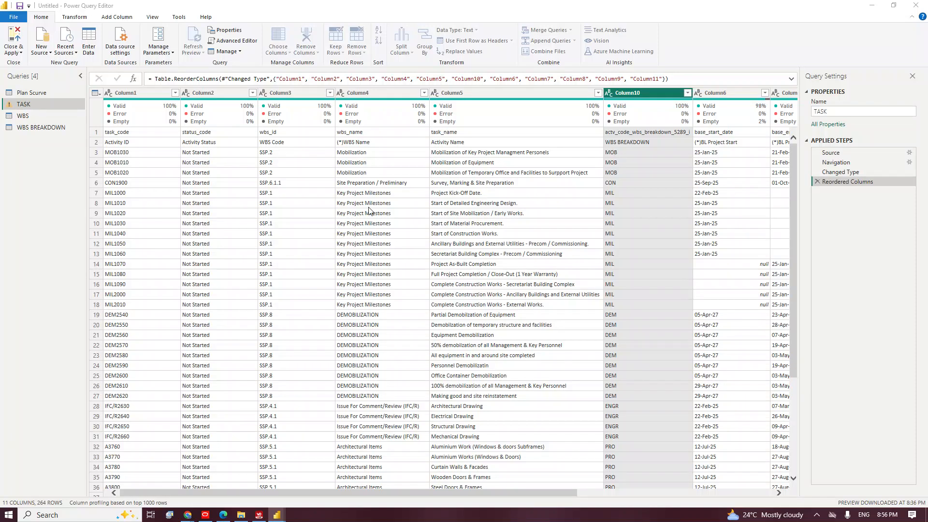
pyautogui.write('1')
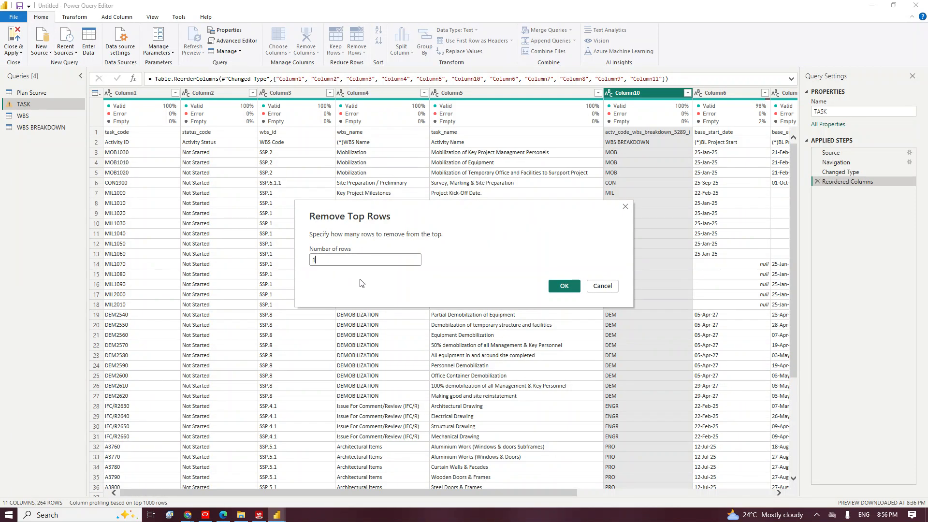
pyautogui.click(555, 288)
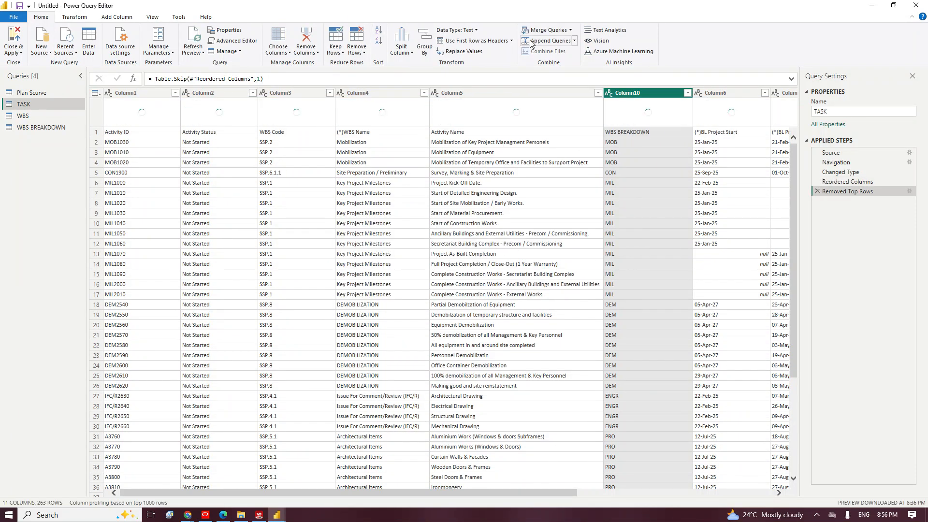
pyautogui.click(467, 41)
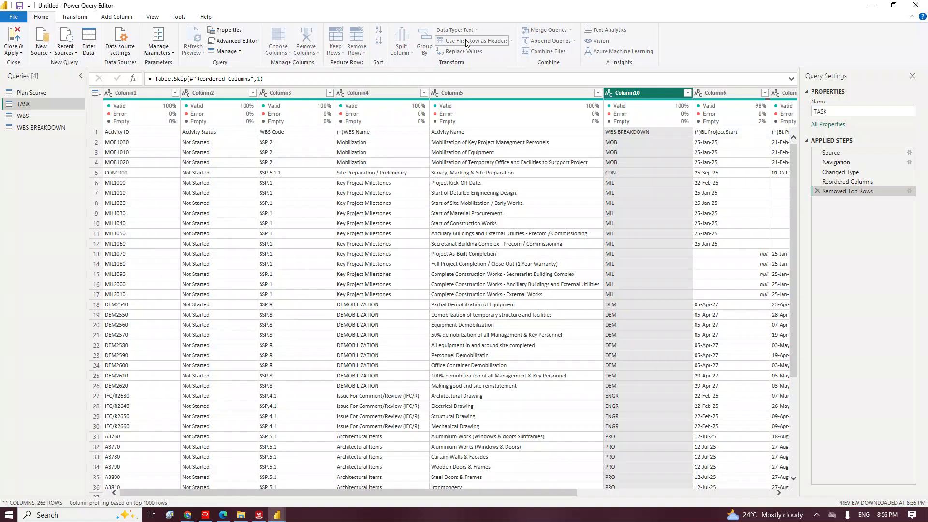
# Set the data type of the TASK columns from Activity ID through WBS BREAKDOWN to Text.
pyautogui.click(112, 94)
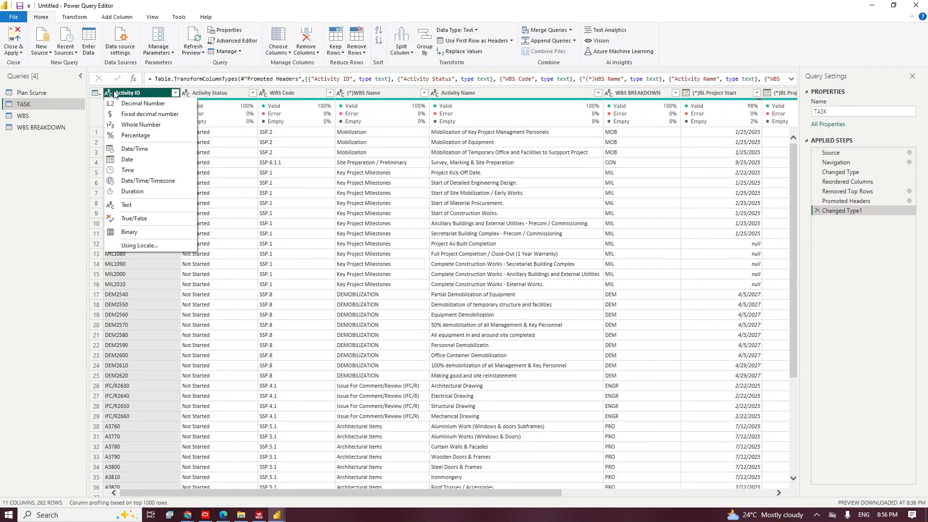
pyautogui.keyDown('shift'); pyautogui.click(628, 95); pyautogui.keyUp('shift')
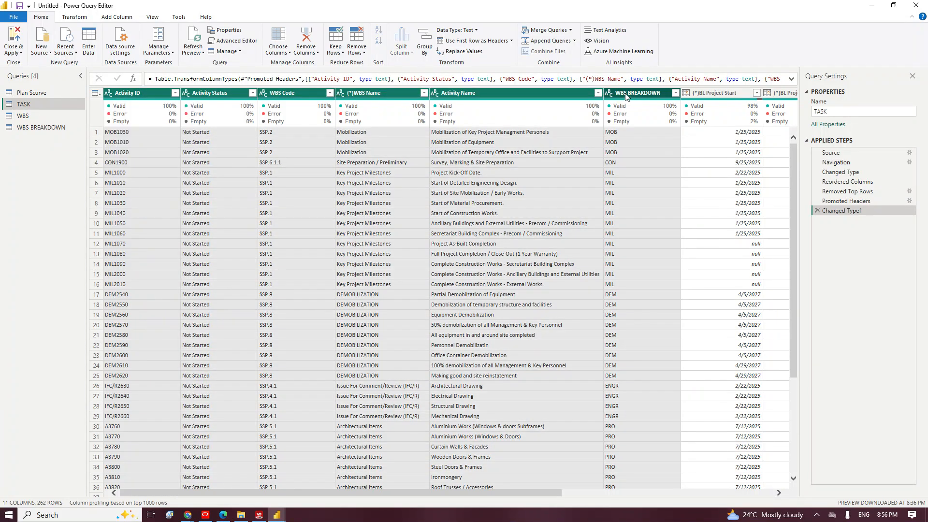
pyautogui.click(457, 30)
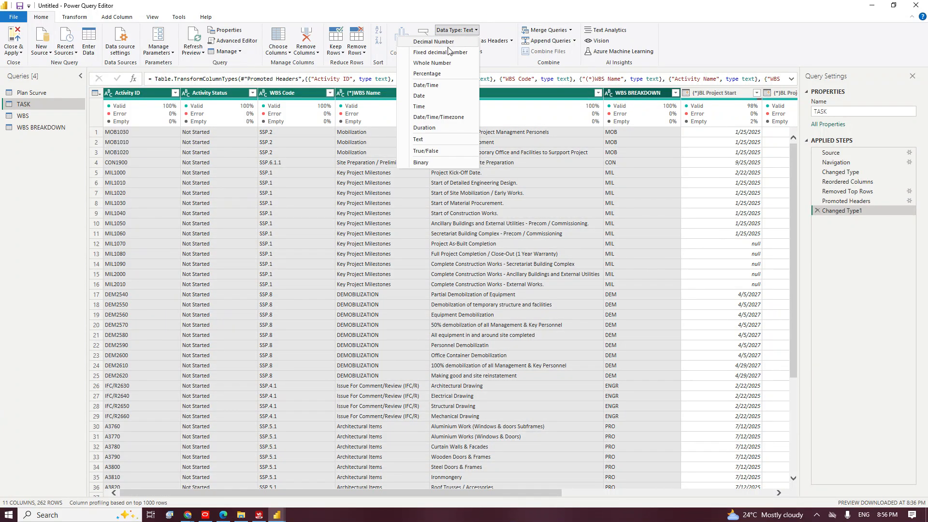
pyautogui.click(425, 141)
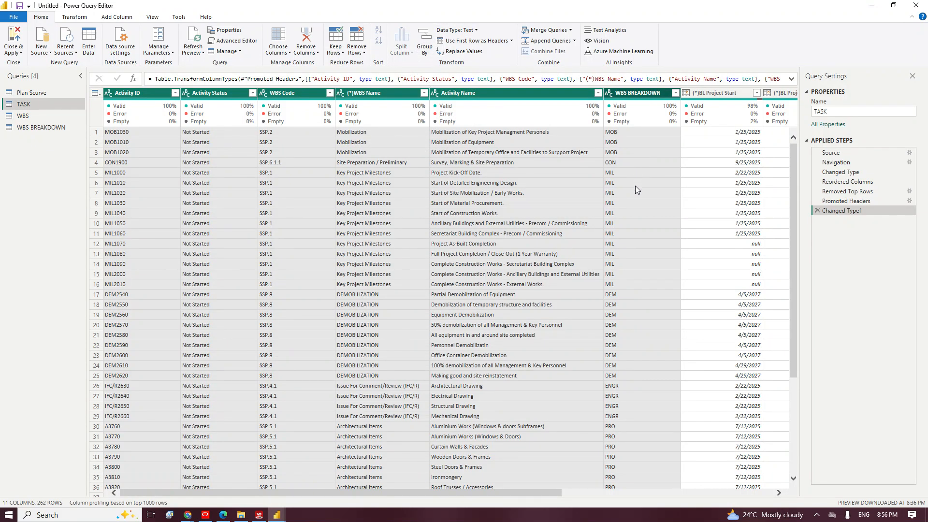
# Set the data type of the (*)BL Project Start and (*)BL Project Finish columns to Date.
pyautogui.moveTo(778, 492); pyautogui.dragTo(778, 491)
pyautogui.click(389, 93)
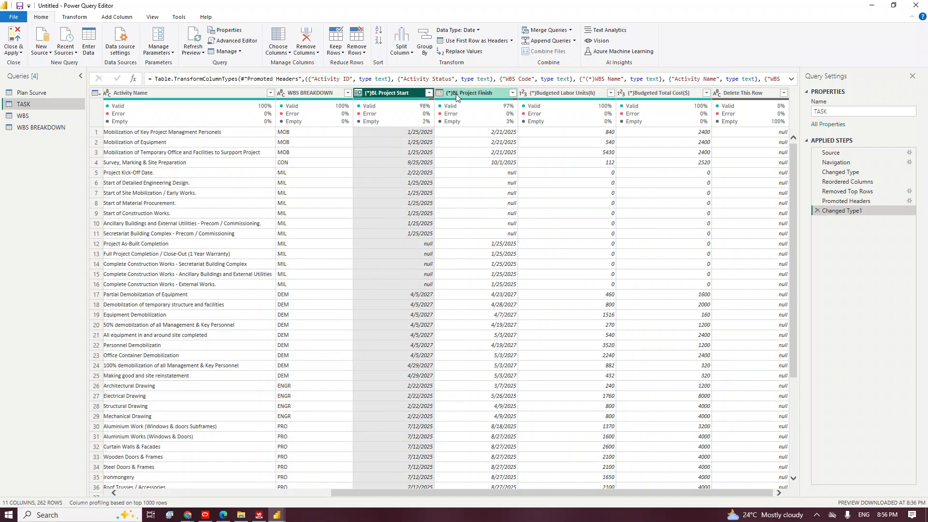
pyautogui.keyDown('ctrl'); pyautogui.click(466, 93); pyautogui.keyUp('ctrl')
pyautogui.click(464, 30)
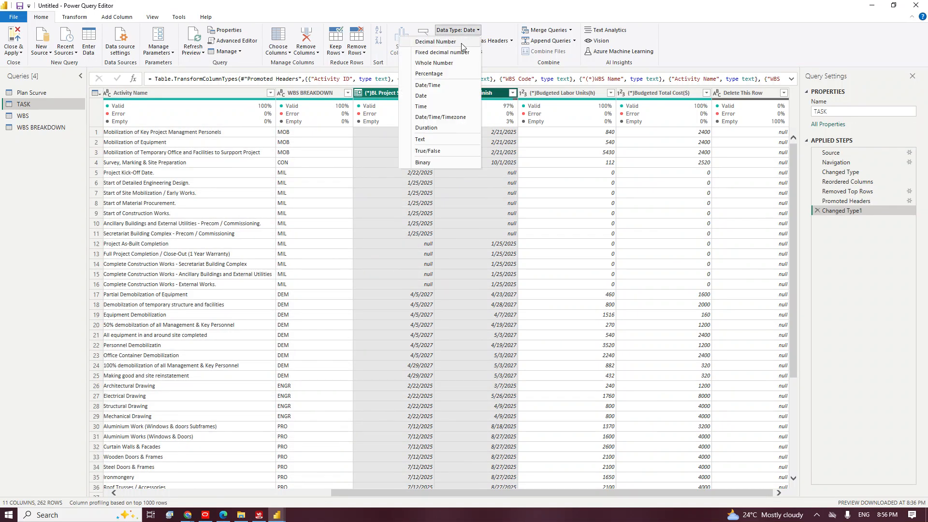
pyautogui.click(426, 96)
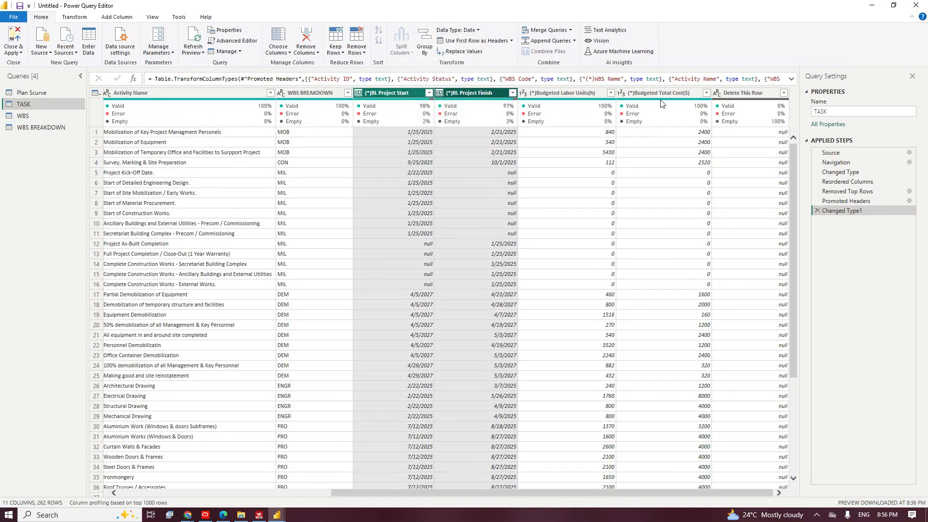
# Set the (*)Budgeted Labor Units(h) and (*)Budgeted Total Cost($) columns to Decimal Number, replacing the current type conversion.
pyautogui.click(570, 92)
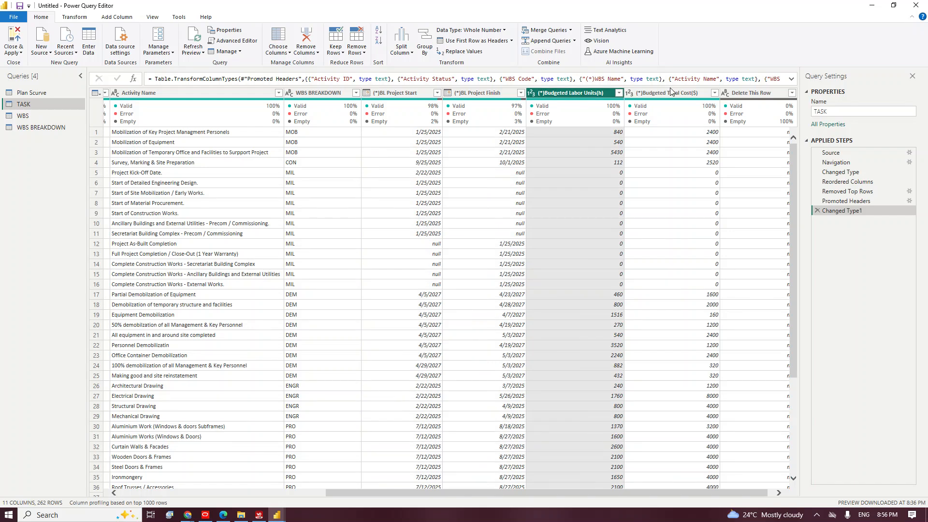
pyautogui.keyDown('ctrl'); pyautogui.click(669, 92); pyautogui.keyUp('ctrl')
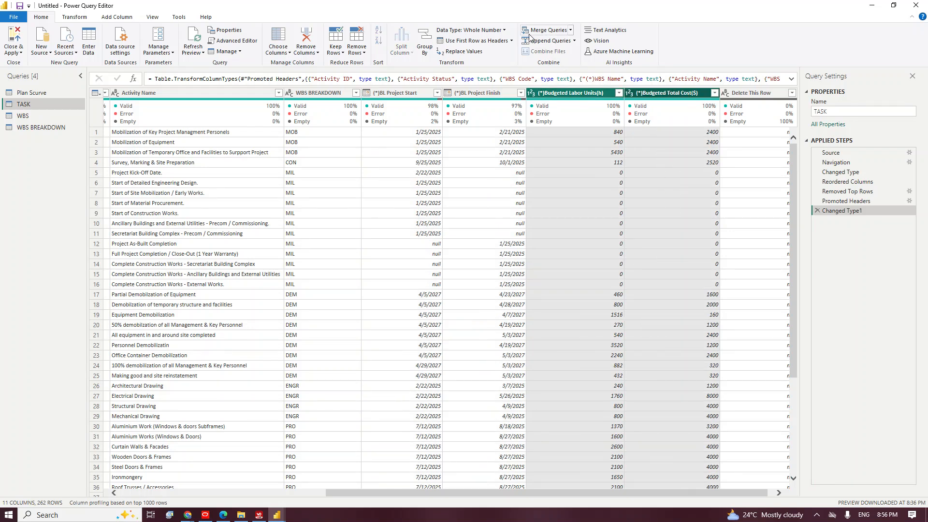
pyautogui.click(504, 30)
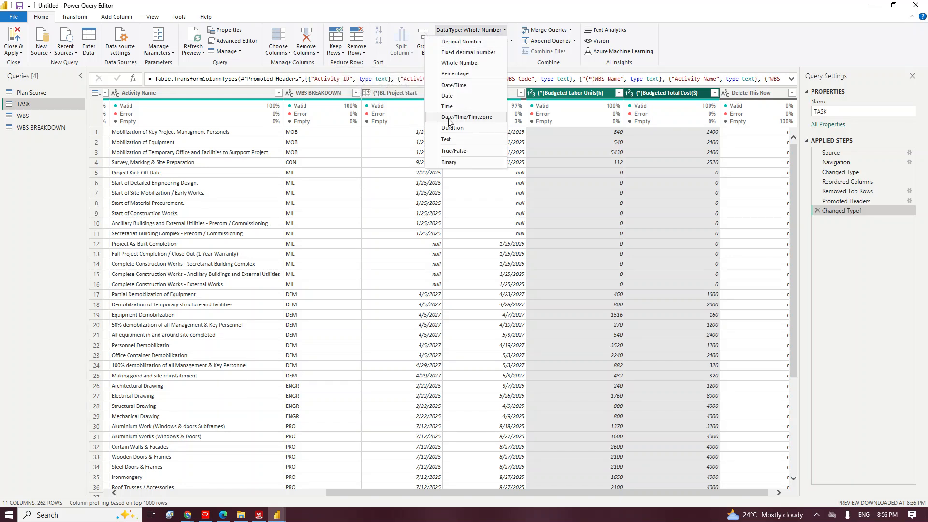
pyautogui.click(468, 42)
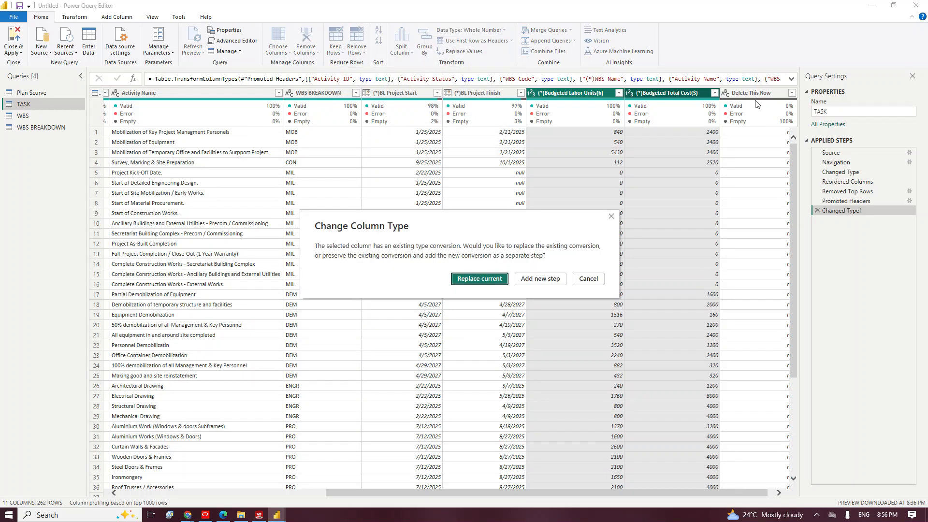
pyautogui.click(480, 279)
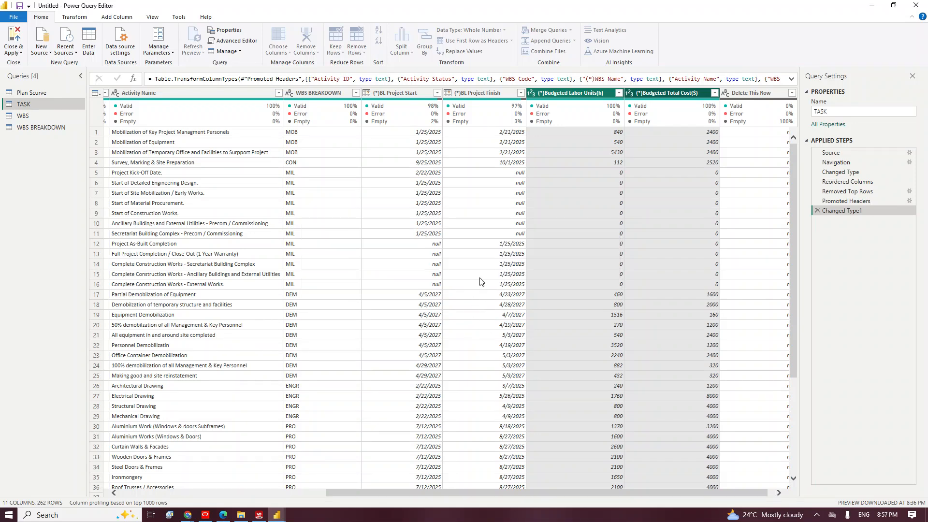
# Remove the Delete This Row column from the TASK query, then close Power Query and apply the changes.
pyautogui.click(761, 95)
pyautogui.rightClick(762, 95)
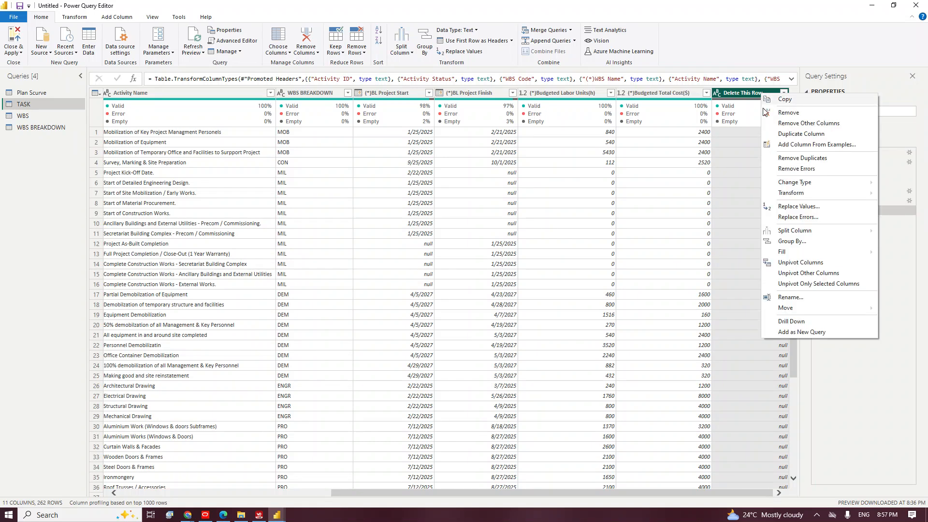
pyautogui.click(775, 115)
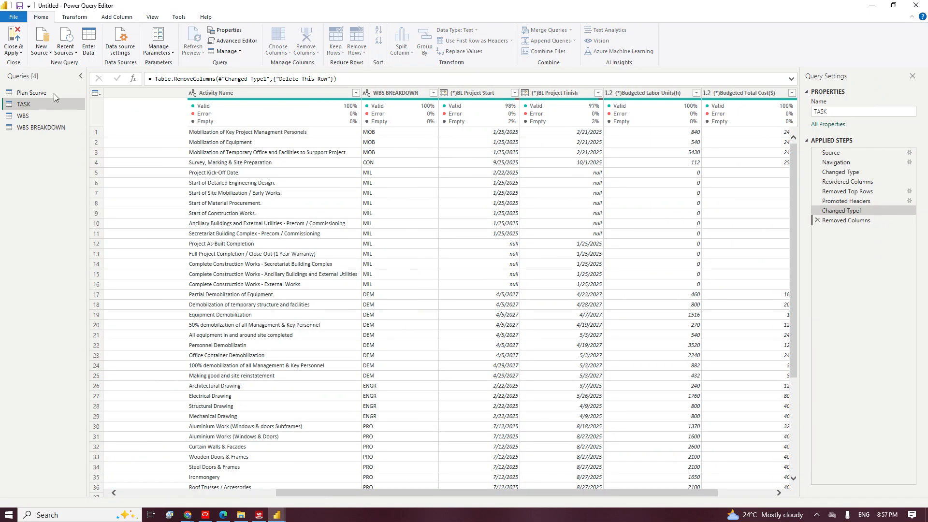
pyautogui.click(13, 51)
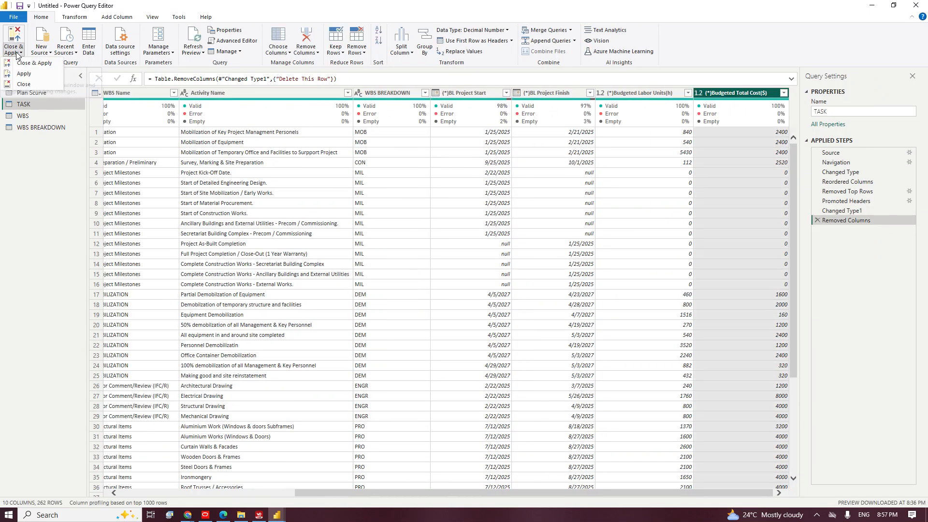
pyautogui.click(33, 65)
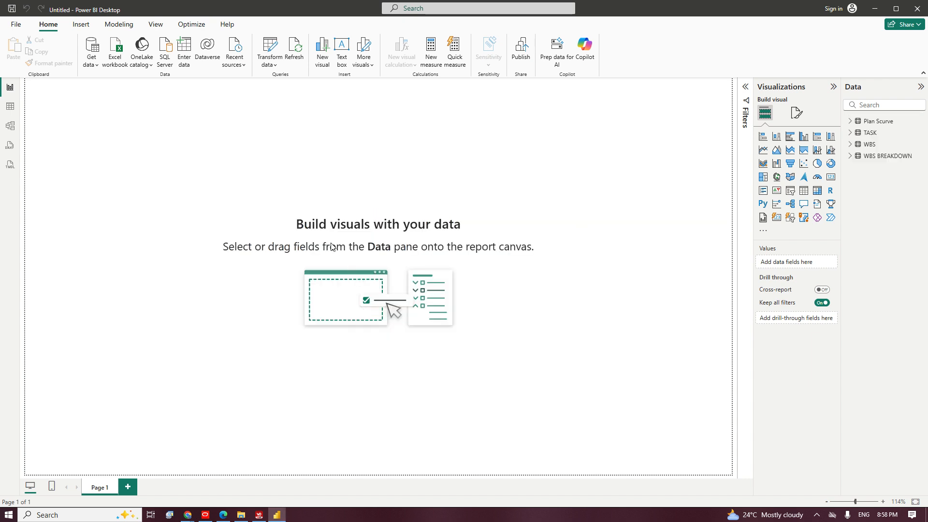
# Open the report page's canvas background settings and browse the Desktop for a background image with all file types listed.
pyautogui.click(793, 117)
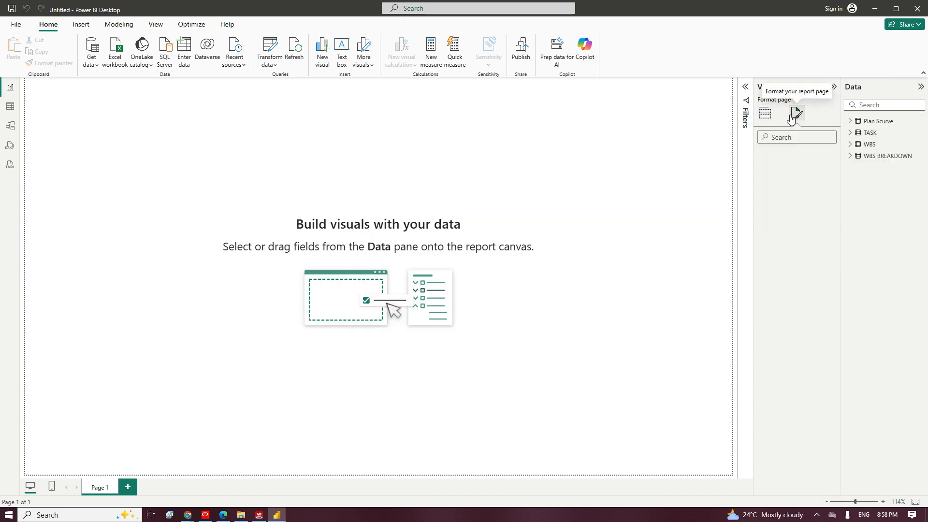
pyautogui.click(763, 204)
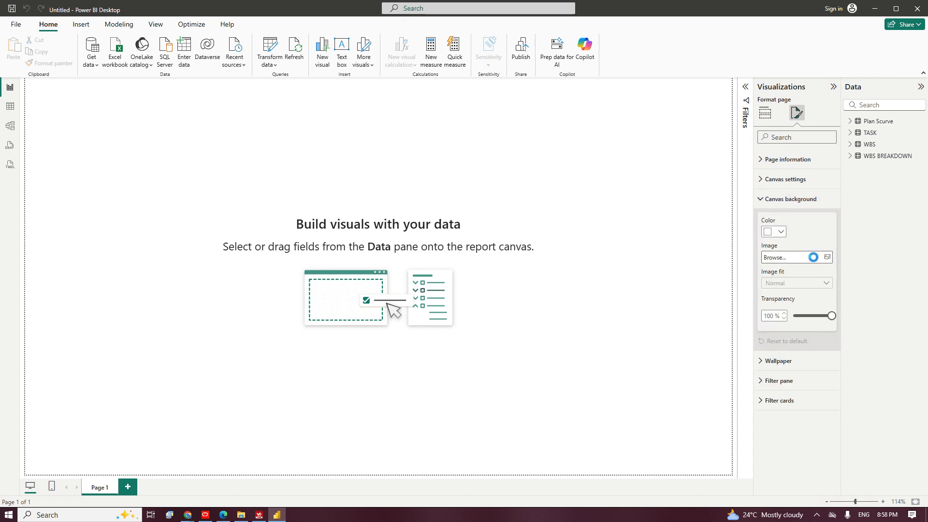
pyautogui.click(781, 257)
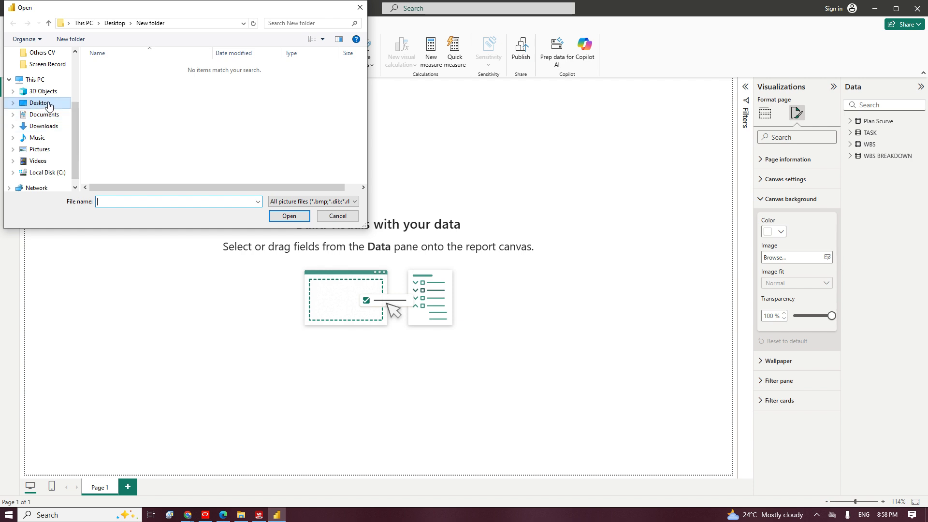
pyautogui.scroll(-1, 45, 118)
pyautogui.scroll(5, 39, 145)
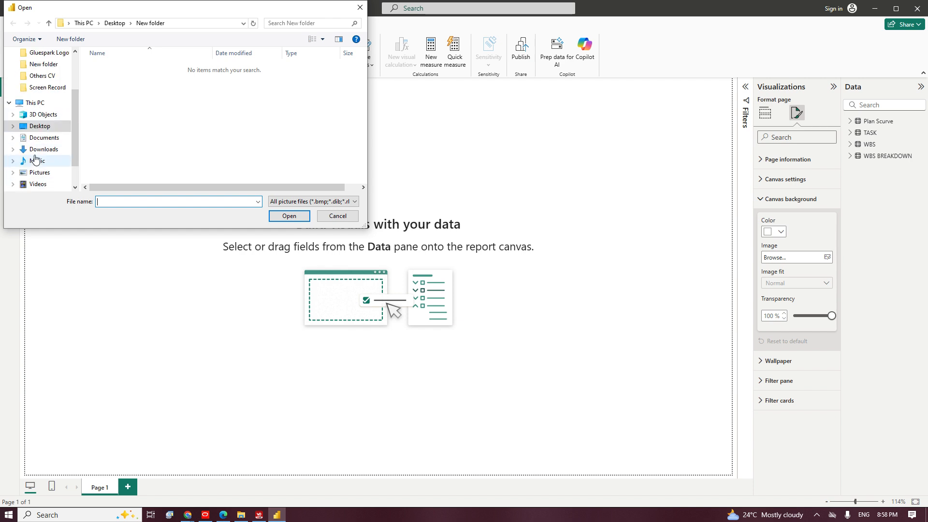
pyautogui.click(40, 52)
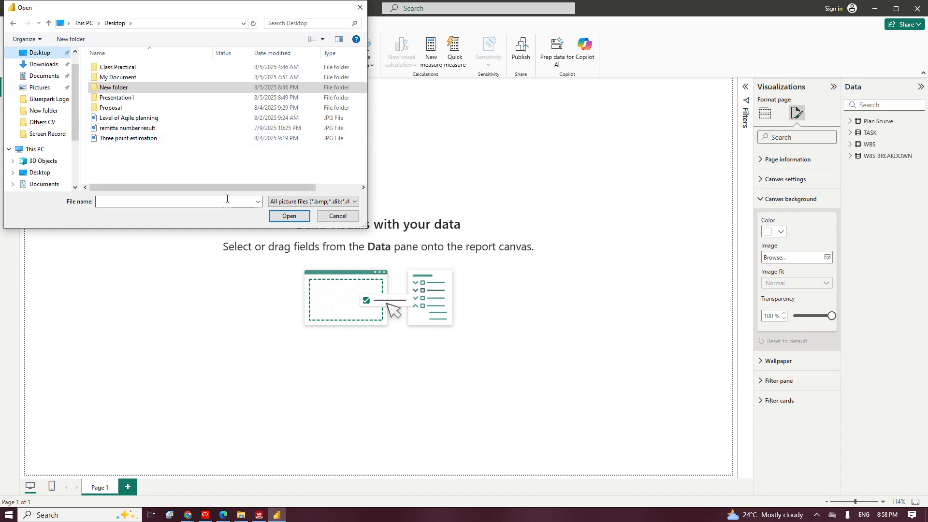
pyautogui.click(299, 202)
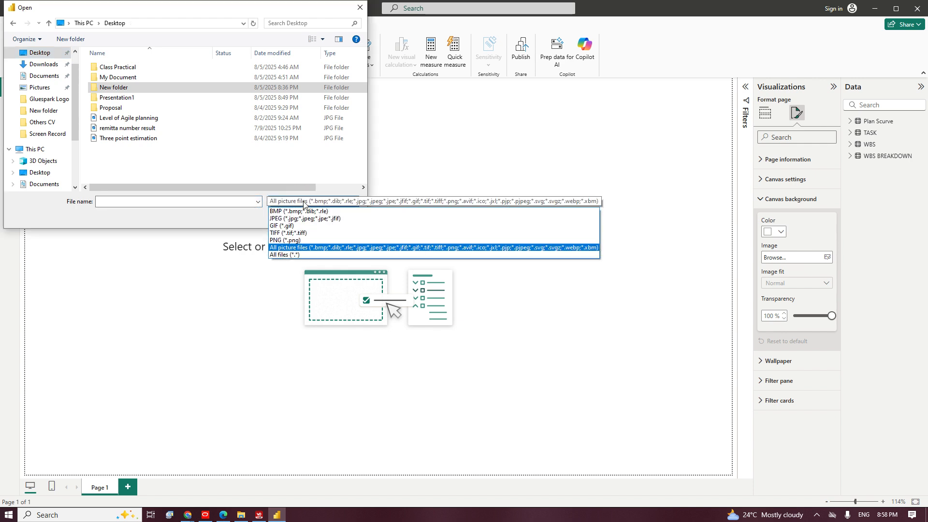
pyautogui.click(286, 255)
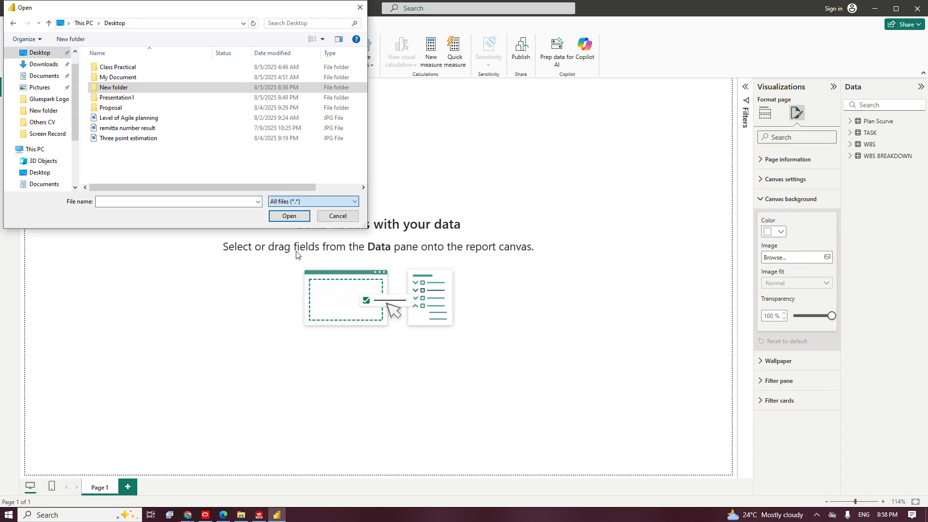
# Find Presentation1 among the Desktop files and select it as the candidate background file.
pyautogui.click(150, 147)
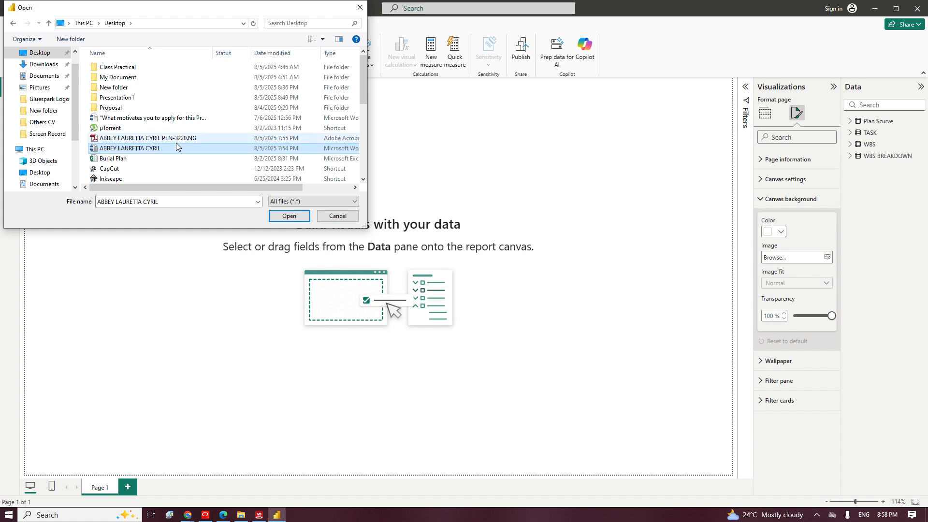
pyautogui.press('p')
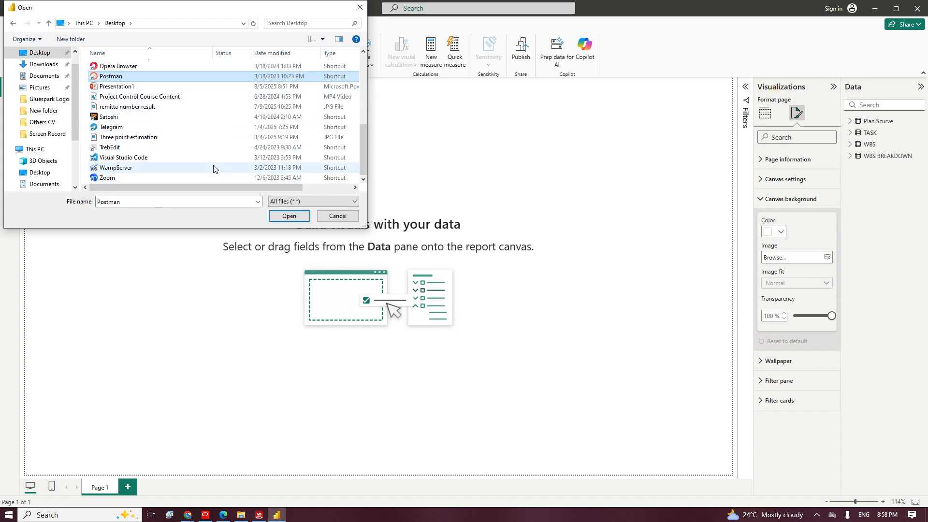
pyautogui.press('p')
pyautogui.press('p')
pyautogui.press('p')
pyautogui.press('p')
pyautogui.press('p')
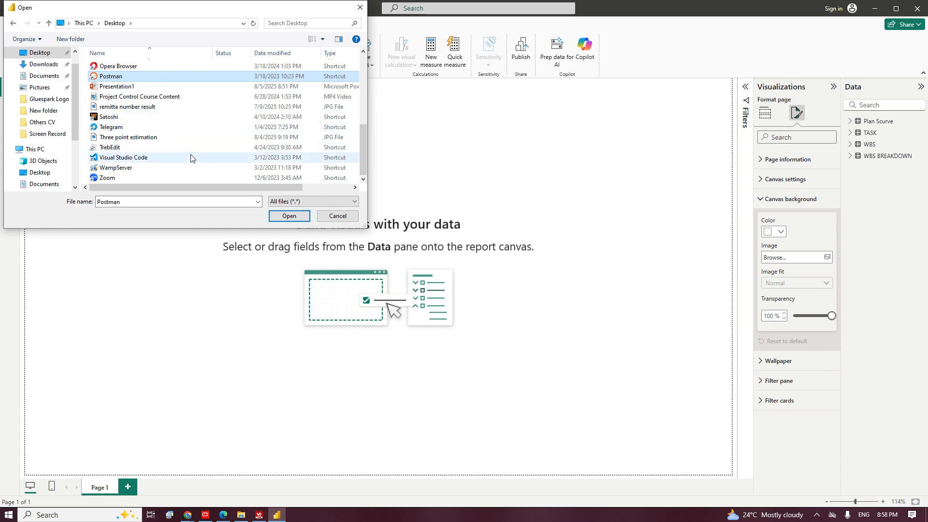
pyautogui.scroll(1, 185, 159)
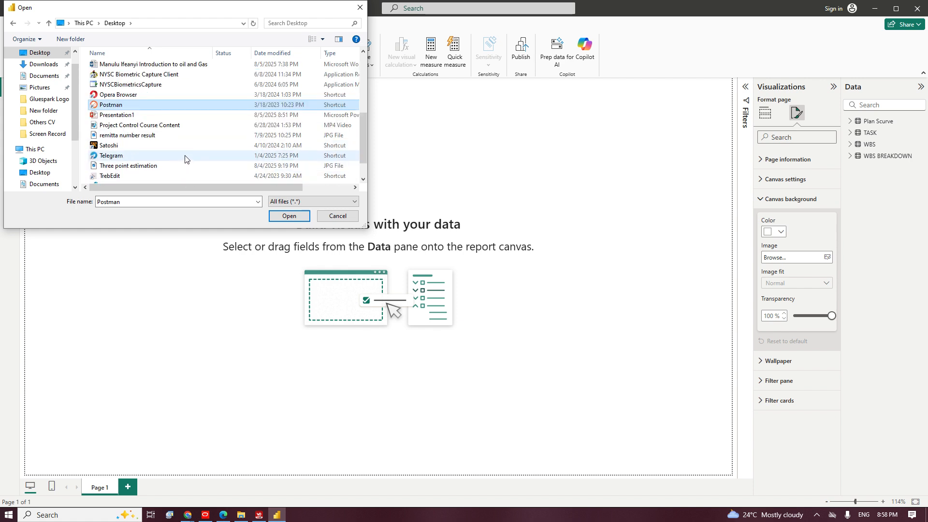
pyautogui.scroll(1, 187, 151)
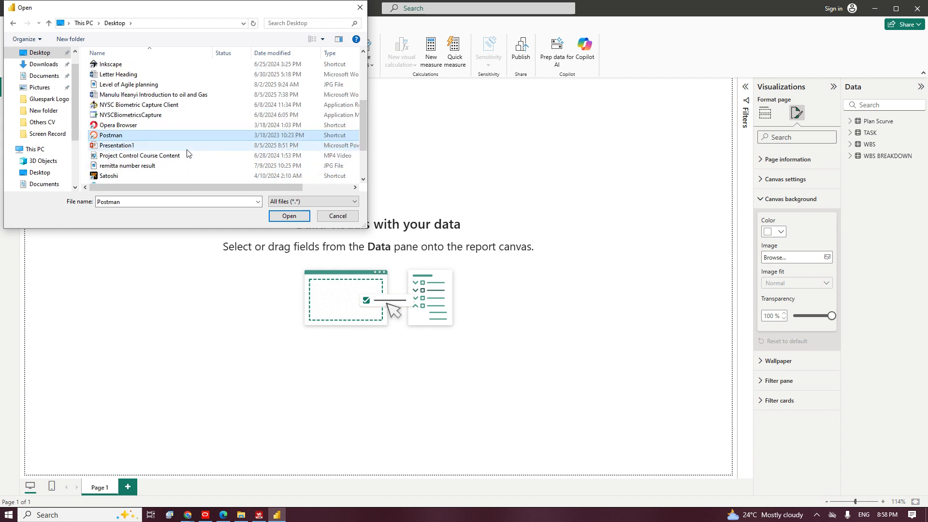
pyautogui.scroll(2, 188, 153)
pyautogui.scroll(-4, 184, 145)
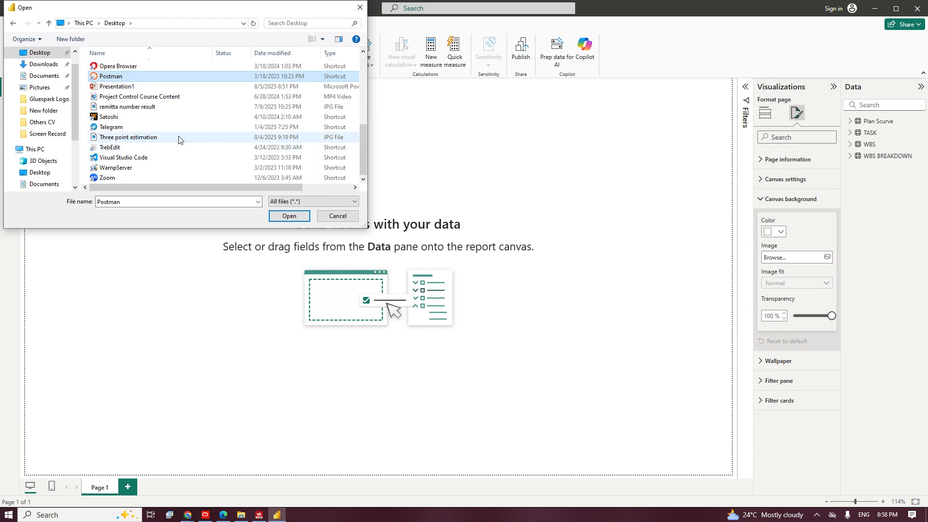
pyautogui.click(148, 88)
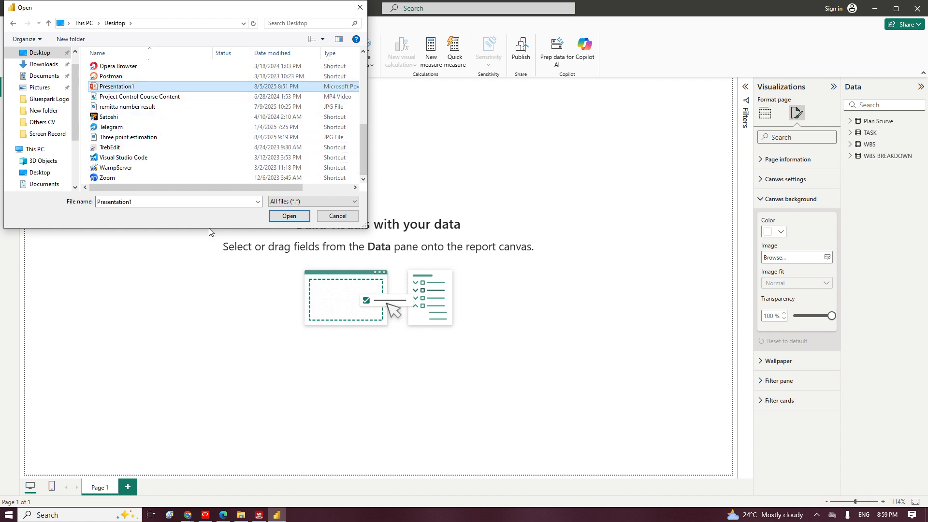
# Open Presentation1 from the Windows desktop in PowerPoint and check its file properties.
pyautogui.press('super+d')
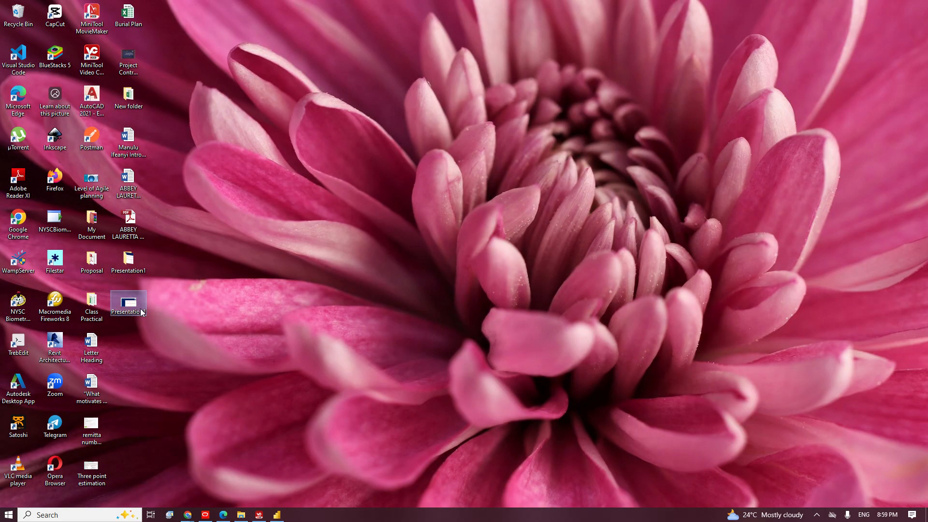
pyautogui.doubleClick(125, 295)
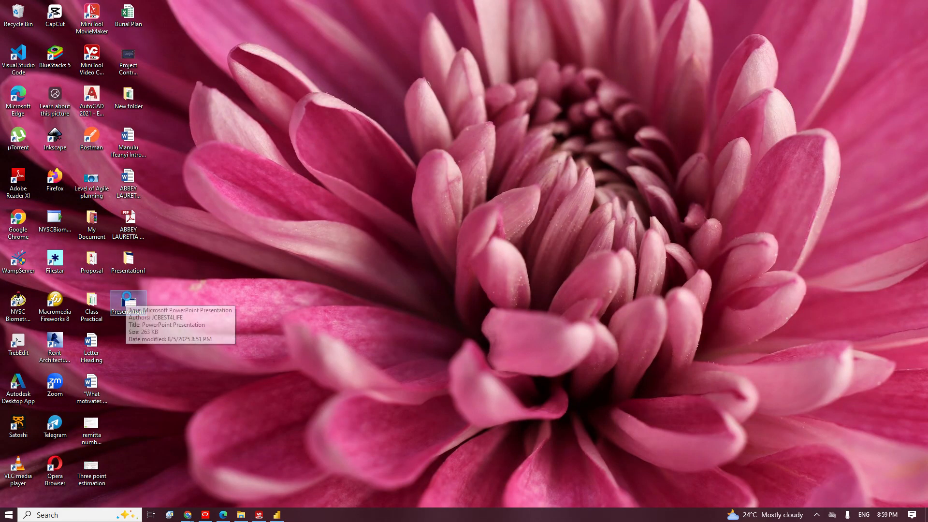
pyautogui.rightClick(128, 298)
pyautogui.click(92, 288)
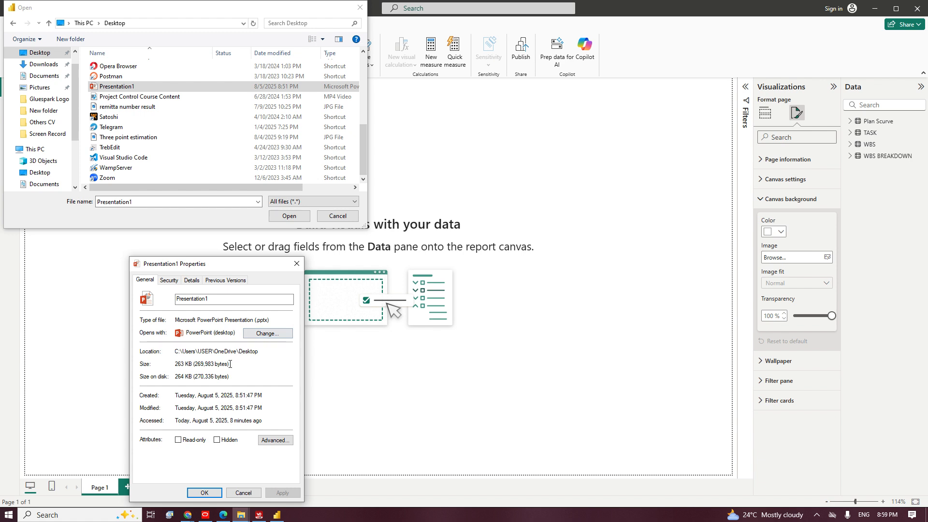
pyautogui.click(297, 264)
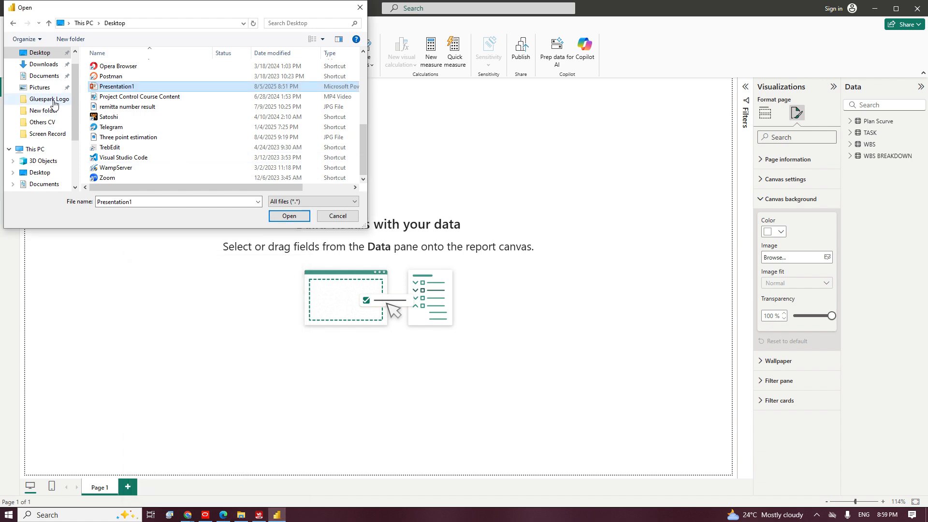
# Look through the Documents and Downloads folders for the background image, and cancel the image selection.
pyautogui.click(45, 77)
pyautogui.scroll(-3, 156, 123)
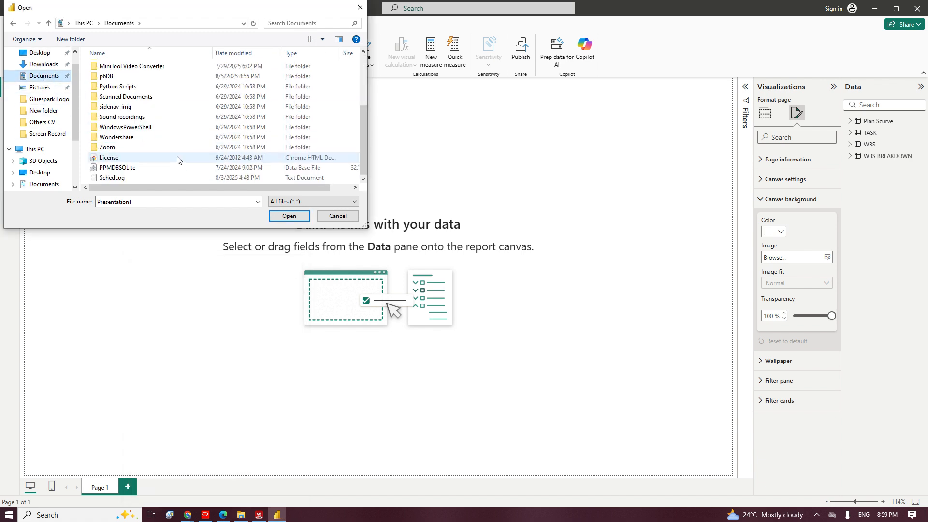
pyautogui.scroll(1, 45, 100)
pyautogui.click(46, 85)
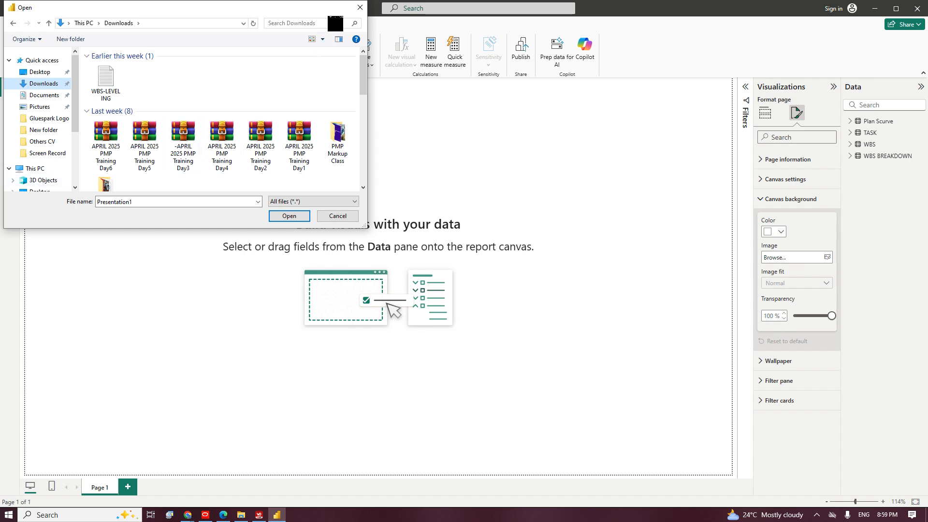
pyautogui.click(360, 8)
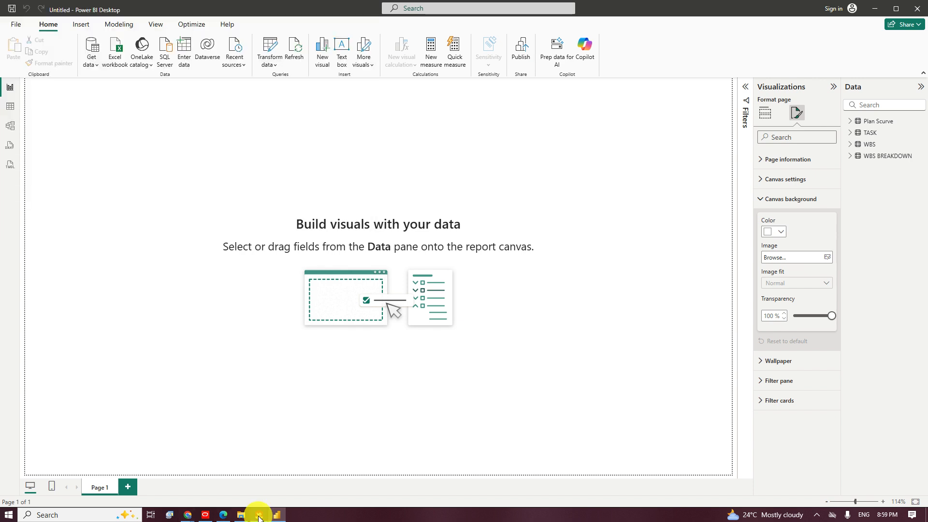
# Switch to PowerPoint and export all slides of Presentation1 to the Desktop in JPEG File Interchange Format.
pyautogui.click(259, 515)
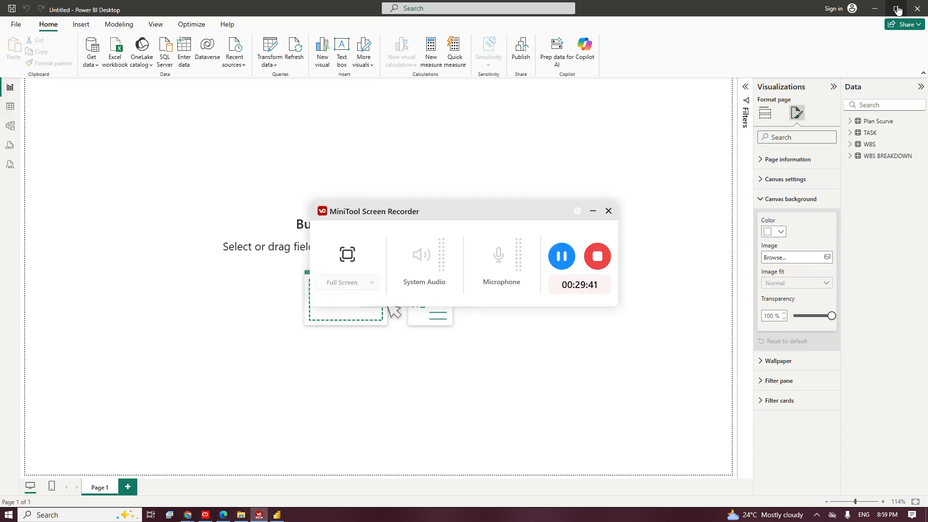
pyautogui.click(874, 8)
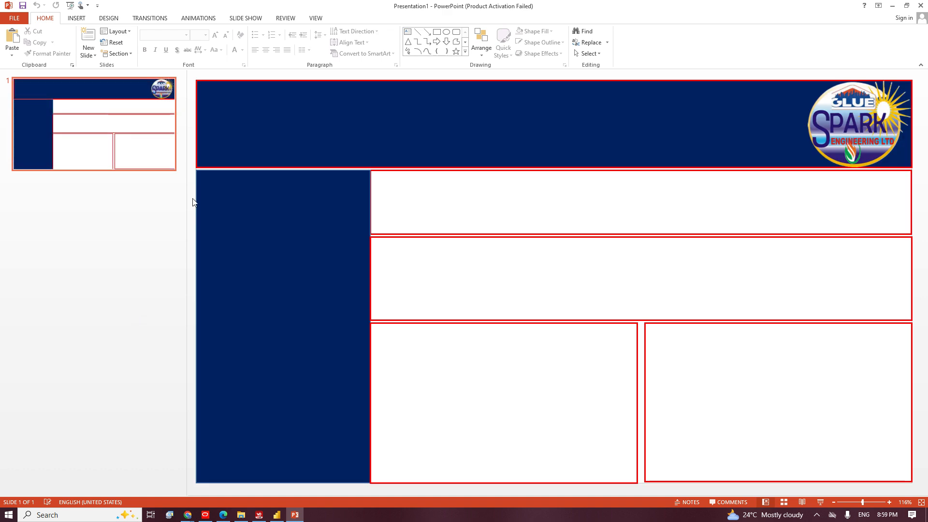
pyautogui.click(14, 18)
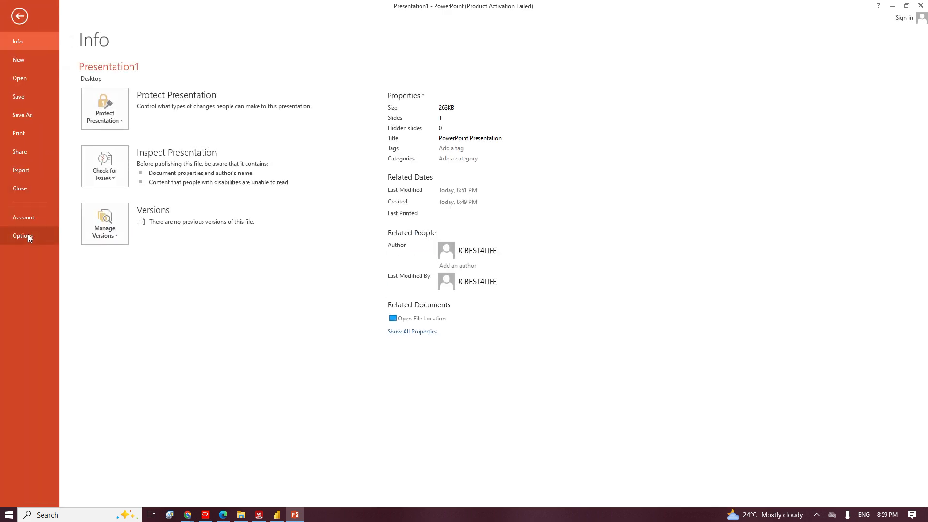
pyautogui.click(15, 117)
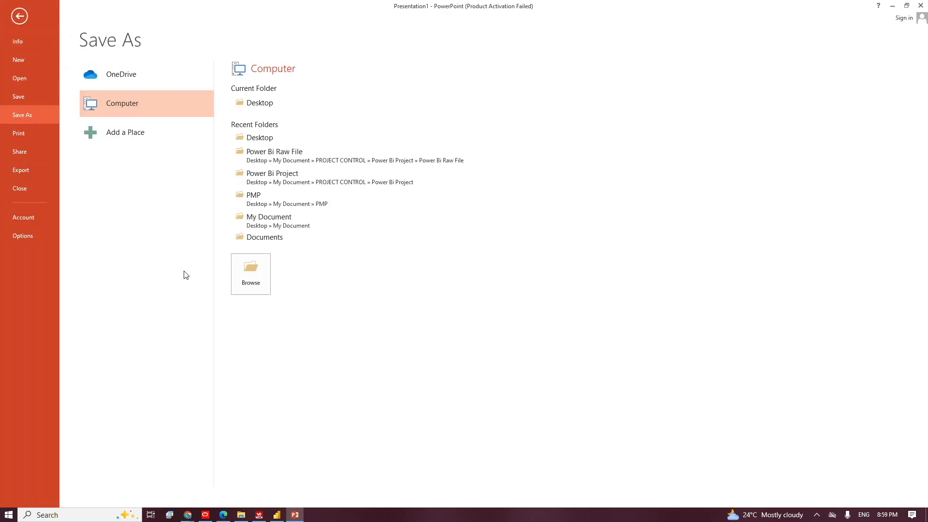
pyautogui.click(258, 283)
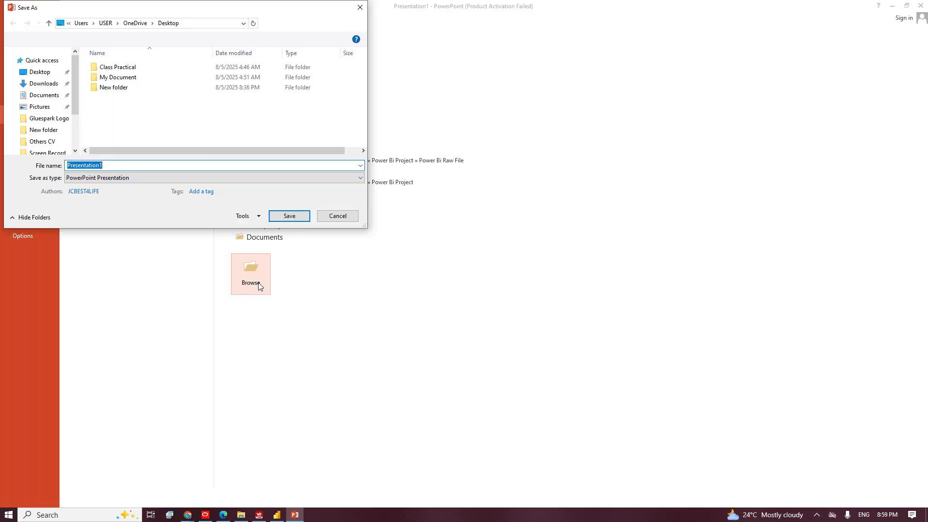
pyautogui.click(114, 177)
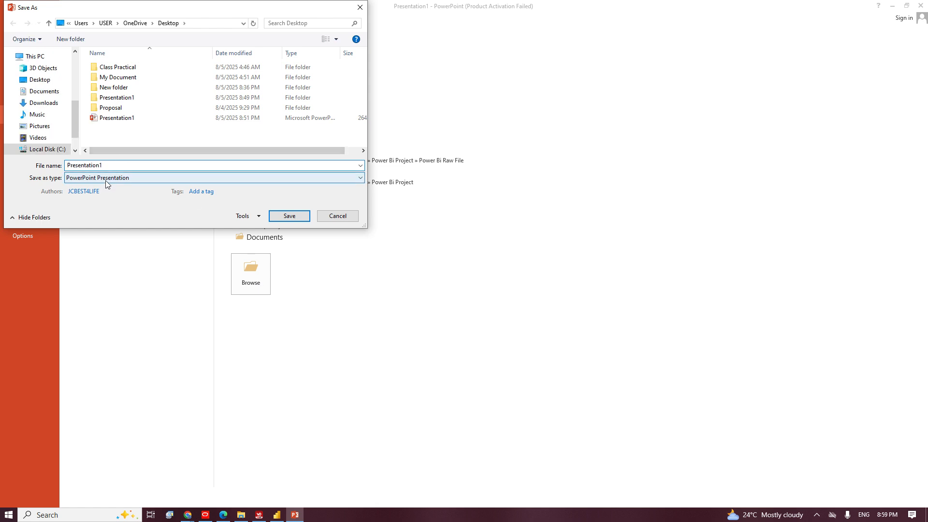
pyautogui.click(107, 318)
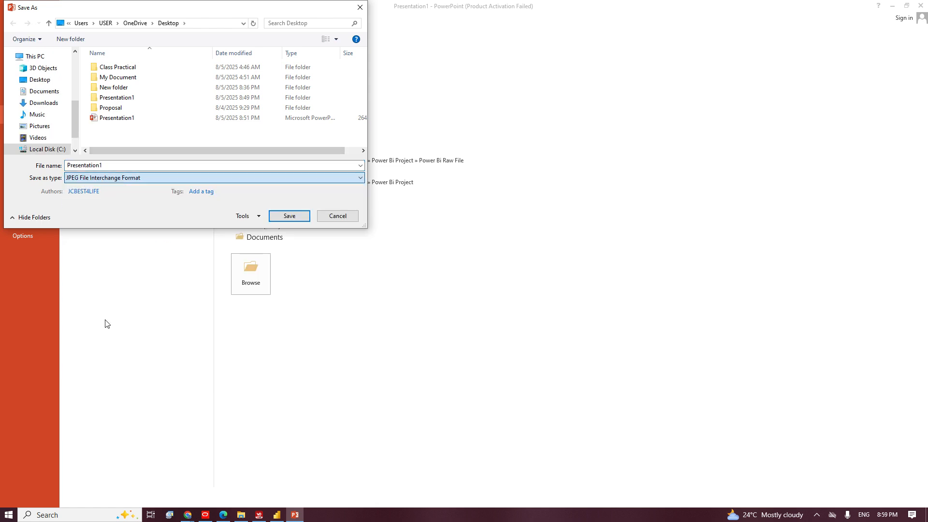
pyautogui.click(288, 216)
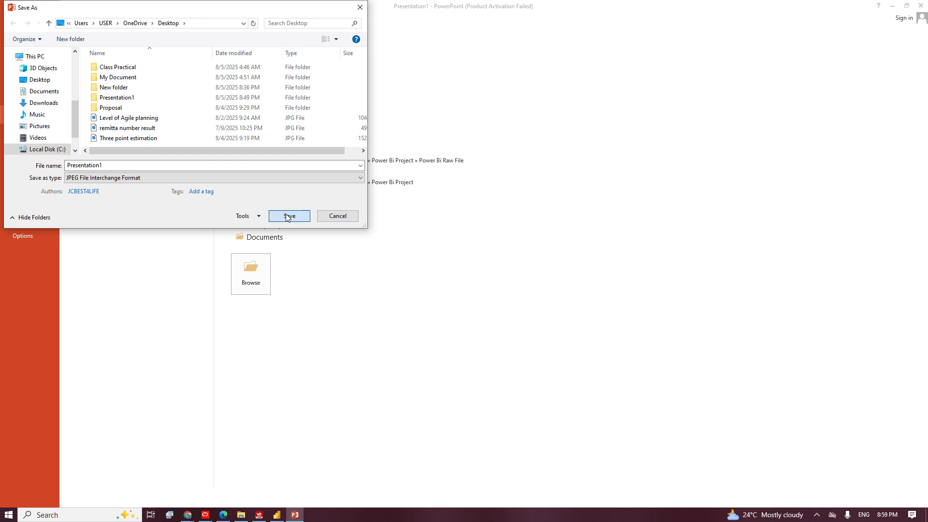
pyautogui.click(288, 217)
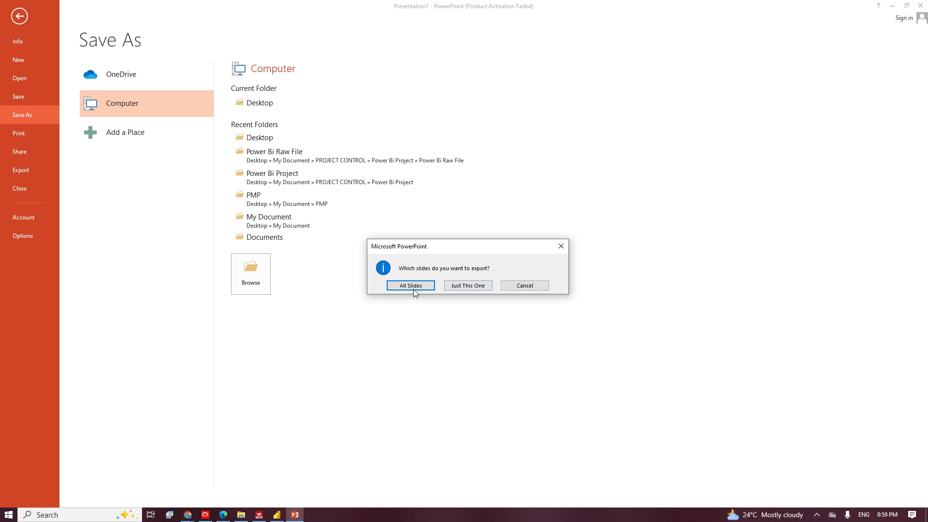
pyautogui.click(411, 286)
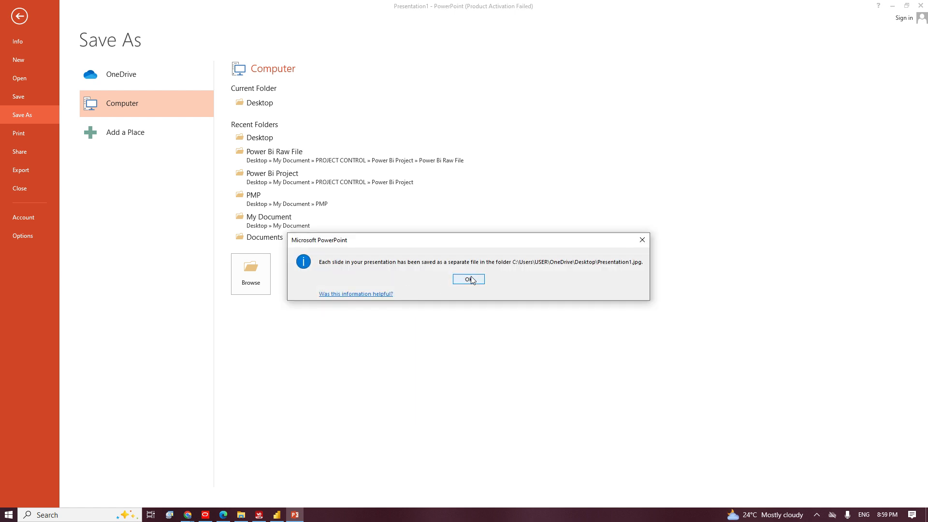
pyautogui.click(469, 280)
# Dismiss the Office activation wizard and switch back to Power BI Desktop.
pyautogui.click(918, 5)
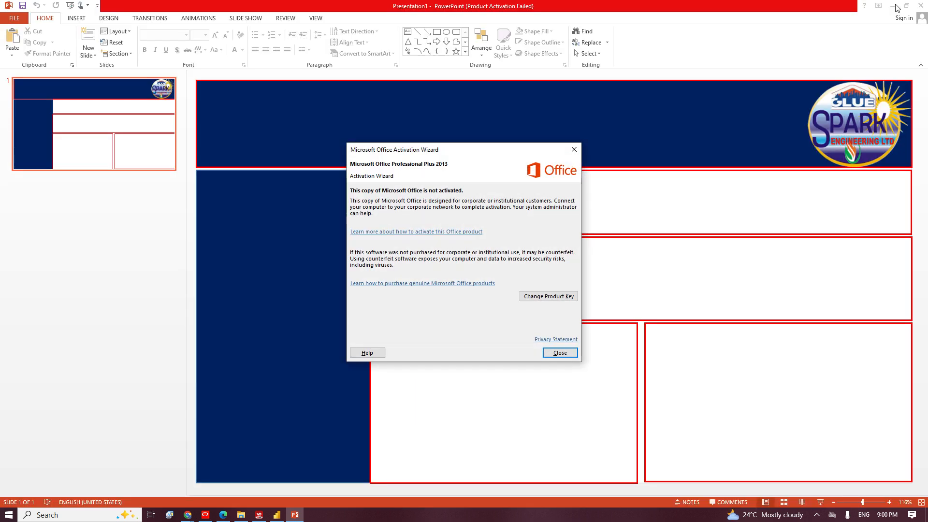
pyautogui.click(573, 149)
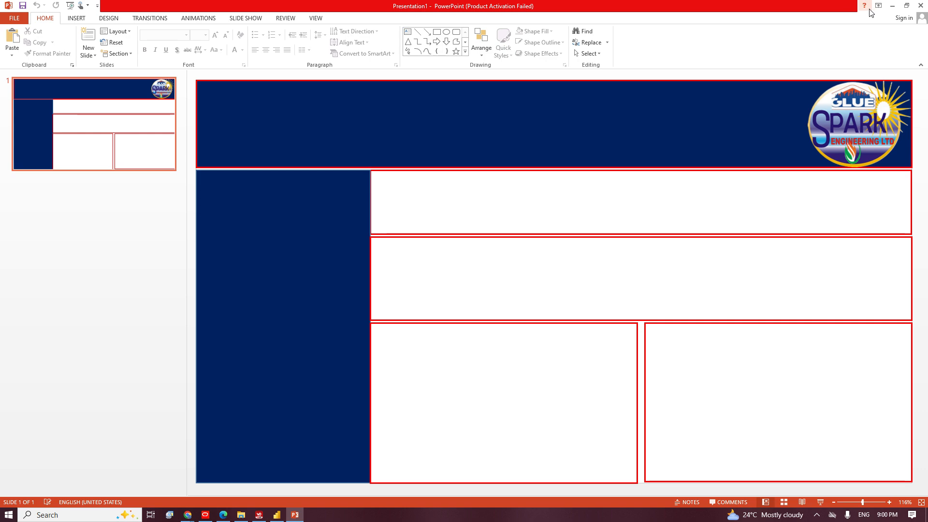
pyautogui.click(893, 7)
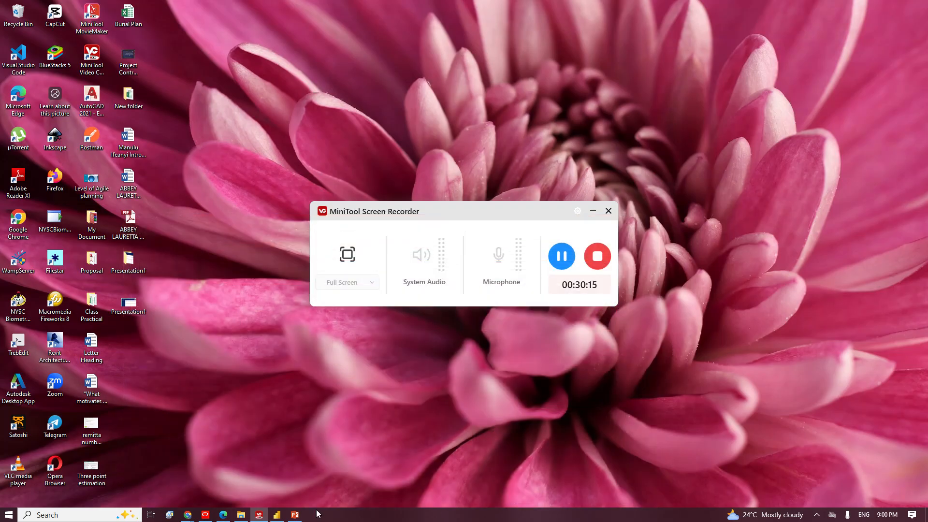
pyautogui.click(277, 515)
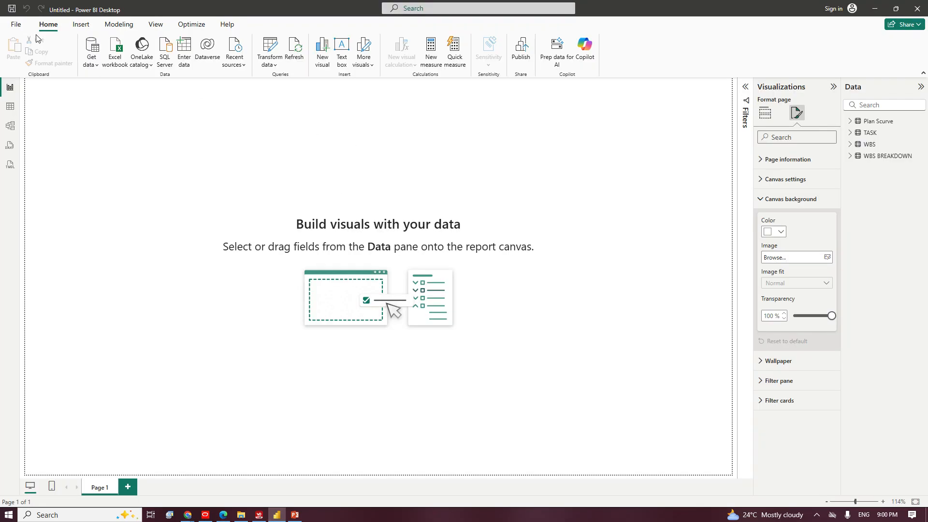
# Use Slide1.JPG from the Desktop's Presentation1 folder as the canvas background image and set its transparency to 0%.
pyautogui.click(807, 257)
pyautogui.click(45, 104)
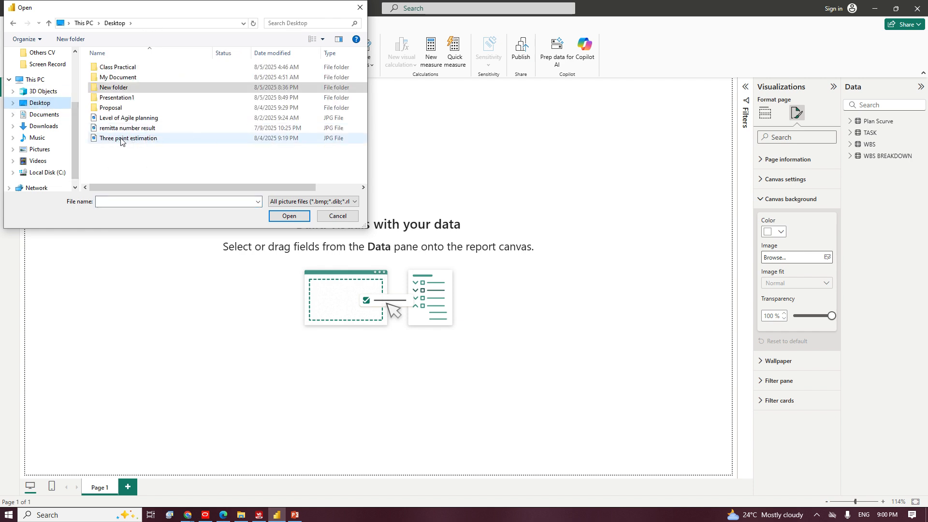
pyautogui.doubleClick(111, 99)
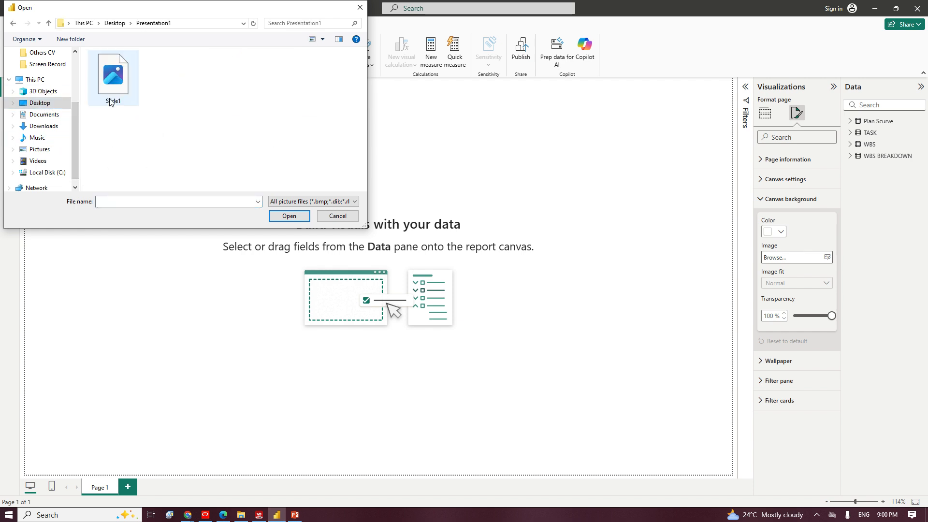
pyautogui.doubleClick(117, 89)
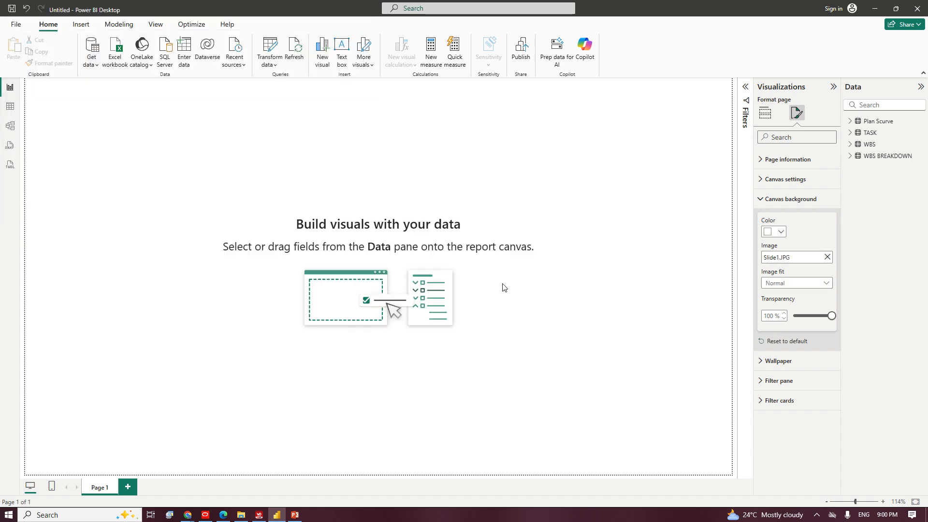
pyautogui.moveTo(830, 317); pyautogui.dragTo(775, 322)
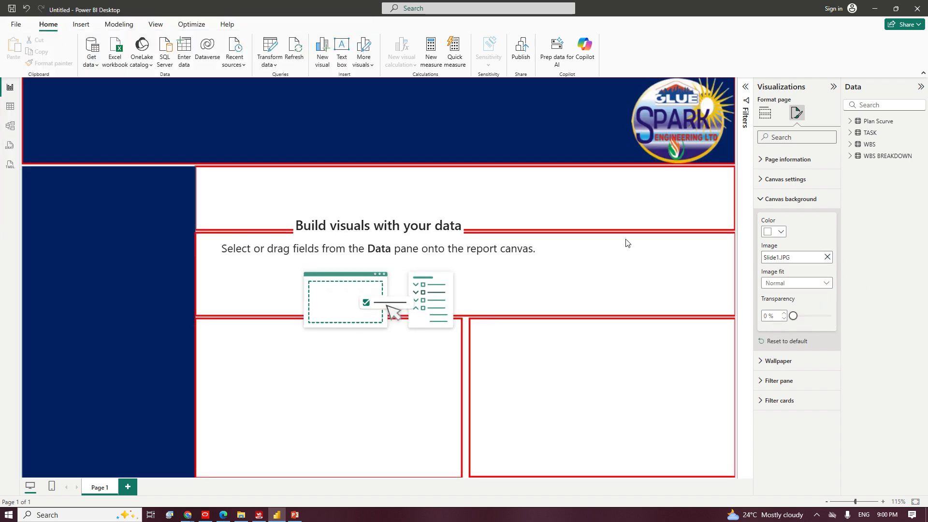
# Insert a new card visual on Page 1 and resize it into a wide, short box inside the blue header band.
pyautogui.click(765, 113)
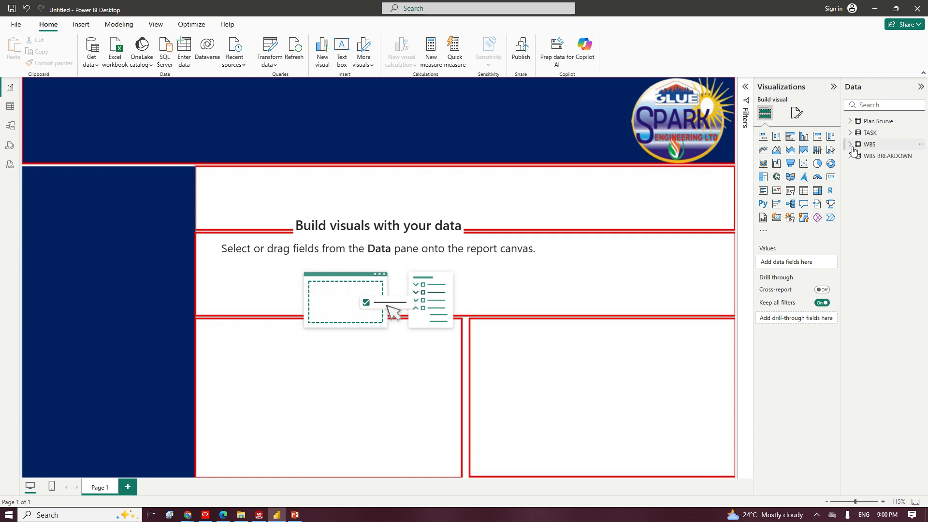
pyautogui.click(850, 122)
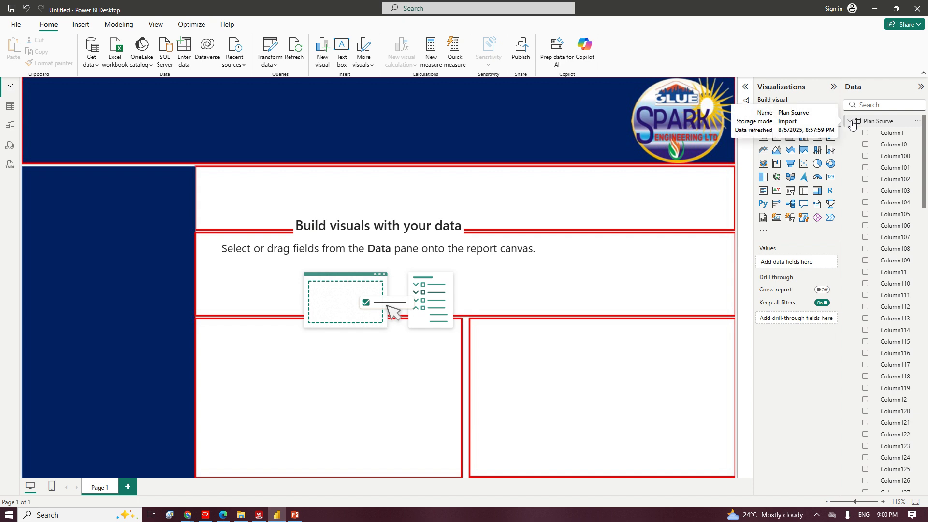
pyautogui.click(850, 121)
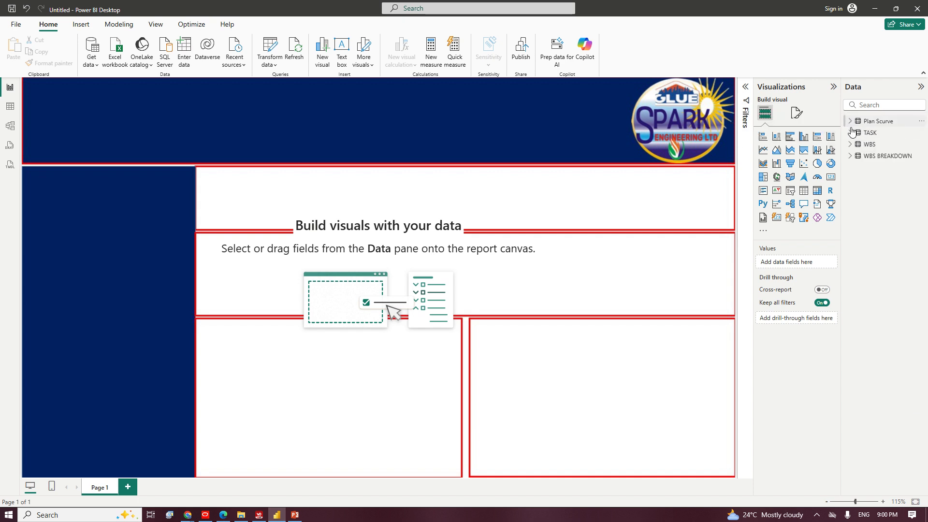
pyautogui.click(851, 133)
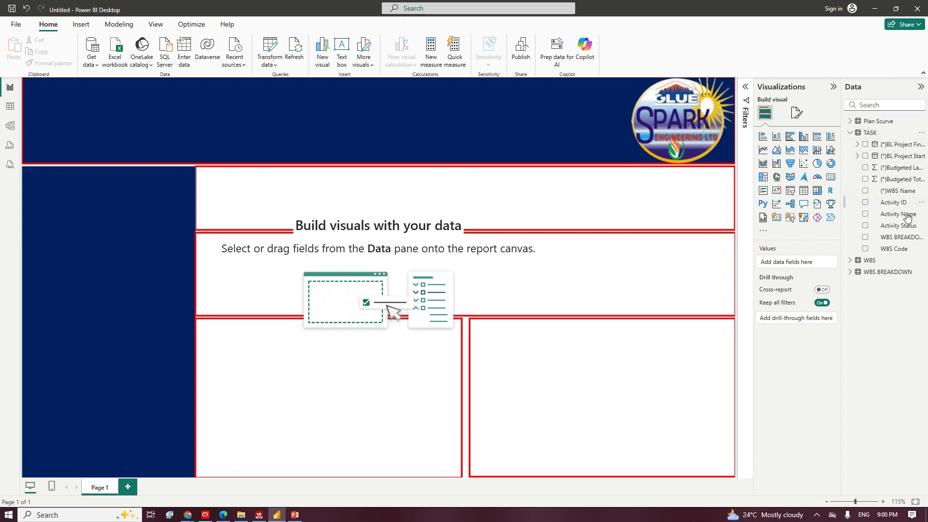
pyautogui.click(777, 218)
pyautogui.moveTo(137, 164); pyautogui.dragTo(226, 173)
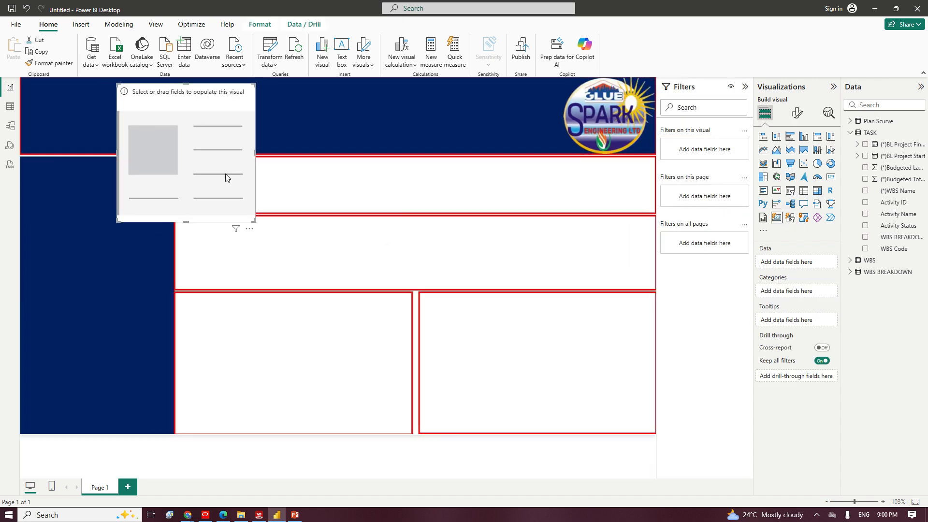
pyautogui.moveTo(188, 220); pyautogui.dragTo(188, 134)
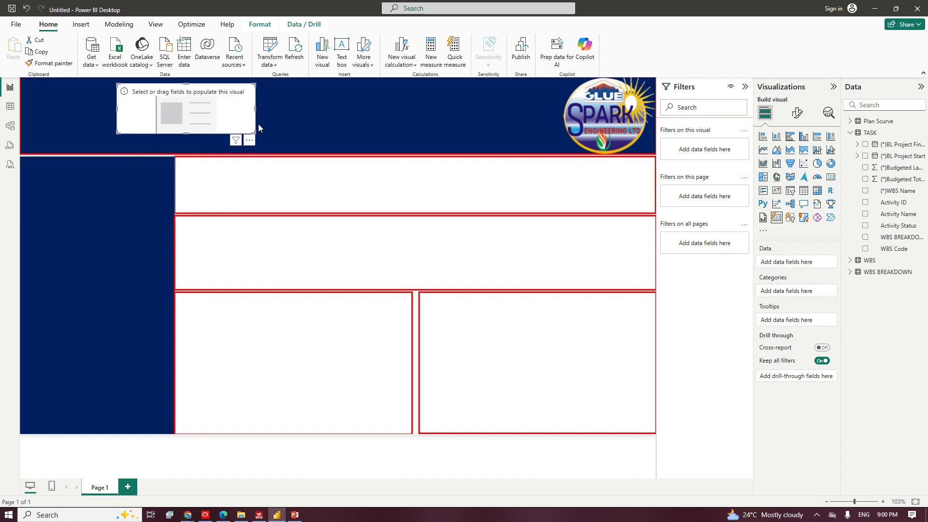
pyautogui.moveTo(255, 110); pyautogui.dragTo(236, 128)
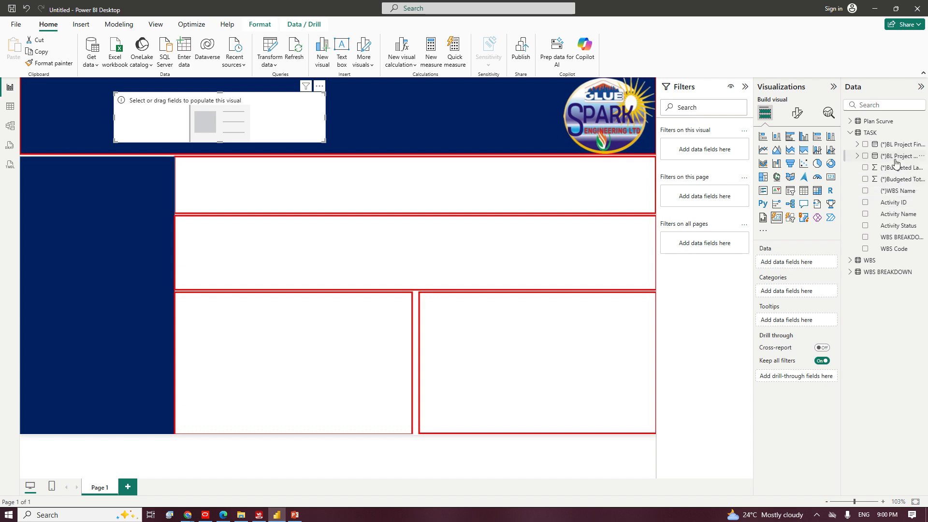
# Try showing the TASK fields (*)BL Project Start and (*)BL Project Finish in the card, and remove both fields again.
pyautogui.moveTo(895, 158); pyautogui.dragTo(802, 265)
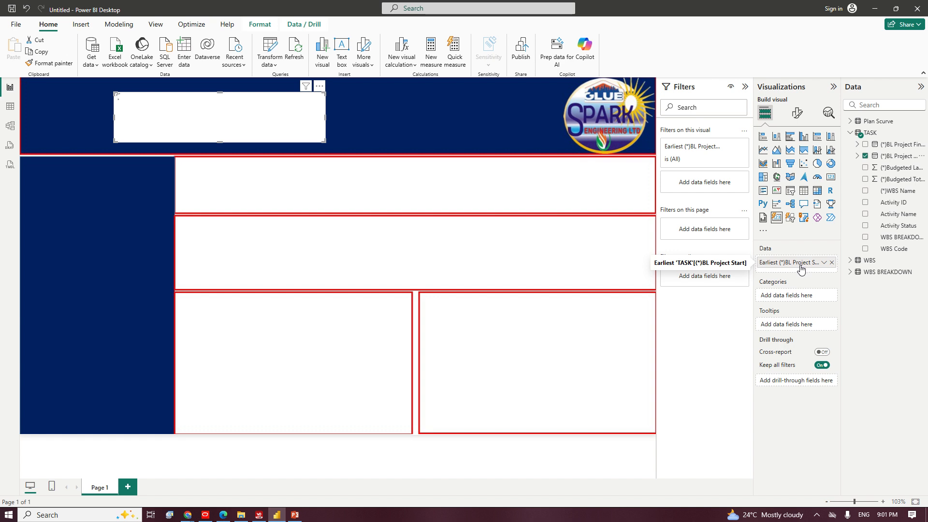
pyautogui.click(831, 263)
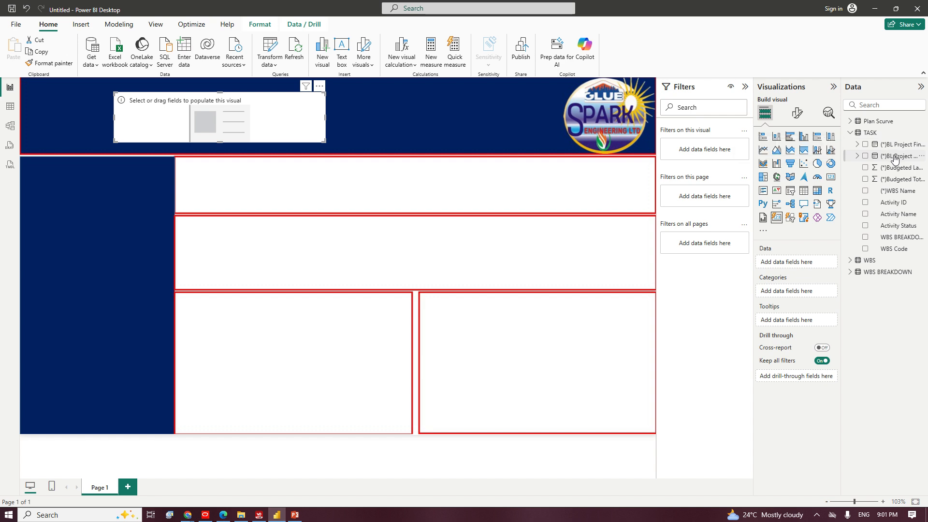
pyautogui.moveTo(855, 156); pyautogui.dragTo(805, 263)
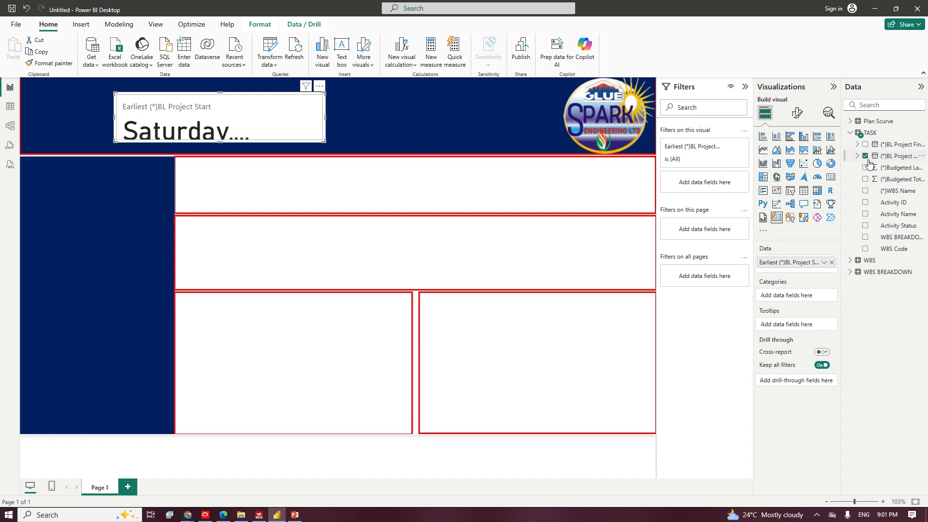
pyautogui.moveTo(891, 148); pyautogui.dragTo(812, 268)
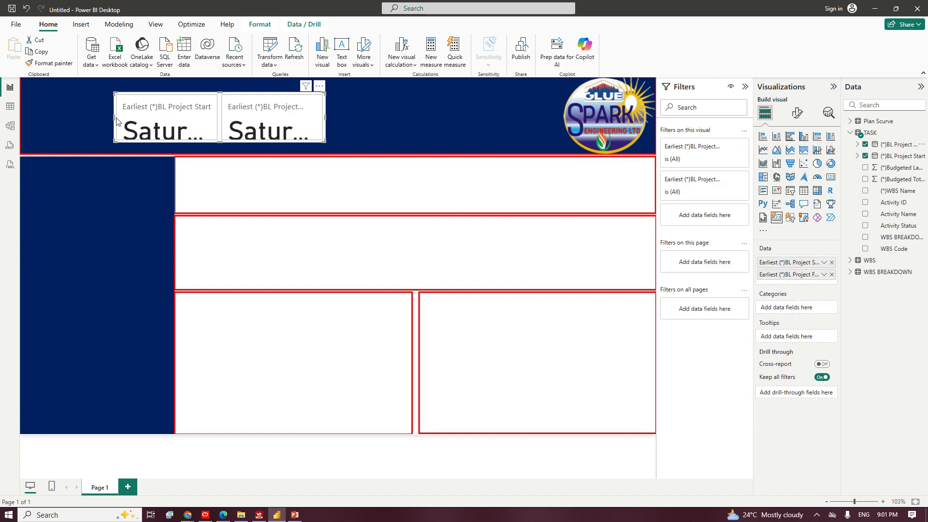
pyautogui.moveTo(113, 116); pyautogui.dragTo(88, 117)
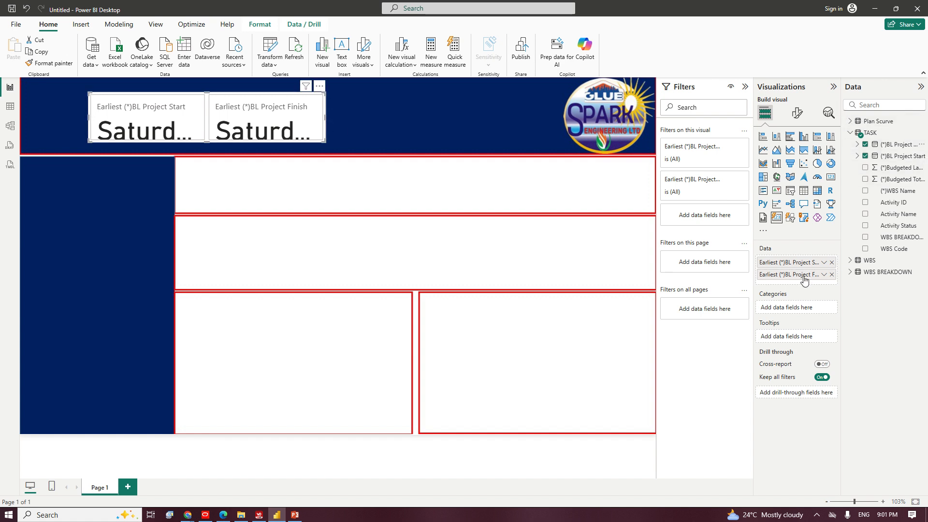
pyautogui.click(831, 263)
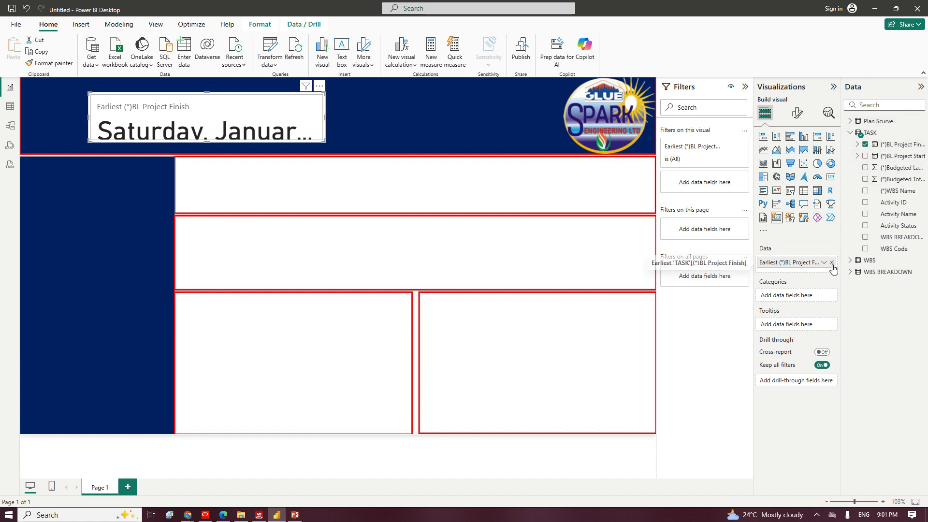
pyautogui.click(831, 262)
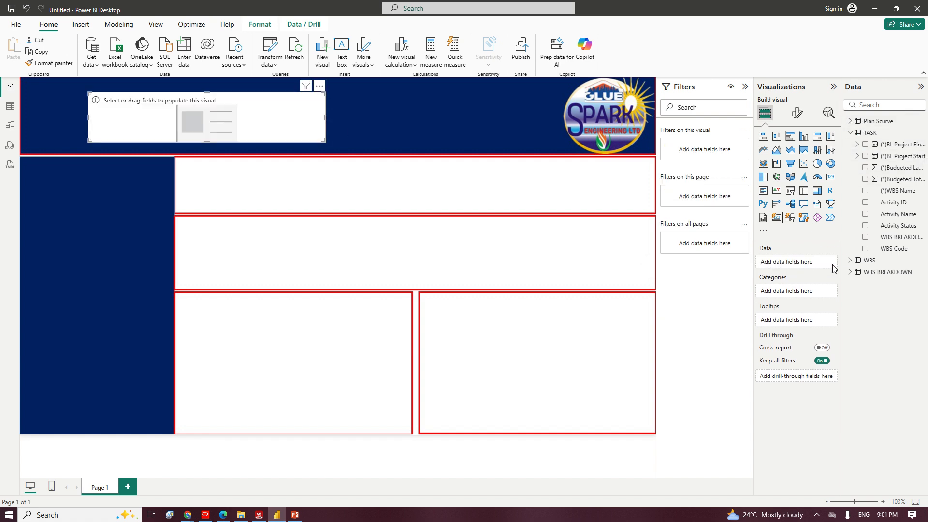
# Add (*)Budgeted Labor Units(h) from the TASK table to the empty card and narrow the card around its content.
pyautogui.click(851, 135)
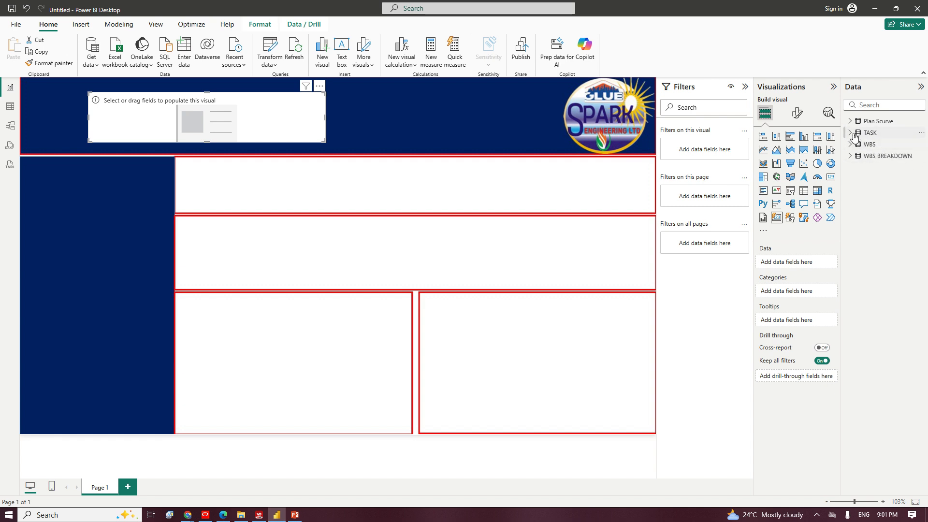
pyautogui.click(853, 136)
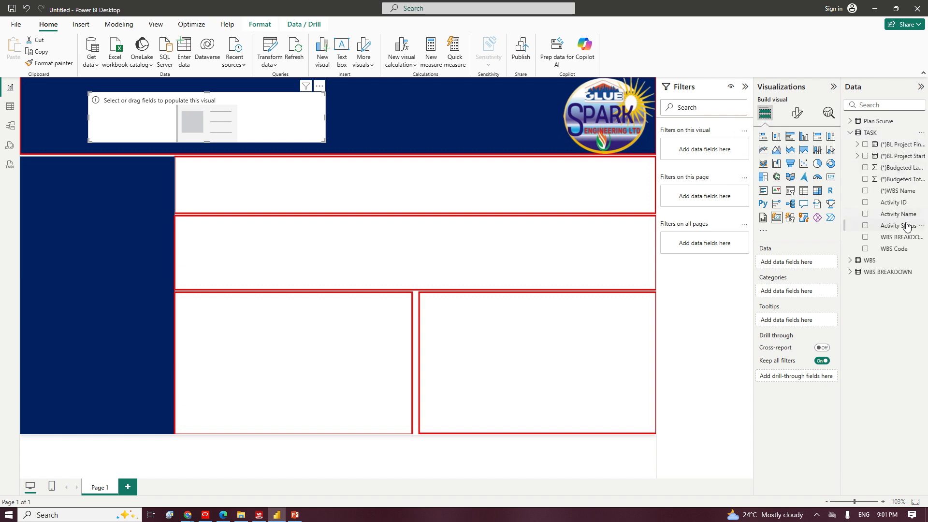
pyautogui.moveTo(902, 170); pyautogui.dragTo(815, 265)
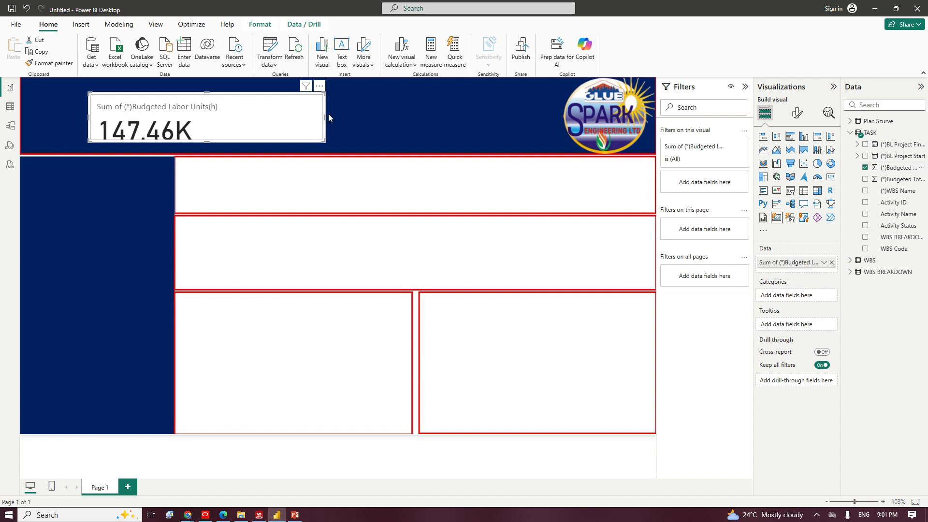
pyautogui.moveTo(324, 117); pyautogui.dragTo(253, 119)
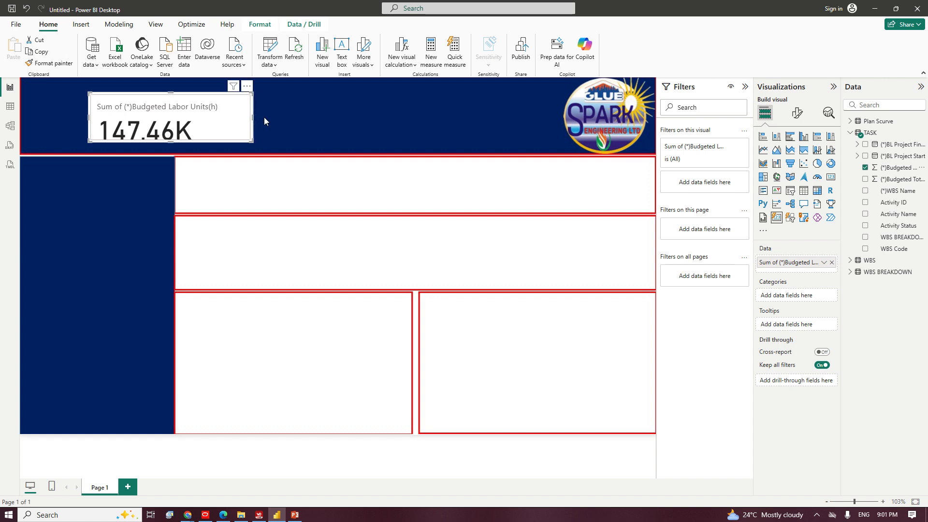
# Duplicate the labor units card beside the original and replace the copy's data field with (*)Budgeted Total Cost($) from TASK.
pyautogui.hotkey('ctrl', 'c')
pyautogui.hotkey('ctrl', 'v')
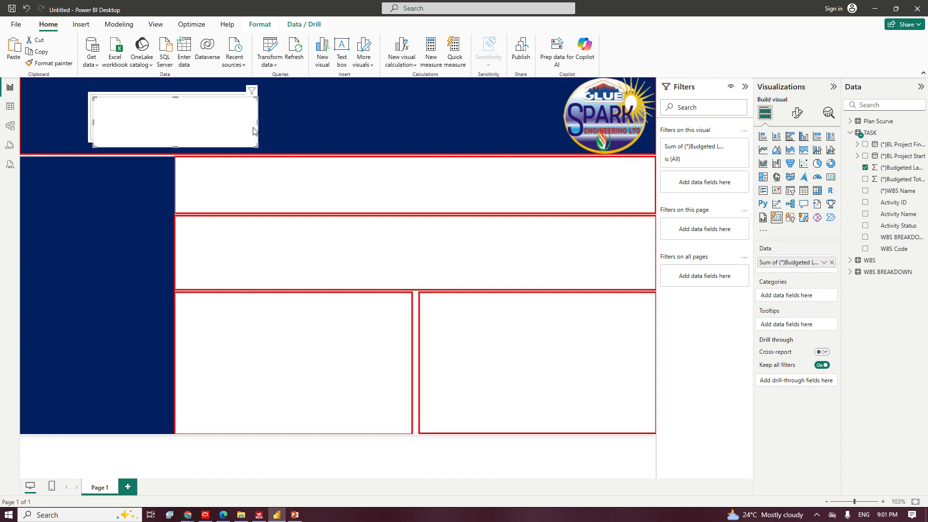
pyautogui.moveTo(200, 123); pyautogui.dragTo(376, 121)
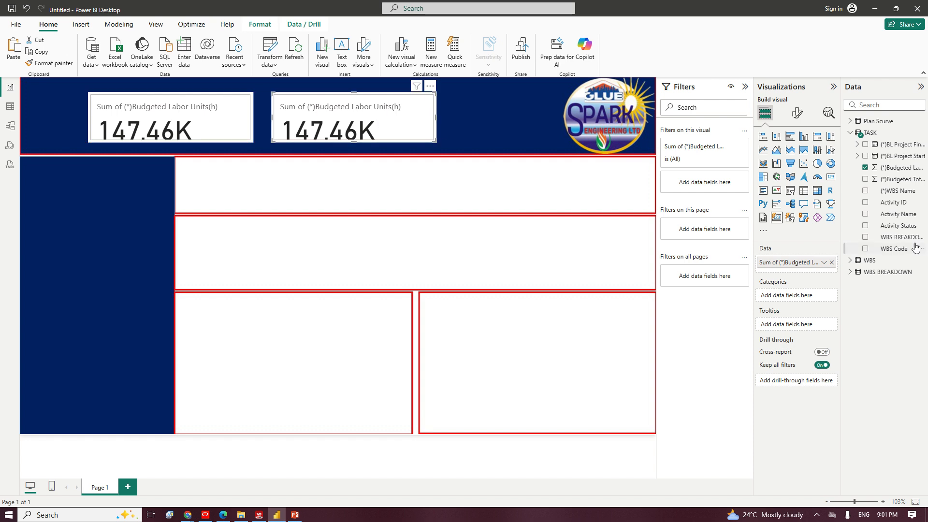
pyautogui.click(832, 263)
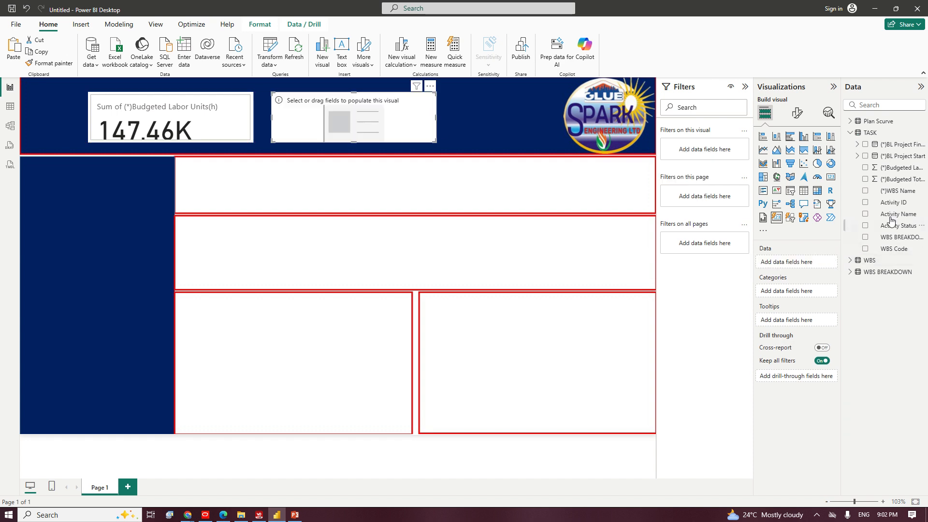
pyautogui.moveTo(897, 179); pyautogui.dragTo(819, 264)
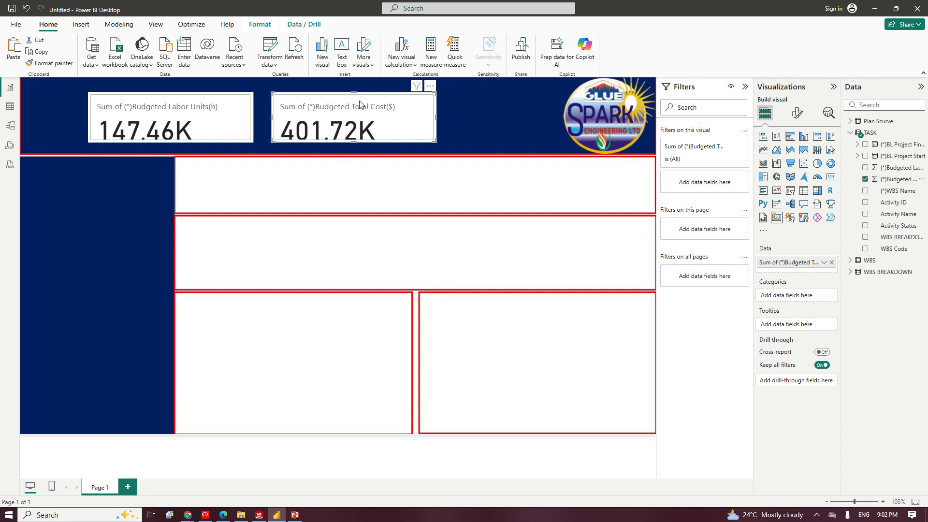
# Reposition both header cards, with Budgeted Labor Units at the left end and Budgeted Total Cost nearer the logo.
pyautogui.click(207, 119)
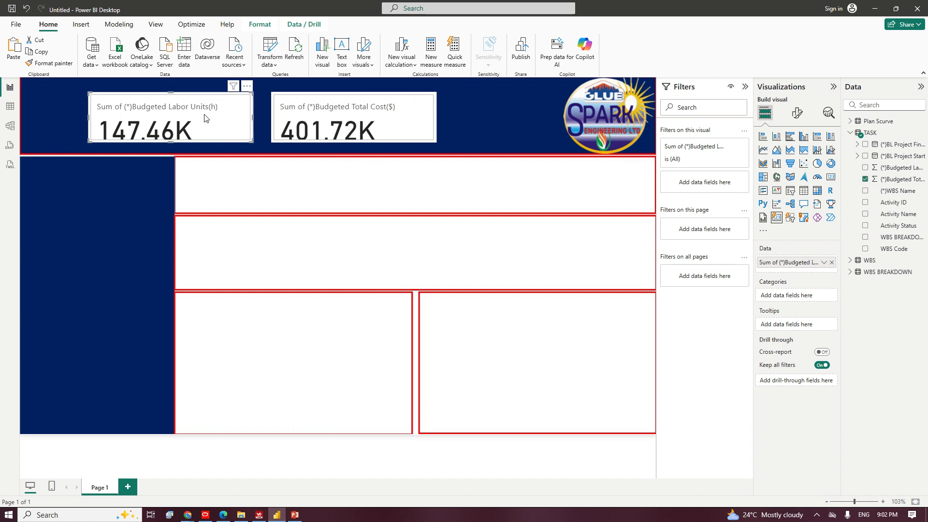
pyautogui.moveTo(207, 119); pyautogui.dragTo(140, 109)
pyautogui.moveTo(323, 113); pyautogui.dragTo(347, 111)
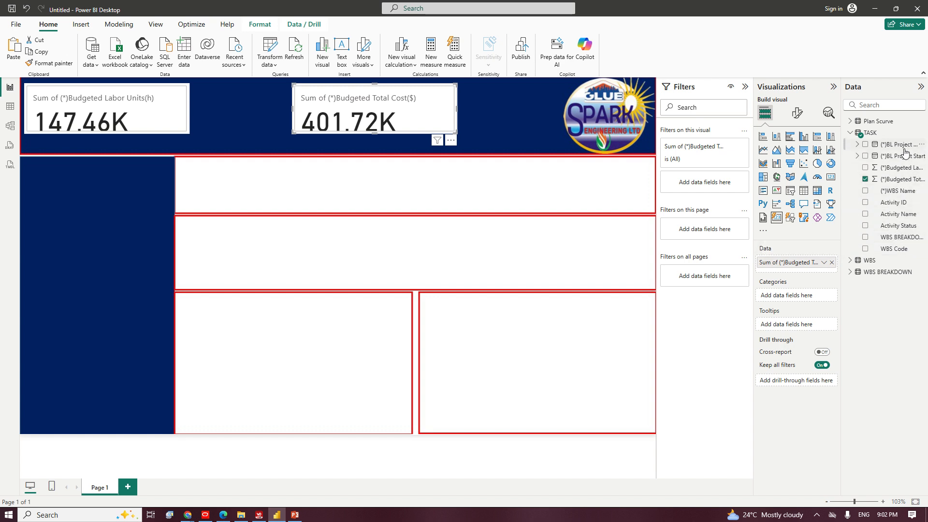
# Collapse the TASK field list and switch to the SSP project's resource assignments in Primavera P6.
pyautogui.click(848, 135)
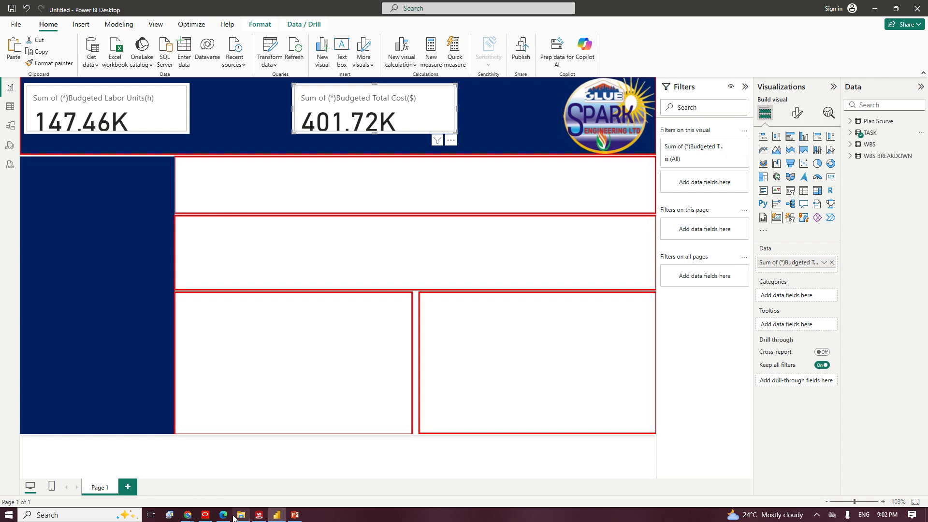
pyautogui.click(207, 516)
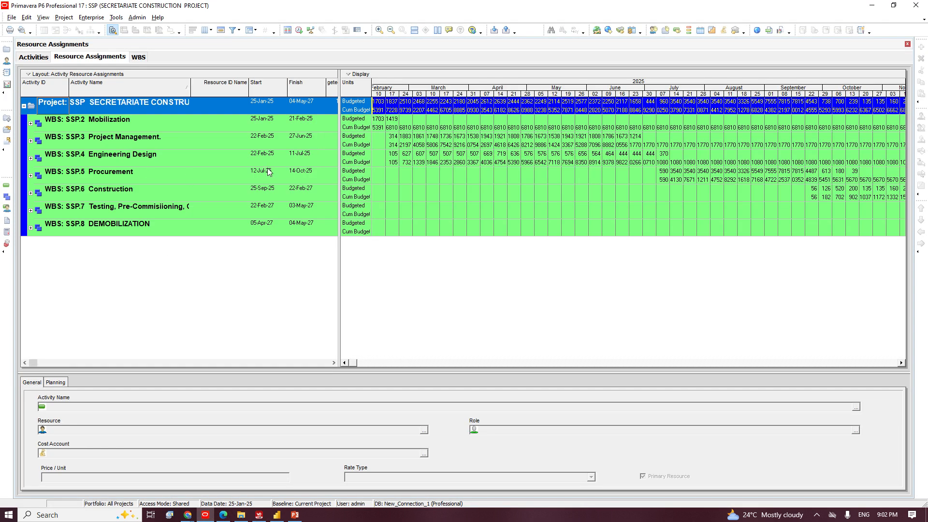
# From the Activities view, set up a Spreadsheet (XLSX) export of Activities for project SSP.
pyautogui.click(30, 57)
pyautogui.click(12, 19)
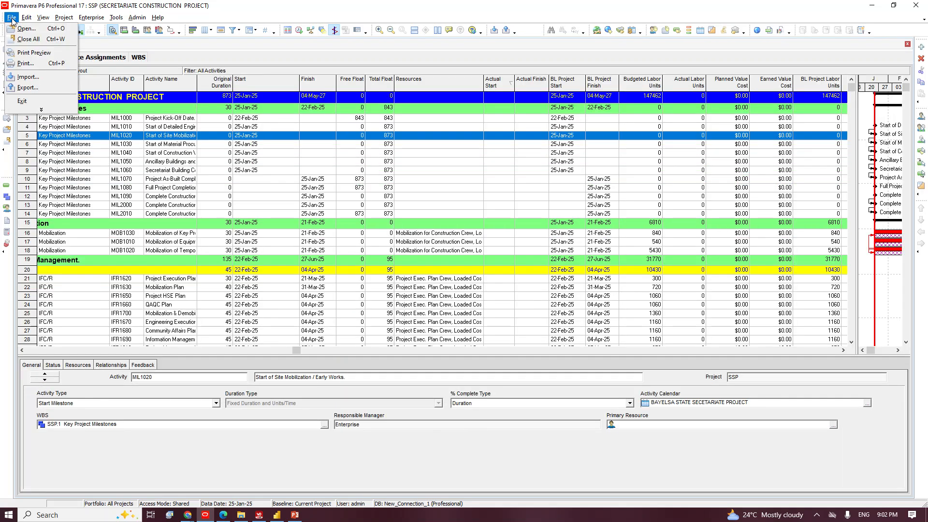
pyautogui.click(23, 90)
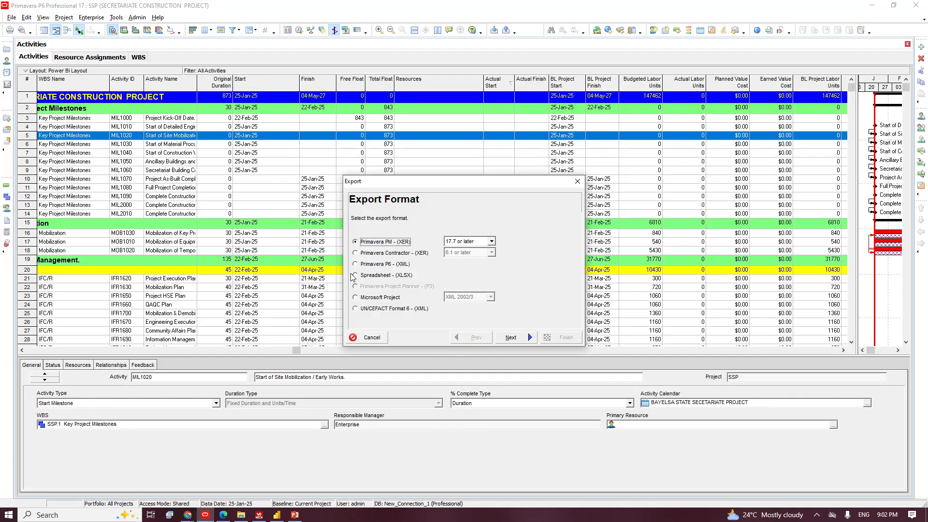
pyautogui.click(379, 275)
pyautogui.click(512, 333)
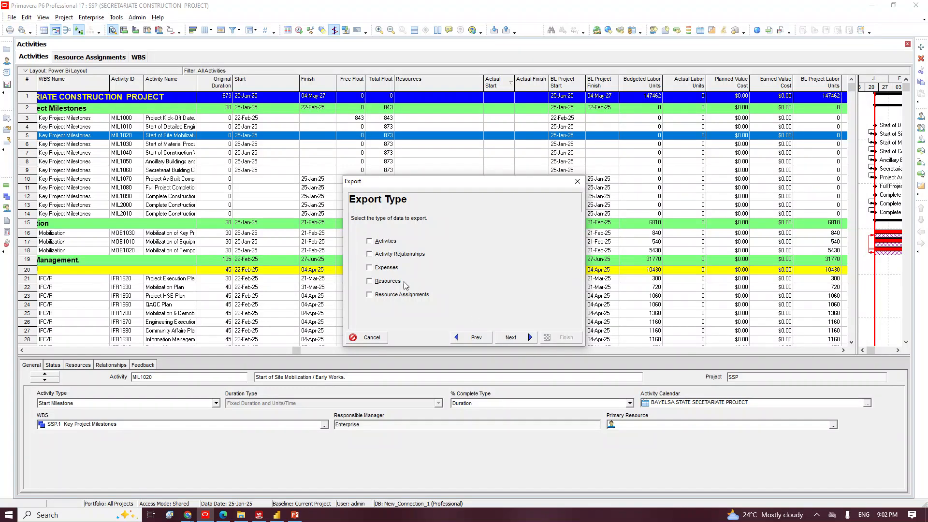
pyautogui.click(509, 337)
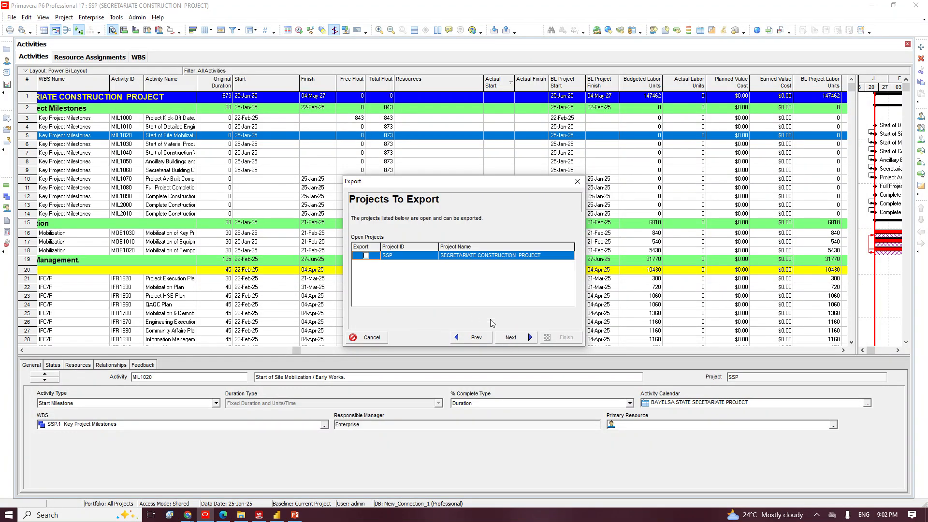
pyautogui.click(366, 255)
pyautogui.click(521, 338)
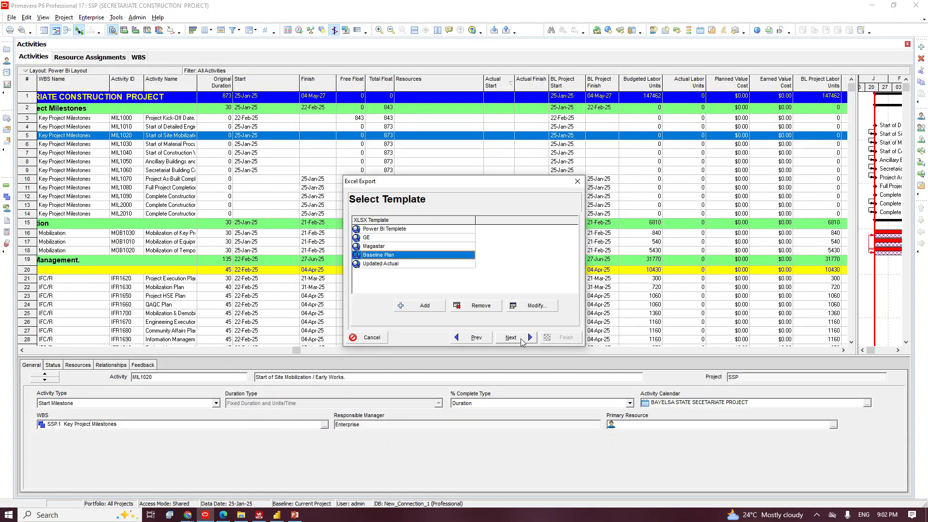
# Modify the Updated Actual export template so WBS Code and WBS Name are the first two selected columns.
pyautogui.click(381, 263)
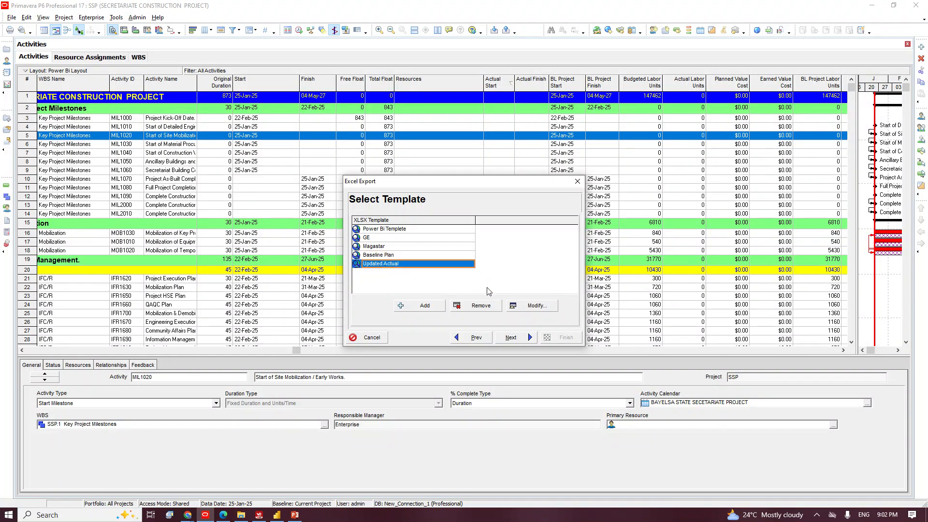
pyautogui.click(533, 309)
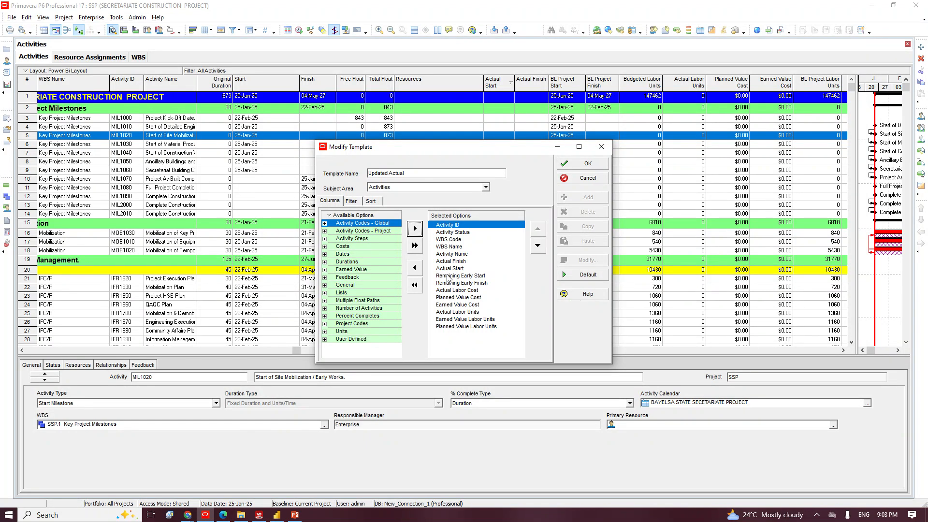
pyautogui.click(441, 240)
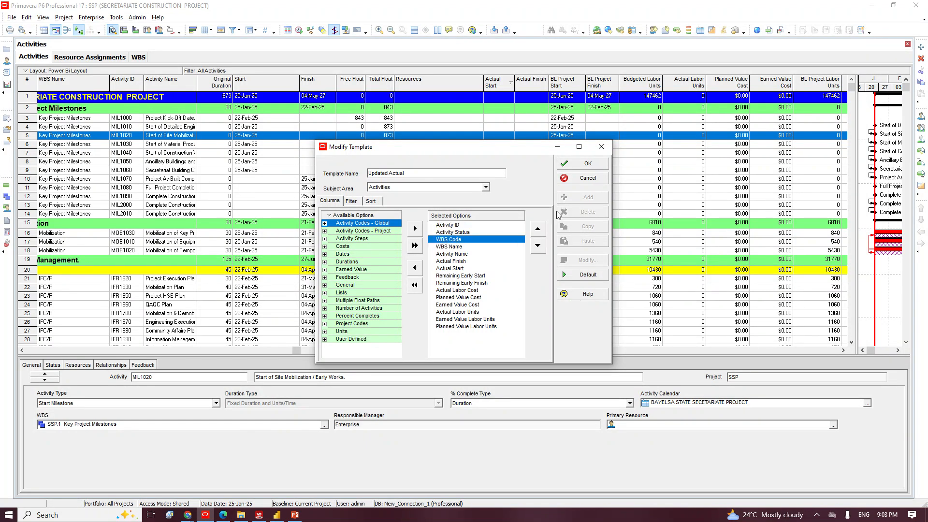
pyautogui.click(537, 229)
pyautogui.click(537, 229)
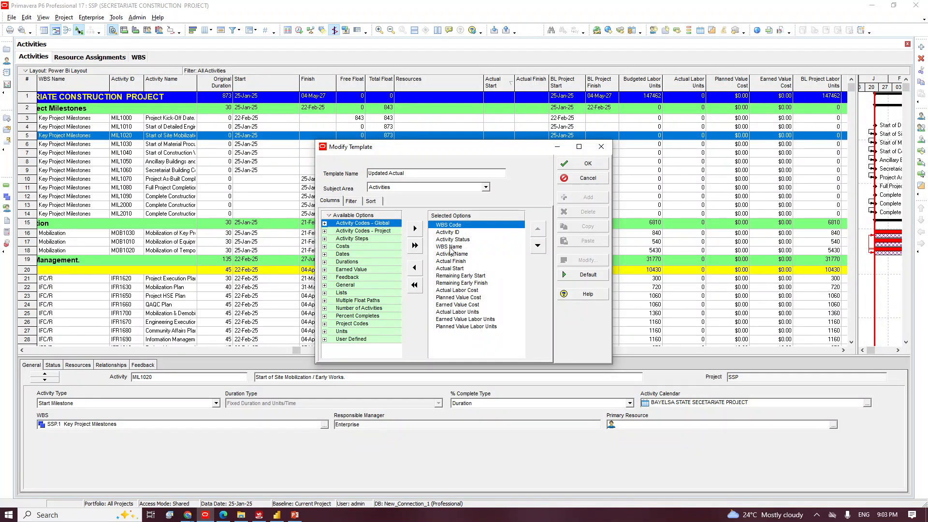
pyautogui.click(454, 247)
pyautogui.click(538, 228)
pyautogui.click(537, 229)
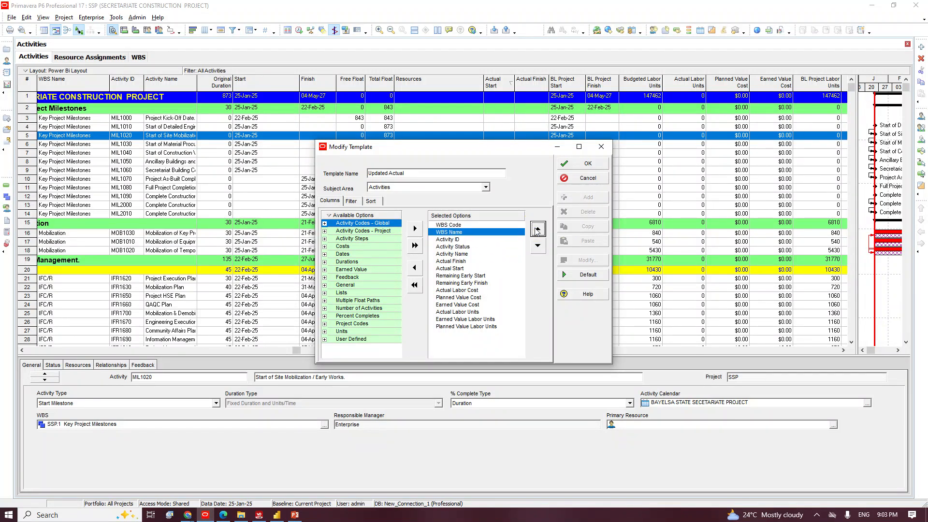
# Remove Activity Name from the Updated Actual template's selected columns and save the template.
pyautogui.click(466, 249)
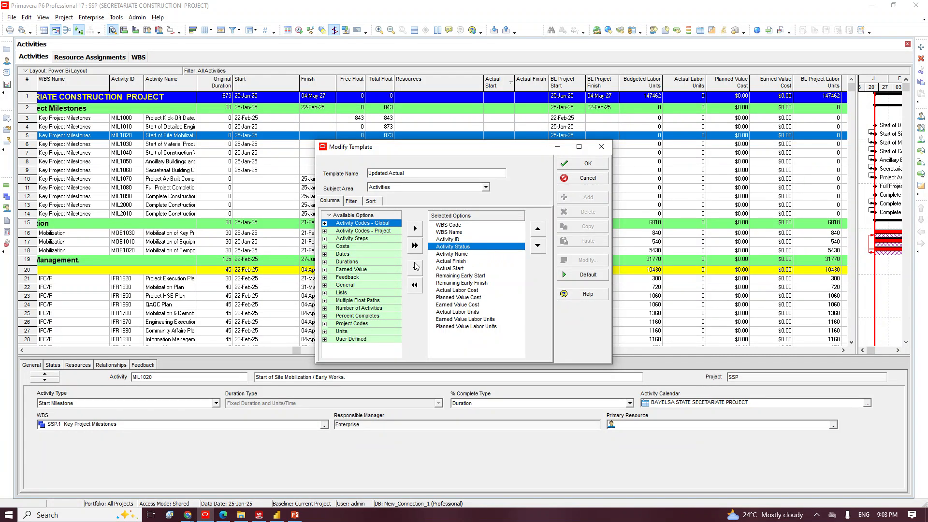
pyautogui.click(459, 254)
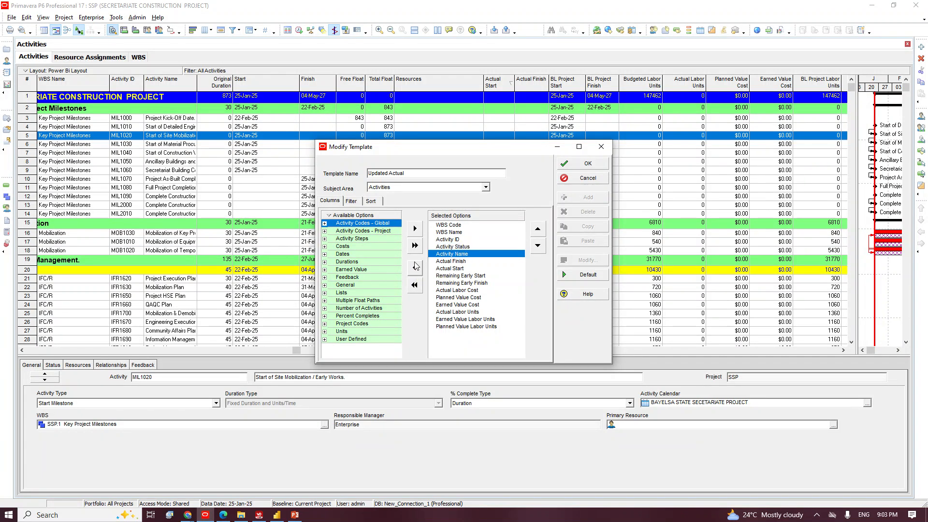
pyautogui.click(414, 268)
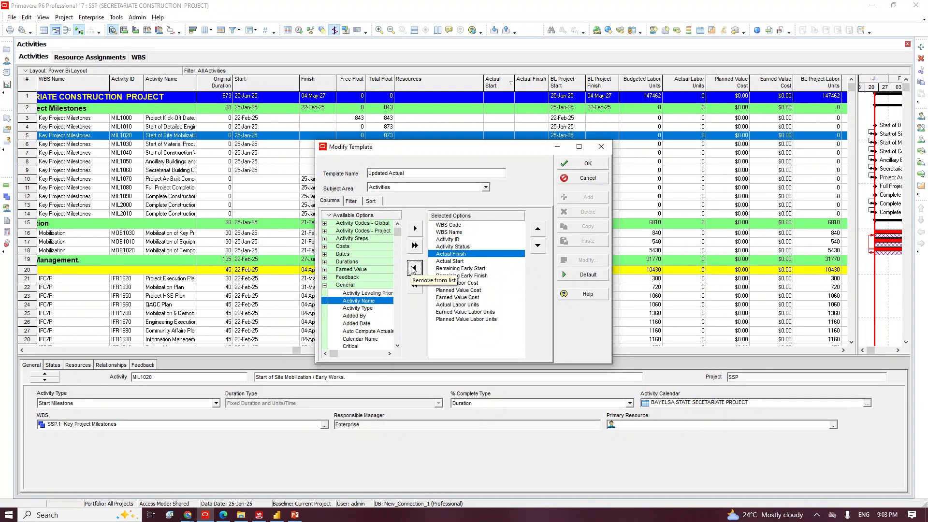
pyautogui.click(457, 261)
pyautogui.click(460, 269)
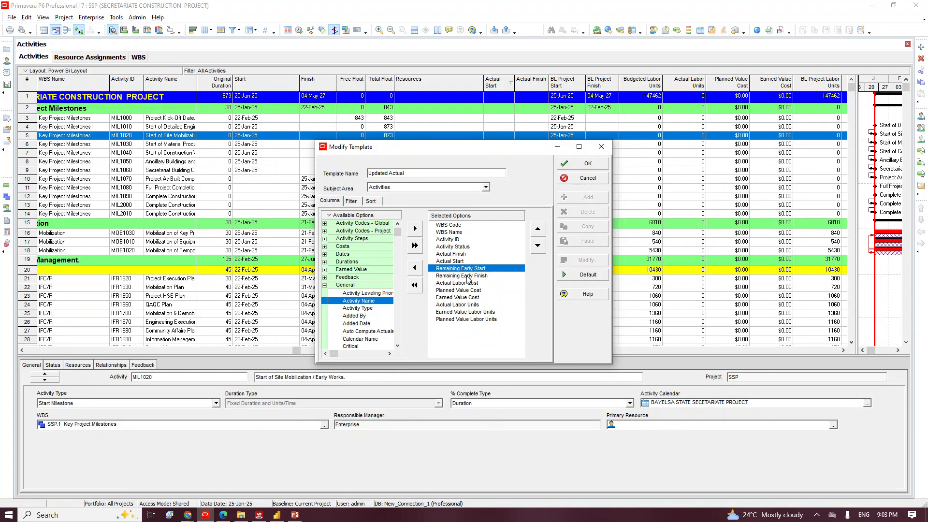
pyautogui.click(461, 275)
pyautogui.click(467, 283)
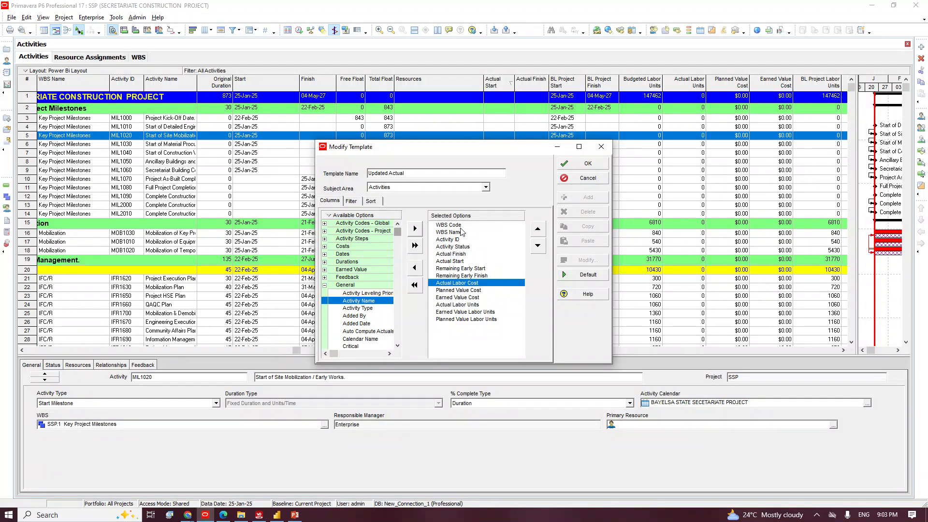
pyautogui.click(587, 165)
# Proceed with the template and rename the export file to SSP-Updated Actual.xlsx, keeping its existing folder.
pyautogui.click(512, 337)
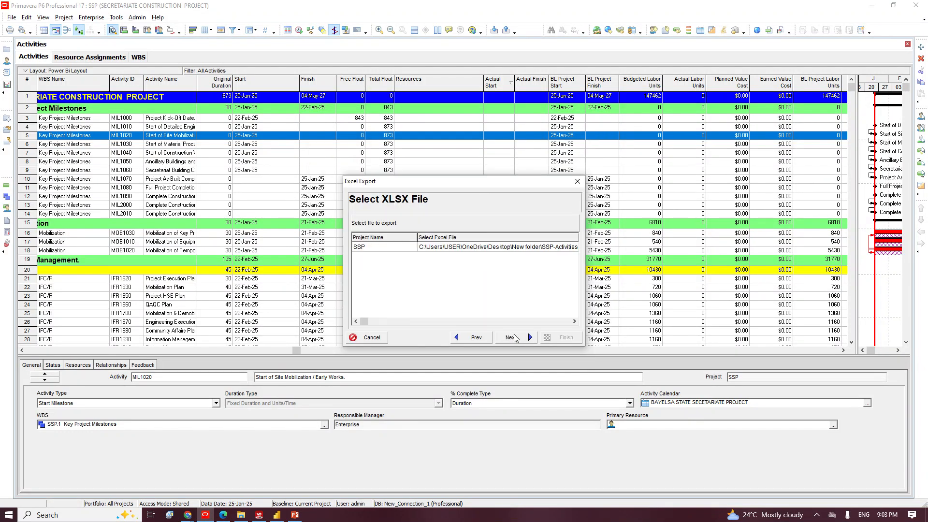
pyautogui.click(556, 250)
pyautogui.click(507, 248)
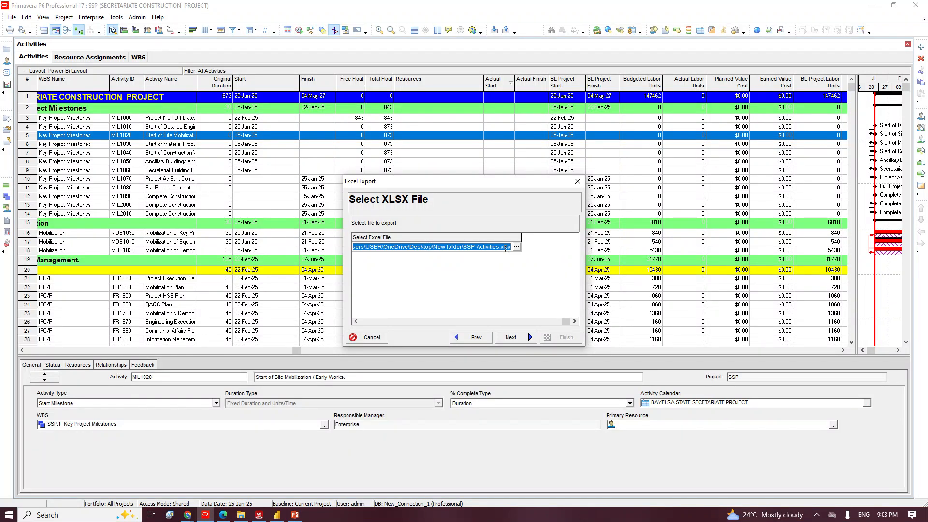
pyautogui.click(502, 248)
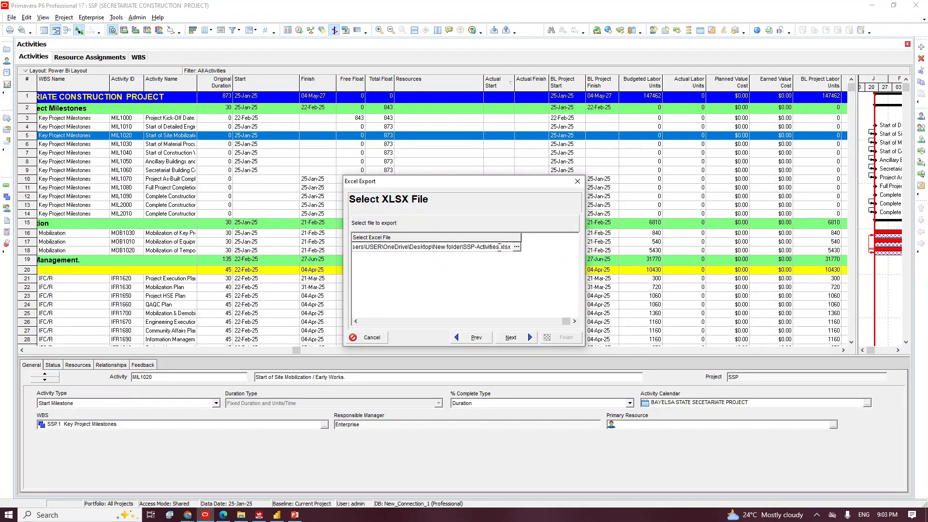
pyautogui.moveTo(500, 249); pyautogui.dragTo(485, 250)
pyautogui.write('uPDATED')
pyautogui.press('BackSpace')
pyautogui.press('BackSpace')
pyautogui.press('BackSpace')
pyautogui.press('BackSpace')
pyautogui.press('BackSpace')
pyautogui.press('BackSpace')
pyautogui.write('Updated Actu')
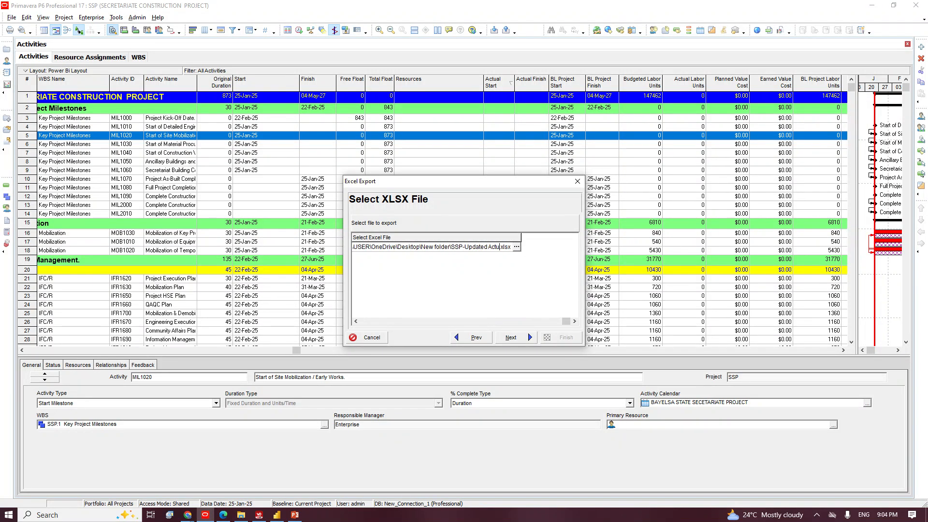
pyautogui.write('al')
# Run the spreadsheet export and dismiss the export result.
pyautogui.click(511, 337)
pyautogui.click(559, 338)
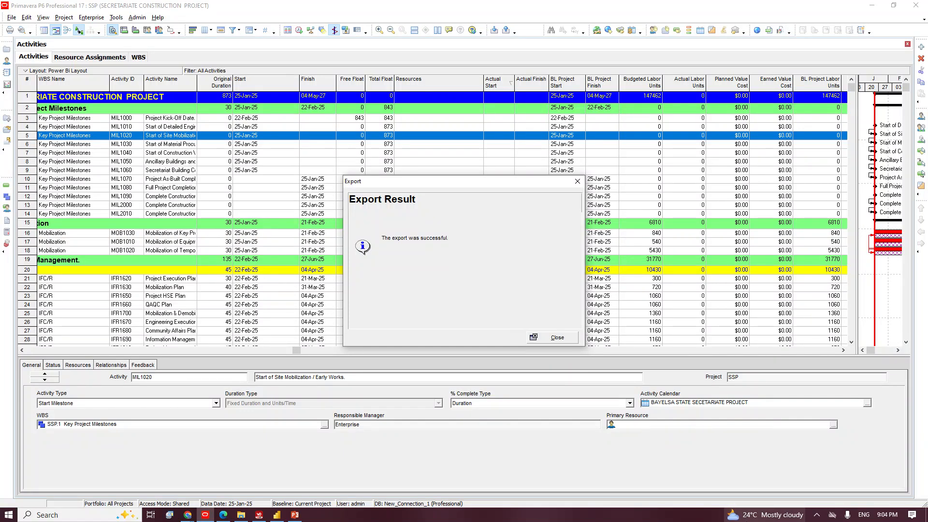
pyautogui.moveTo(744, 515)
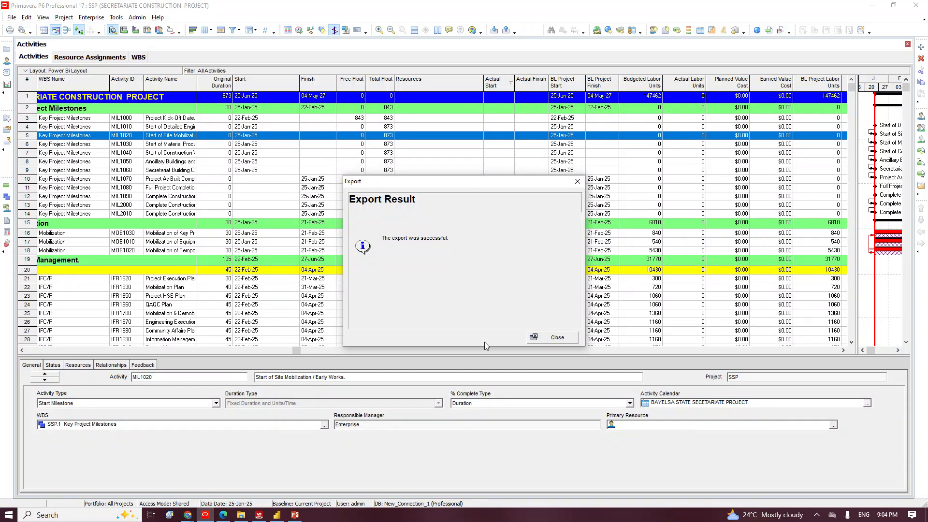
pyautogui.click(575, 183)
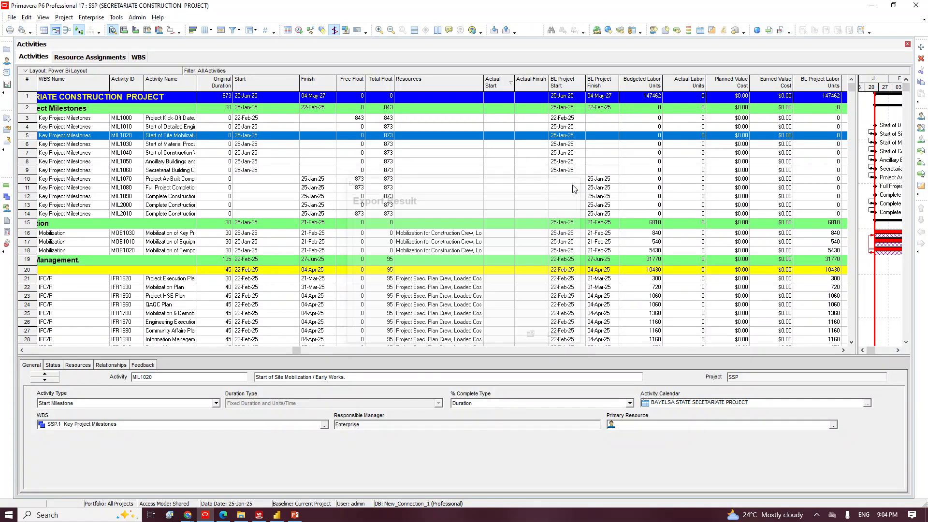
# Switch to File Explorer and open the exported SSP-Updated Actual workbook in Excel.
pyautogui.click(241, 515)
pyautogui.doubleClick(176, 79)
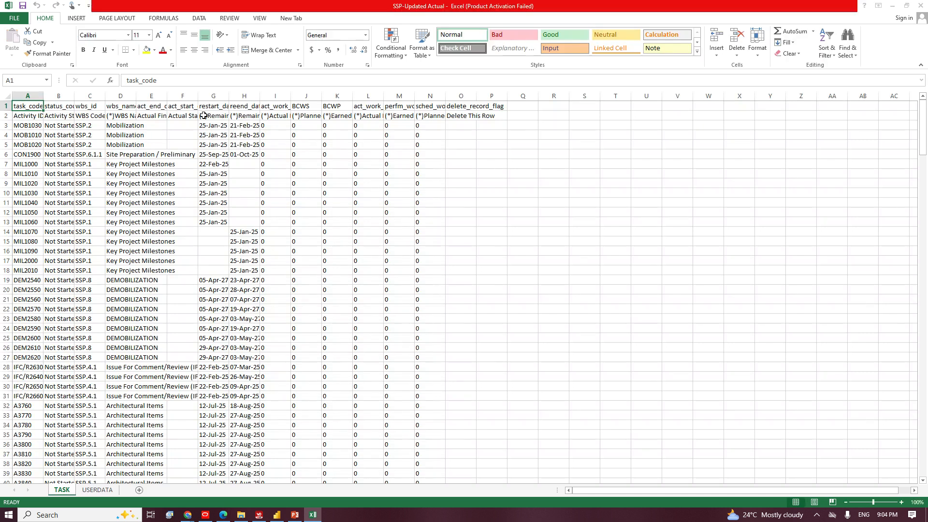
pyautogui.click(579, 146)
# Widen the narrow columns of the TASK sheet to review their headers, then save and close the workbook.
pyautogui.moveTo(44, 95); pyautogui.dragTo(75, 96)
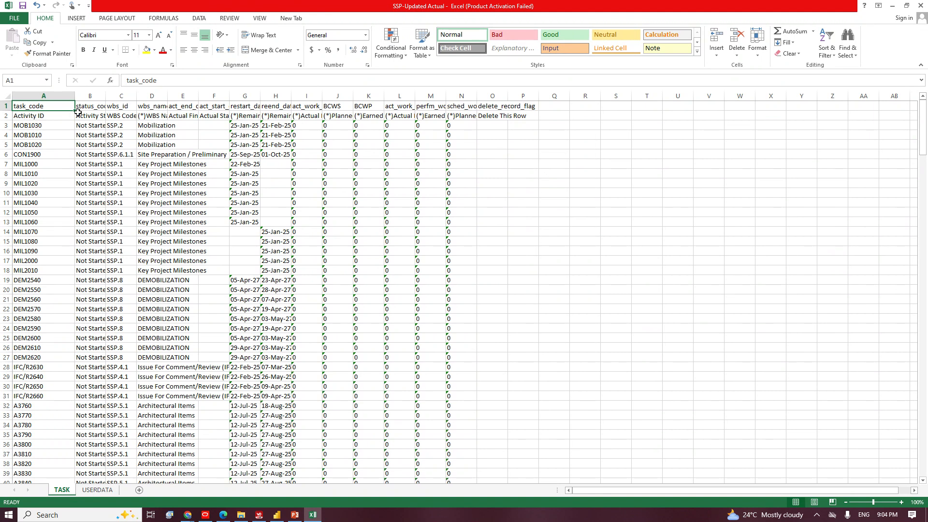
pyautogui.moveTo(105, 96); pyautogui.dragTo(149, 96)
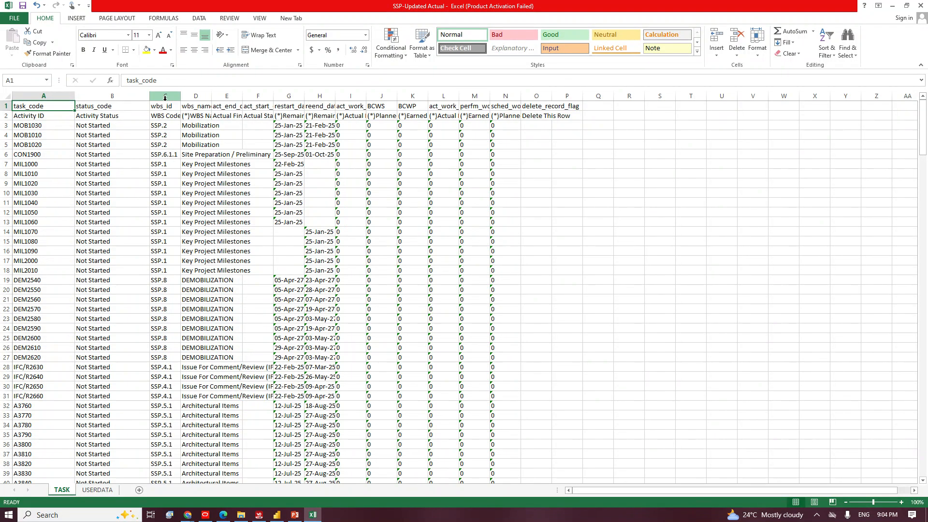
pyautogui.click(204, 95)
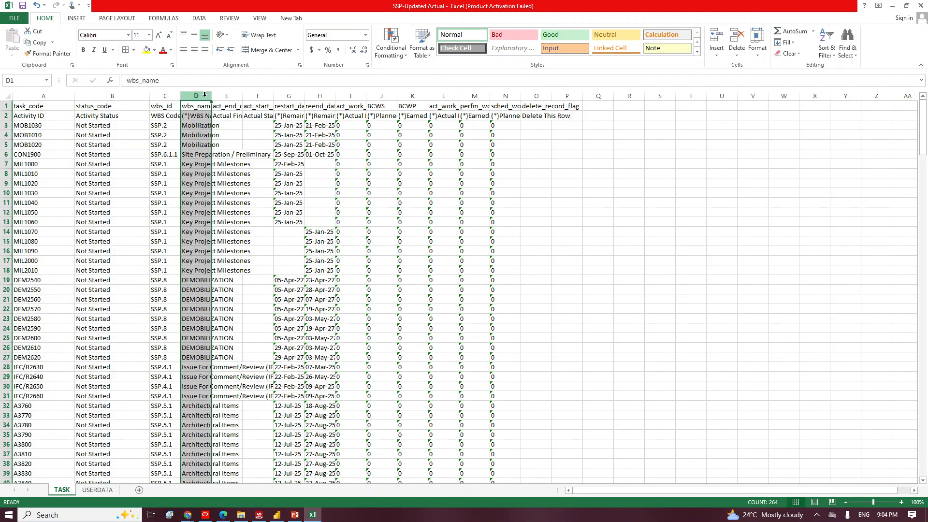
pyautogui.moveTo(244, 94); pyautogui.dragTo(269, 93)
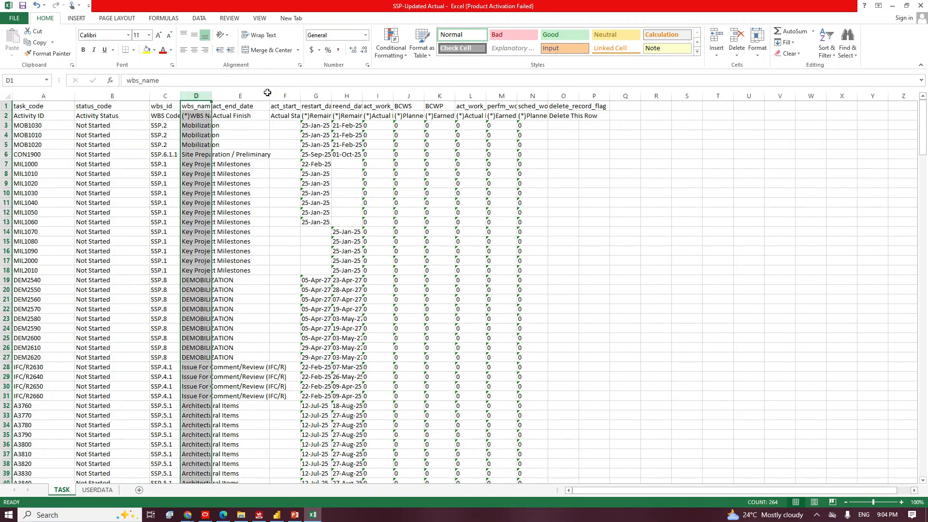
pyautogui.click(230, 116)
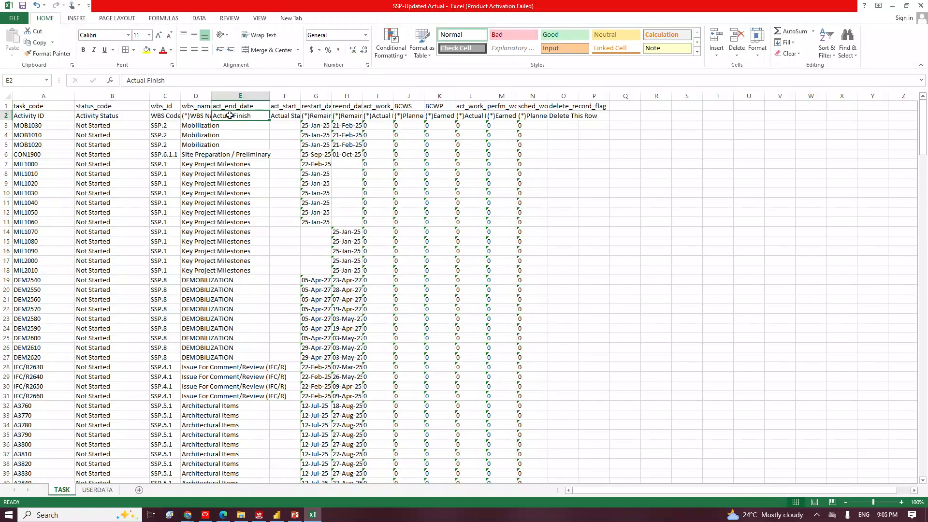
pyautogui.click(293, 121)
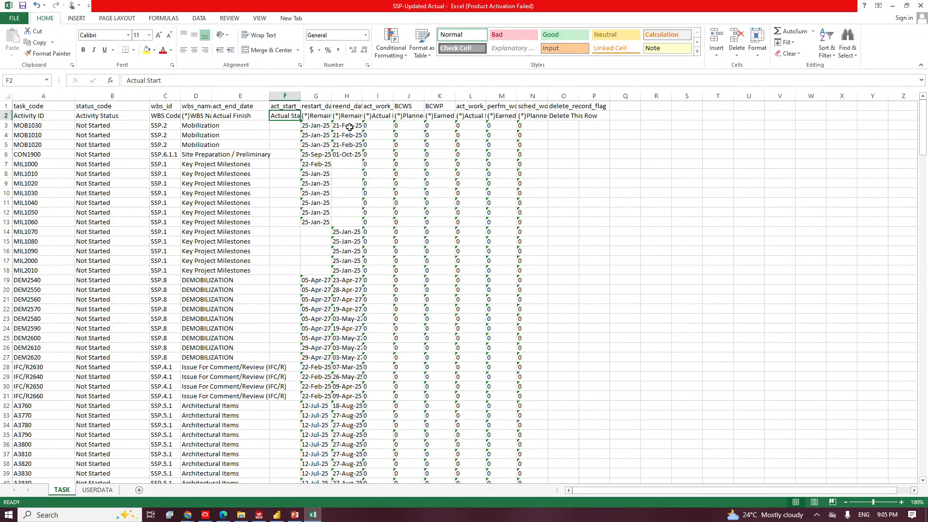
pyautogui.moveTo(331, 96); pyautogui.dragTo(387, 97)
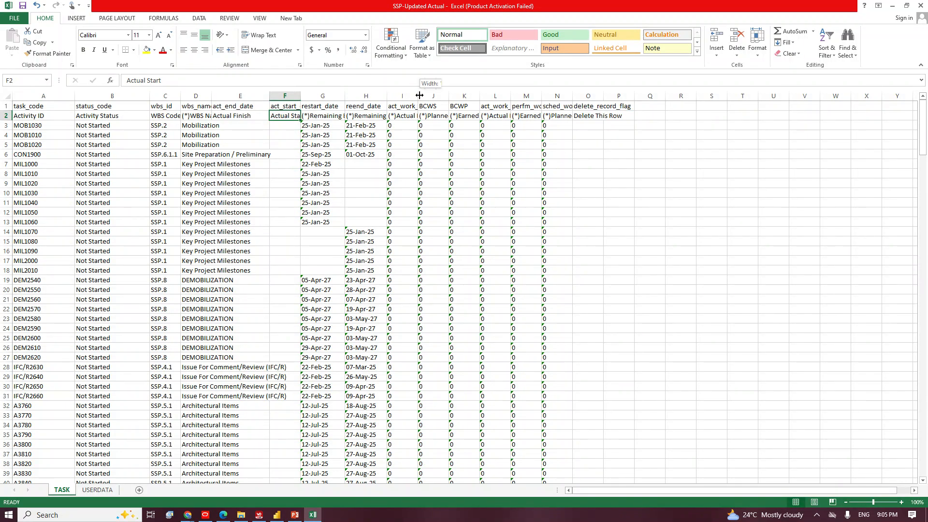
pyautogui.moveTo(419, 98); pyautogui.dragTo(523, 95)
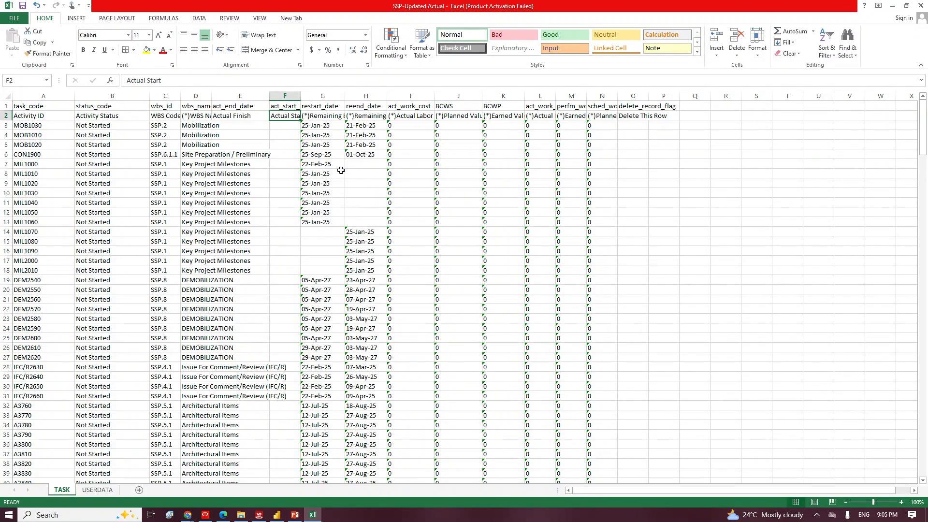
pyautogui.click(285, 224)
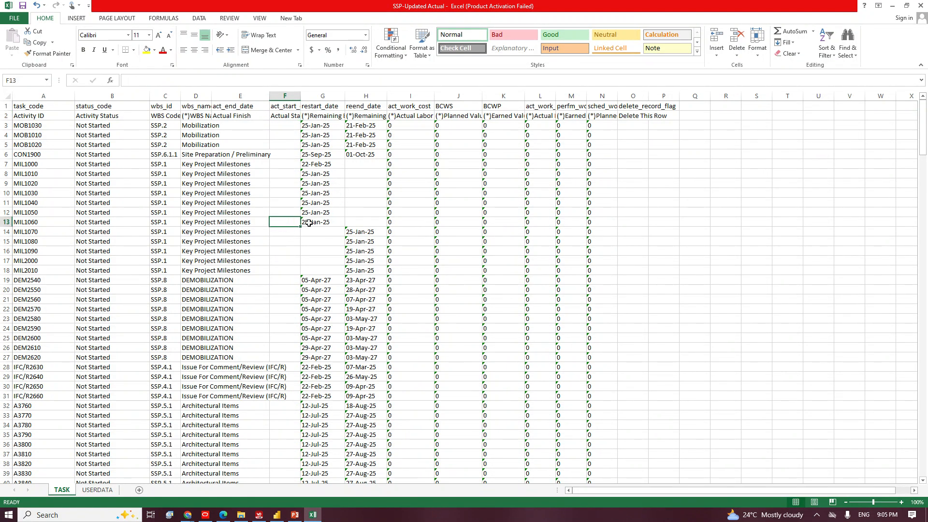
pyautogui.click(922, 6)
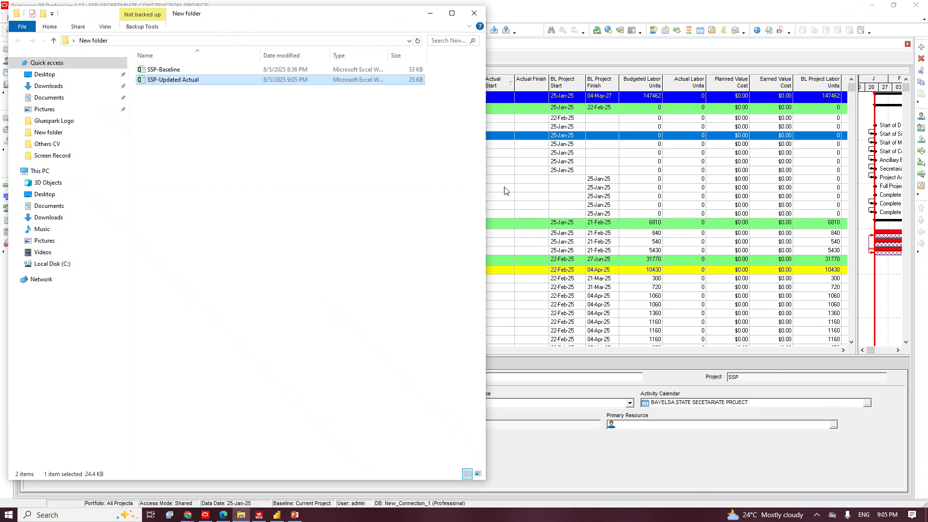
# Switch to Power BI Desktop and import the SSP-Updated Actual Excel workbook from New folder on the Desktop.
pyautogui.click(277, 515)
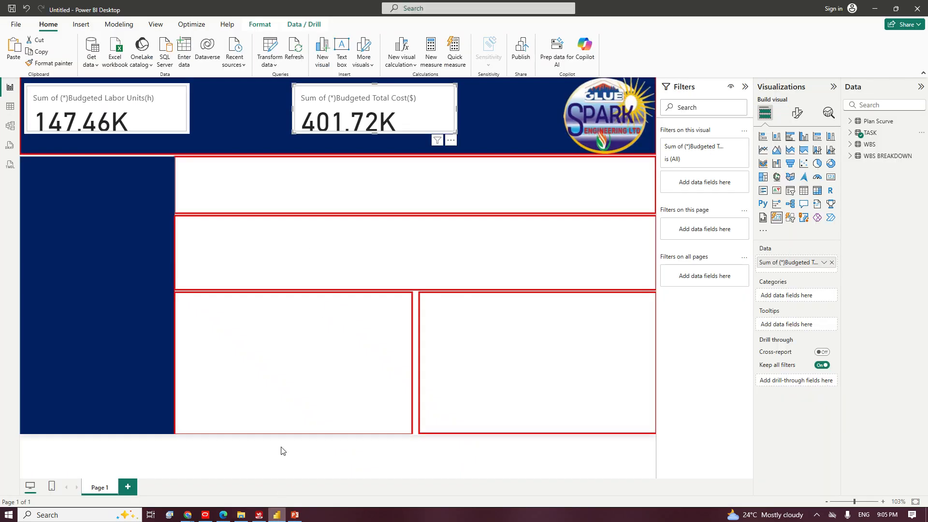
pyautogui.click(115, 54)
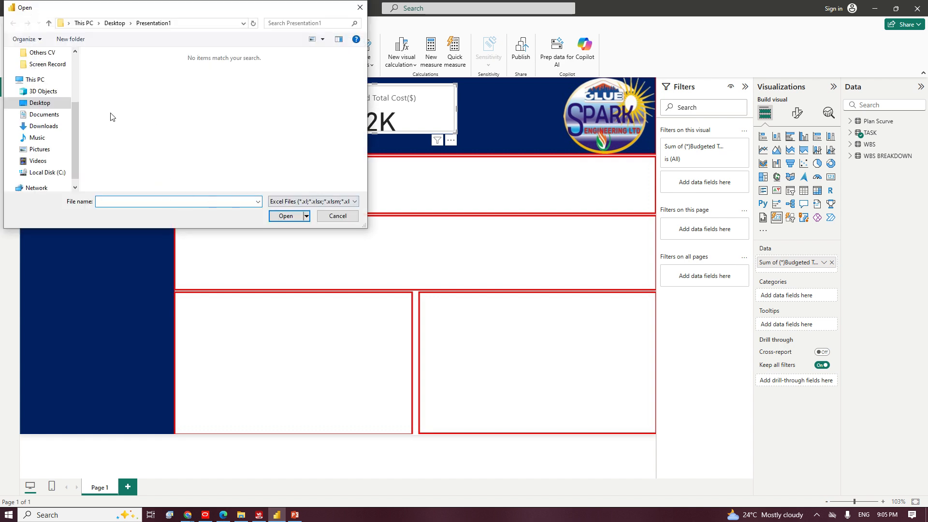
pyautogui.click(360, 9)
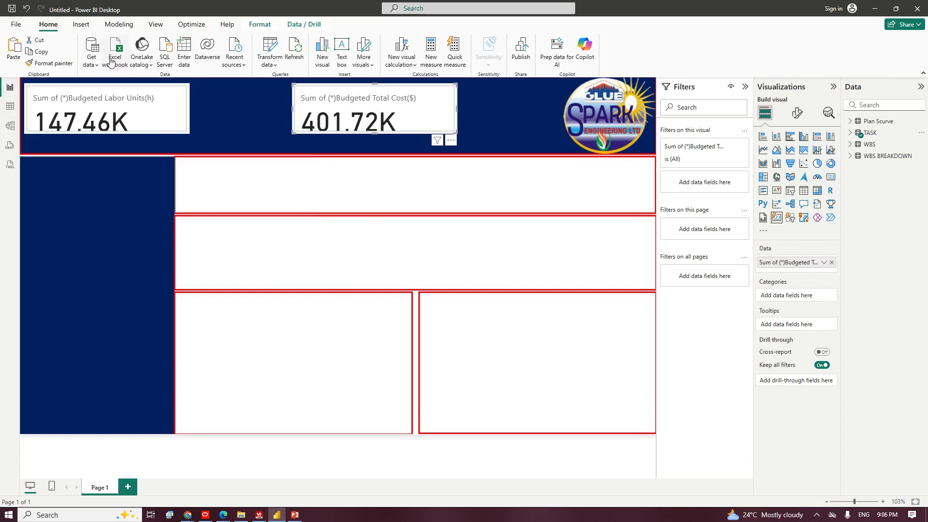
pyautogui.click(115, 53)
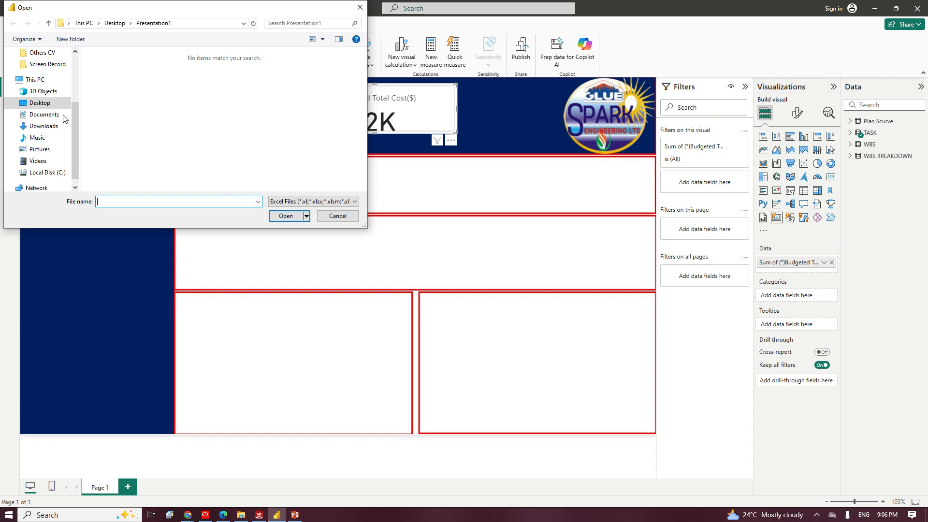
pyautogui.scroll(1, 46, 111)
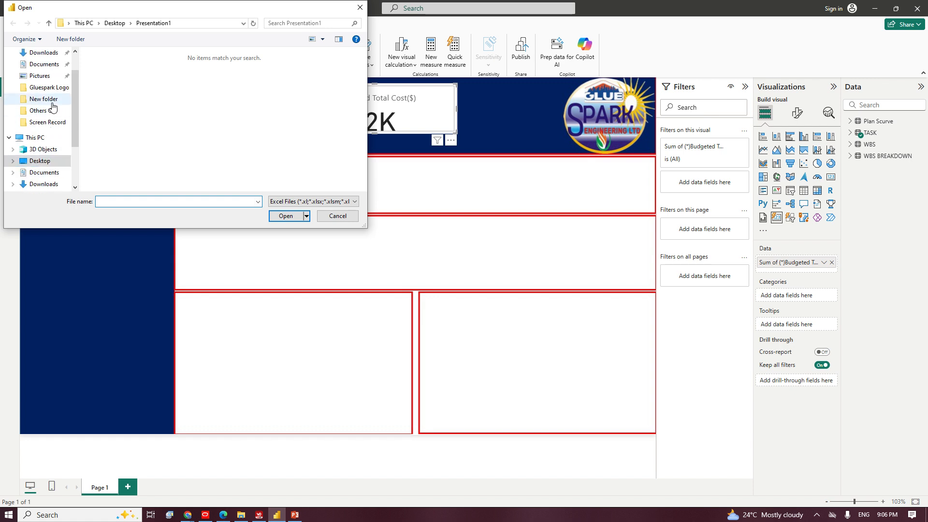
pyautogui.scroll(2, 44, 140)
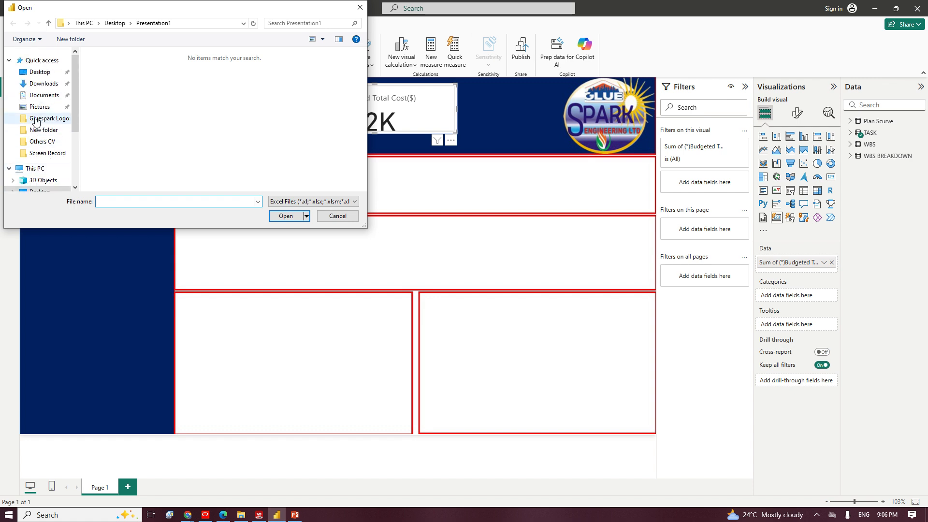
pyautogui.click(37, 72)
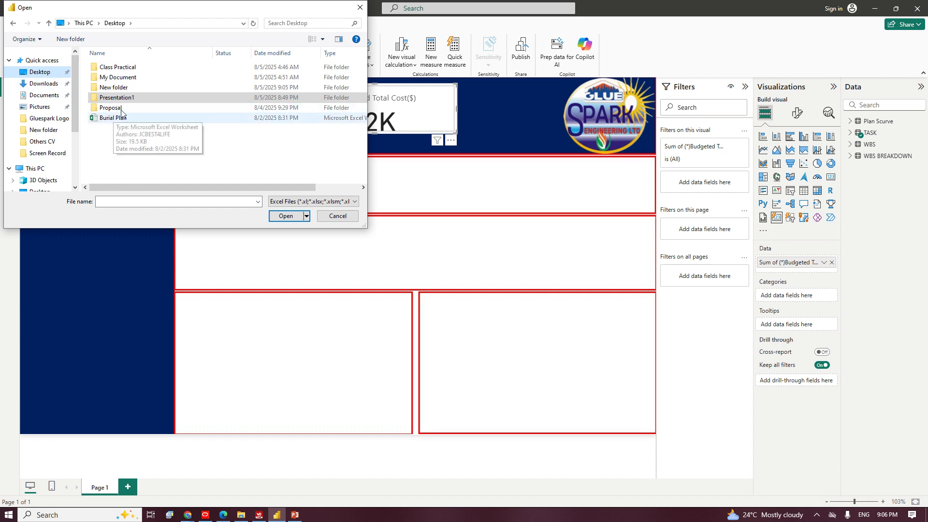
pyautogui.doubleClick(126, 88)
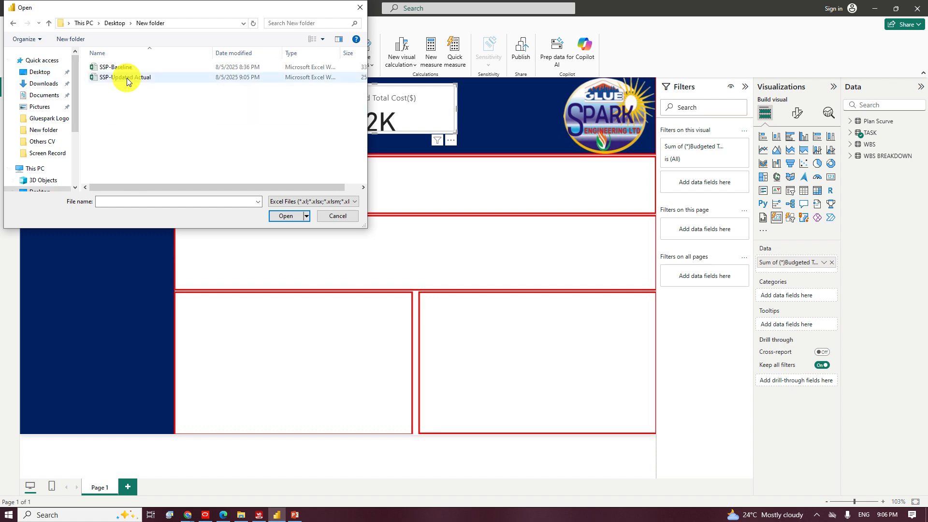
pyautogui.doubleClick(127, 77)
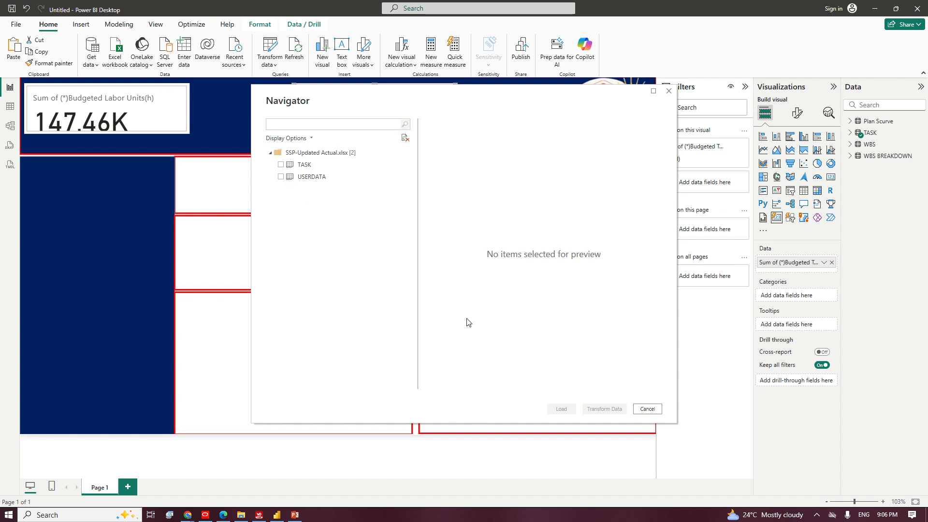
# Choose the TASK table of the workbook and open it for transformation in a maximized Power Query Editor.
pyautogui.click(281, 164)
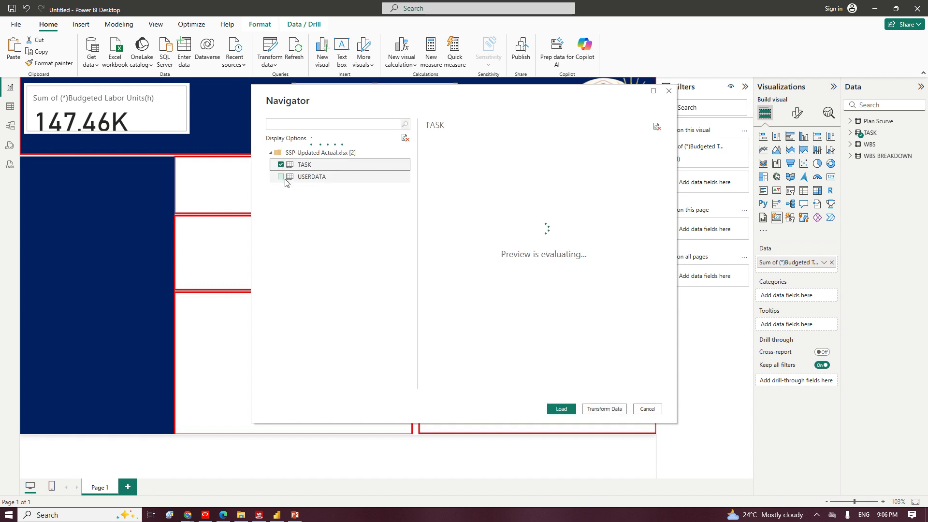
pyautogui.click(599, 409)
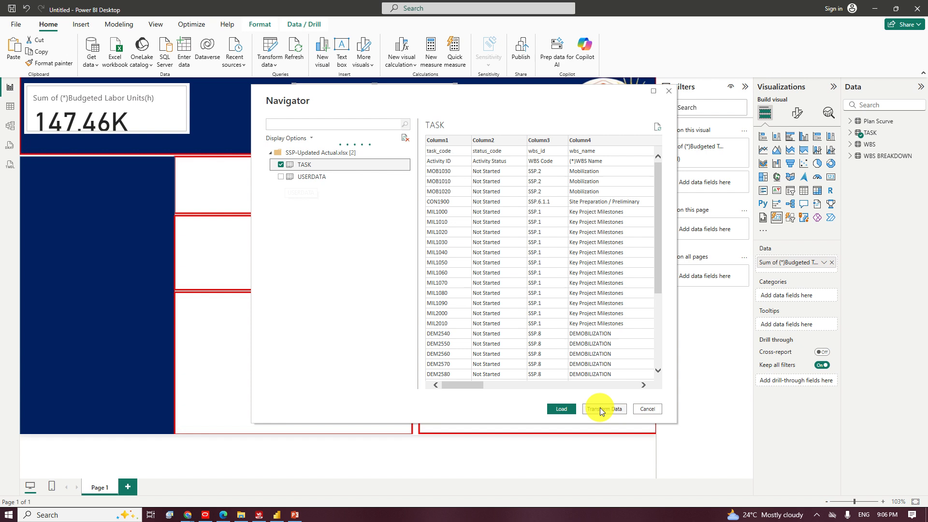
pyautogui.click(693, 21)
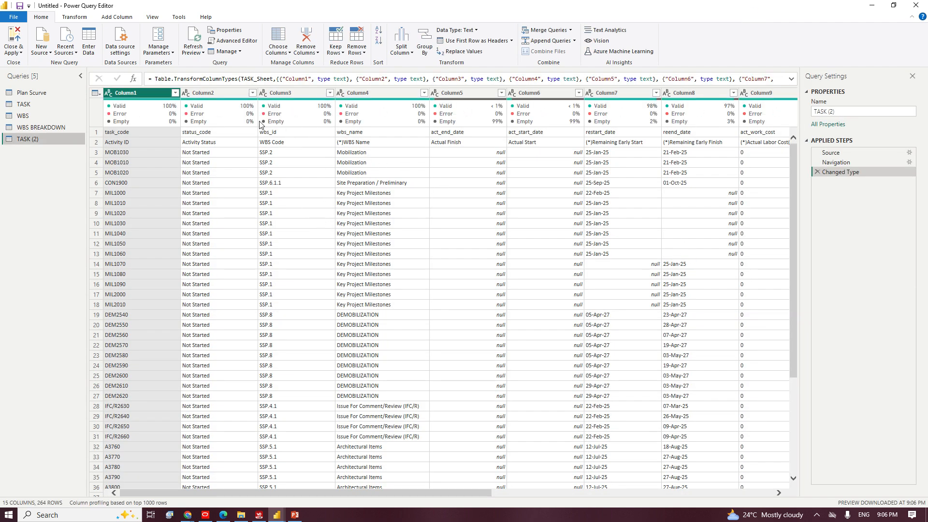
# Remove the top 1 row from the TASK (2) query and promote the first row to headers.
pyautogui.click(362, 54)
pyautogui.click(320, 63)
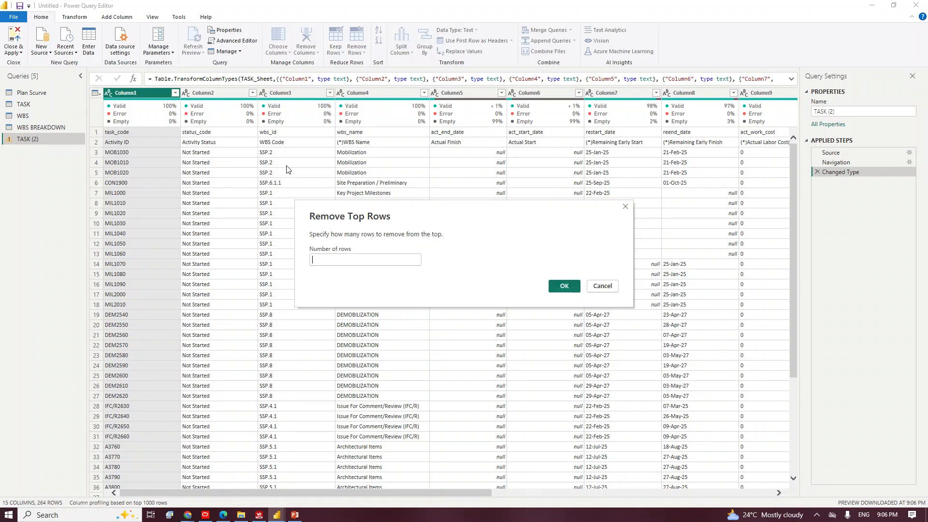
pyautogui.write('1')
pyautogui.click(564, 287)
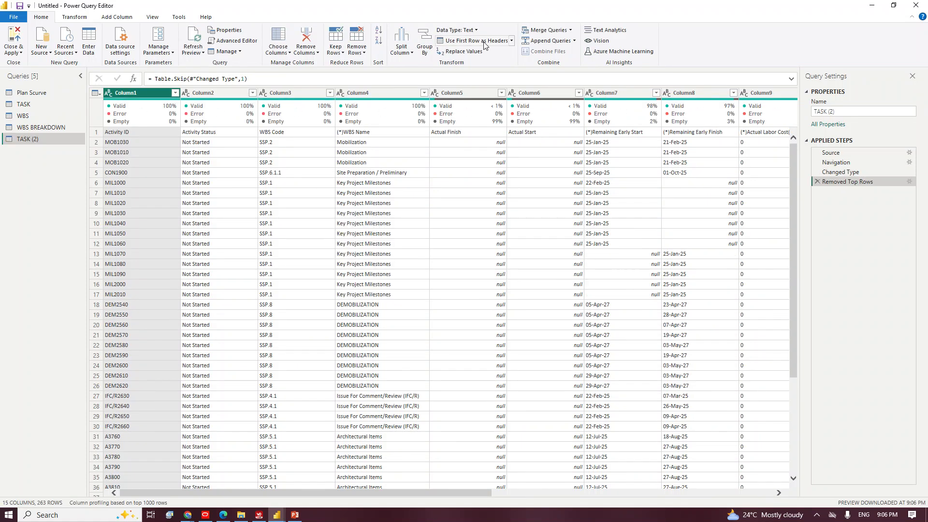
pyautogui.click(485, 43)
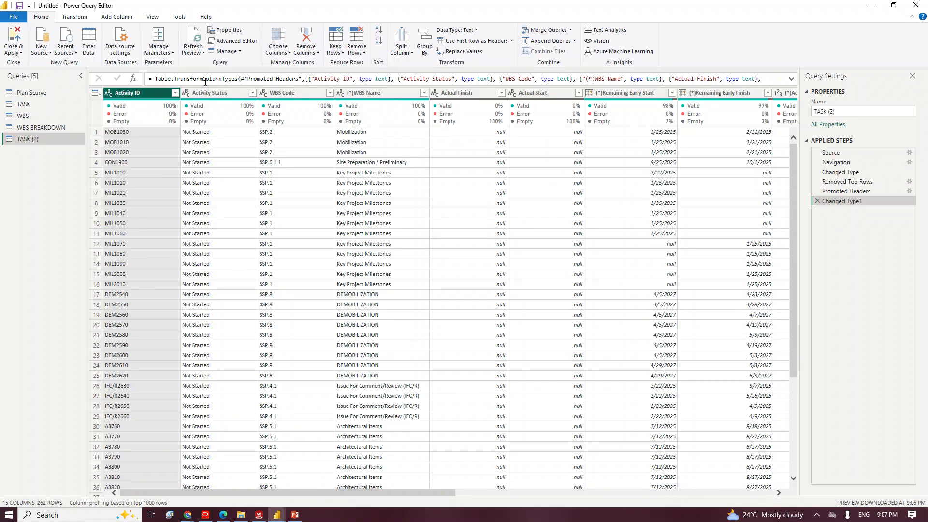
# Set the data type of the columns from Activity ID through (*)WBS Name to Text.
pyautogui.keyDown('ctrl'); pyautogui.click(393, 95); pyautogui.keyUp('ctrl')
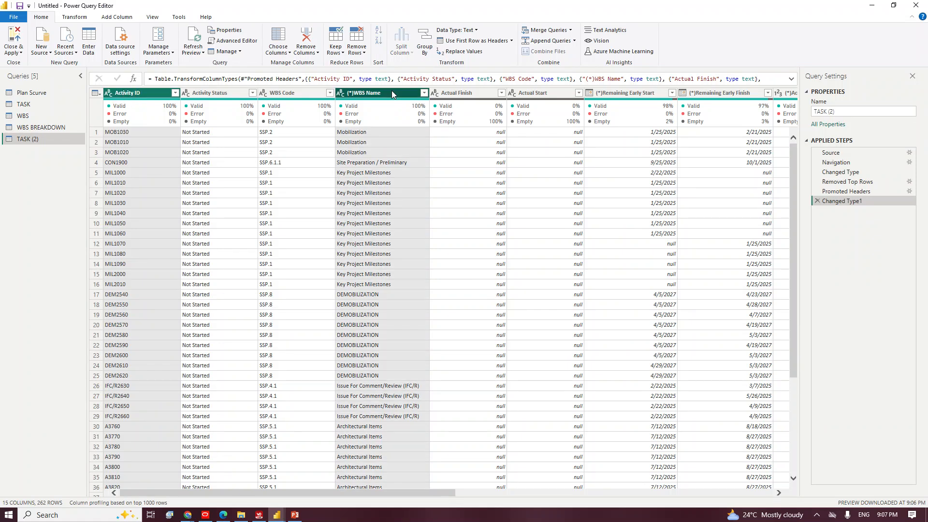
pyautogui.keyDown('shift'); pyautogui.click(128, 95); pyautogui.keyUp('shift')
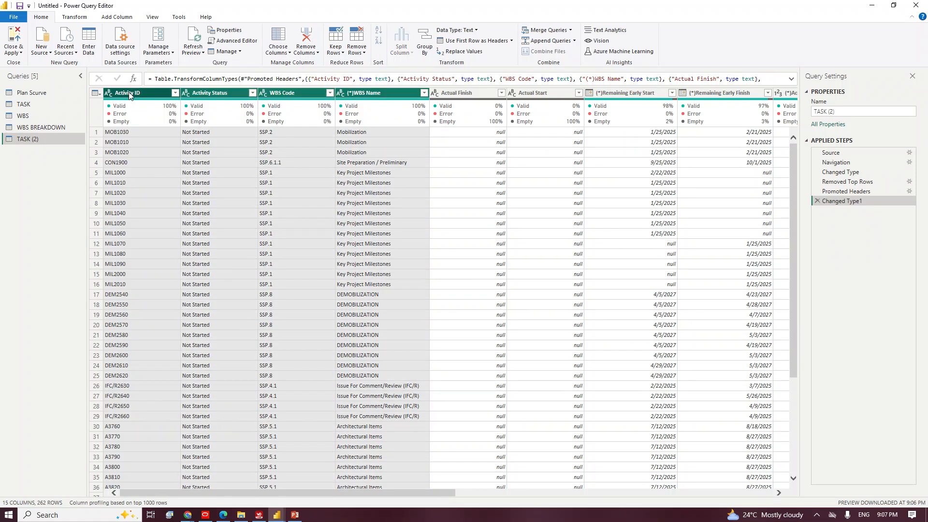
pyautogui.click(476, 31)
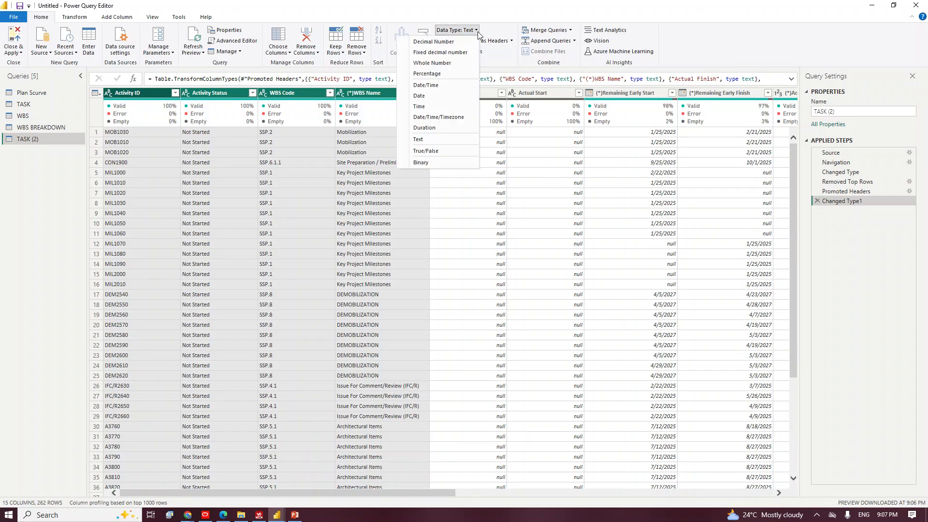
pyautogui.click(431, 143)
# Set the columns from Actual Finish through (*)Remaining Early Finish to the Date type, replacing the current conversion.
pyautogui.click(456, 94)
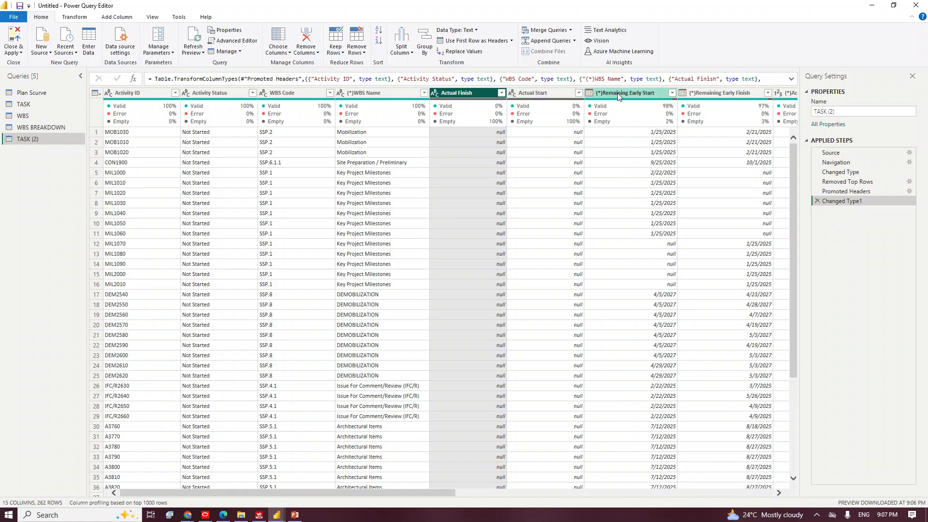
pyautogui.keyDown('shift'); pyautogui.click(745, 94); pyautogui.keyUp('shift')
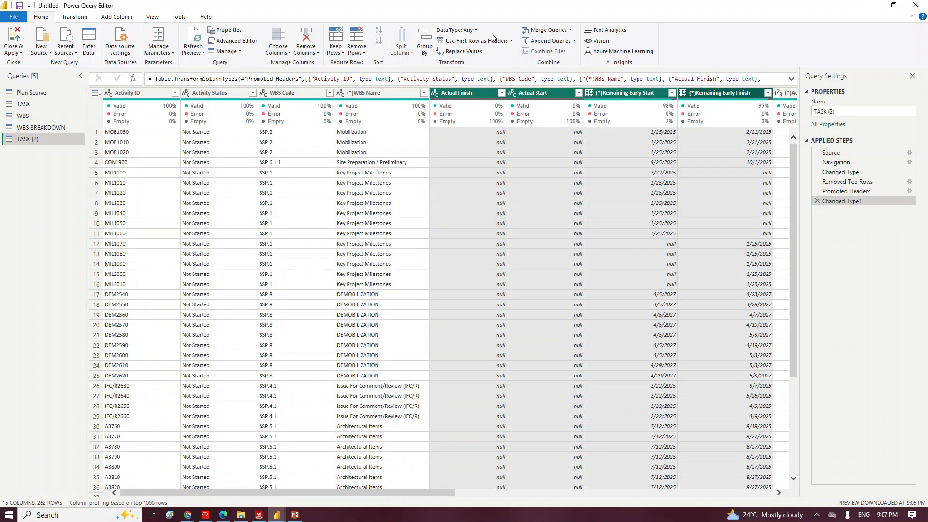
pyautogui.click(474, 30)
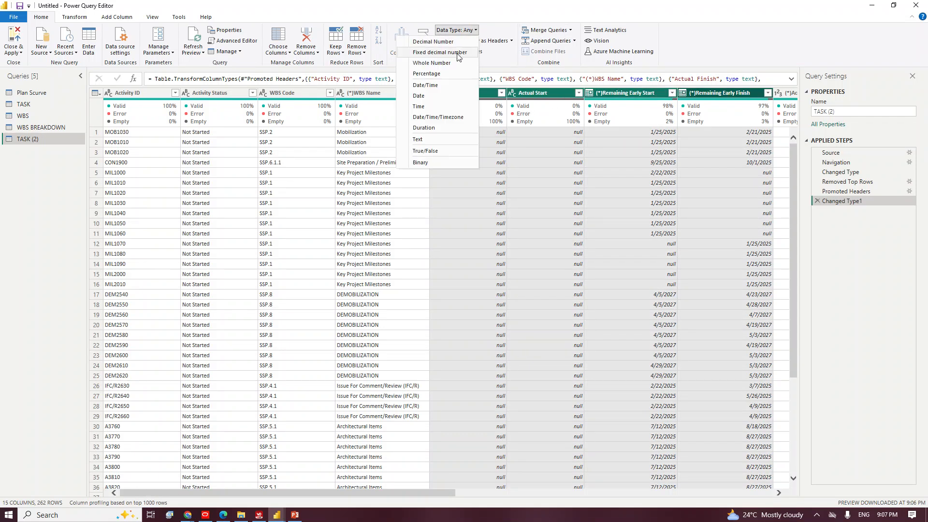
pyautogui.click(428, 96)
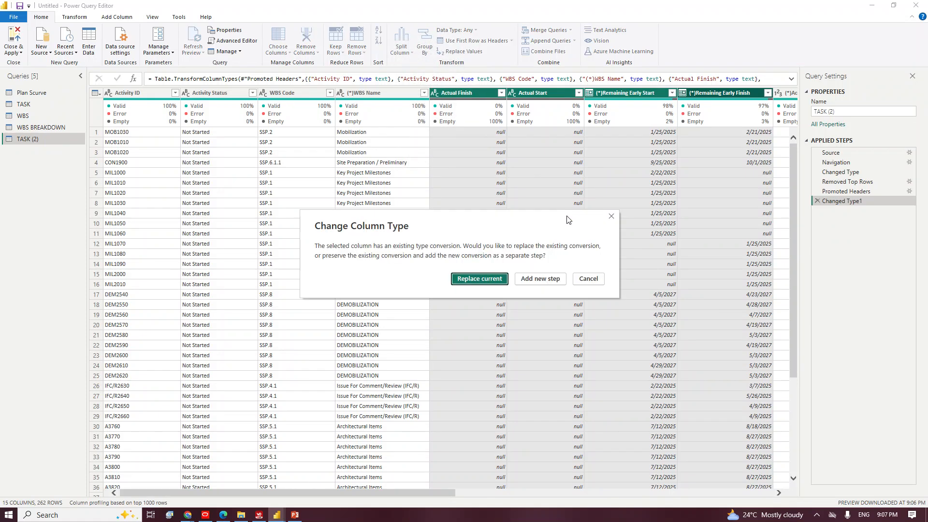
pyautogui.click(493, 278)
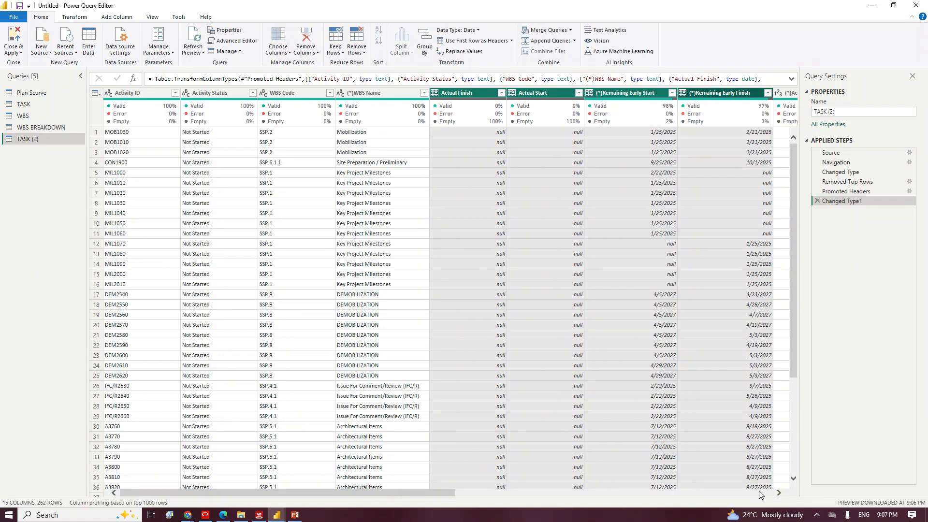
# Set the columns from (*)Actual Labor Cost($) through (*)Planned Value Labor Units(h) to Decimal Number, replacing the current conversion.
pyautogui.click(777, 495)
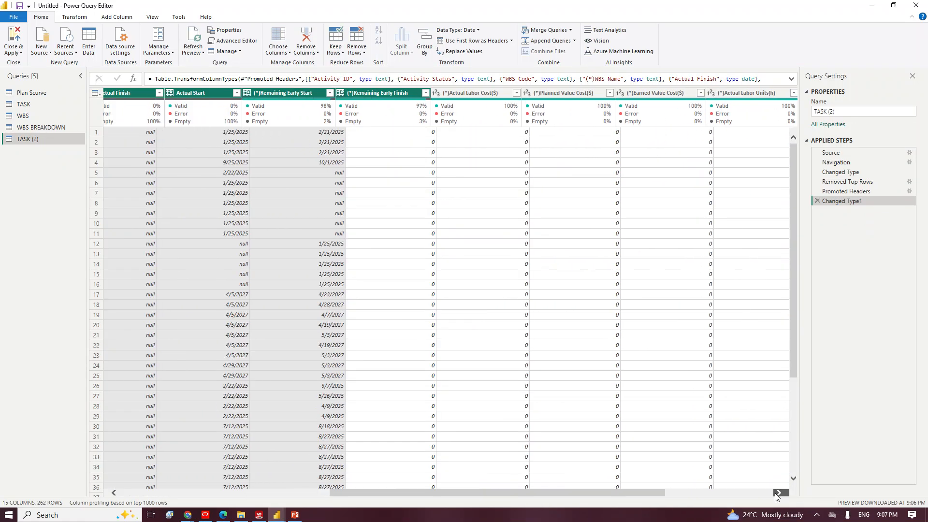
pyautogui.click(371, 95)
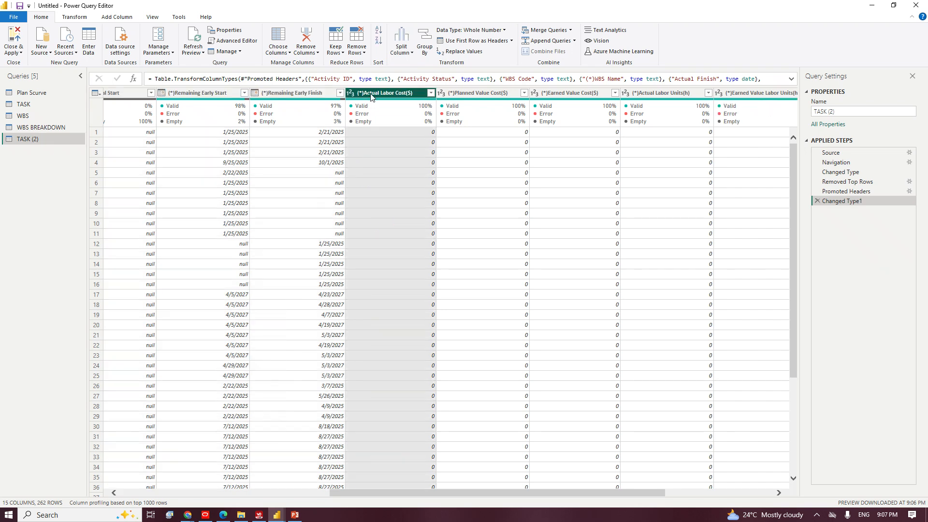
pyautogui.click(776, 494)
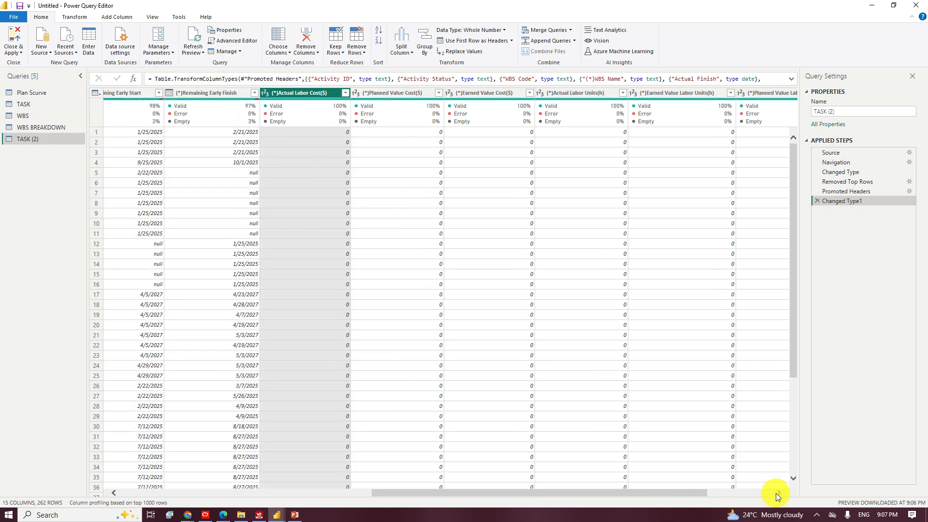
pyautogui.click(776, 494)
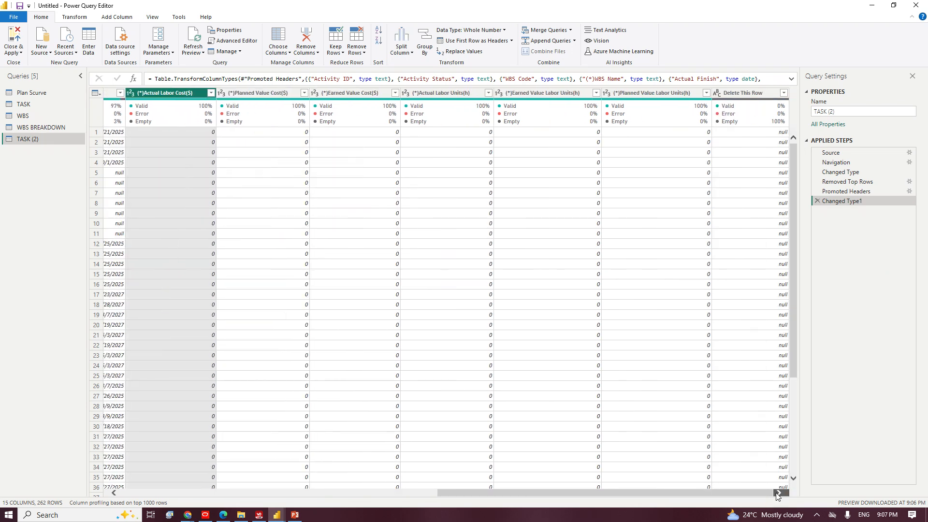
pyautogui.keyDown('shift'); pyautogui.click(650, 93); pyautogui.keyUp('shift')
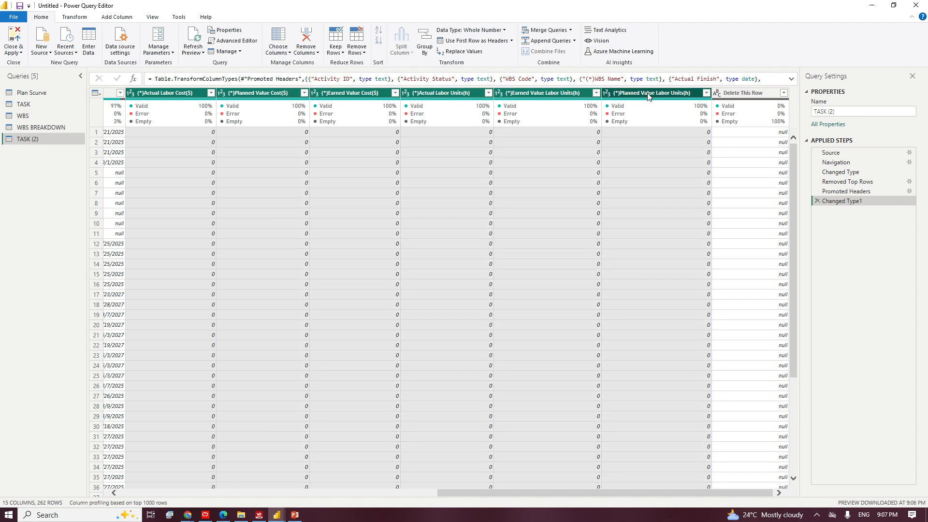
pyautogui.click(479, 30)
pyautogui.click(463, 48)
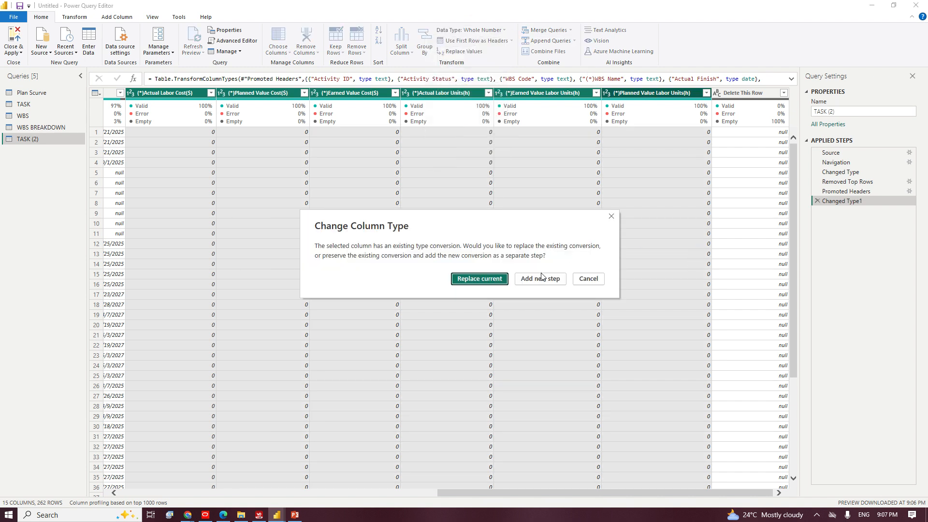
pyautogui.click(490, 279)
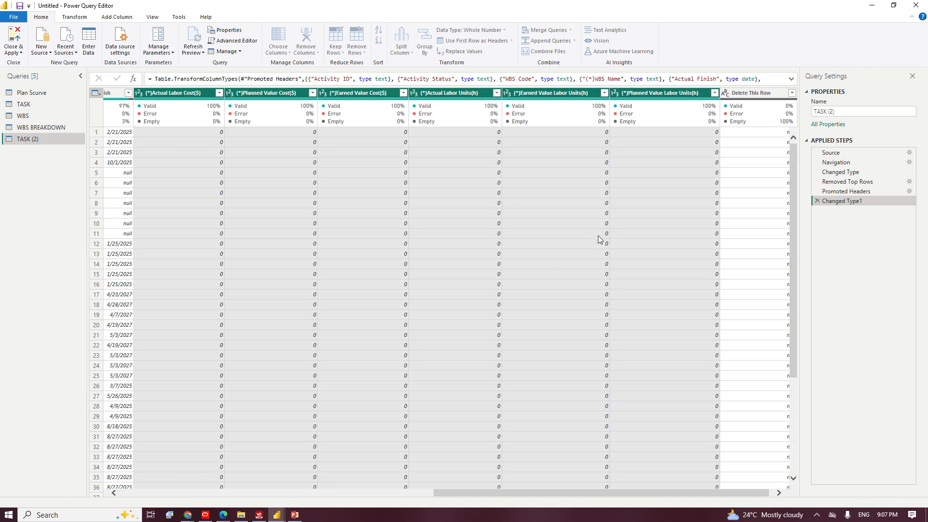
# Remove the Delete This Row column from the TASK (2) query and close the Power Query Editor.
pyautogui.rightClick(742, 96)
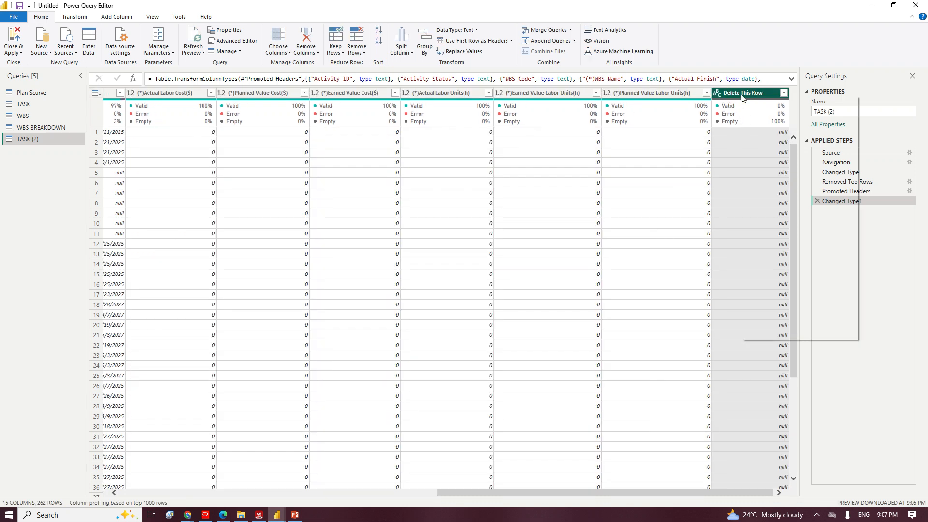
pyautogui.click(769, 114)
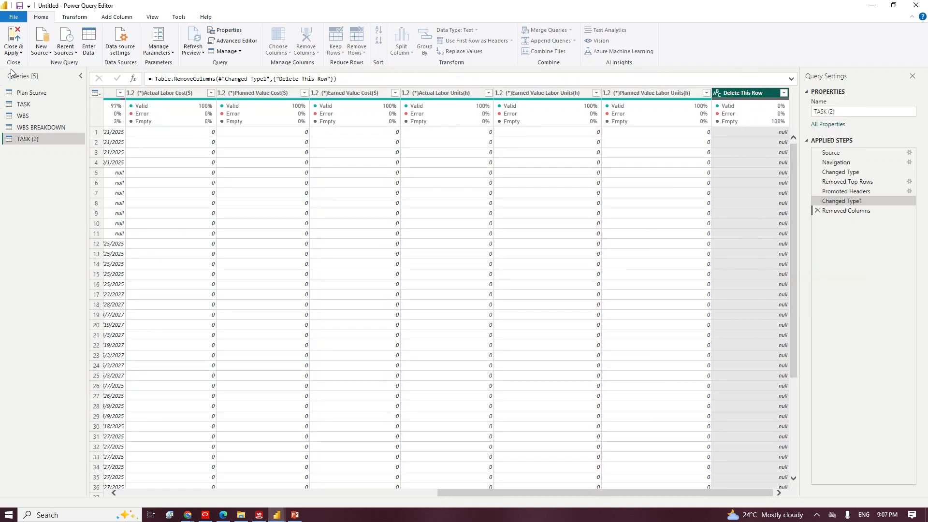
pyautogui.click(20, 53)
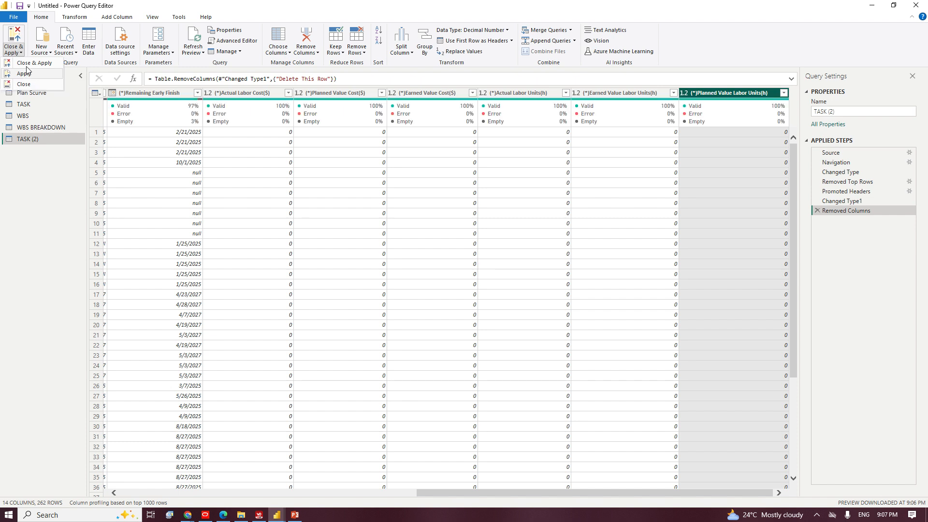
pyautogui.click(23, 84)
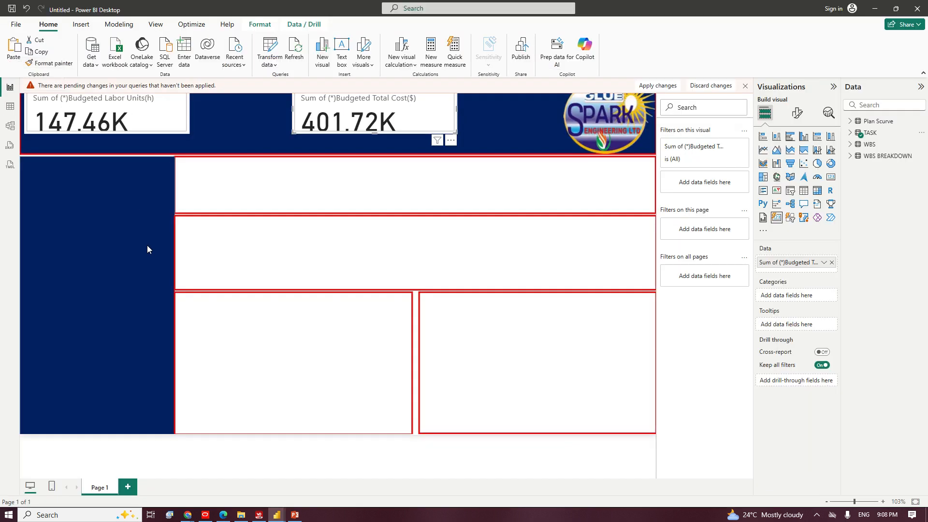
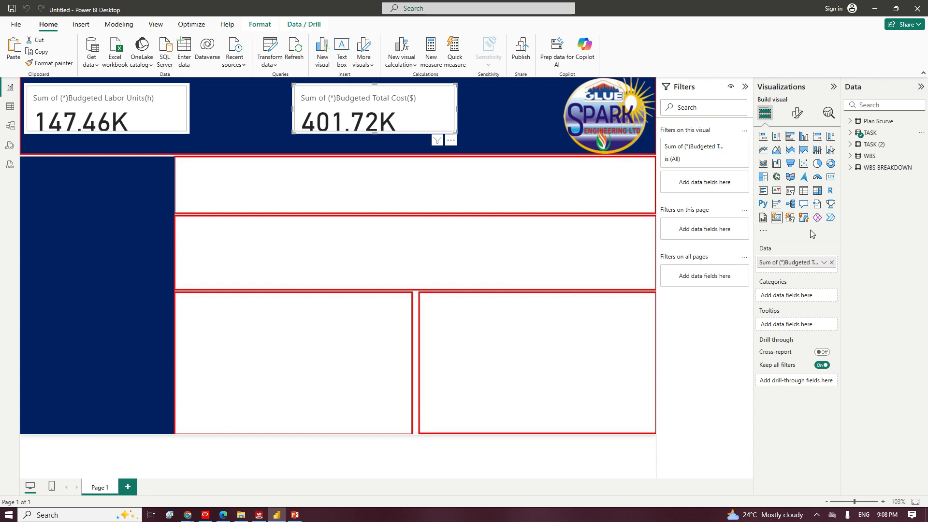
# Set the callout value of the Budgeted Labor Units card to font size 20 and bold.
pyautogui.click(128, 112)
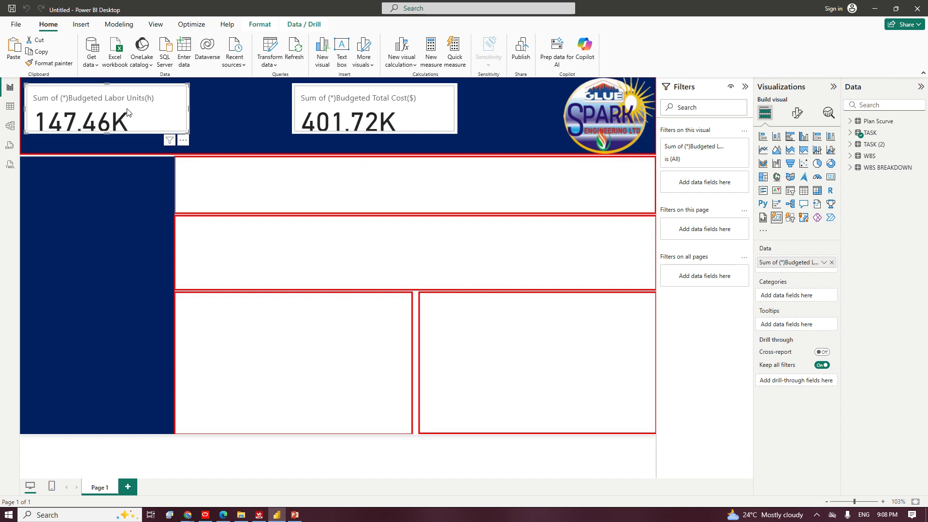
pyautogui.click(797, 113)
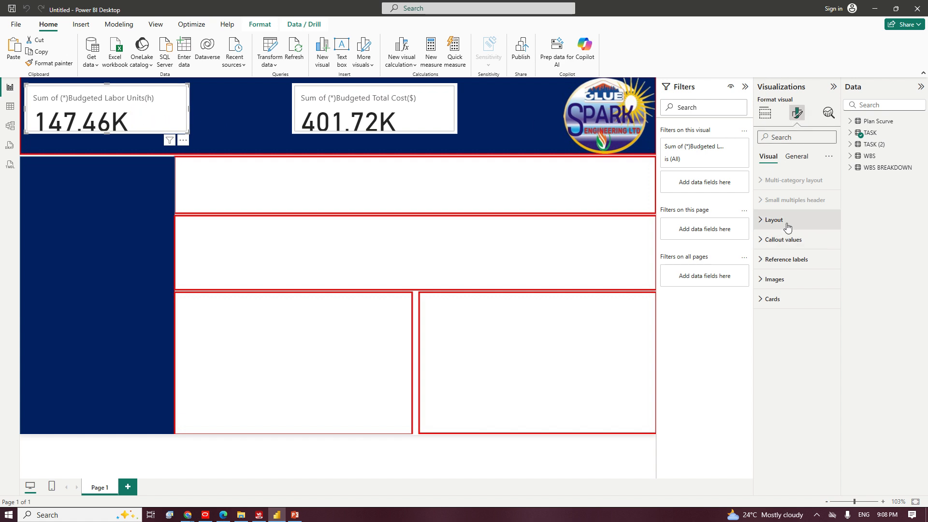
pyautogui.click(765, 113)
pyautogui.click(797, 113)
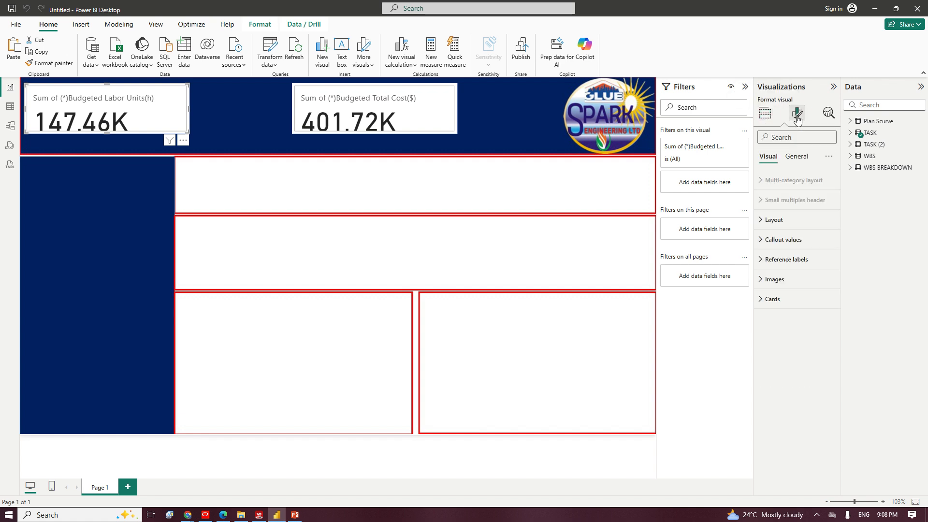
pyautogui.click(797, 160)
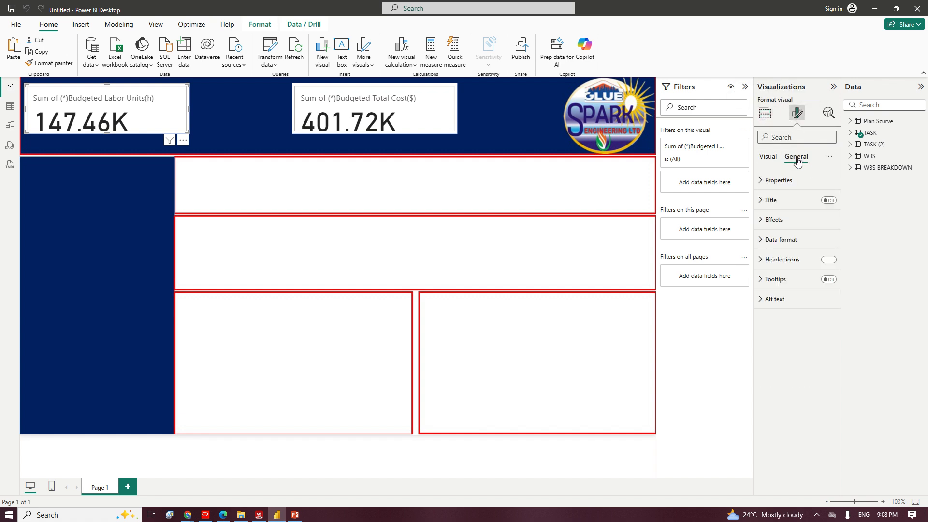
pyautogui.click(780, 226)
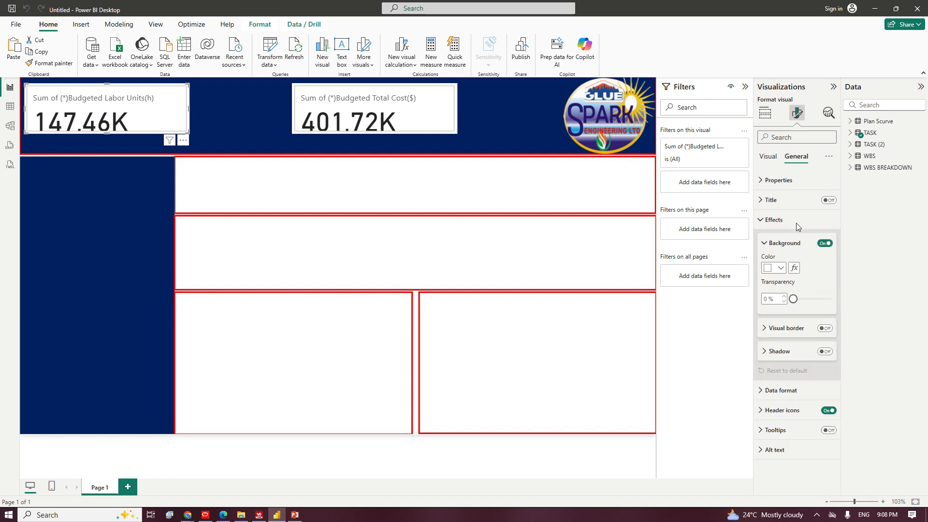
pyautogui.click(768, 156)
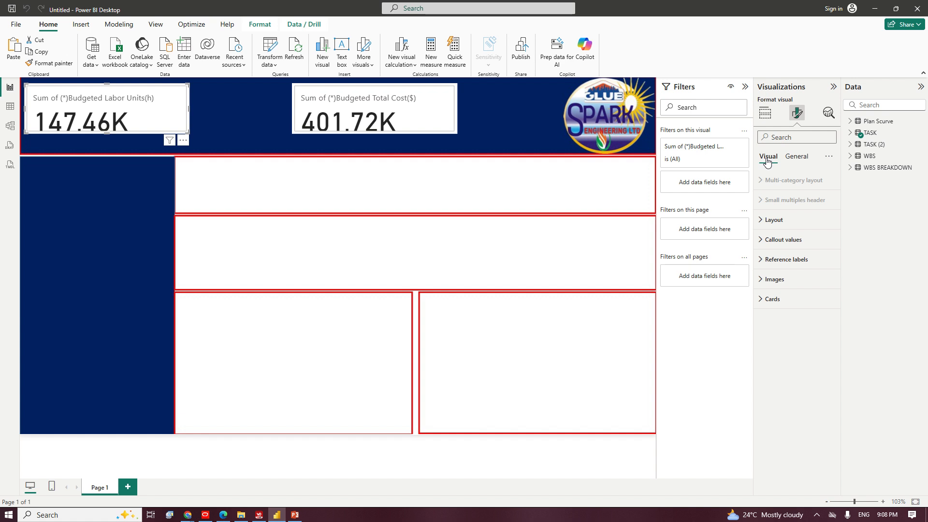
pyautogui.click(794, 241)
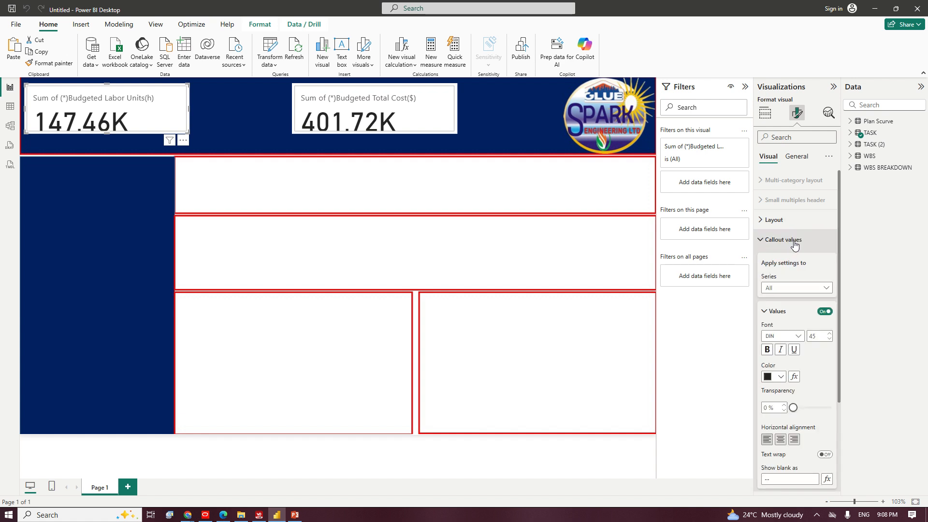
pyautogui.click(812, 336)
pyautogui.write('20')
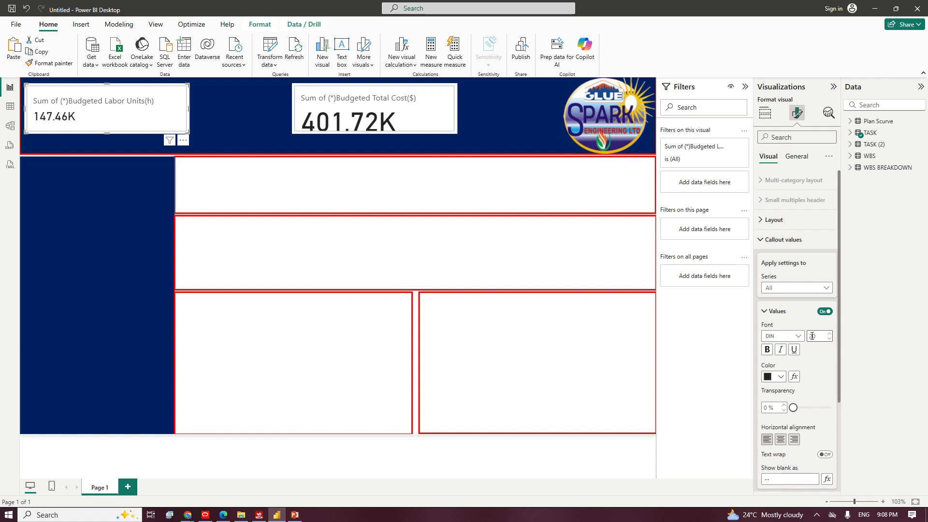
pyautogui.click(821, 334)
pyautogui.click(767, 350)
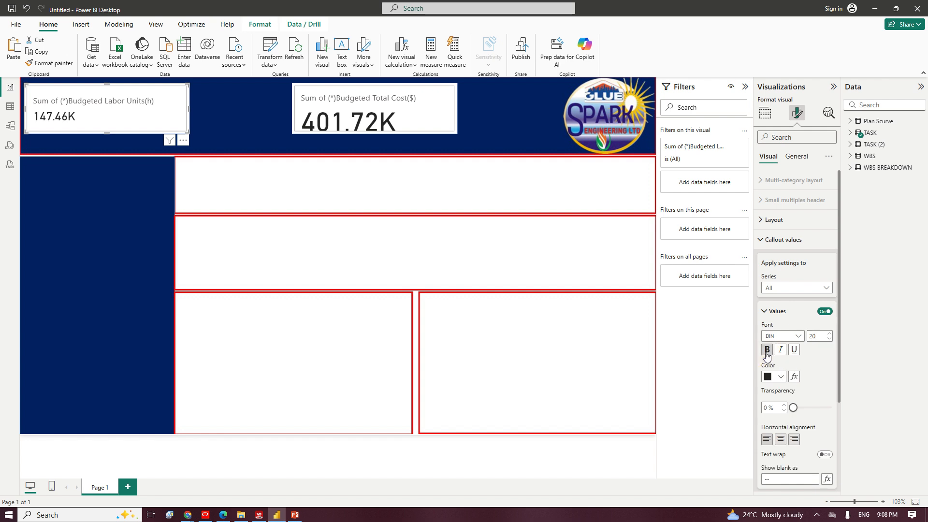
# Color the Budgeted Labor Units callout value black and narrow the card.
pyautogui.click(781, 377)
pyautogui.click(789, 340)
pyautogui.moveTo(133, 113)
pyautogui.mouseDown()
pyautogui.moveTo(109, 114)
pyautogui.moveTo(140, 114)
pyautogui.mouseUp()
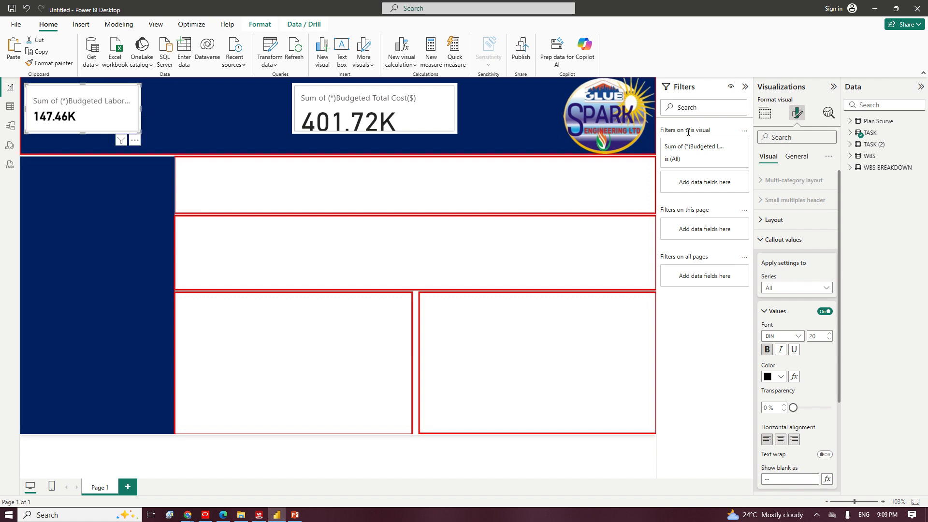
# Enable the title of the Budgeted Labor Units card and set its text to PLANNED MNHRS.
pyautogui.click(793, 158)
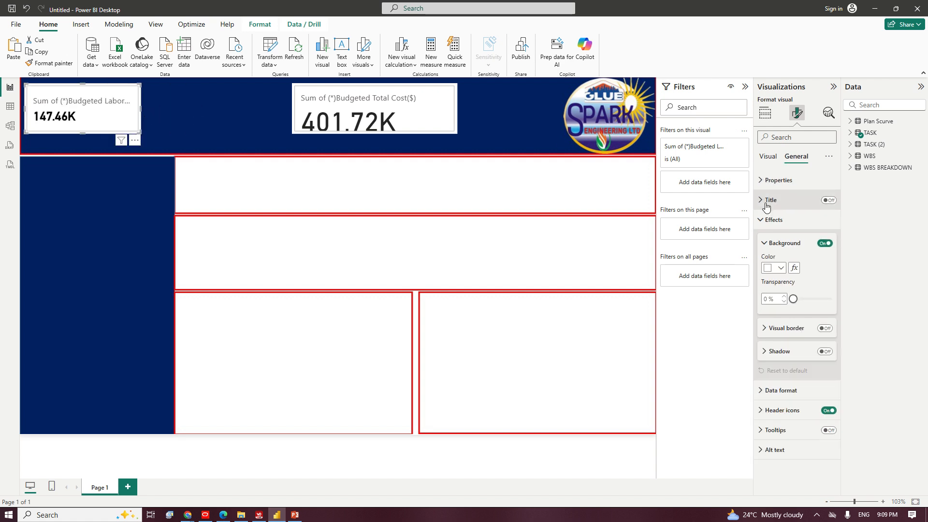
pyautogui.click(826, 201)
pyautogui.click(762, 200)
pyautogui.click(790, 247)
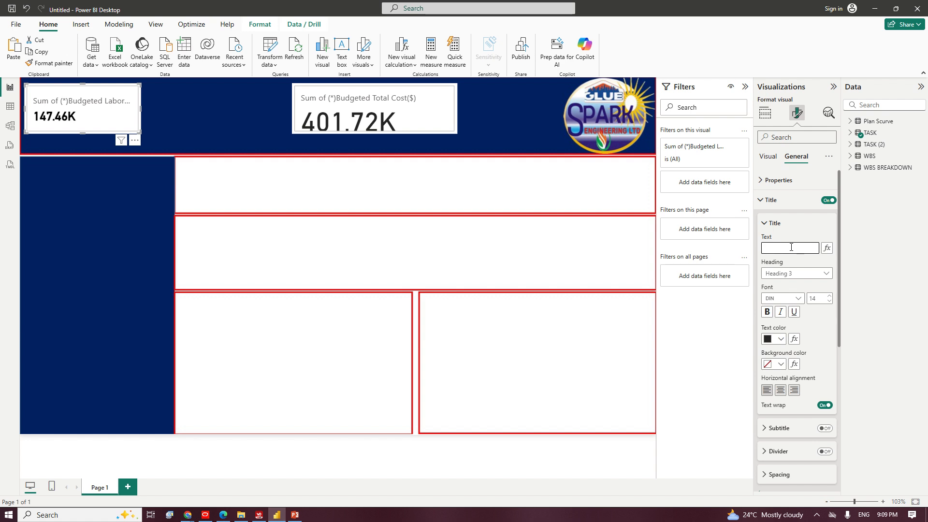
pyautogui.write('PLANNED MNHRS')
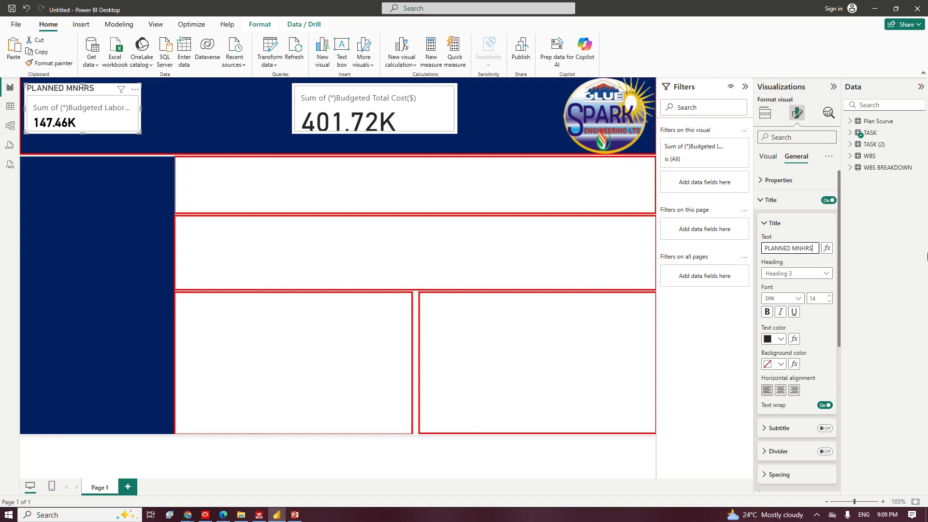
# Turn off the callout label of the PLANNED MNHRS card and center its value horizontally.
pyautogui.scroll(-5, 837, 377)
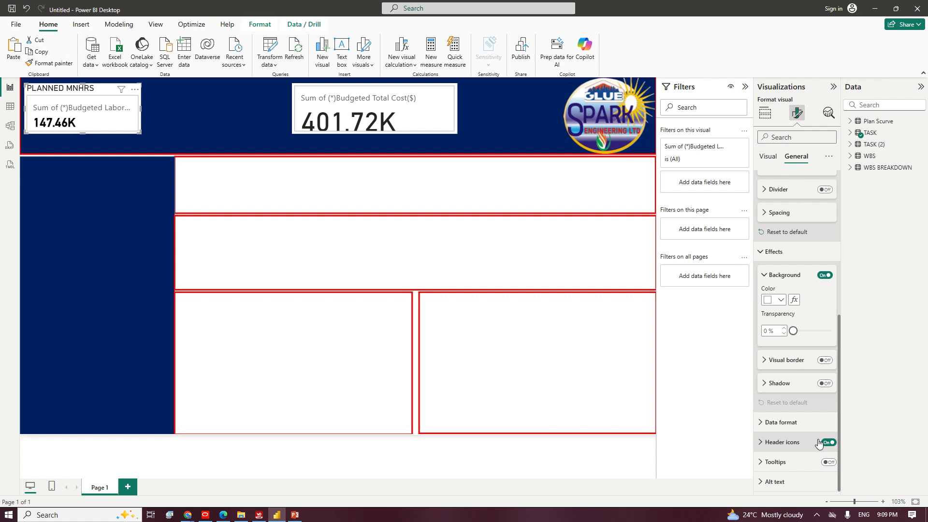
pyautogui.click(769, 157)
pyautogui.click(824, 379)
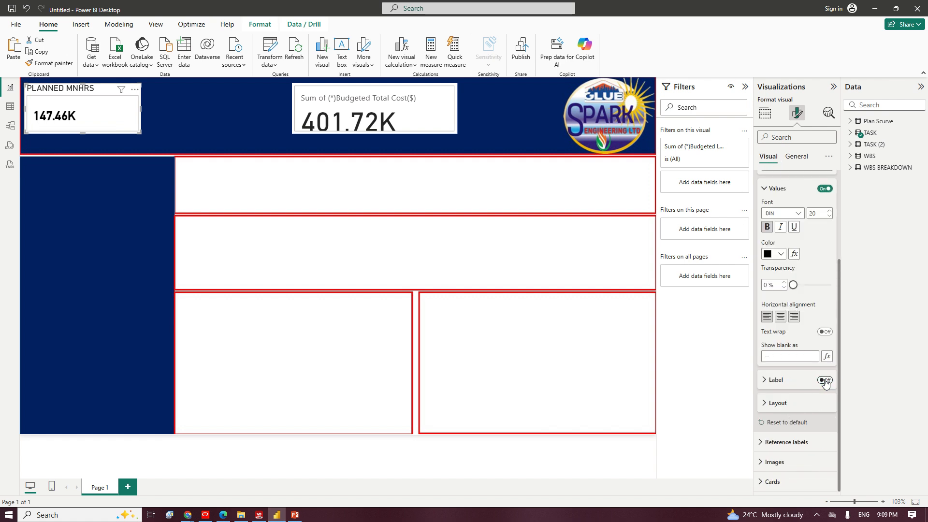
pyautogui.click(781, 320)
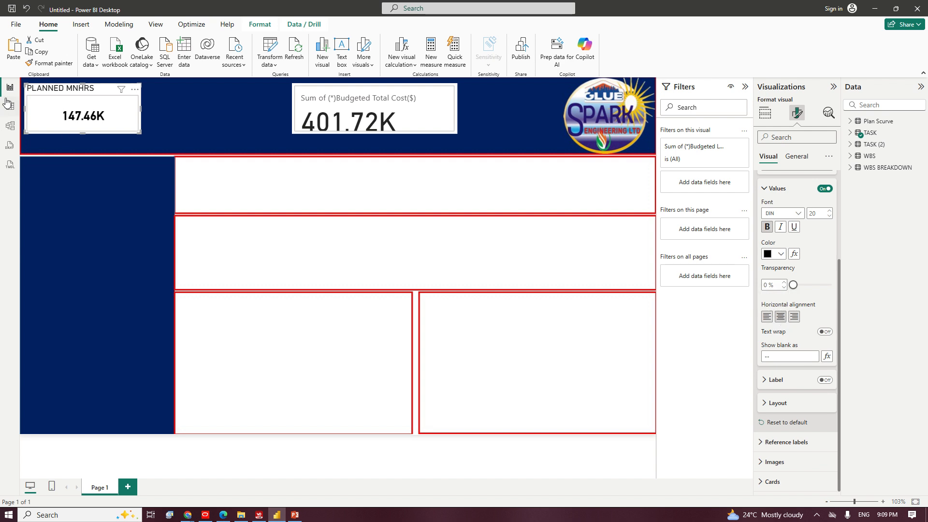
# Format the PLANNED MNHRS title at size 20 and bold, adjusting the card's width to suit.
pyautogui.moveTo(140, 108); pyautogui.dragTo(102, 106)
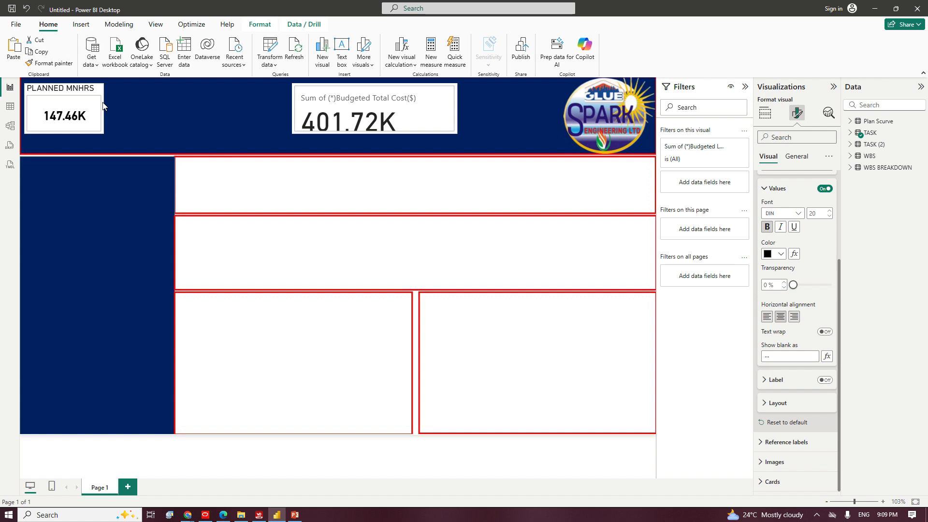
pyautogui.click(802, 157)
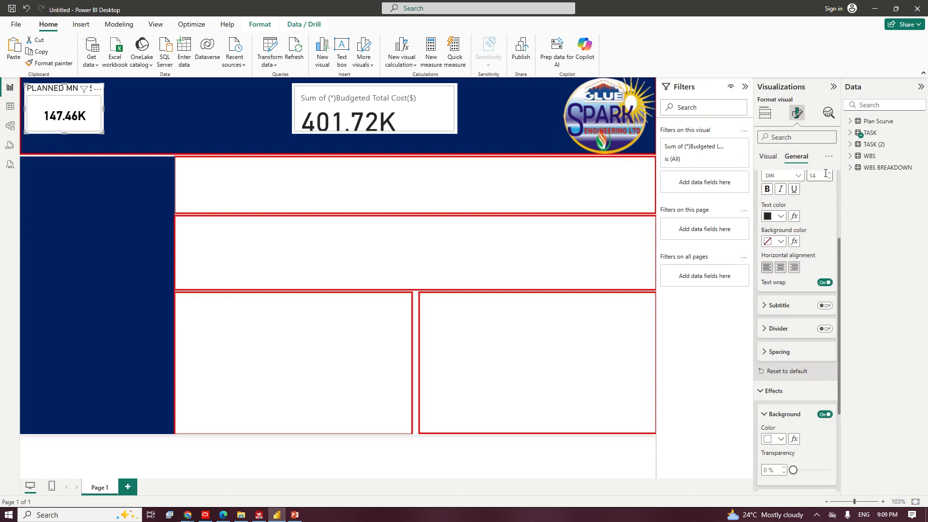
pyautogui.scroll(3, 798, 203)
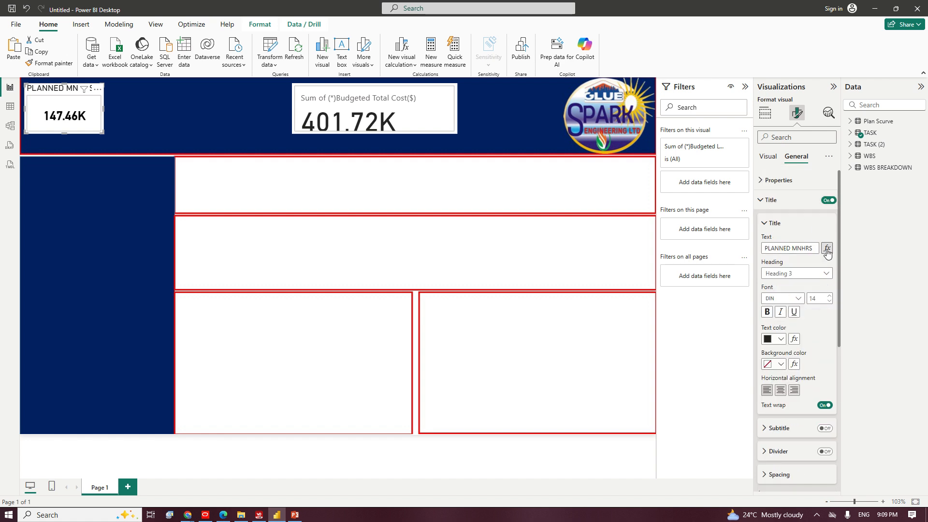
pyautogui.click(829, 297)
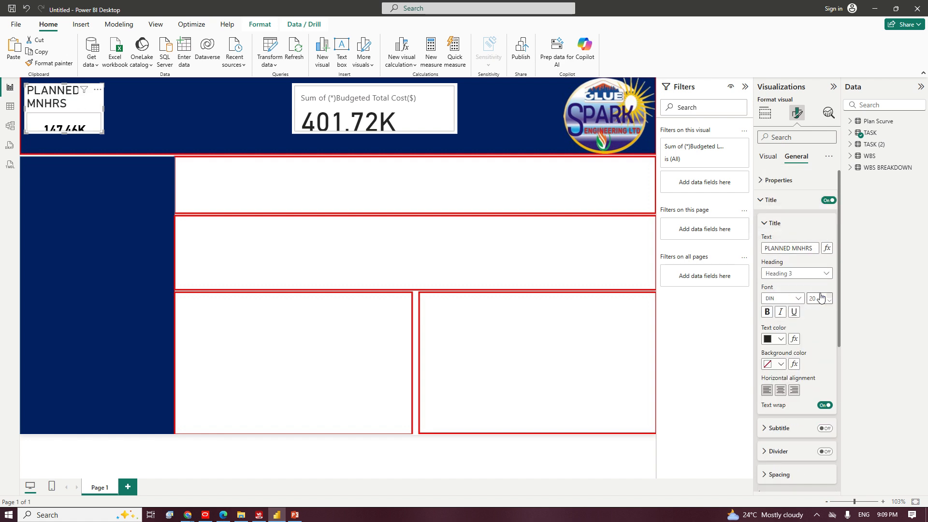
pyautogui.moveTo(103, 109); pyautogui.dragTo(140, 109)
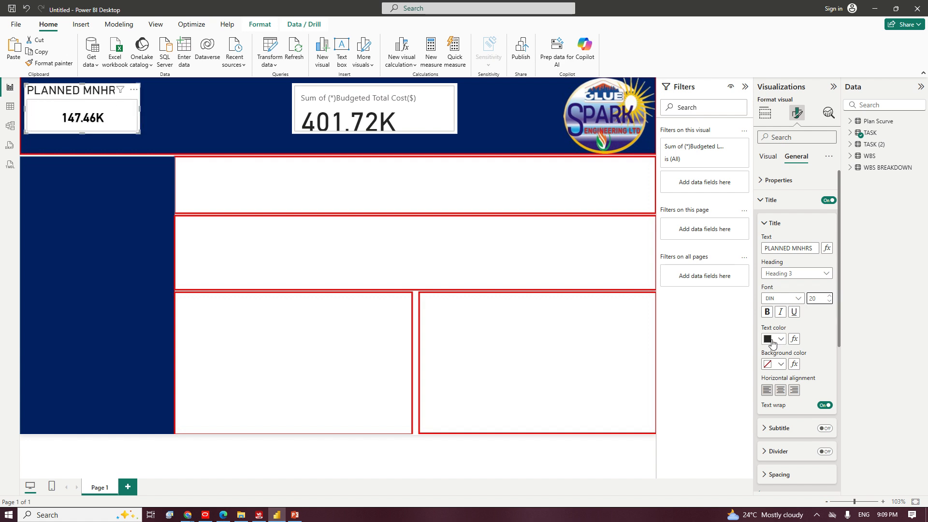
pyautogui.click(783, 299)
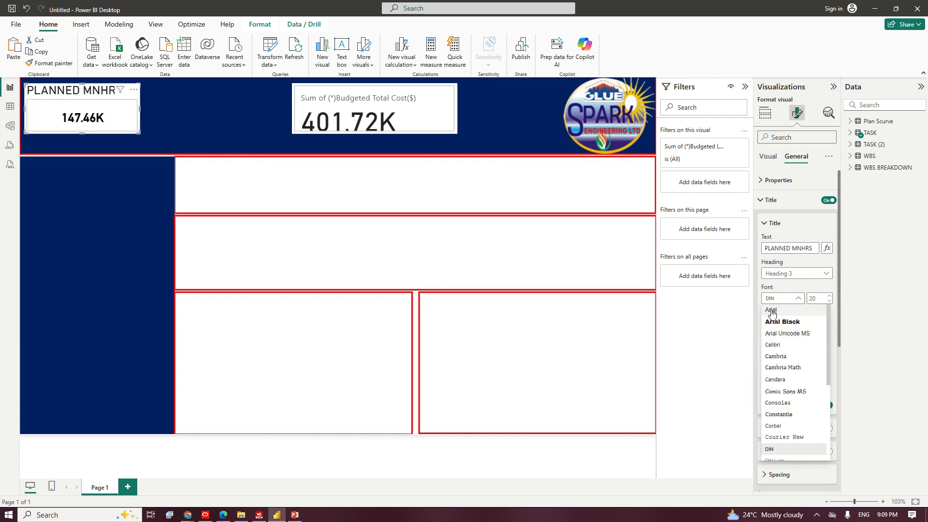
pyautogui.click(787, 283)
pyautogui.click(767, 312)
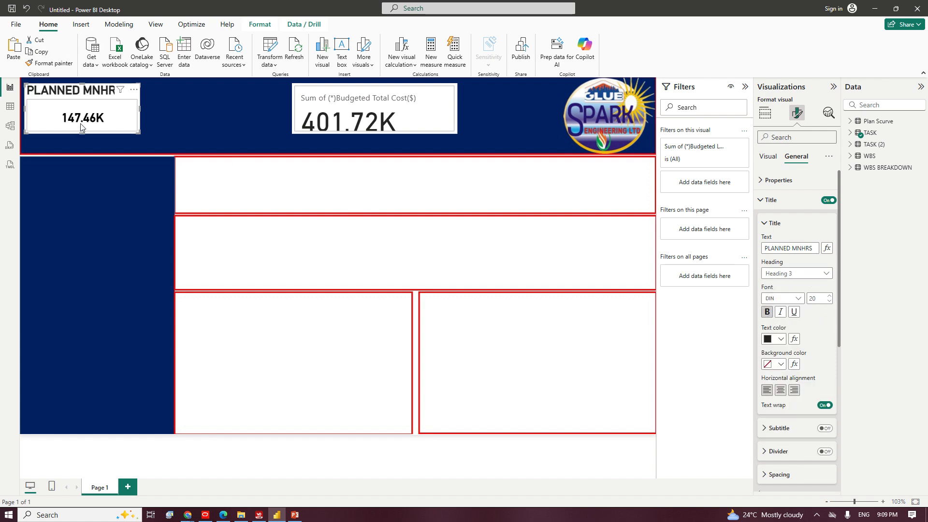
# Rename the TASK (2) table as ACTUAL.
pyautogui.click(768, 180)
pyautogui.click(765, 113)
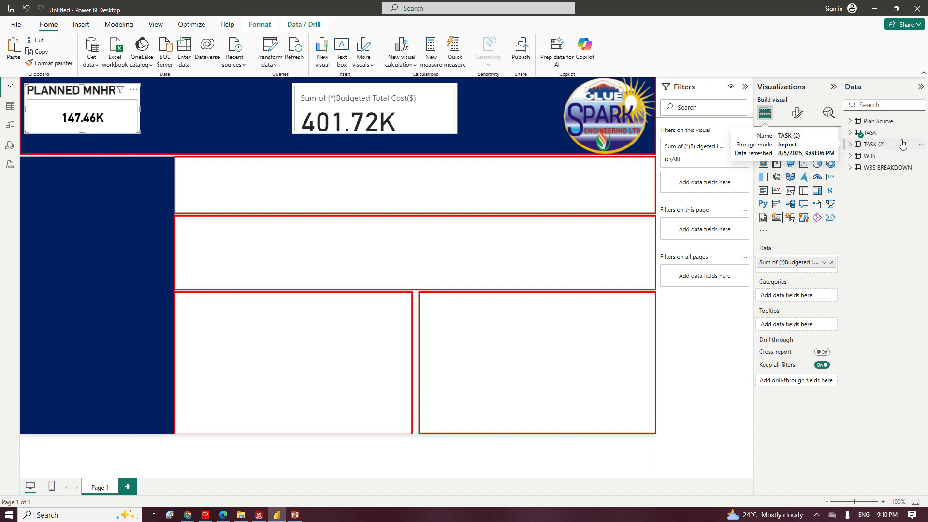
pyautogui.doubleClick(884, 145)
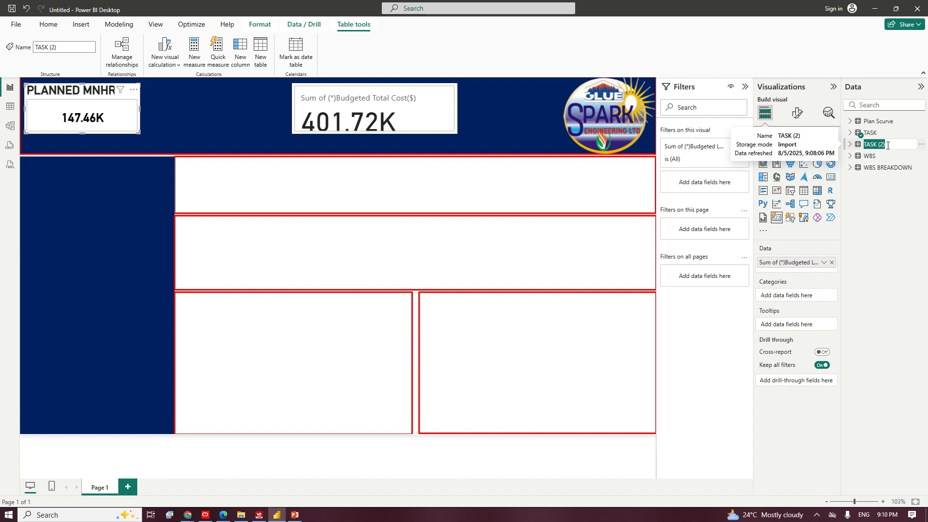
pyautogui.write('ACTUAL')
pyautogui.press('Return')
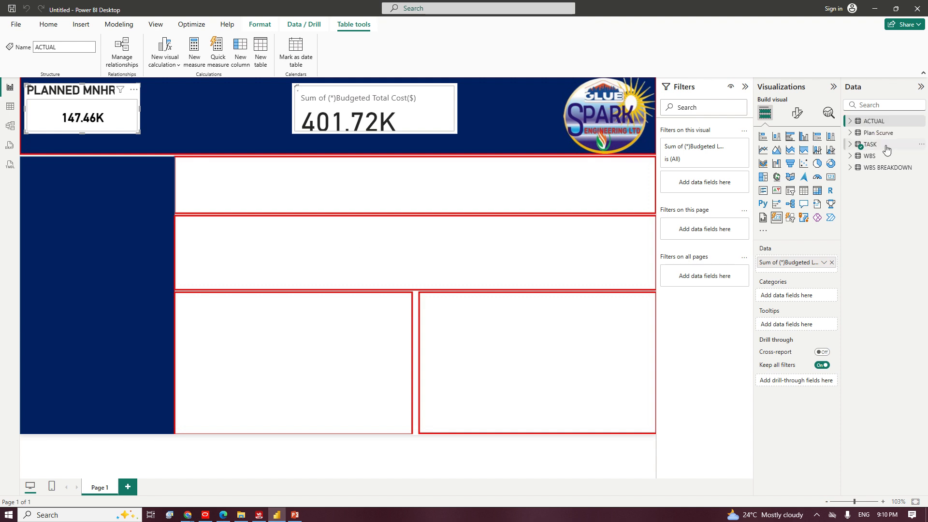
# Rename the TASK table as PLANNED DATA.
pyautogui.doubleClick(885, 144)
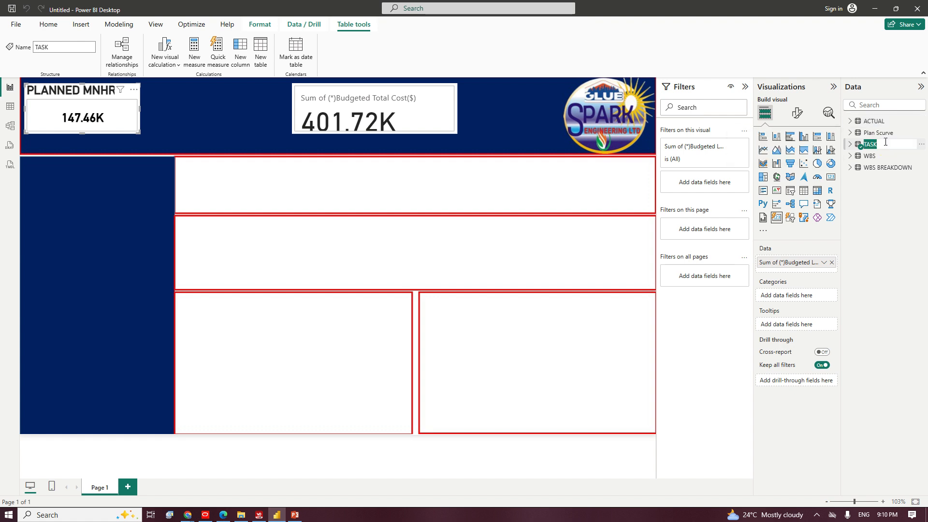
pyautogui.write('PLANNED DA')
pyautogui.press('Return')
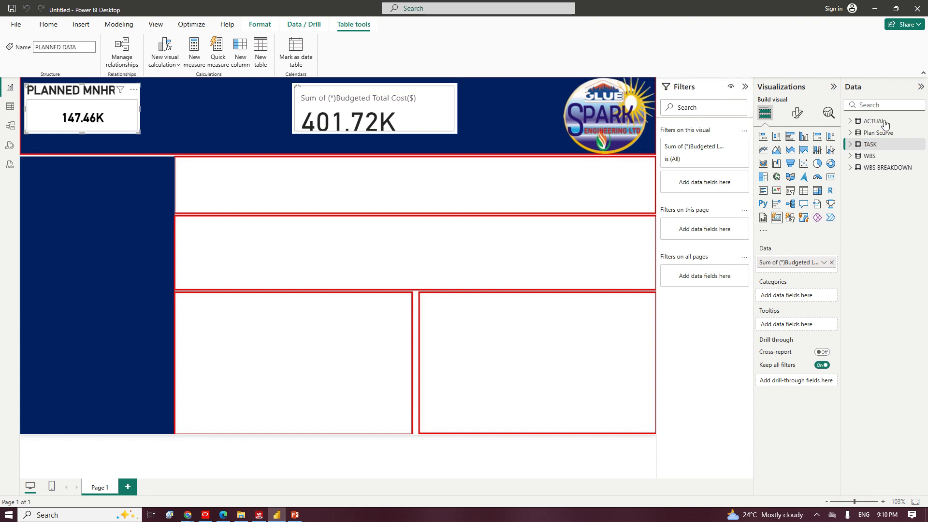
# Extend the ACTUAL table's name to ACTUAL DATA.
pyautogui.doubleClick(887, 121)
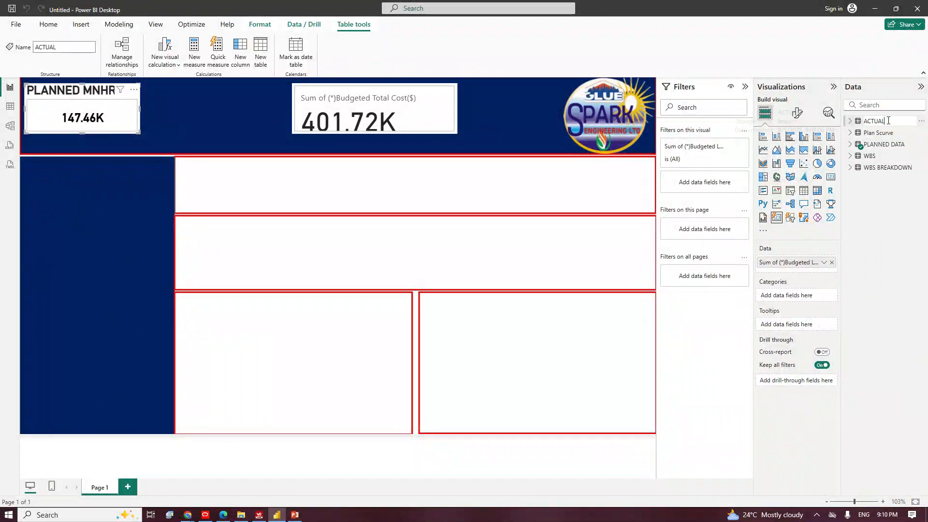
pyautogui.write('DAT')
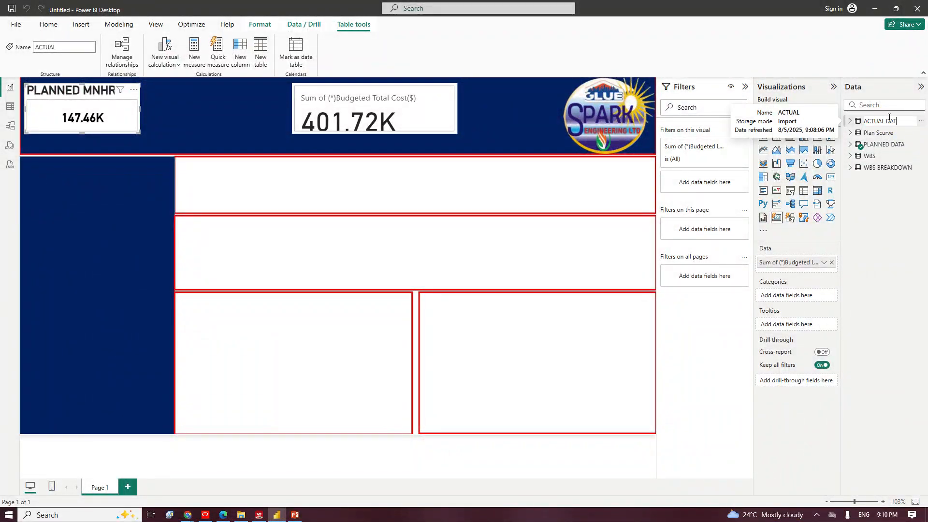
pyautogui.write('A')
pyautogui.press('Return')
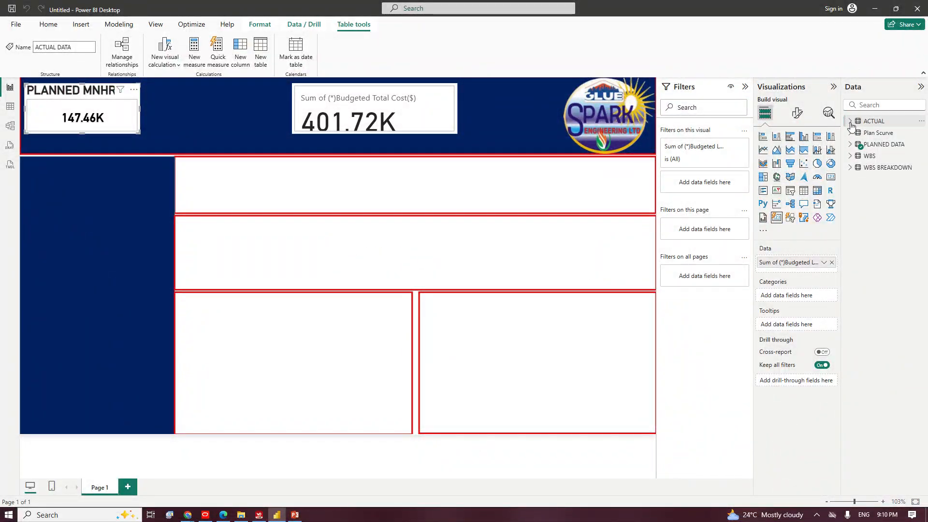
# Add (*)Actual Labor Units(h) from the ACTUAL DATA table to the PLANNED MNHRS card and widen the card to fit both values.
pyautogui.click(850, 122)
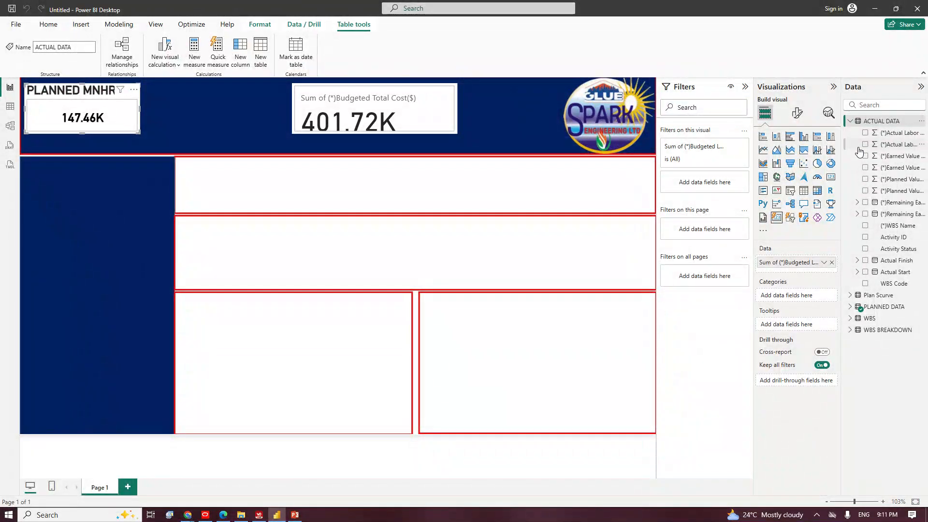
pyautogui.moveTo(843, 157); pyautogui.dragTo(803, 157)
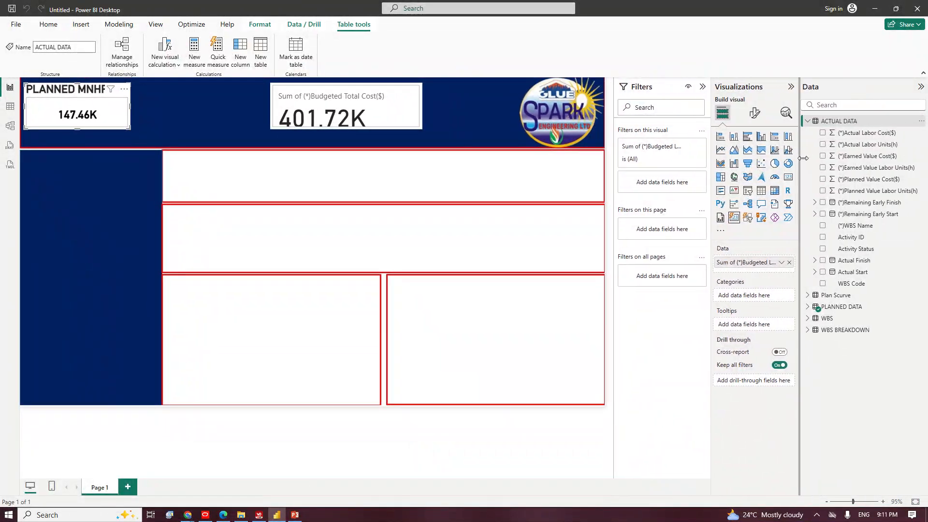
pyautogui.moveTo(872, 146); pyautogui.dragTo(779, 269)
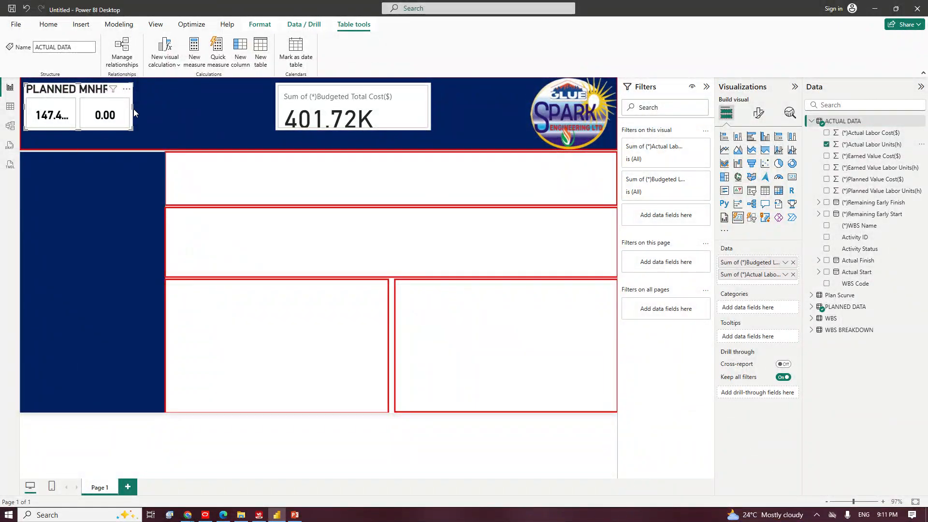
pyautogui.moveTo(133, 108); pyautogui.dragTo(167, 122)
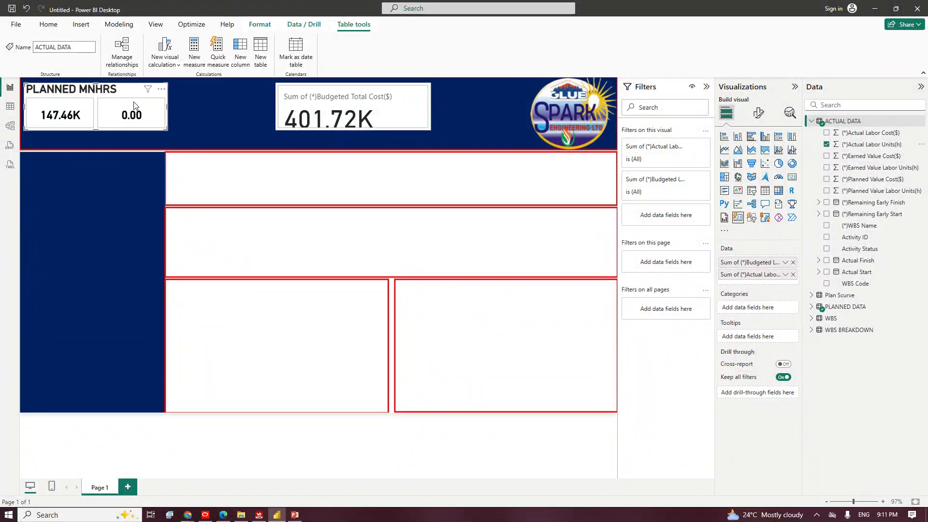
# Add (*)Actual Labor Units(h) from ACTUAL DATA to the budgeted total cost card, and widen both this card and the PLANNED MNHRS card.
pyautogui.moveTo(167, 105); pyautogui.dragTo(171, 106)
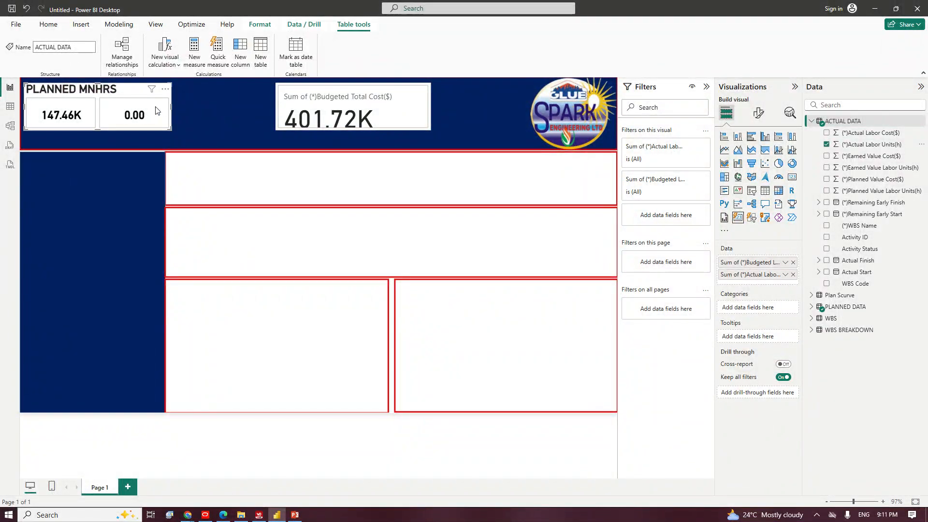
pyautogui.click(376, 122)
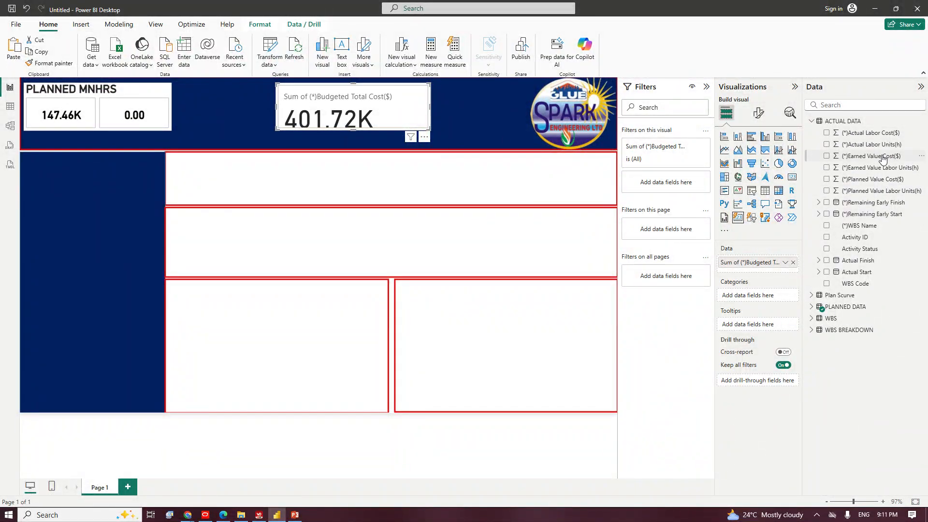
pyautogui.moveTo(886, 149); pyautogui.dragTo(789, 275)
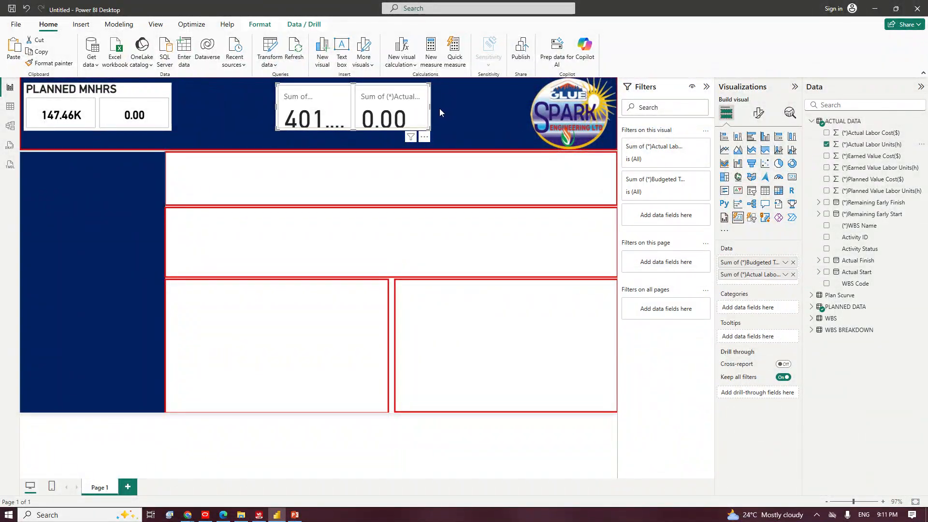
pyautogui.moveTo(429, 108); pyautogui.dragTo(511, 114)
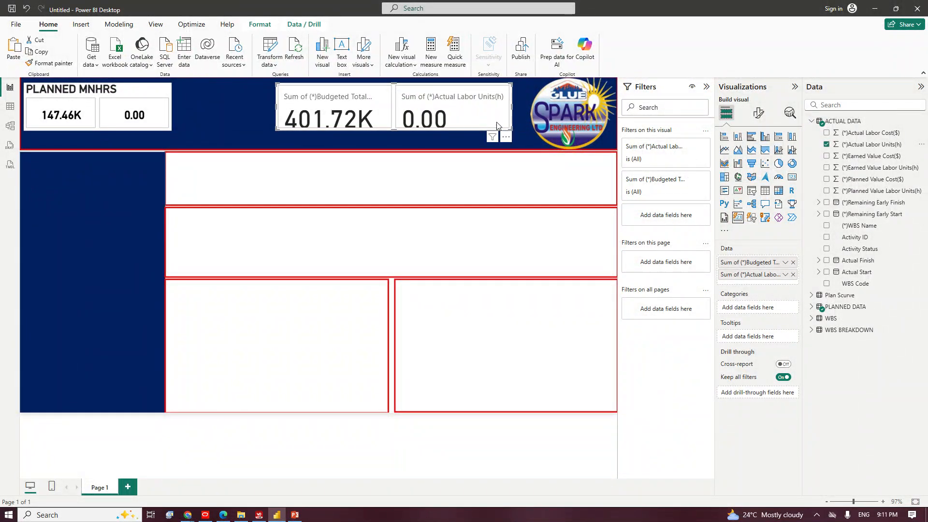
# Copy the cost card's formatting onto the man-hours card, and resize both cards to sit side by side in the header band.
pyautogui.click(48, 63)
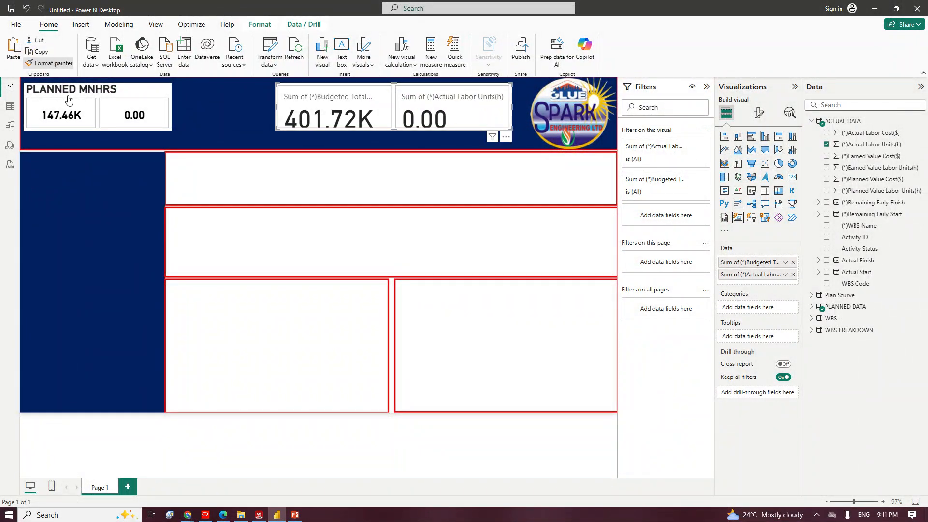
pyautogui.click(68, 113)
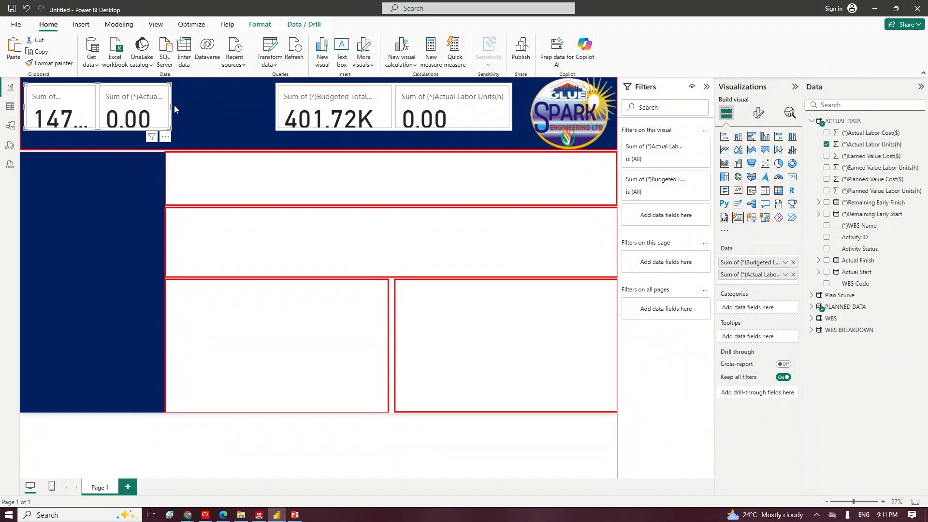
pyautogui.moveTo(170, 106); pyautogui.dragTo(257, 114)
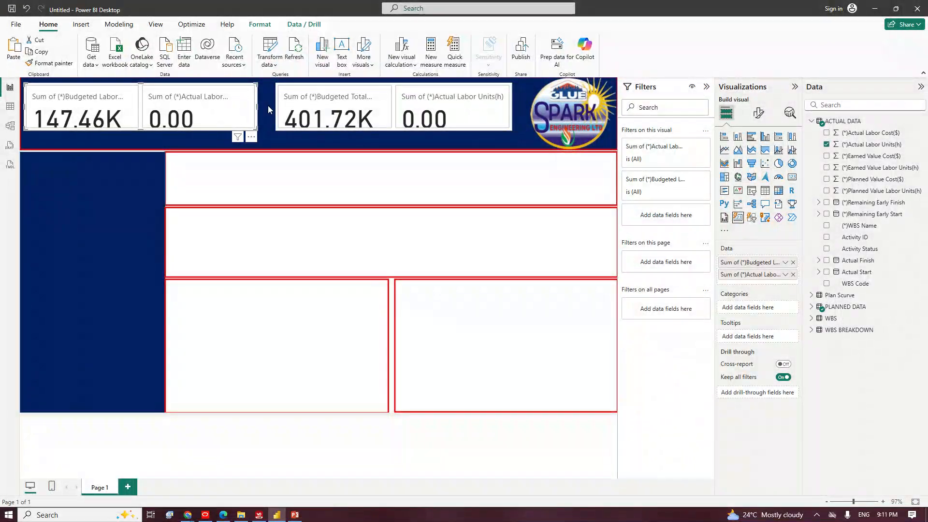
pyautogui.click(276, 111)
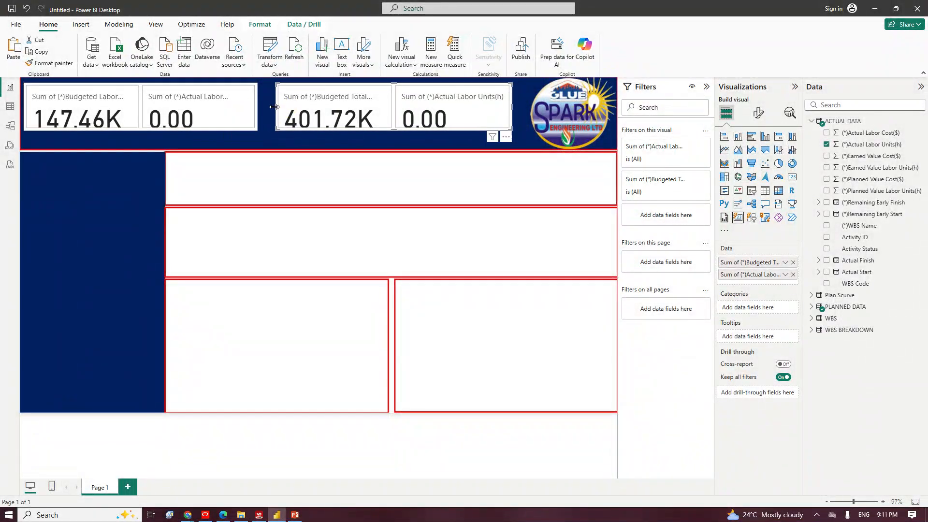
pyautogui.moveTo(274, 107); pyautogui.dragTo(264, 108)
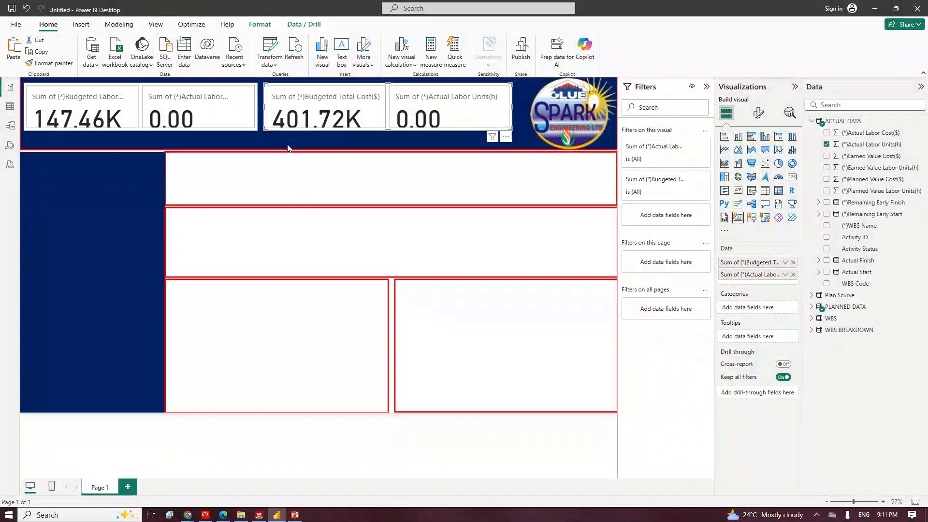
pyautogui.click(482, 190)
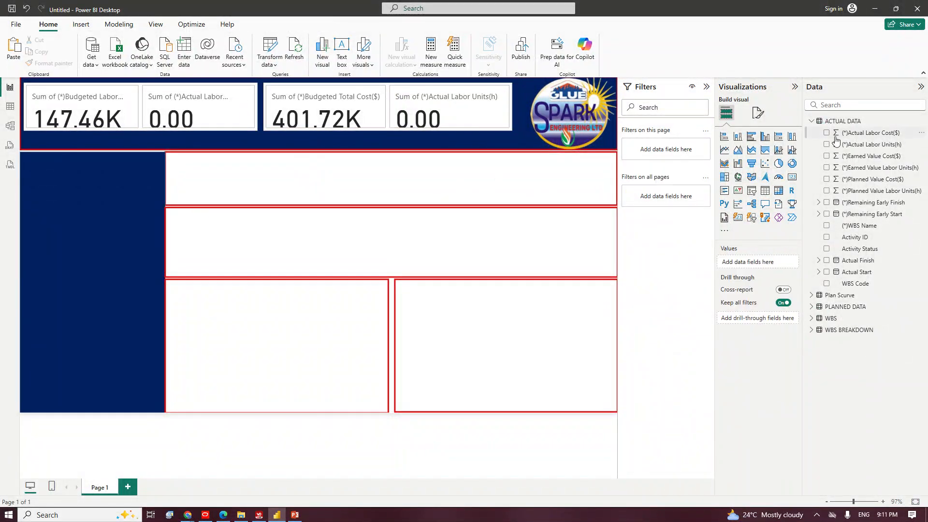
pyautogui.click(810, 122)
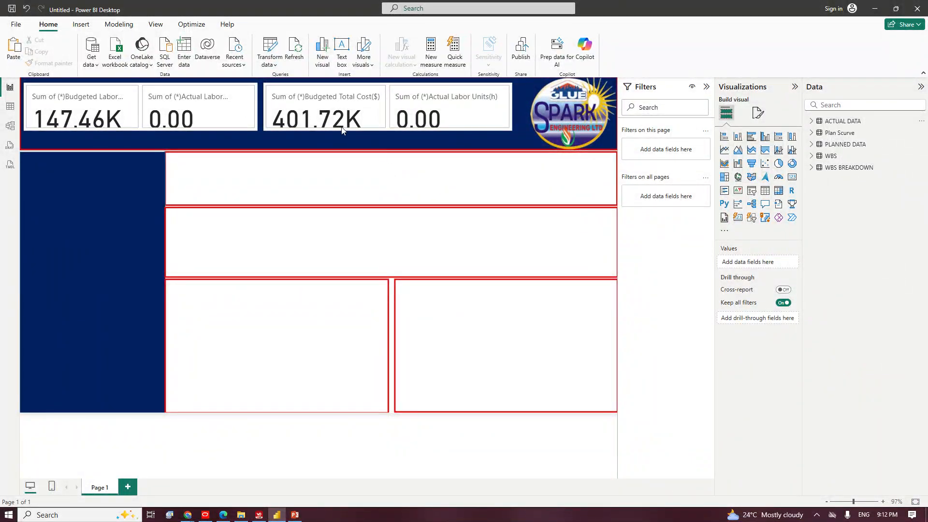
# Format the man-hours card's callout values as size 20, centred, bold and black, and narrow the card.
pyautogui.click(215, 116)
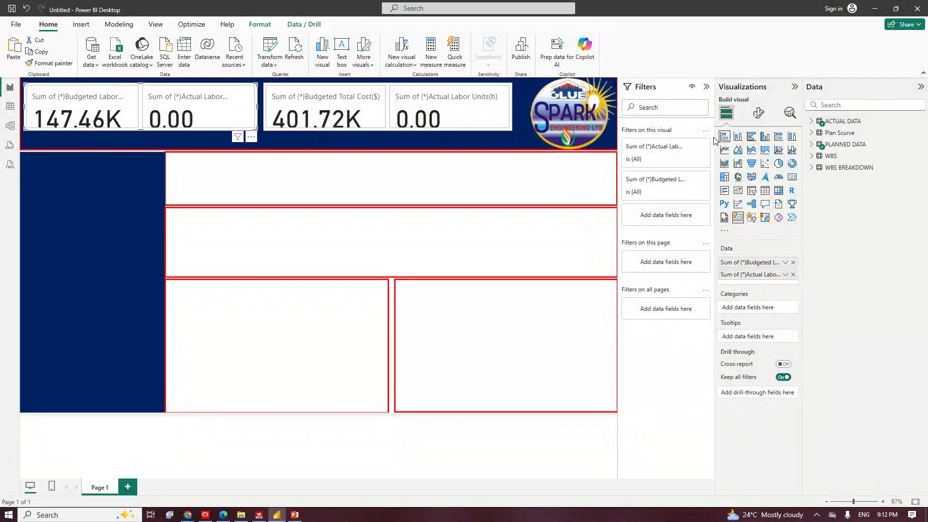
pyautogui.click(760, 116)
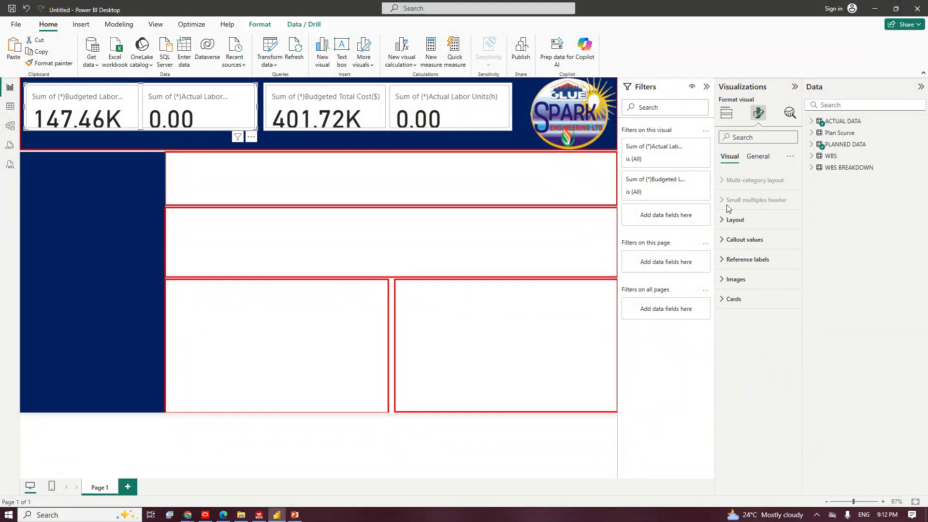
pyautogui.click(756, 159)
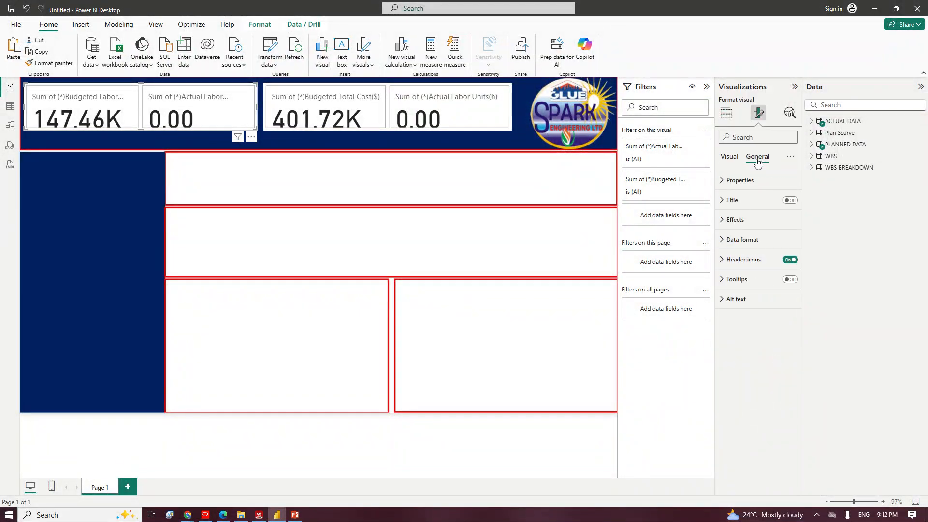
pyautogui.click(729, 160)
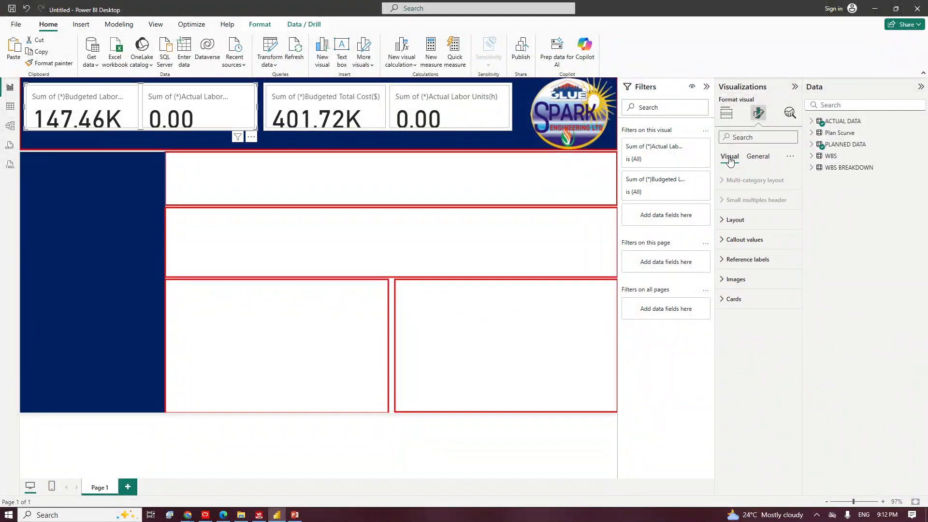
pyautogui.click(726, 240)
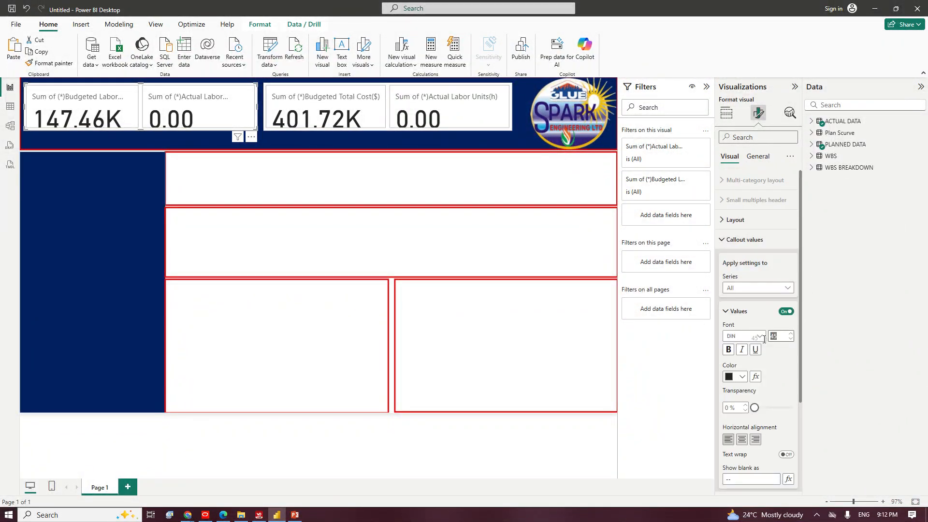
pyautogui.press('BackSpace')
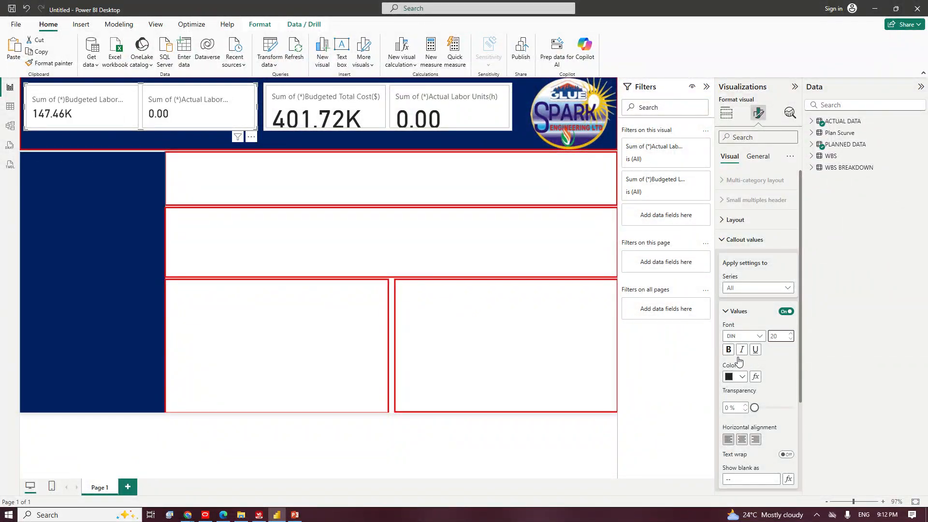
pyautogui.click(742, 441)
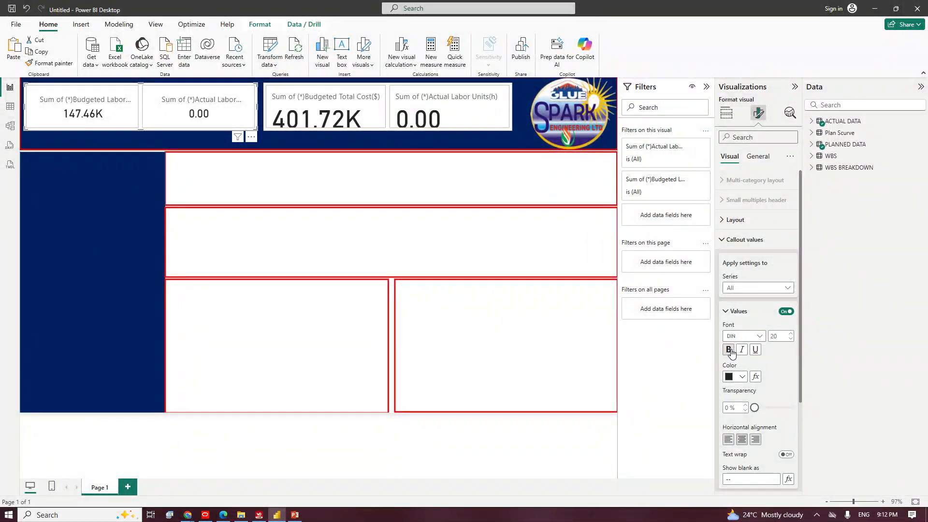
pyautogui.click(739, 378)
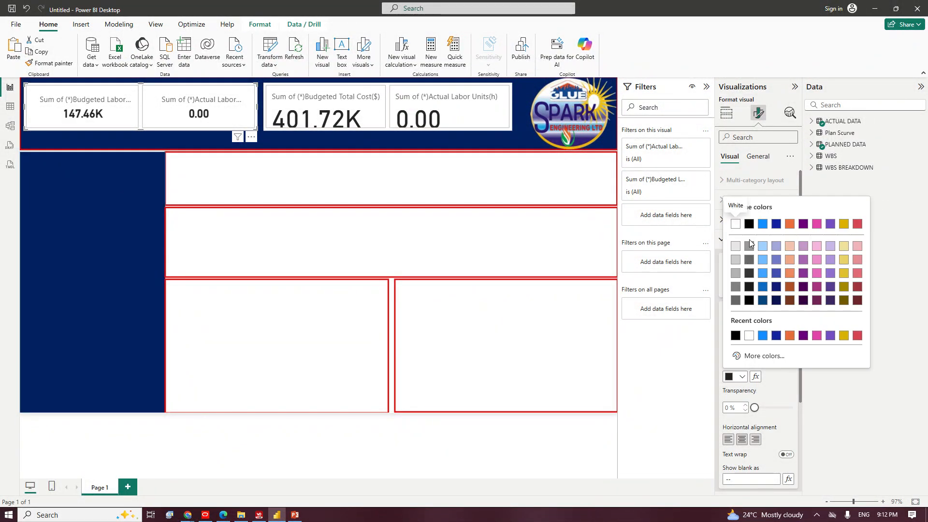
pyautogui.click(749, 228)
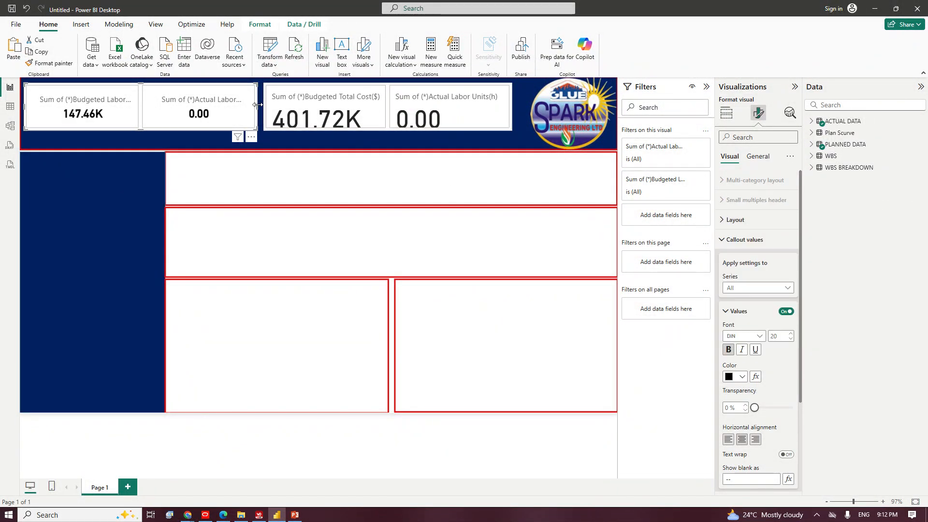
pyautogui.moveTo(257, 106); pyautogui.dragTo(192, 106)
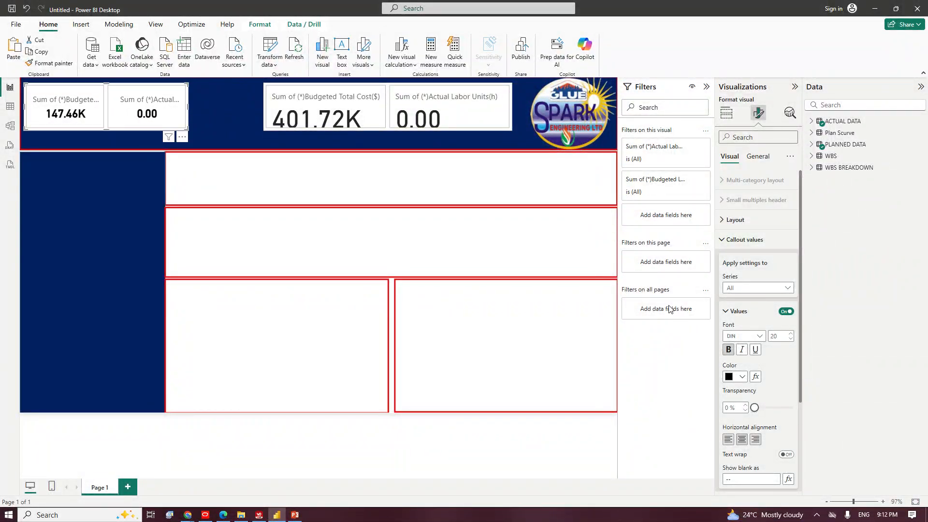
# Rename the man-hours card's budgeted labor units field as Planned MnHrs.
pyautogui.click(726, 111)
pyautogui.doubleClick(743, 264)
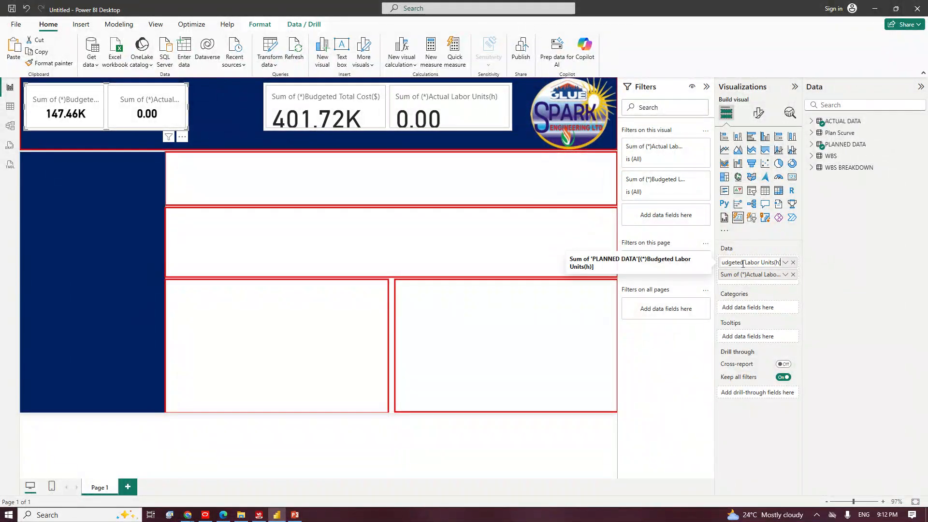
pyautogui.press('BackSpace')
pyautogui.press('BackSpace')
pyautogui.press('BackSpace')
pyautogui.press('BackSpace')
pyautogui.press('BackSpace')
pyautogui.press('BackSpace')
pyautogui.press('BackSpace')
pyautogui.press('BackSpace')
pyautogui.press('BackSpace')
pyautogui.press('BackSpace')
pyautogui.press('BackSpace')
pyautogui.press('BackSpace')
pyautogui.press('BackSpace')
pyautogui.press('BackSpace')
pyautogui.press('BackSpace')
pyautogui.press('BackSpace')
pyautogui.press('BackSpace')
pyautogui.press('BackSpace')
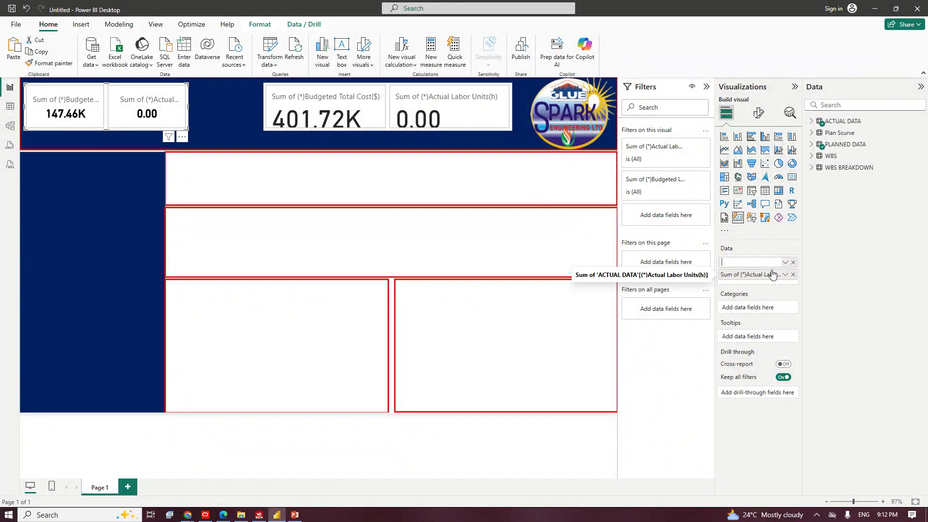
pyautogui.write('Planned MnHrs')
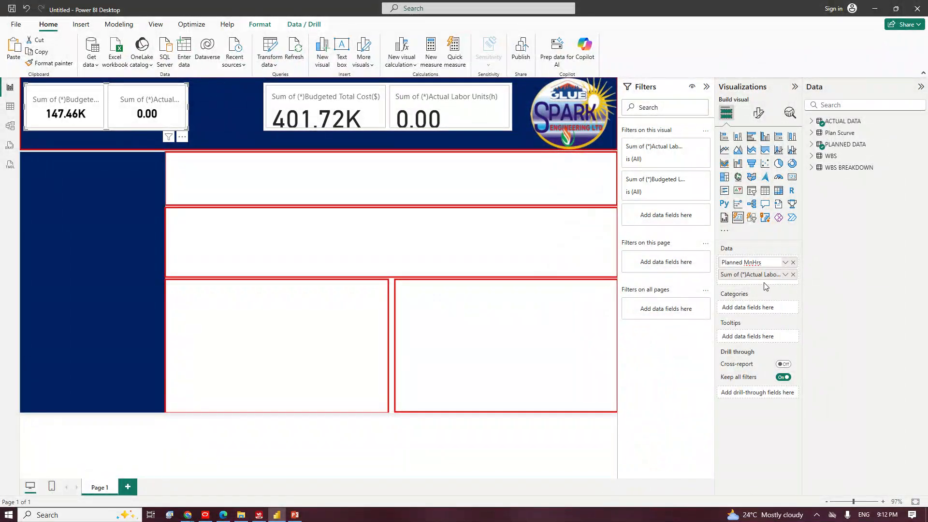
pyautogui.press('Return')
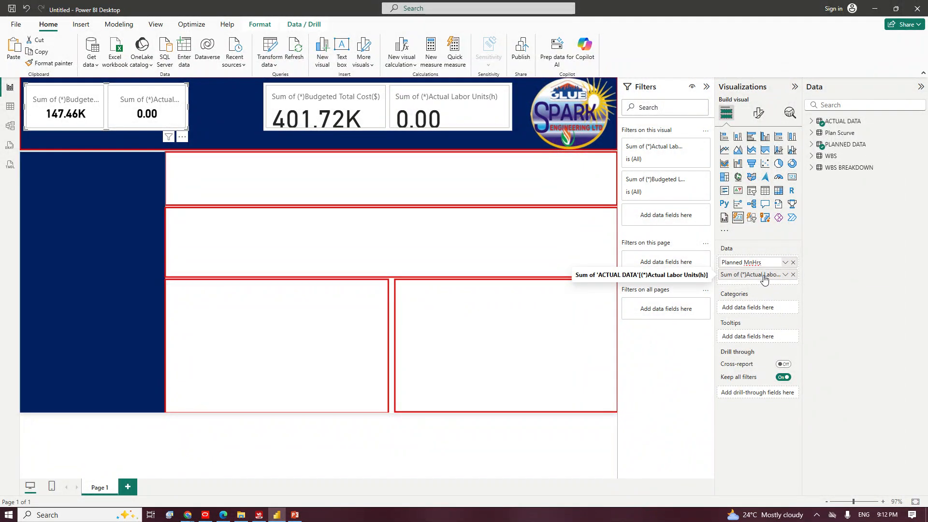
# Rename the man-hours card's actual labor units field as Actual MnHrs and narrow the card further.
pyautogui.doubleClick(764, 276)
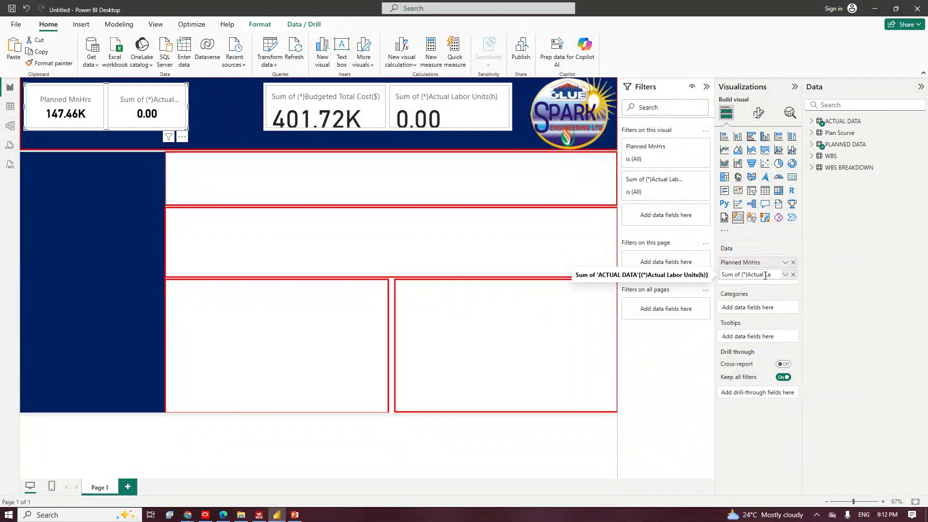
pyautogui.press('BackSpace')
pyautogui.press('BackSpace')
pyautogui.press('BackSpace')
pyautogui.press('BackSpace')
pyautogui.press('BackSpace')
pyautogui.press('BackSpace')
pyautogui.write('Actual')
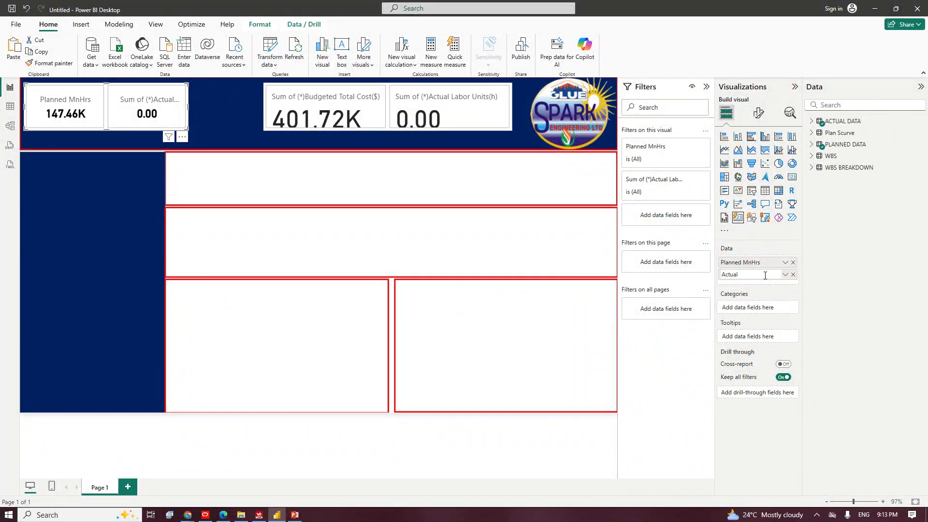
pyautogui.write(' MnHrs')
pyautogui.press('Return')
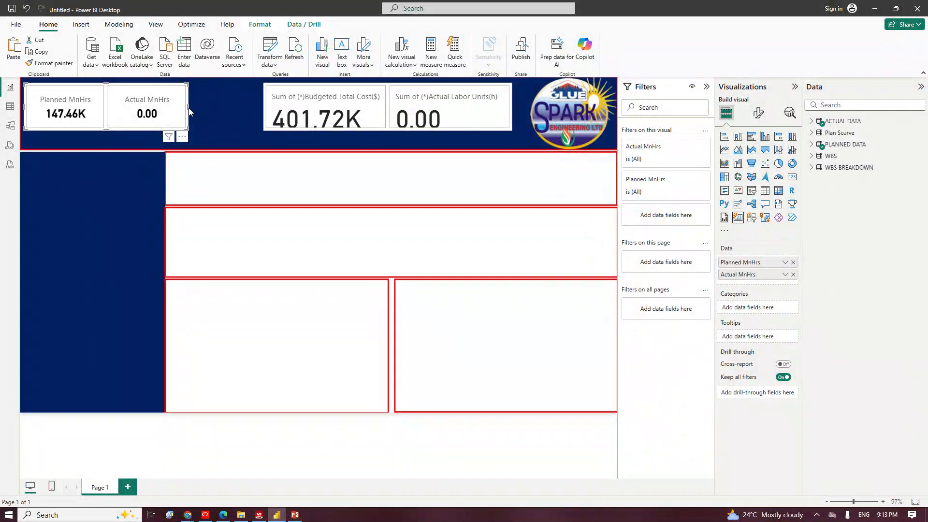
pyautogui.moveTo(189, 111); pyautogui.dragTo(148, 111)
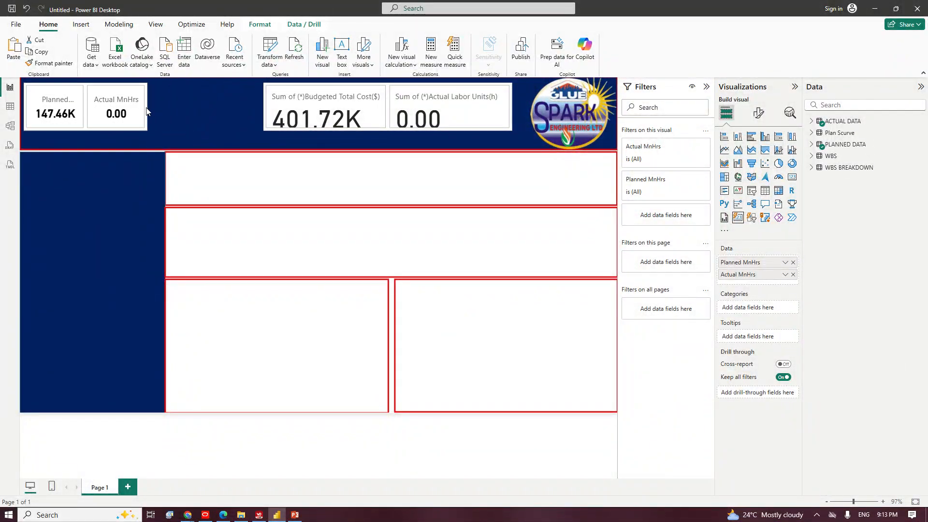
# Move the man-hours and cost cards side by side into the white row below the header, and narrow the cost card.
pyautogui.click(269, 112)
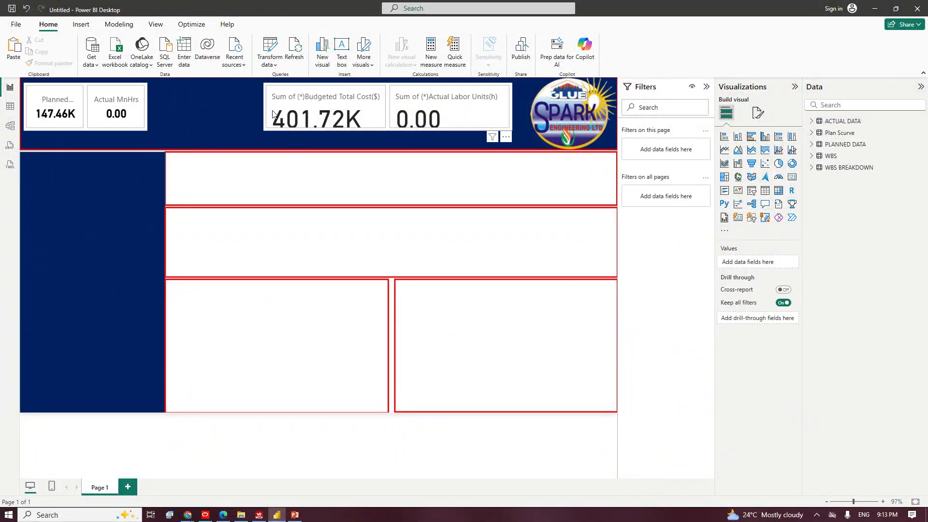
pyautogui.click(279, 113)
pyautogui.moveTo(279, 112); pyautogui.dragTo(217, 98)
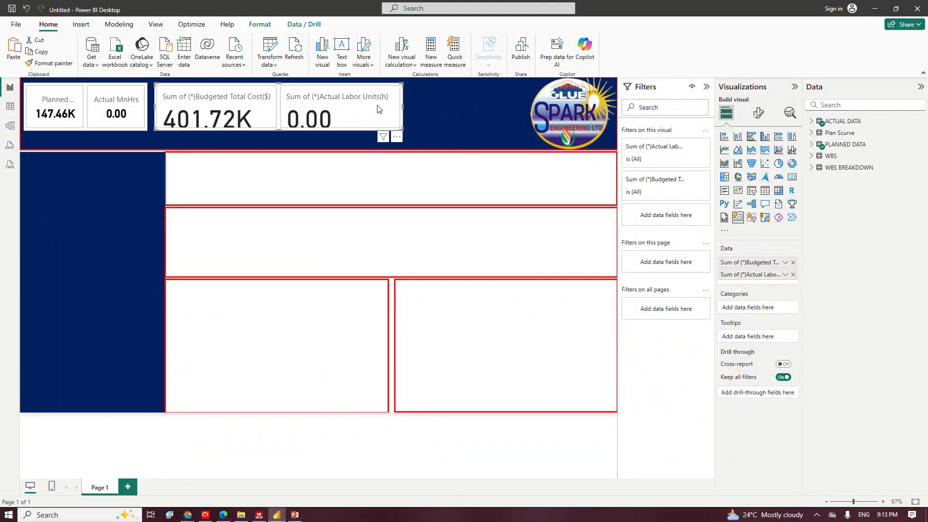
pyautogui.moveTo(60, 93); pyautogui.dragTo(117, 111)
pyautogui.moveTo(211, 175); pyautogui.dragTo(188, 168)
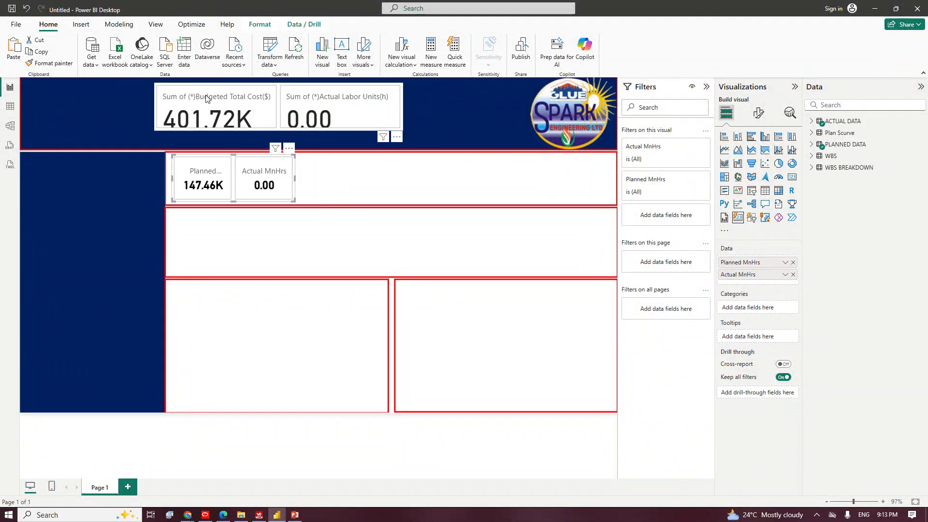
pyautogui.moveTo(216, 99); pyautogui.dragTo(363, 173)
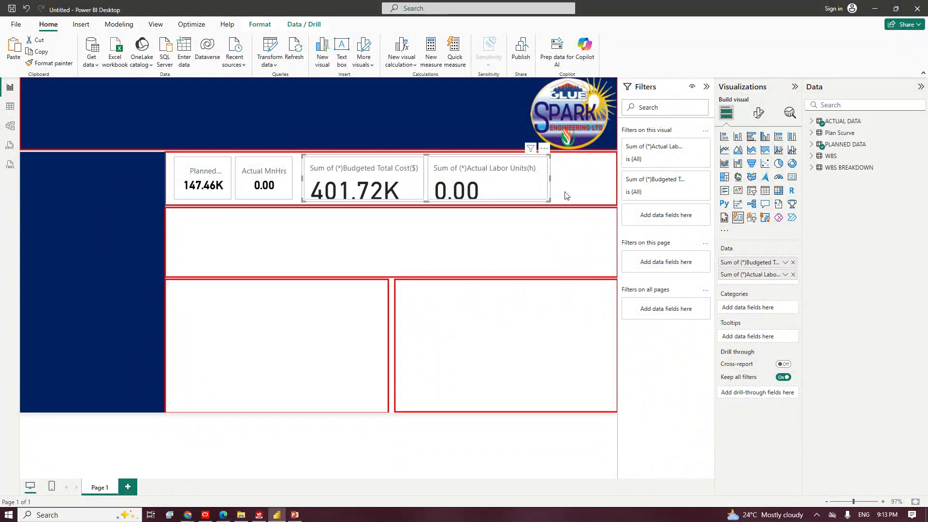
pyautogui.moveTo(549, 179); pyautogui.dragTo(457, 189)
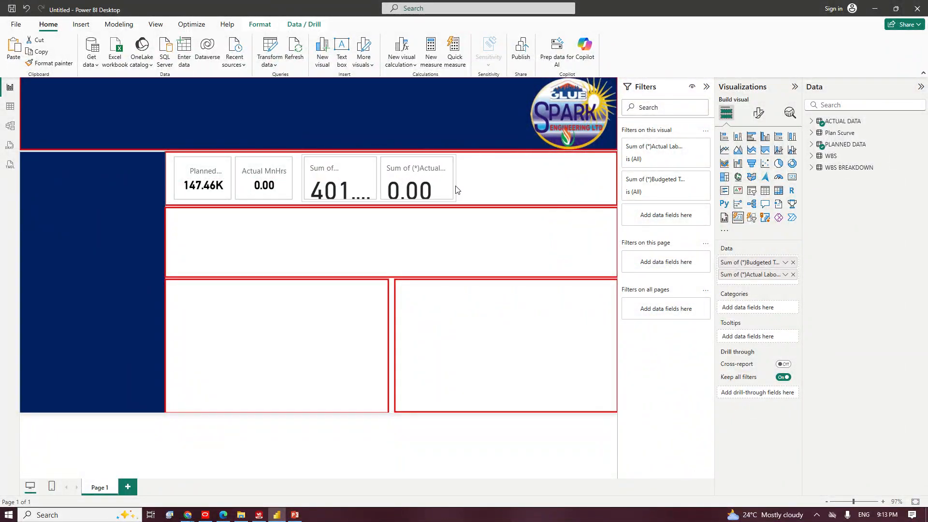
# Rename the cost card's budgeted total cost field as Planned Cost.
pyautogui.doubleClick(773, 261)
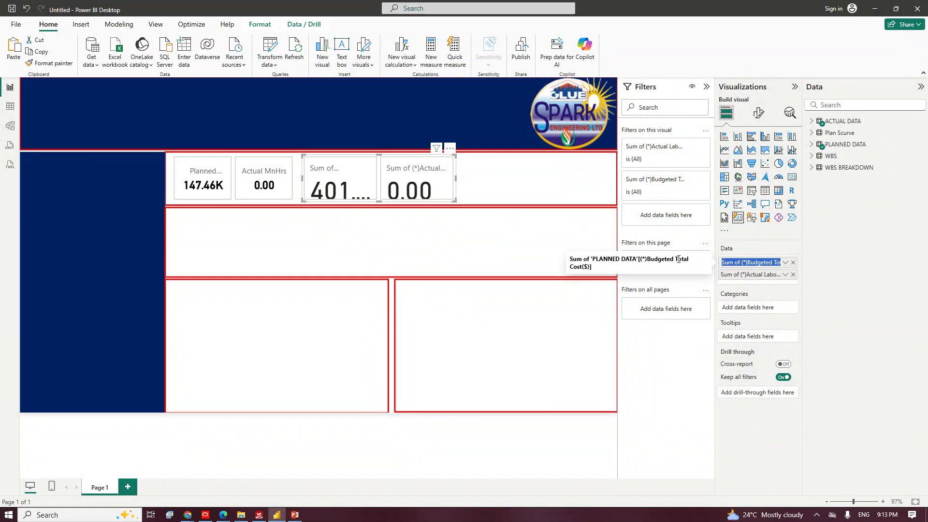
pyautogui.write('Planne')
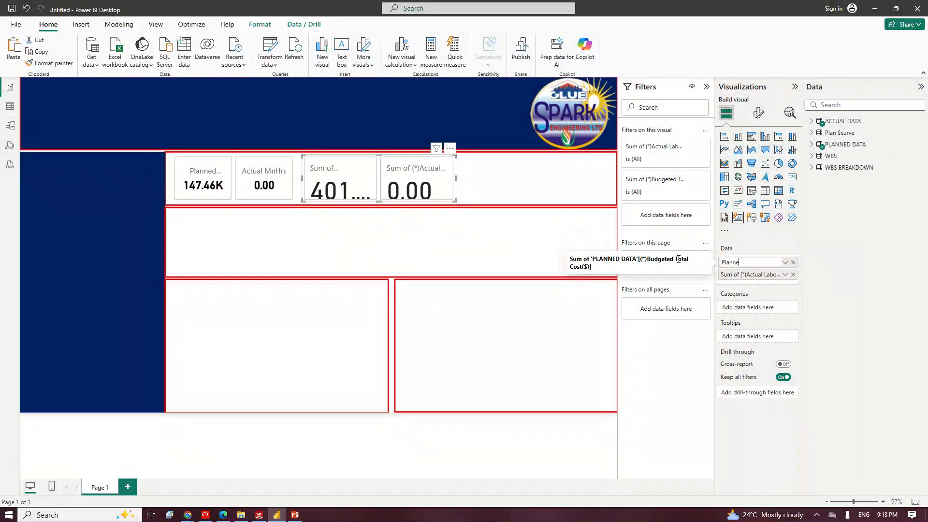
pyautogui.write('d Cost')
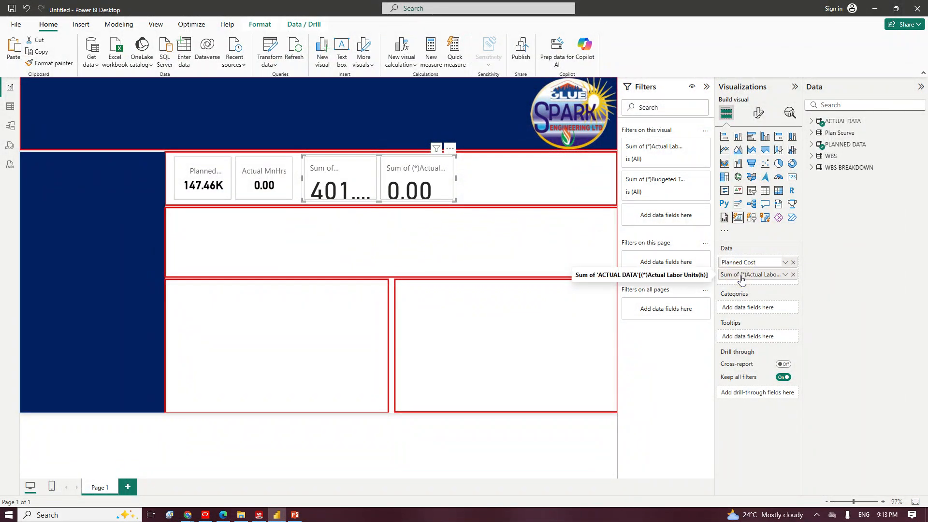
pyautogui.press('Return')
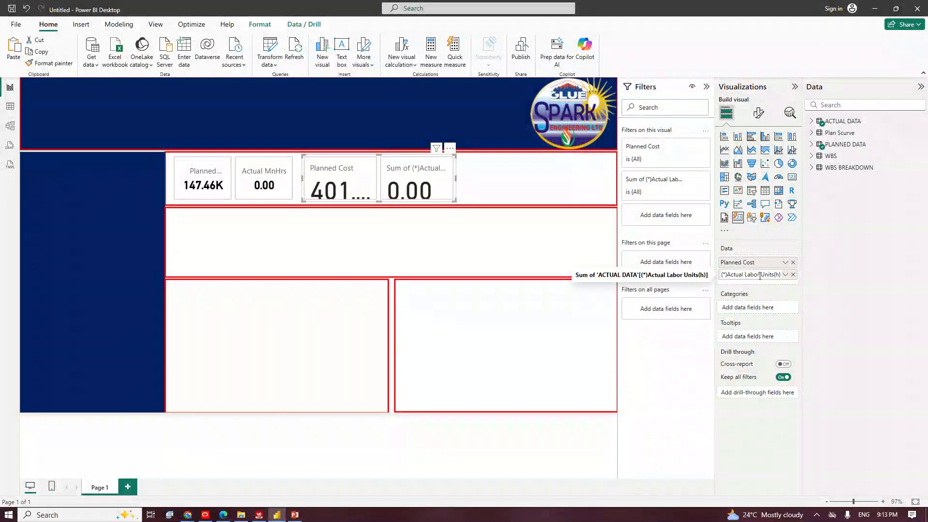
# Rename the cost card's actual labor units field as Actual Cost.
pyautogui.hotkey('ctrl', 'a')
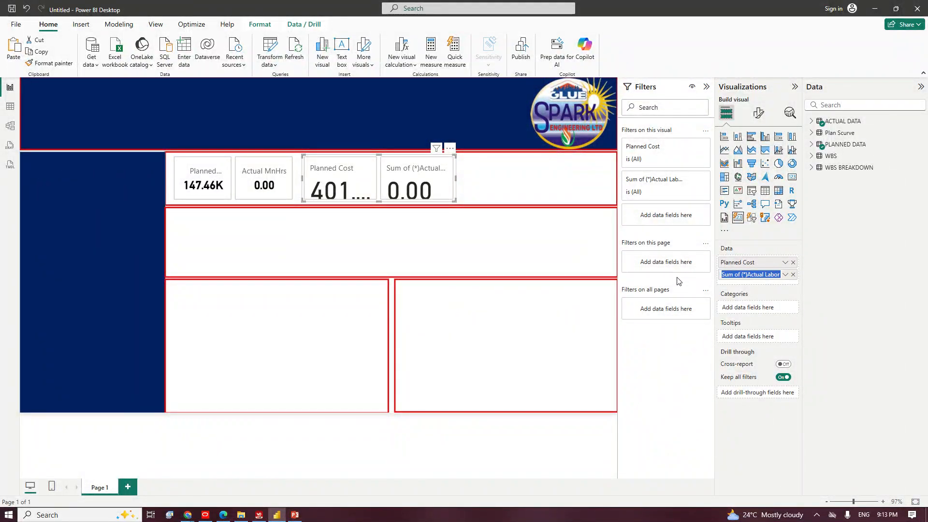
pyautogui.press('BackSpace')
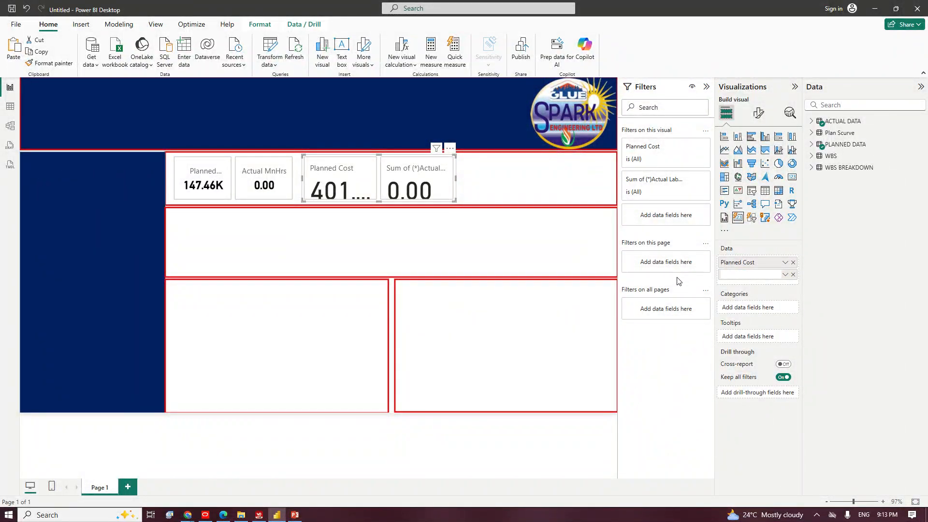
pyautogui.write('Actual ')
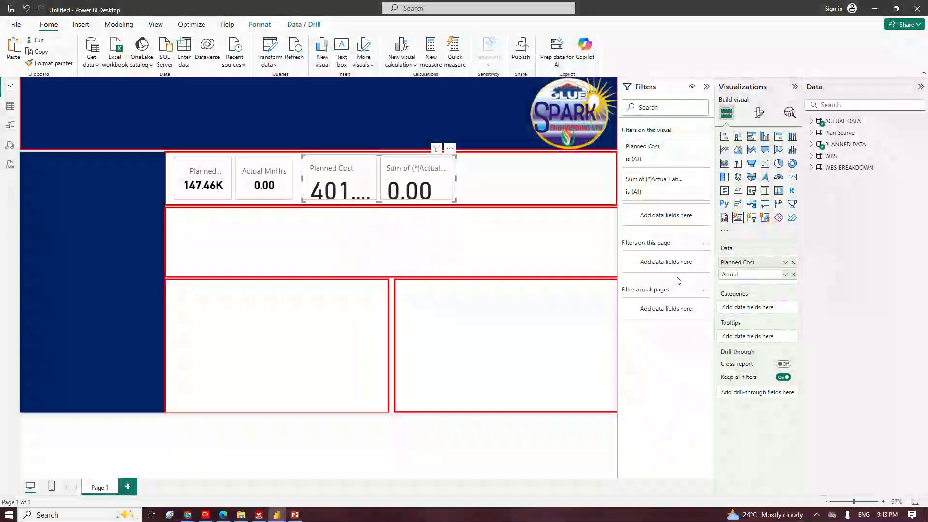
pyautogui.write('C')
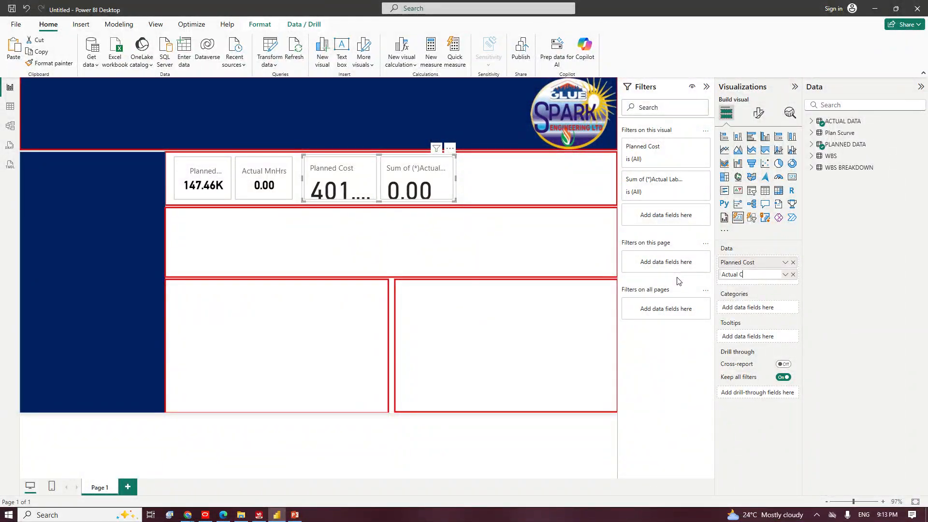
pyautogui.write('ost')
pyautogui.press('Return')
# Format the cost card's callout values as size 20, bold and black.
pyautogui.click(759, 115)
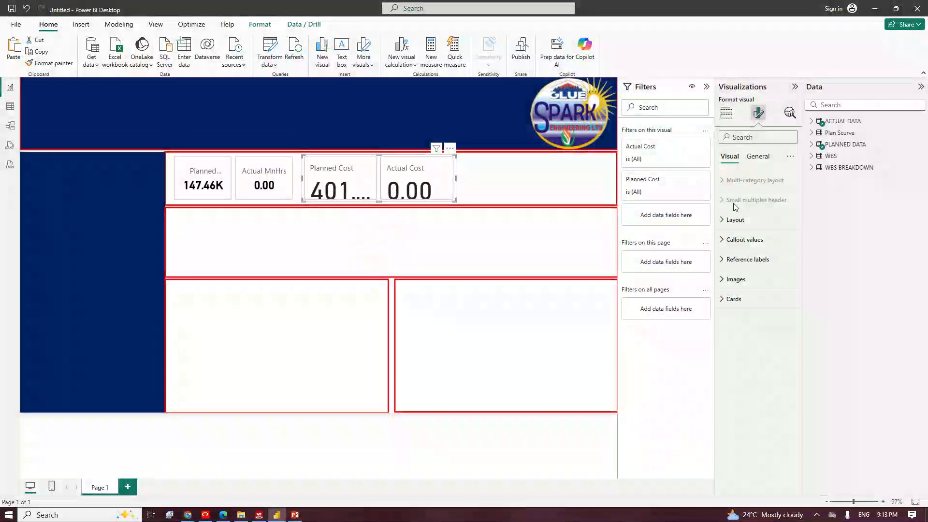
pyautogui.click(729, 248)
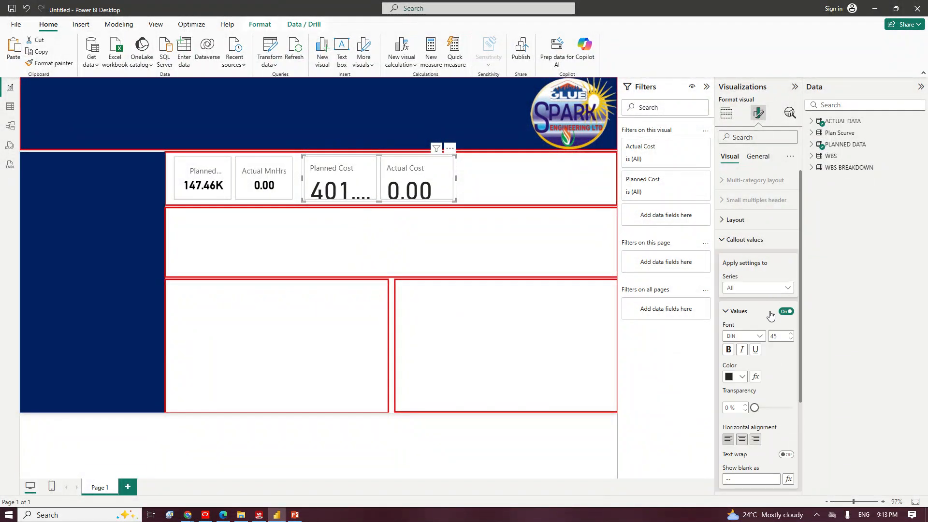
pyautogui.click(773, 337)
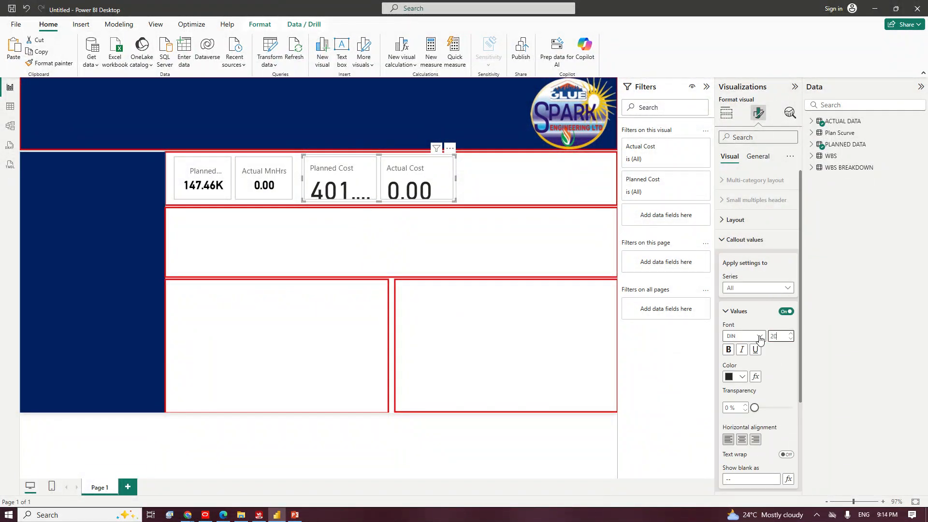
pyautogui.press('Return')
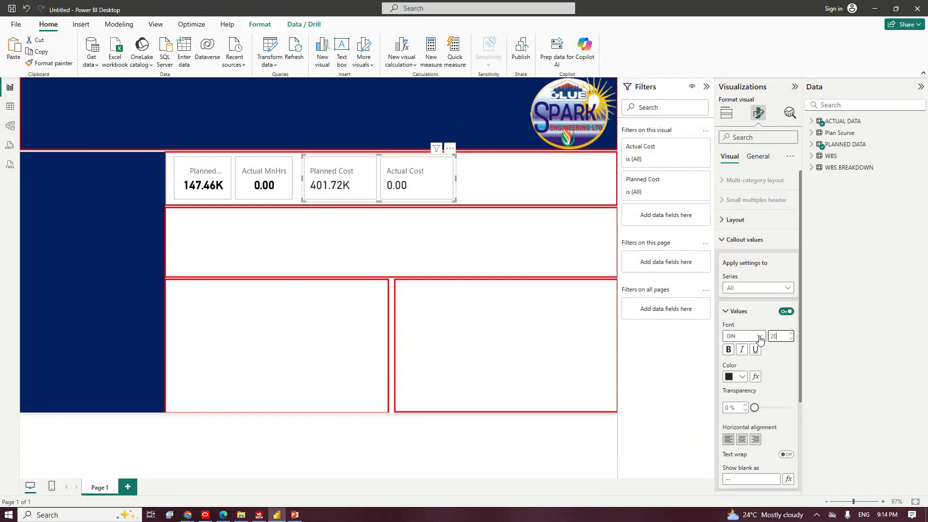
pyautogui.click(728, 349)
pyautogui.click(744, 377)
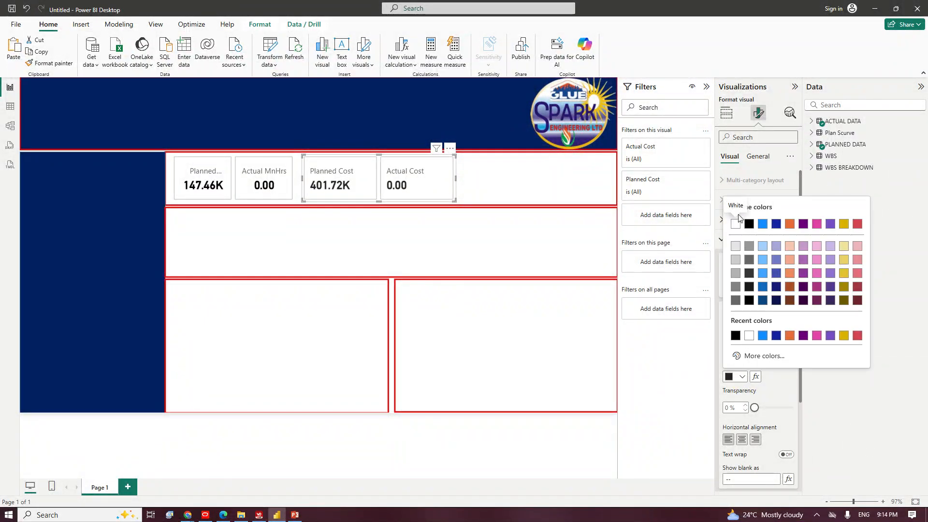
pyautogui.click(749, 224)
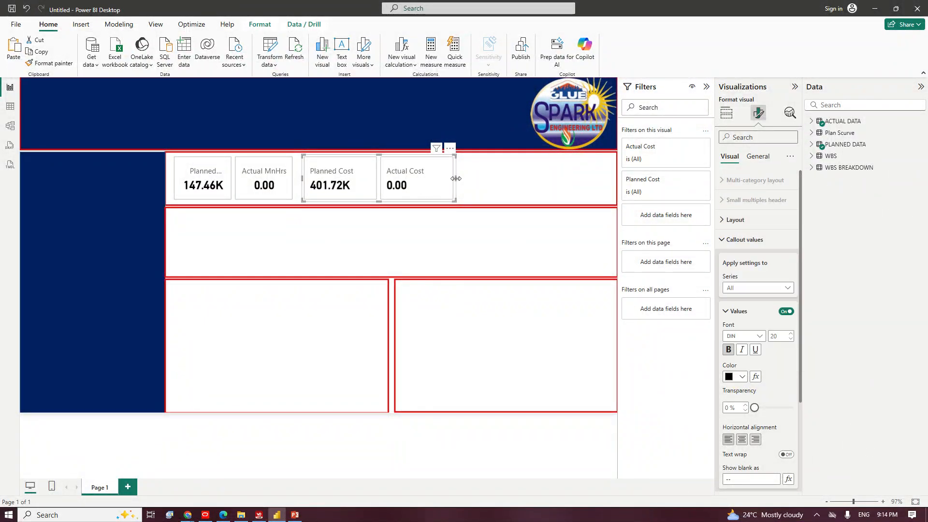
# Narrow the cost card against the man-hours card and place a duplicate of it beside it in the same row.
pyautogui.moveTo(455, 178)
pyautogui.mouseDown()
pyautogui.moveTo(353, 184)
pyautogui.moveTo(469, 180)
pyautogui.moveTo(455, 184)
pyautogui.mouseUp()
pyautogui.hotkey('ctrl', 'v')
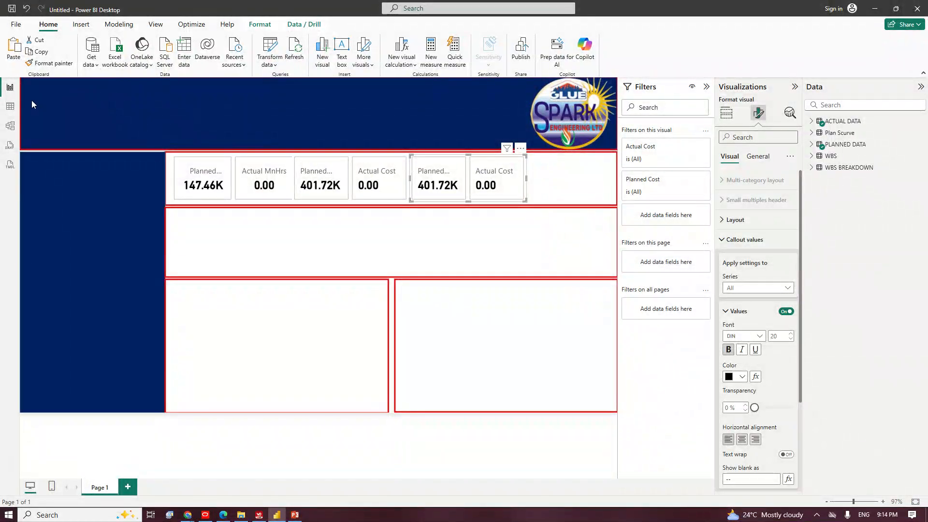
pyautogui.click(10, 109)
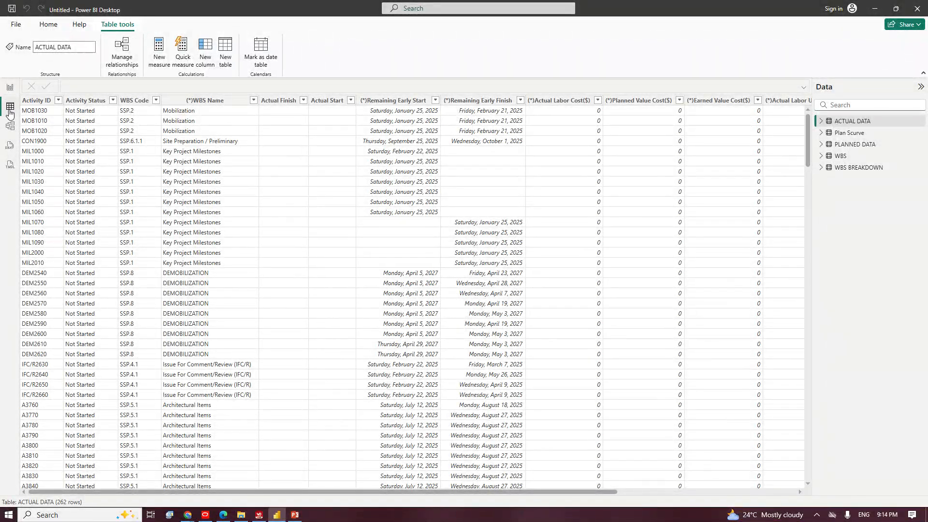
pyautogui.click(10, 126)
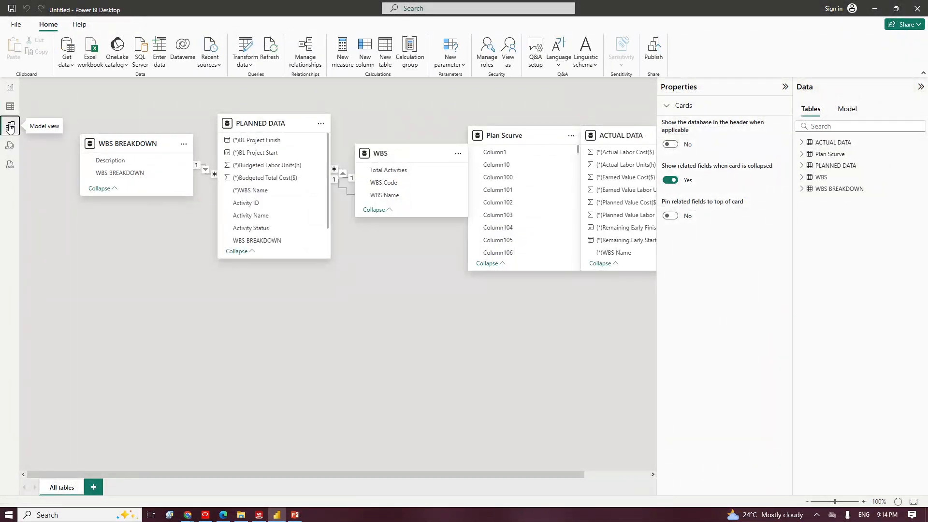
pyautogui.click(10, 106)
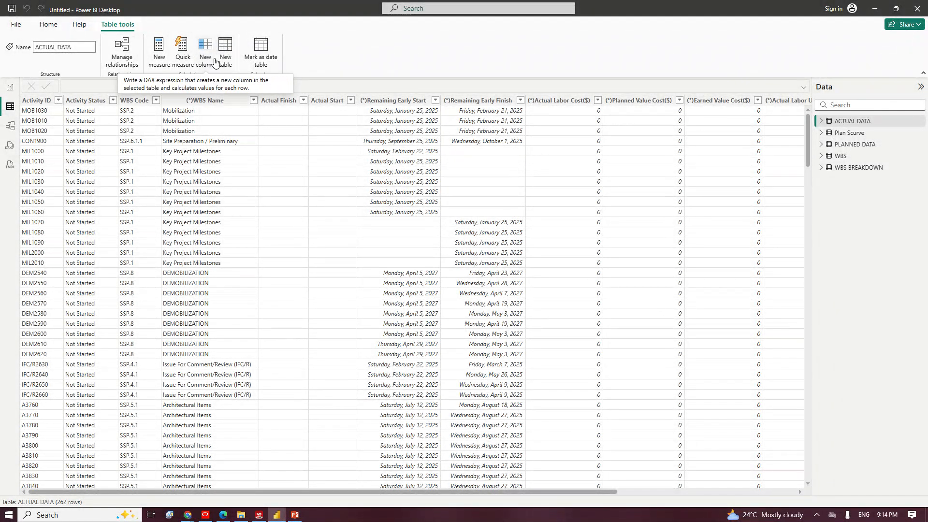
pyautogui.click(226, 55)
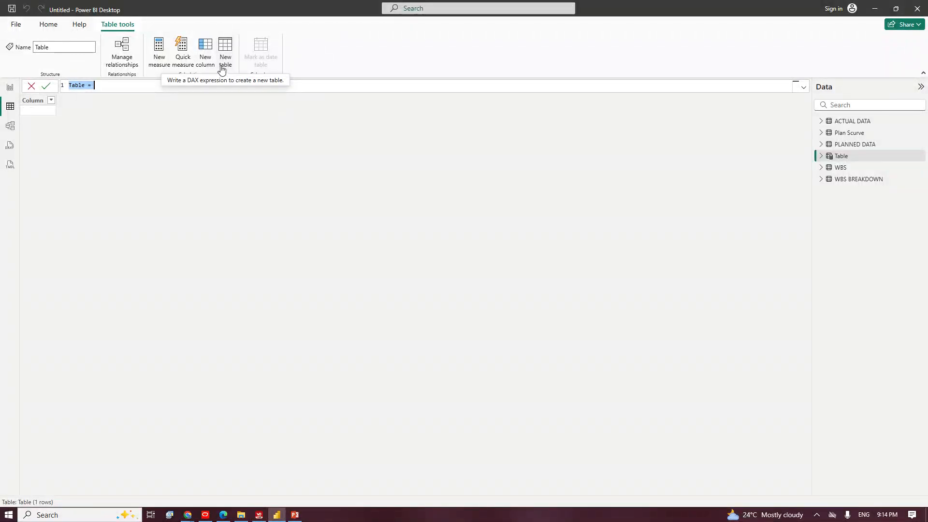
pyautogui.click(47, 112)
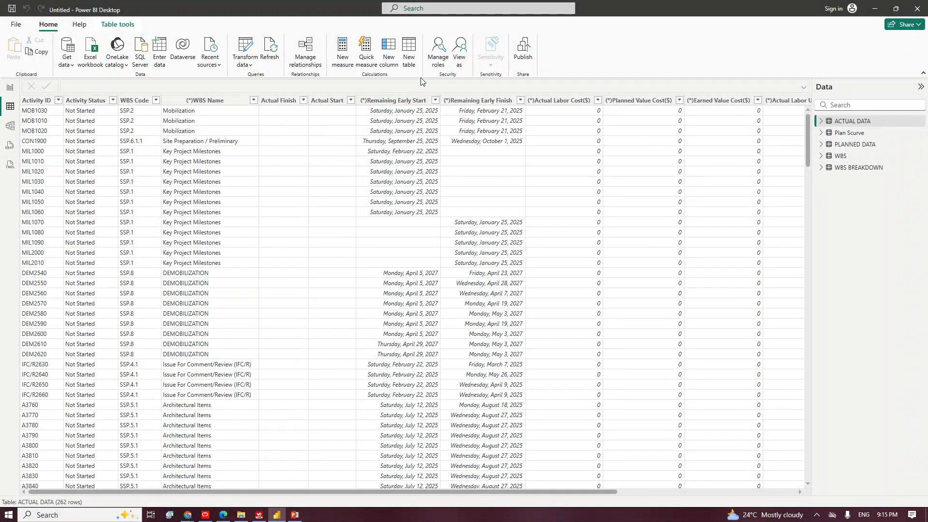
pyautogui.click(392, 54)
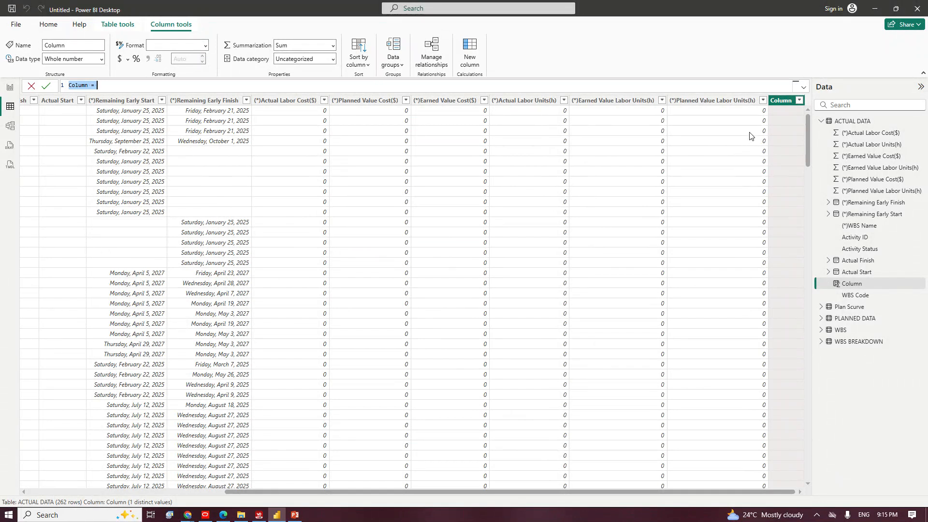
pyautogui.click(785, 101)
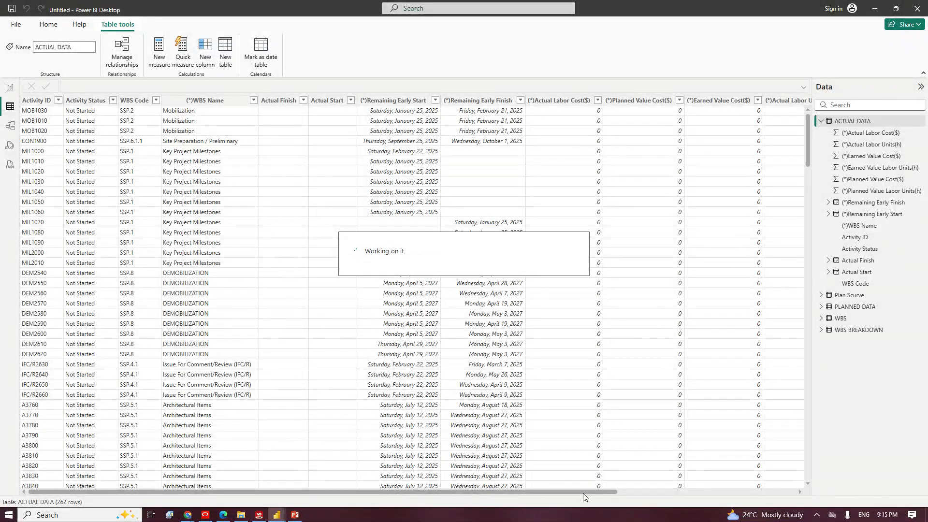
pyautogui.moveTo(594, 490); pyautogui.dragTo(205, 511)
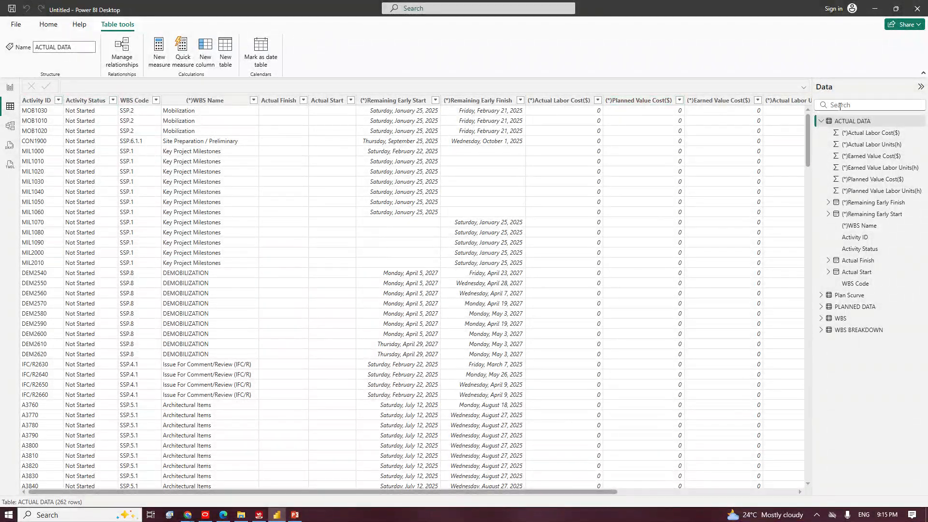
pyautogui.click(821, 121)
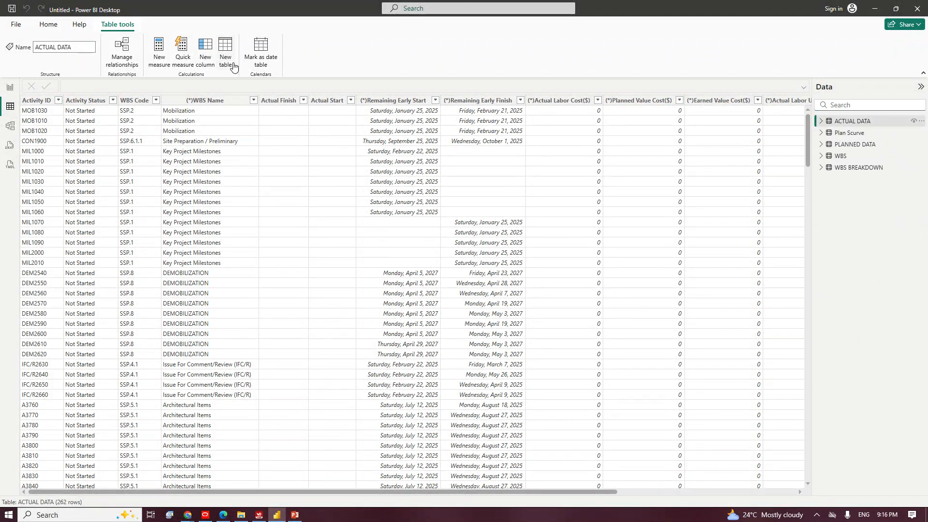
pyautogui.click(232, 61)
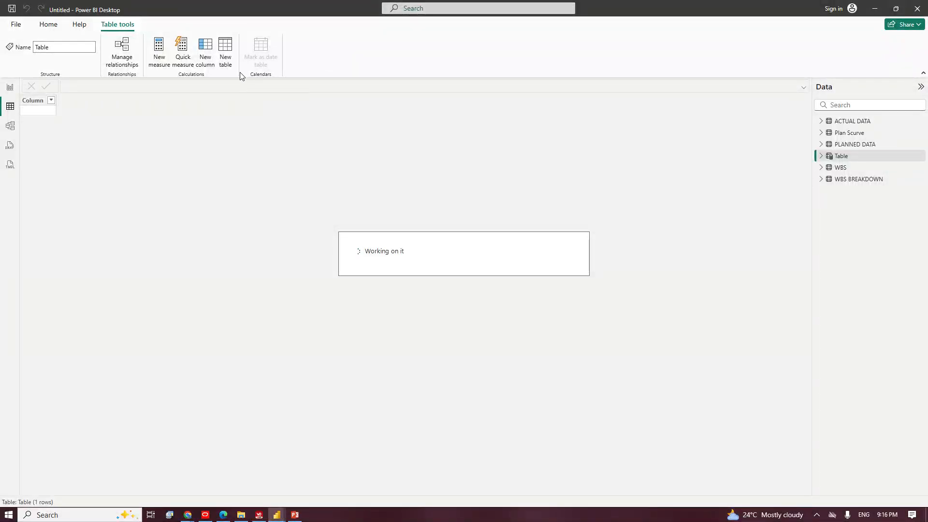
pyautogui.click(207, 52)
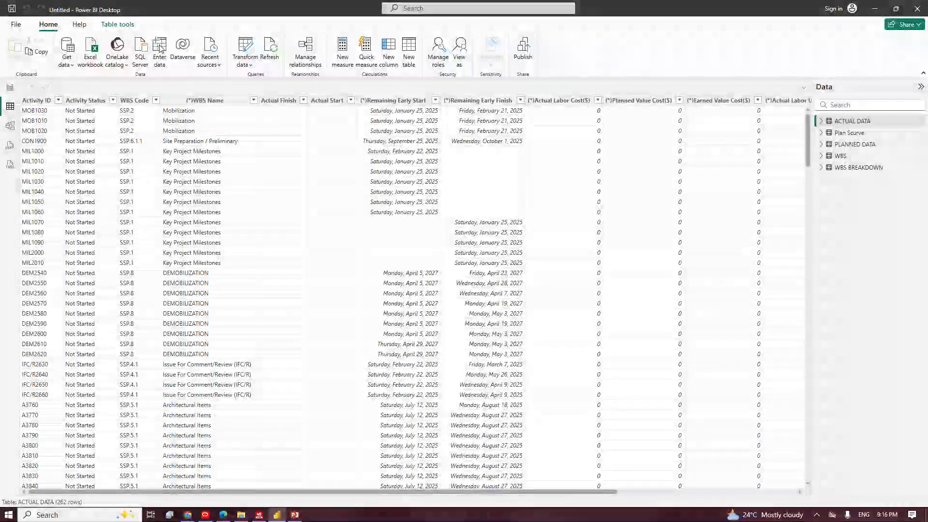
# Create an empty manually entered table named Measures and load it into the model.
pyautogui.click(162, 52)
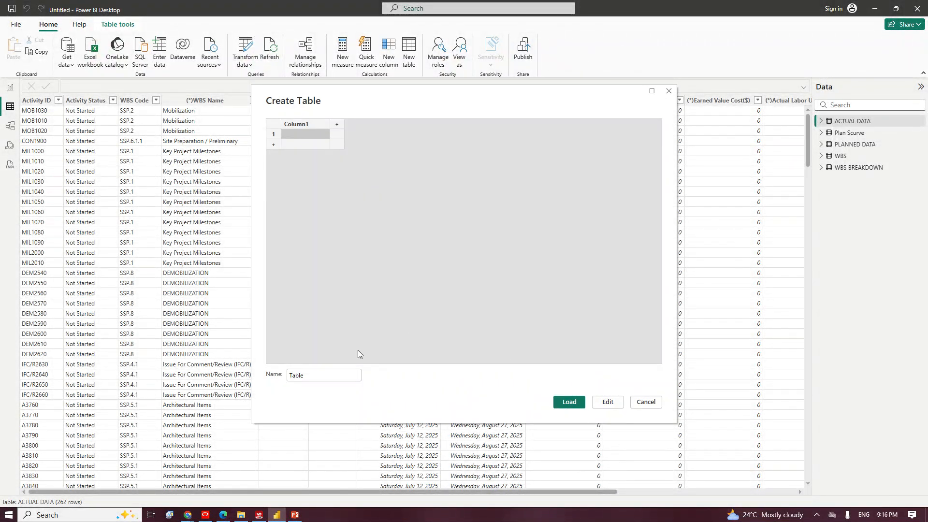
pyautogui.doubleClick(311, 375)
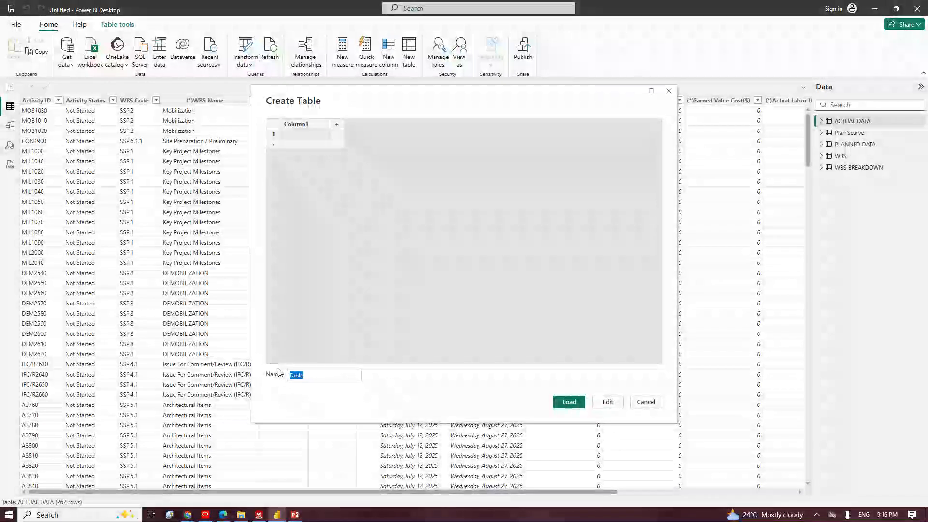
pyautogui.write('Measures')
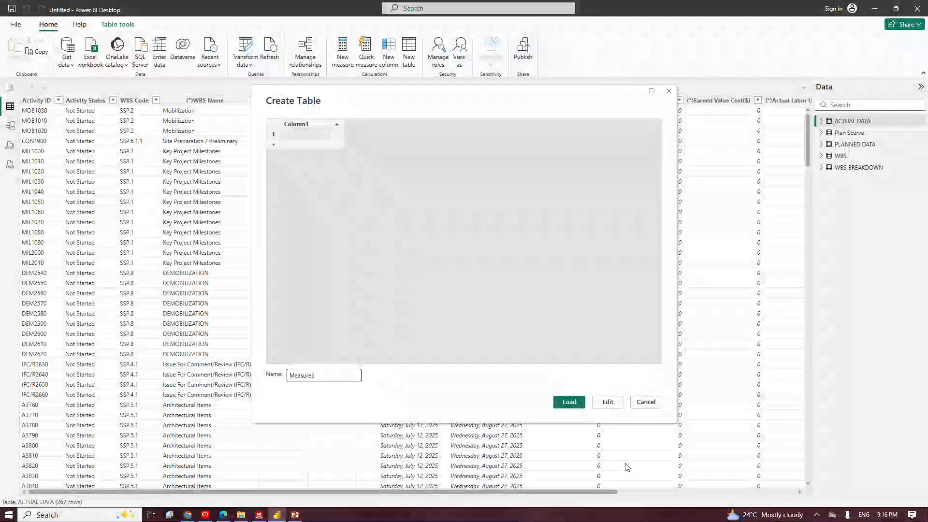
pyautogui.click(570, 405)
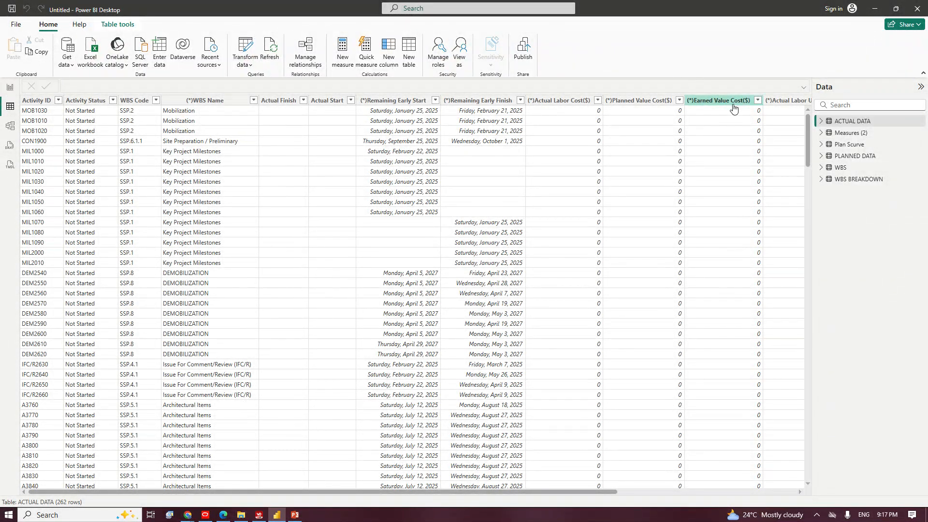
# Return to the report view and select the Measures (2) table in the data model.
pyautogui.click(9, 87)
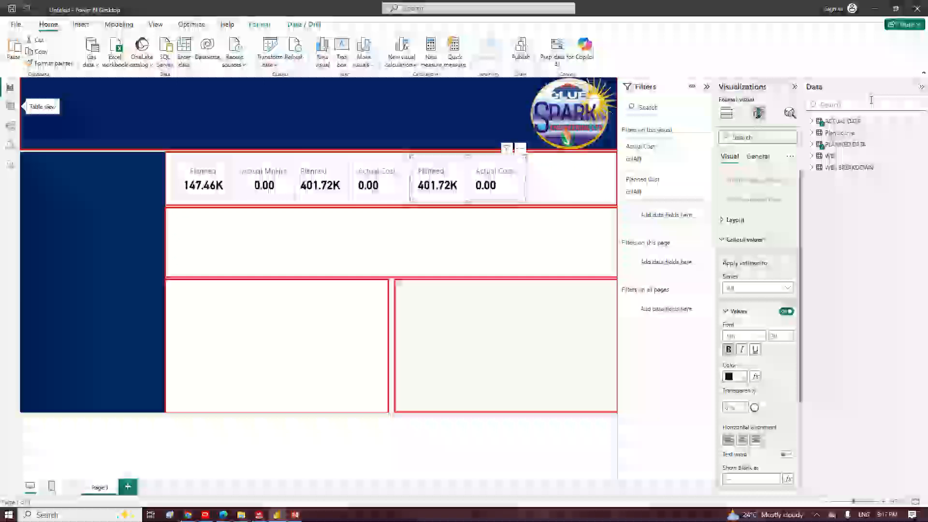
pyautogui.click(812, 122)
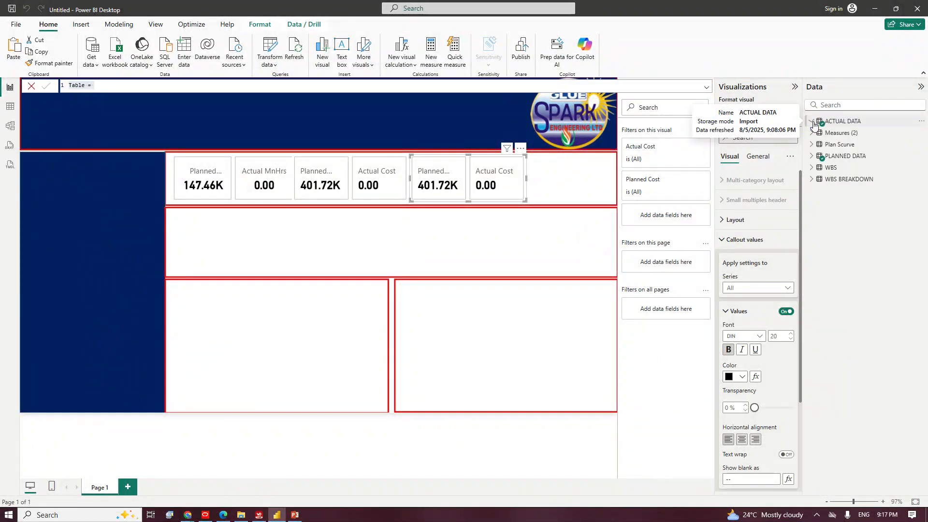
pyautogui.click(850, 135)
pyautogui.moveTo(851, 140)
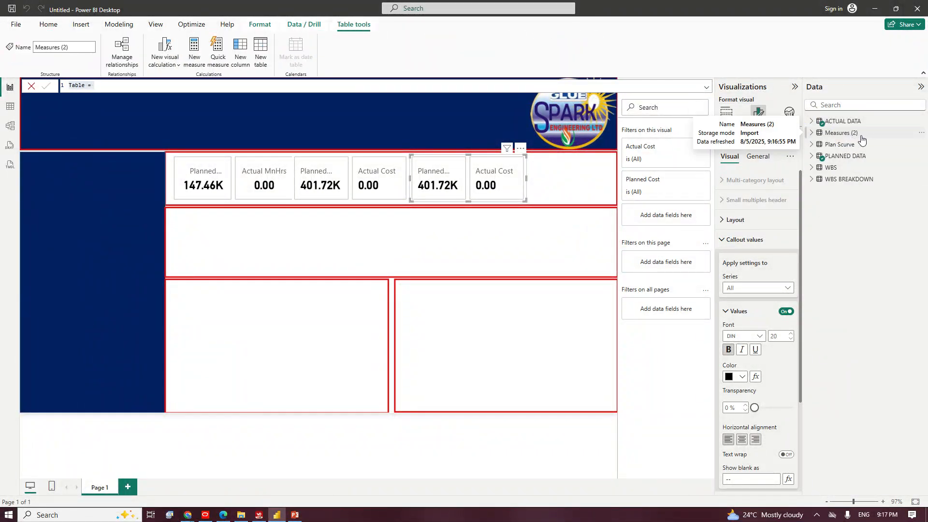
# Try to rename the Measures (2) table to Measures.
pyautogui.doubleClick(862, 133)
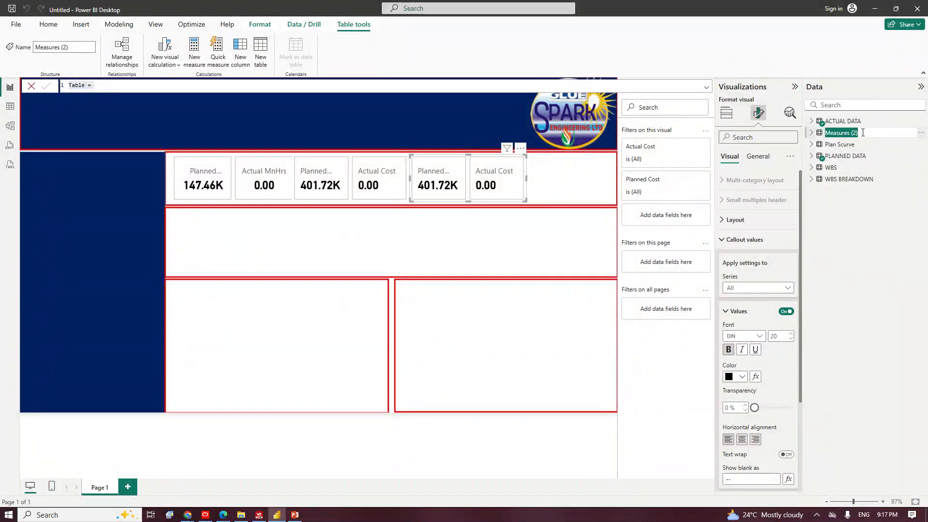
pyautogui.click(858, 135)
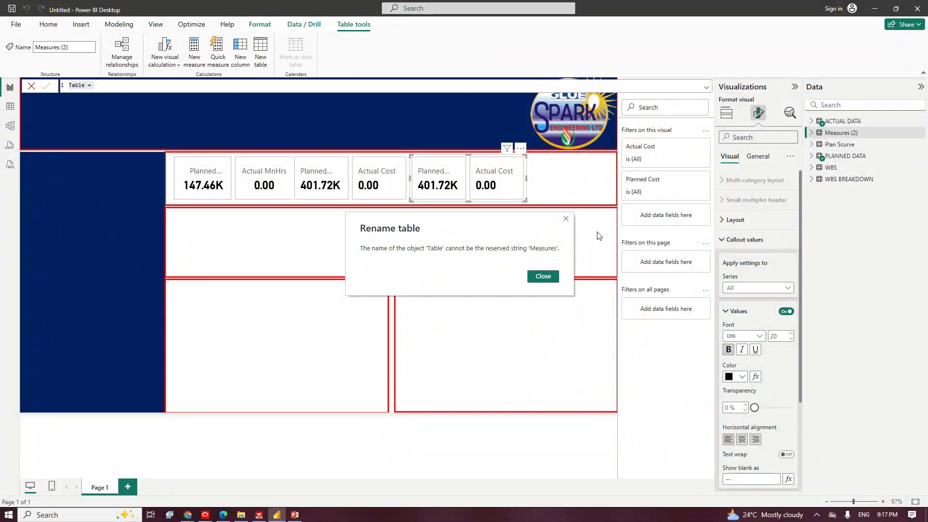
pyautogui.click(565, 219)
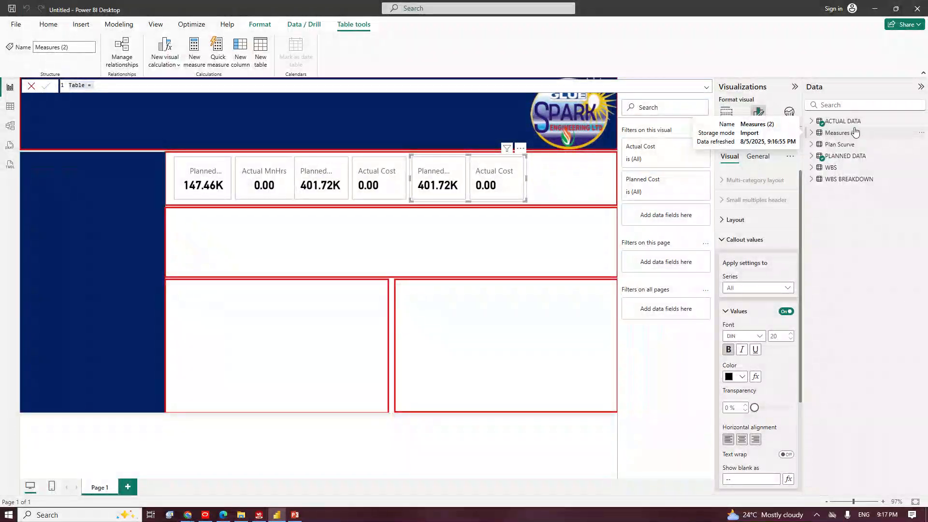
# Expand the Measures (2) table and create a new measure in it.
pyautogui.click(812, 133)
pyautogui.click(852, 146)
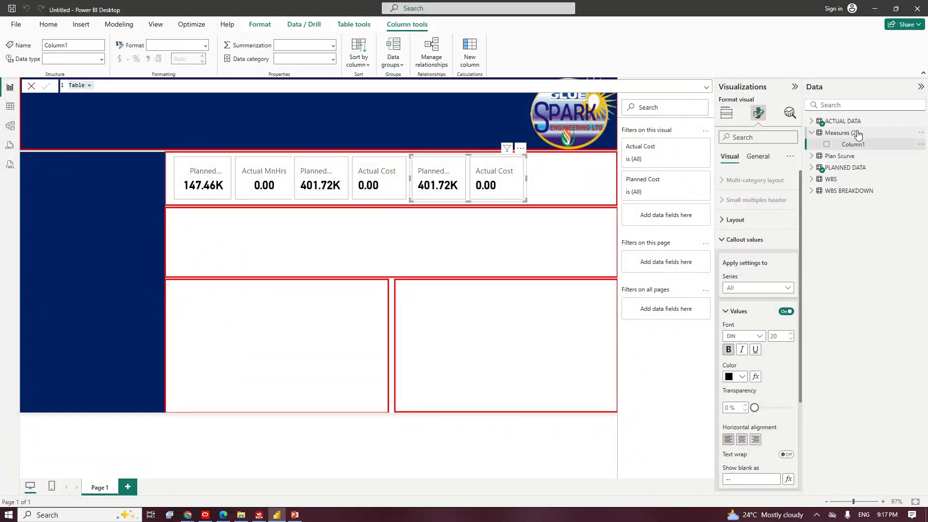
pyautogui.click(921, 133)
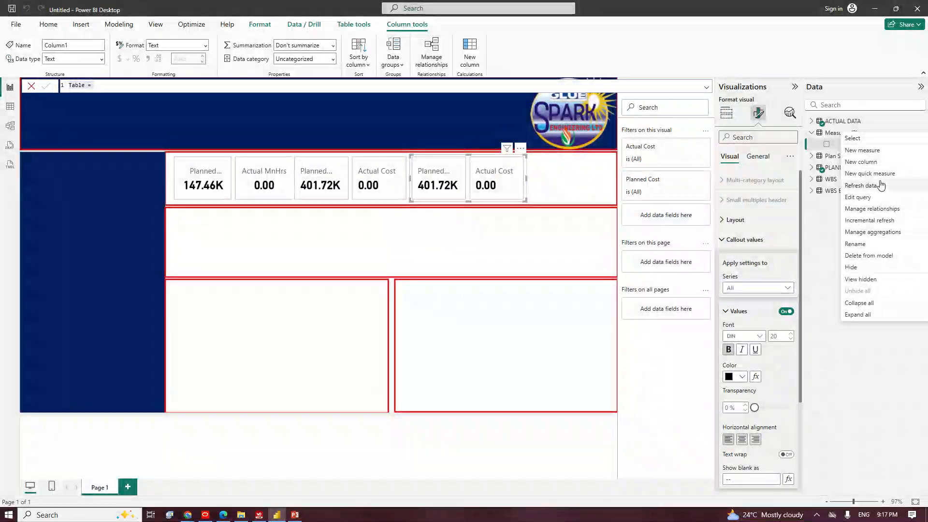
pyautogui.click(863, 151)
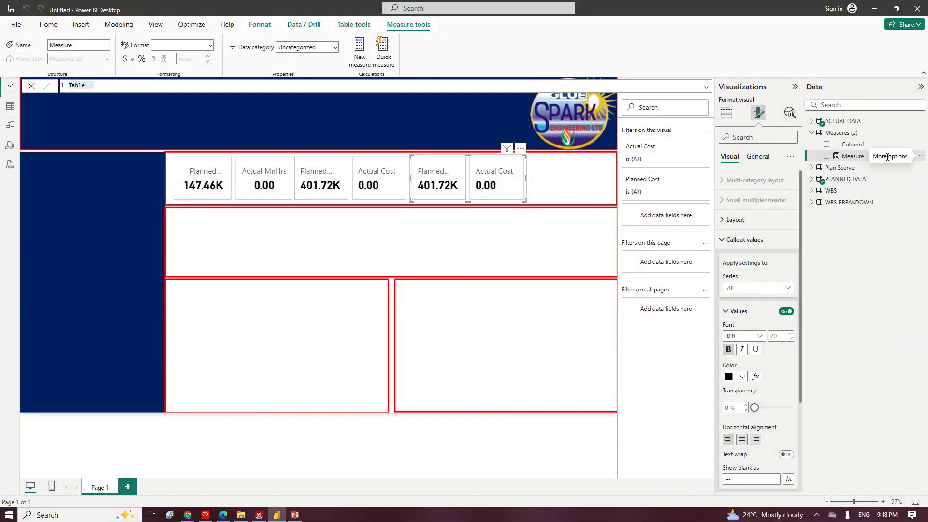
pyautogui.click(849, 156)
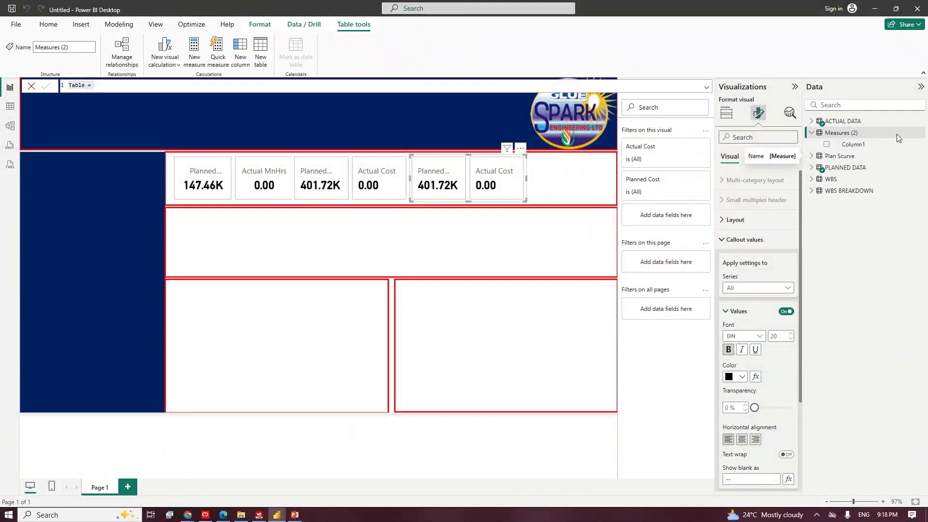
pyautogui.click(48, 25)
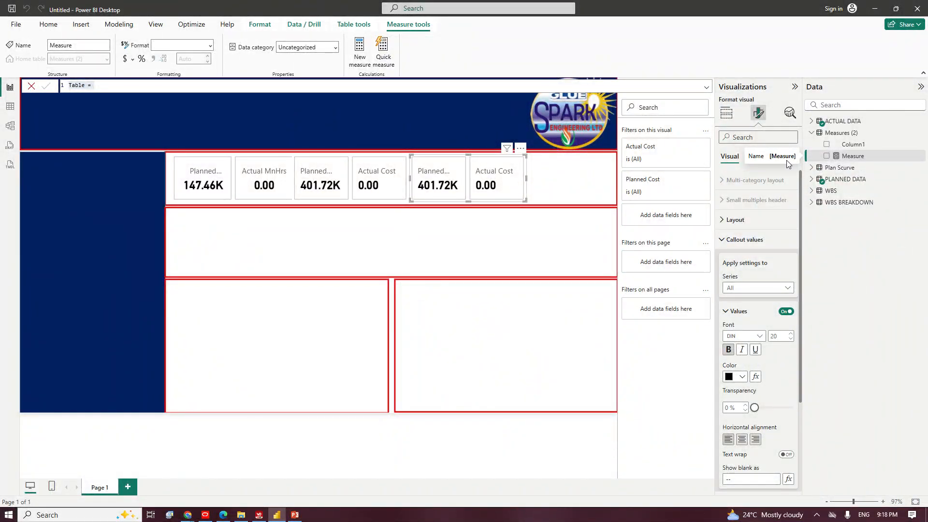
pyautogui.click(878, 158)
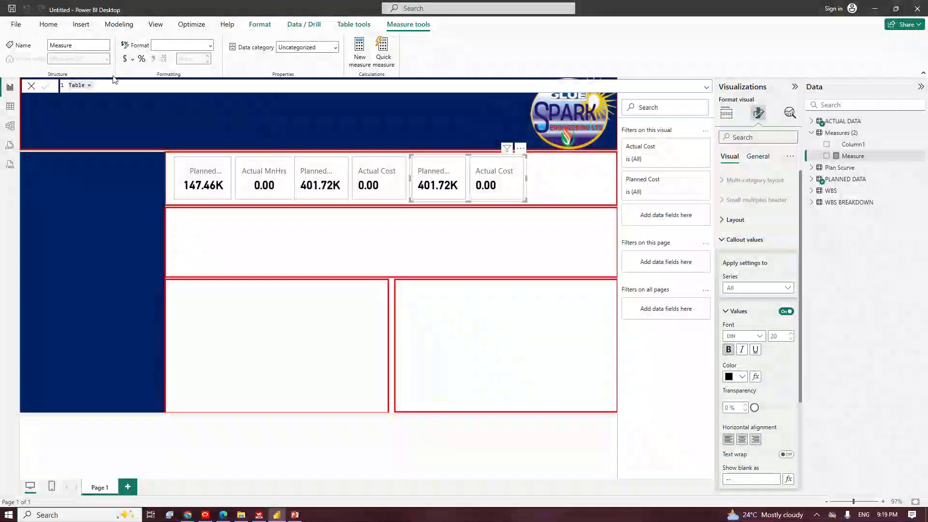
# Replace the placeholder formula with Plan Value = DIVIDE( to begin the measure.
pyautogui.click(101, 85)
pyautogui.moveTo(101, 86); pyautogui.dragTo(62, 82)
pyautogui.write('m')
pyautogui.write('Plan')
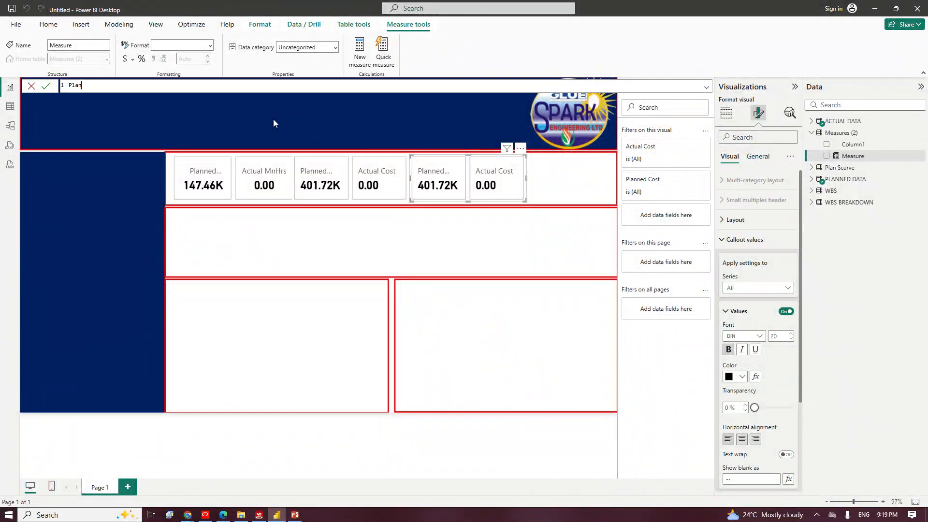
pyautogui.write(' Value =')
pyautogui.write('div')
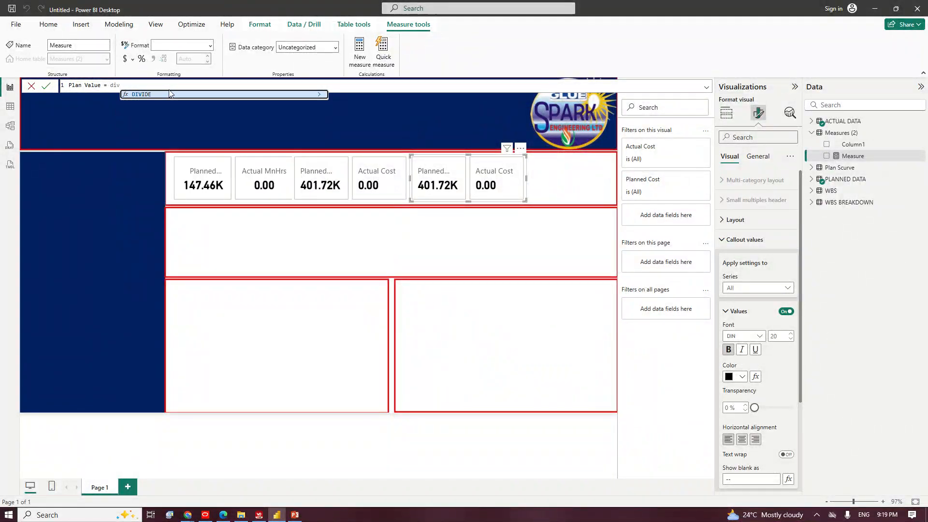
pyautogui.click(169, 94)
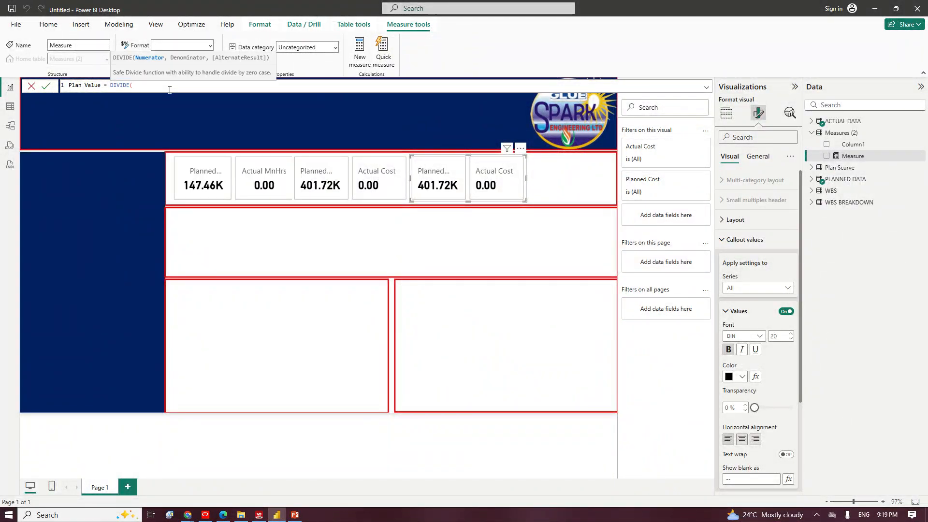
# Enter SUM('ACTUAL DATA'[(*)Planned Value Labor Units(h)] as the numerator of the DIVIDE function.
pyautogui.write('p')
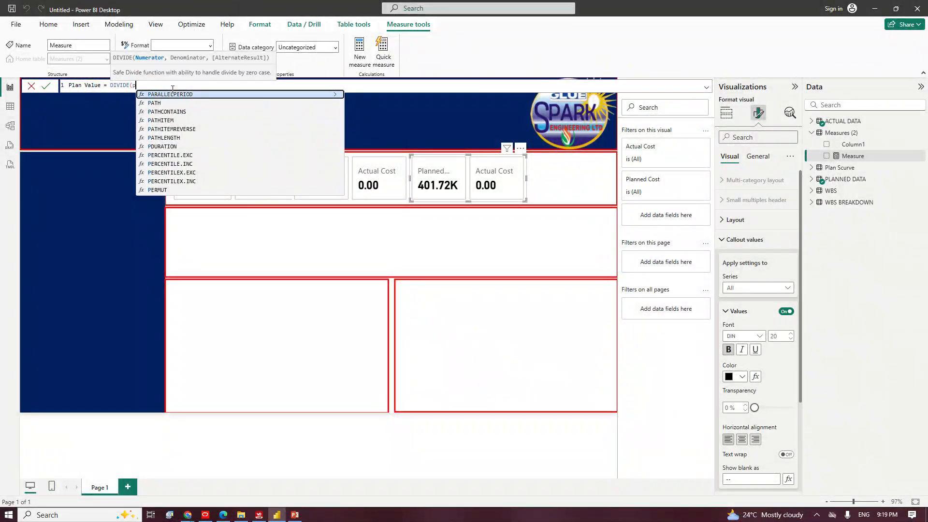
pyautogui.press('BackSpace')
pyautogui.write('su')
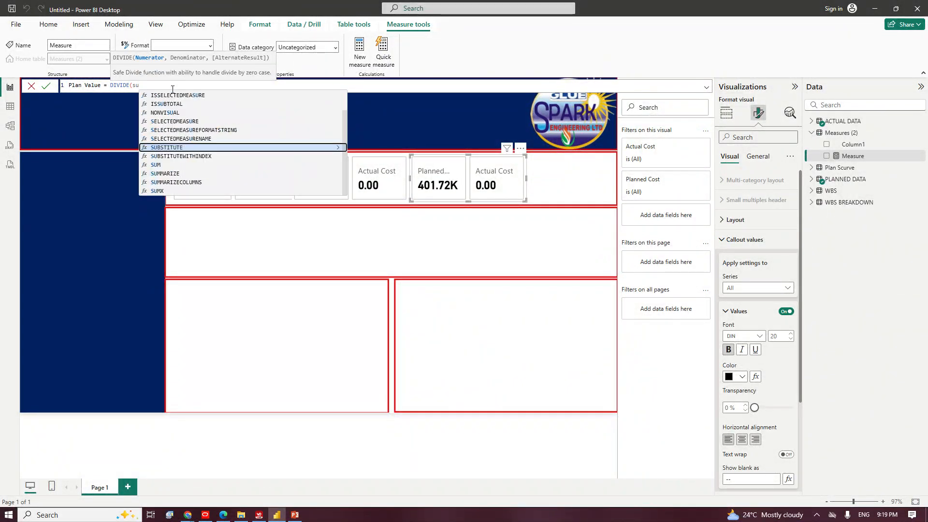
pyautogui.write('m')
pyautogui.press('Tab')
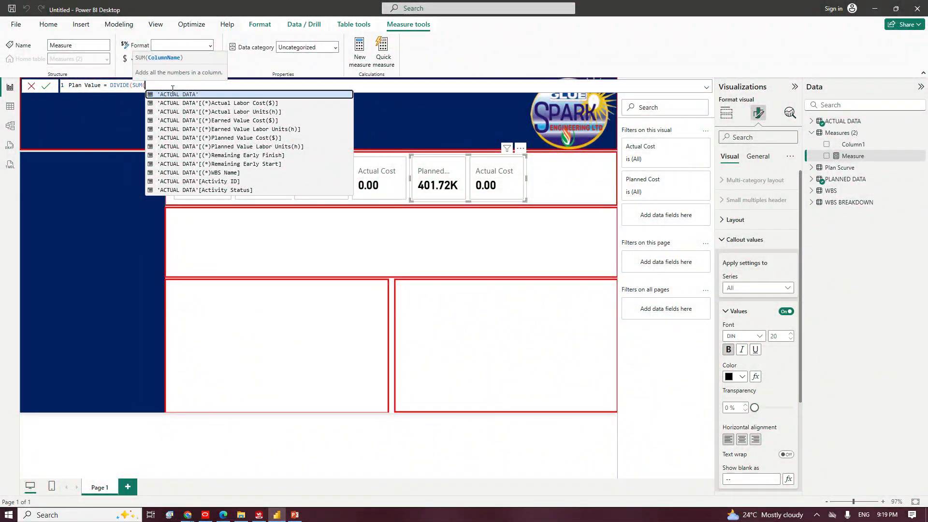
pyautogui.press('Down')
pyautogui.press('Down')
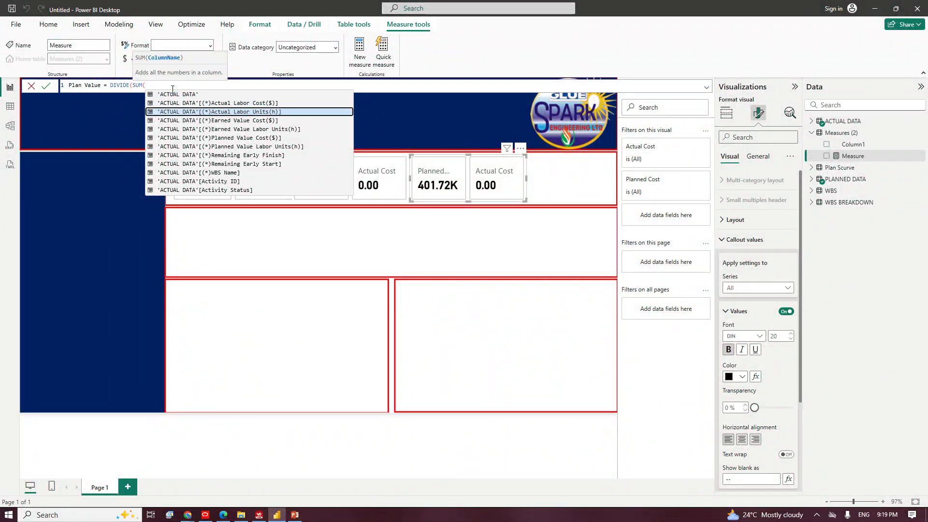
pyautogui.press('Down')
pyautogui.press('Down')
pyautogui.press('Down')
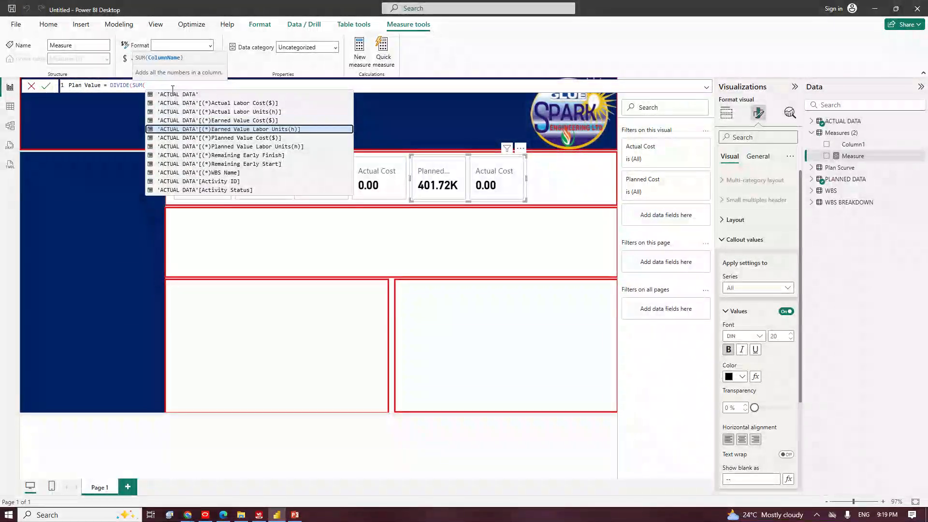
pyautogui.press('Down')
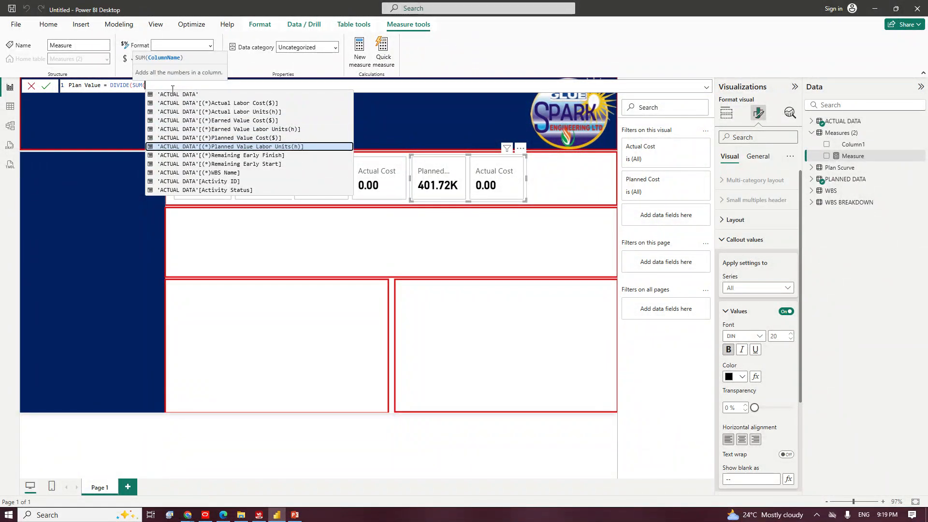
pyautogui.press('Tab')
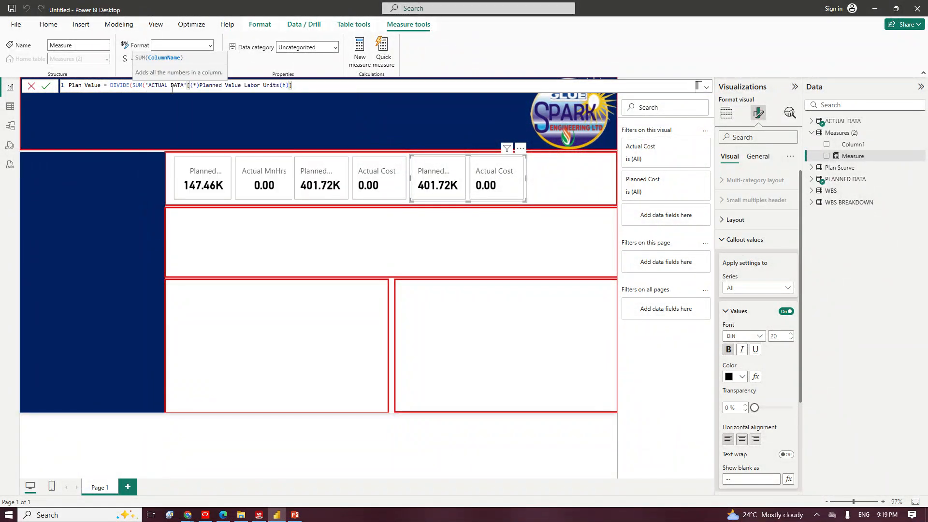
# Enter SUM('PLANNED DATA'[(*)Budgeted Labor Units(h)] as the denominator of the DIVIDE function.
pyautogui.write(',su')
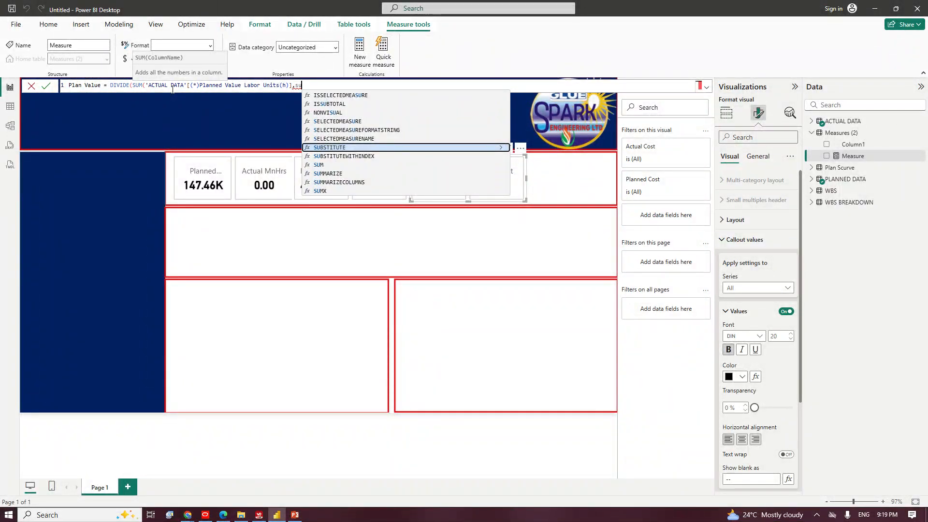
pyautogui.write('m')
pyautogui.press('Tab')
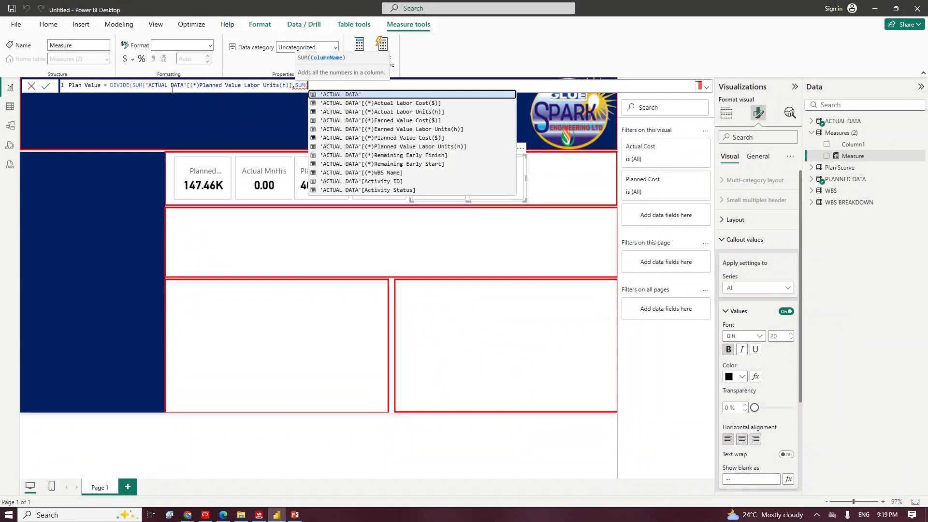
pyautogui.write('p')
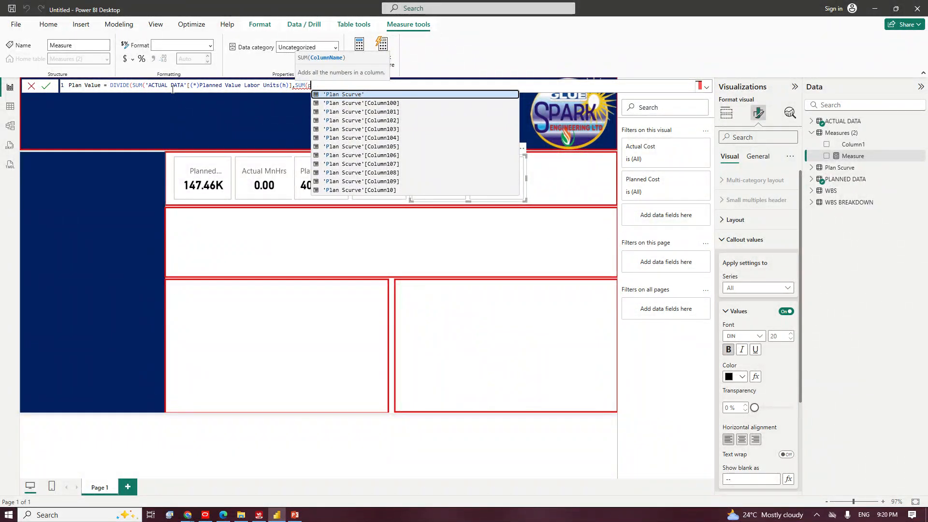
pyautogui.scroll(-4, 417, 134)
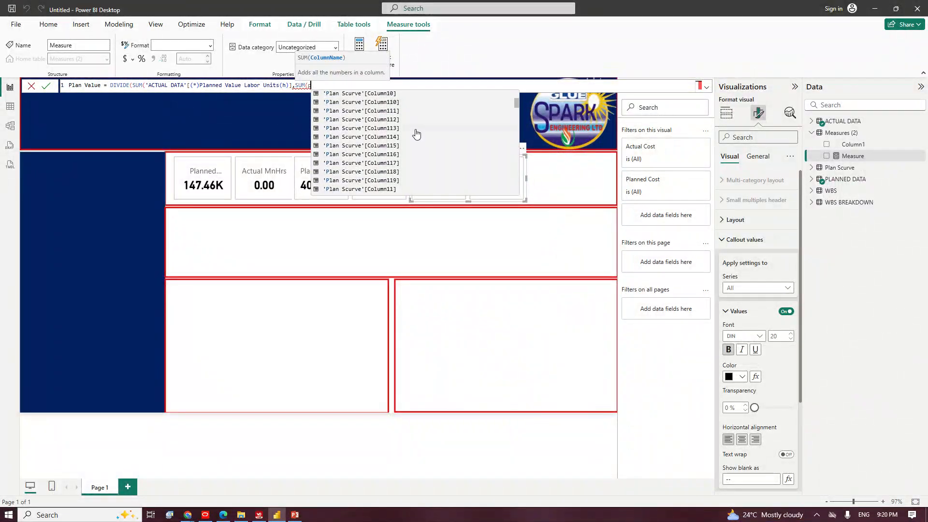
pyautogui.scroll(-5, 414, 133)
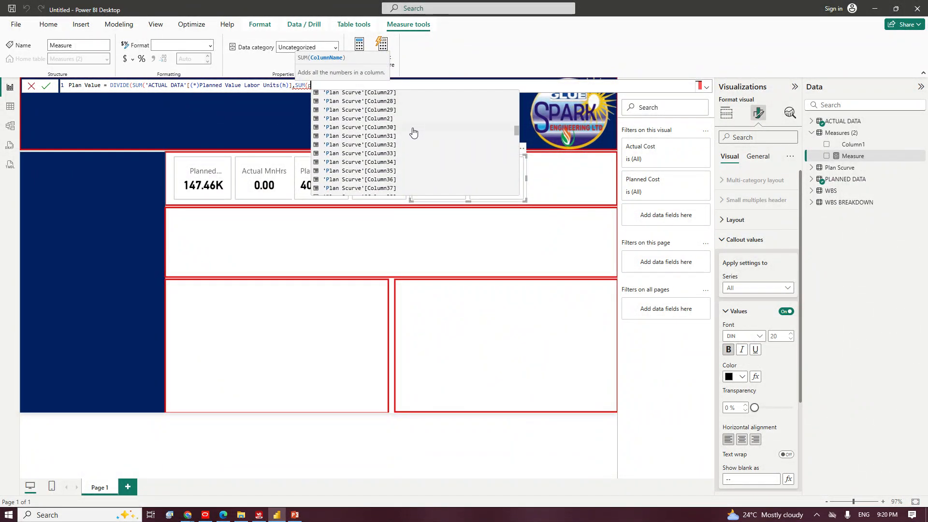
pyautogui.scroll(-15, 413, 132)
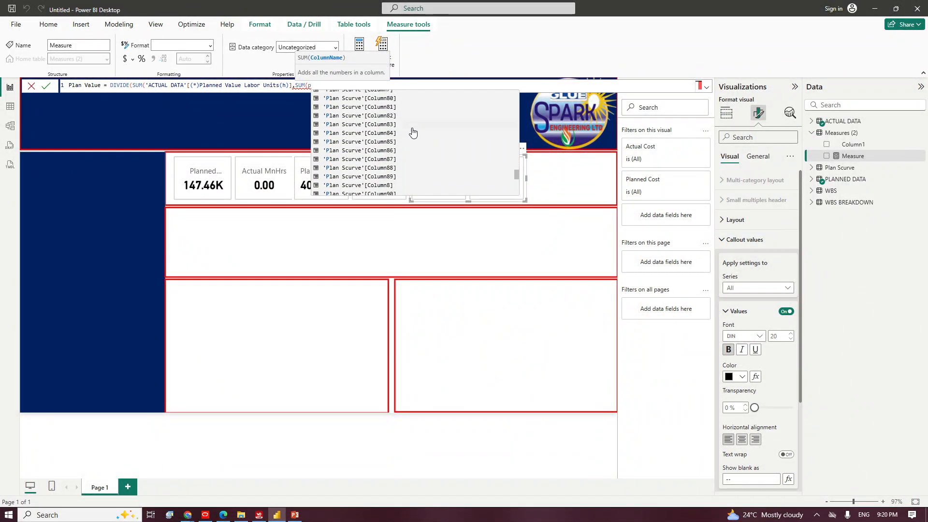
pyautogui.scroll(-6, 413, 132)
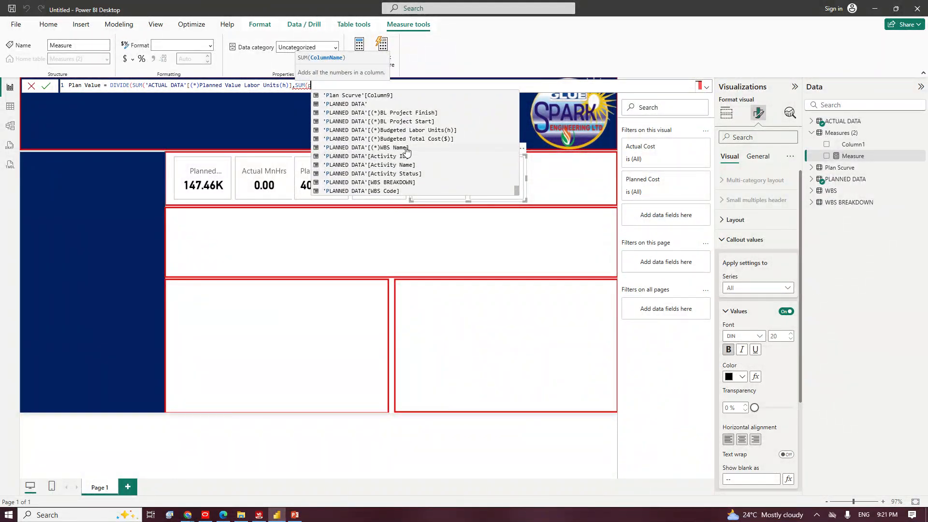
pyautogui.click(397, 130)
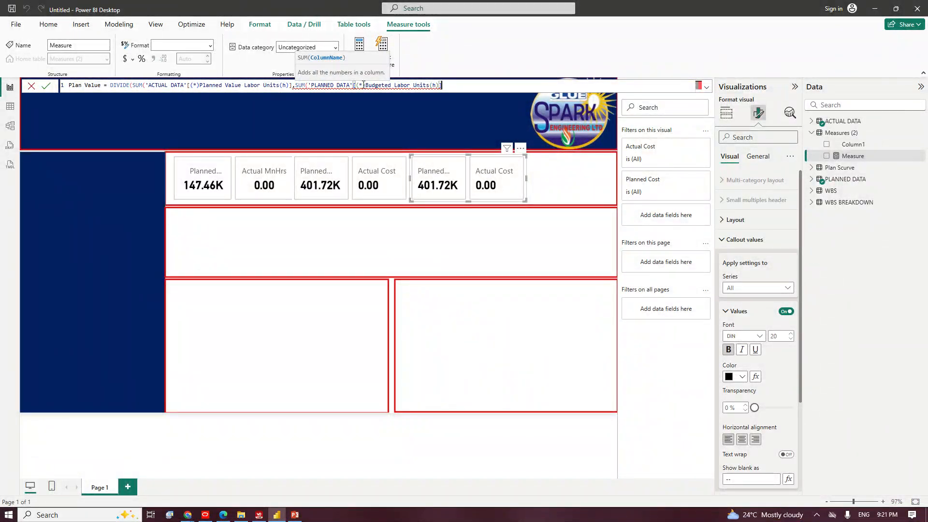
# Complete the Plan Value formula with ,0) and submit it.
pyautogui.write(',')
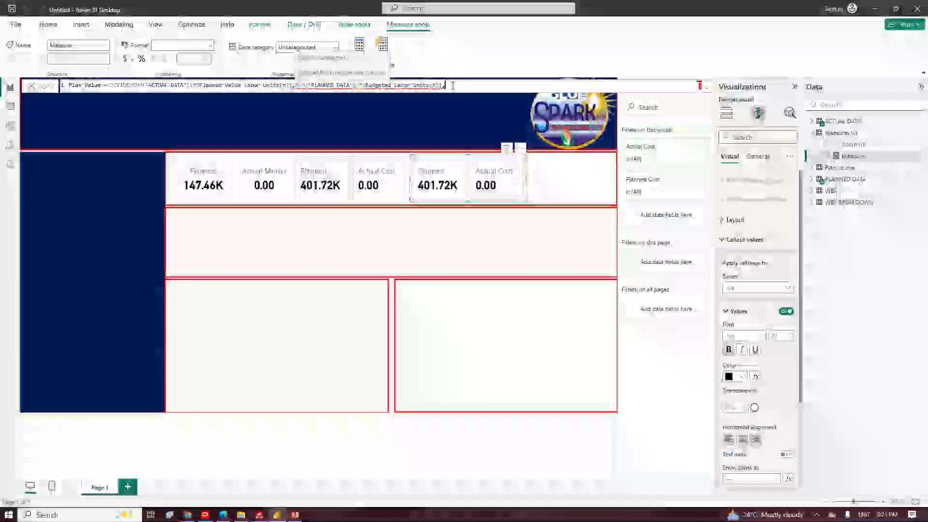
pyautogui.write('0')
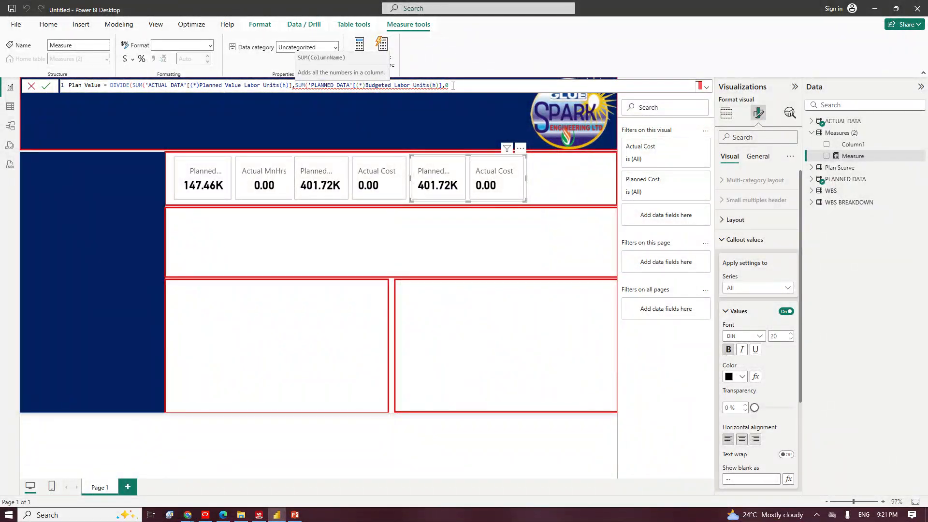
pyautogui.write(')')
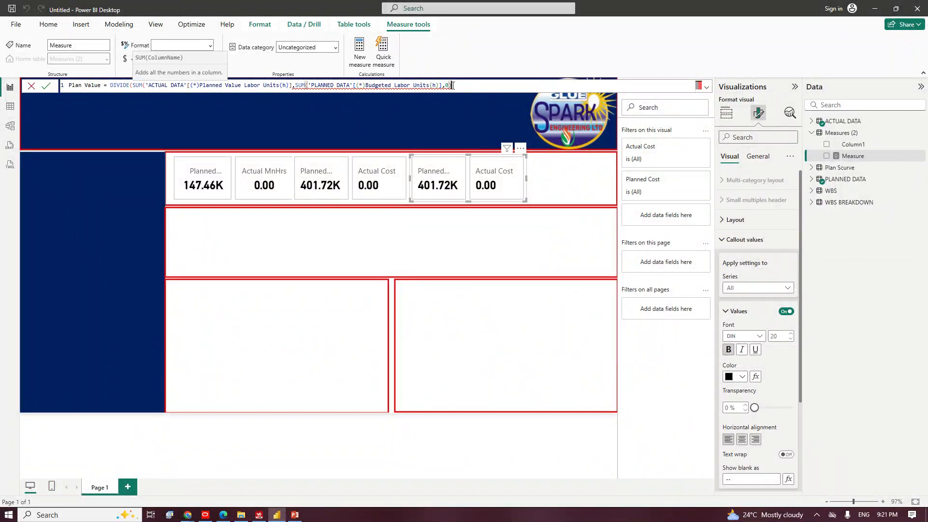
pyautogui.press('Return')
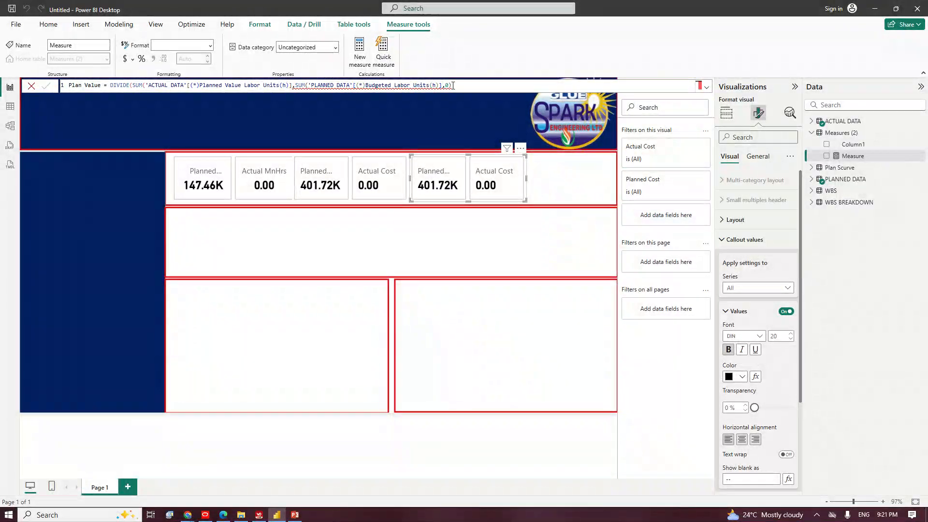
pyautogui.moveTo(453, 85)
pyautogui.click(707, 88)
pyautogui.click(707, 88)
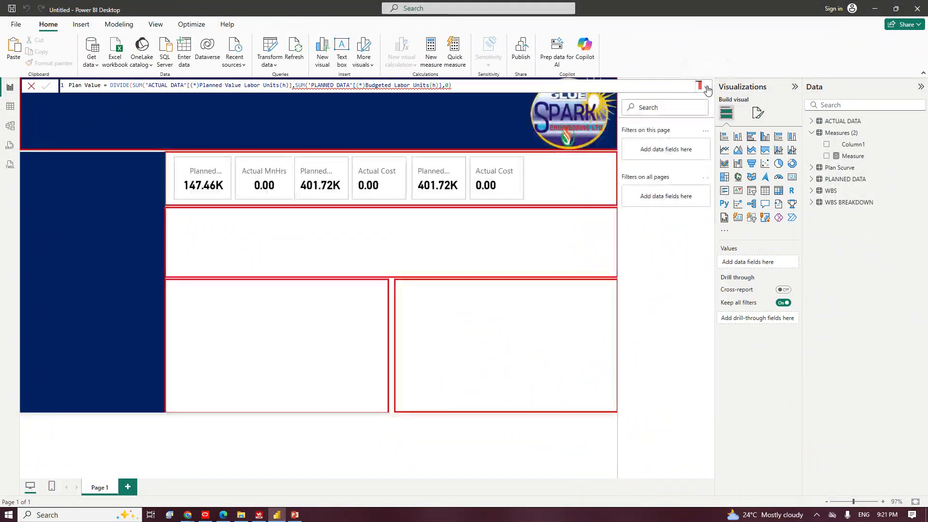
# In the data model, reposition the PLANNED DATA and WBS BREAKDOWN tables so their connection is clear, and select the relationship between them.
pyautogui.click(10, 126)
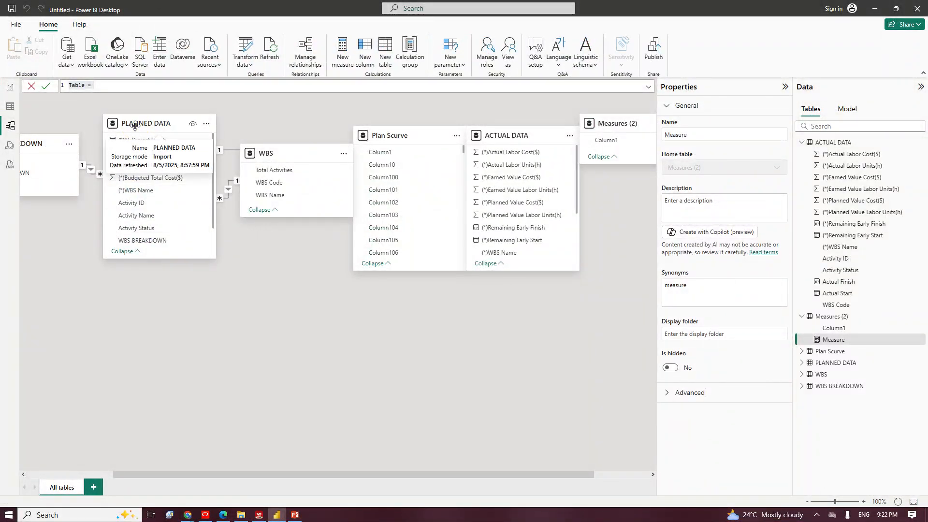
pyautogui.moveTo(137, 129); pyautogui.dragTo(178, 130)
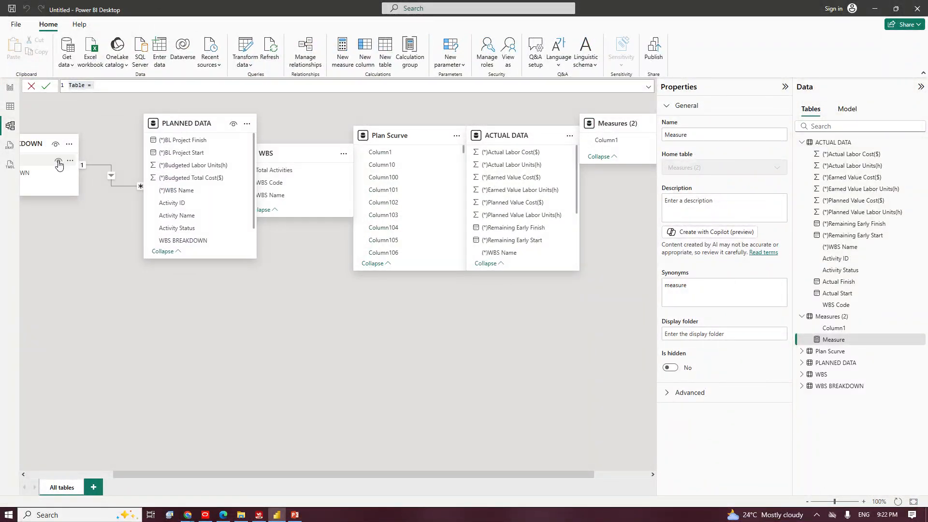
pyautogui.moveTo(32, 143); pyautogui.dragTo(92, 309)
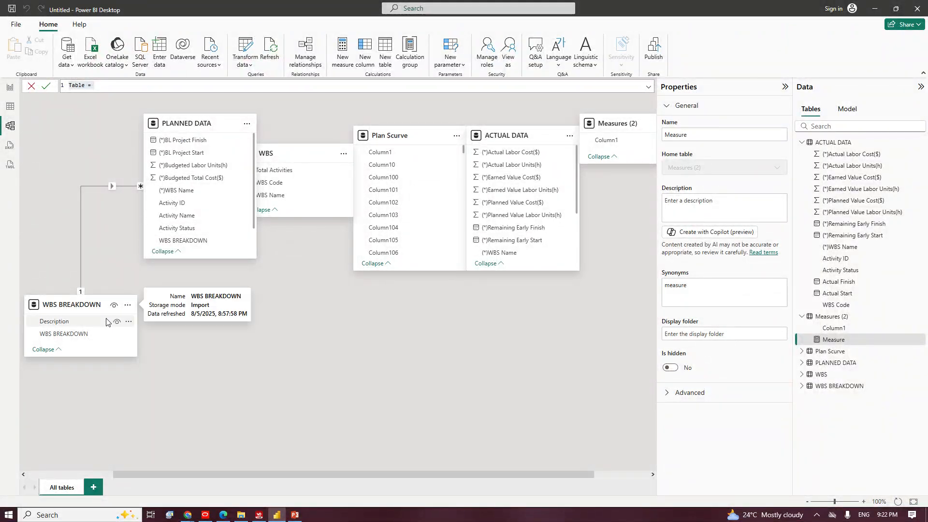
pyautogui.click(81, 262)
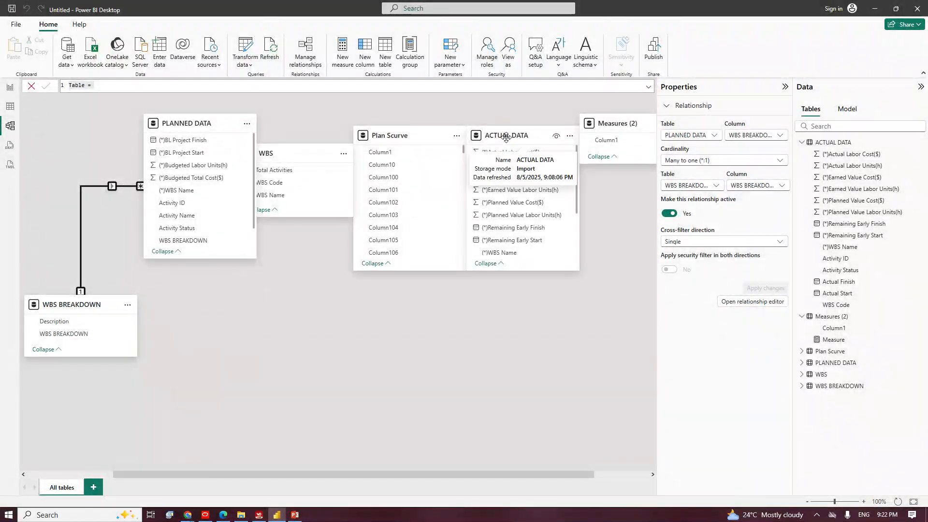
# Spread out the ACTUAL DATA, WBS, Plan Scurve and Measures (2) tables so that their relationship lines can be traced.
pyautogui.moveTo(491, 141); pyautogui.dragTo(242, 385)
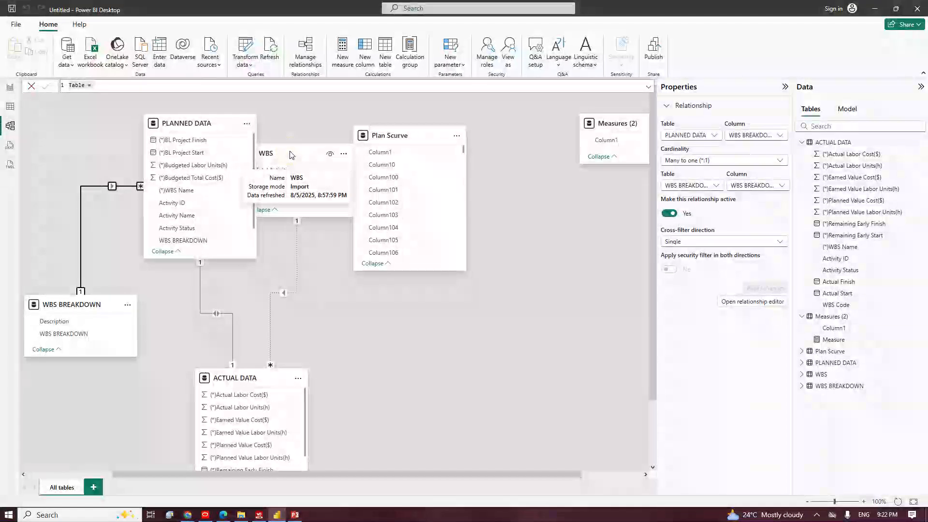
pyautogui.moveTo(289, 154); pyautogui.dragTo(385, 393)
pyautogui.moveTo(388, 135); pyautogui.dragTo(582, 233)
pyautogui.moveTo(593, 125); pyautogui.dragTo(509, 125)
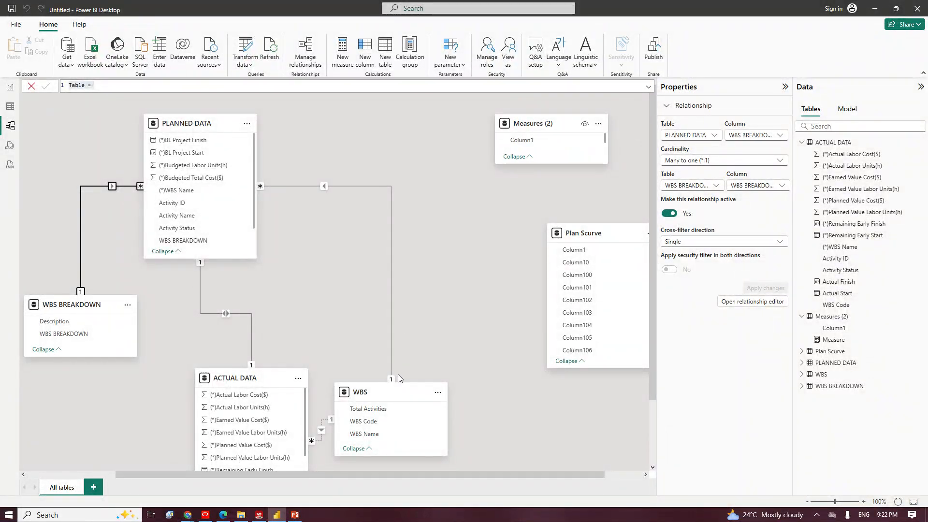
pyautogui.moveTo(410, 387); pyautogui.dragTo(456, 221)
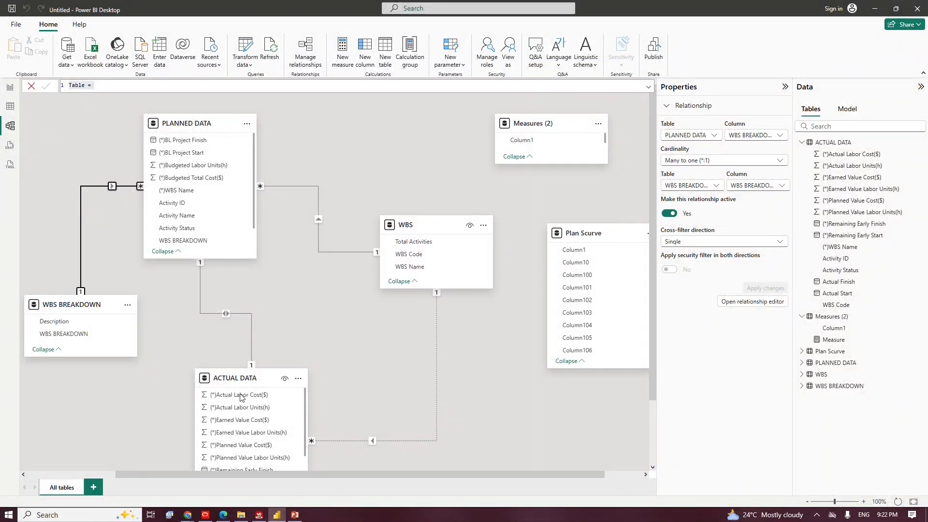
# Inspect the Activity ID relationship between ACTUAL DATA and PLANNED DATA and delete it.
pyautogui.click(227, 311)
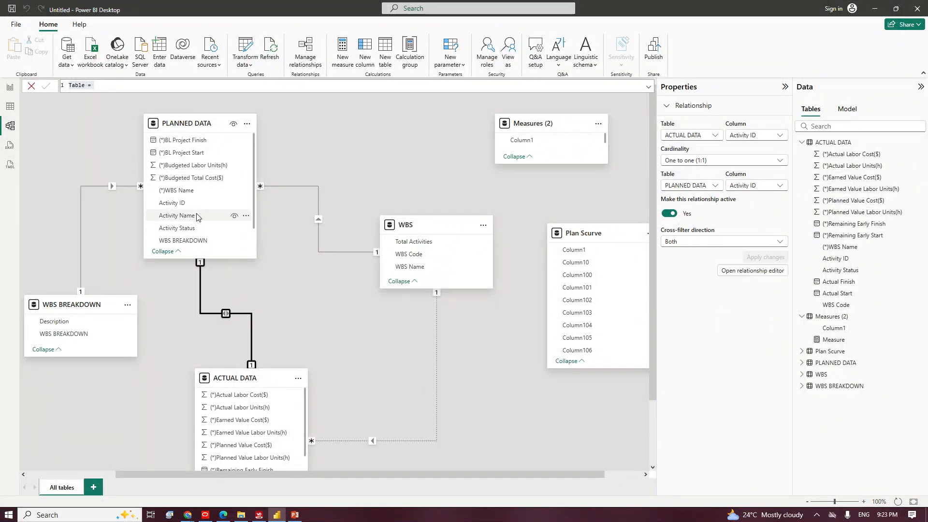
pyautogui.click(211, 313)
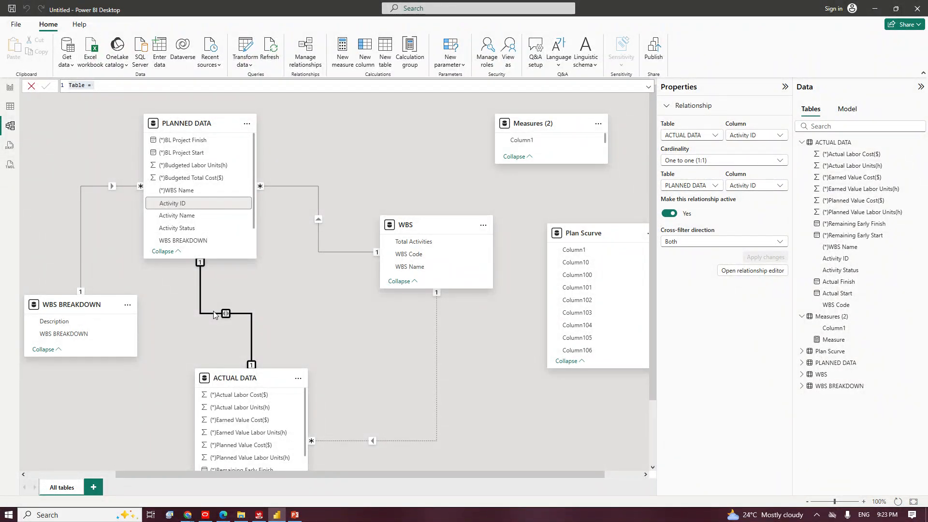
pyautogui.scroll(-1, 203, 213)
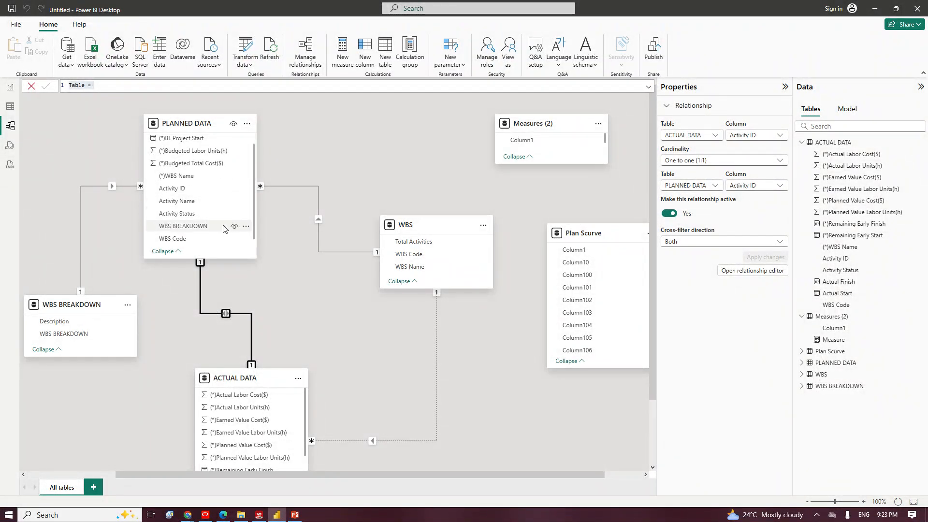
pyautogui.scroll(-5, 249, 416)
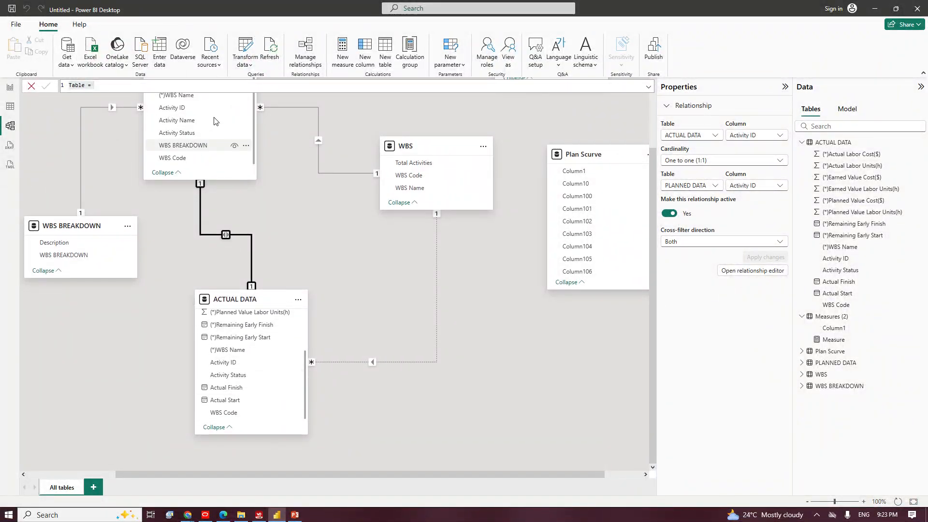
pyautogui.rightClick(251, 246)
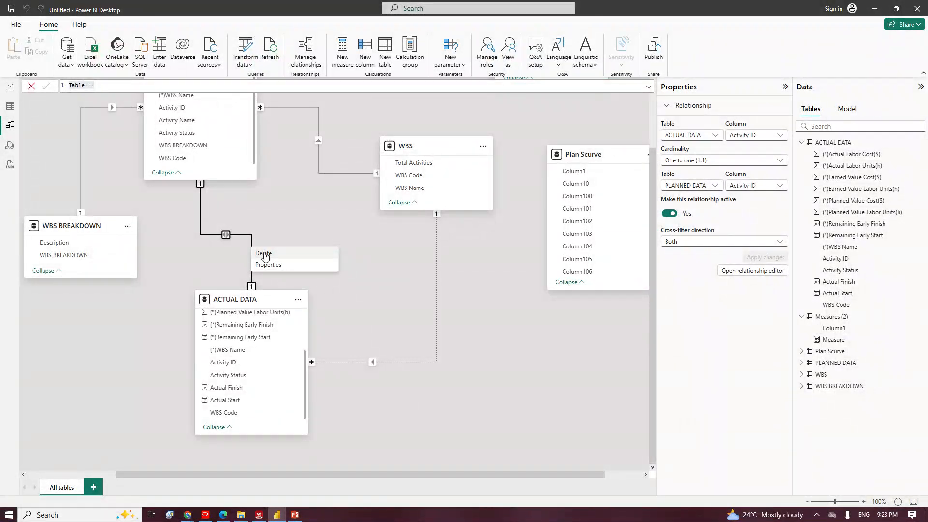
pyautogui.click(264, 254)
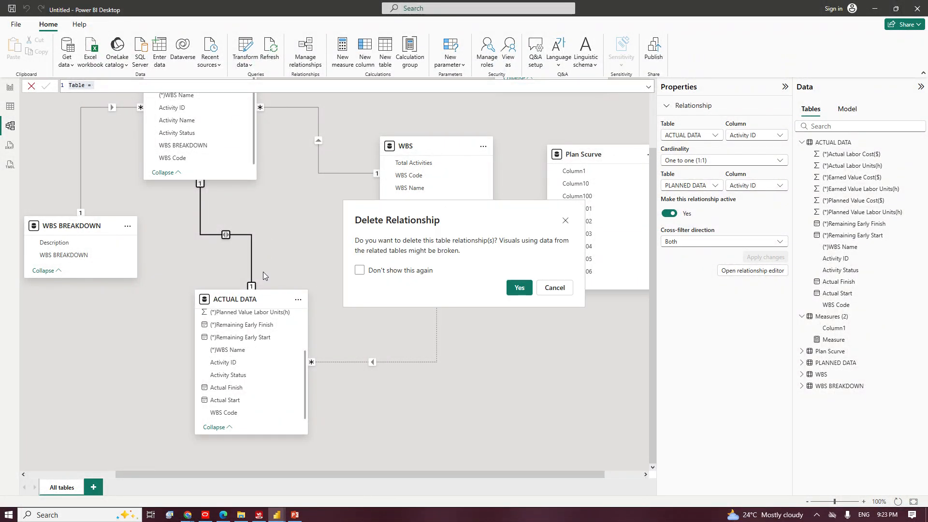
pyautogui.click(518, 286)
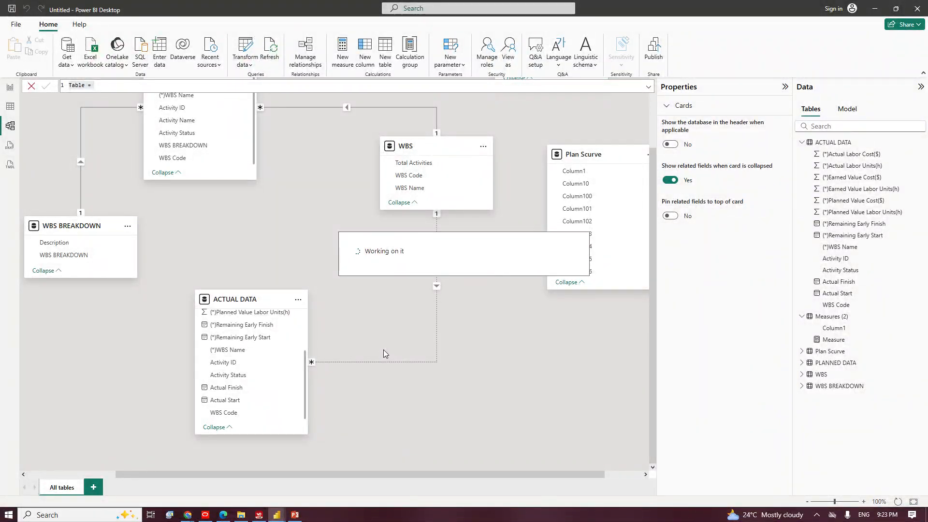
# Delete the inactive WBS Code relationship between ACTUAL DATA and WBS.
pyautogui.rightClick(436, 314)
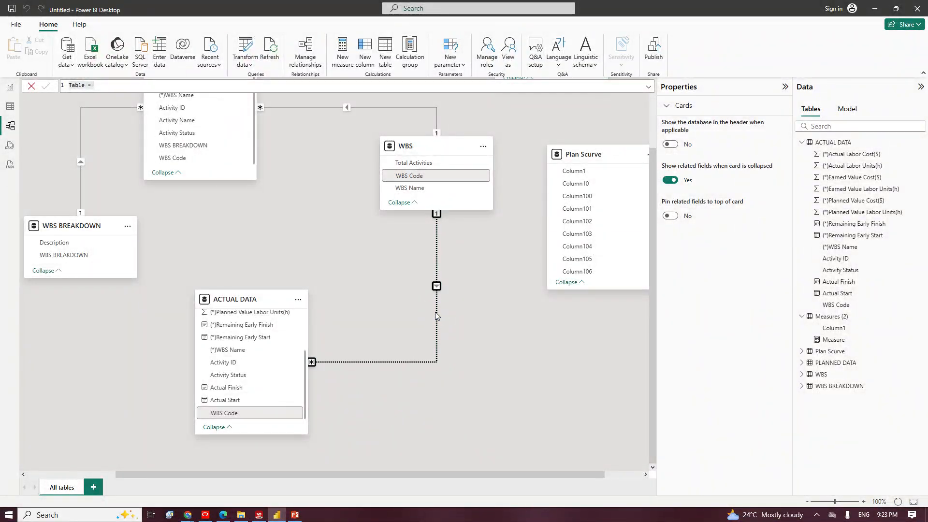
pyautogui.click(453, 318)
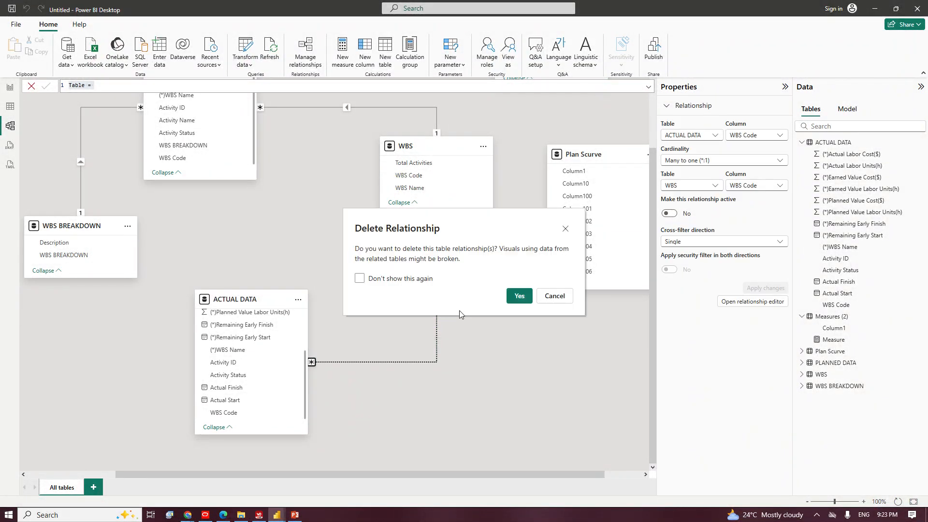
pyautogui.click(519, 295)
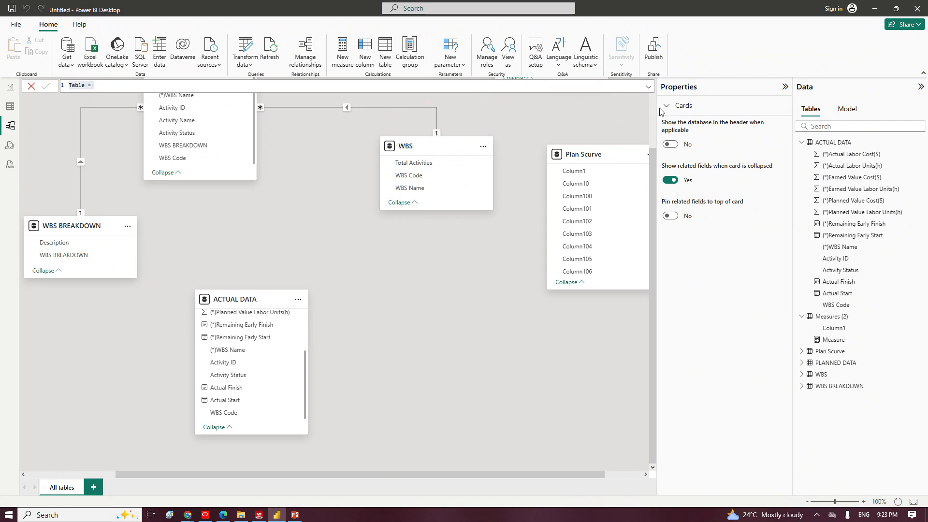
# Move WBS beside PLANNED DATA, make the WBS BREAKDOWN card slightly taller, and place ACTUAL DATA below WBS.
pyautogui.moveTo(652, 161); pyautogui.dragTo(650, 96)
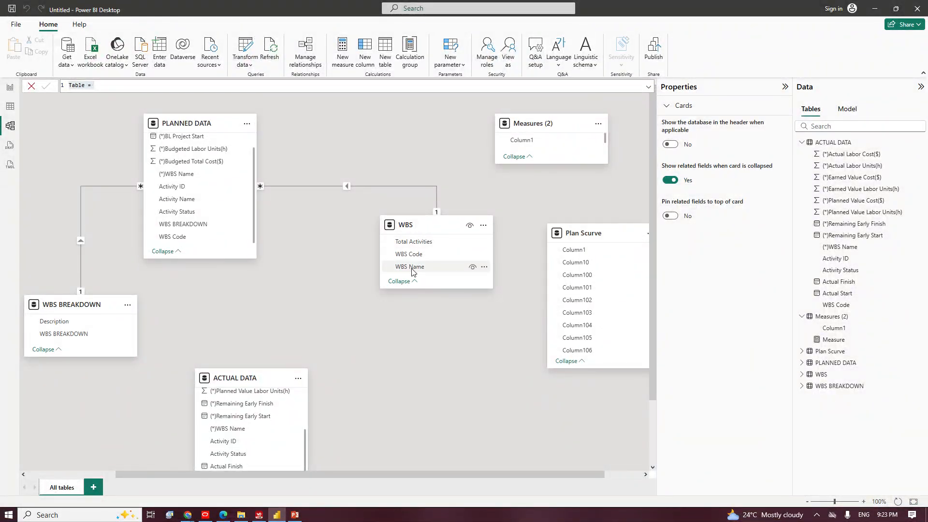
pyautogui.moveTo(417, 223); pyautogui.dragTo(394, 139)
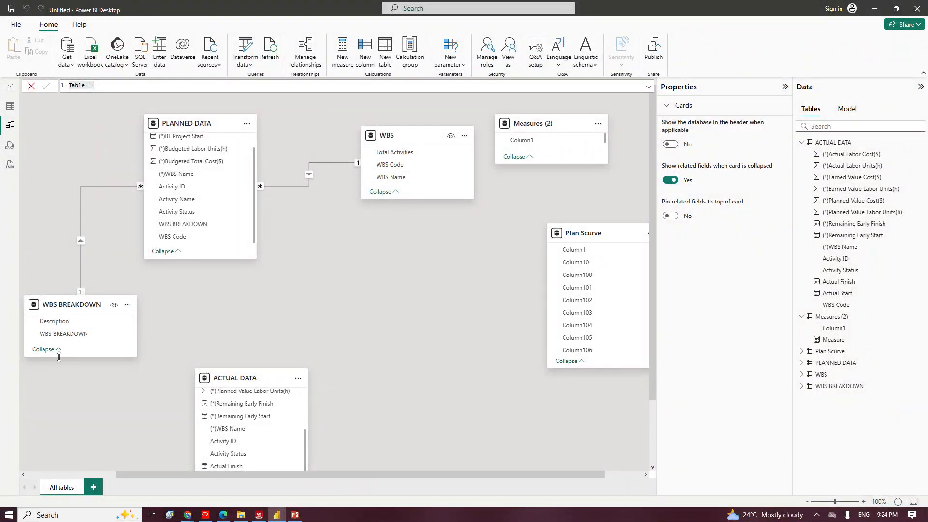
pyautogui.moveTo(59, 356)
pyautogui.mouseDown()
pyautogui.moveTo(57, 394)
pyautogui.moveTo(60, 364)
pyautogui.mouseUp()
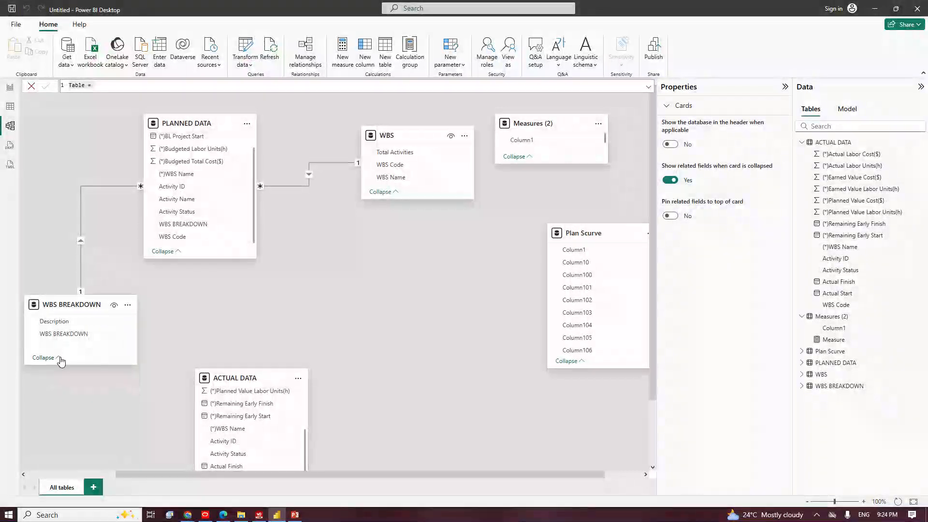
pyautogui.moveTo(252, 378); pyautogui.dragTo(406, 261)
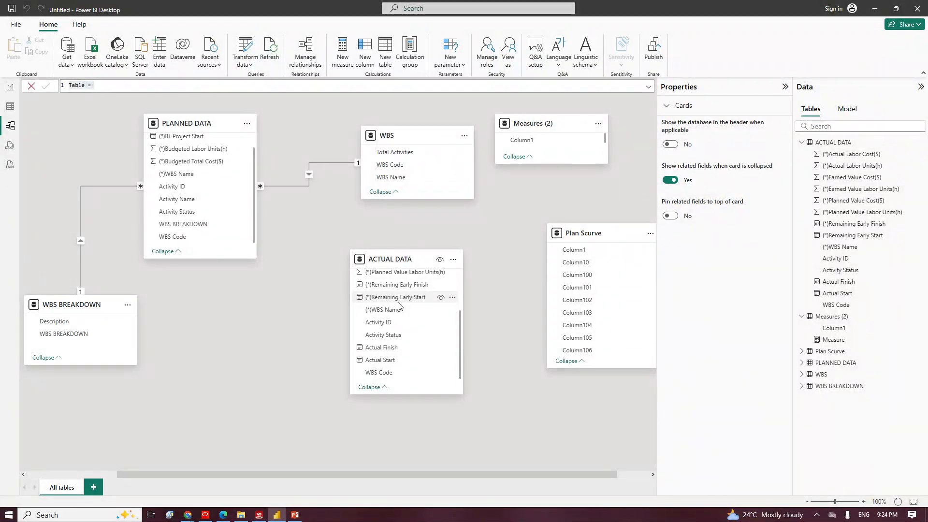
# Start a new relationship from WBS Code in ACTUAL DATA to PLANNED DATA and review its cardinality and cross-filter options.
pyautogui.scroll(3, 399, 330)
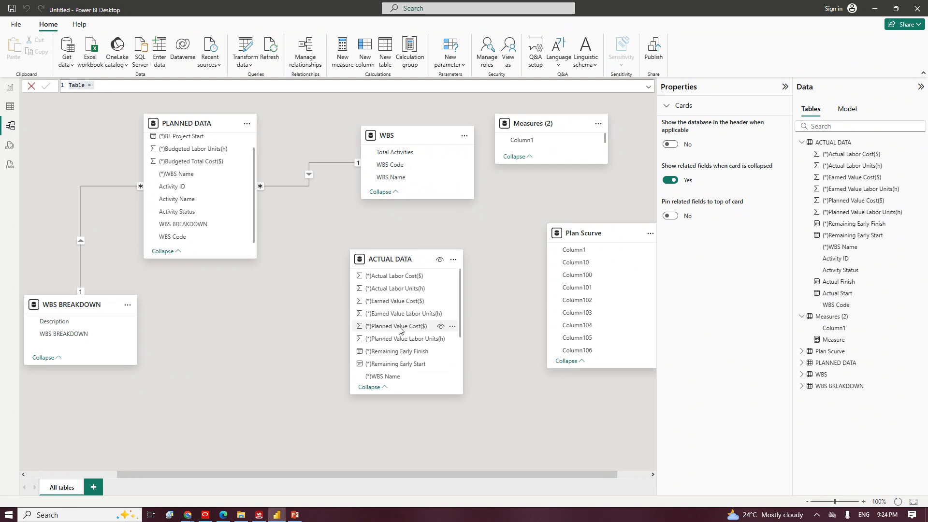
pyautogui.scroll(-3, 399, 333)
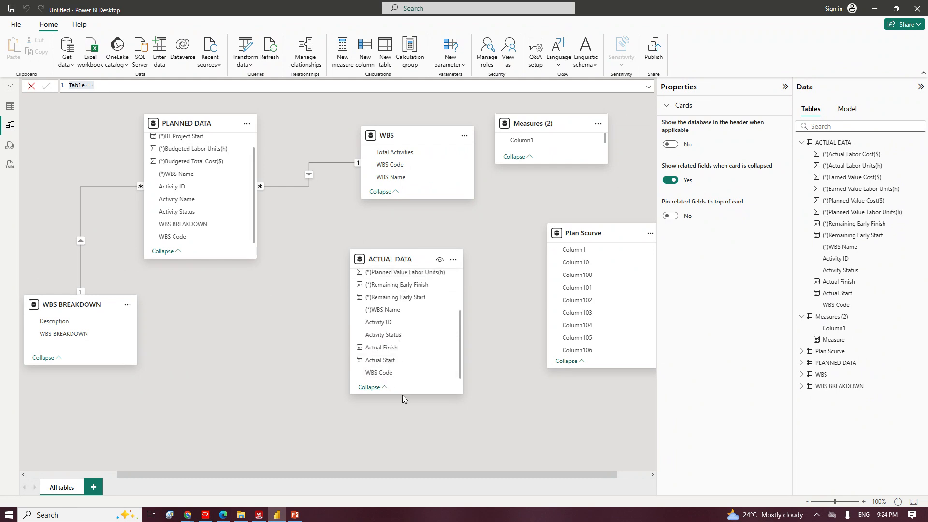
pyautogui.moveTo(377, 373); pyautogui.dragTo(185, 241)
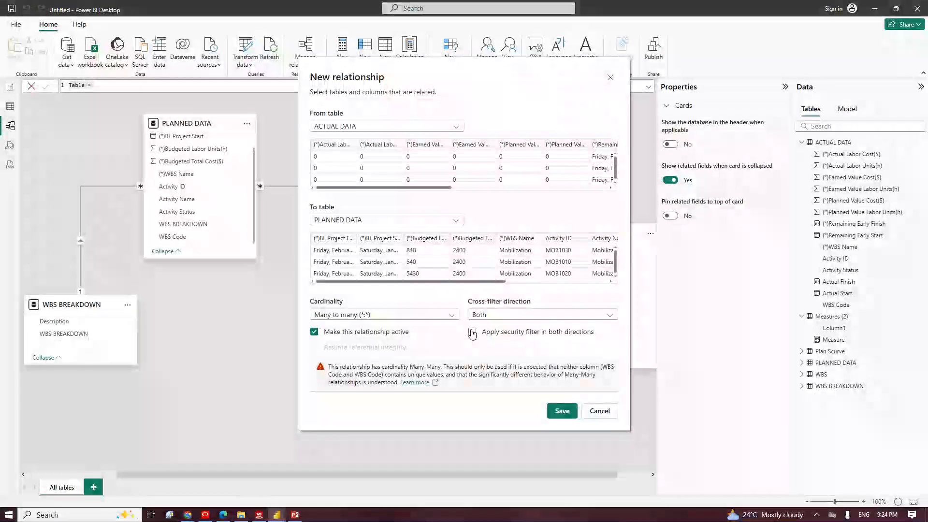
pyautogui.click(406, 320)
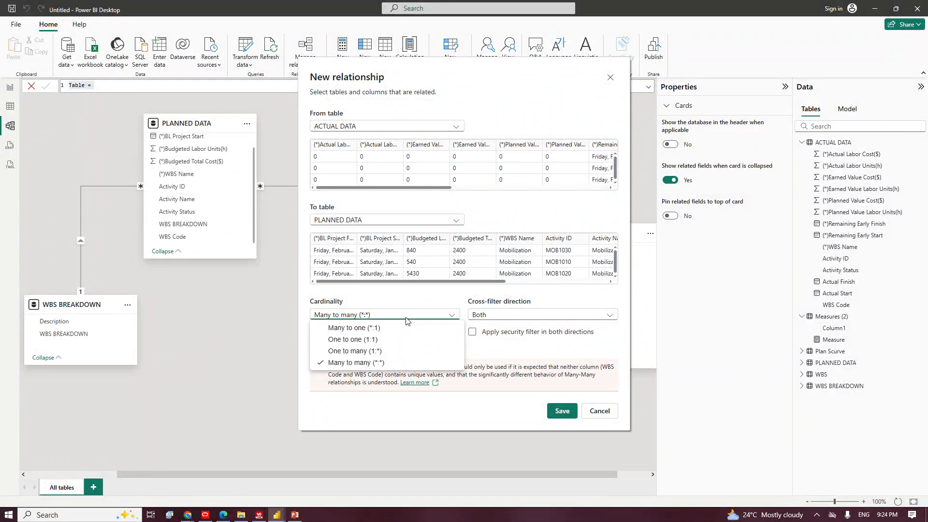
pyautogui.click(407, 318)
pyautogui.click(489, 316)
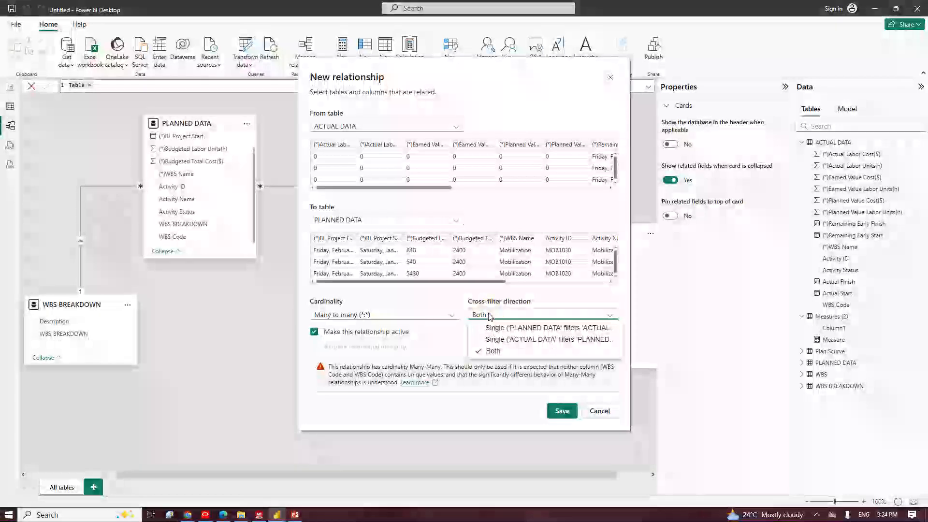
pyautogui.click(489, 317)
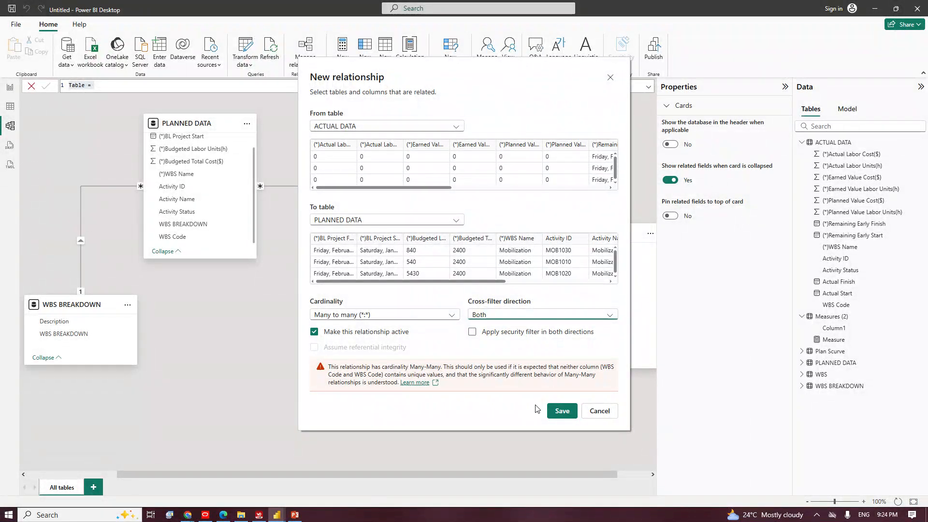
# Save the new WBS Code relationship with Many to many cardinality and Both as the cross-filter direction.
pyautogui.click(365, 316)
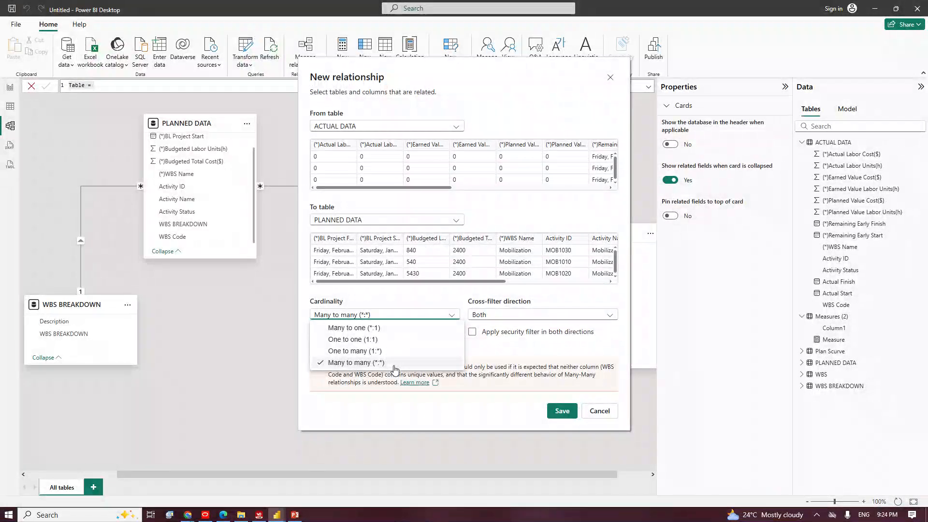
pyautogui.click(507, 314)
pyautogui.click(508, 314)
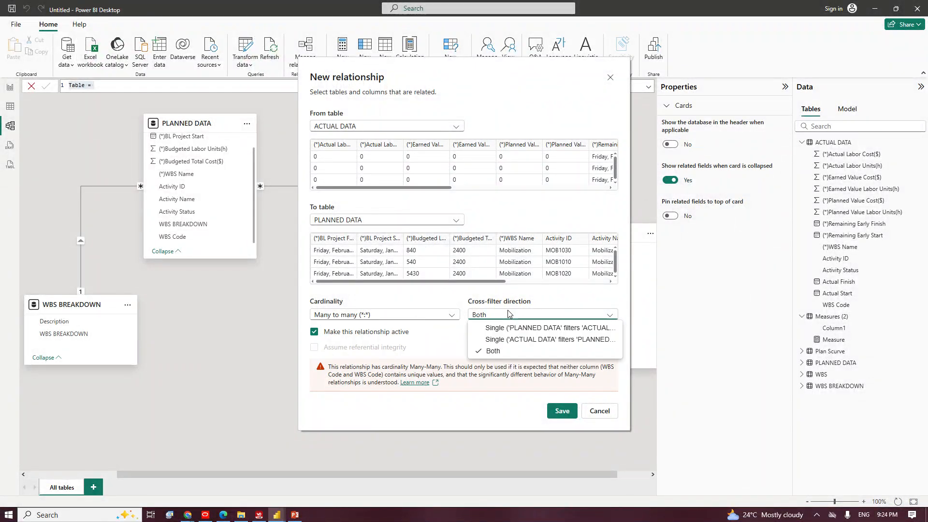
pyautogui.click(493, 351)
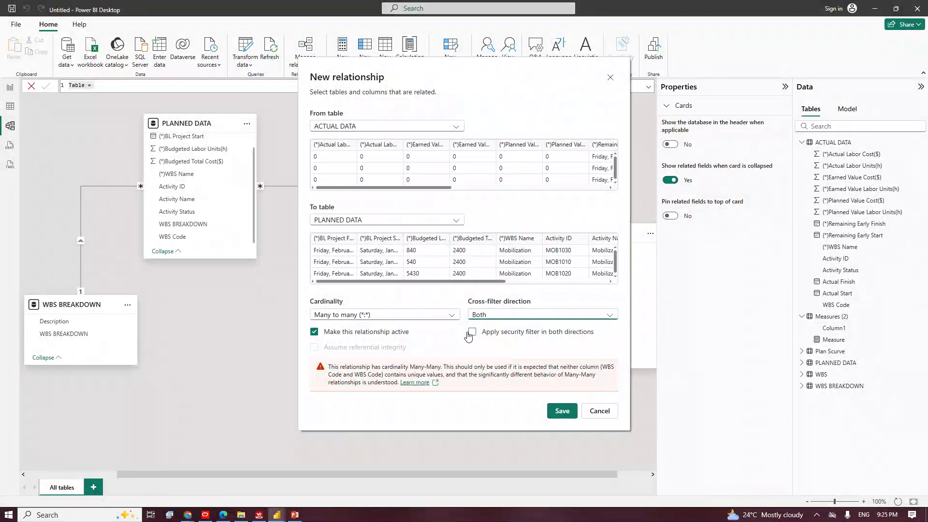
pyautogui.click(560, 411)
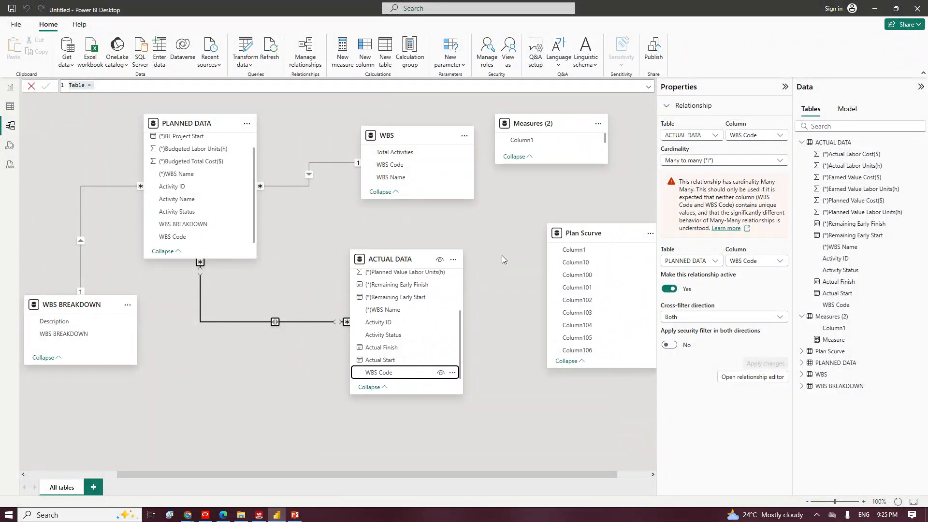
pyautogui.click(498, 249)
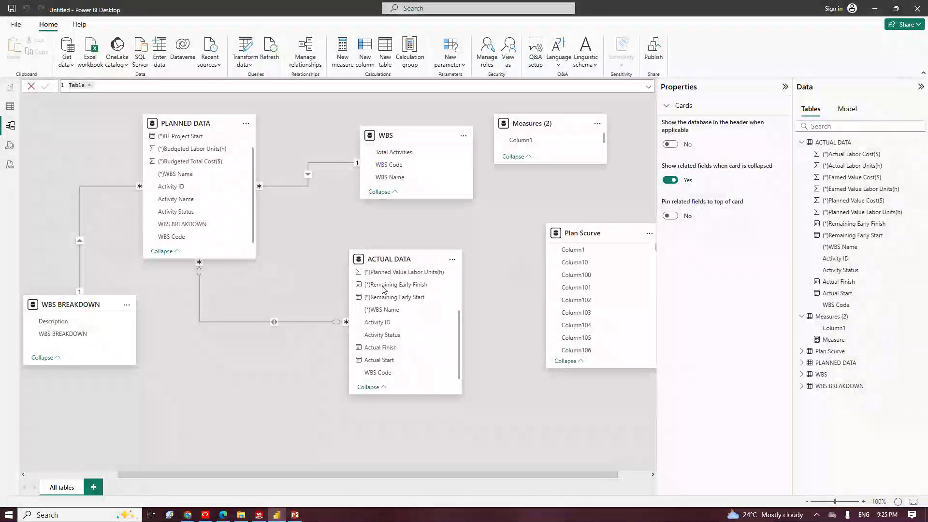
# Correct and commit the measure as Plan Value = DIVIDE(SUM('ACTUAL DATA'[(*)Planned Value Labor Units(h)]),SUM('PLANNED DATA'[(*)Budgeted Labor Units(h)]),0).
pyautogui.click(8, 88)
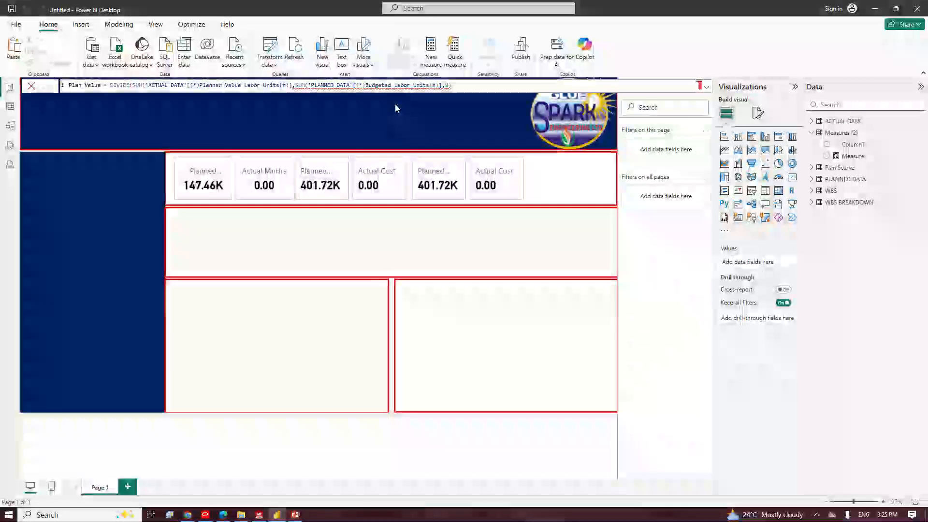
pyautogui.click(451, 87)
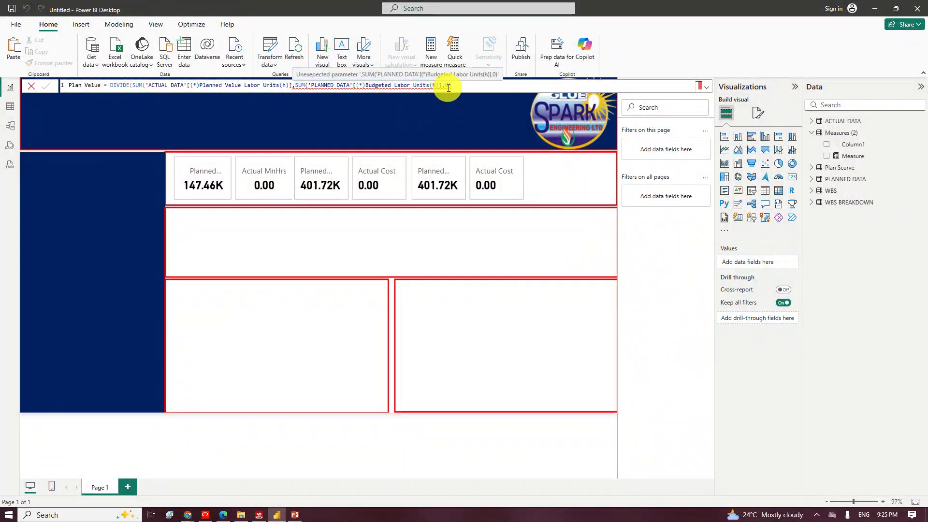
pyautogui.click(295, 86)
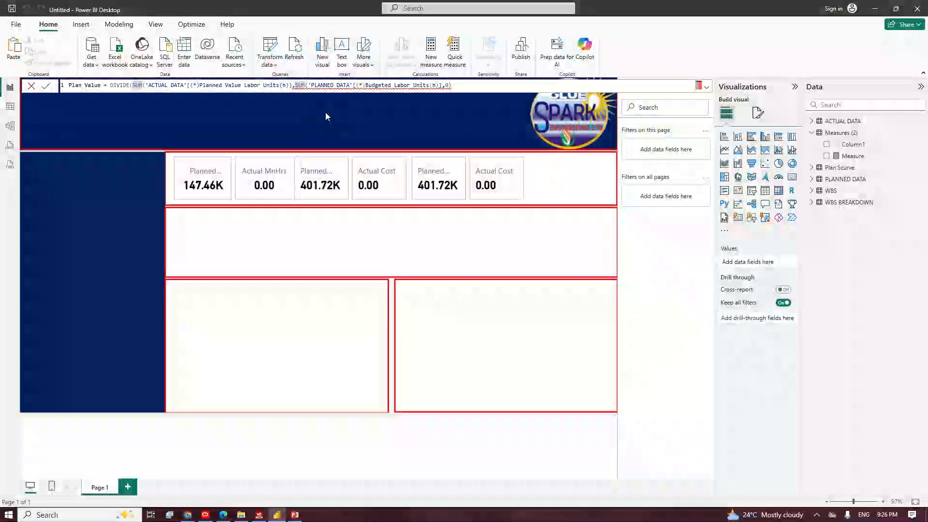
pyautogui.press('Left')
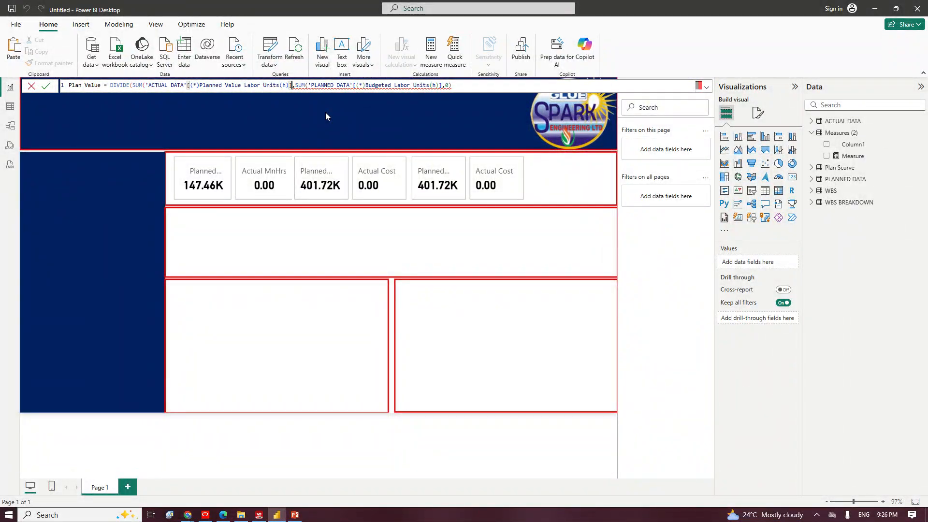
pyautogui.write(')')
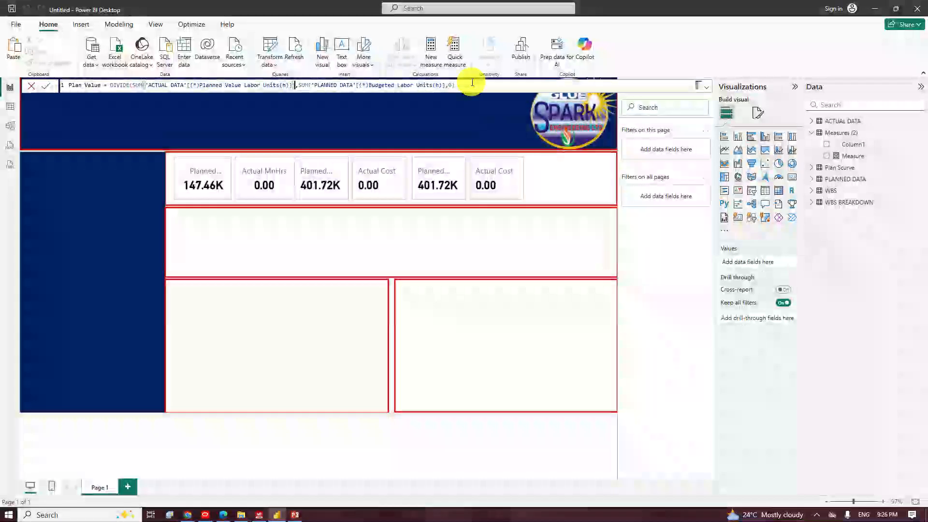
pyautogui.click(454, 86)
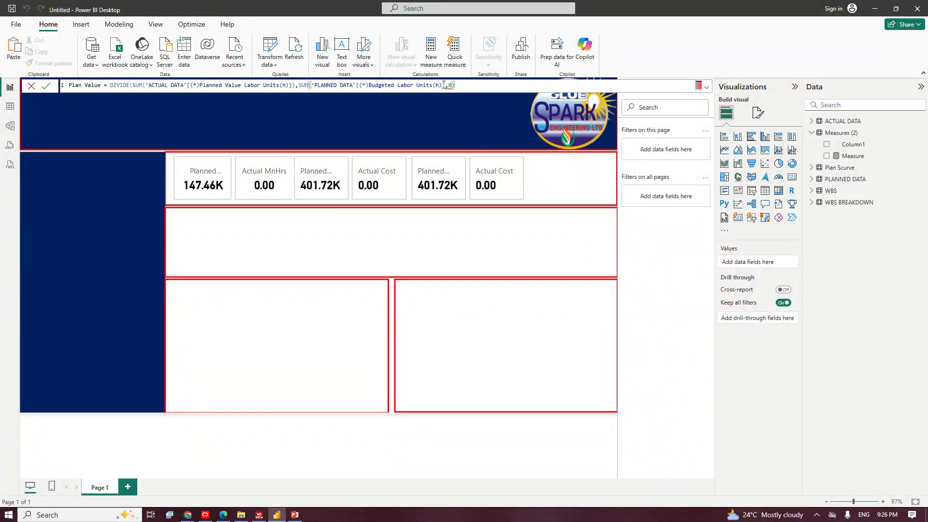
pyautogui.click(444, 86)
pyautogui.write('])')
pyautogui.click(473, 86)
pyautogui.press('Return')
# Check the cost cards on the report page and try to commit the Plan Value formula again.
pyautogui.click(483, 189)
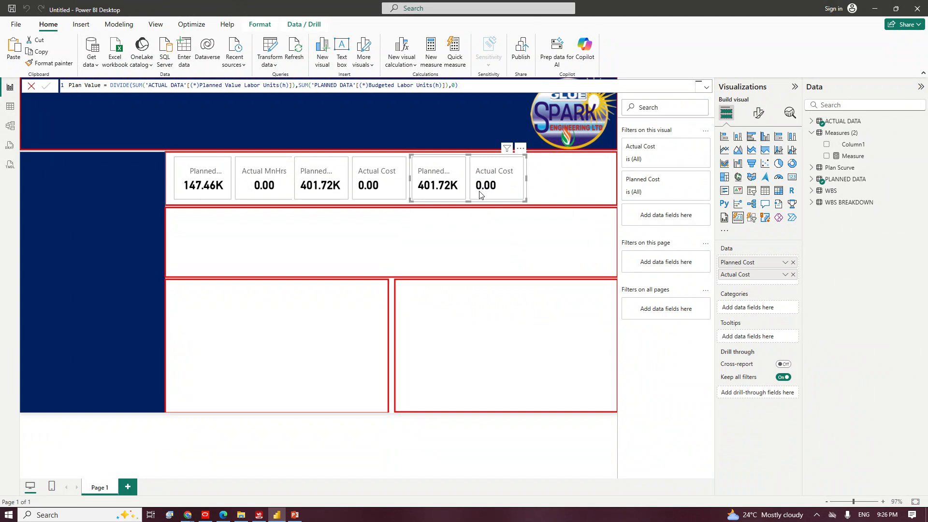
pyautogui.click(536, 245)
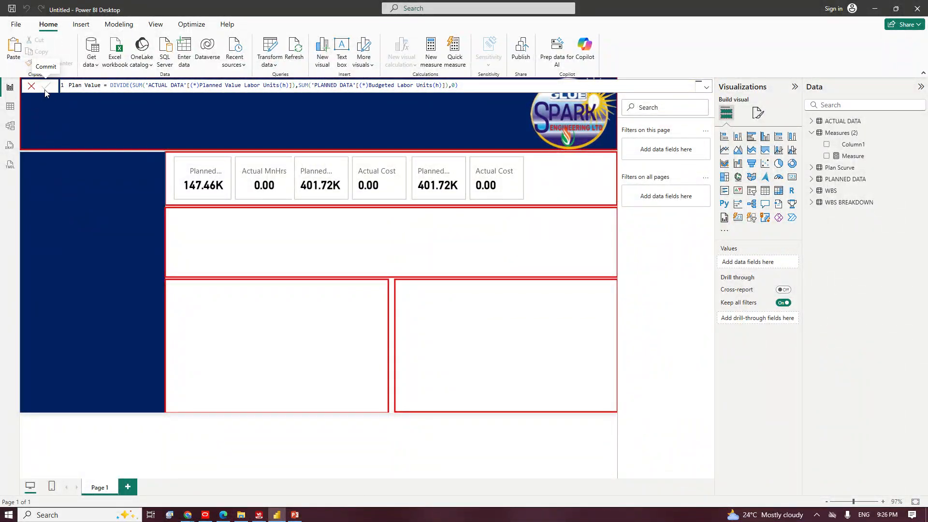
pyautogui.doubleClick(121, 86)
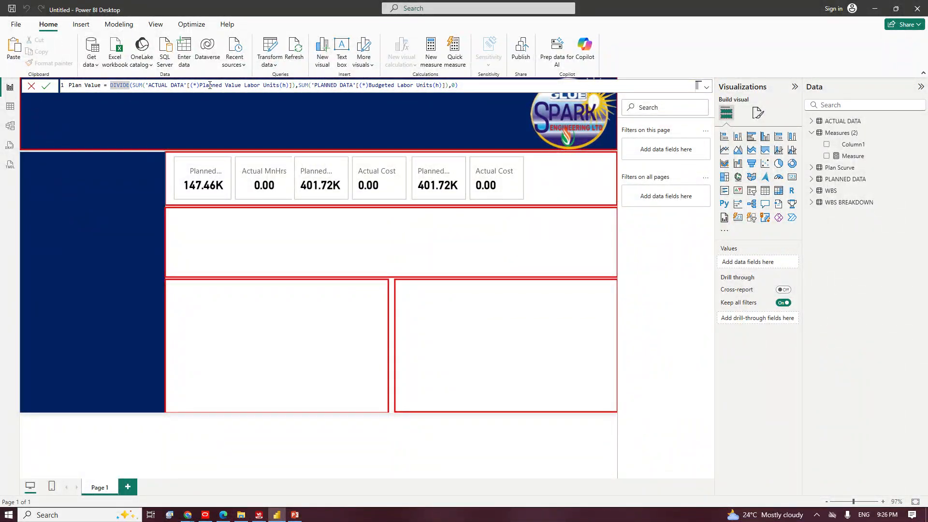
pyautogui.click(458, 85)
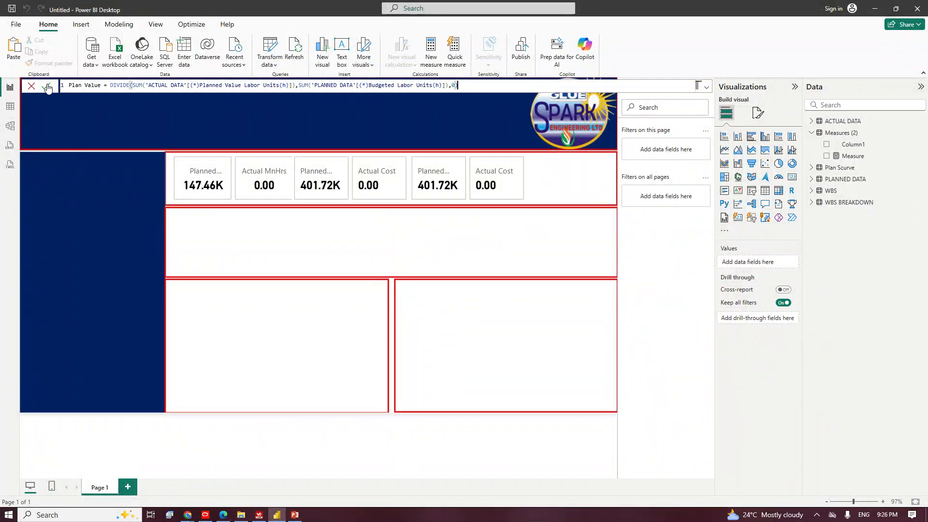
pyautogui.click(47, 87)
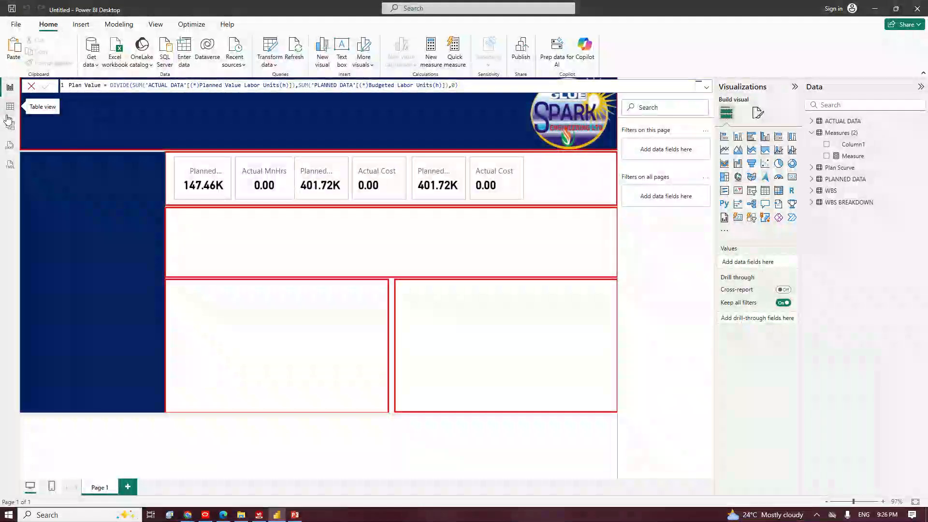
pyautogui.doubleClick(210, 85)
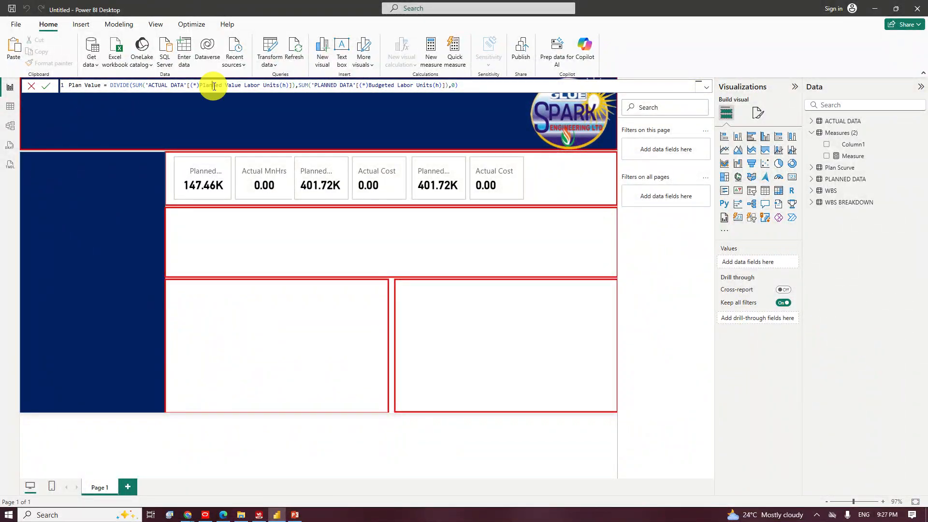
pyautogui.click(45, 90)
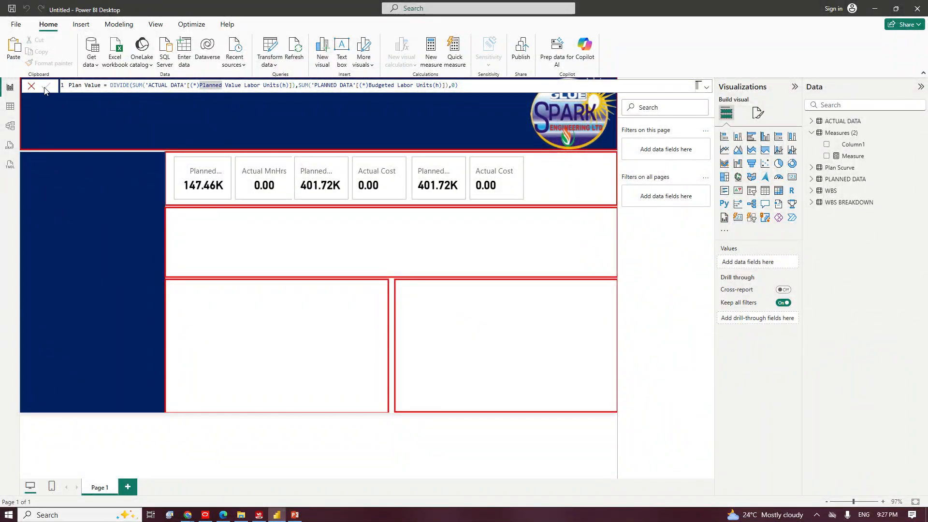
# Examine the cardinality options of the WBS Code relationship between ACTUAL DATA and PLANNED DATA in the model diagram.
pyautogui.click(10, 110)
pyautogui.click(11, 106)
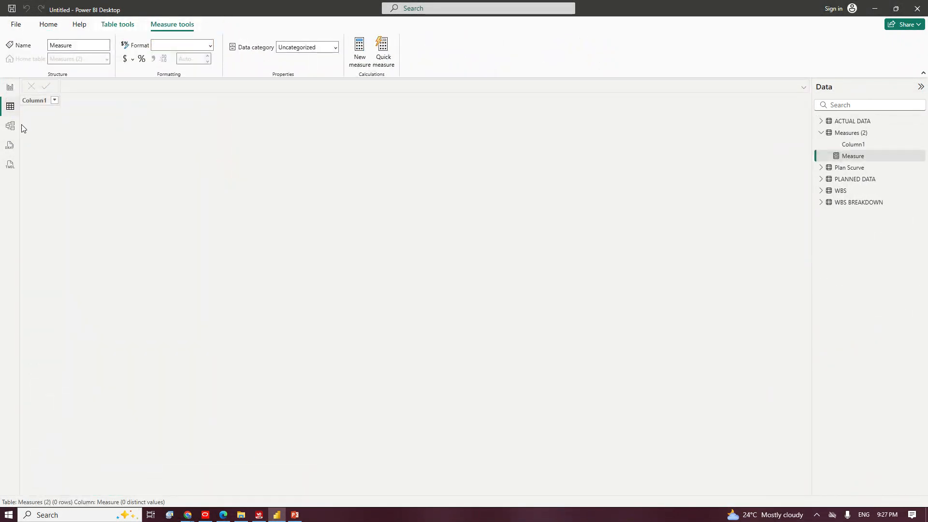
pyautogui.click(11, 126)
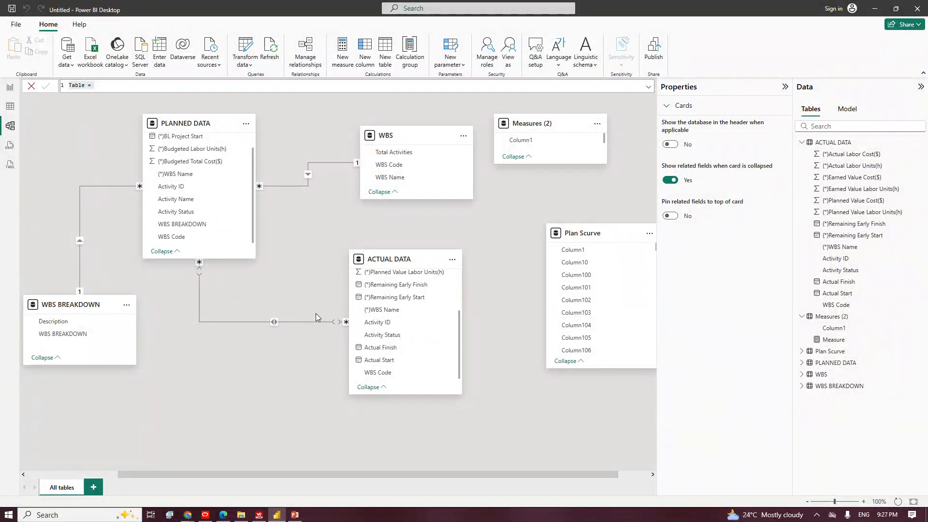
pyautogui.click(302, 321)
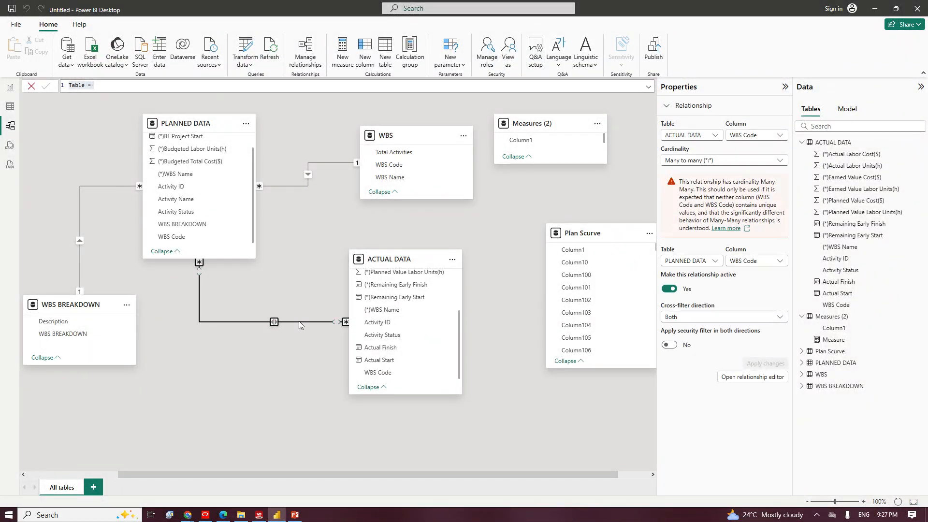
pyautogui.rightClick(300, 324)
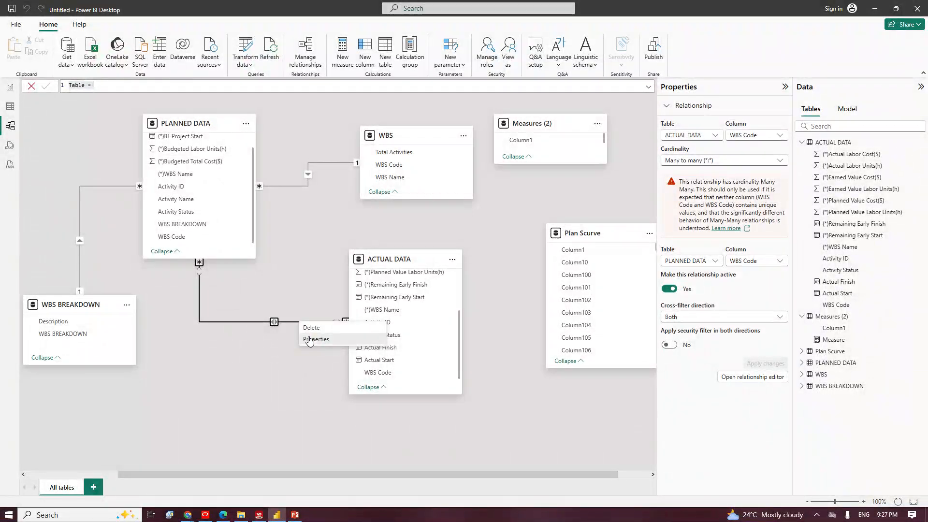
pyautogui.click(311, 339)
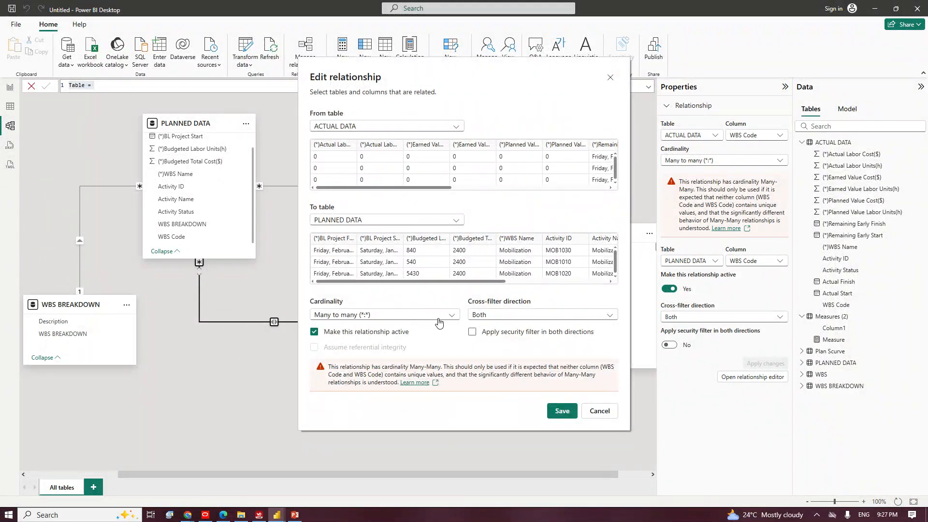
pyautogui.click(436, 318)
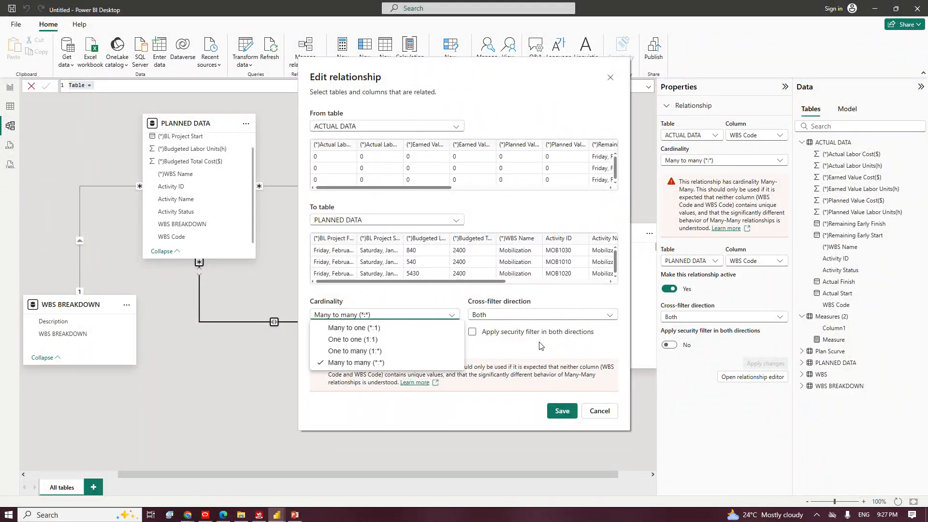
pyautogui.click(602, 415)
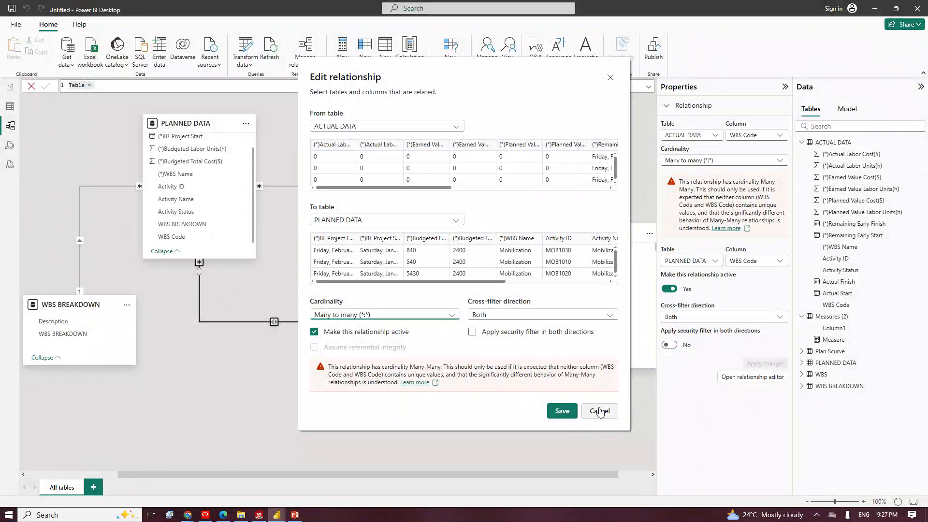
pyautogui.click(597, 411)
# Delete the many-to-many WBS Code relationship between ACTUAL DATA and PLANNED DATA.
pyautogui.rightClick(213, 318)
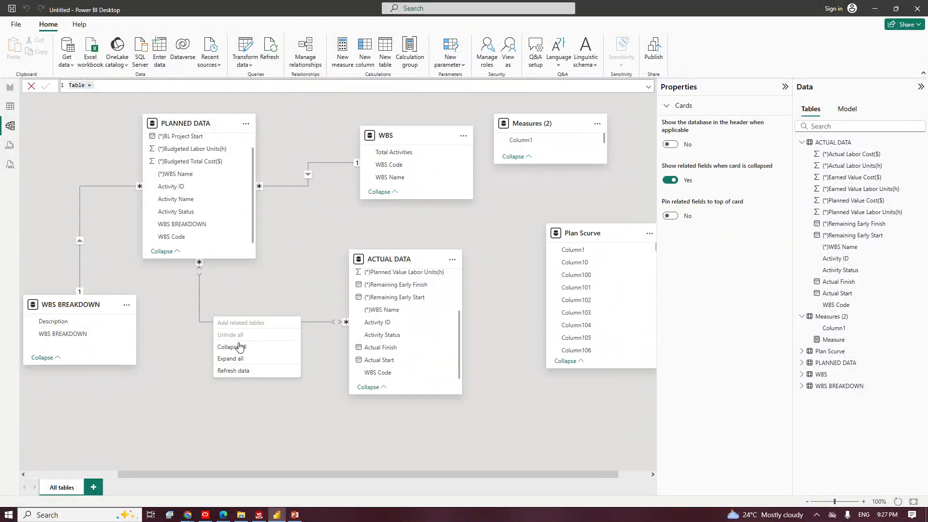
pyautogui.rightClick(202, 320)
pyautogui.click(211, 326)
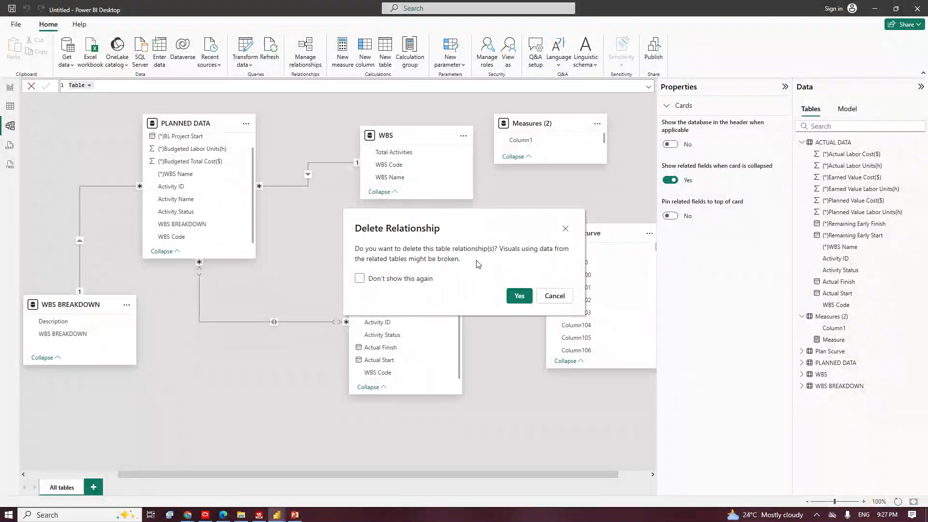
pyautogui.click(520, 297)
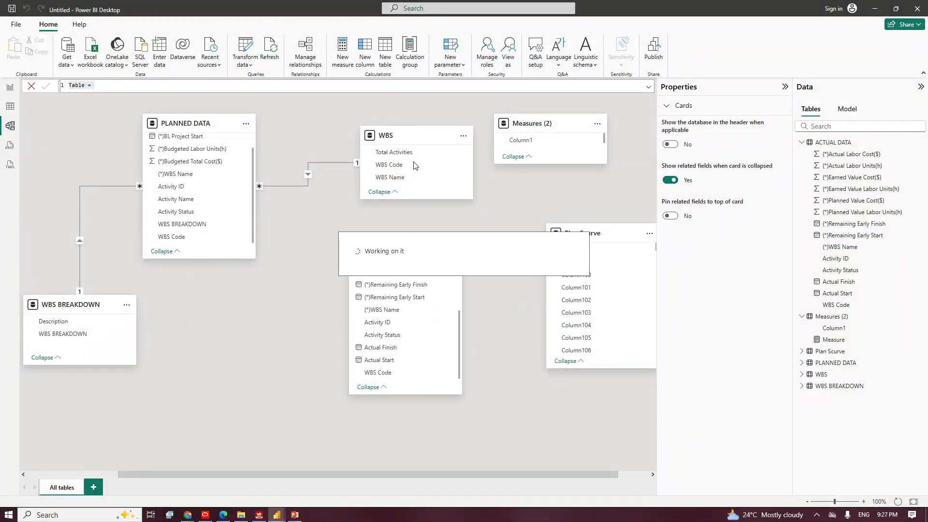
# Start a relationship from WBS Name in WBS to WBS Code in ACTUAL DATA, trying One to many cardinality with Single cross-filter direction.
pyautogui.click(388, 179)
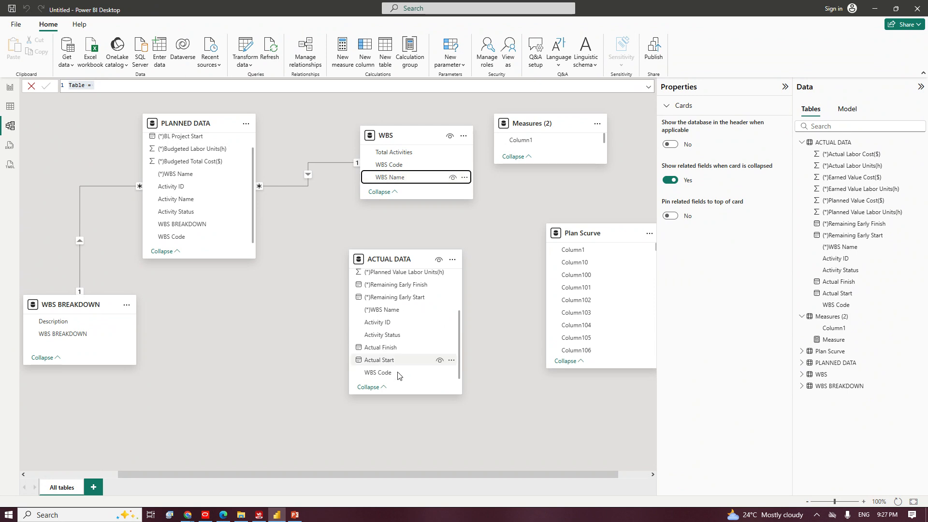
pyautogui.moveTo(393, 178); pyautogui.dragTo(382, 380)
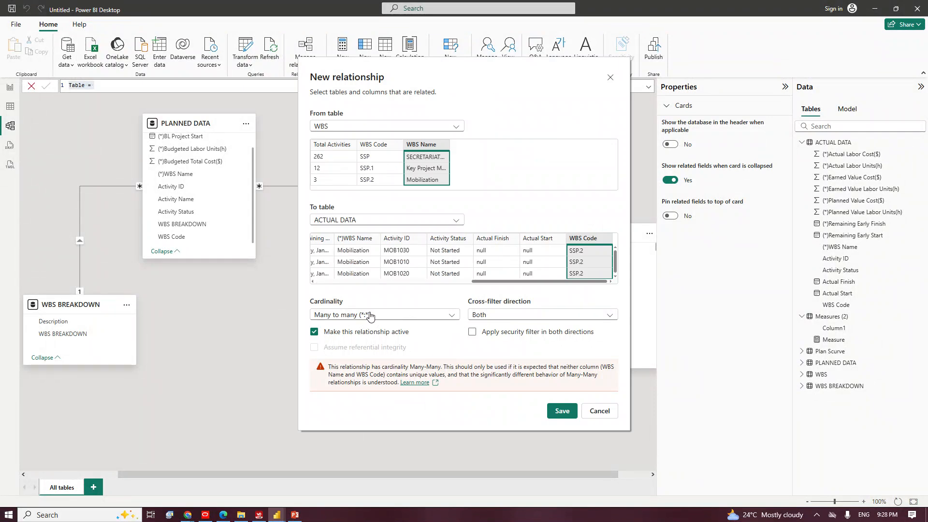
pyautogui.click(502, 318)
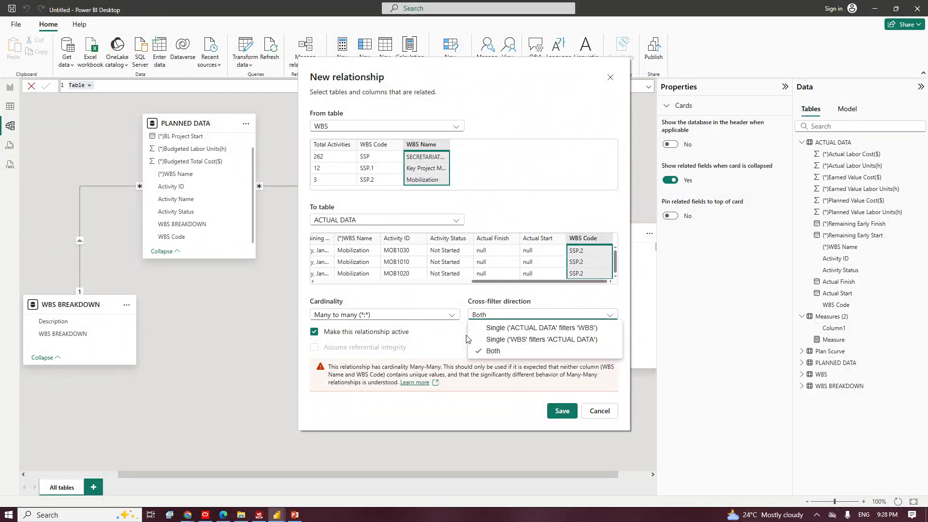
pyautogui.click(400, 320)
pyautogui.click(399, 319)
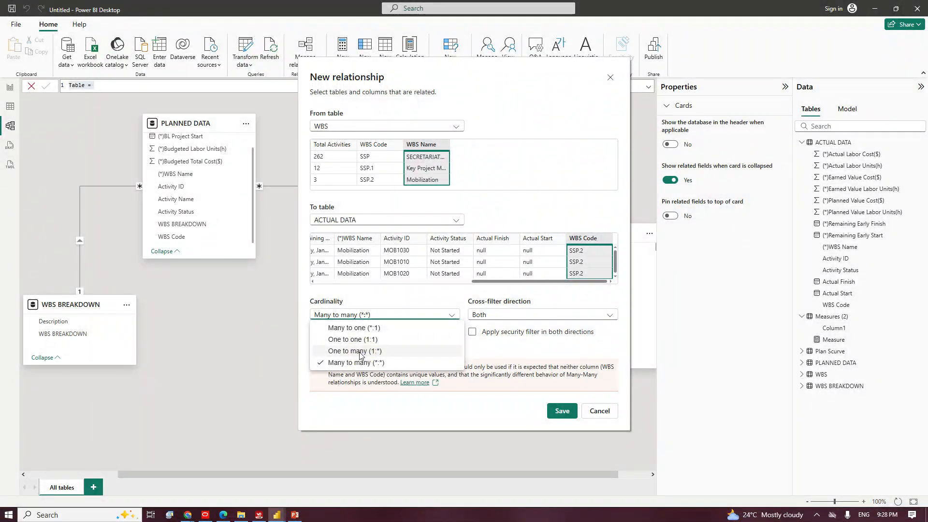
pyautogui.click(355, 350)
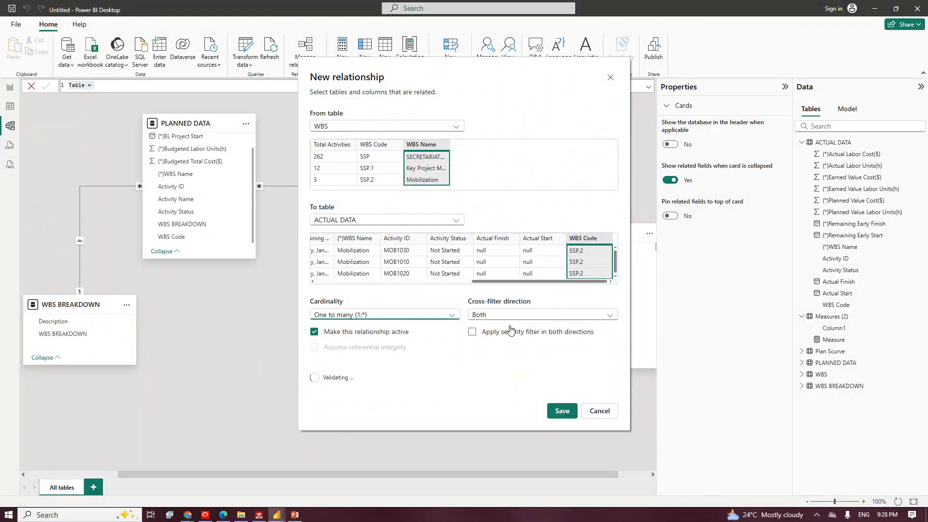
pyautogui.click(501, 316)
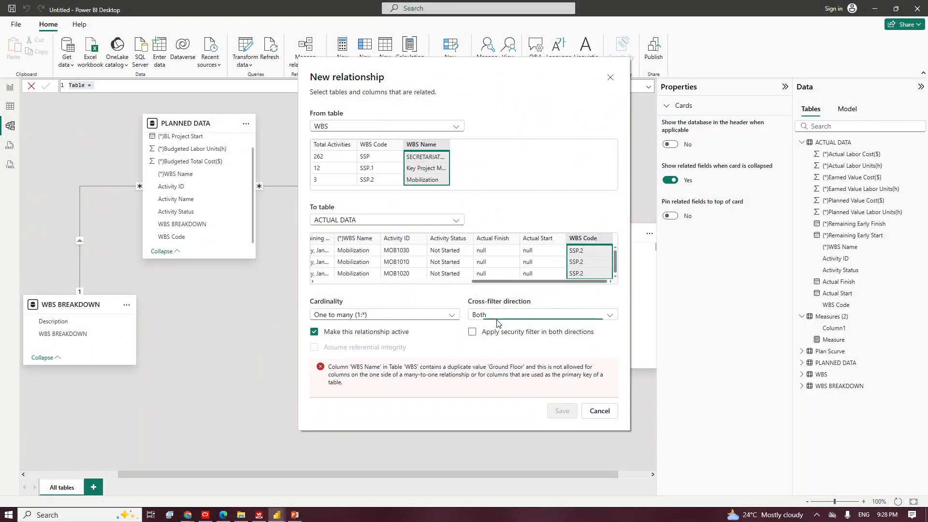
pyautogui.click(498, 329)
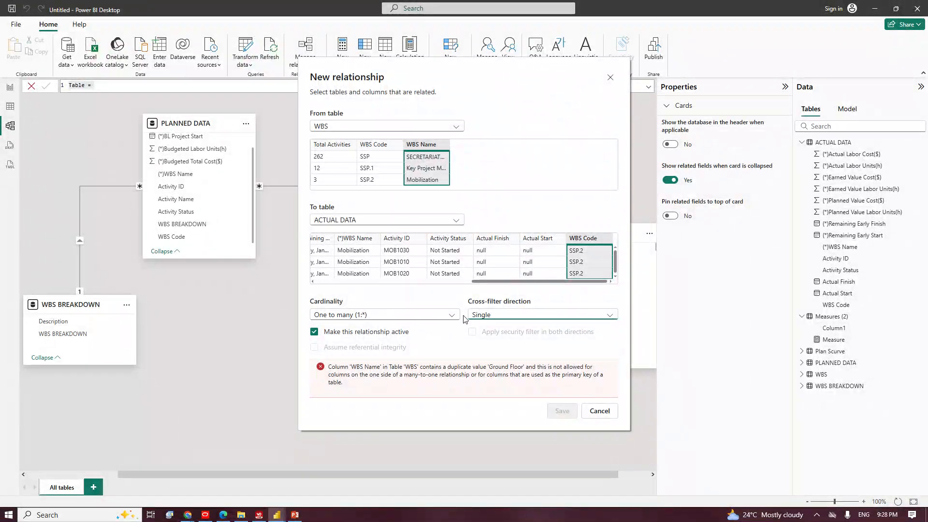
# Try Many to one cardinality, Both cross-filter direction and two-way security filtering between WBS Name in WBS and WBS Code in ACTUAL DATA, and discard the relationship.
pyautogui.click(374, 314)
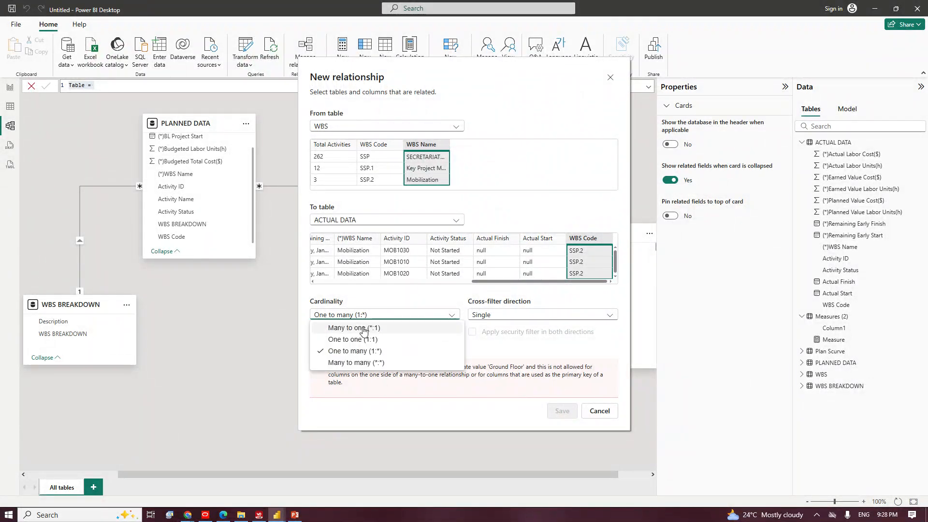
pyautogui.click(361, 327)
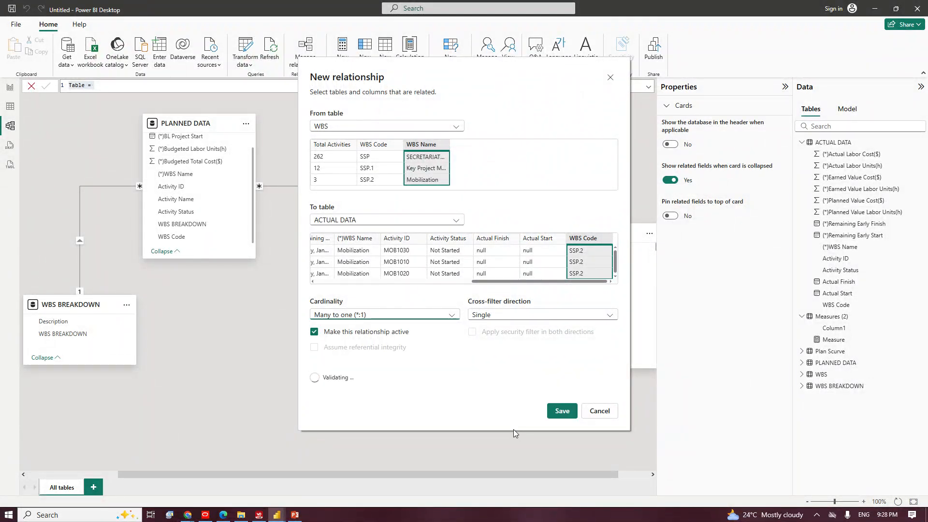
pyautogui.click(491, 316)
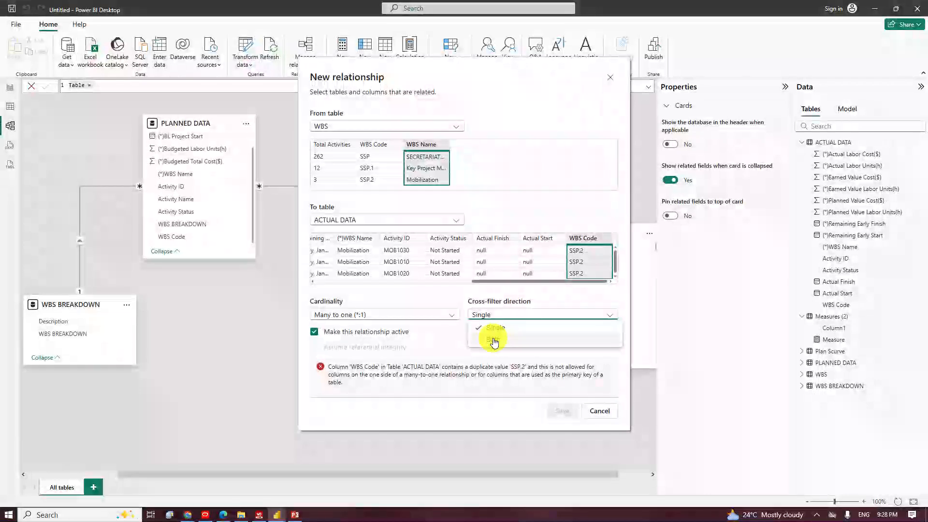
pyautogui.click(494, 342)
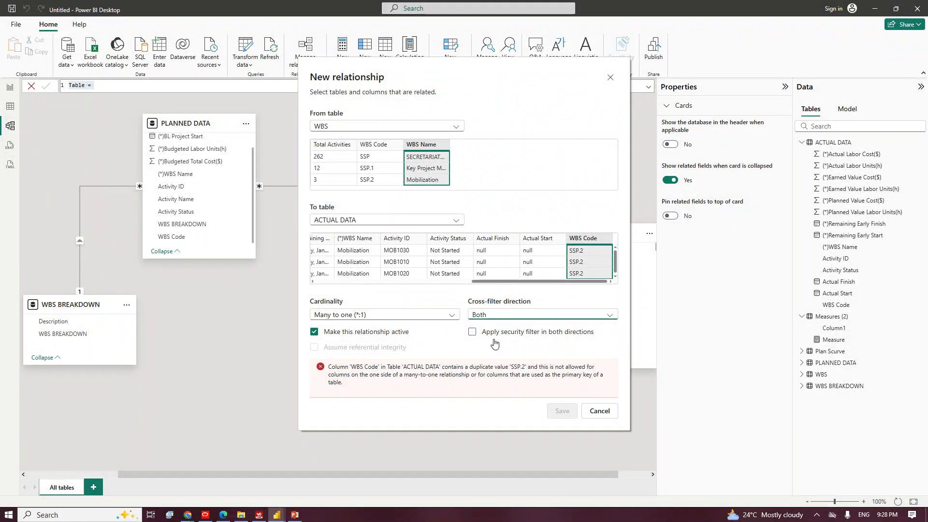
pyautogui.click(471, 332)
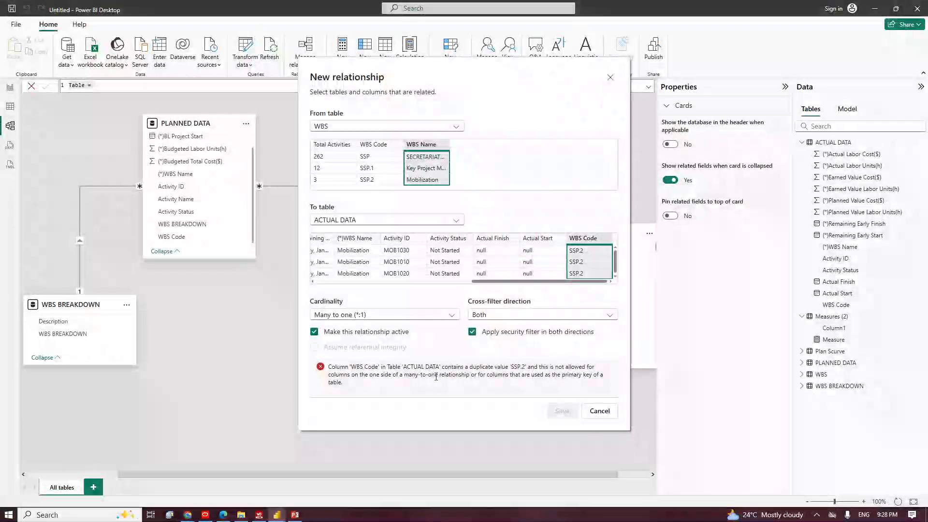
pyautogui.click(349, 130)
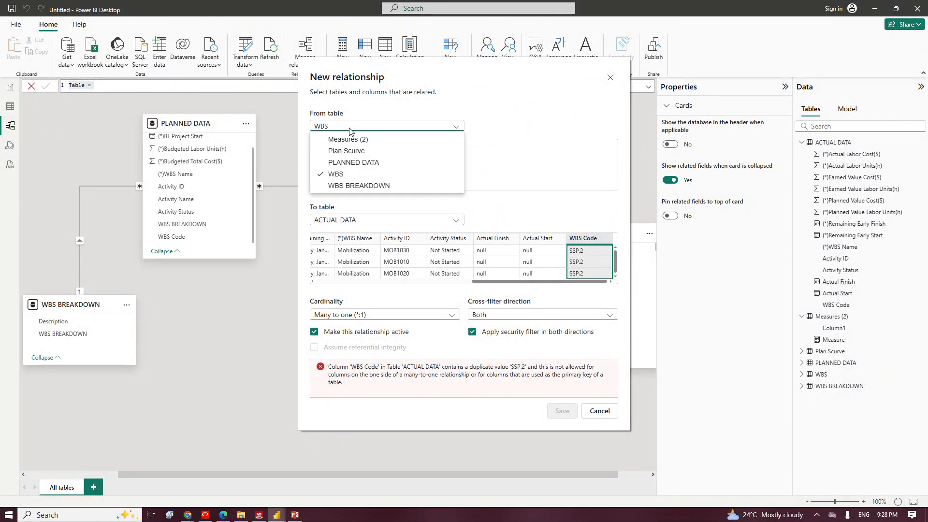
pyautogui.click(346, 177)
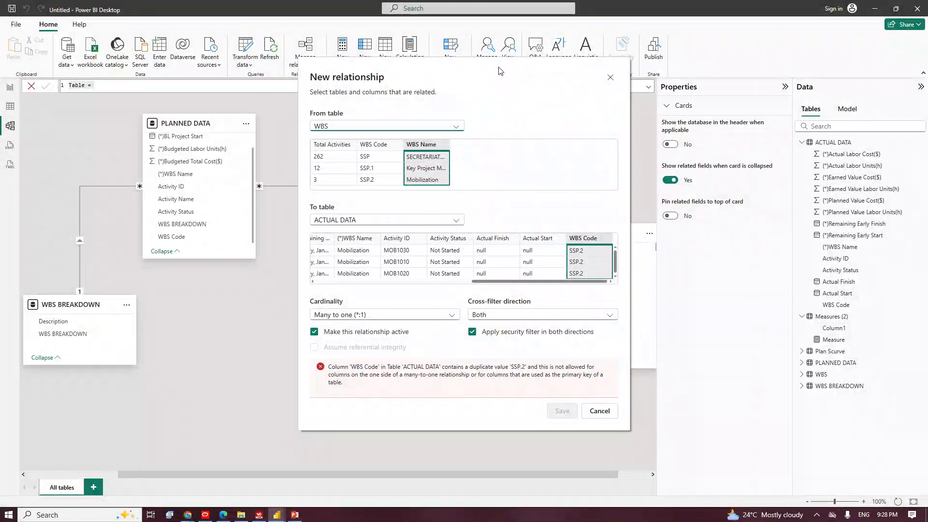
pyautogui.moveTo(497, 68); pyautogui.dragTo(723, 158)
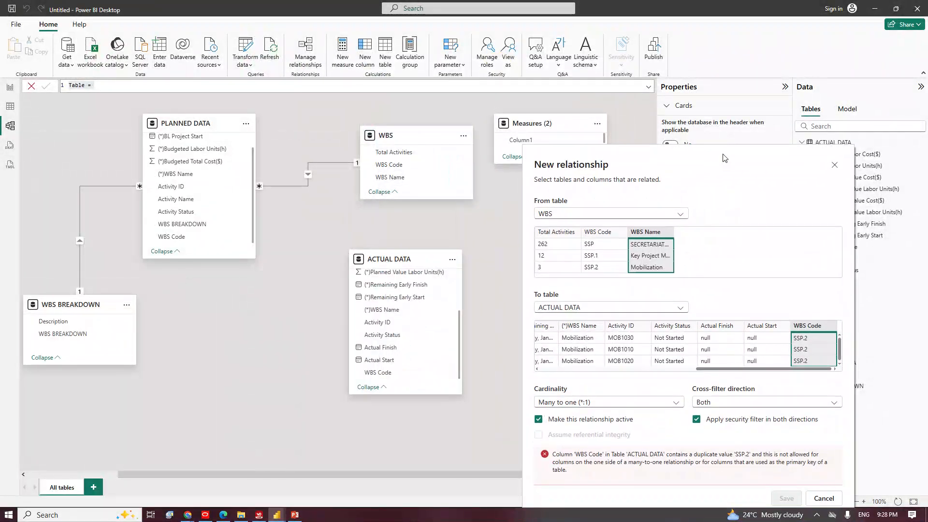
pyautogui.click(834, 166)
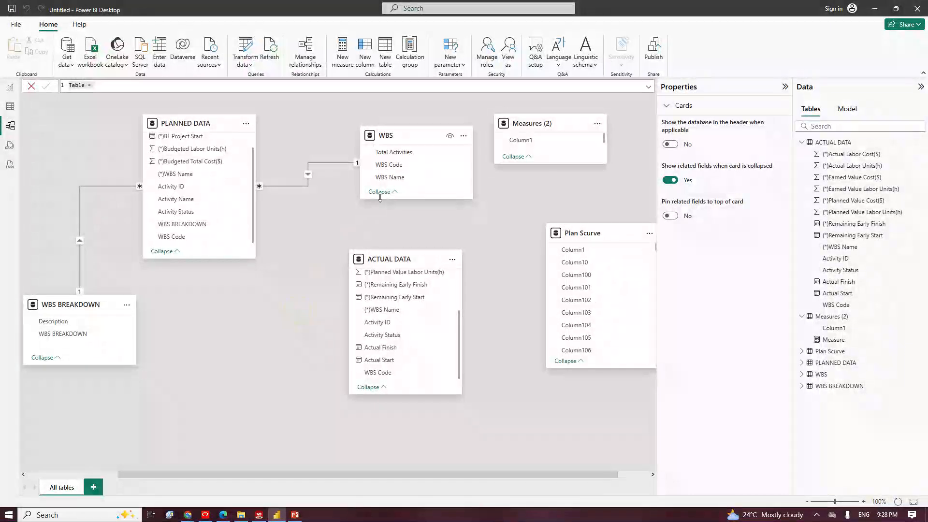
# Try a relationship from WBS Code in ACTUAL DATA to WBS Name in WBS with One to many, Many to one and Many to many cardinality.
pyautogui.click(379, 372)
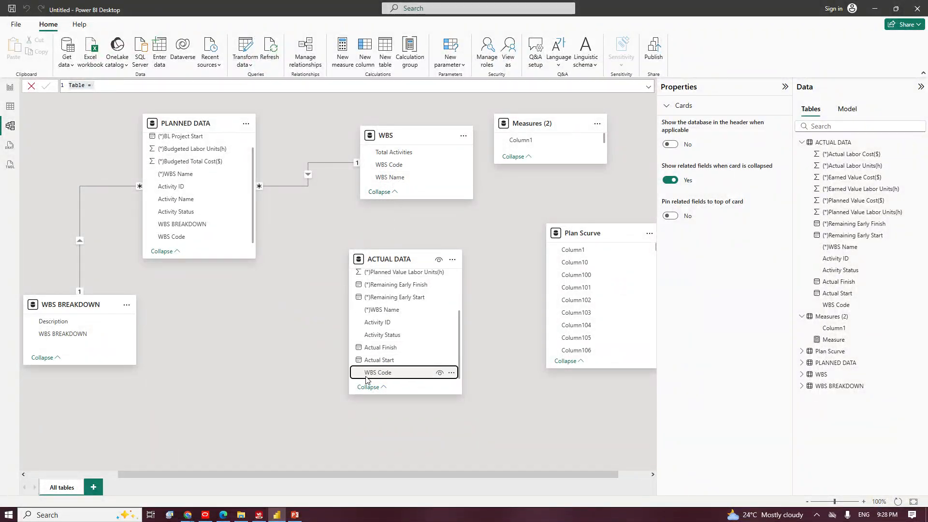
pyautogui.moveTo(366, 380); pyautogui.dragTo(381, 183)
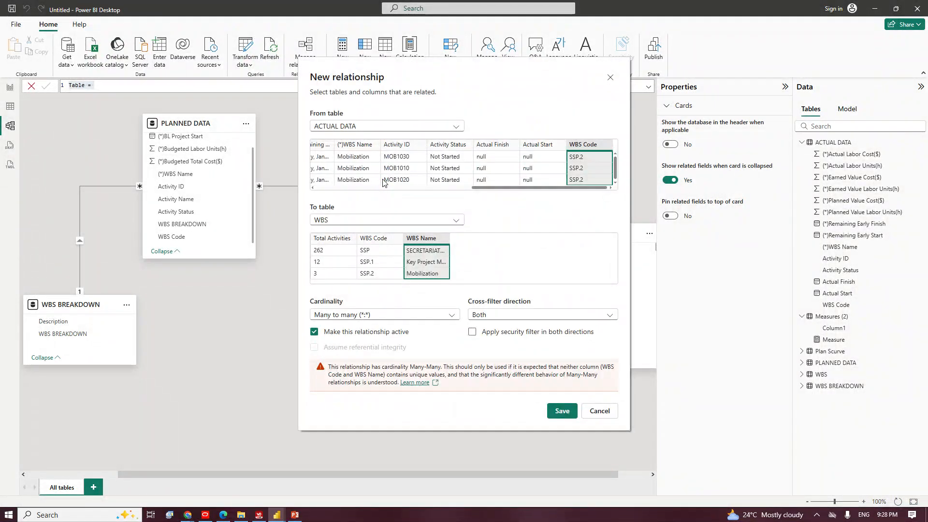
pyautogui.click(440, 315)
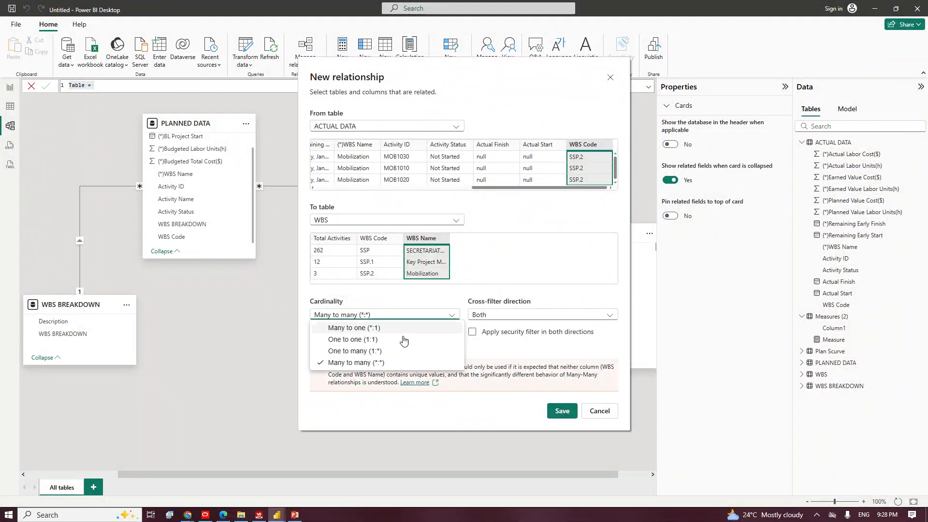
pyautogui.click(369, 352)
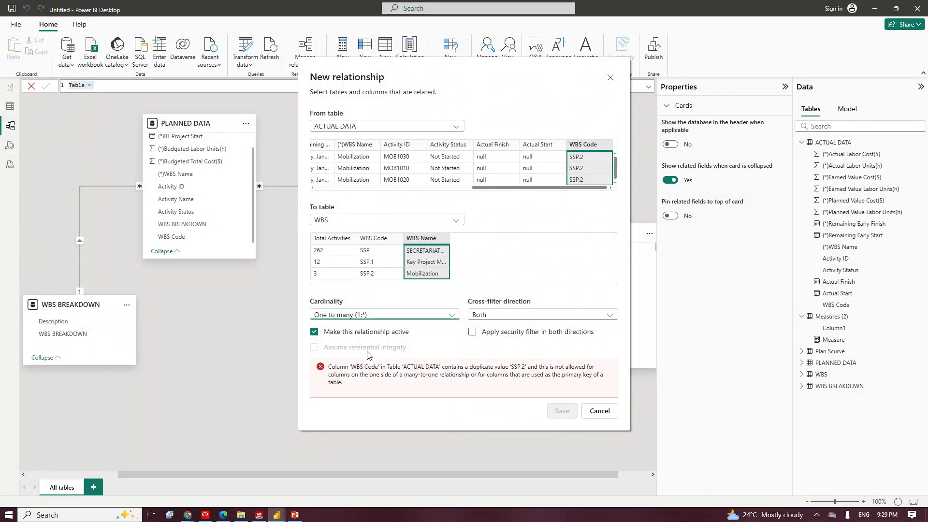
pyautogui.click(415, 315)
pyautogui.click(370, 328)
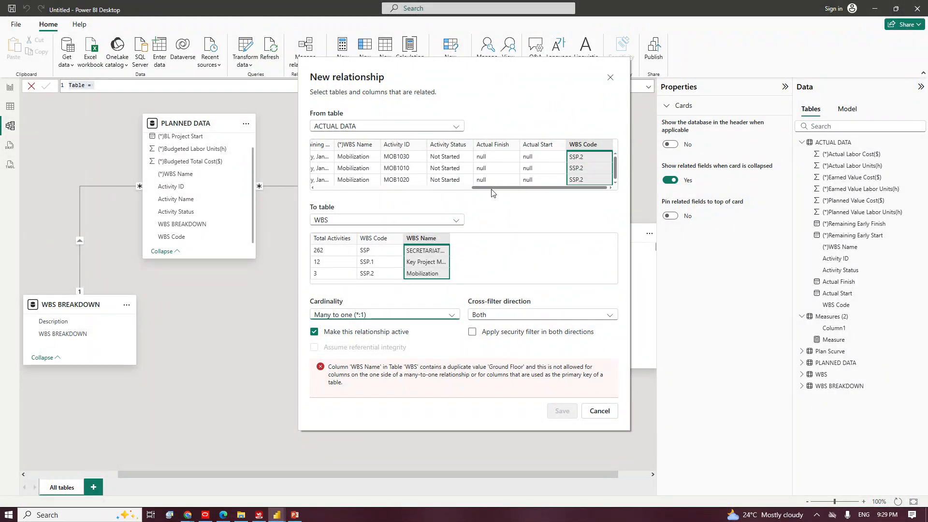
pyautogui.moveTo(492, 188); pyautogui.dragTo(565, 187)
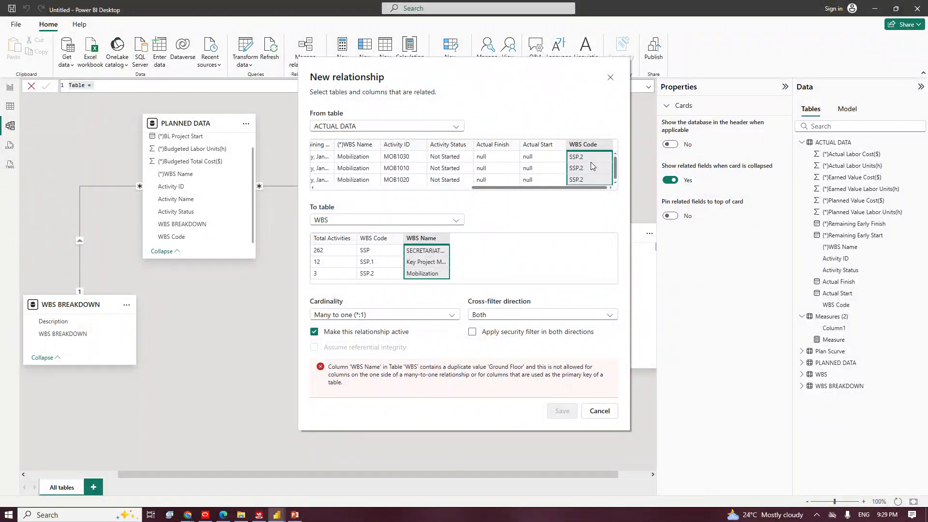
pyautogui.click(435, 315)
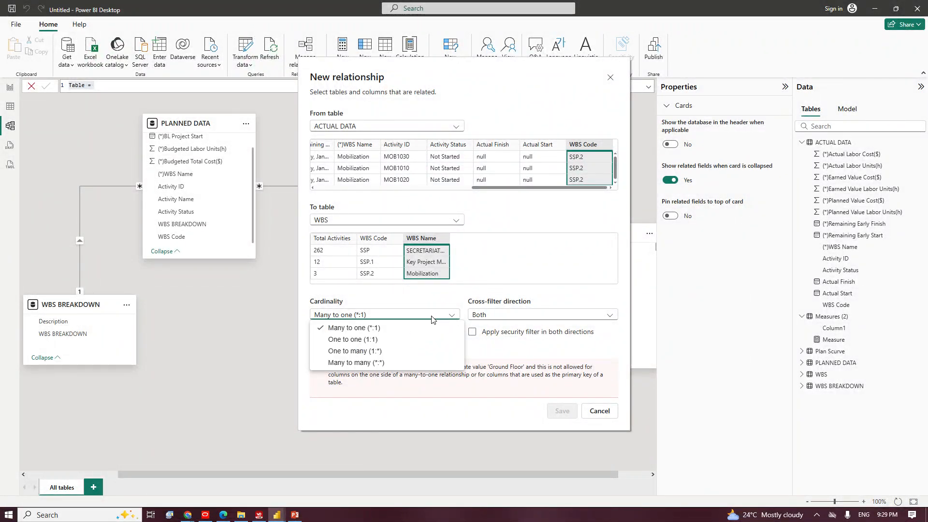
pyautogui.click(387, 362)
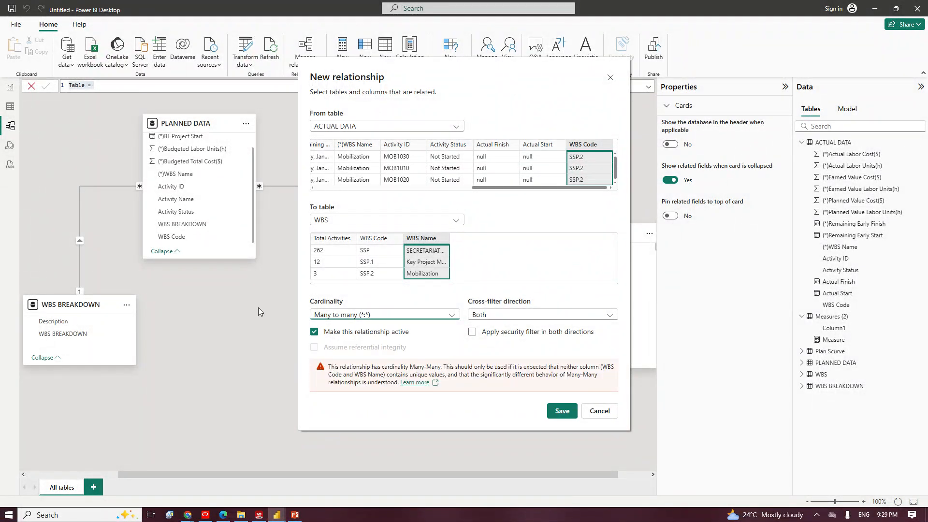
pyautogui.click(610, 79)
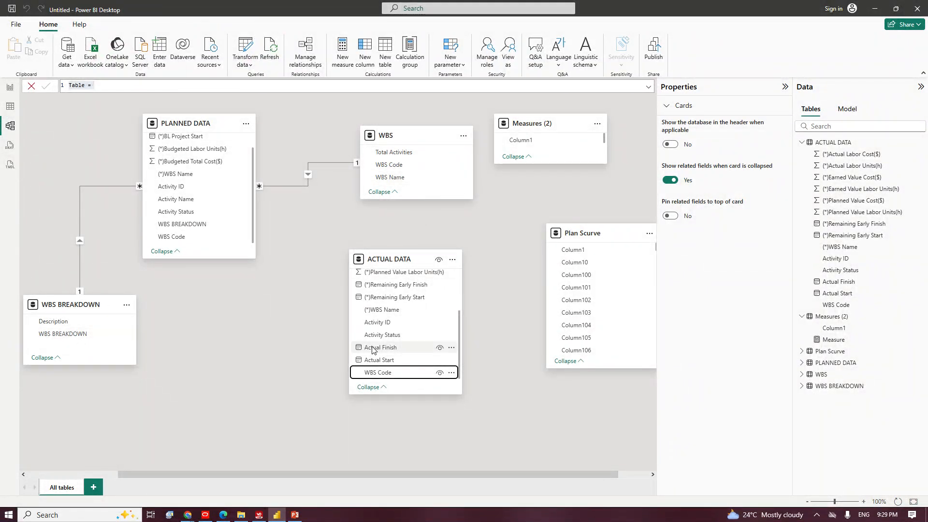
# Create an active Many to one relationship from Activity ID in PLANNED DATA to Activity ID in ACTUAL DATA with Both cross-filter direction.
pyautogui.scroll(3, 377, 349)
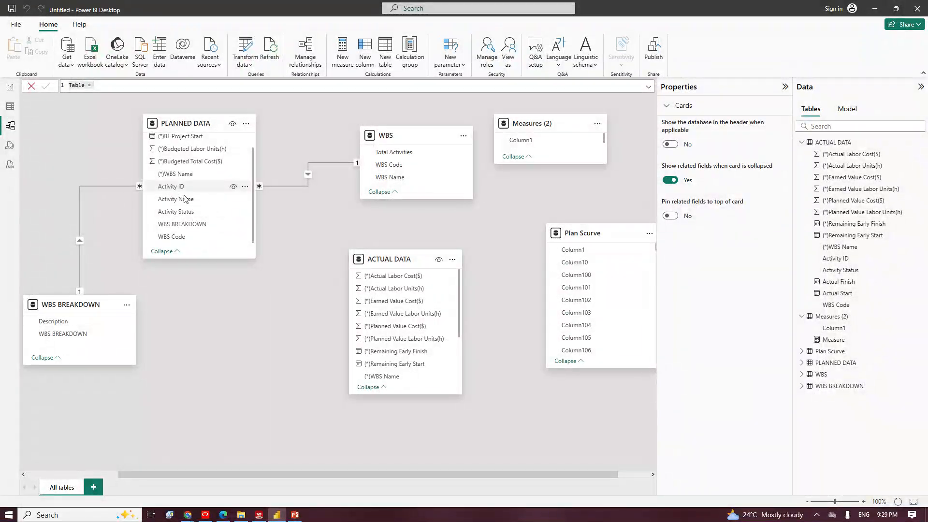
pyautogui.scroll(-1, 418, 345)
pyautogui.scroll(-3, 416, 343)
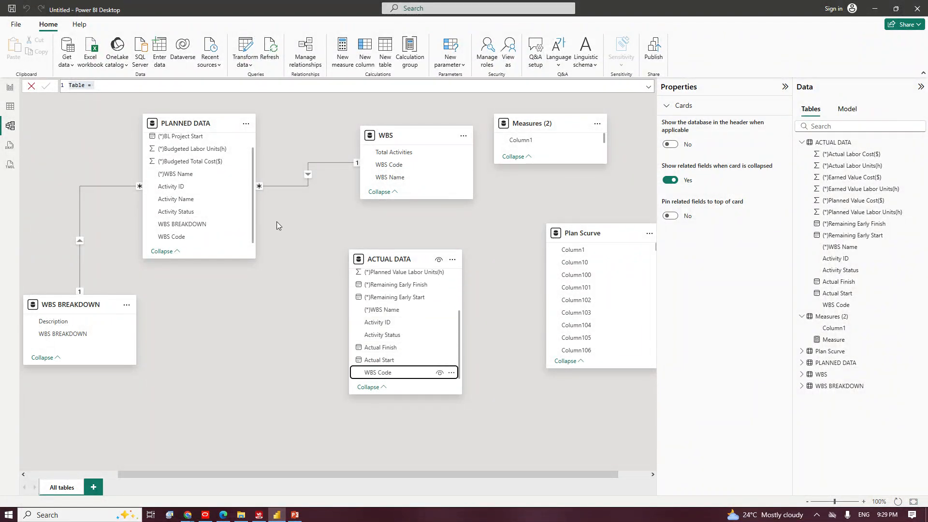
pyautogui.moveTo(178, 190); pyautogui.dragTo(384, 325)
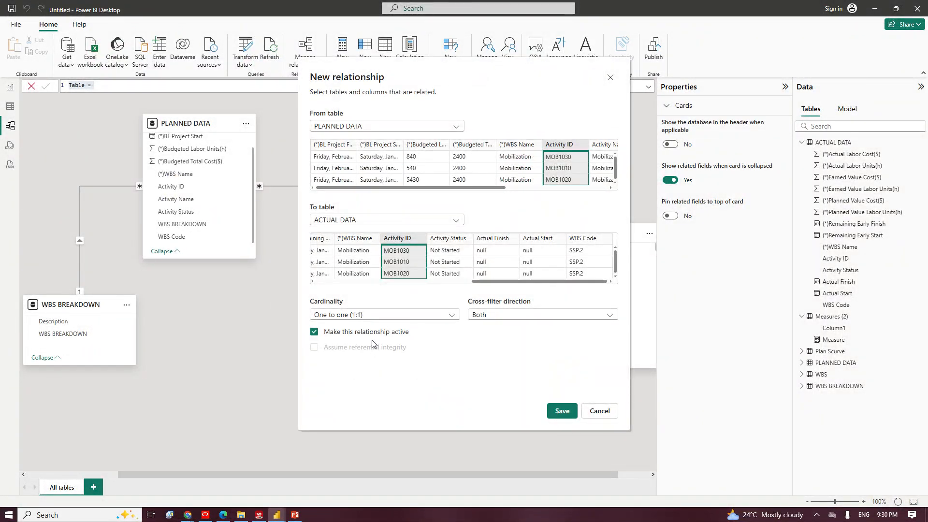
pyautogui.click(367, 315)
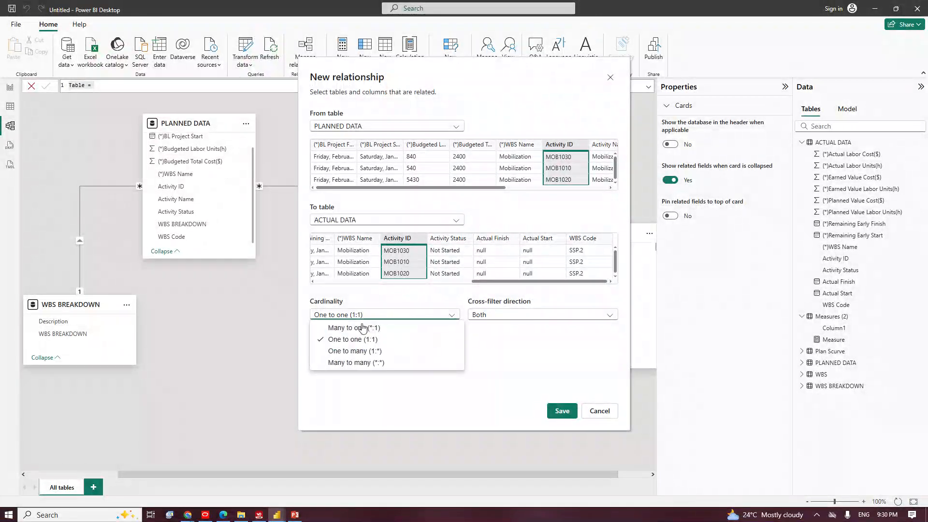
pyautogui.click(363, 362)
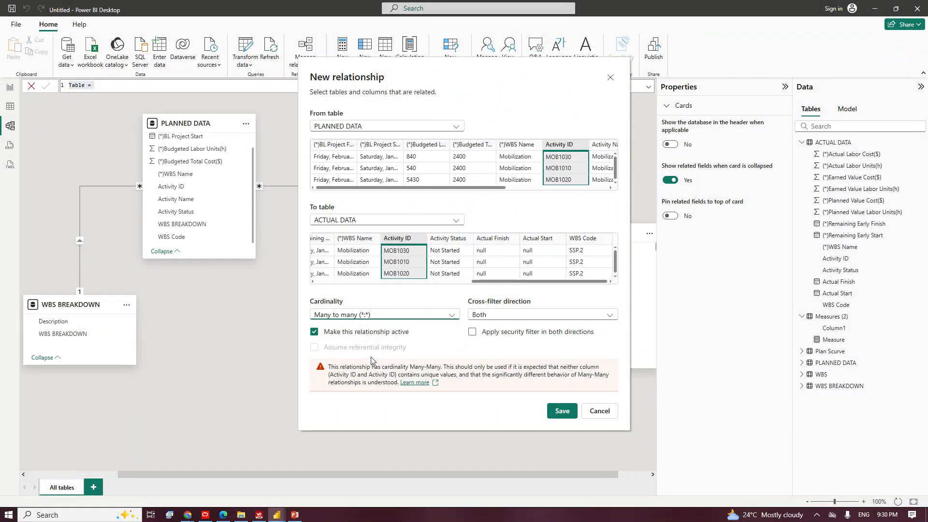
pyautogui.click(443, 316)
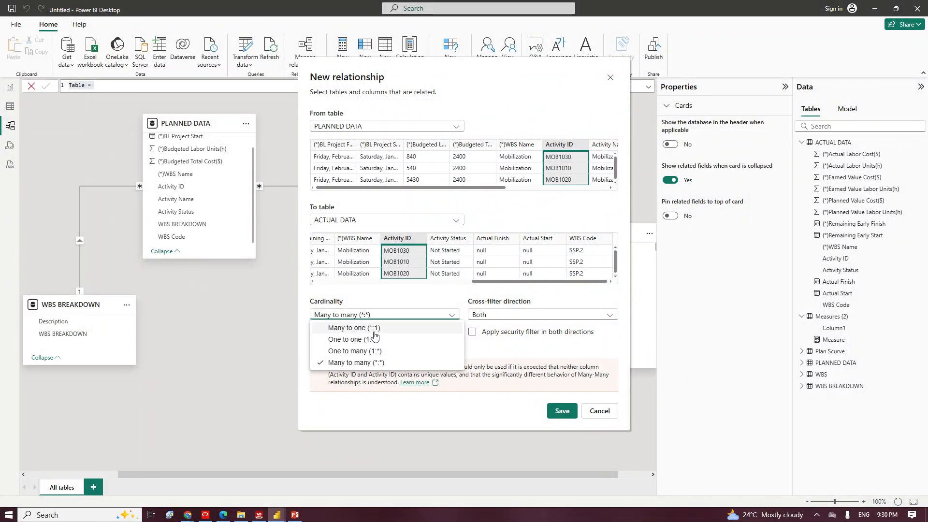
pyautogui.click(376, 329)
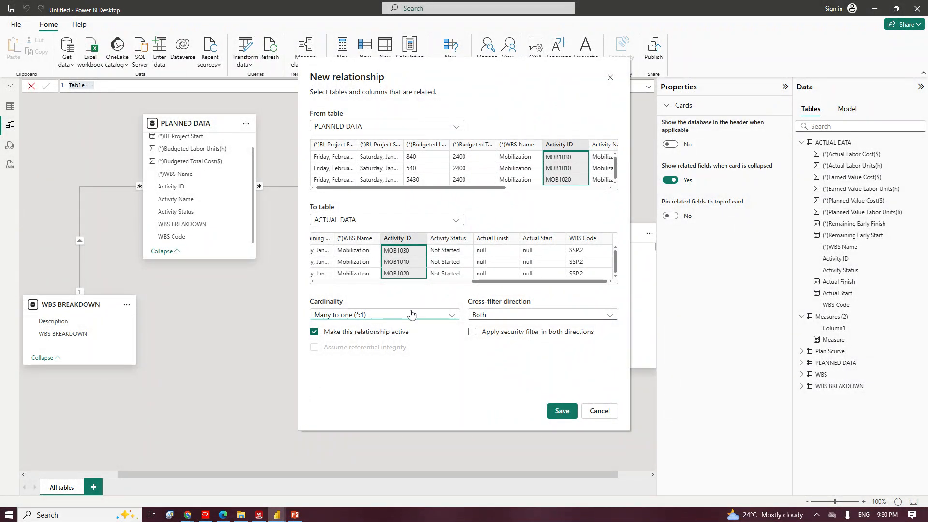
pyautogui.click(562, 411)
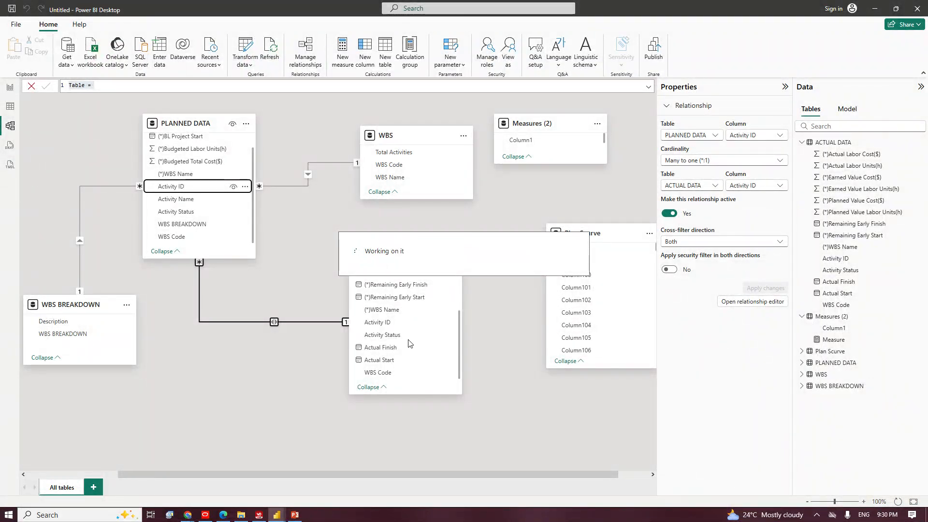
# Return to the report page and examine the DIVIDE formula of the Plan Value measure in the Measures (2) table.
pyautogui.click(9, 107)
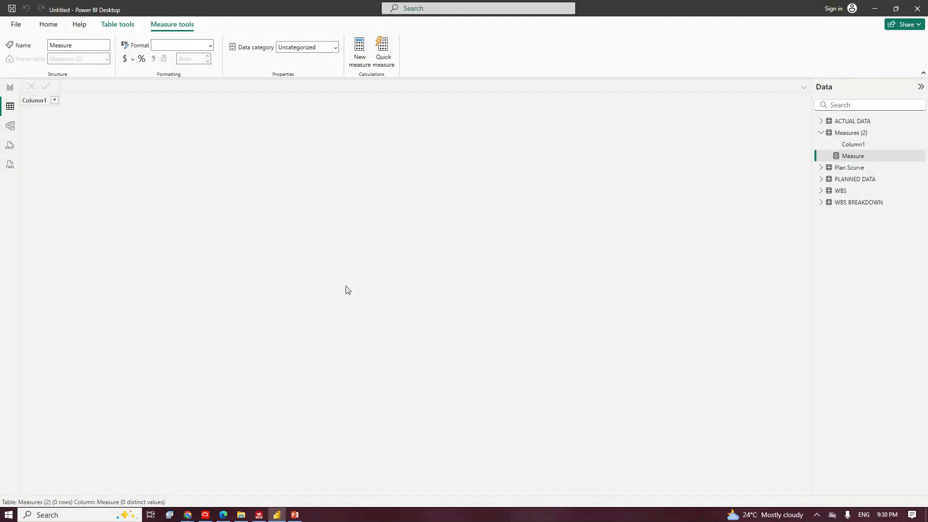
pyautogui.click(10, 89)
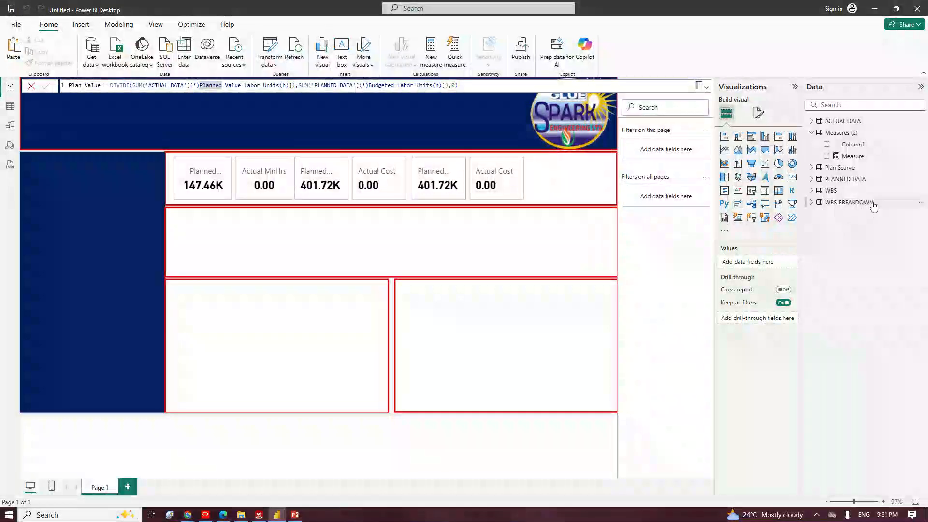
pyautogui.click(847, 157)
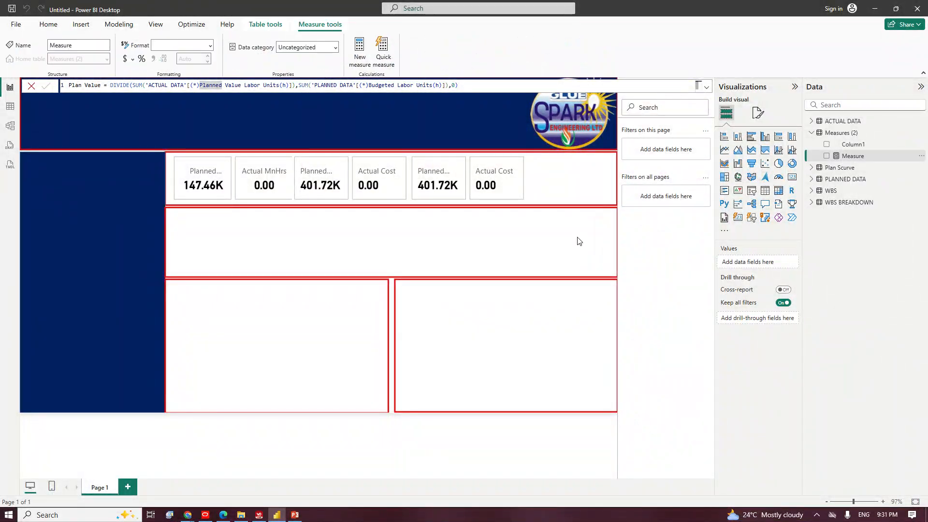
pyautogui.click(573, 325)
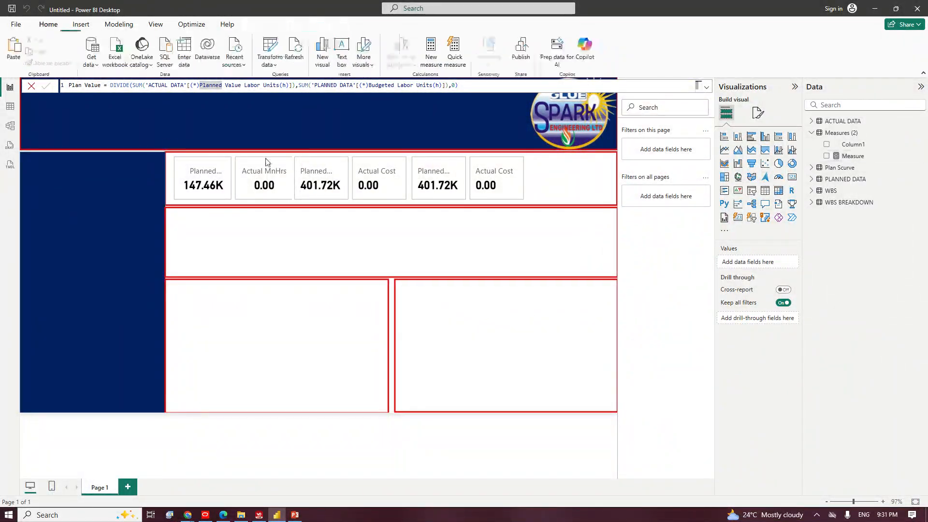
pyautogui.doubleClick(160, 85)
pyautogui.click(476, 84)
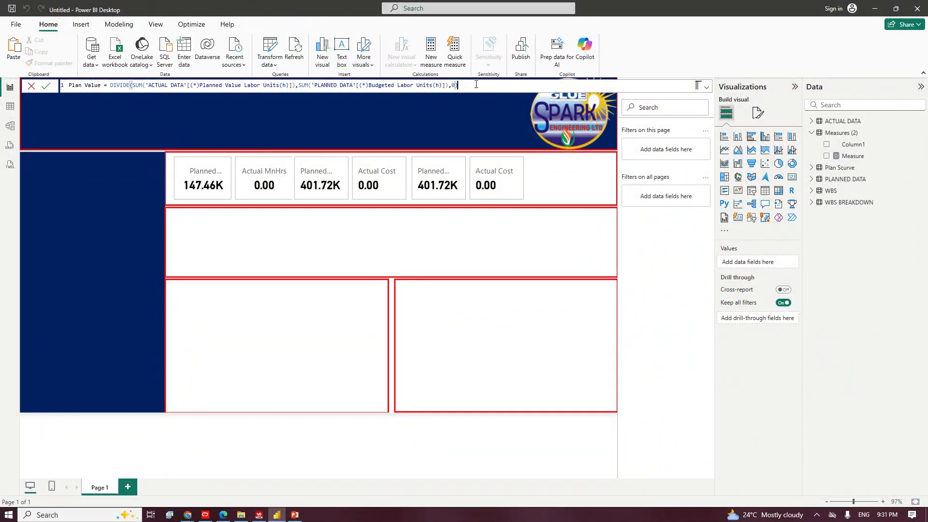
pyautogui.click(706, 89)
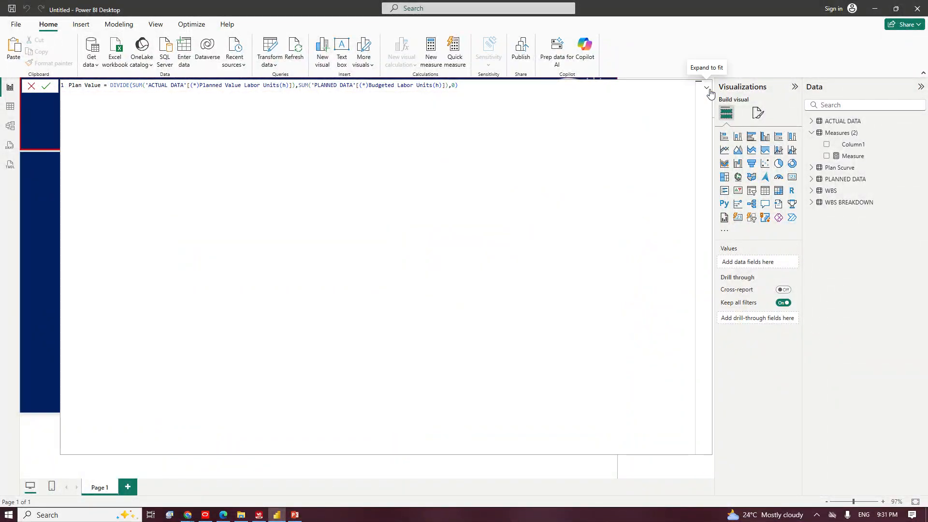
pyautogui.click(707, 89)
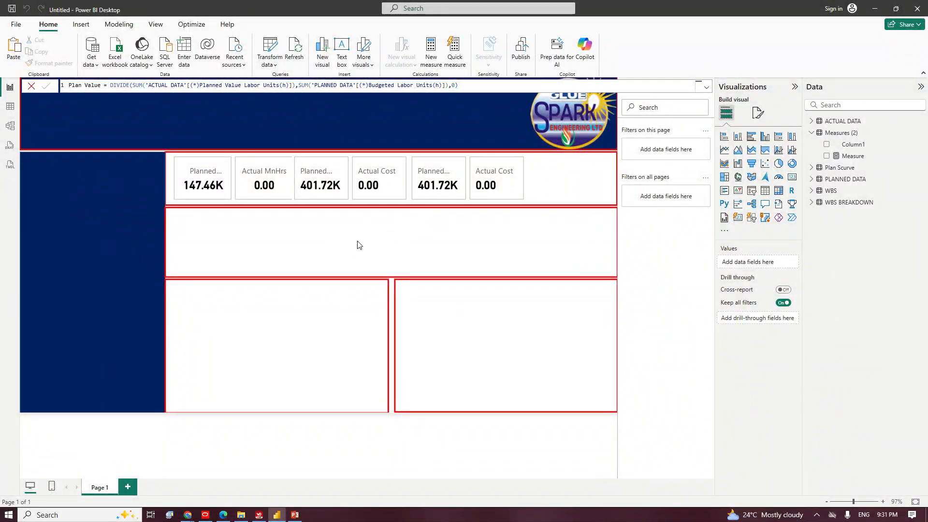
pyautogui.click(830, 201)
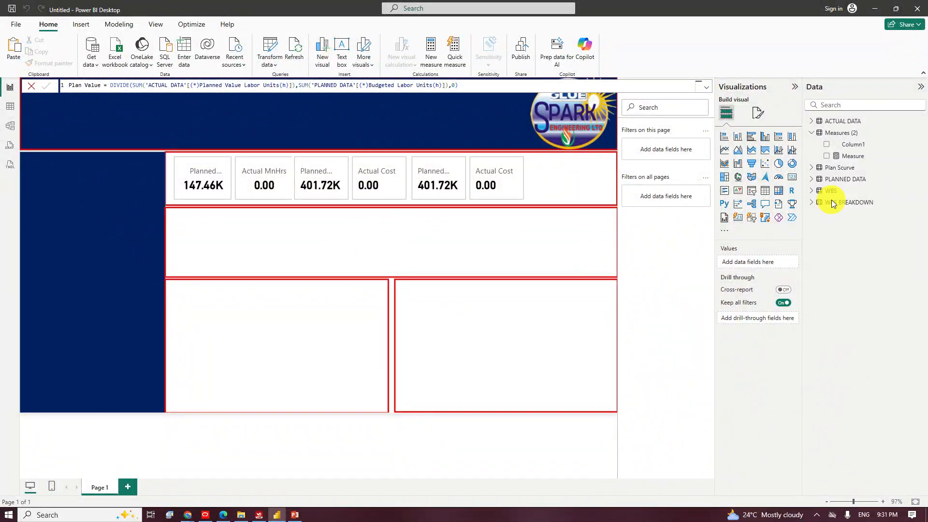
pyautogui.click(813, 203)
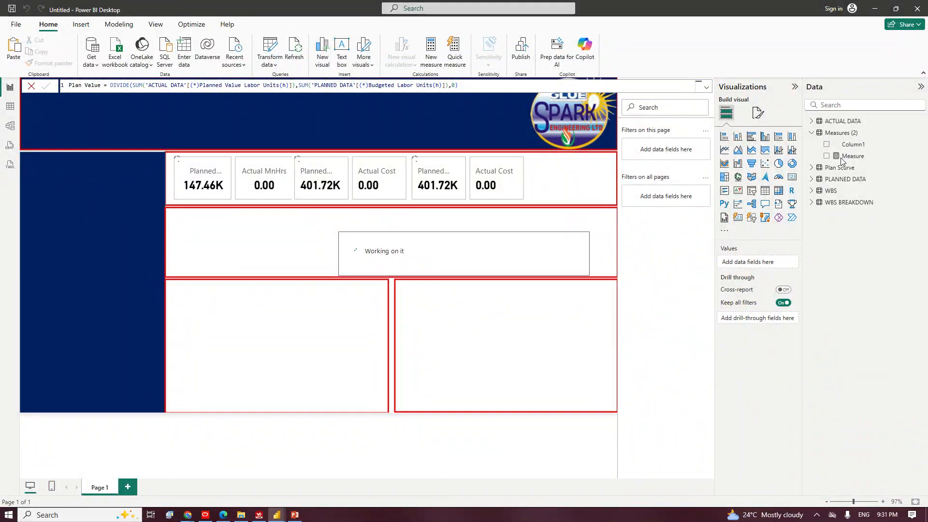
# Close the Plan Value formula without committing it and delete Column1 from the Measures (2) table.
pyautogui.click(816, 134)
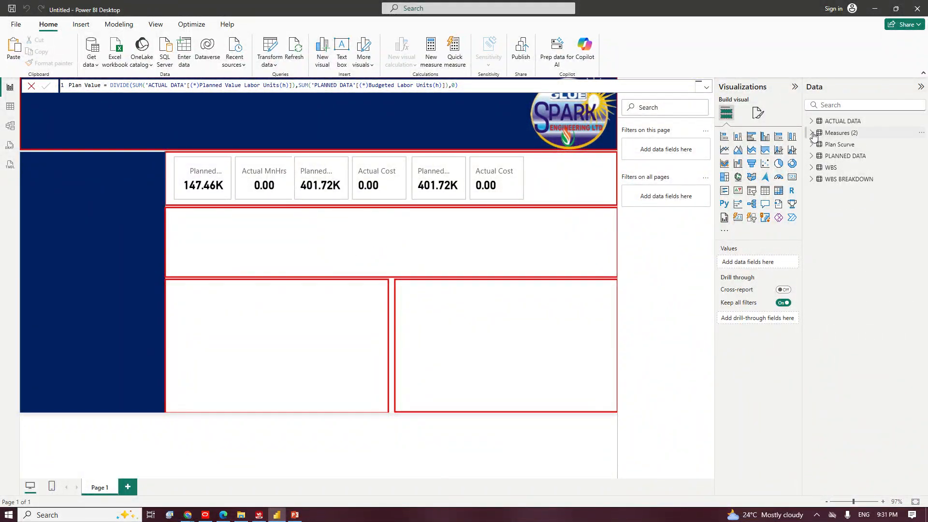
pyautogui.click(32, 87)
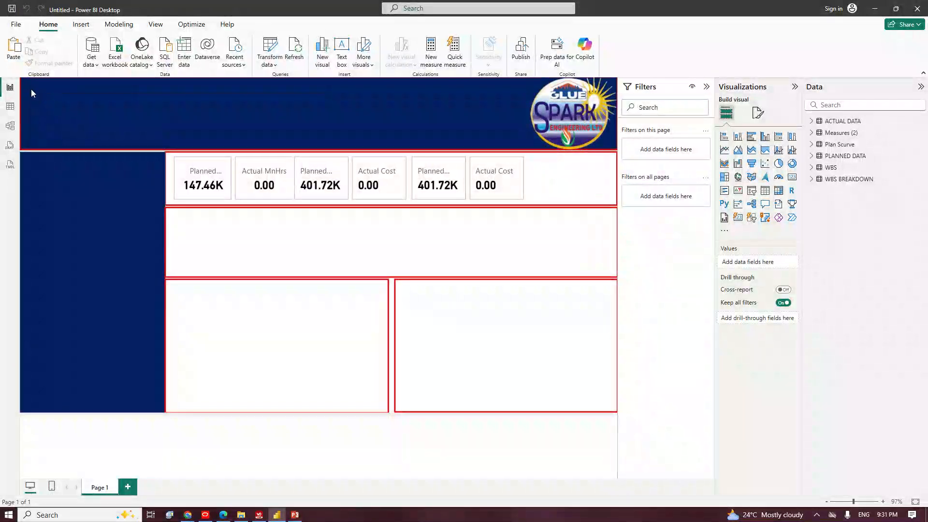
pyautogui.click(818, 134)
pyautogui.click(815, 135)
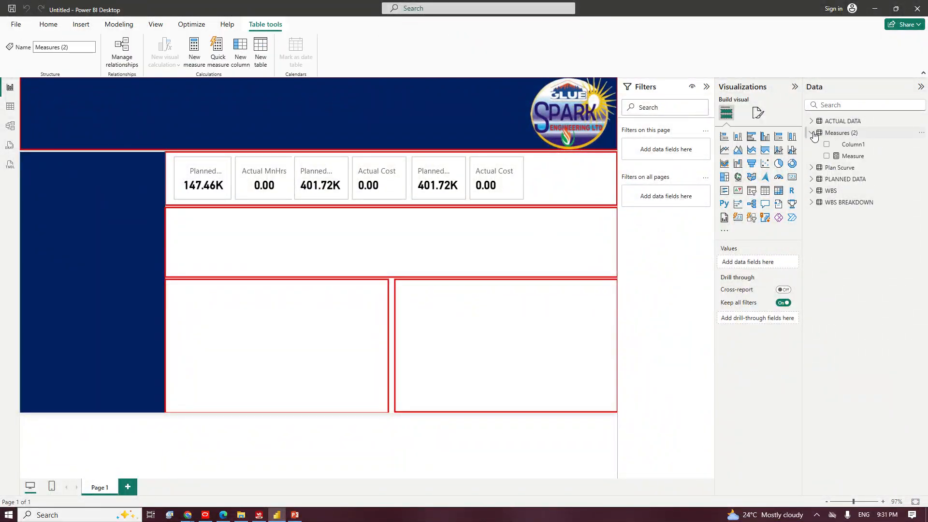
pyautogui.click(917, 146)
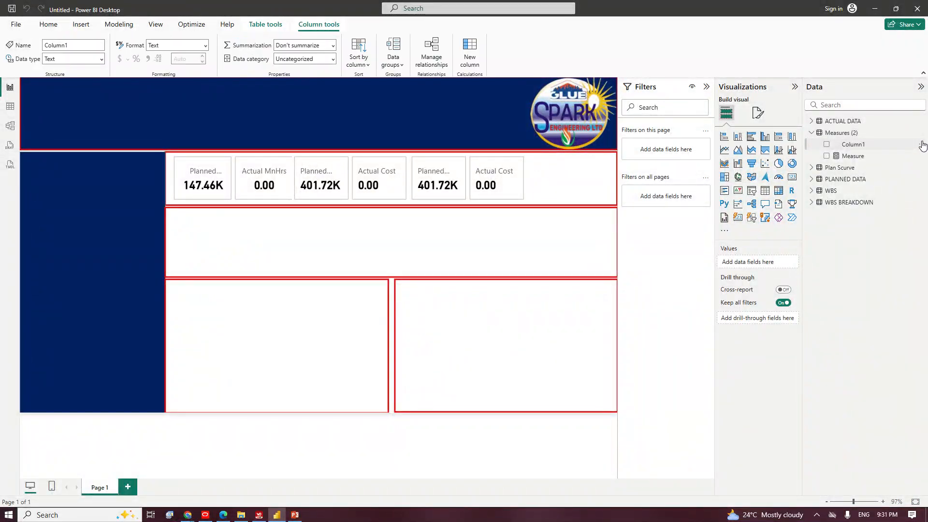
pyautogui.click(921, 146)
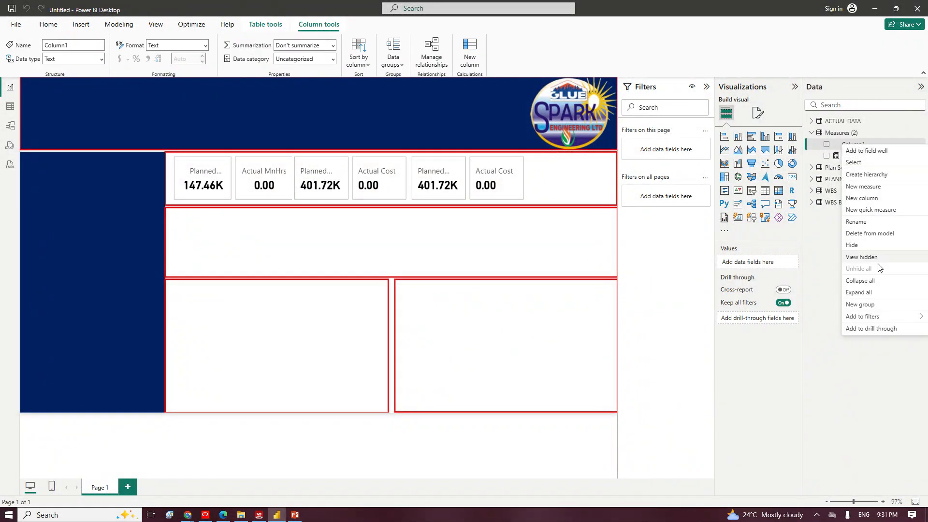
pyautogui.click(867, 233)
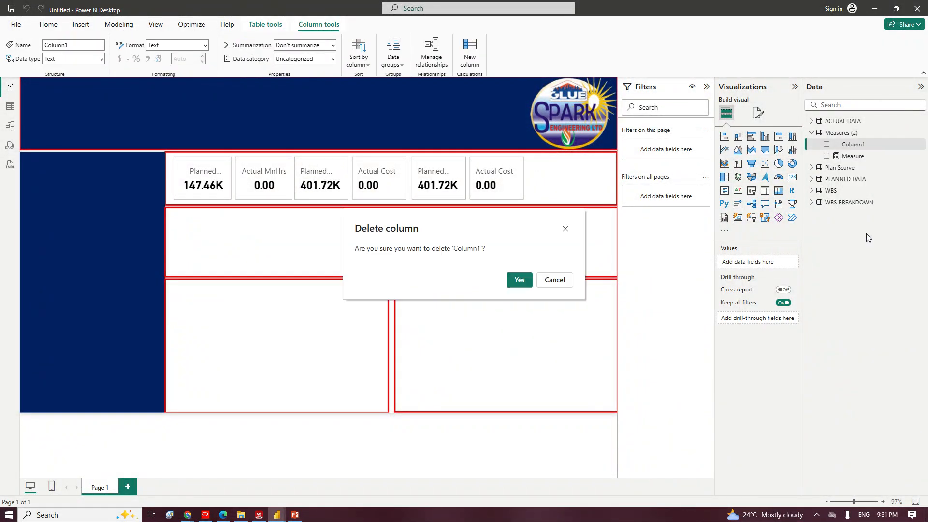
pyautogui.click(519, 280)
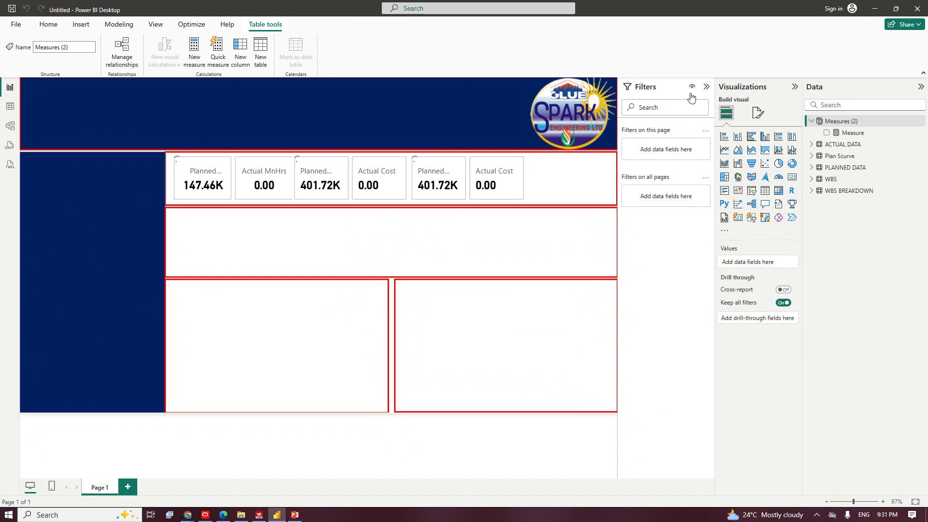
# Add a new measure to the Measures (2) table and check both of its measures for an editable formula.
pyautogui.click(917, 122)
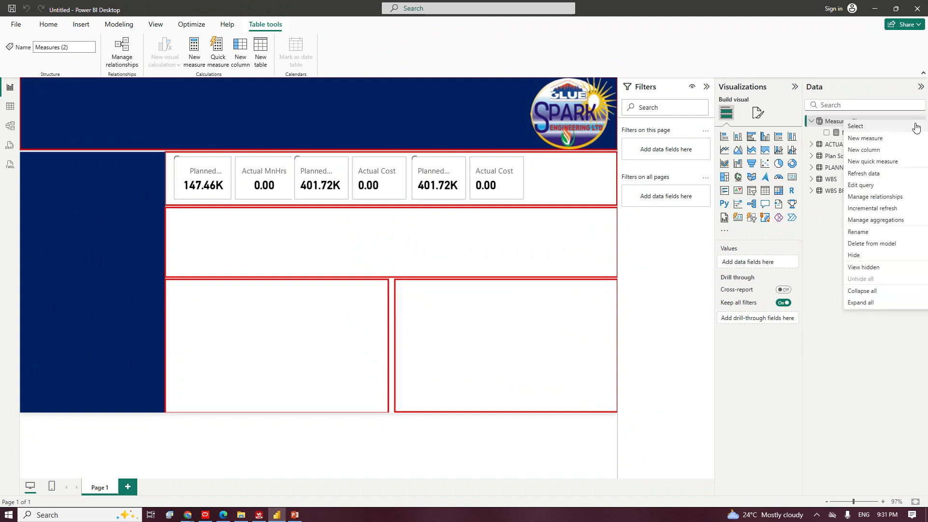
pyautogui.click(884, 140)
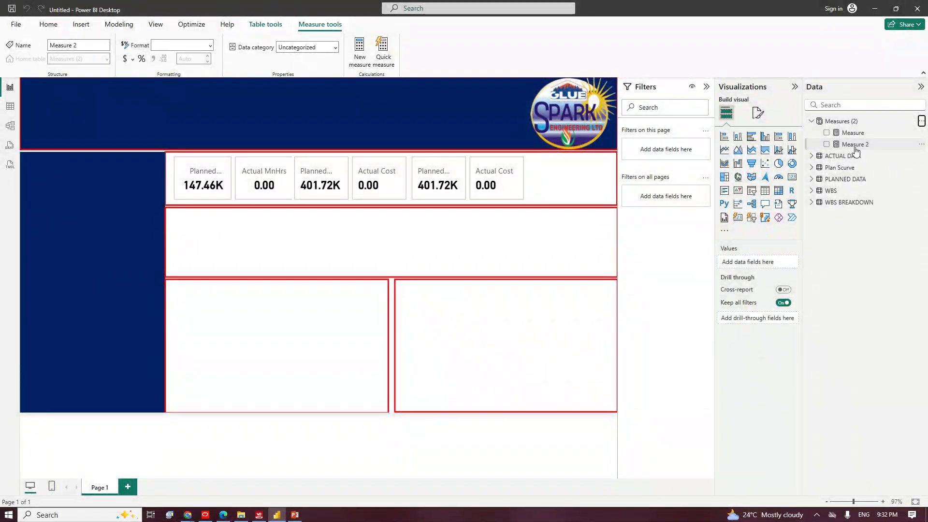
pyautogui.click(374, 105)
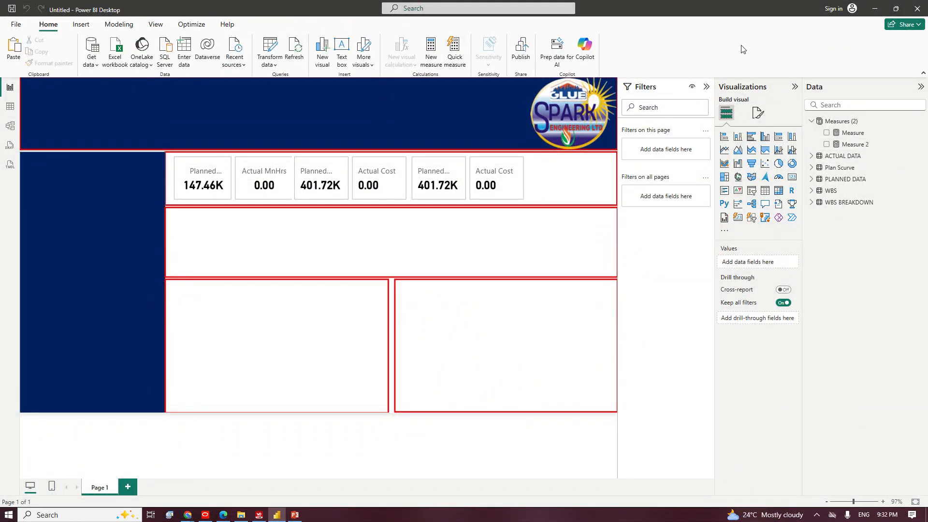
pyautogui.click(854, 136)
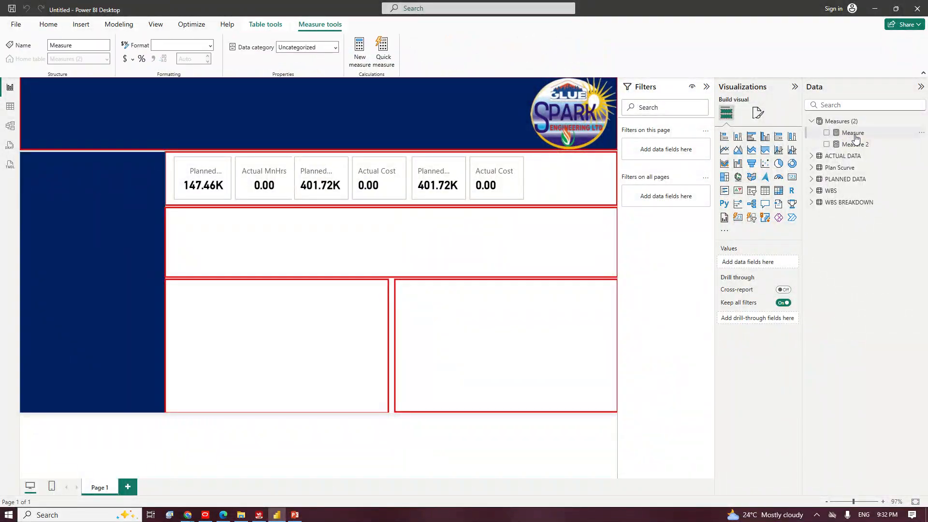
pyautogui.click(858, 146)
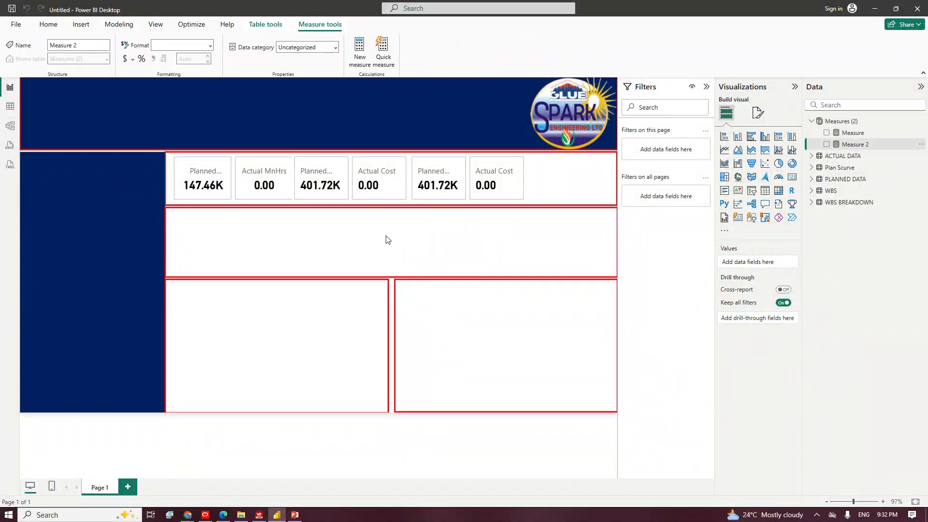
pyautogui.click(314, 275)
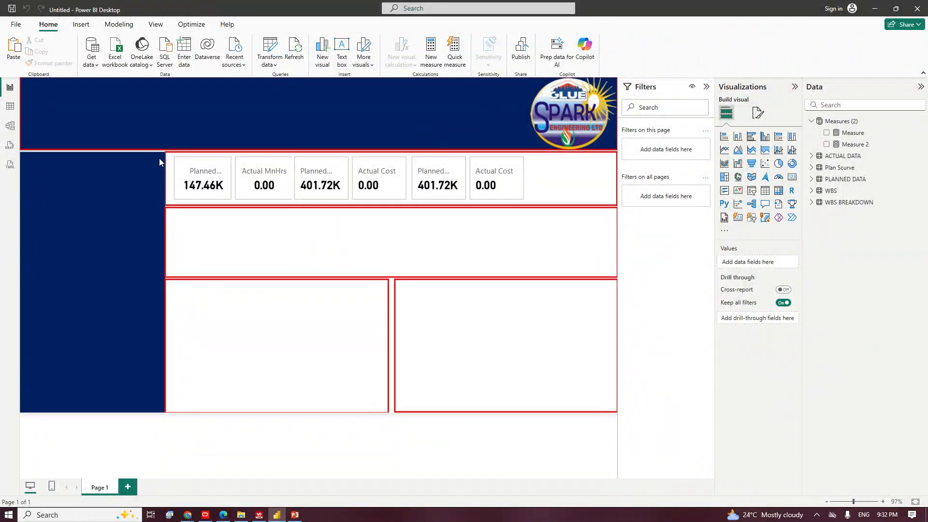
# Open the model view and clear the leftover "Table =" text from the formula bar.
pyautogui.click(11, 106)
pyautogui.click(9, 127)
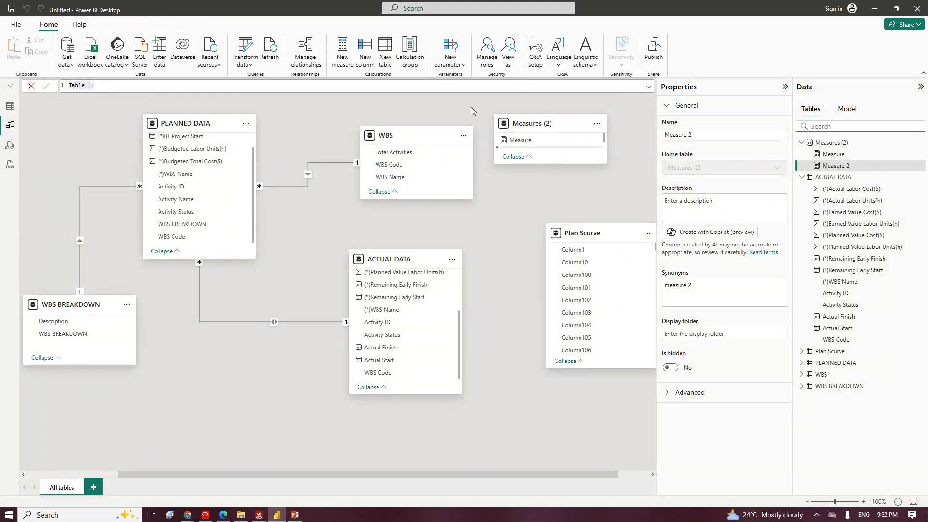
pyautogui.moveTo(107, 85); pyautogui.dragTo(49, 88)
pyautogui.press('BackSpace')
pyautogui.click(49, 89)
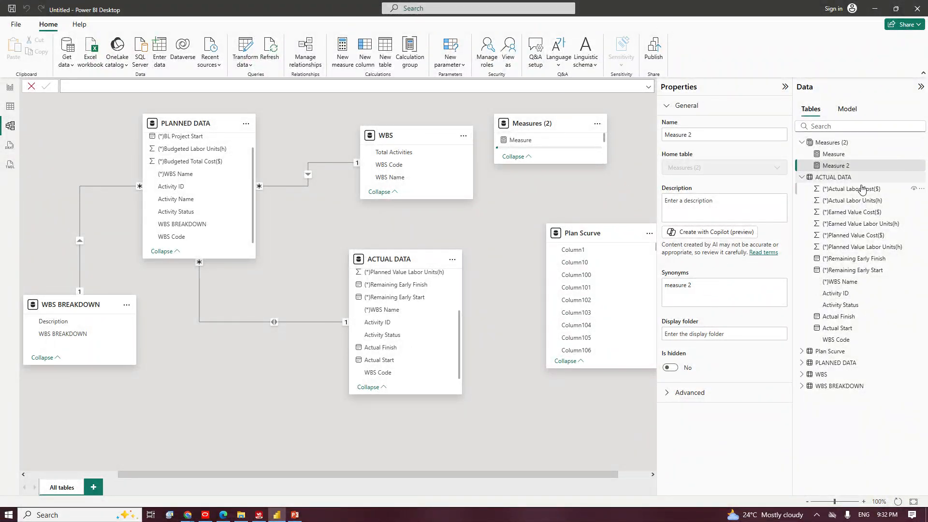
pyautogui.click(914, 166)
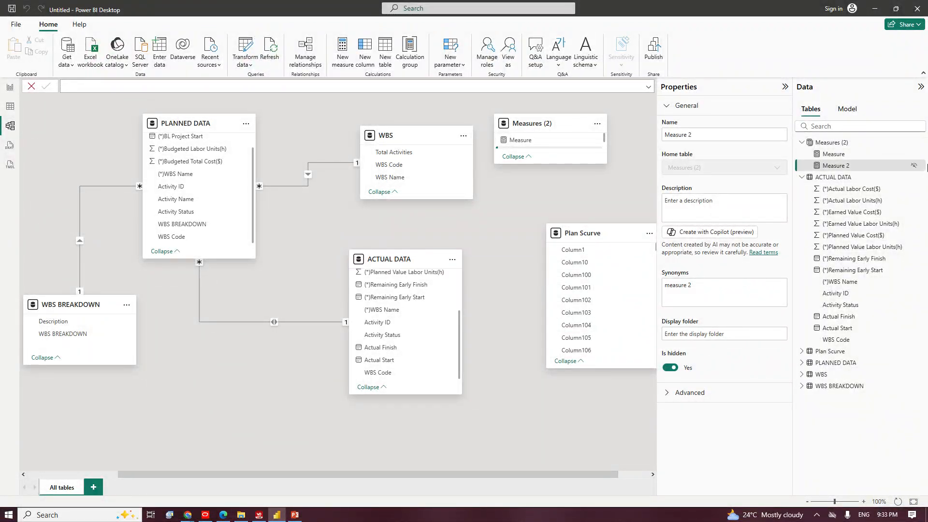
pyautogui.click(919, 166)
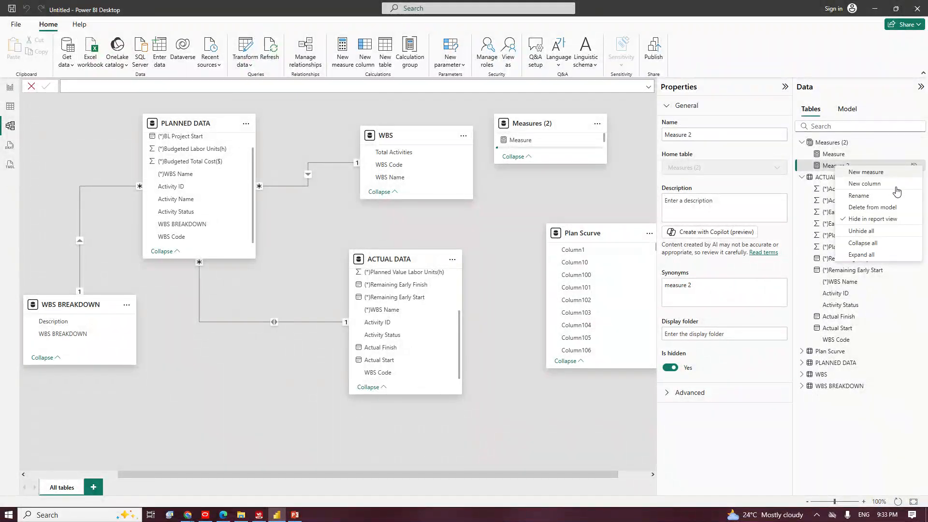
pyautogui.click(855, 221)
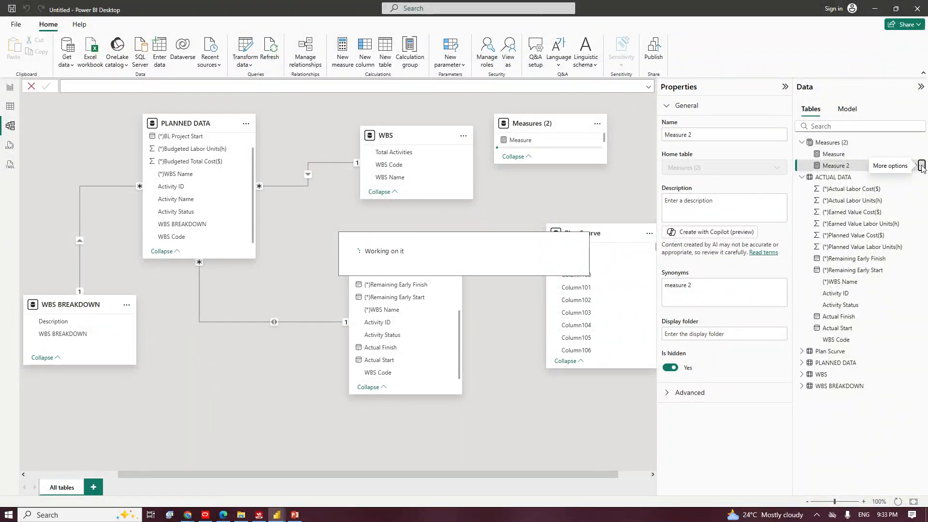
# Delete Measure 2 from the model and display the Measures (2) table in the table view.
pyautogui.click(921, 166)
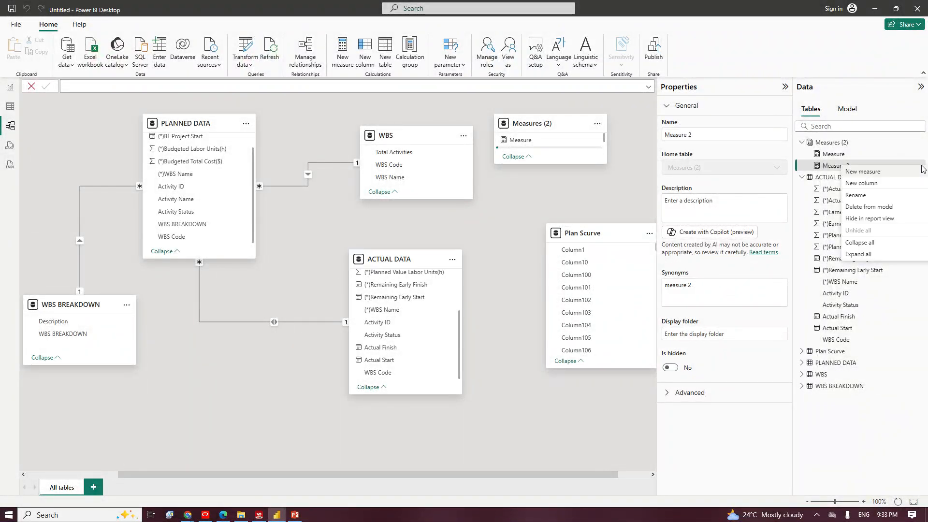
pyautogui.click(876, 207)
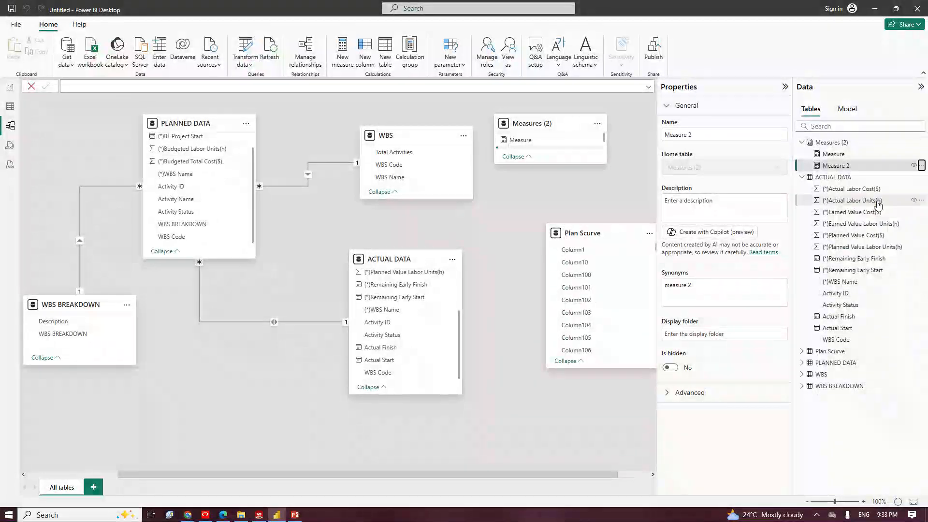
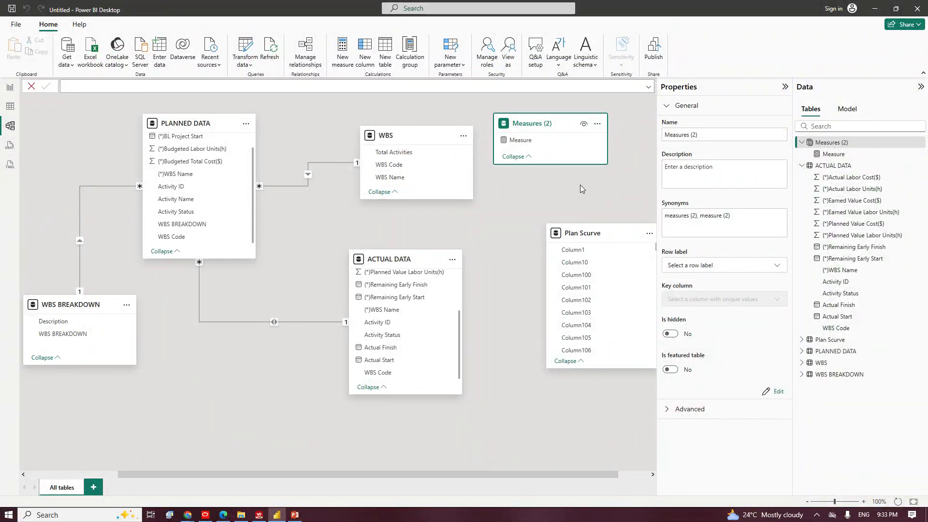
pyautogui.click(10, 87)
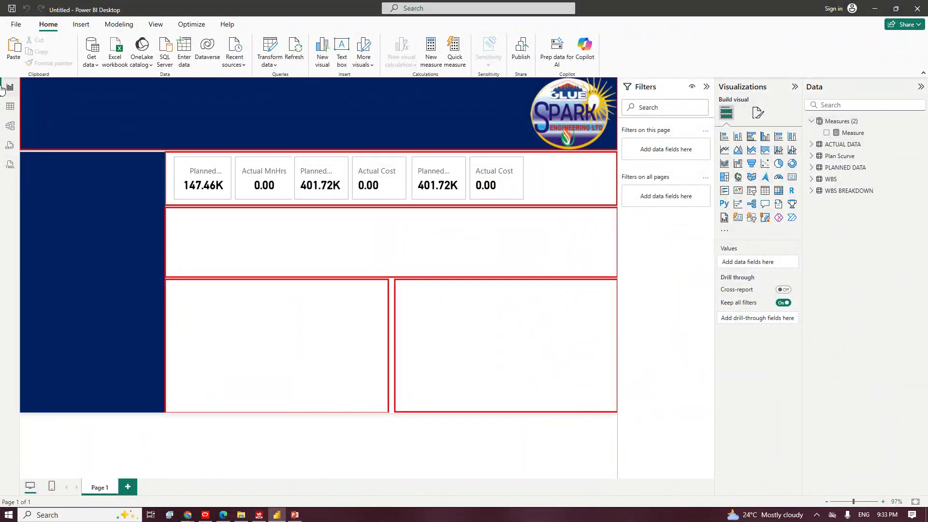
pyautogui.click(13, 108)
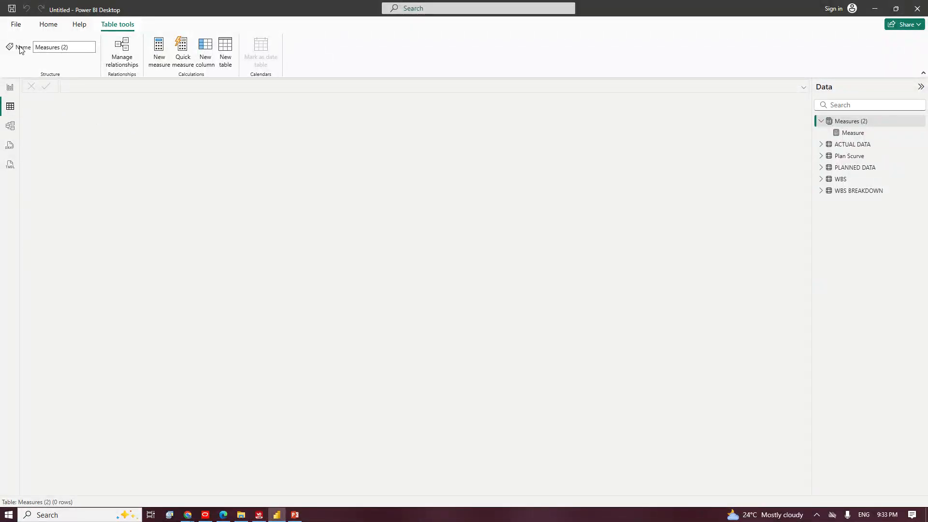
# Create a new measure Plan Value in the Measures (2) table, starting DIVIDE with the sum of 'ACTUAL DATA'[(*)Planned Value Labor Units(h)] as numerator.
pyautogui.click(11, 90)
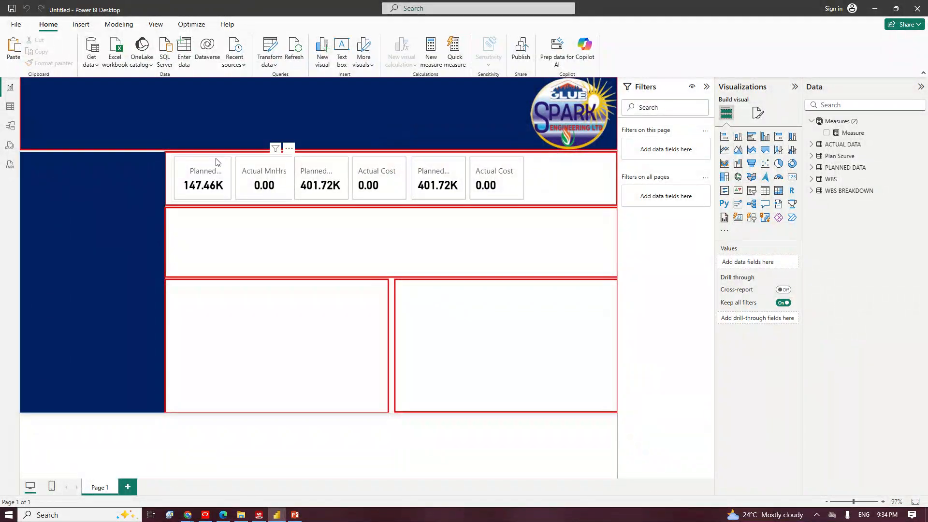
pyautogui.click(9, 107)
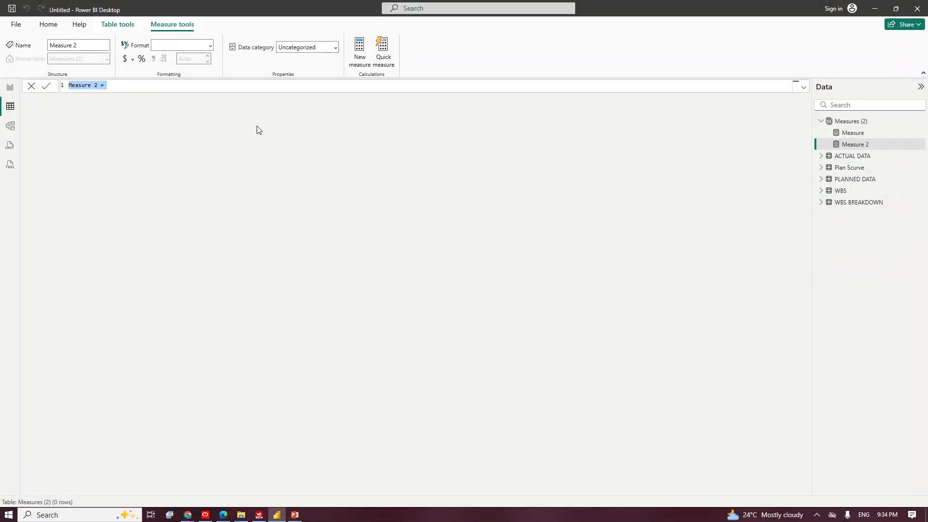
pyautogui.write('Plan Value = div')
pyautogui.press('Tab')
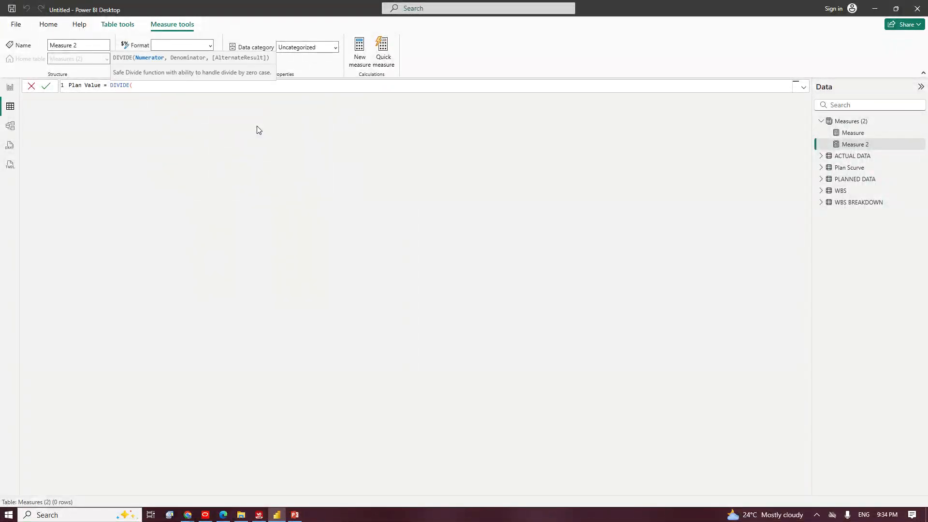
pyautogui.write('sum')
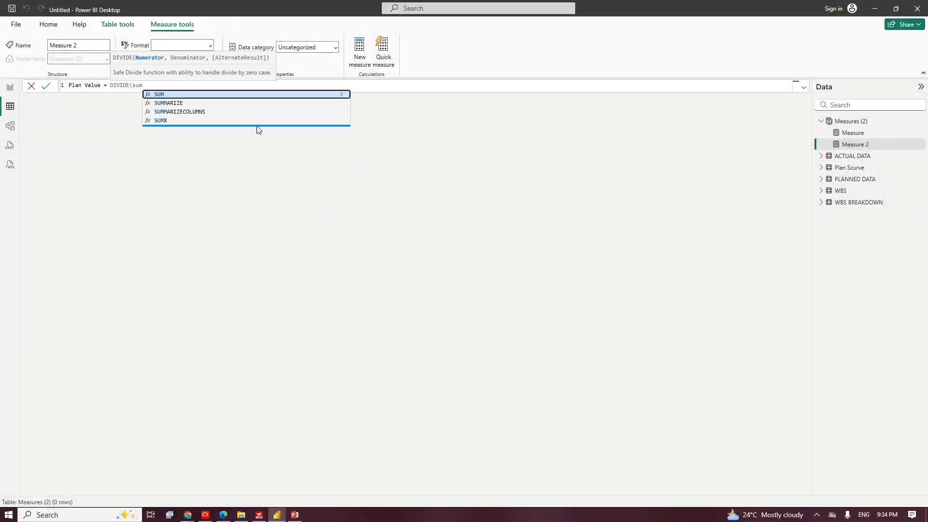
pyautogui.press('Tab')
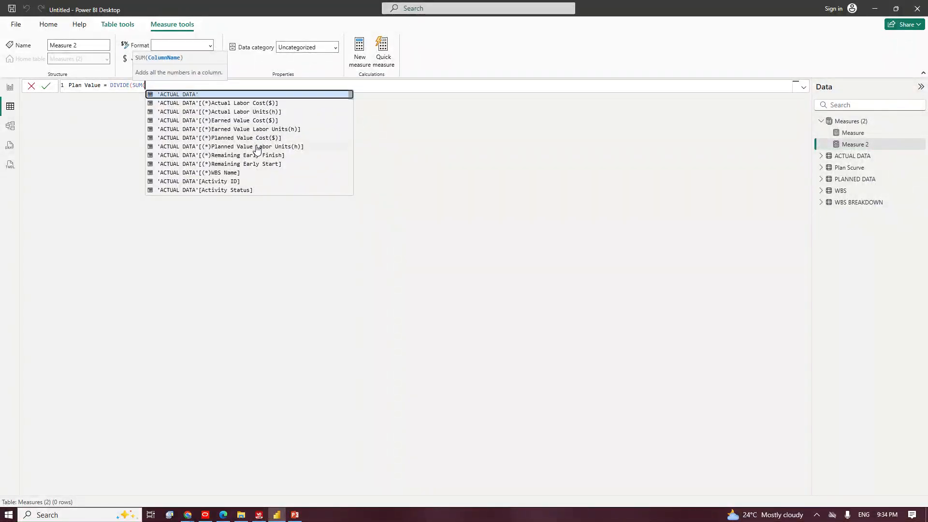
pyautogui.doubleClick(256, 147)
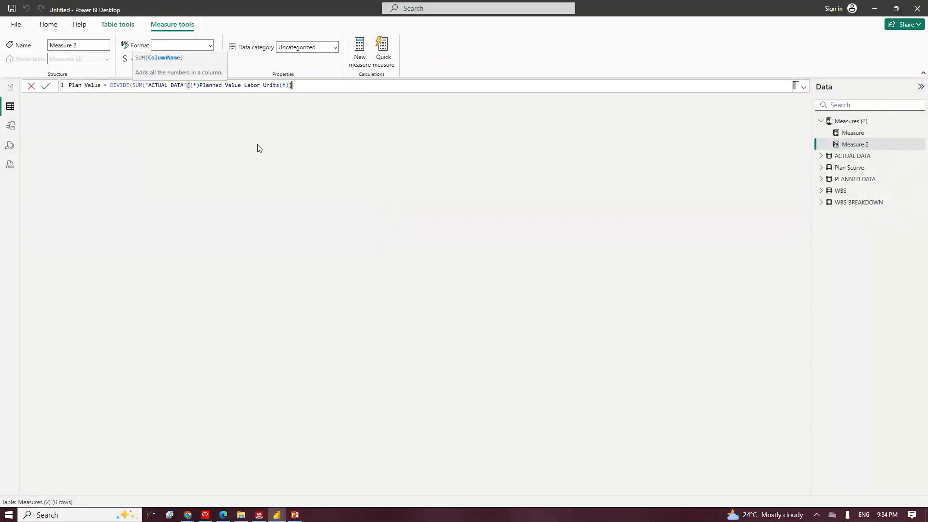
pyautogui.write(')')
pyautogui.write(',')
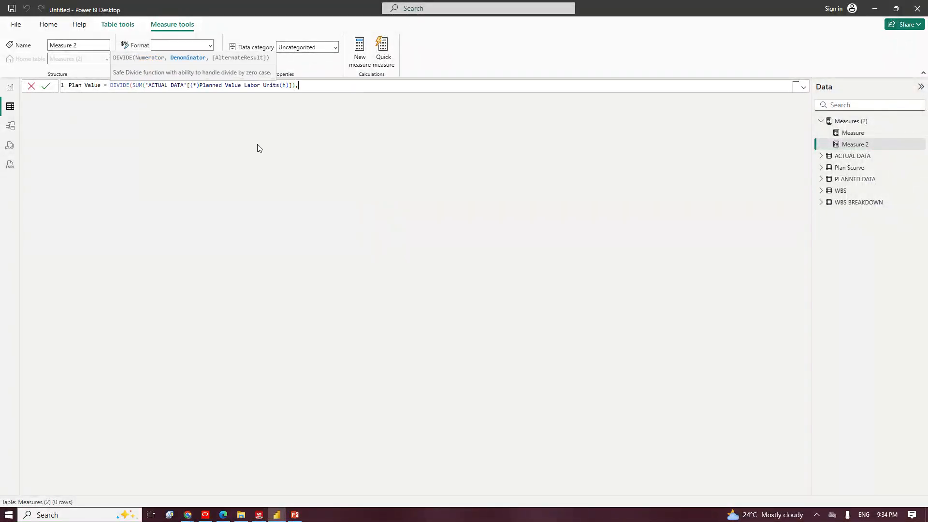
# Complete the Plan Value formula with the sum of 'PLANNED DATA'[(*)Budgeted Labor Units(h)] as denominator and 0 as alternate result, and commit it.
pyautogui.write('sum')
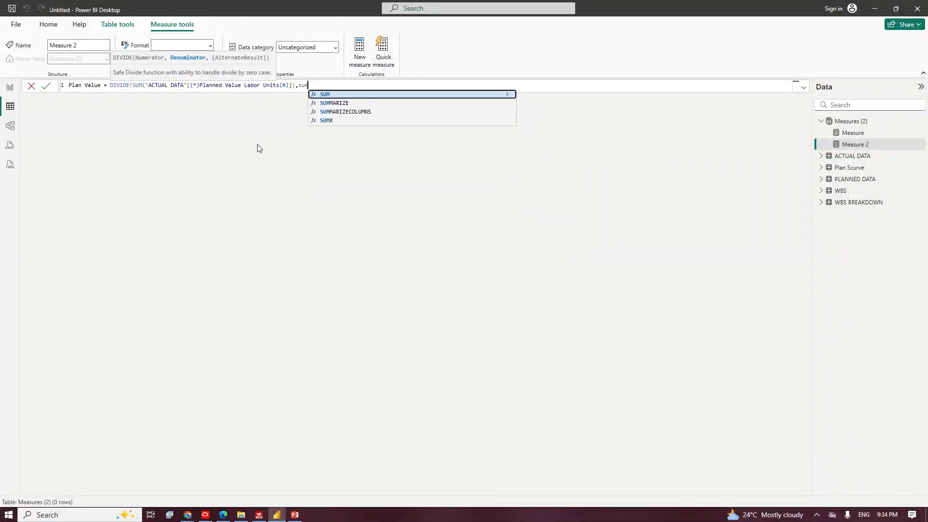
pyautogui.press('Tab')
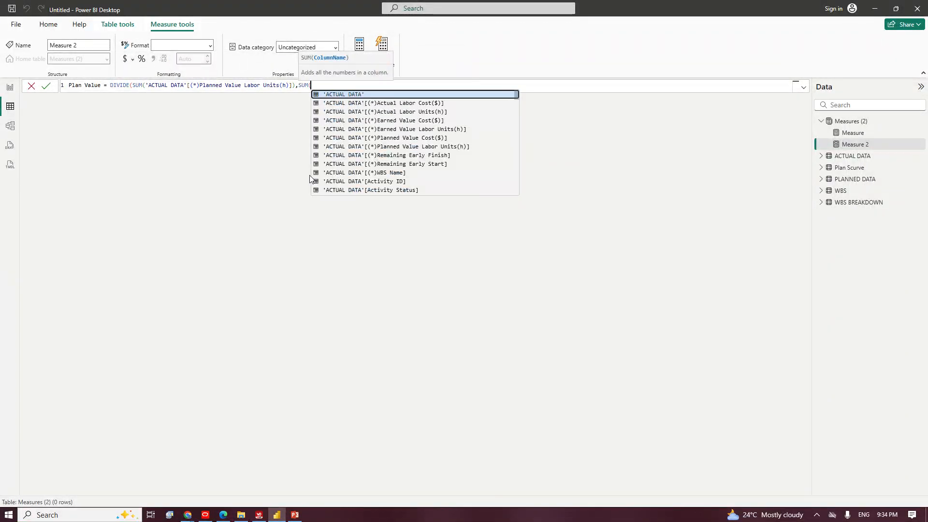
pyautogui.scroll(-12, 372, 158)
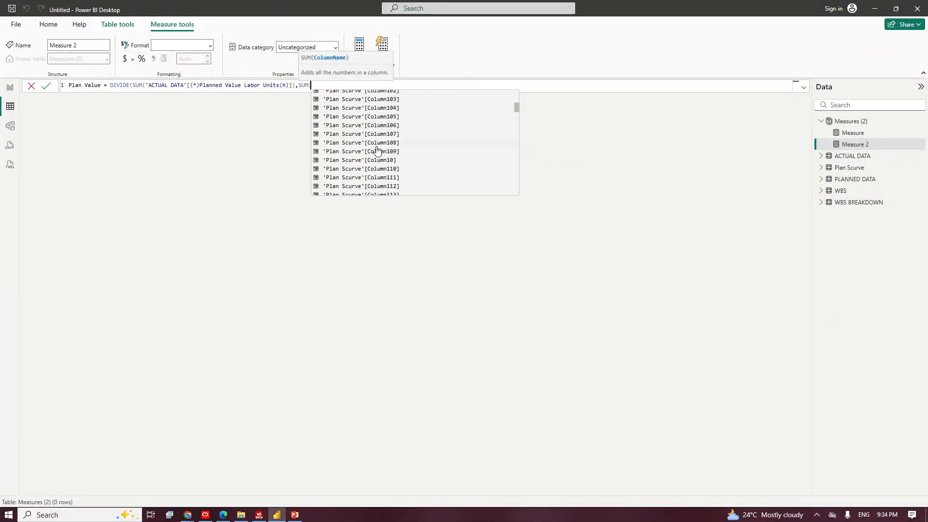
pyautogui.scroll(-15, 376, 160)
pyautogui.scroll(-16, 380, 166)
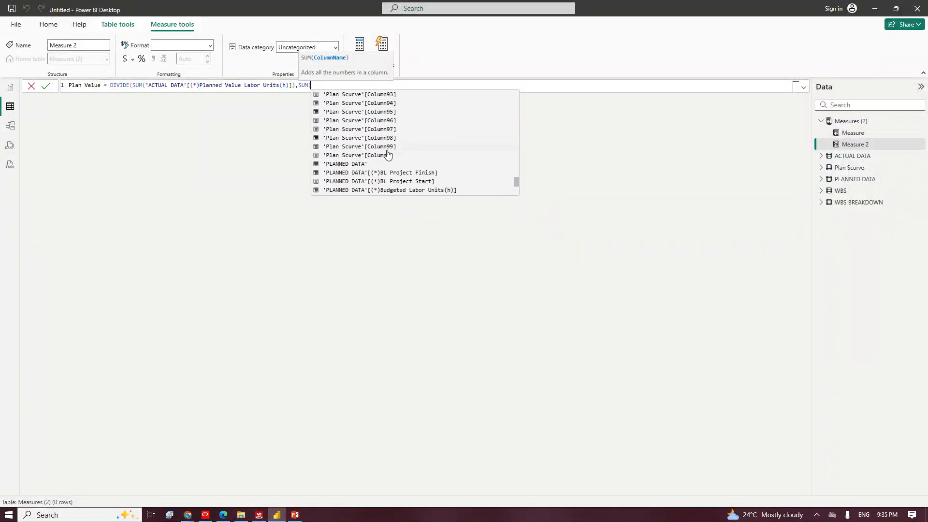
pyautogui.scroll(-3, 385, 161)
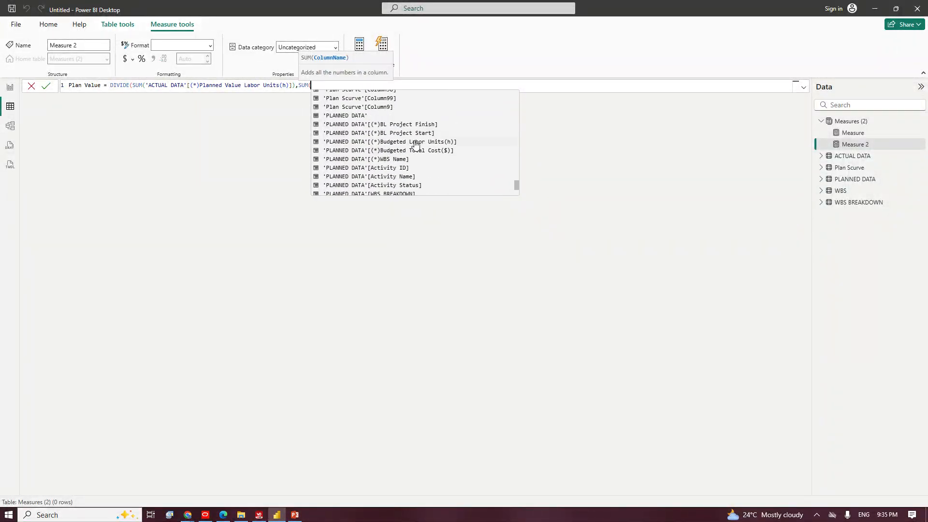
pyautogui.click(416, 142)
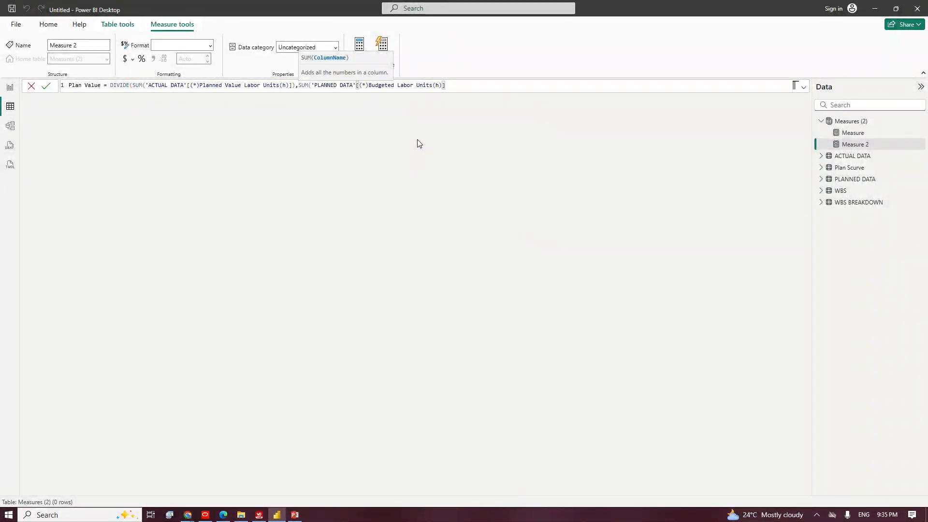
pyautogui.write(')')
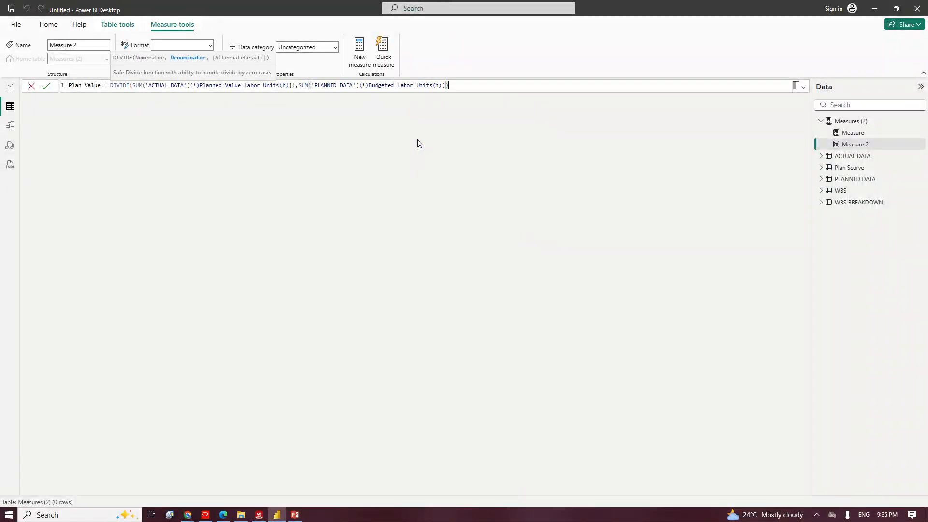
pyautogui.write(',0)')
pyautogui.press('Return')
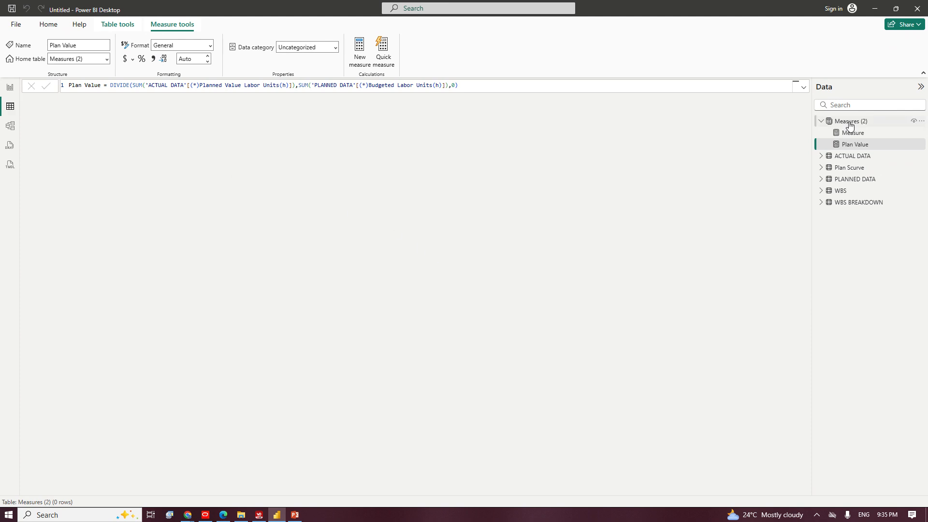
# Format the Plan Value measure as Percentage.
pyautogui.click(49, 25)
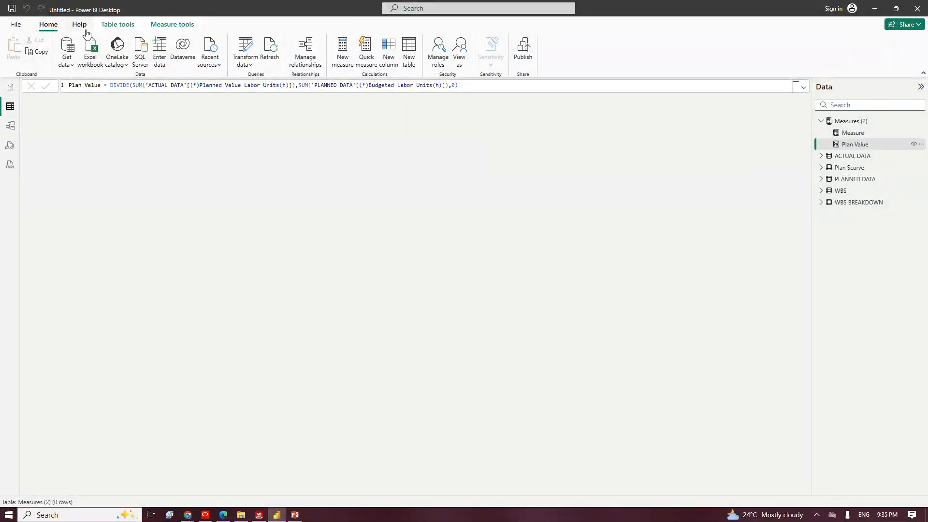
pyautogui.click(166, 29)
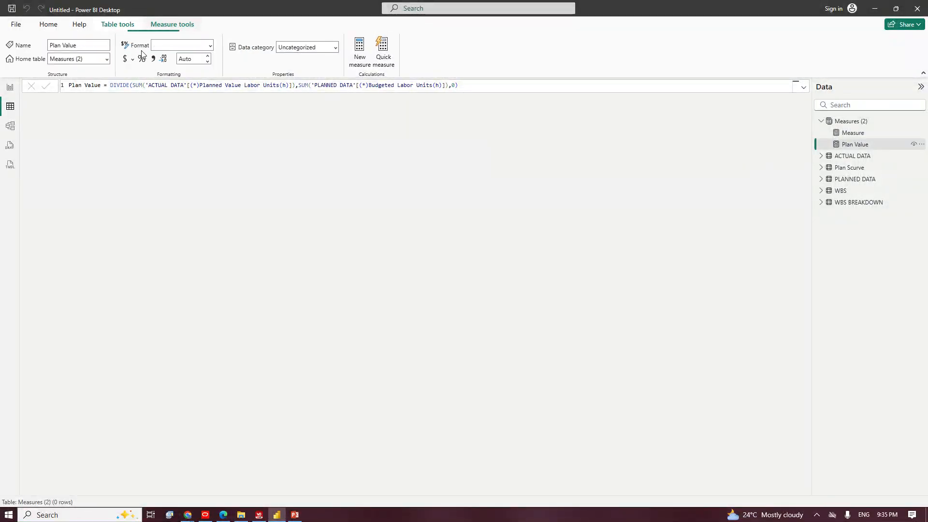
pyautogui.click(209, 46)
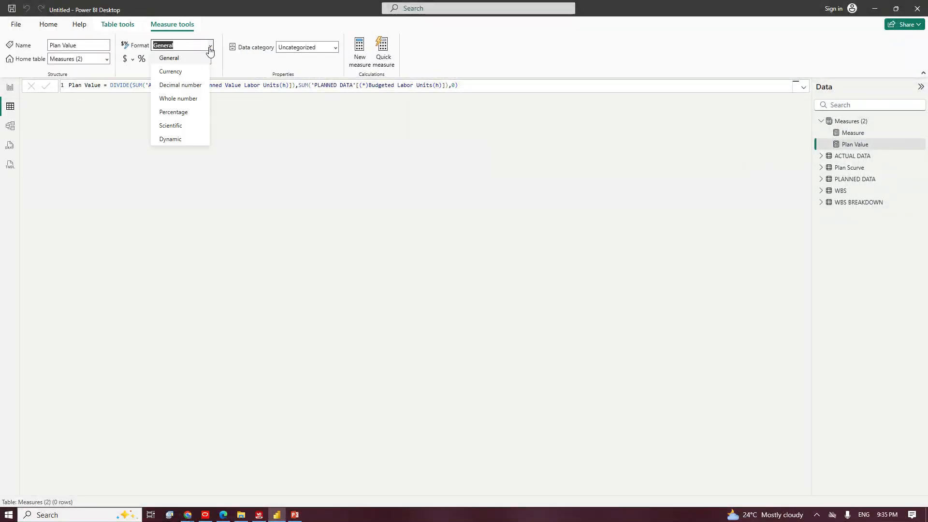
pyautogui.click(183, 112)
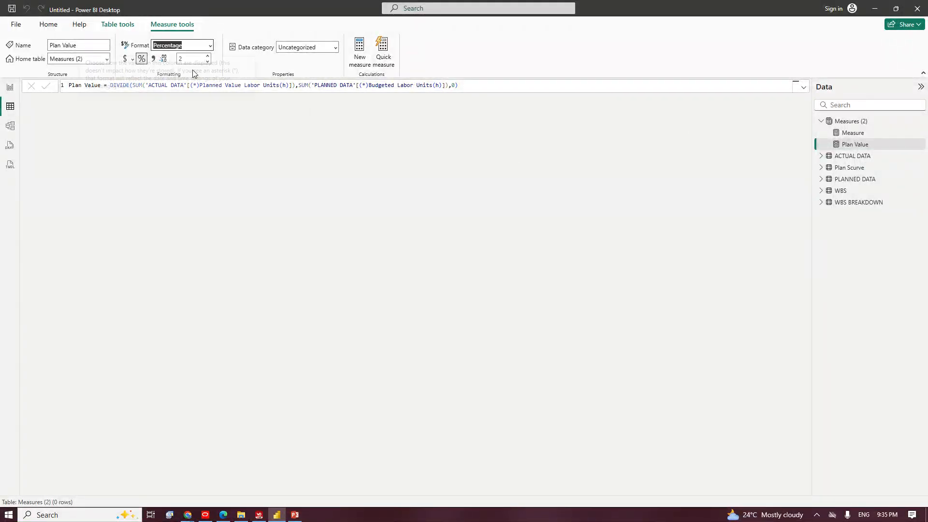
# Create another measure named Earned Value, starting DIVIDE with the sum of 'ACTUAL DATA'[(*)Earned Value Labor Units(h)] as numerator.
pyautogui.click(46, 25)
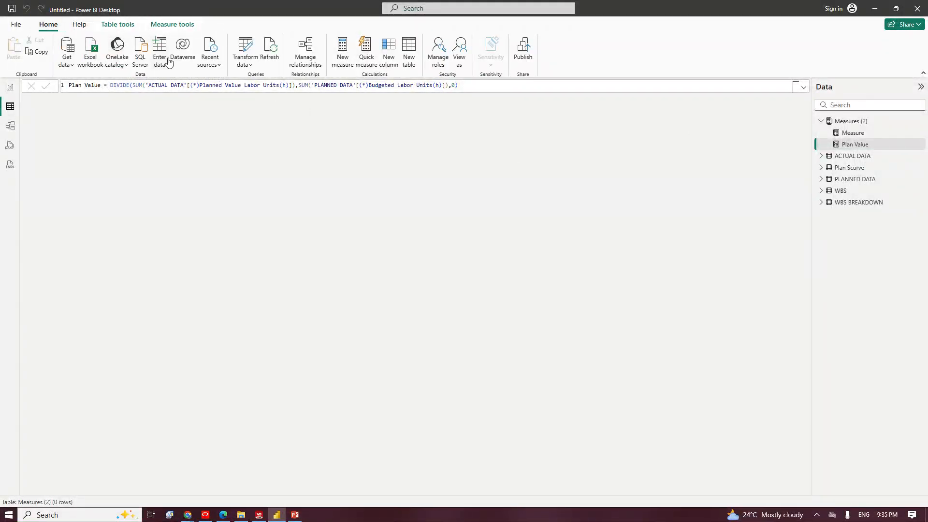
pyautogui.click(341, 53)
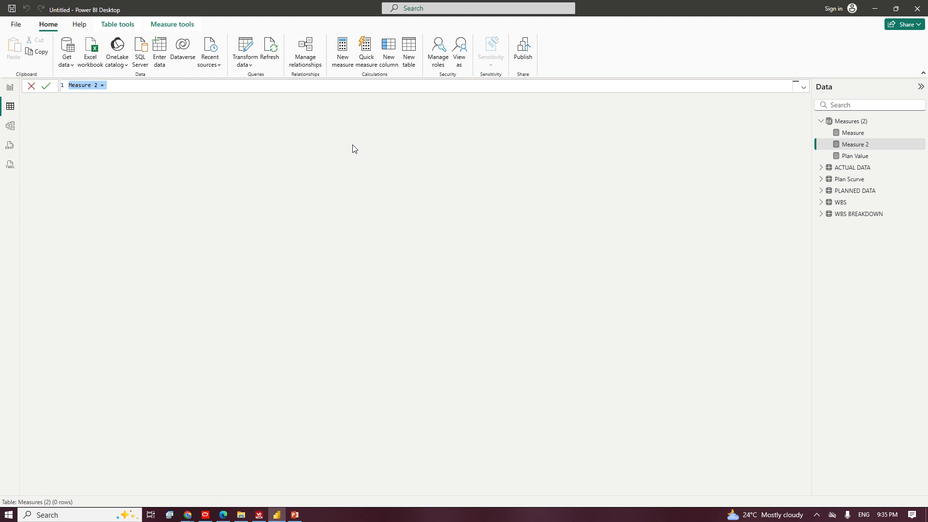
pyautogui.write('E')
pyautogui.press('BackSpace')
pyautogui.press('BackSpace')
pyautogui.write('E')
pyautogui.write('arned Value = div')
pyautogui.press('Tab')
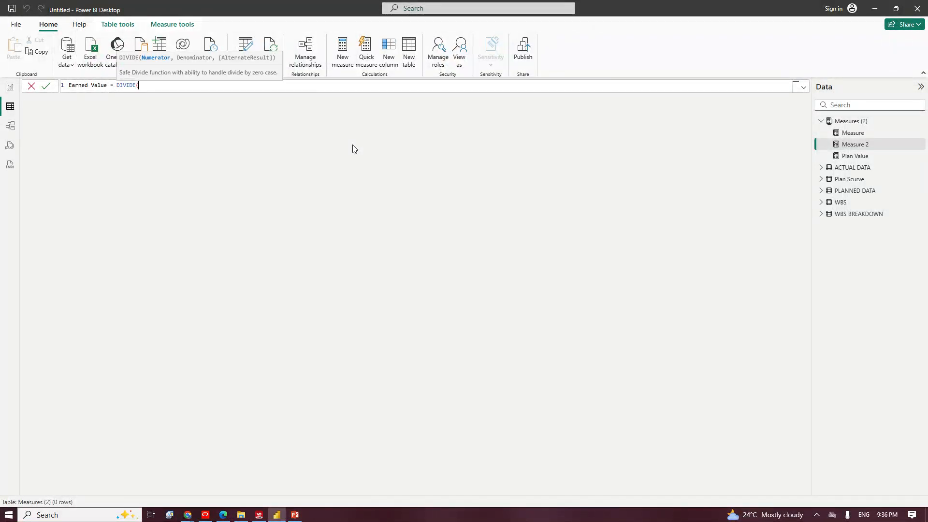
pyautogui.write('sum')
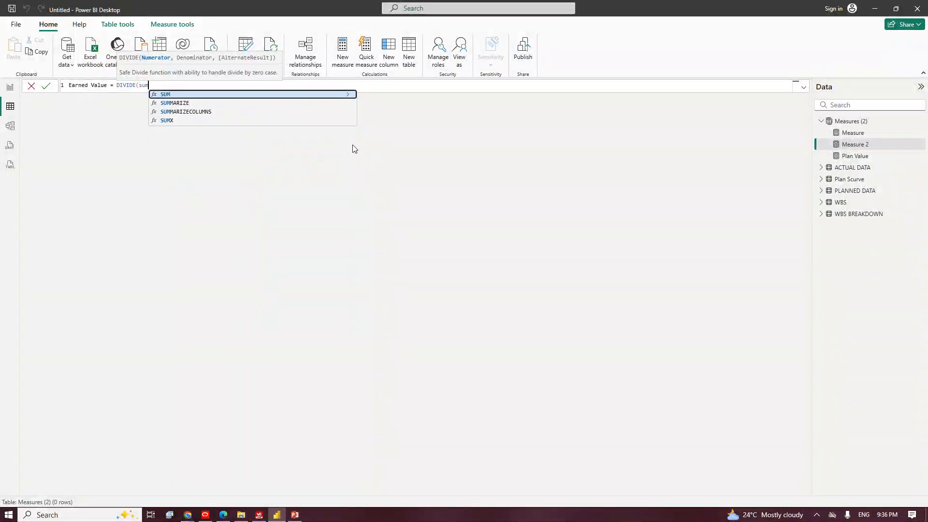
pyautogui.press('Tab')
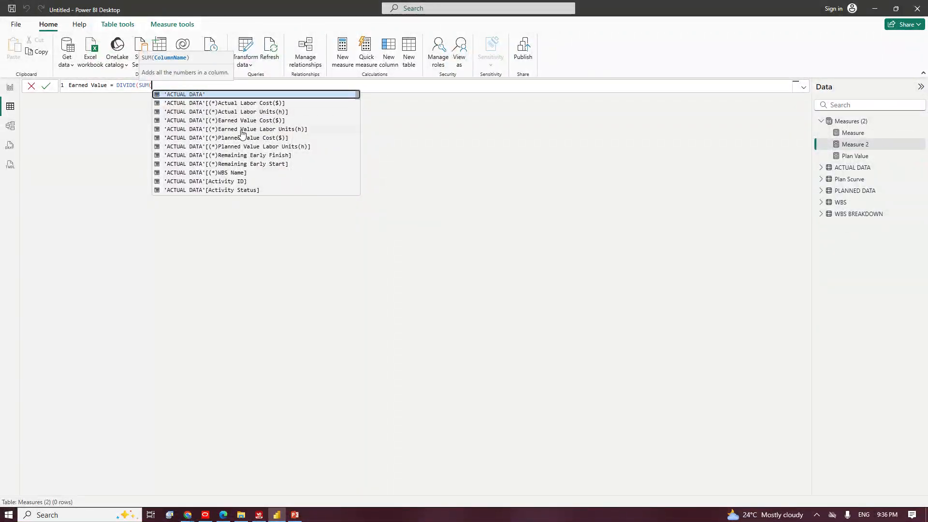
pyautogui.click(244, 129)
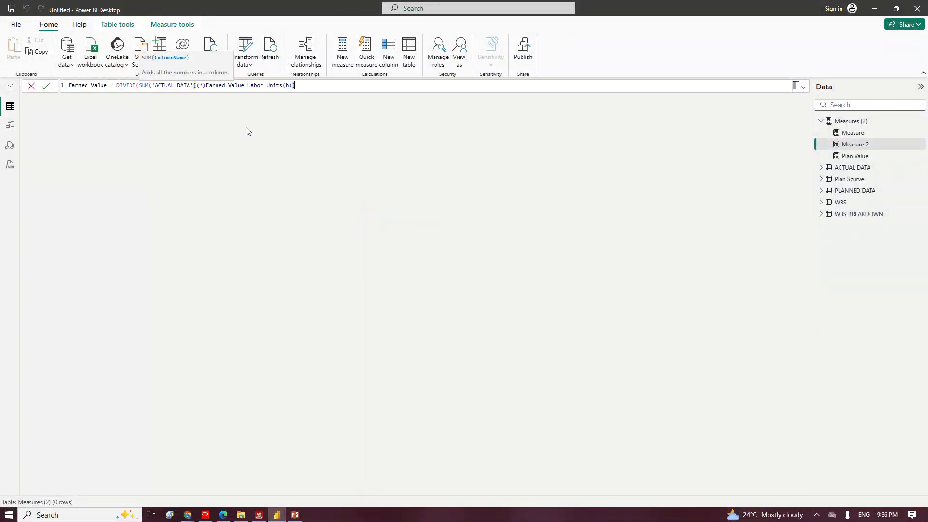
# Finish the Earned Value formula with the sum of 'PLANNED DATA'[(*)Budgeted Labor Units(h)] as denominator and 0 as alternate result, and commit it.
pyautogui.write('),SUM(')
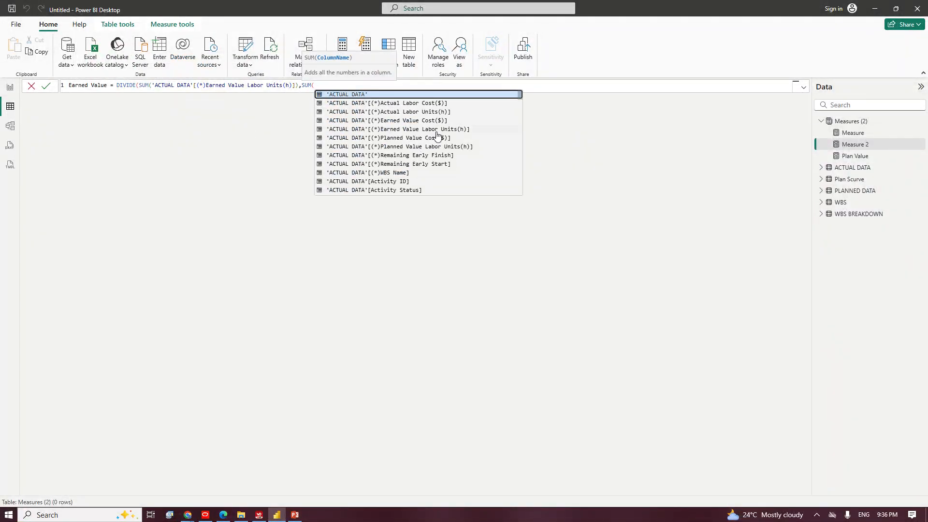
pyautogui.scroll(-20, 414, 166)
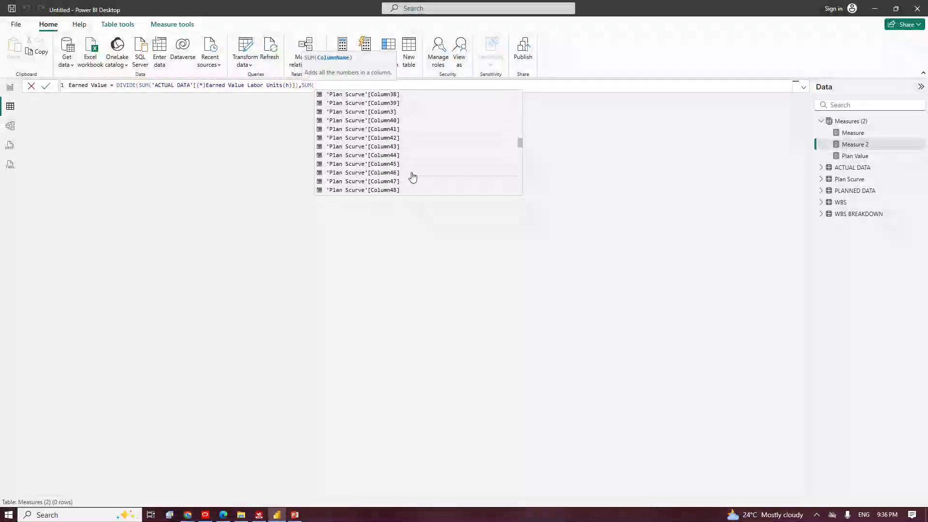
pyautogui.scroll(-15, 411, 178)
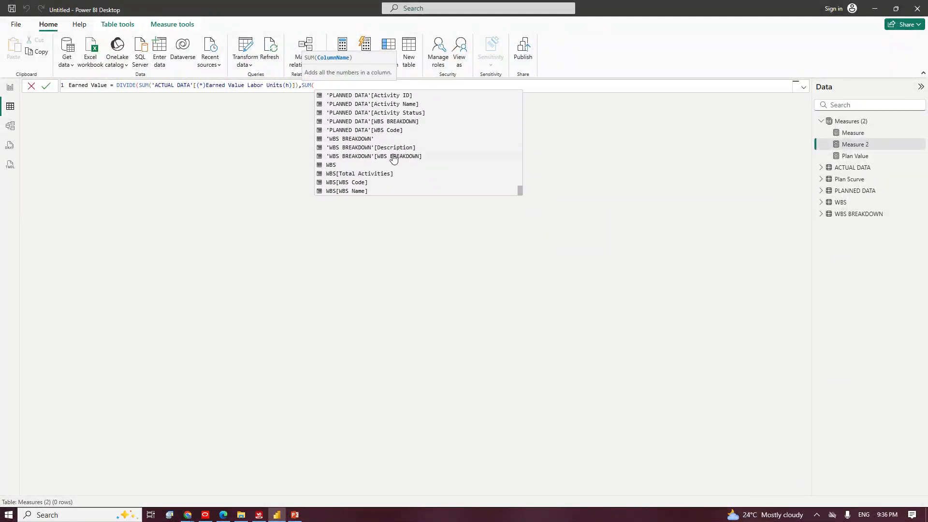
pyautogui.scroll(1, 391, 157)
pyautogui.scroll(2, 391, 157)
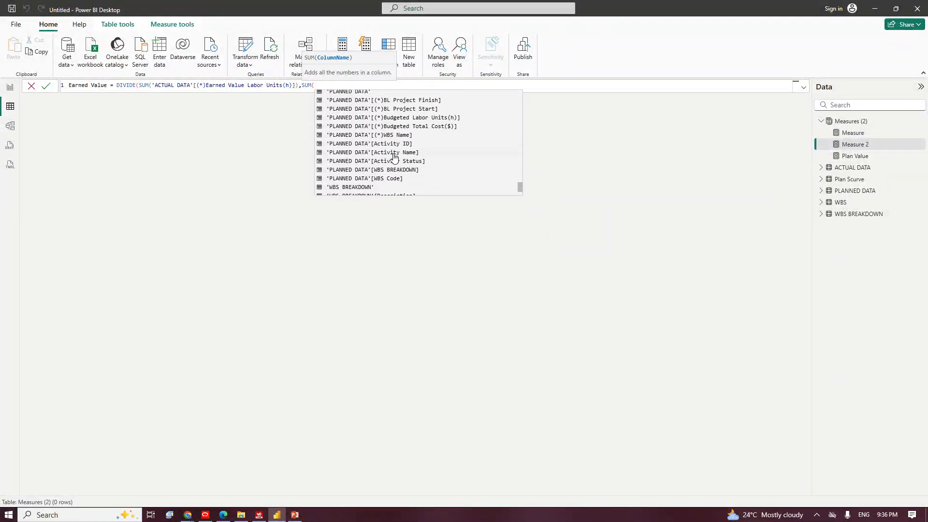
pyautogui.click(411, 118)
pyautogui.write('),0')
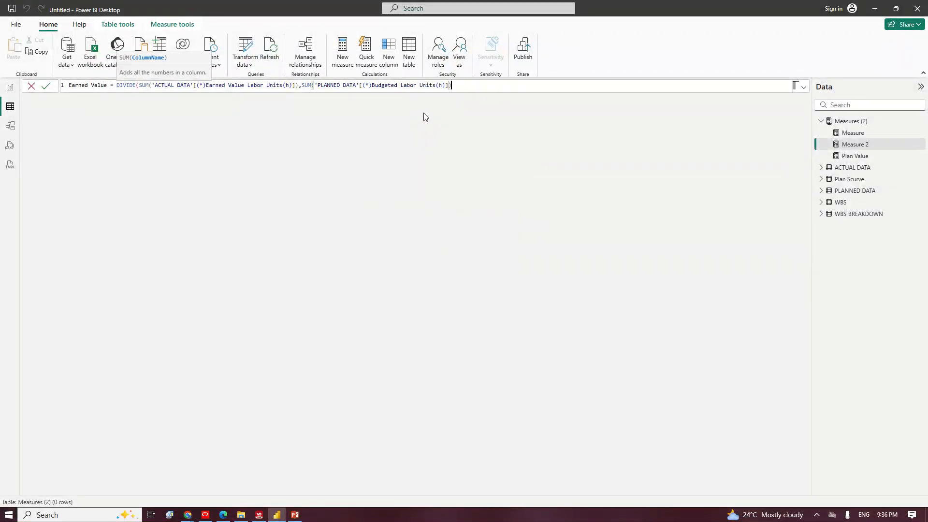
pyautogui.write(')')
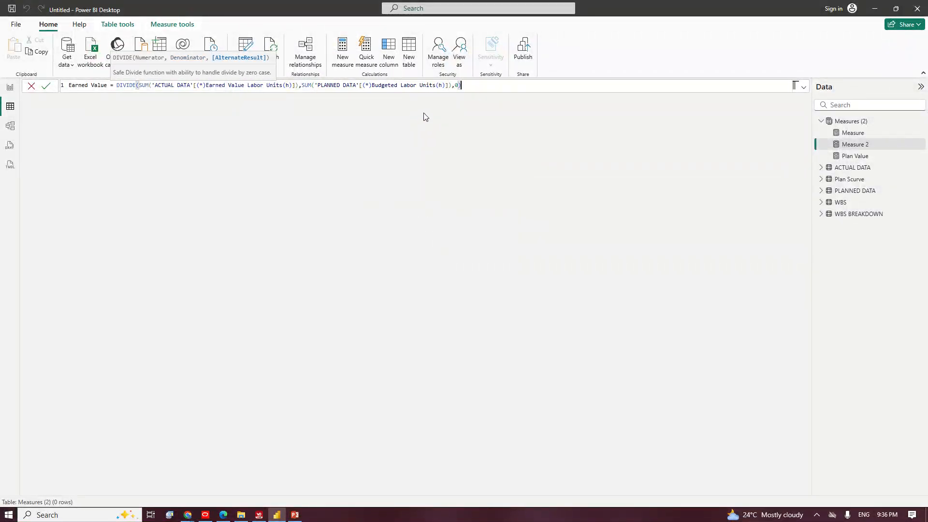
pyautogui.press('Return')
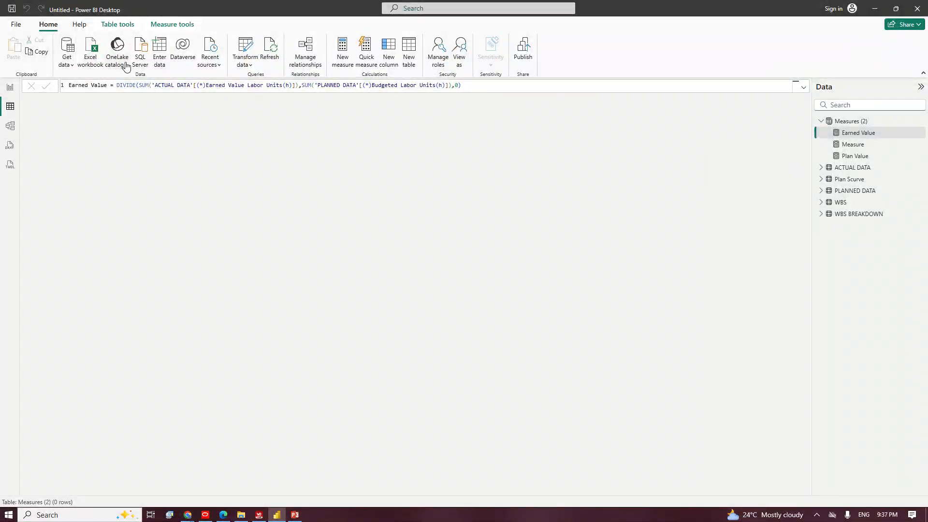
# Format the Earned Value measure as Percentage.
pyautogui.click(162, 23)
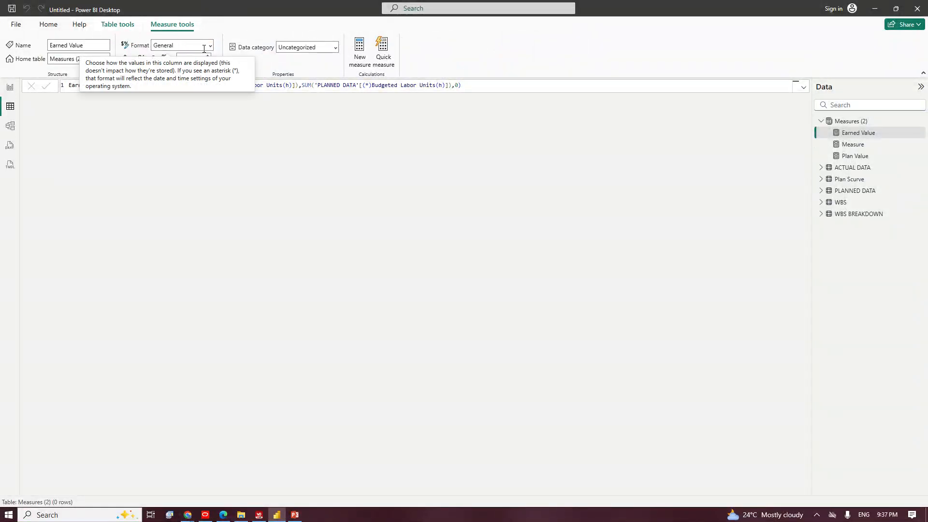
pyautogui.click(211, 47)
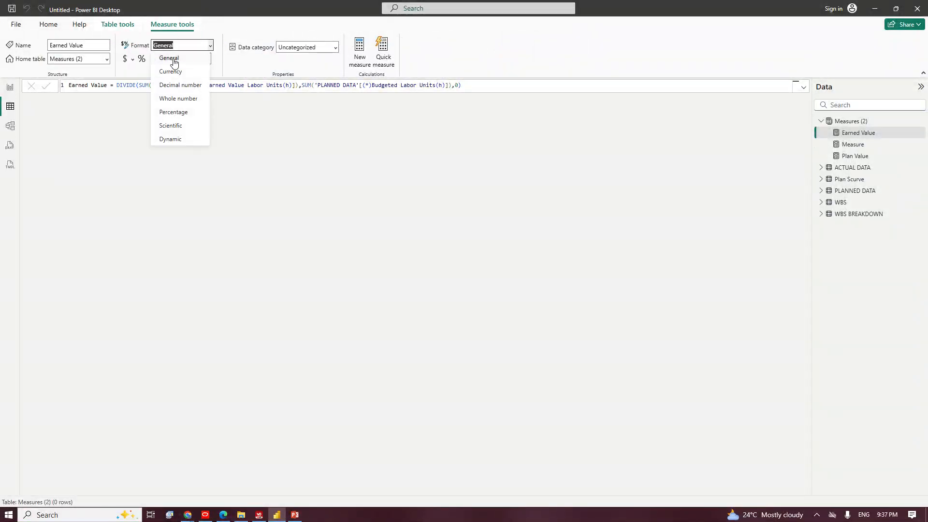
pyautogui.click(183, 112)
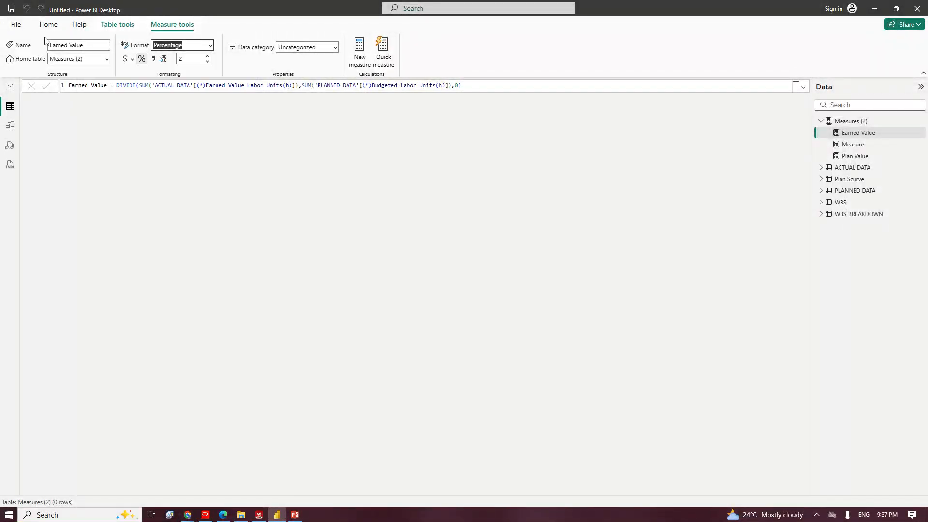
# Create a new measure named Plan Cost, starting DIVIDE with the sum of 'ACTUAL DATA'[(*)Planned Value Cost($)] as numerator.
pyautogui.click(48, 24)
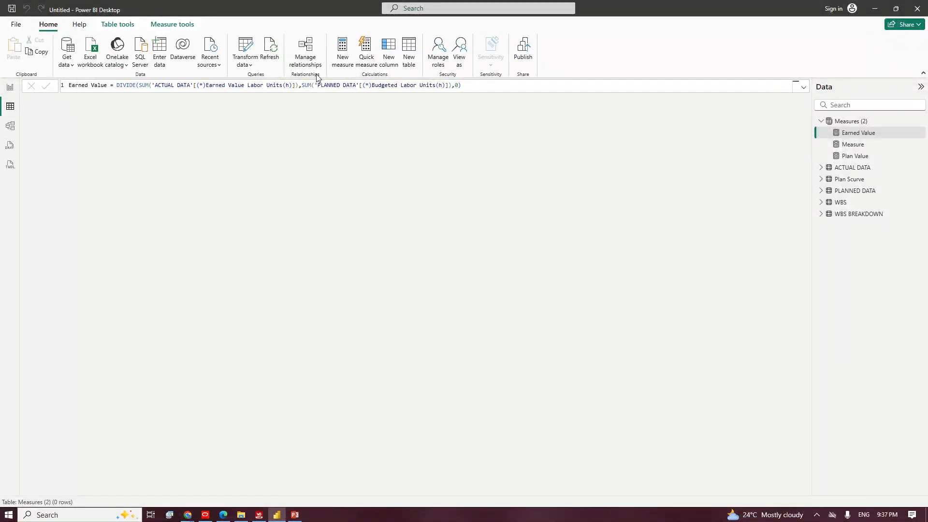
pyautogui.click(342, 49)
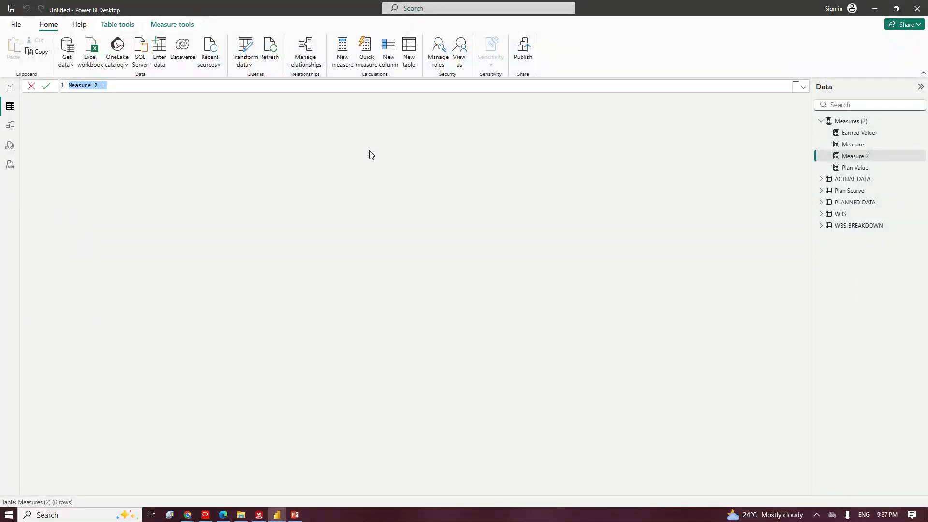
pyautogui.write('Plan Cost =')
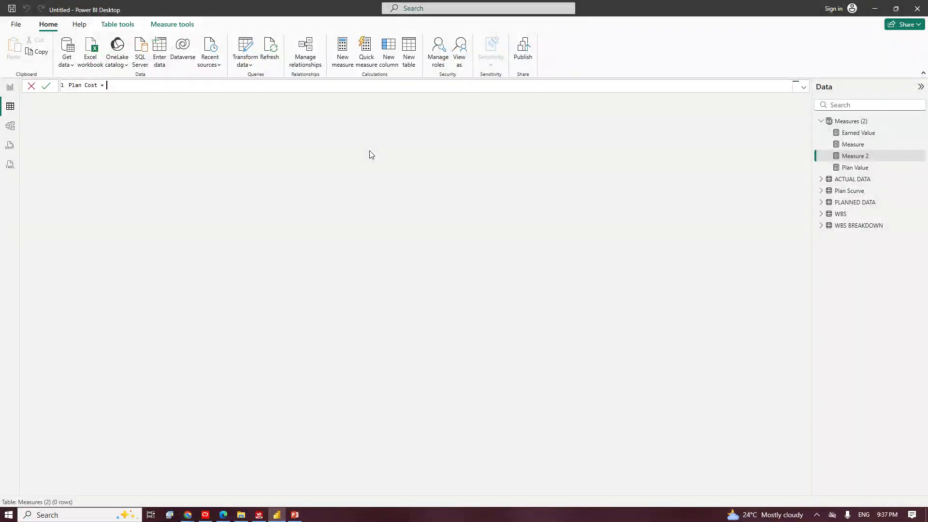
pyautogui.write(' di')
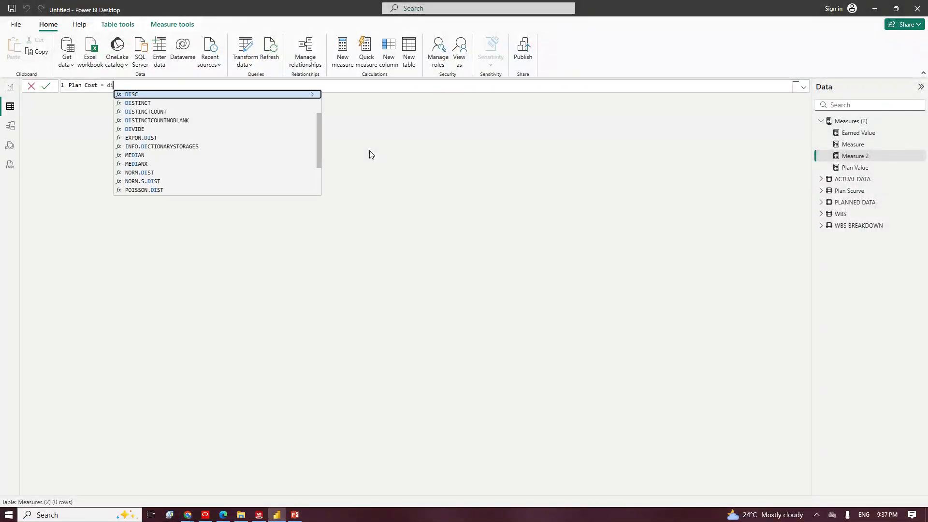
pyautogui.write('v')
pyautogui.press('Tab')
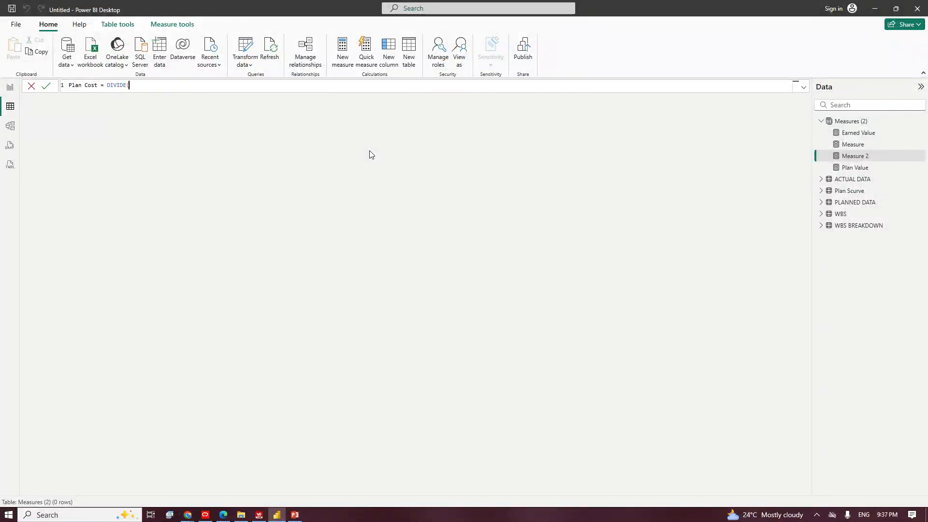
pyautogui.write('su')
pyautogui.press('Tab')
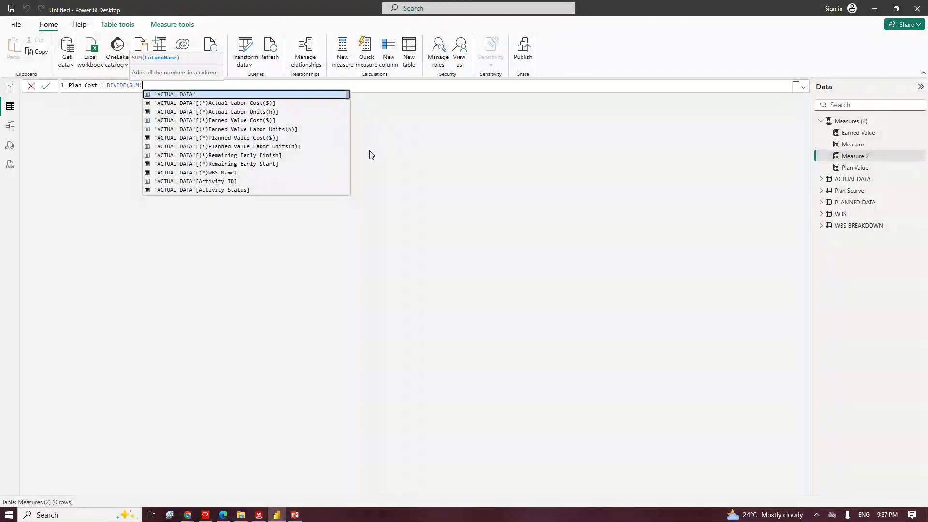
pyautogui.click(248, 139)
pyautogui.write('),')
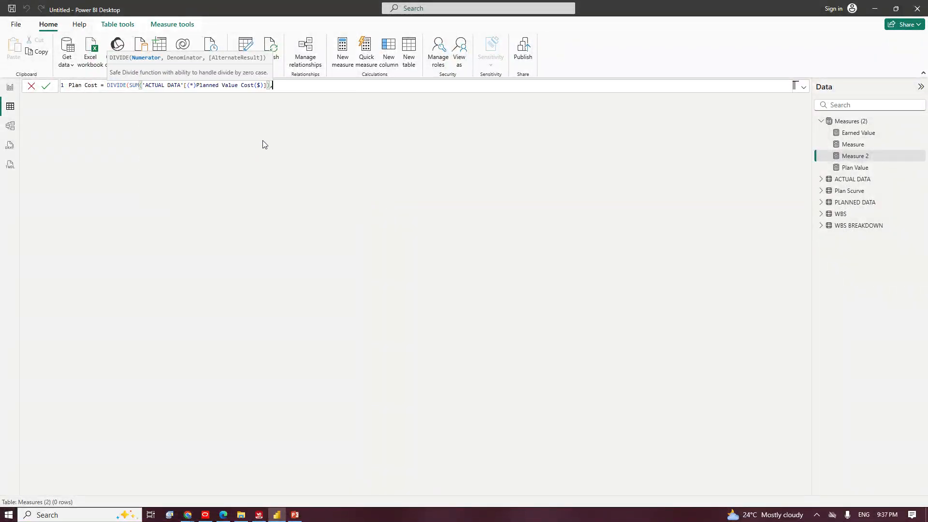
# Finish the Plan Cost formula with the sum of 'PLANNED DATA'[(*)Budgeted Total Cost($)] as denominator and 0 as alternate result, and commit it.
pyautogui.write('SUM(')
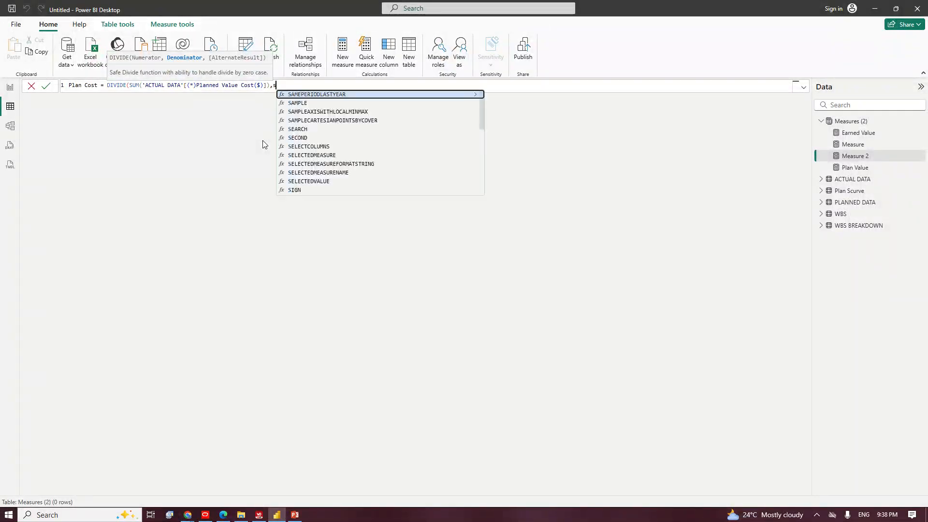
pyautogui.scroll(-10, 389, 119)
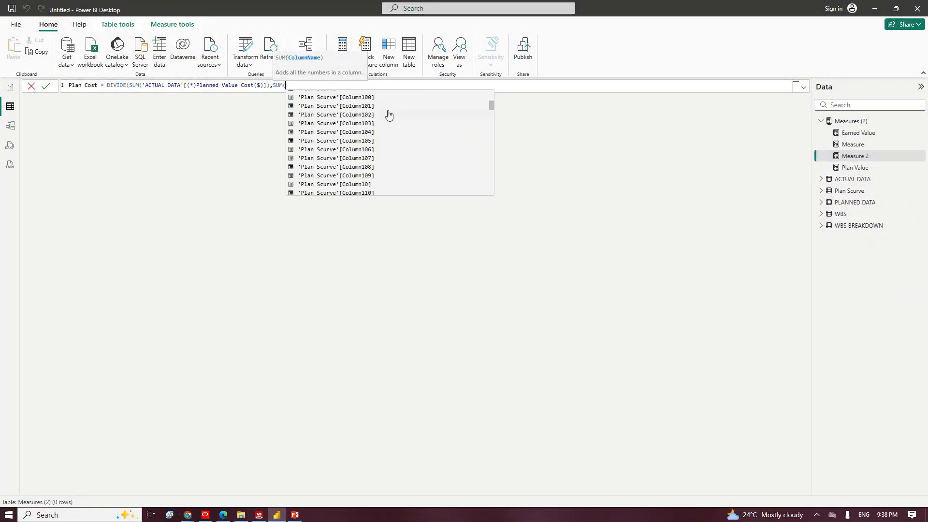
pyautogui.scroll(-15, 394, 131)
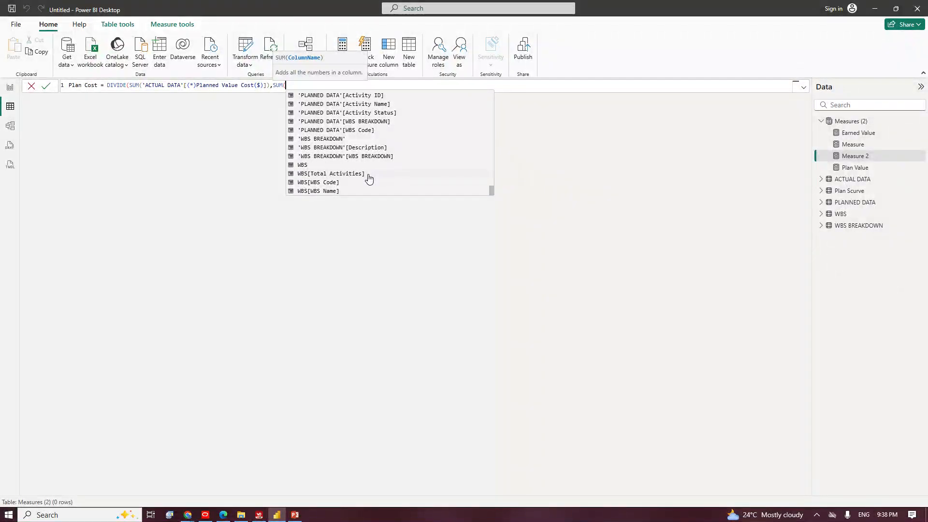
pyautogui.scroll(1, 371, 175)
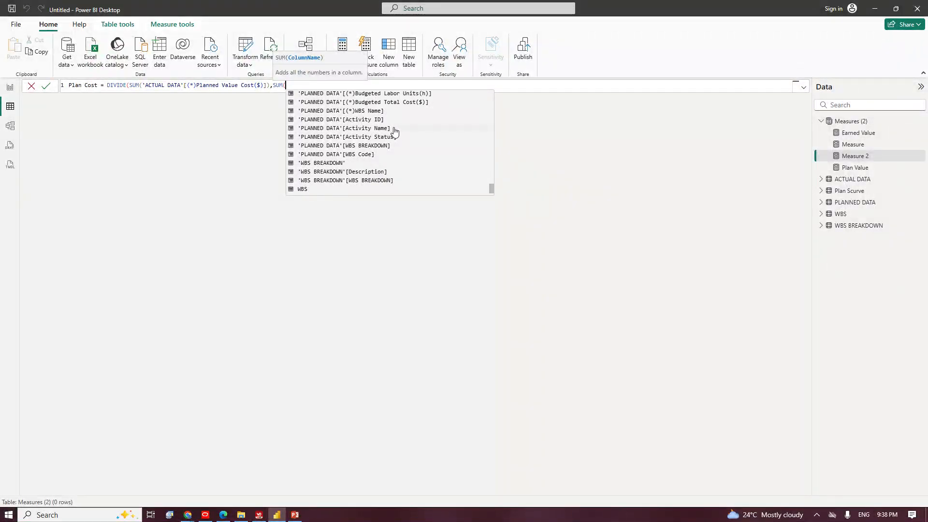
pyautogui.scroll(1, 391, 128)
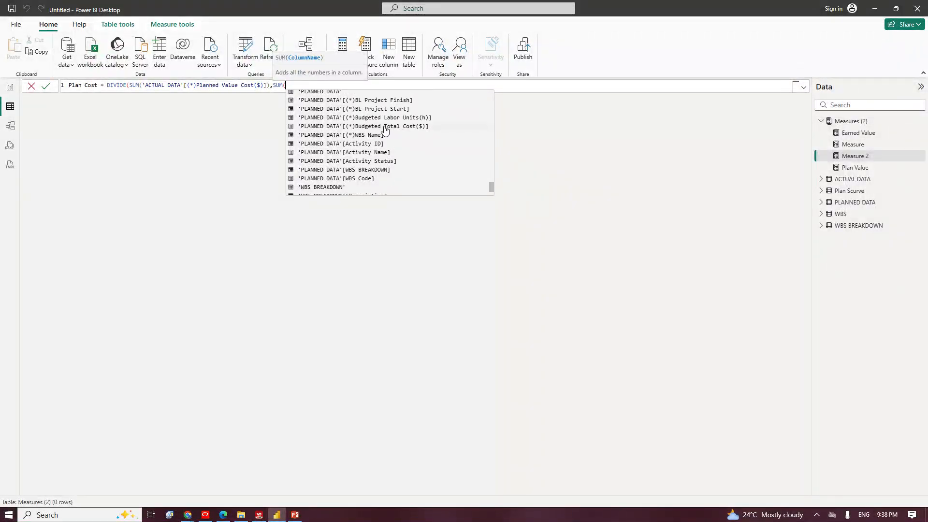
pyautogui.click(384, 127)
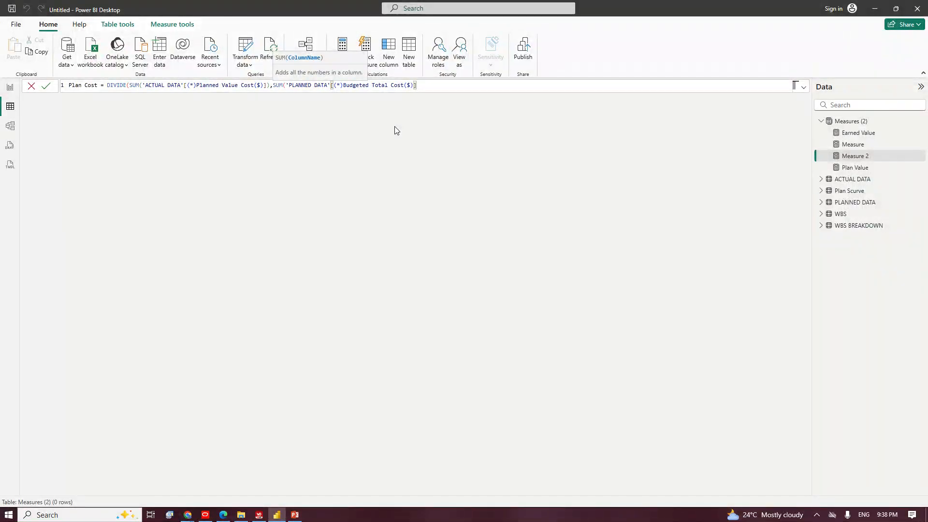
pyautogui.write('),')
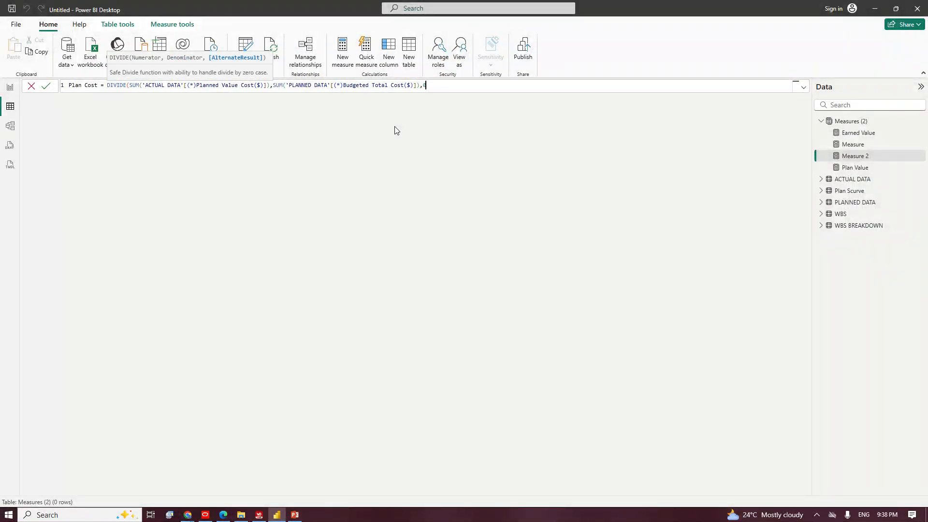
pyautogui.write('0)')
pyautogui.press('Return')
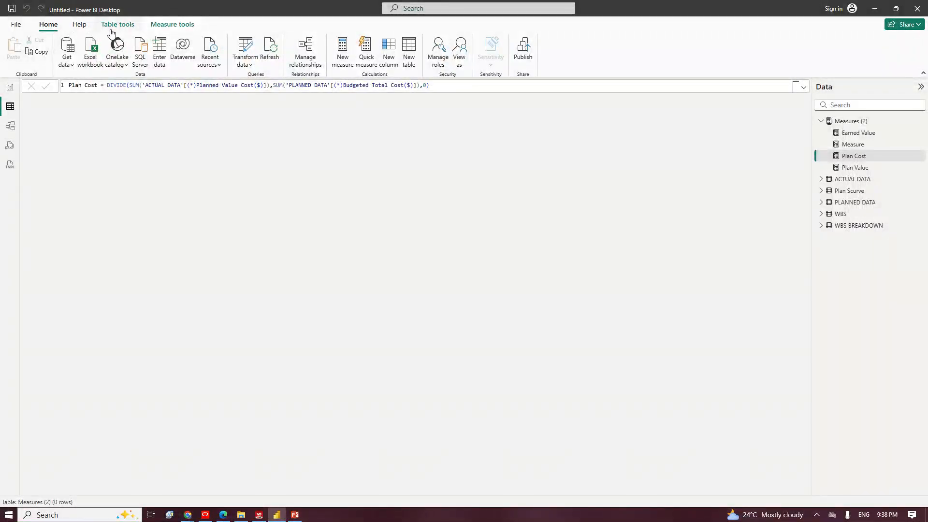
# Format the Plan Cost measure as Percentage.
pyautogui.click(161, 24)
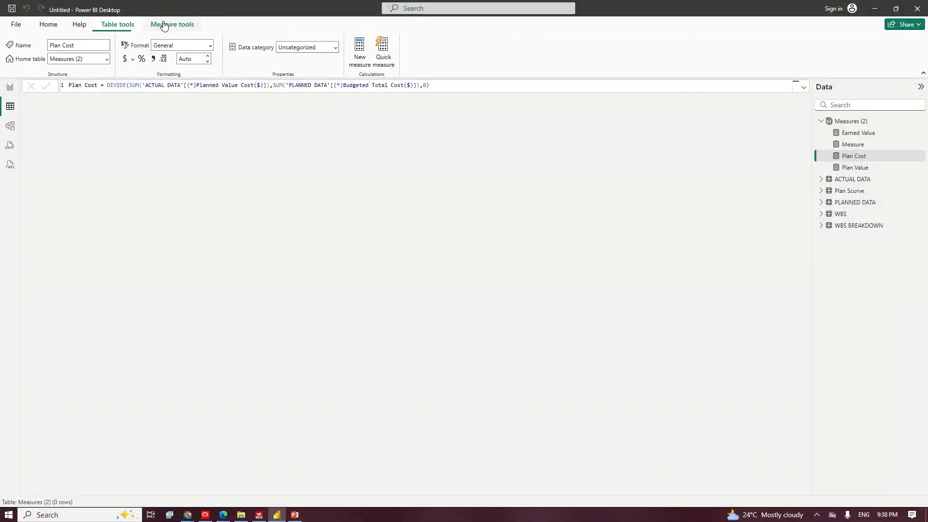
pyautogui.click(211, 45)
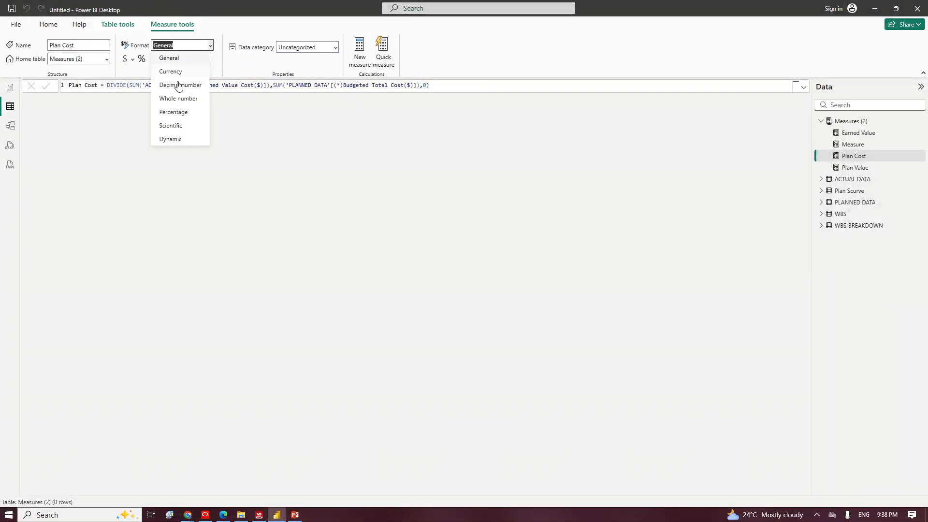
pyautogui.click(180, 114)
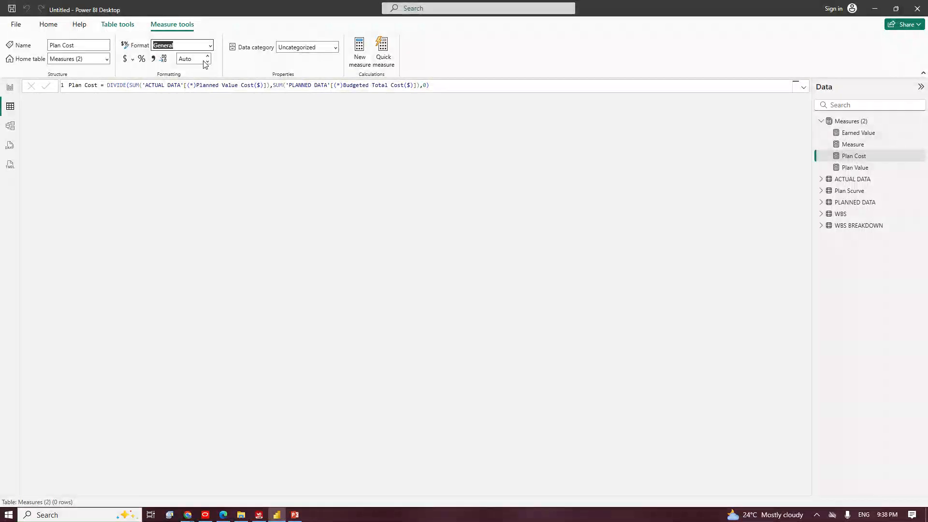
# Create another measure named Actual Cost, starting DIVIDE with the sum of 'ACTUAL DATA'[(*)Earned Value Cost($)] as numerator.
pyautogui.click(63, 28)
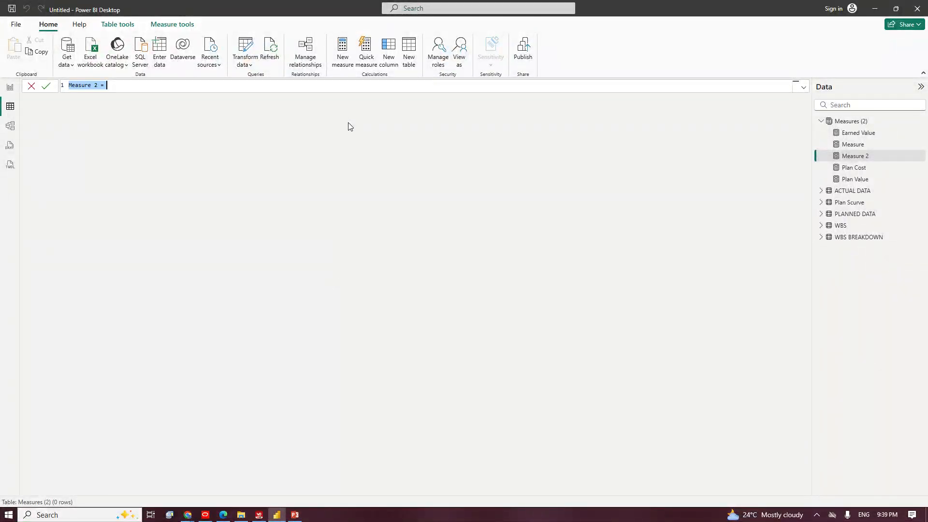
pyautogui.write('E')
pyautogui.write('Actual ')
pyautogui.write('Cost =DIVIDE(')
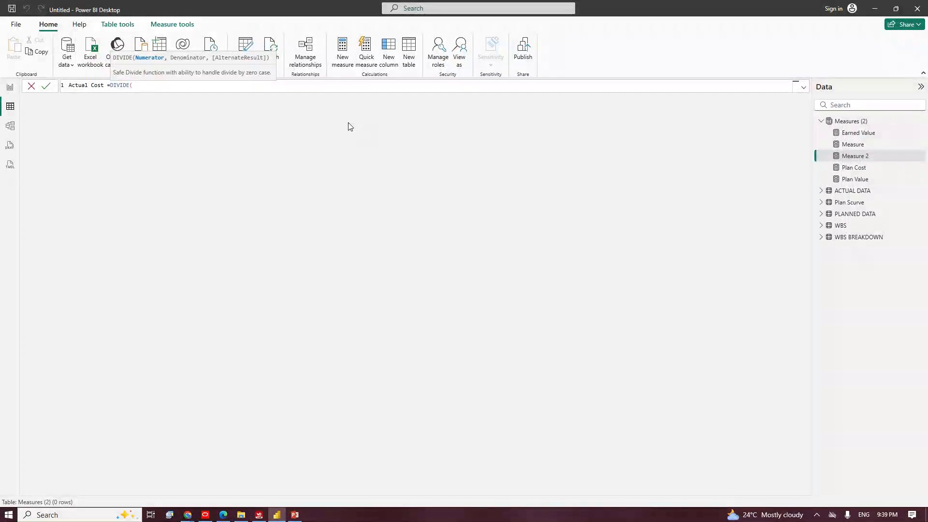
pyautogui.write('SUM(')
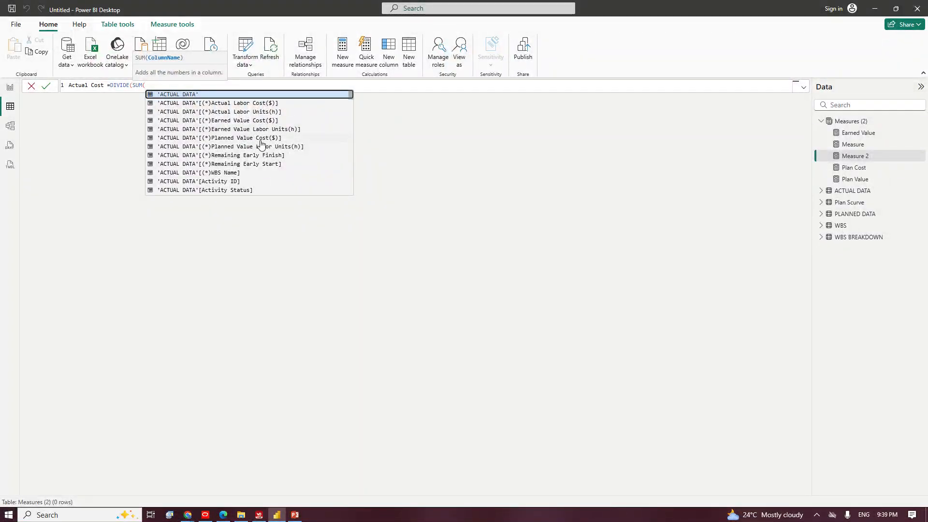
pyautogui.click(242, 120)
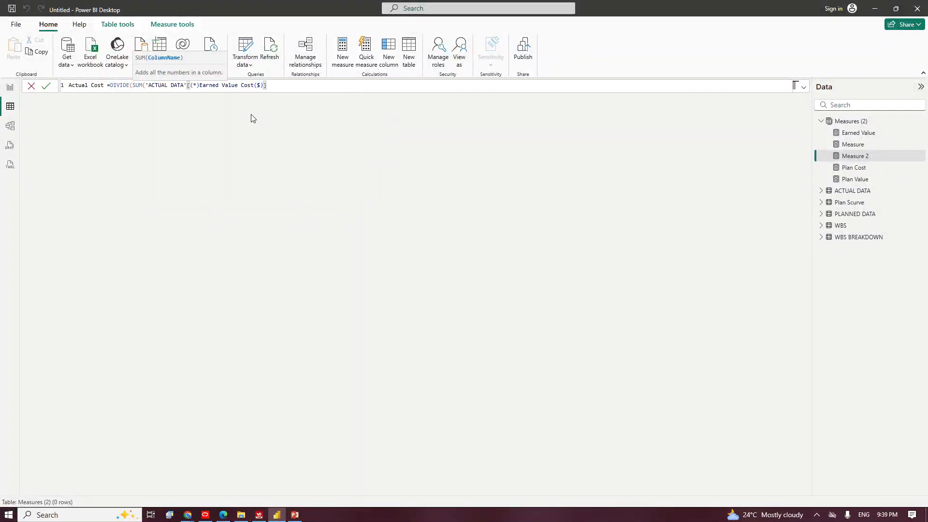
pyautogui.write('),')
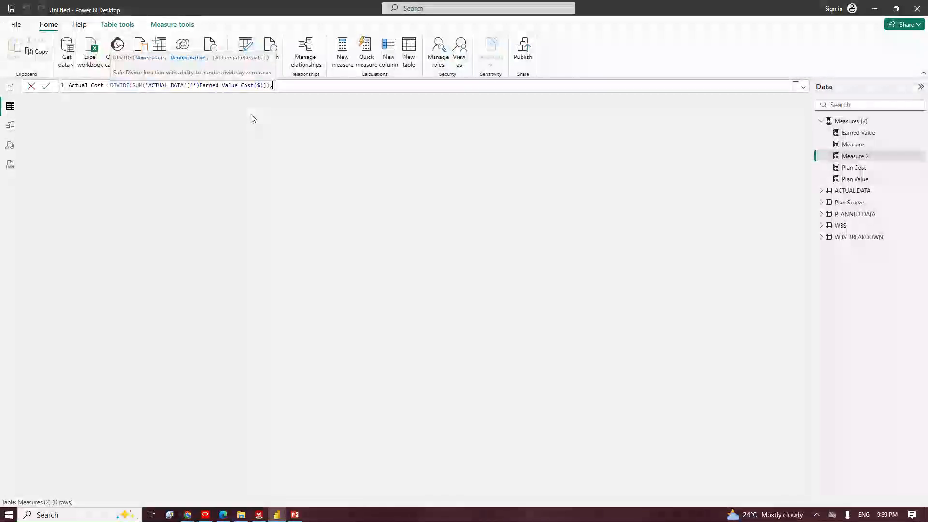
# Complete the Actual Cost formula with the sum of 'PLANNED DATA'[(*)Budgeted Total Cost($)] as denominator and 0 as alternate result, and commit it.
pyautogui.write('SUM(')
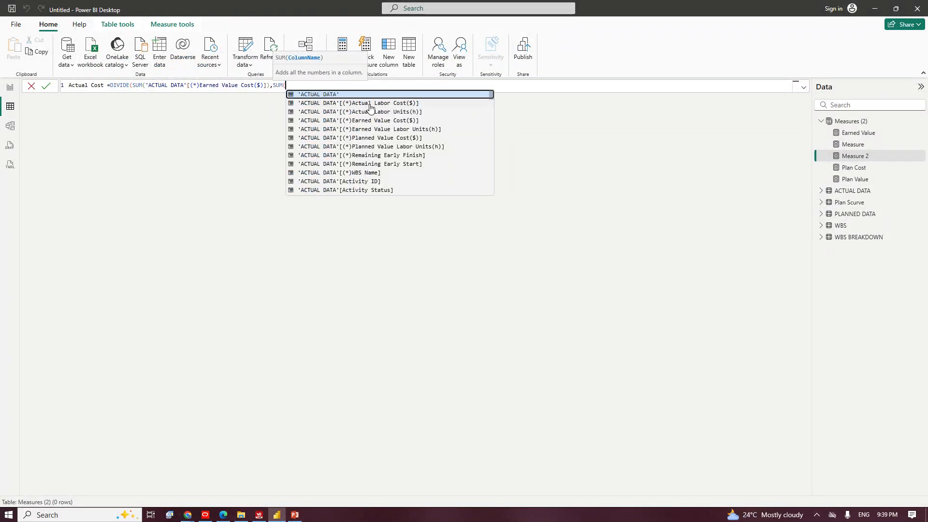
pyautogui.scroll(-10, 371, 152)
pyautogui.scroll(-15, 371, 151)
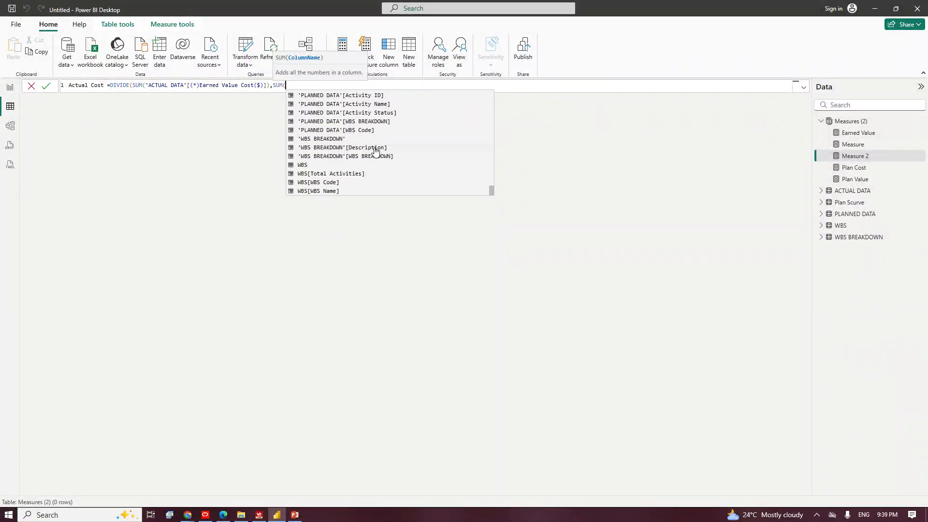
pyautogui.scroll(3, 385, 156)
pyautogui.click(382, 127)
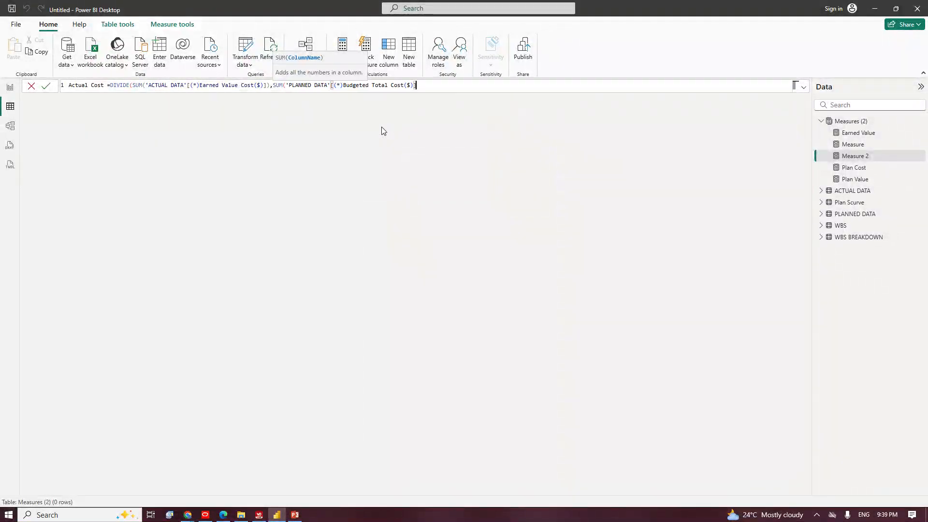
pyautogui.write('),')
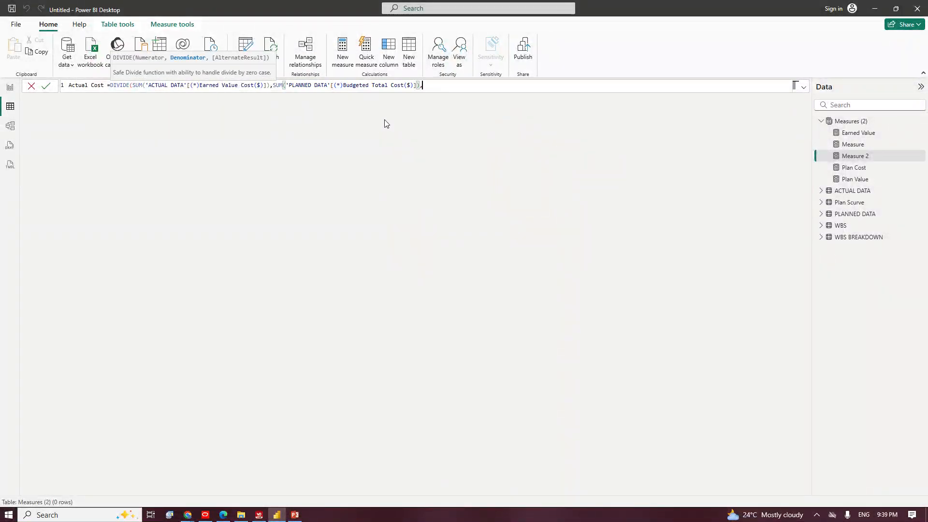
pyautogui.write('0)')
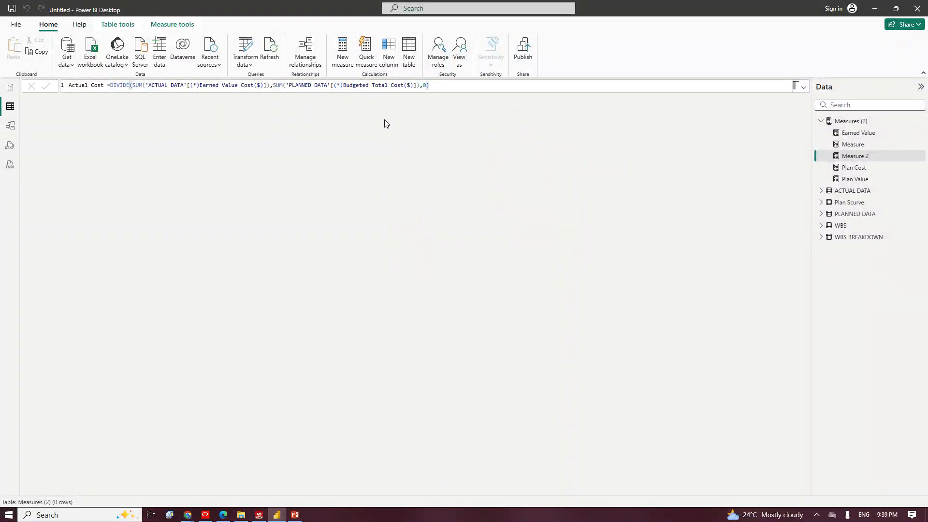
pyautogui.press('Return')
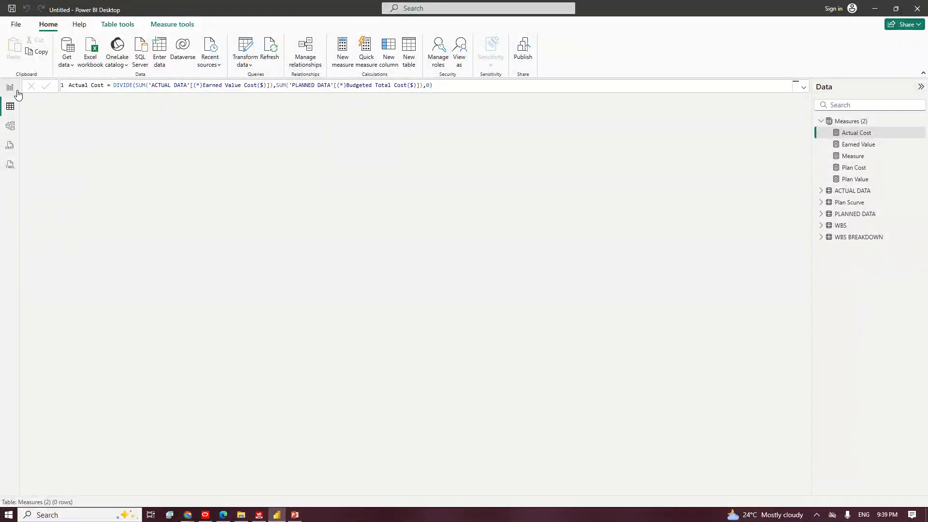
# Format the Actual Cost measure as Percentage.
pyautogui.click(163, 24)
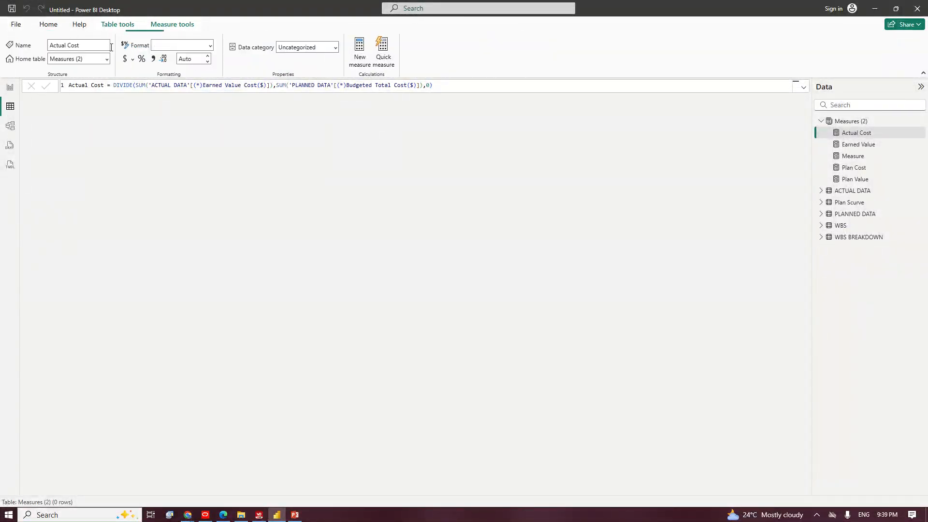
pyautogui.click(209, 46)
pyautogui.click(179, 113)
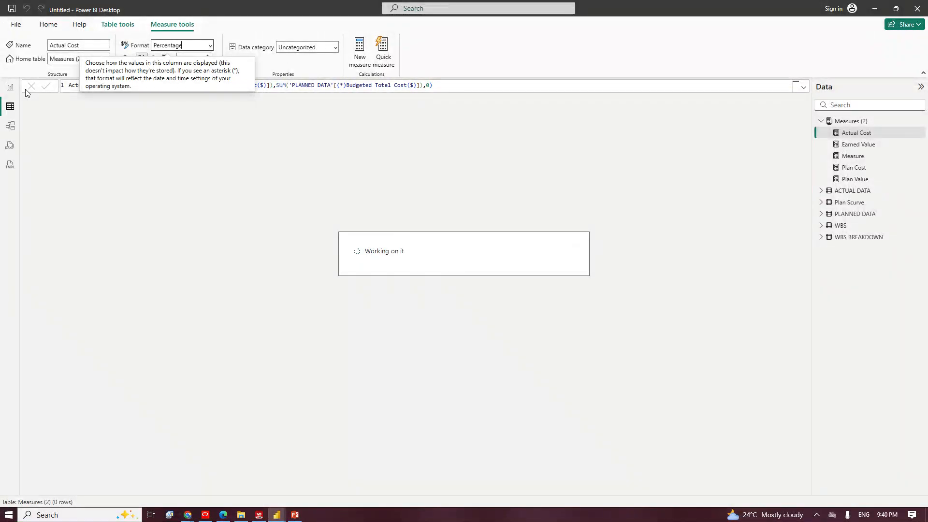
# Return to the report page and shift the Planned MnHrs and Actual MnHrs card slightly toward the left end of the card row.
pyautogui.click(11, 87)
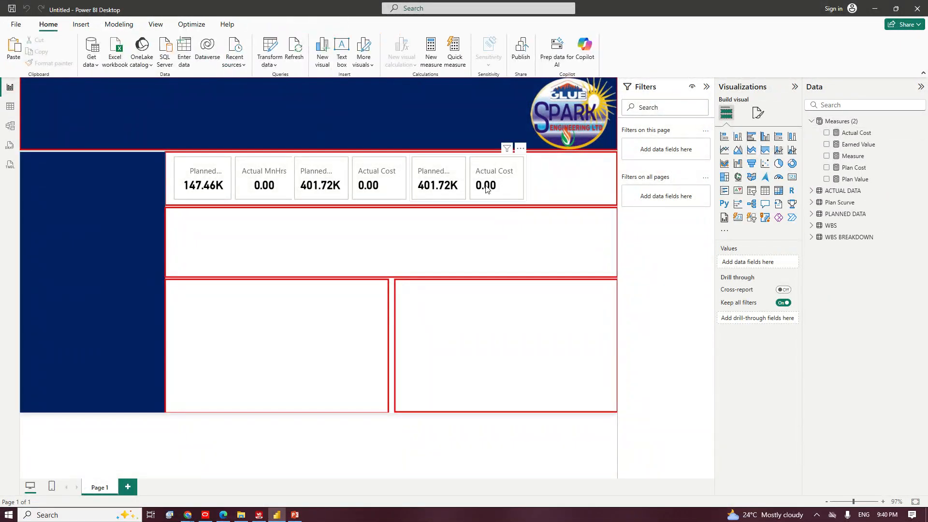
pyautogui.click(443, 186)
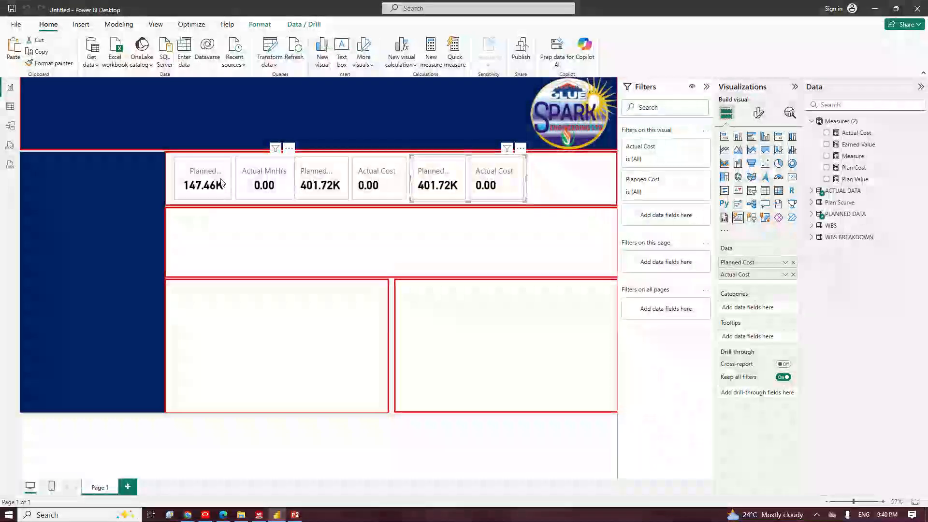
pyautogui.click(202, 186)
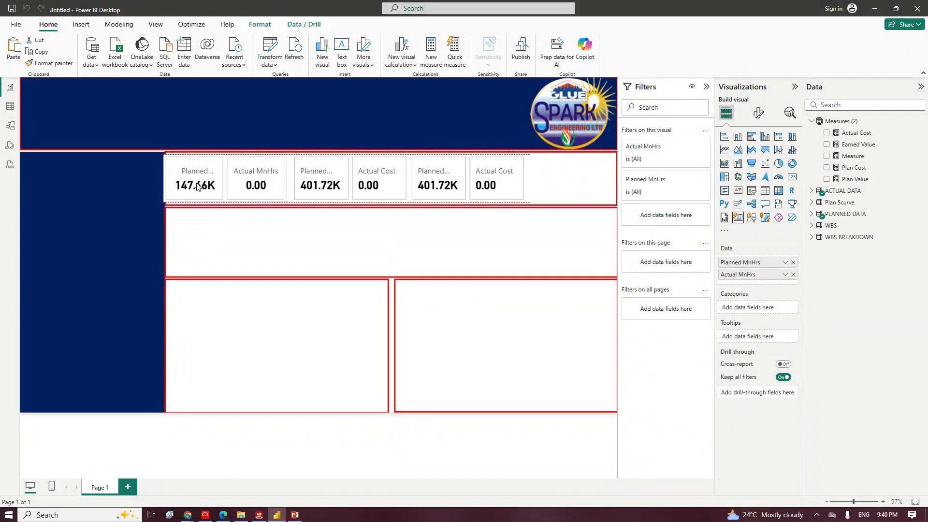
pyautogui.click(265, 183)
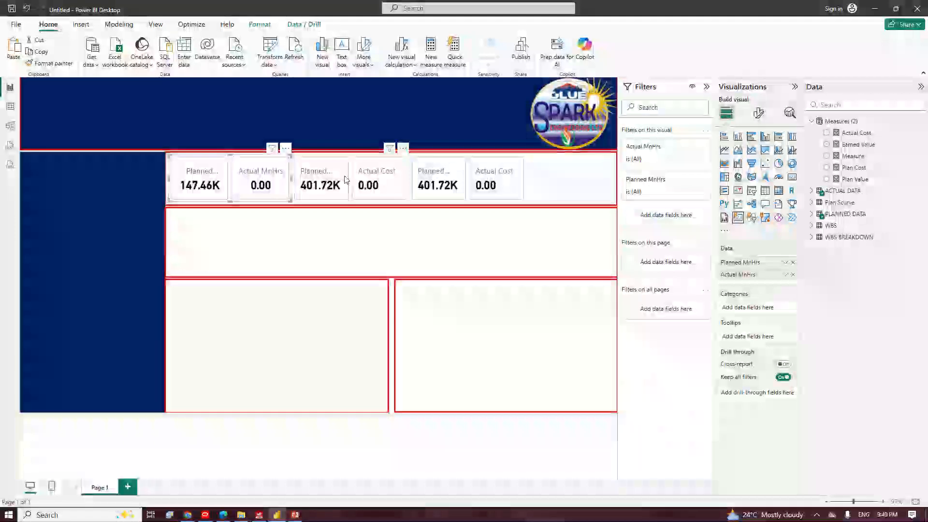
# Narrow the Planned Cost and Actual Cost card slightly, and replace the duplicate card's fields with the Plan Value and Earned Value measures.
pyautogui.click(327, 182)
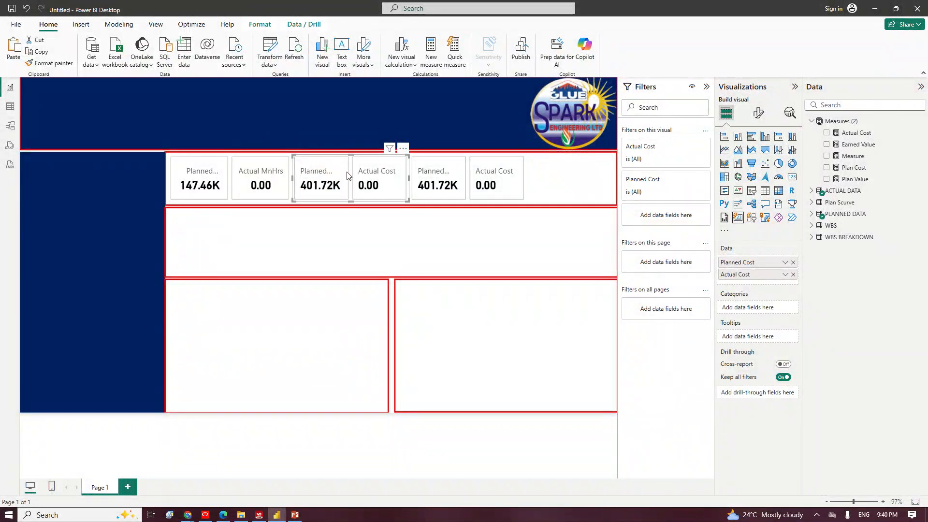
pyautogui.moveTo(409, 175)
pyautogui.mouseDown()
pyautogui.moveTo(430, 179)
pyautogui.moveTo(404, 185)
pyautogui.mouseUp()
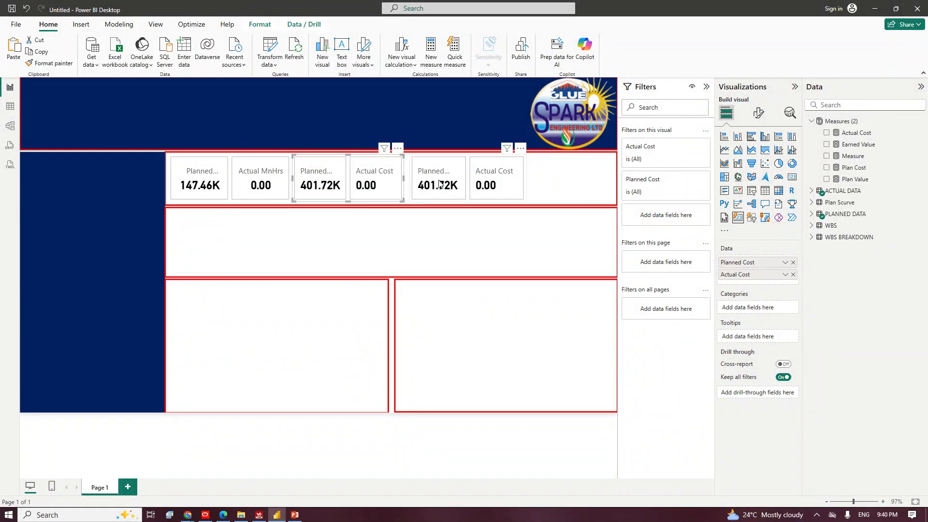
pyautogui.click(435, 181)
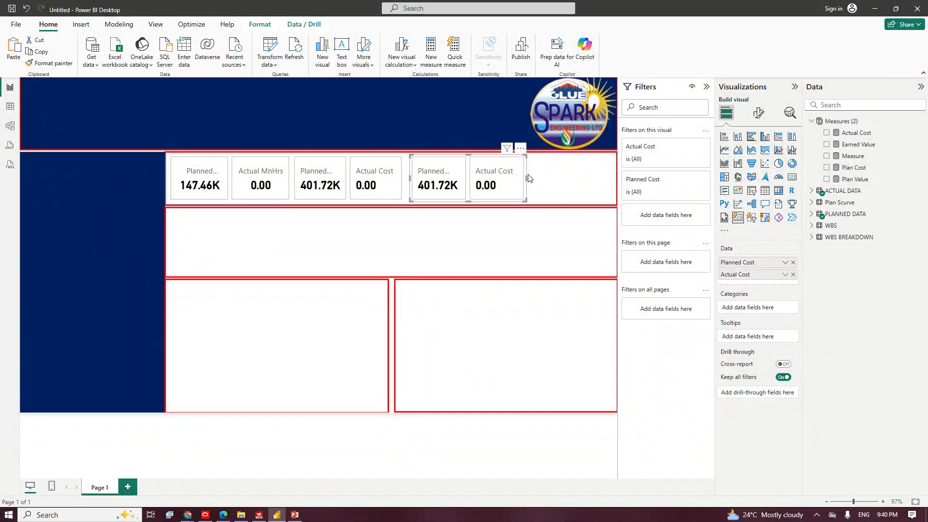
pyautogui.click(793, 274)
pyautogui.click(792, 263)
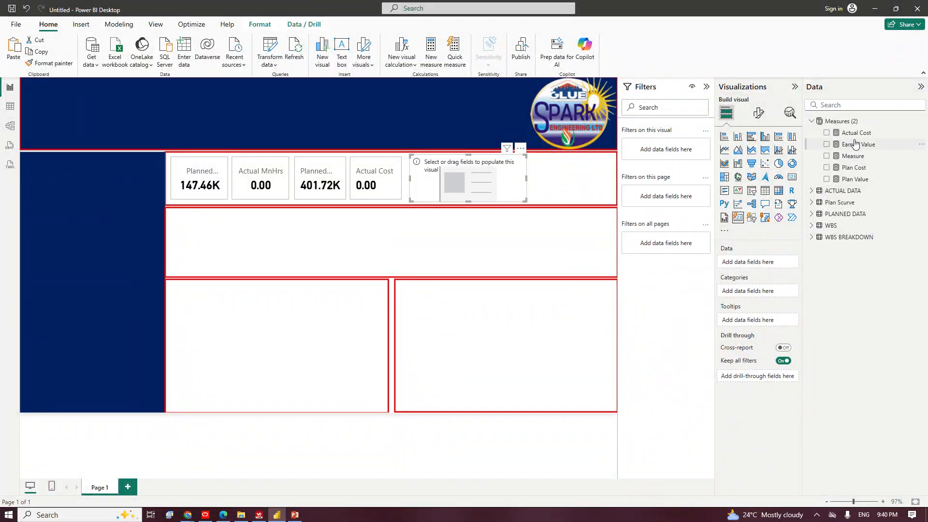
pyautogui.moveTo(855, 184); pyautogui.dragTo(771, 260)
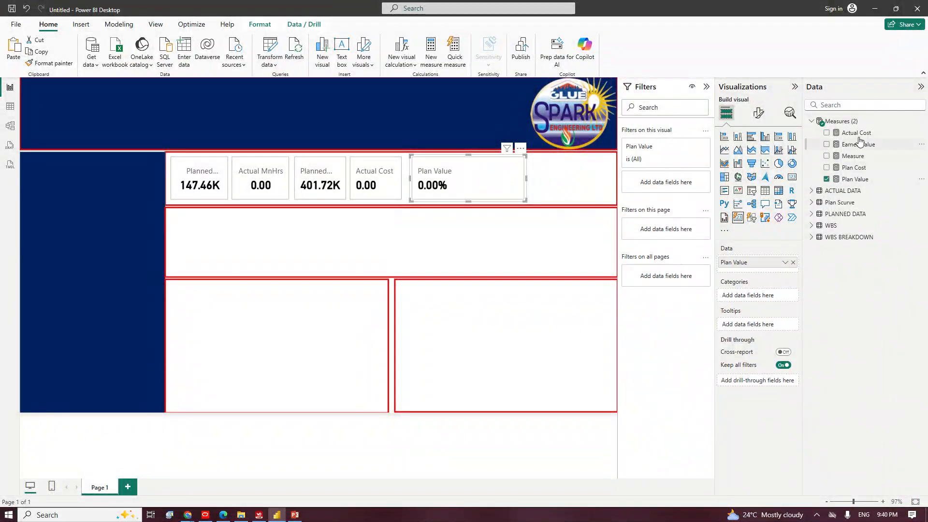
pyautogui.moveTo(867, 144); pyautogui.dragTo(784, 266)
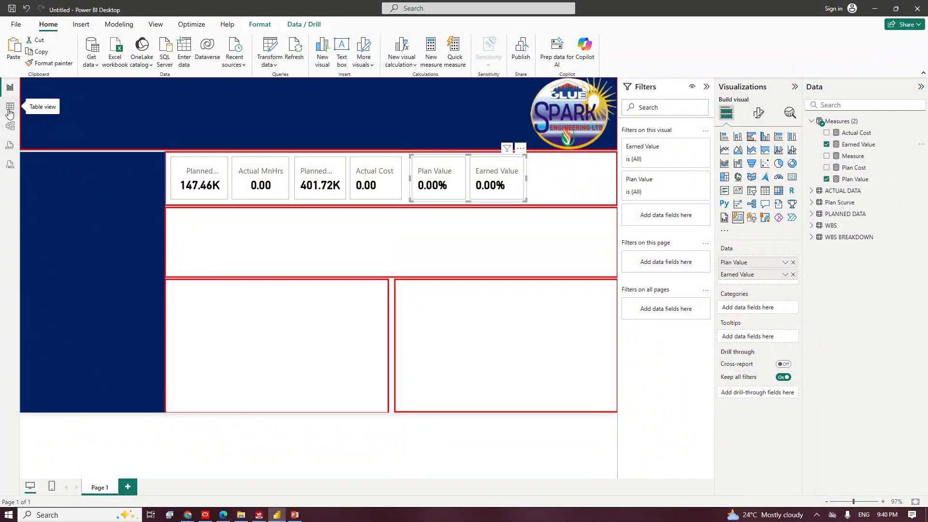
# Create a new measure SV = [Earned Value]-[Plan Value] in the Measures (2) table.
pyautogui.click(9, 110)
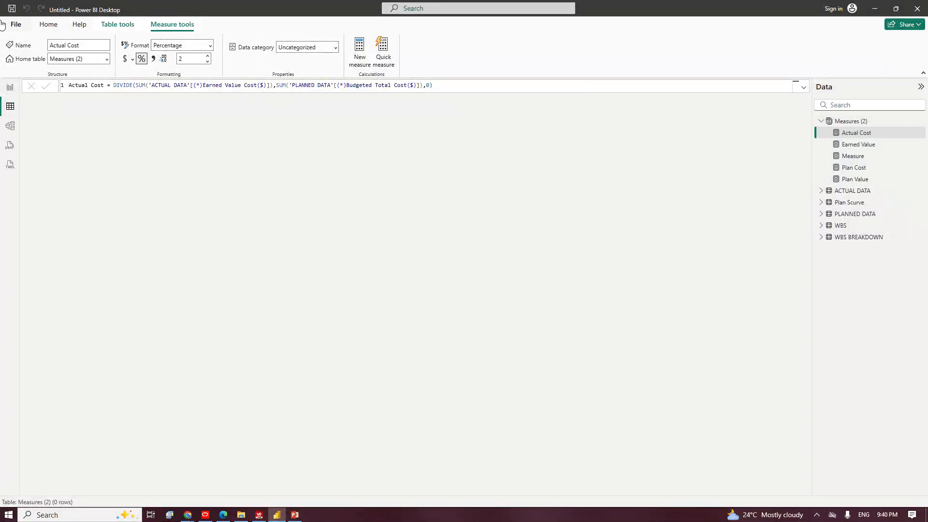
pyautogui.click(49, 24)
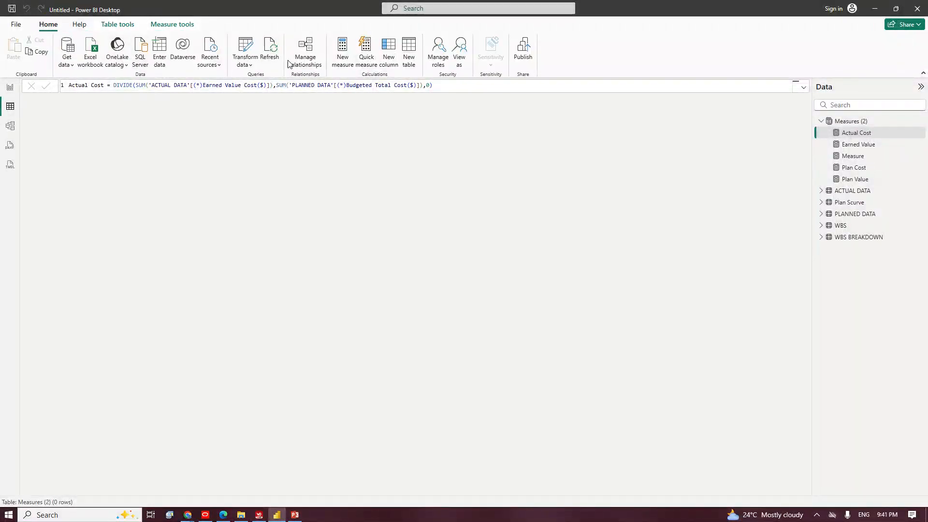
pyautogui.click(338, 55)
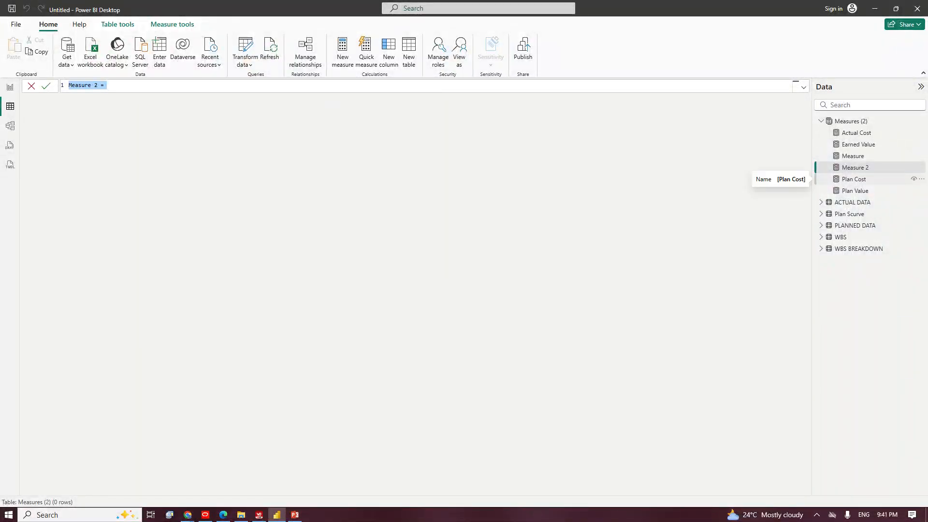
pyautogui.write('SV = e')
pyautogui.press('Tab')
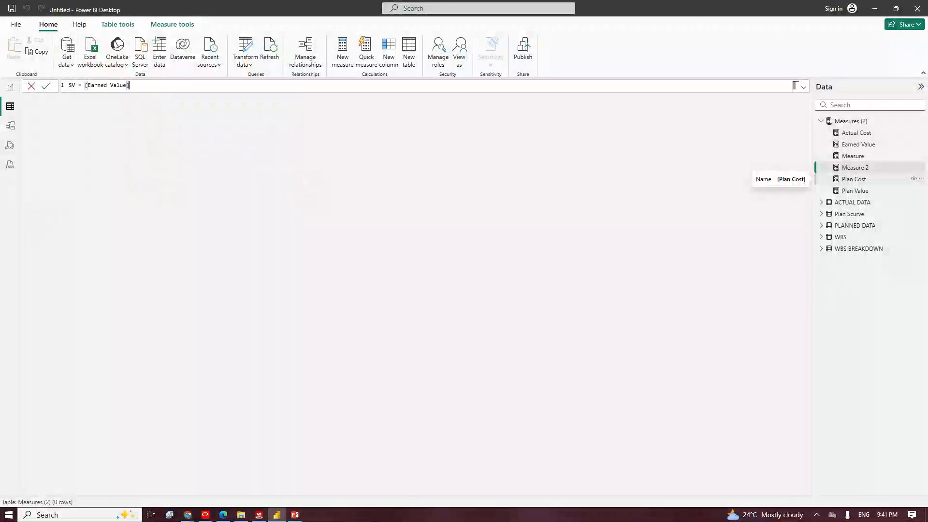
pyautogui.write('-p')
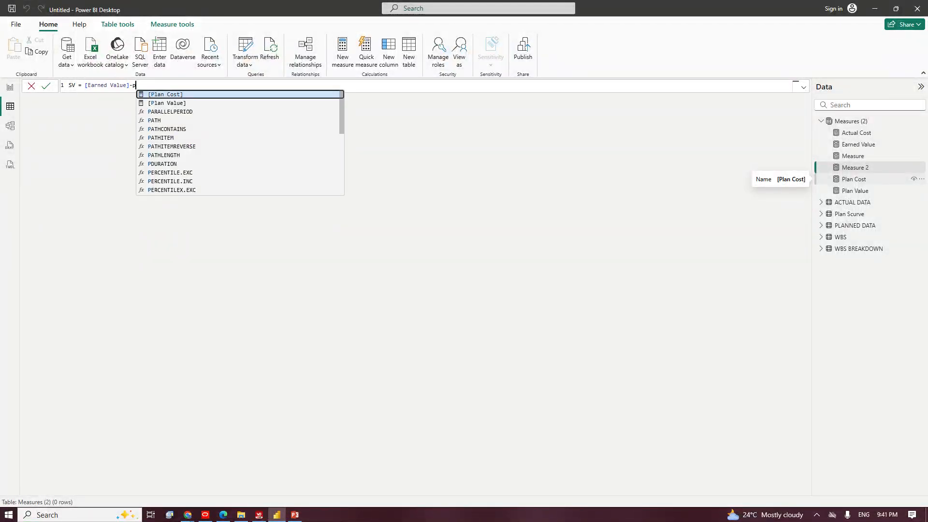
pyautogui.press('Down')
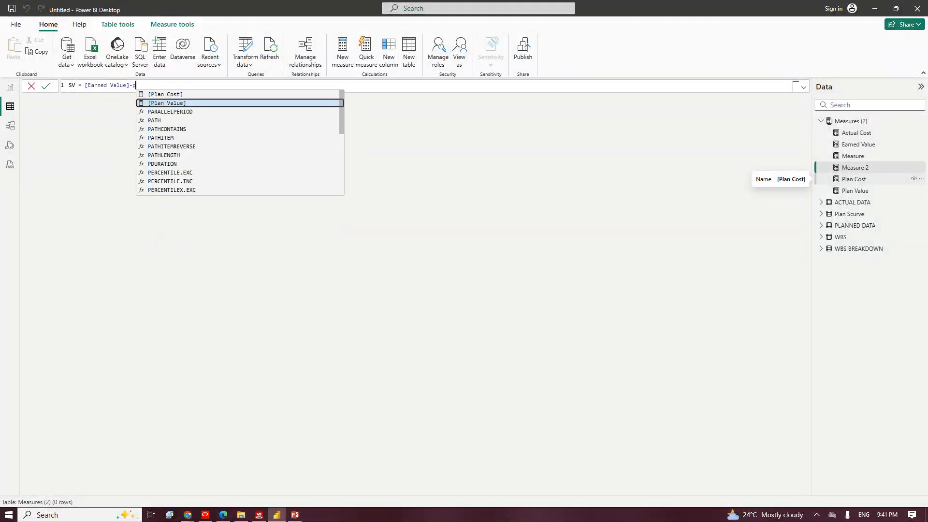
pyautogui.press('Tab')
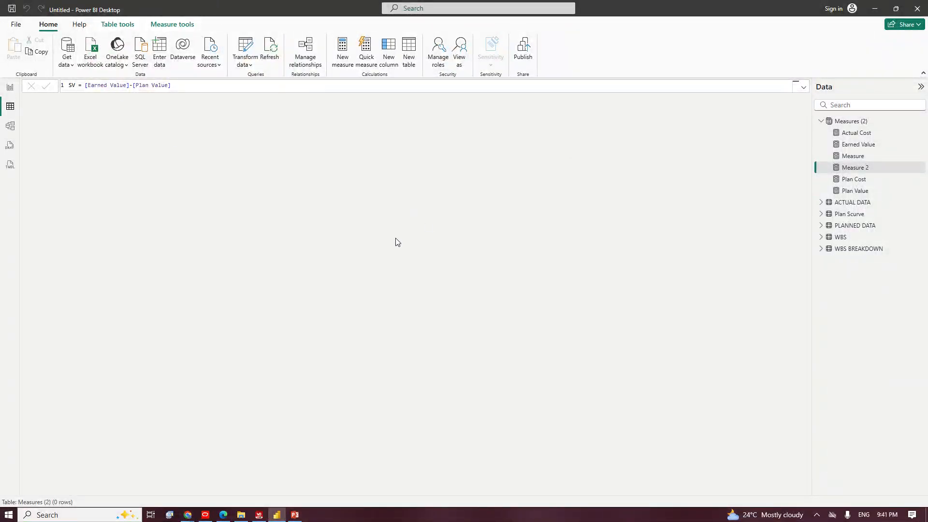
pyautogui.press('Return')
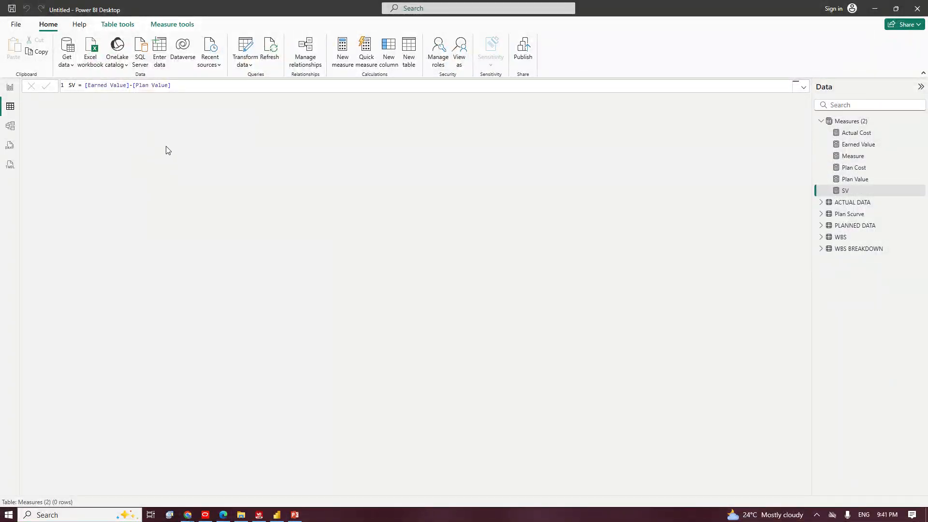
# Add the SV measure to the Plan Value and Earned Value card on the report page, and widen the card to fill the rest of the row.
pyautogui.click(10, 87)
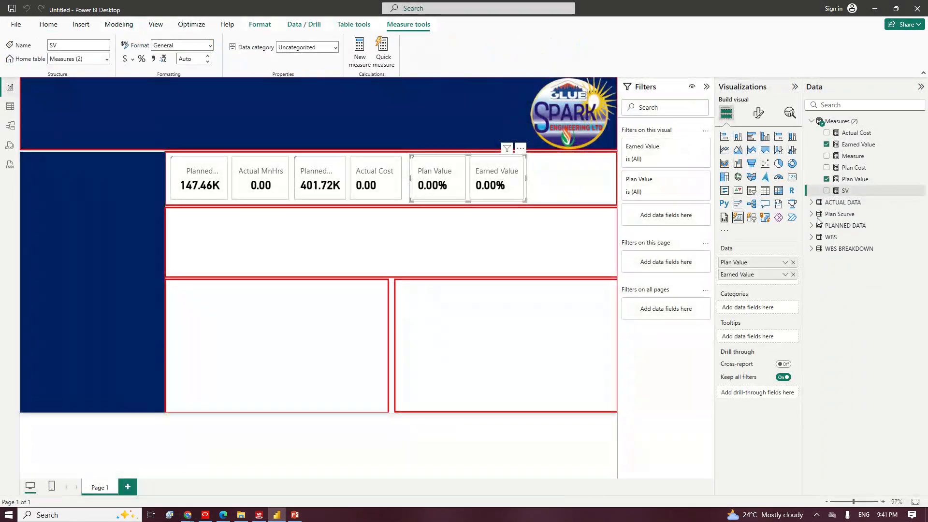
pyautogui.moveTo(845, 191); pyautogui.dragTo(768, 280)
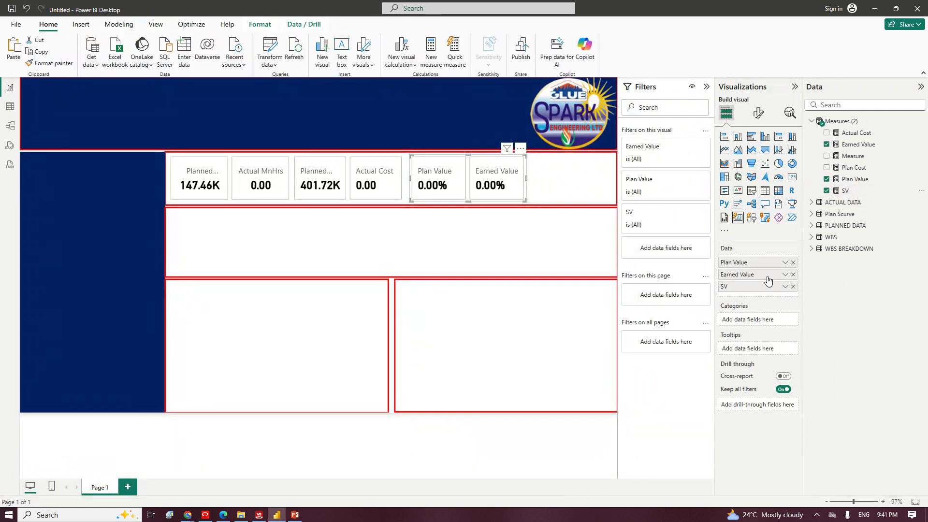
pyautogui.moveTo(525, 181); pyautogui.dragTo(562, 186)
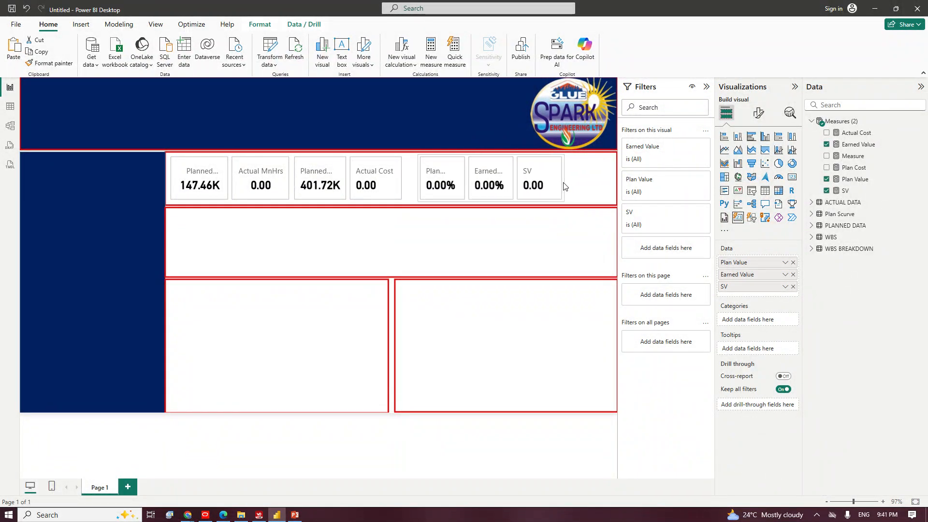
pyautogui.moveTo(463, 177); pyautogui.dragTo(451, 178)
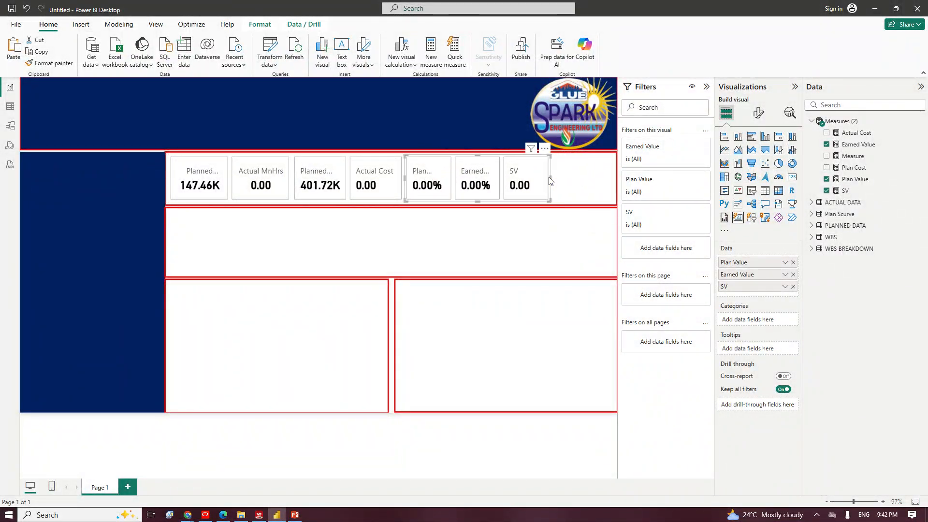
pyautogui.moveTo(549, 181); pyautogui.dragTo(603, 183)
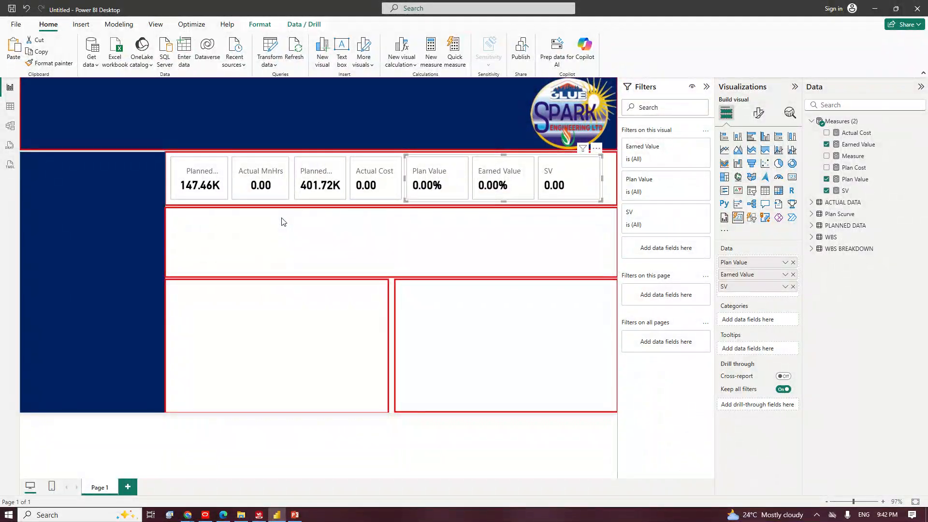
# Duplicate the Plan Value, Earned Value and SV card and place the copy at the left end of the second band.
pyautogui.click(373, 186)
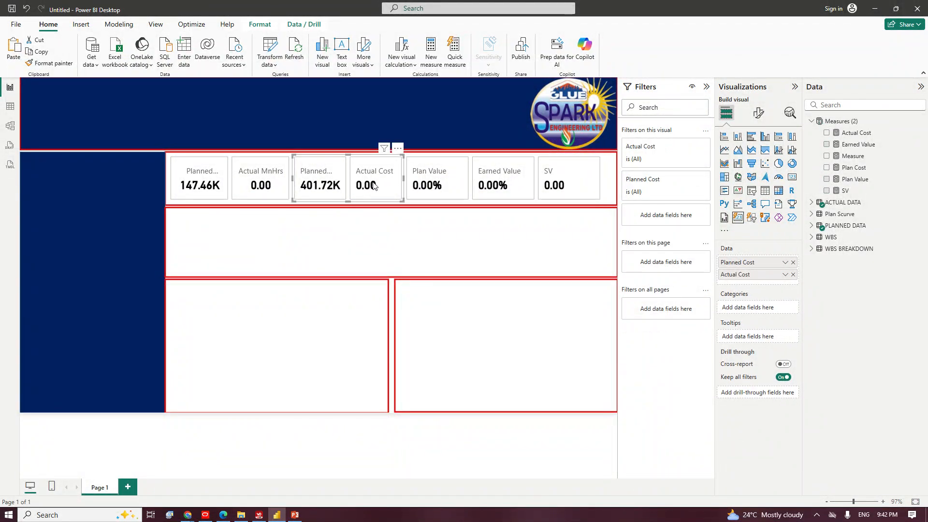
pyautogui.click(499, 180)
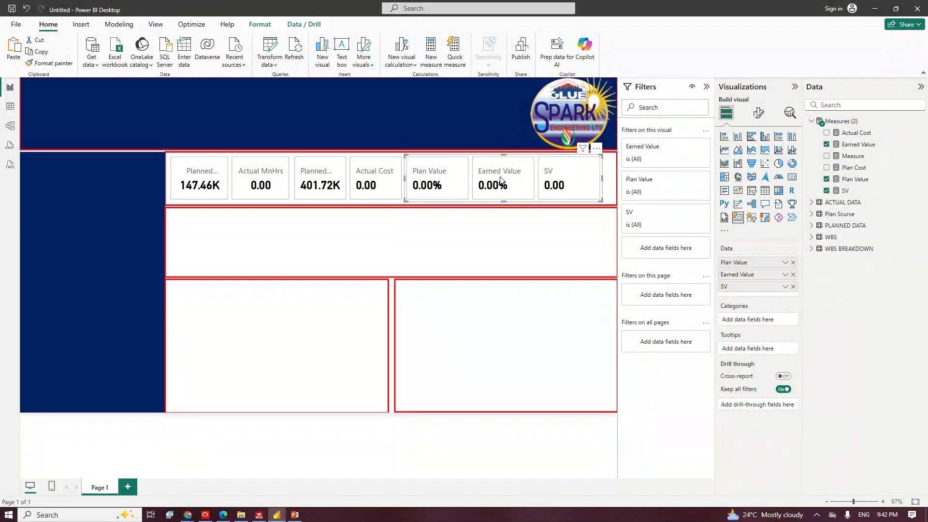
pyautogui.moveTo(501, 182); pyautogui.dragTo(259, 234)
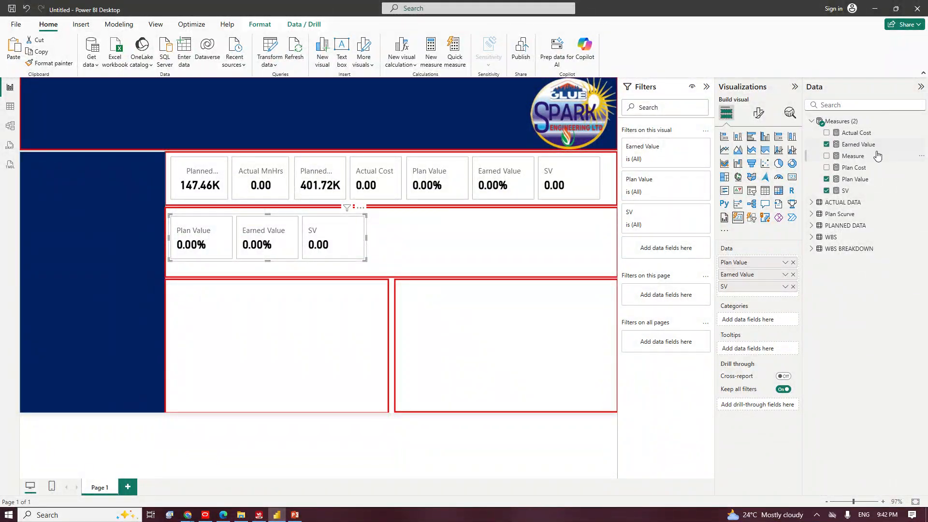
# Replace the copied card's fields with the Plan Cost and Actual Cost measures.
pyautogui.click(792, 263)
pyautogui.click(792, 274)
pyautogui.click(792, 262)
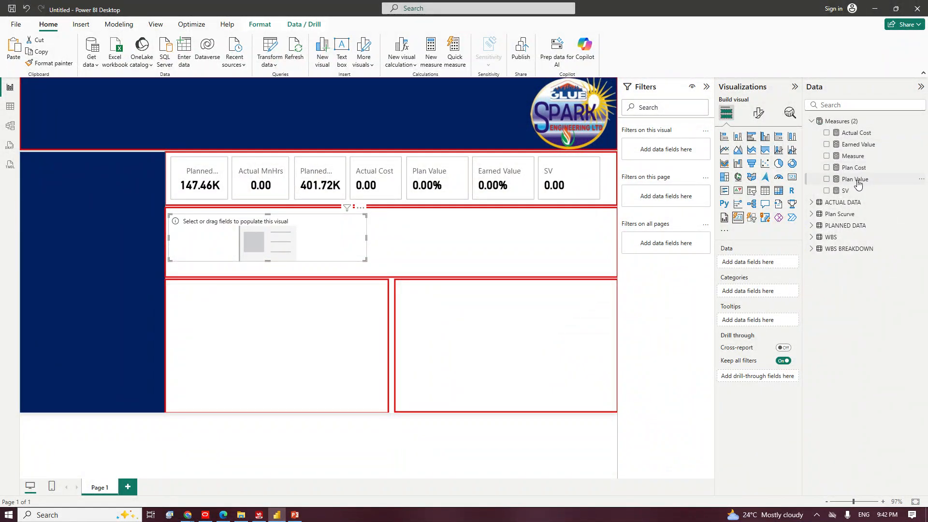
pyautogui.moveTo(855, 179); pyautogui.dragTo(757, 265)
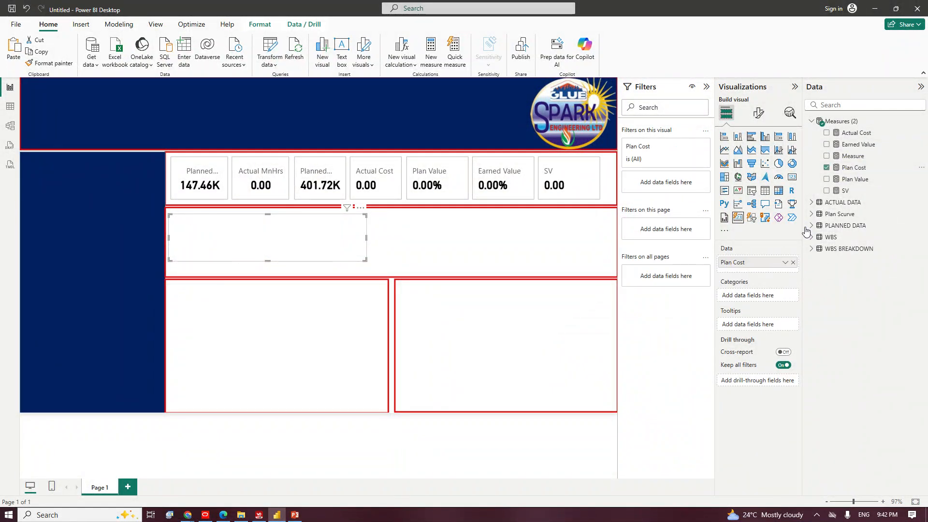
pyautogui.moveTo(854, 136); pyautogui.dragTo(764, 275)
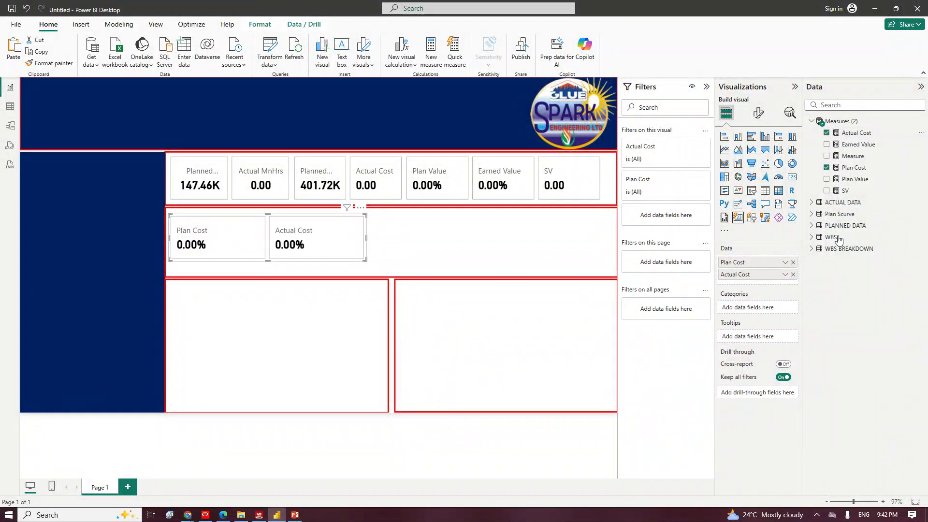
# Create a new measure CV = [Actual Cost]-[Plan Cost] in the Measures (2) table.
pyautogui.click(10, 106)
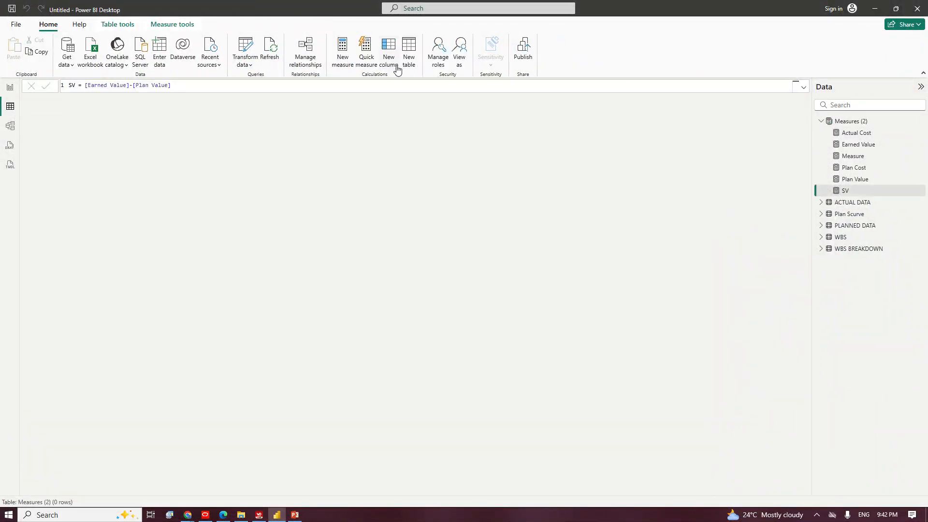
pyautogui.click(842, 121)
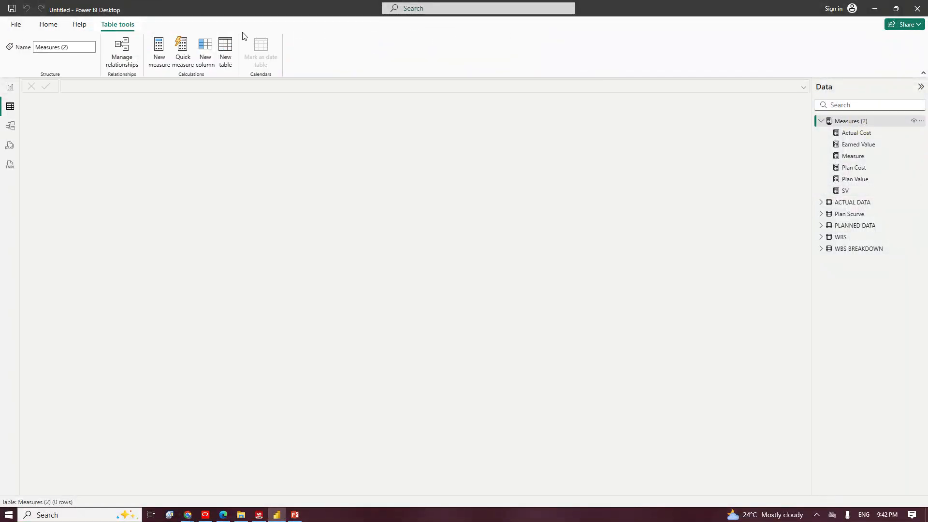
pyautogui.click(179, 58)
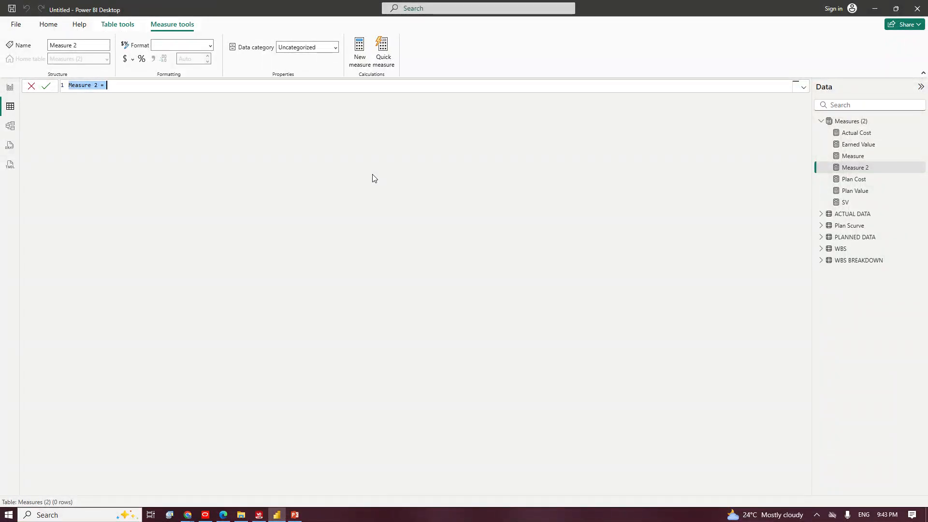
pyautogui.write('CV =')
pyautogui.write('a')
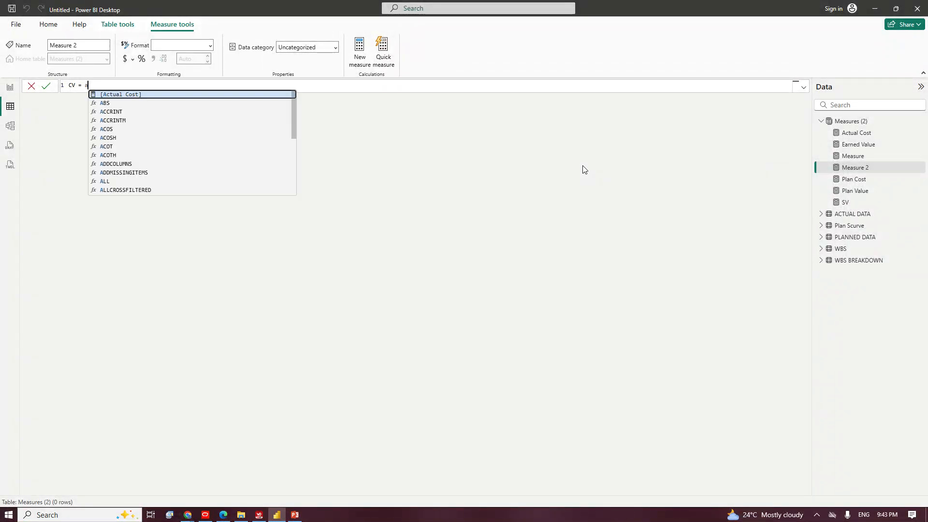
pyautogui.press('Tab')
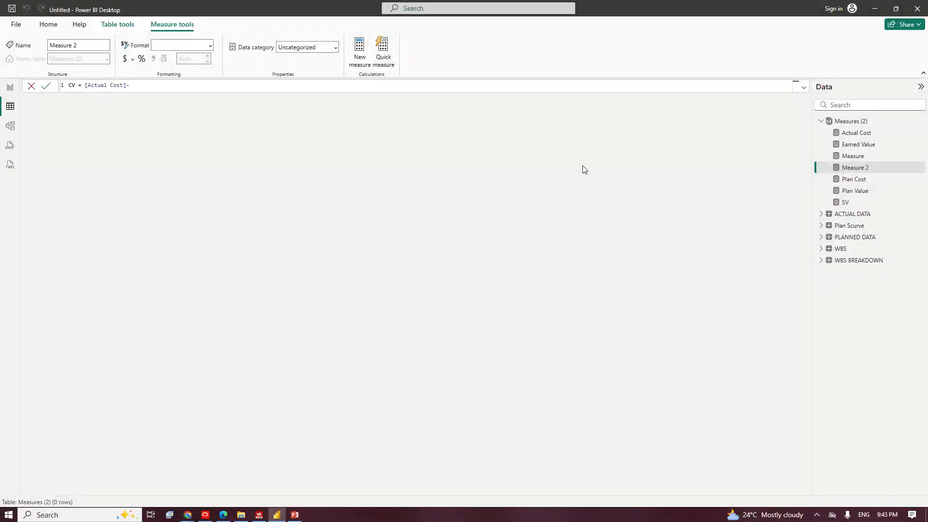
pyautogui.write('p')
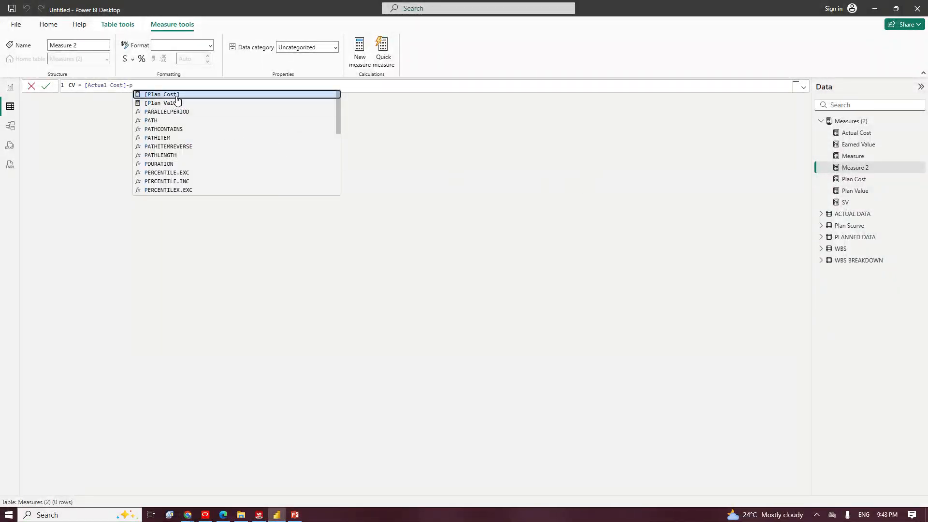
pyautogui.press('Tab')
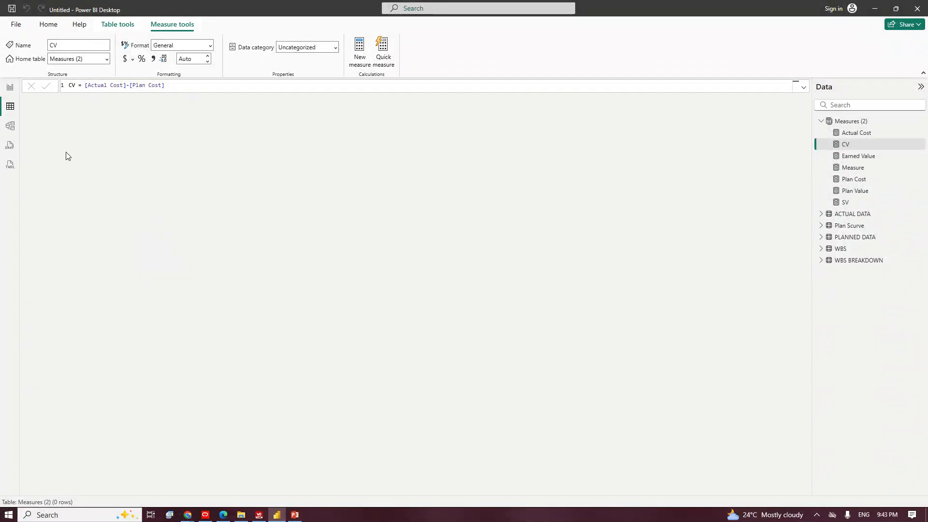
# Add the CV measure to the Plan Cost and Actual Cost card on the report page and deselect the card.
pyautogui.click(9, 87)
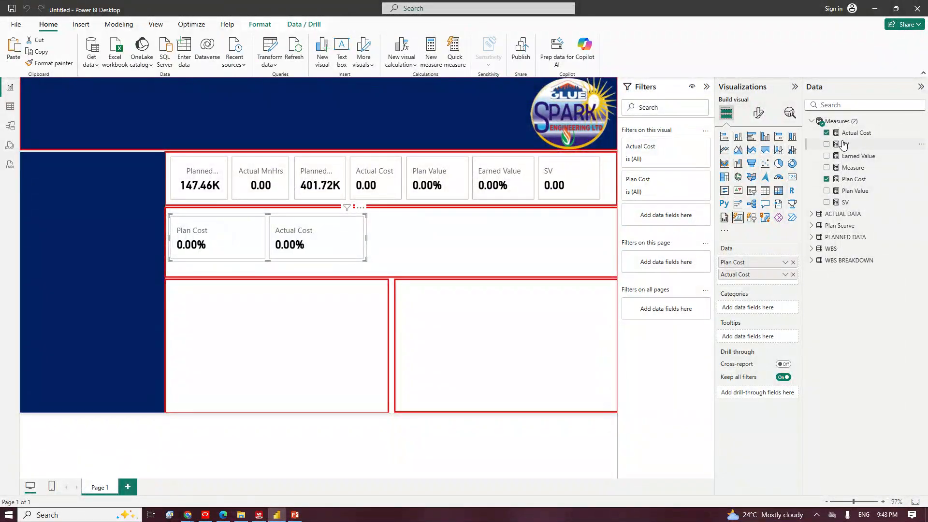
pyautogui.moveTo(845, 144); pyautogui.dragTo(759, 287)
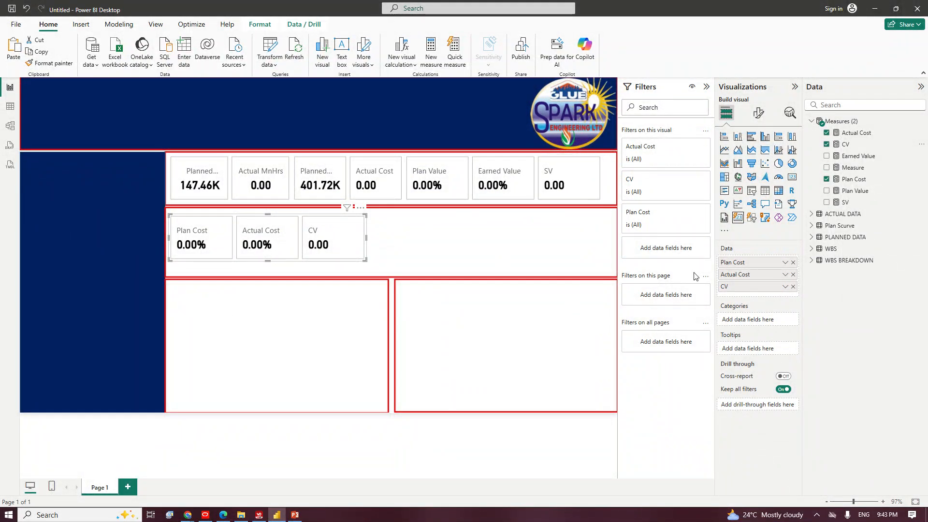
pyautogui.press('Escape')
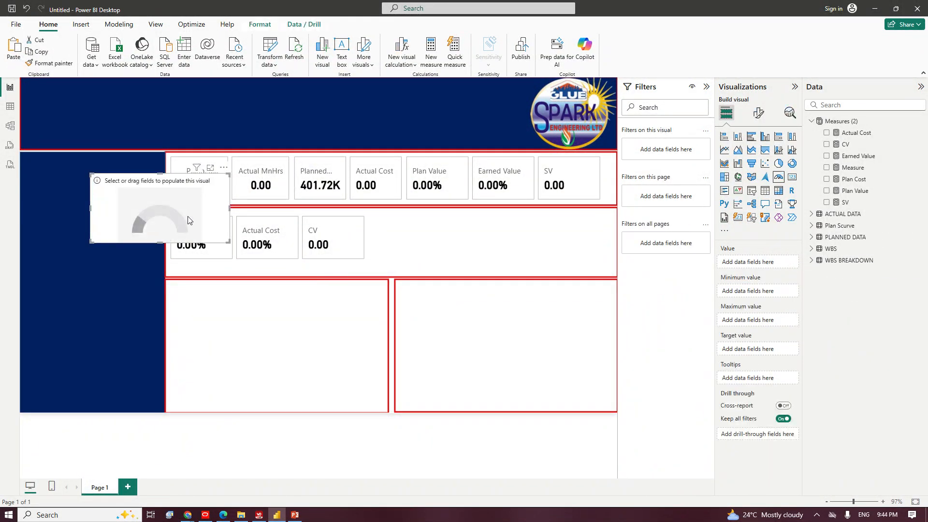
# Fit the empty gauge into the top of the dark left sidebar and assign Plan Value as its value and Earned Value as its target.
pyautogui.moveTo(186, 216); pyautogui.dragTo(163, 189)
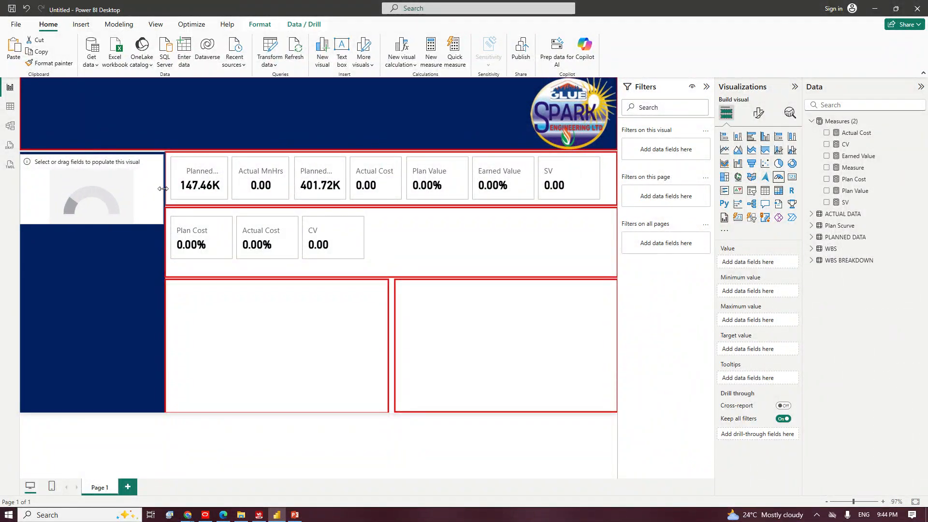
pyautogui.moveTo(92, 224); pyautogui.dragTo(97, 237)
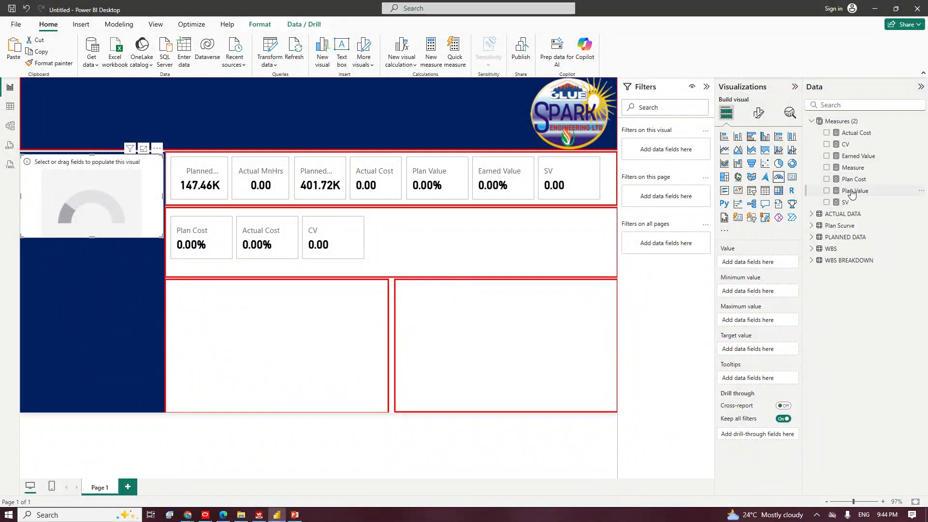
pyautogui.moveTo(851, 193); pyautogui.dragTo(768, 265)
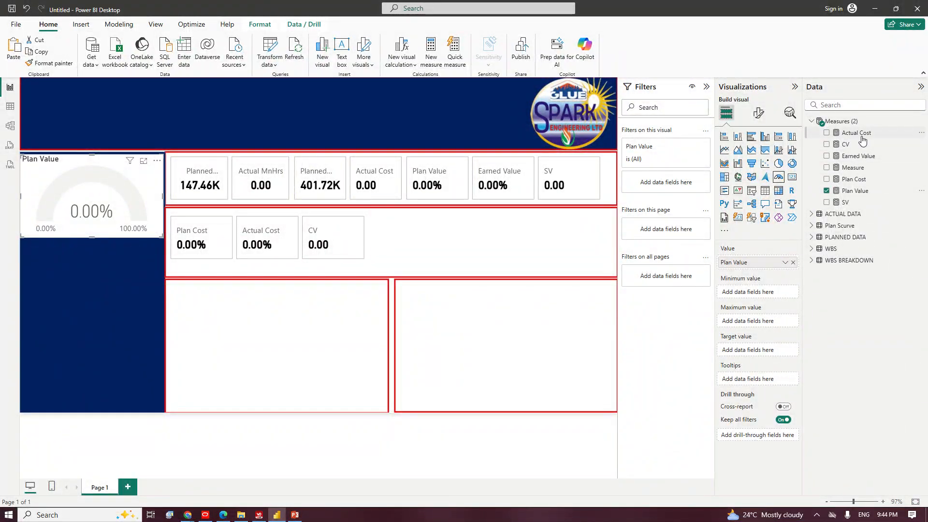
pyautogui.moveTo(851, 156); pyautogui.dragTo(759, 354)
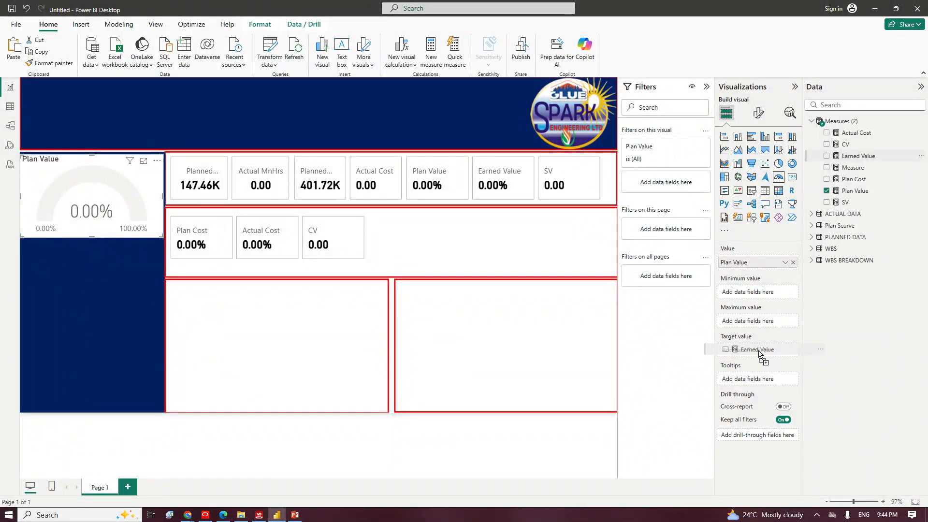
pyautogui.moveTo(758, 354); pyautogui.dragTo(760, 350)
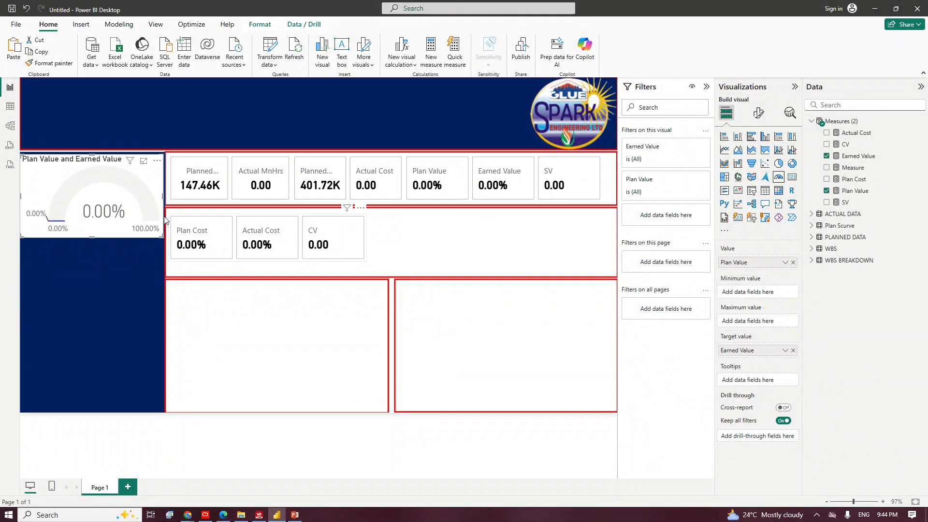
# Place a duplicate of the gauge below the original and set its value to Plan Cost and its target value to Actual Cost.
pyautogui.hotkey('ctrl', 'v')
pyautogui.moveTo(116, 202); pyautogui.dragTo(105, 290)
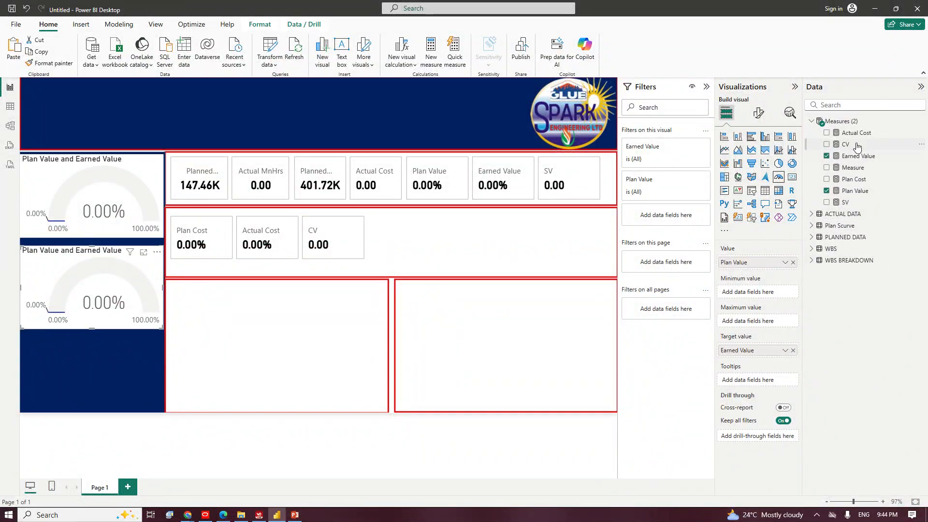
pyautogui.moveTo(856, 183); pyautogui.dragTo(800, 218)
pyautogui.click(793, 263)
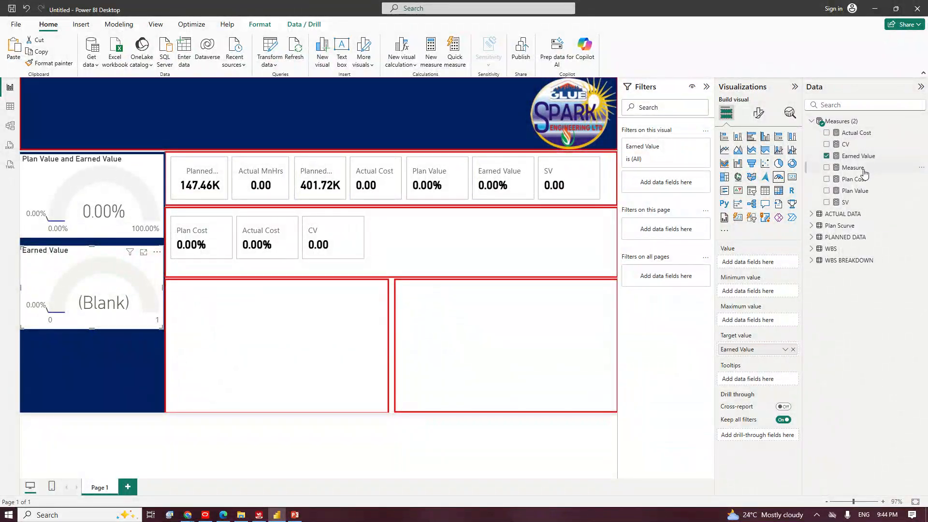
pyautogui.moveTo(854, 184); pyautogui.dragTo(764, 266)
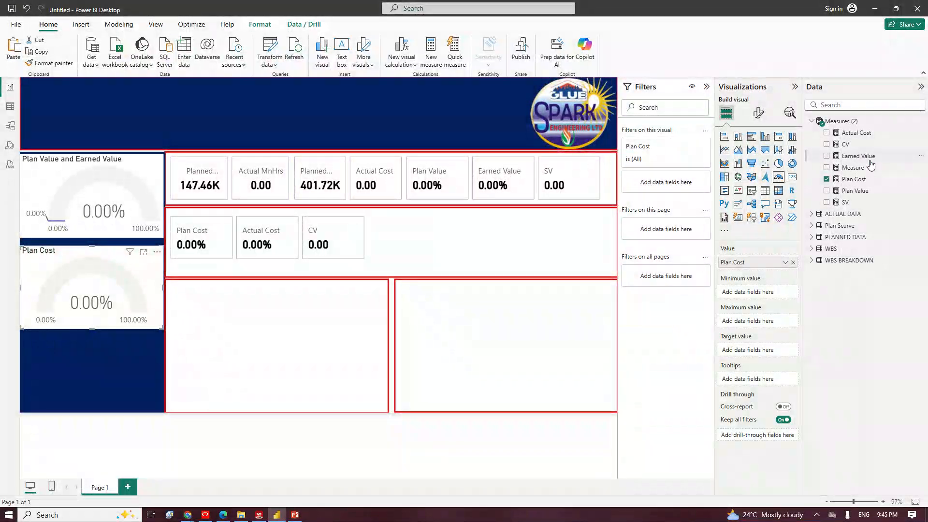
pyautogui.moveTo(846, 136); pyautogui.dragTo(763, 354)
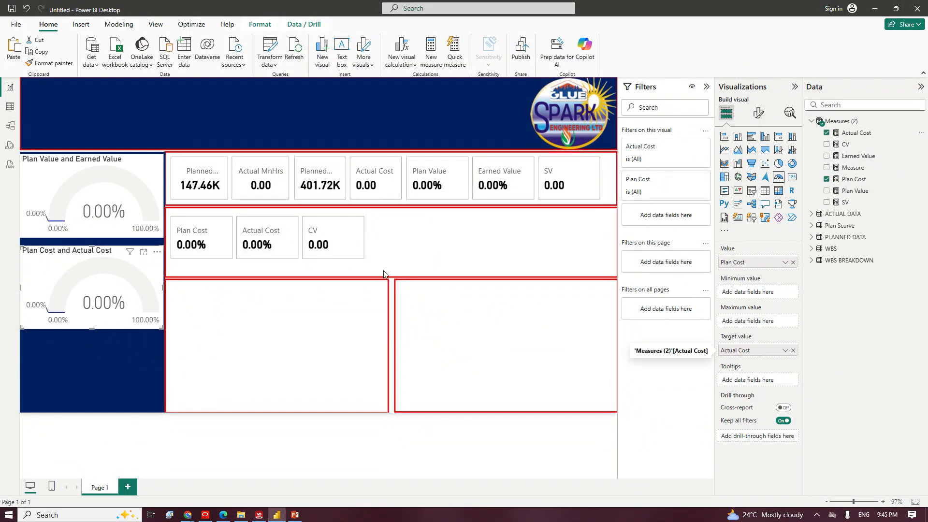
pyautogui.click(335, 387)
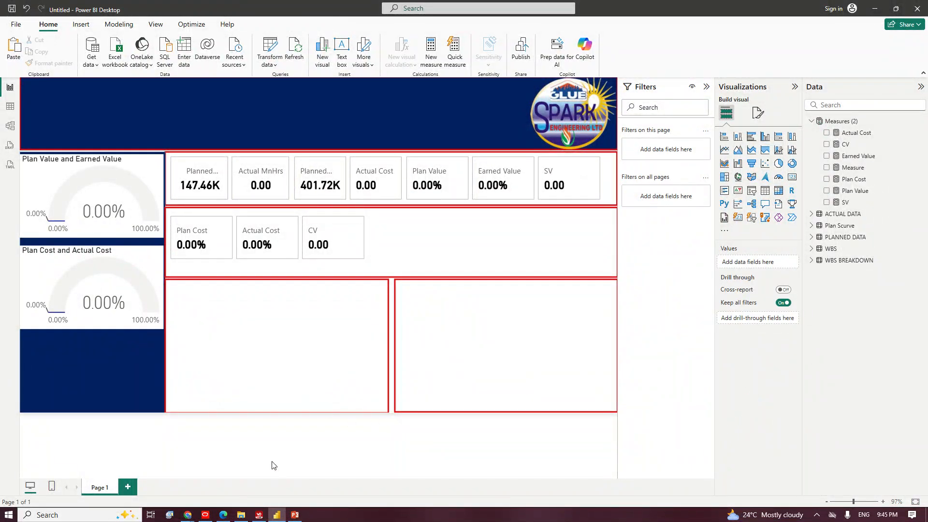
# Switch to Primavera P6 and mark mobilization activity MOB1030 as started on 25-Jan-25.
pyautogui.click(206, 515)
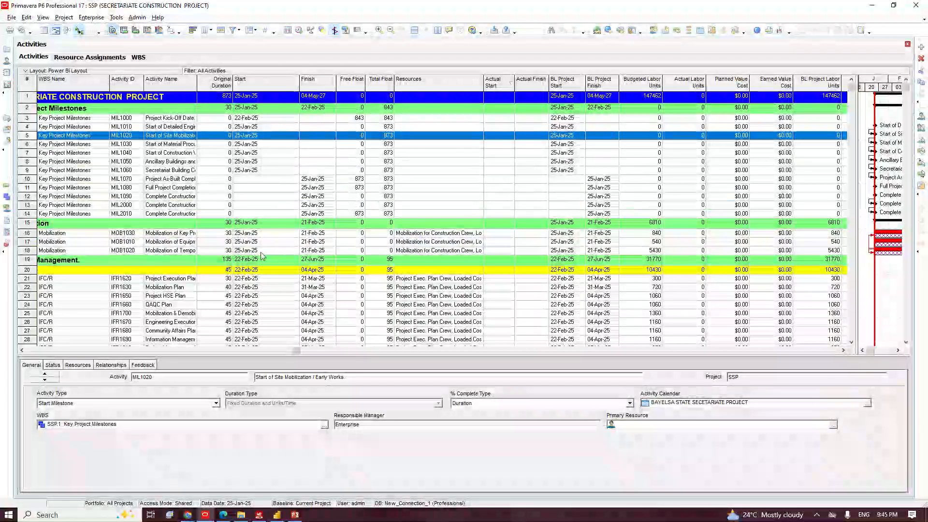
pyautogui.click(244, 235)
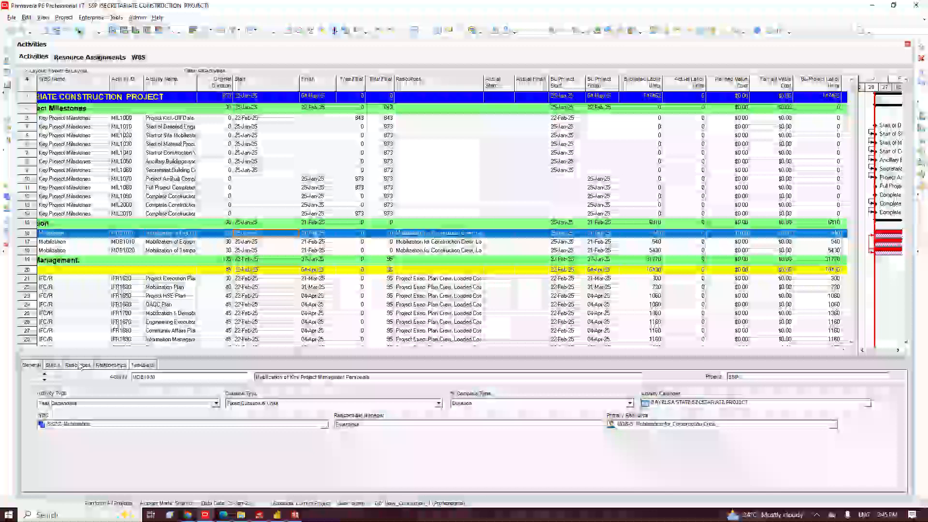
pyautogui.click(54, 365)
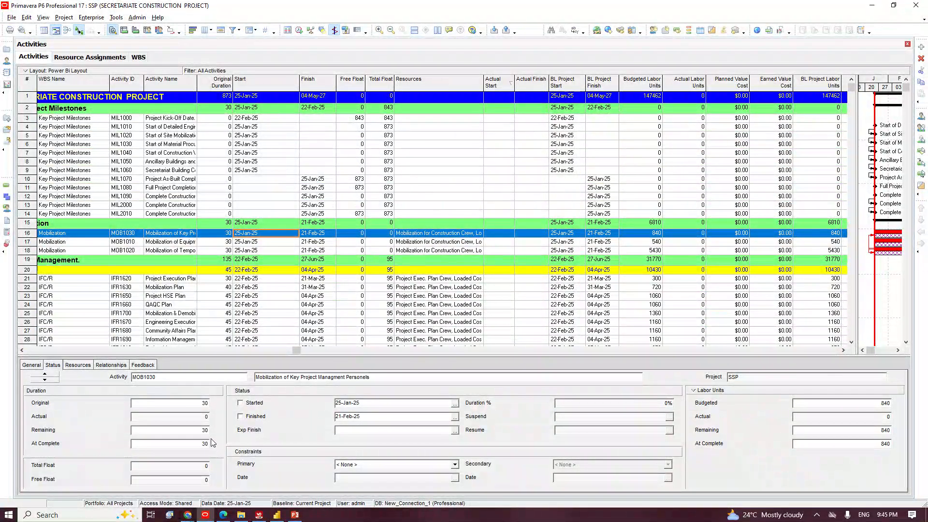
pyautogui.click(240, 404)
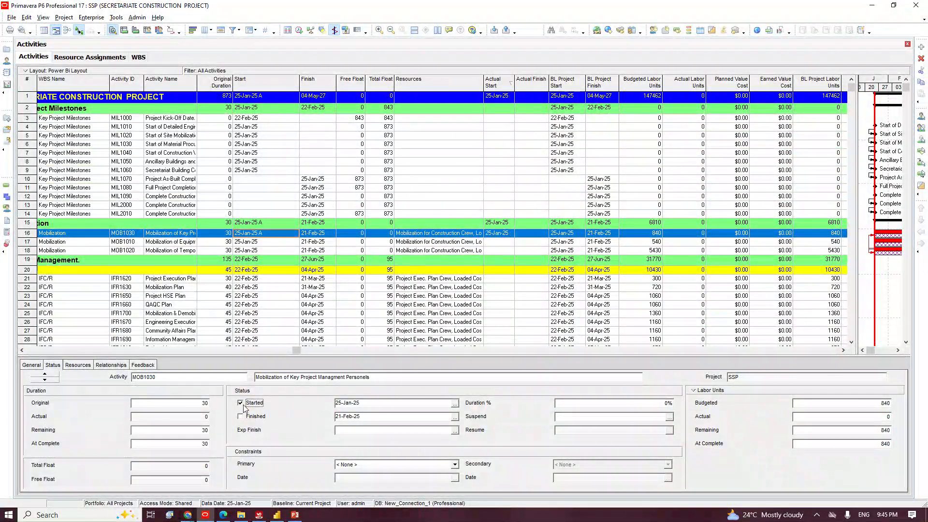
pyautogui.click(497, 277)
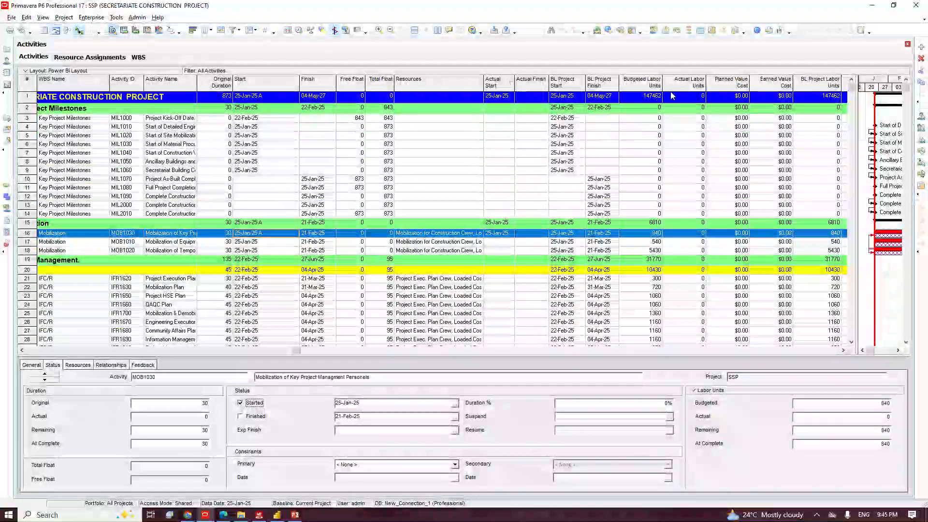
# Switch back to Power BI Desktop, shift the value and cost cards in the first band rightward and widen the Planned MnHrs and Actual MnHrs card.
pyautogui.click(278, 515)
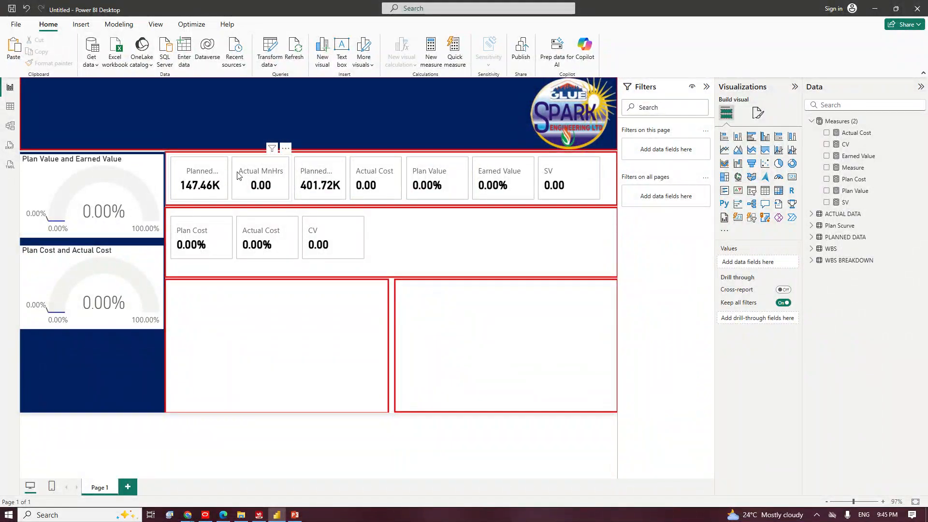
pyautogui.click(497, 175)
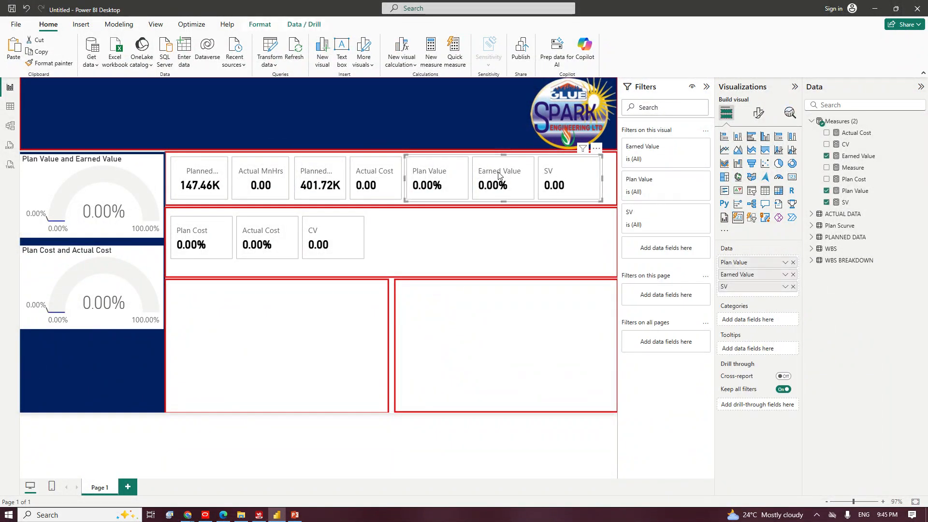
pyautogui.moveTo(498, 174); pyautogui.dragTo(513, 180)
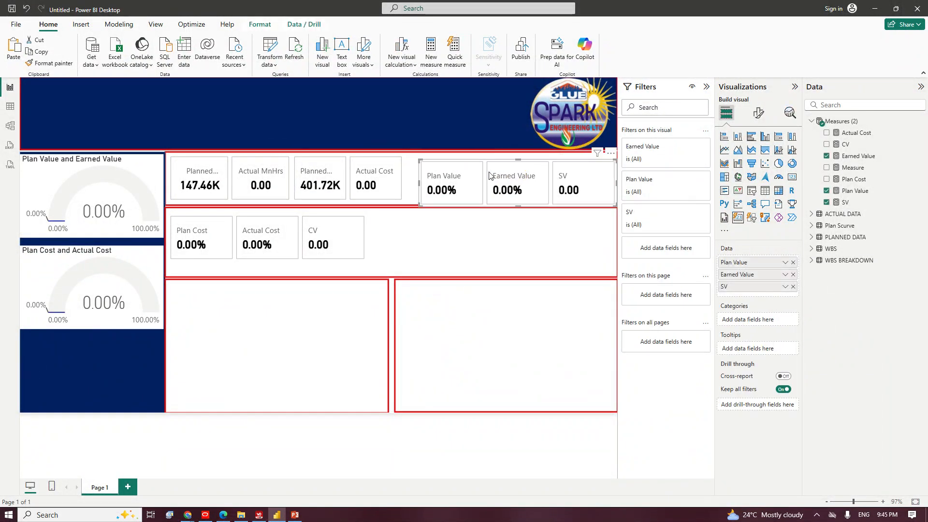
pyautogui.click(385, 181)
pyautogui.moveTo(385, 181); pyautogui.dragTo(392, 185)
pyautogui.click(278, 181)
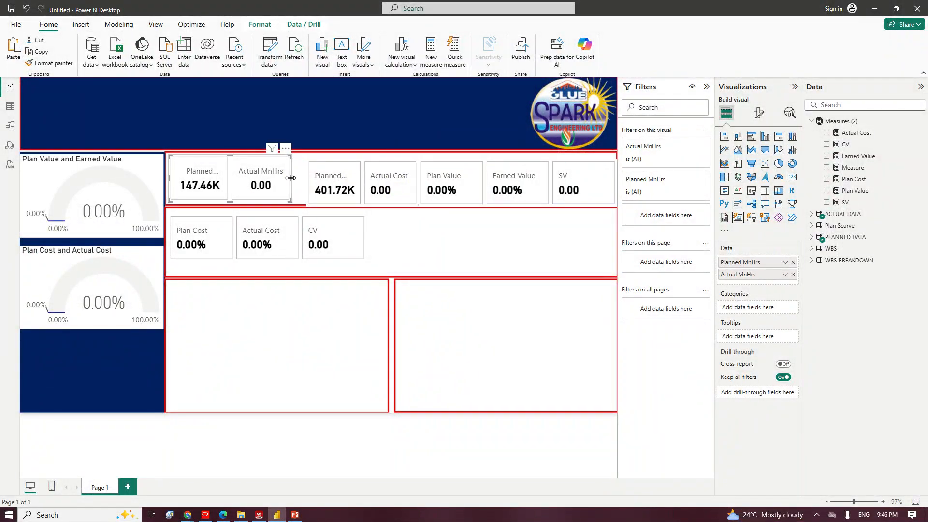
pyautogui.moveTo(292, 180); pyautogui.dragTo(304, 187)
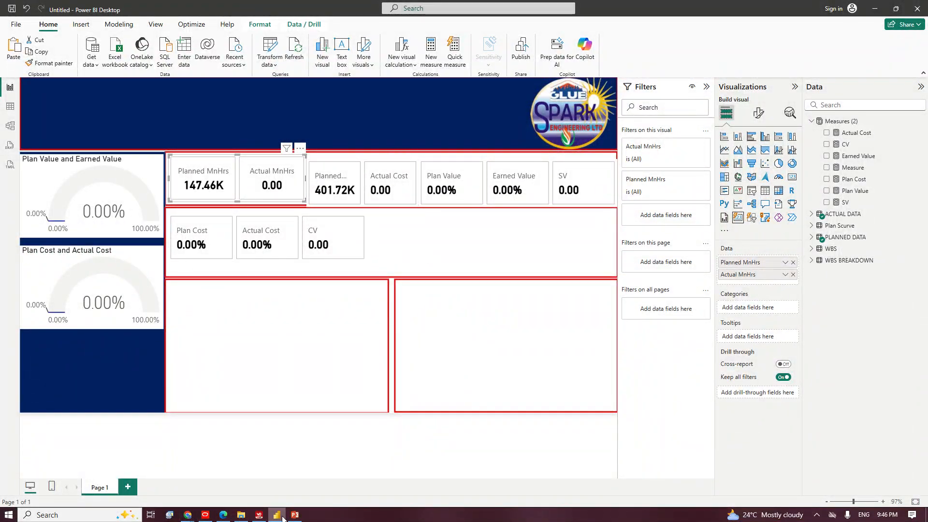
# Switch to Primavera P6 and open the column settings of the activities table.
pyautogui.click(205, 515)
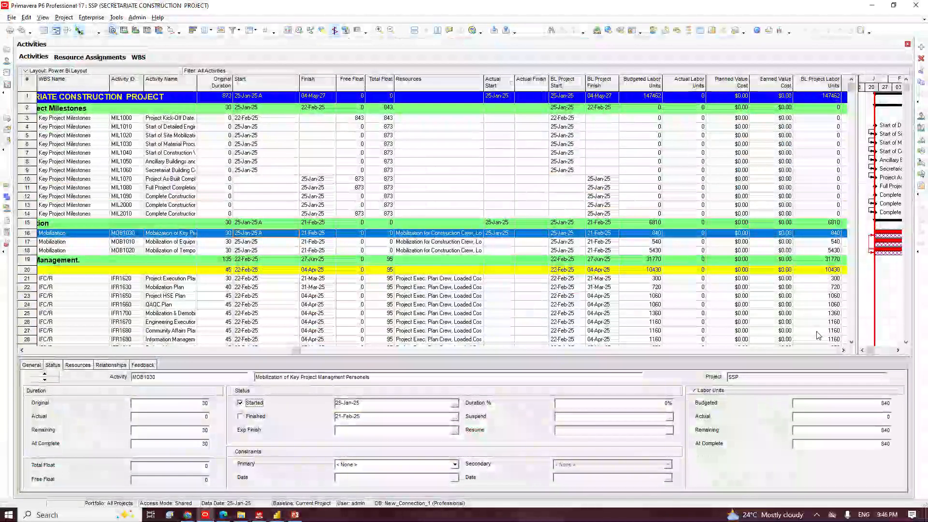
pyautogui.click(841, 351)
pyautogui.click(841, 352)
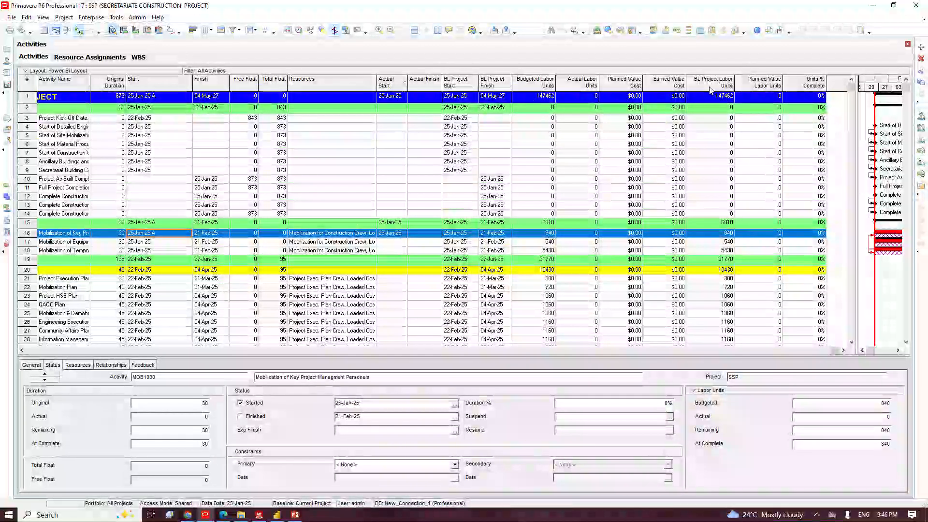
pyautogui.rightClick(747, 95)
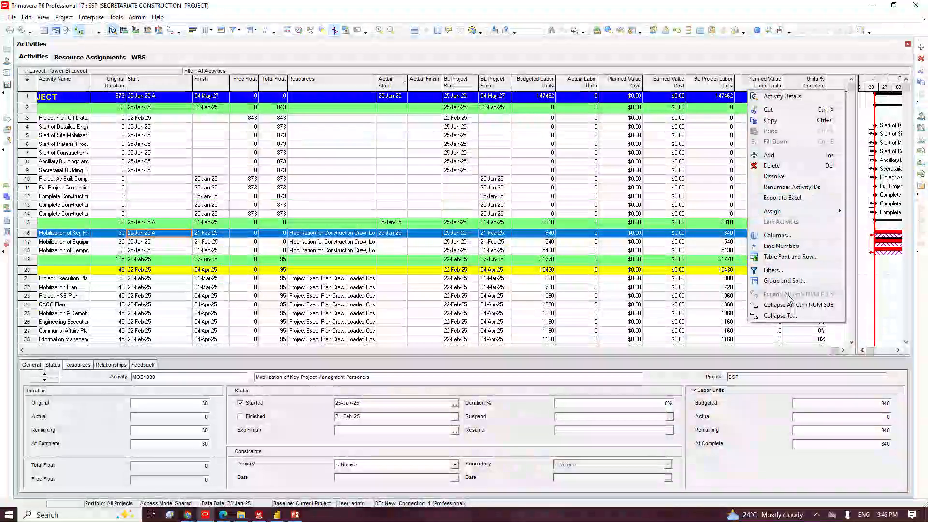
pyautogui.click(785, 236)
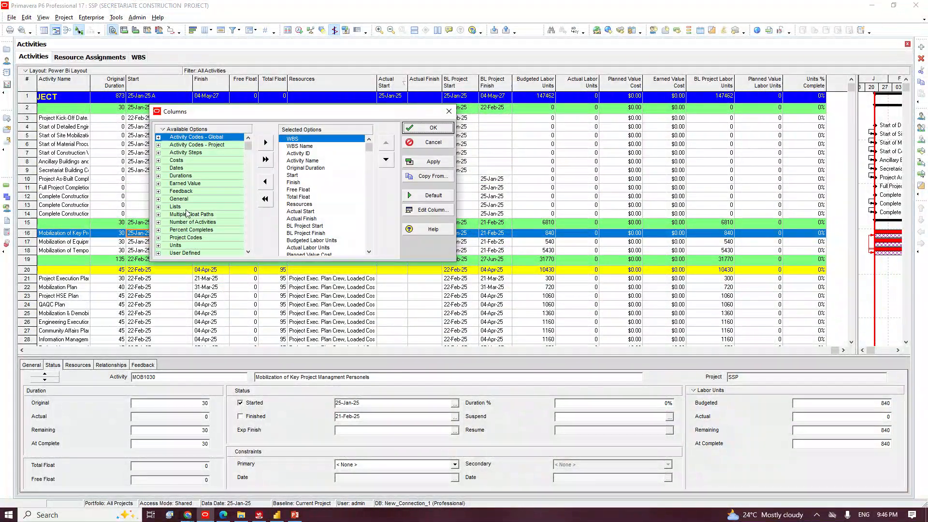
# Add Budgeted Total Cost from the Costs category to the activities table's columns and apply the change.
pyautogui.click(160, 162)
pyautogui.scroll(-6, 212, 211)
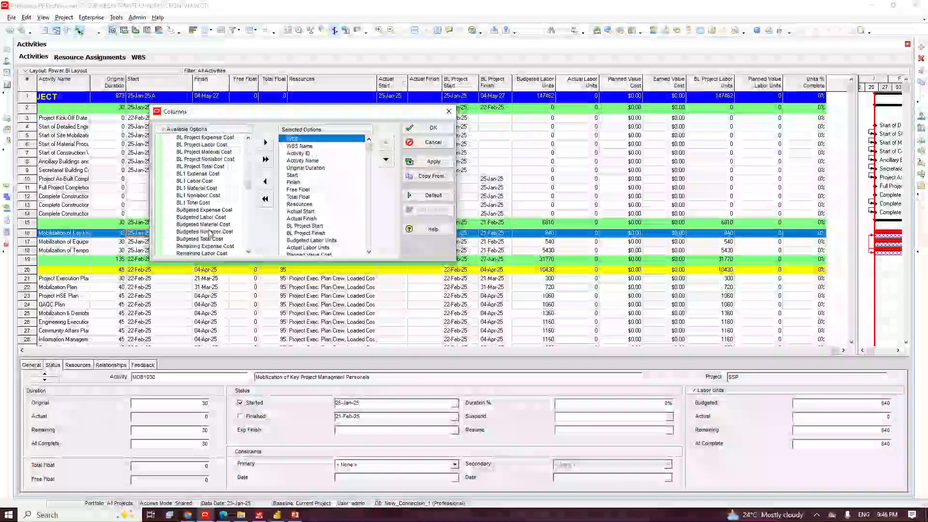
pyautogui.click(216, 210)
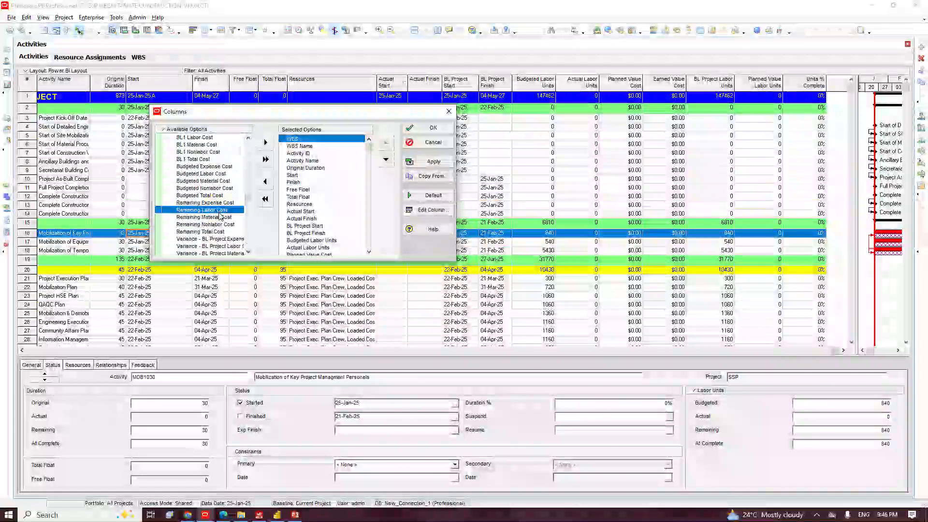
pyautogui.click(211, 233)
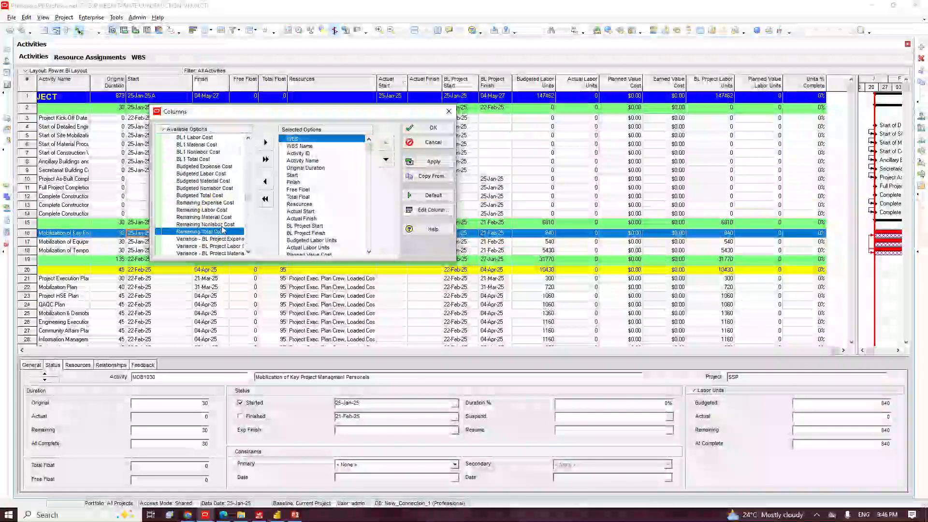
pyautogui.scroll(-3, 217, 235)
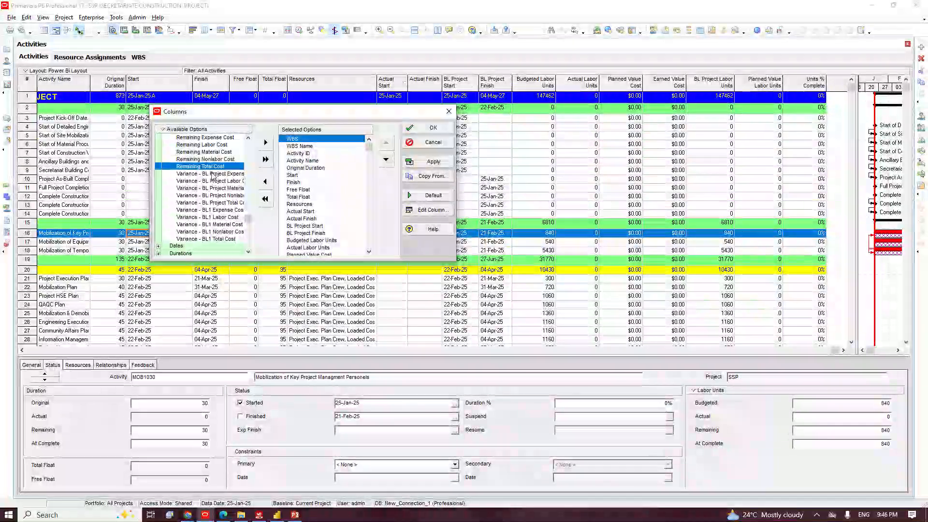
pyautogui.scroll(2, 216, 173)
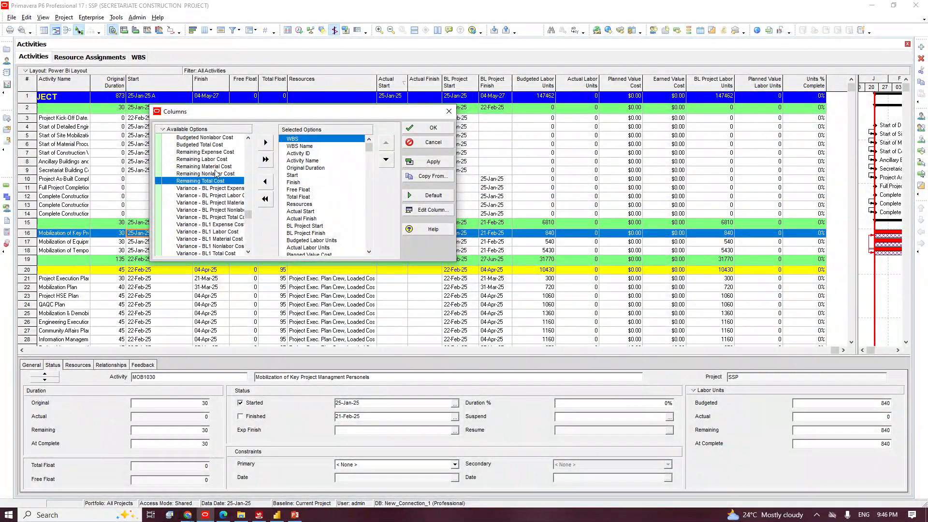
pyautogui.click(211, 166)
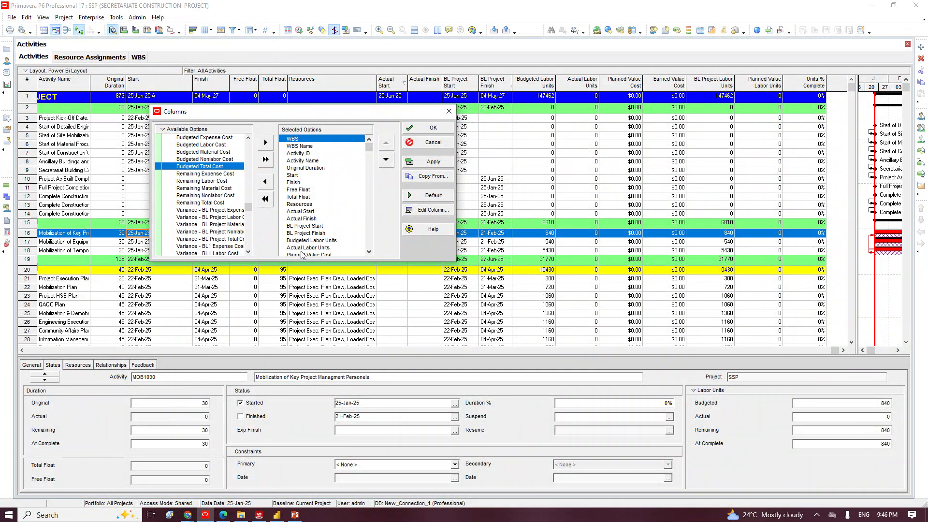
pyautogui.scroll(-2, 316, 218)
pyautogui.scroll(2, 316, 218)
pyautogui.click(316, 218)
pyautogui.scroll(-2, 316, 218)
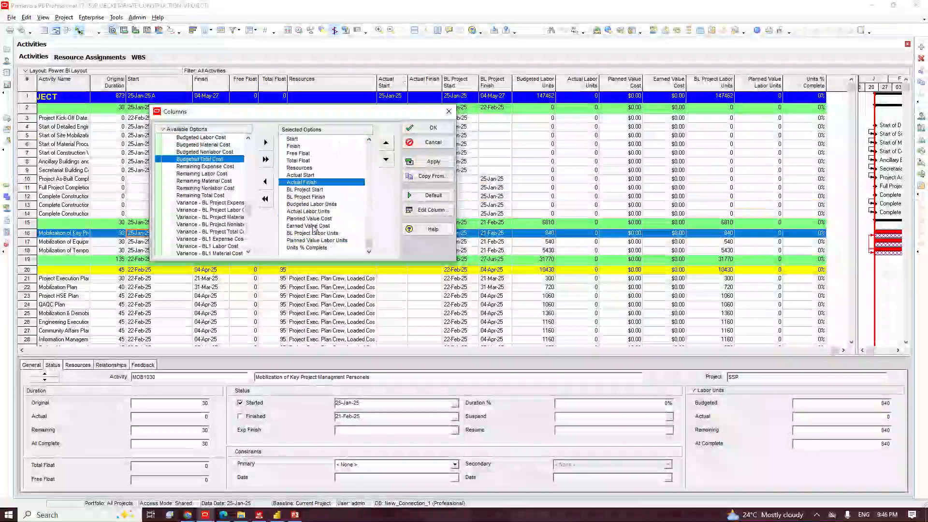
pyautogui.click(265, 142)
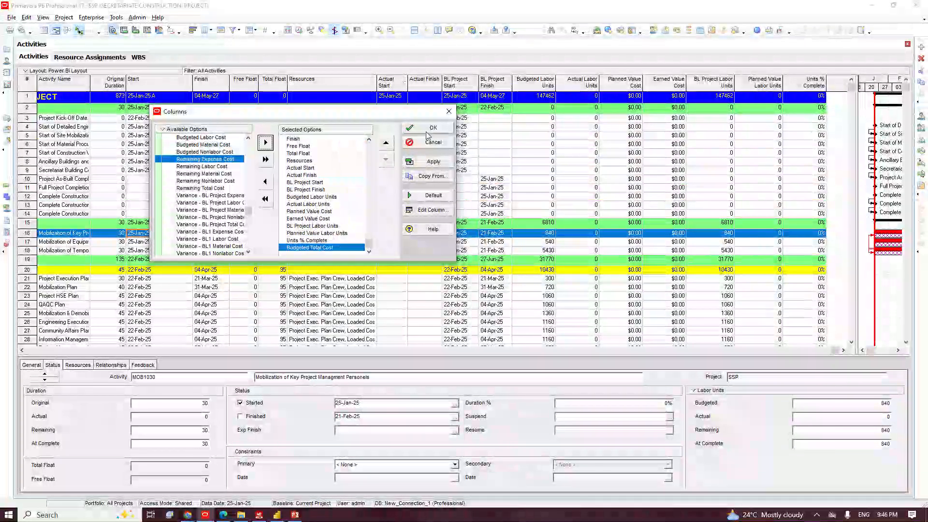
pyautogui.click(432, 163)
pyautogui.click(433, 128)
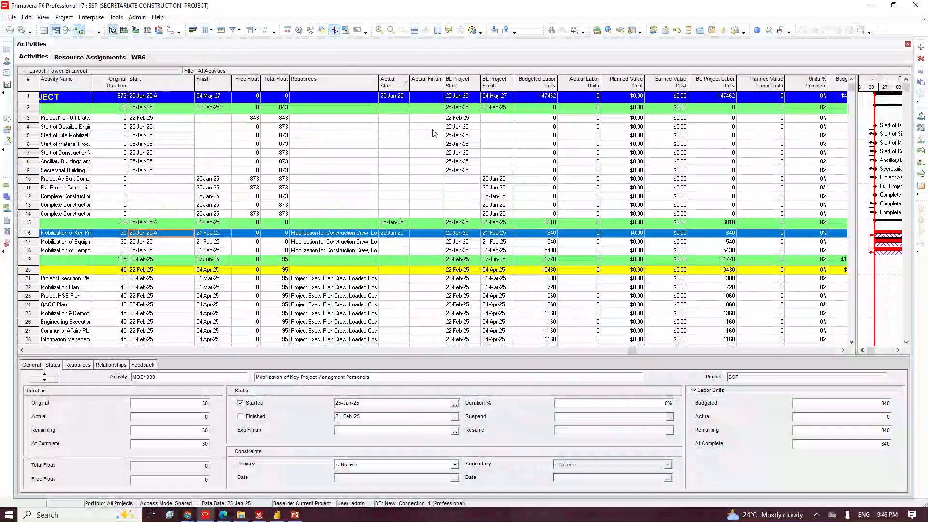
# Check the project's Budgeted Total Cost in the activities table and return to Power BI Desktop.
pyautogui.click(843, 350)
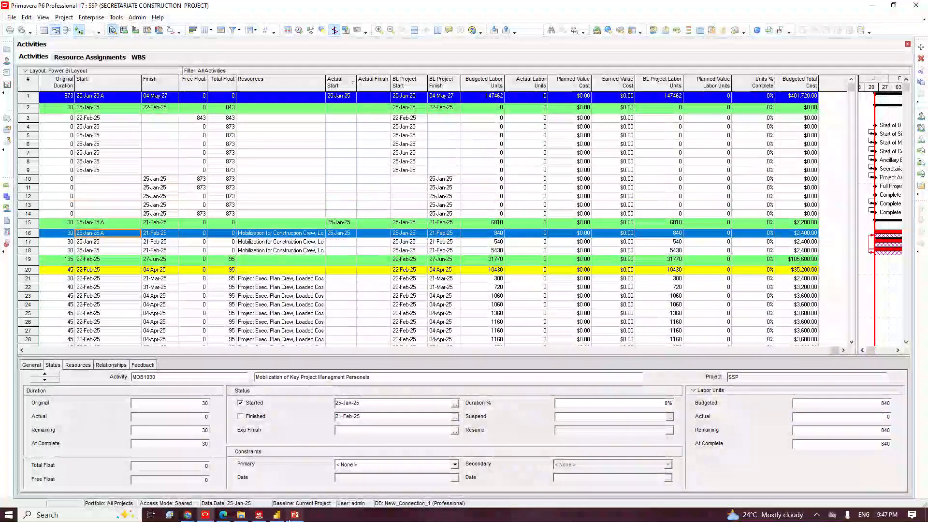
pyautogui.click(275, 515)
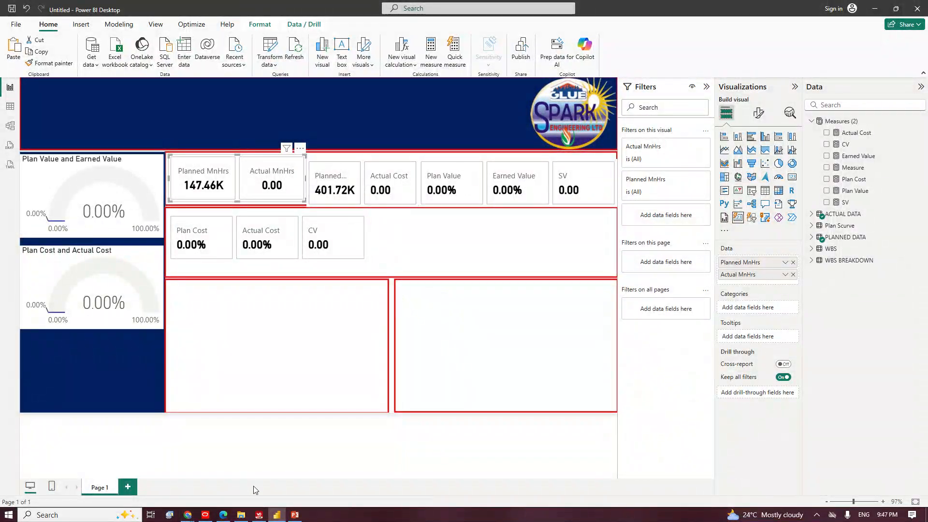
# Switch to Primavera P6 and mark activities MOB1030 and MOB1010 as started and finished.
pyautogui.click(207, 515)
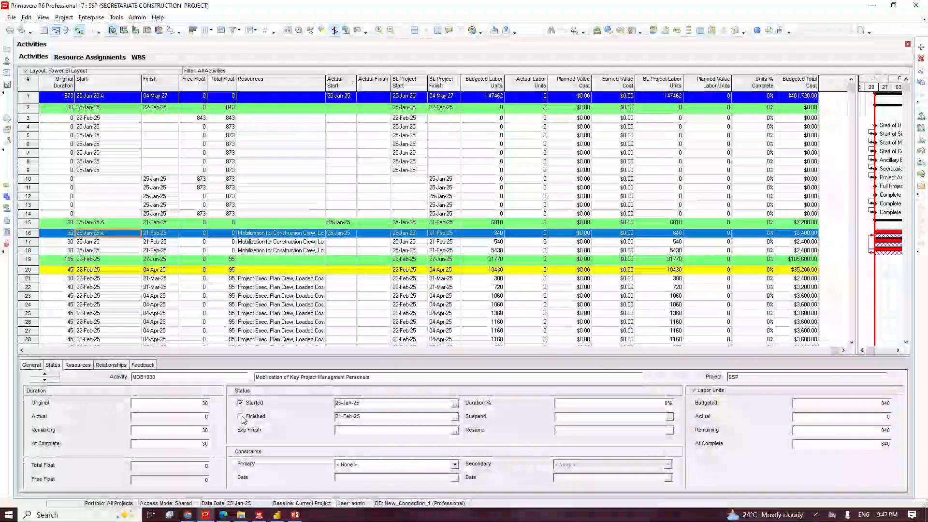
pyautogui.click(224, 243)
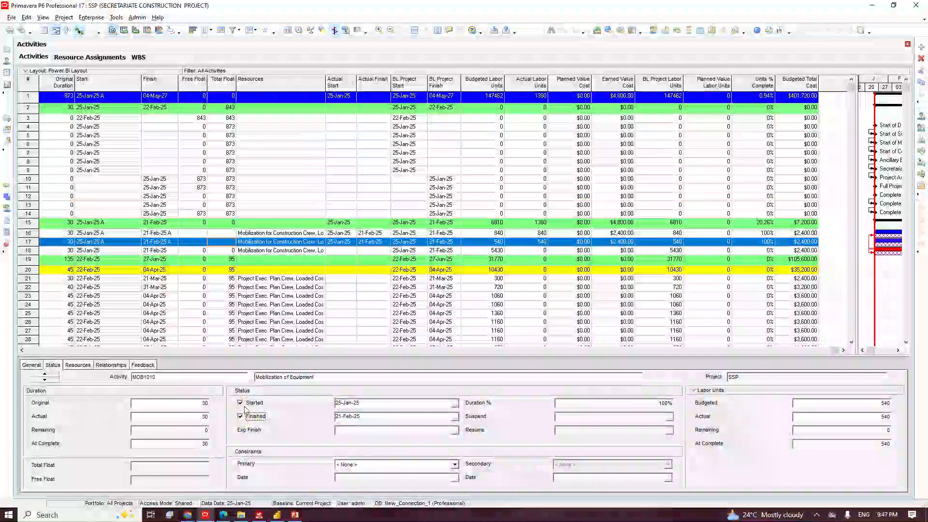
# Mark activity MOB1020 as started and set its Duration % to 20%.
pyautogui.click(230, 251)
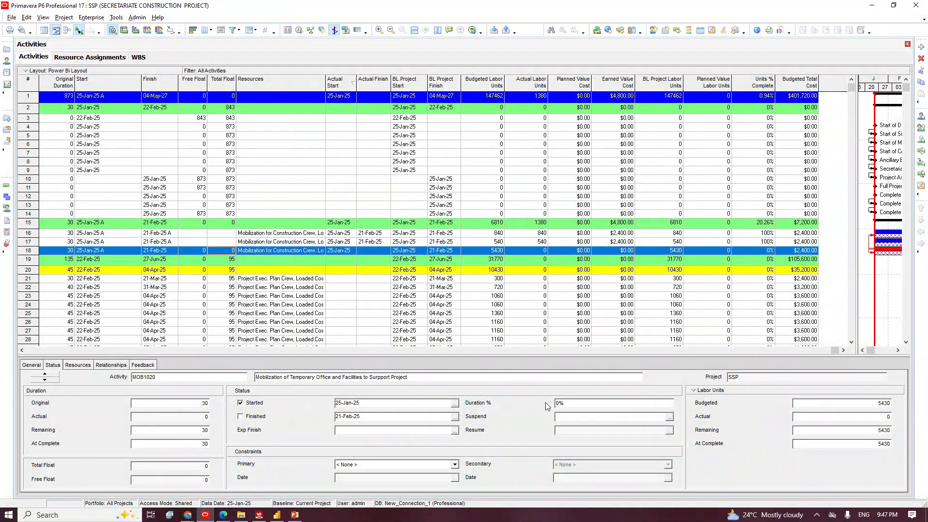
pyautogui.click(565, 405)
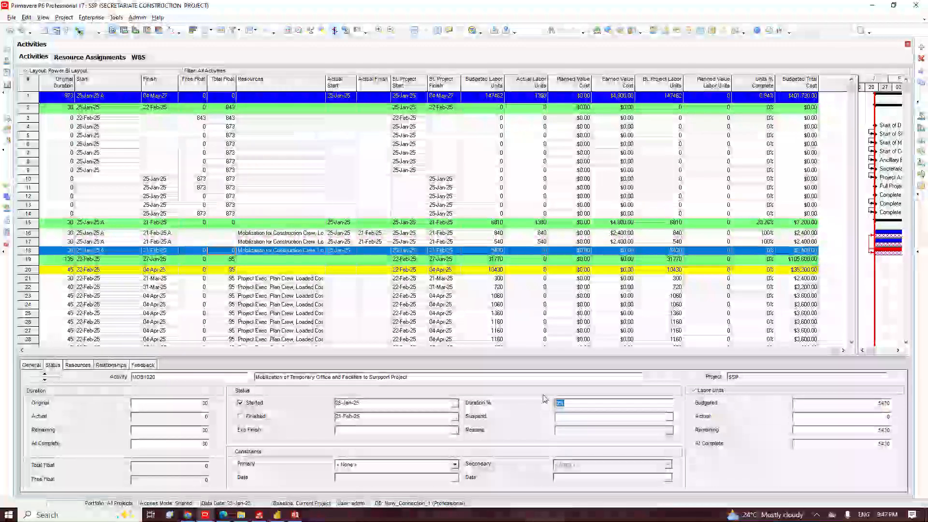
pyautogui.write('20')
pyautogui.press('Return')
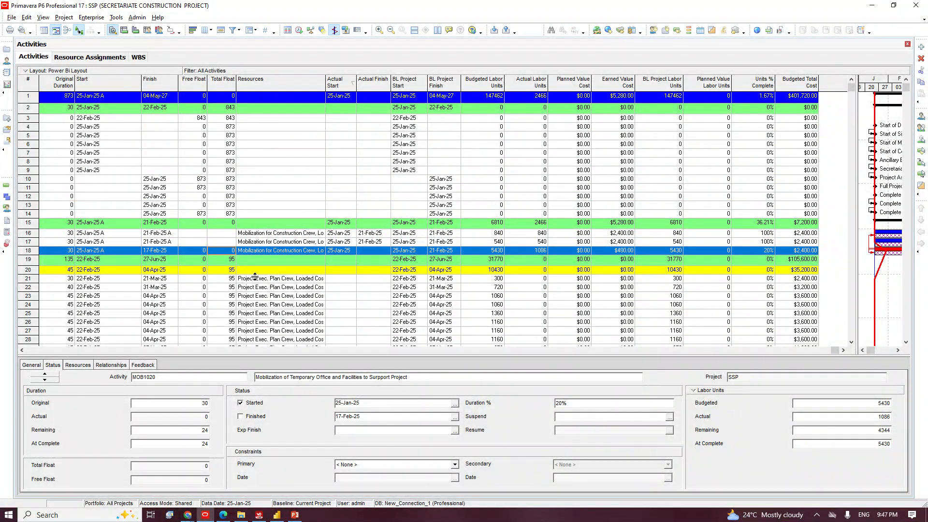
pyautogui.click(233, 279)
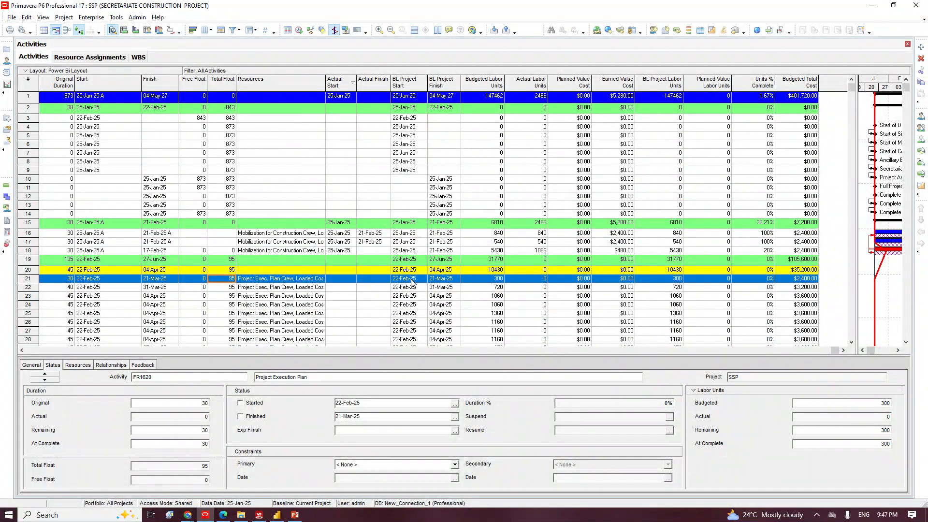
pyautogui.scroll(-5, 419, 281)
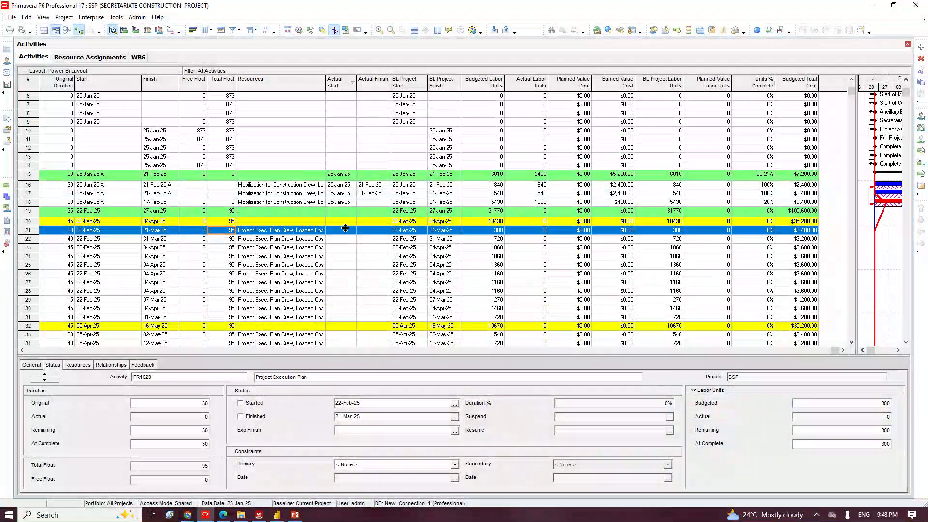
pyautogui.scroll(1, 349, 228)
pyautogui.scroll(2, 349, 228)
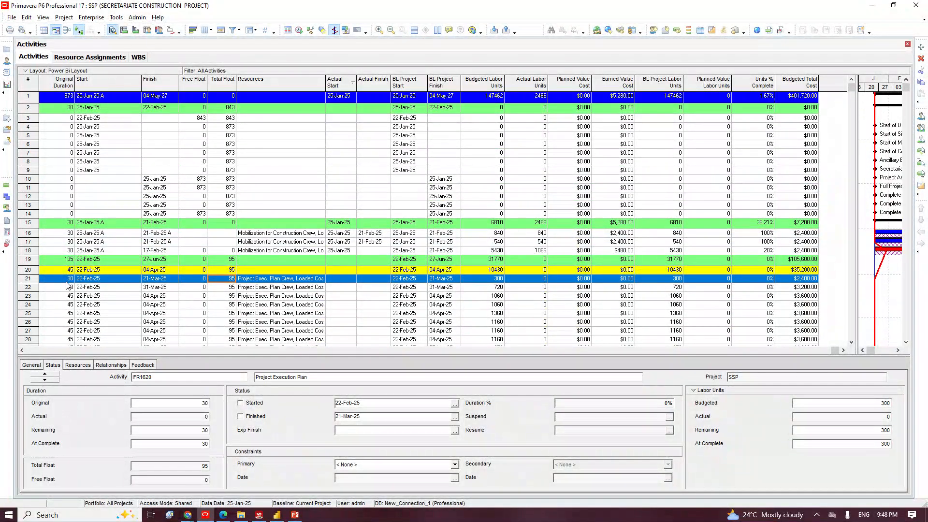
pyautogui.scroll(-1, 67, 285)
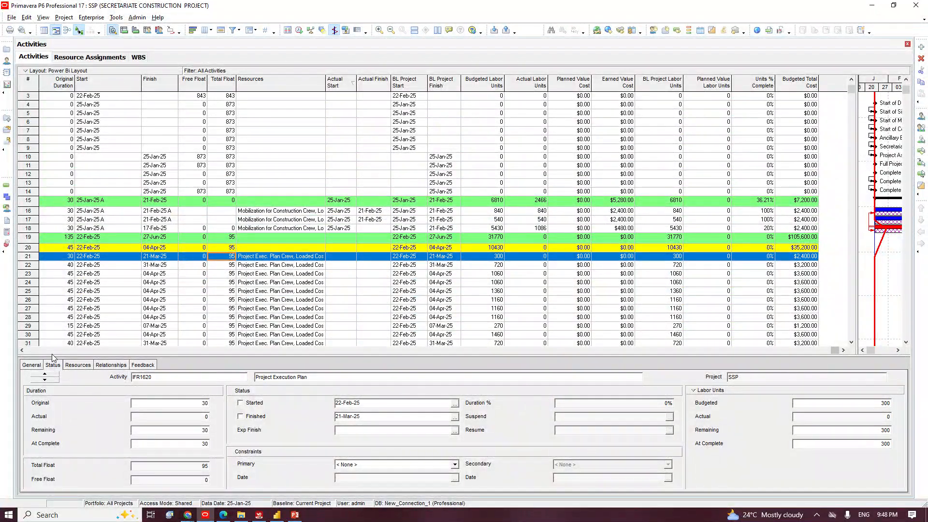
pyautogui.click(52, 353)
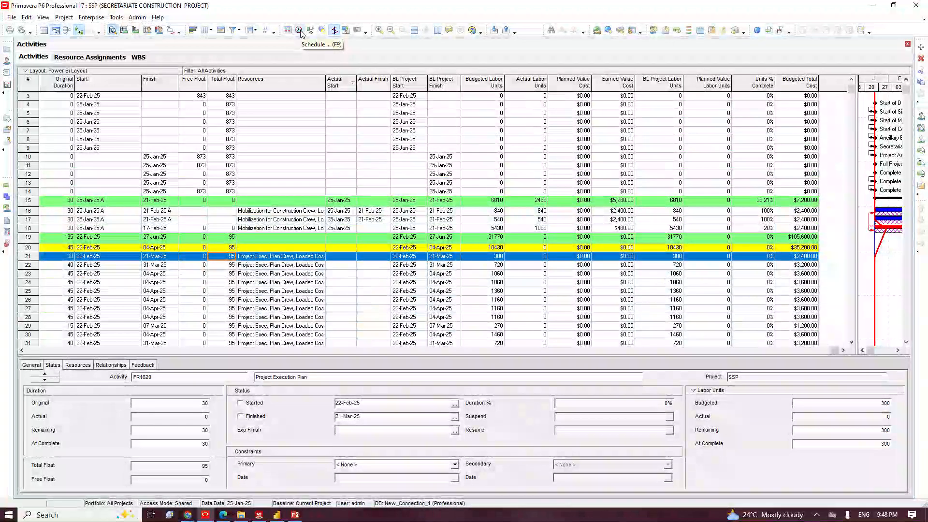
# Reschedule the project with the current data date set to 10-Feb-25 and dismiss the low-battery notice.
pyautogui.click(299, 30)
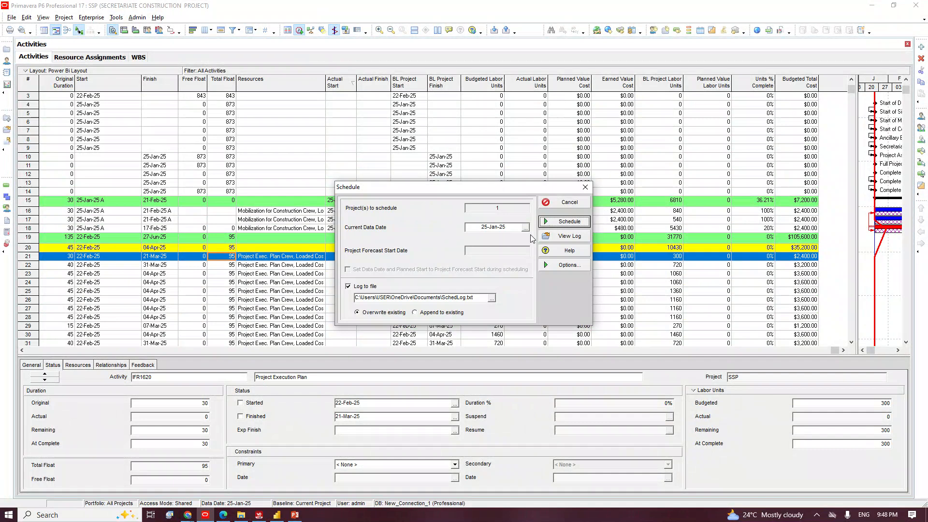
pyautogui.click(526, 227)
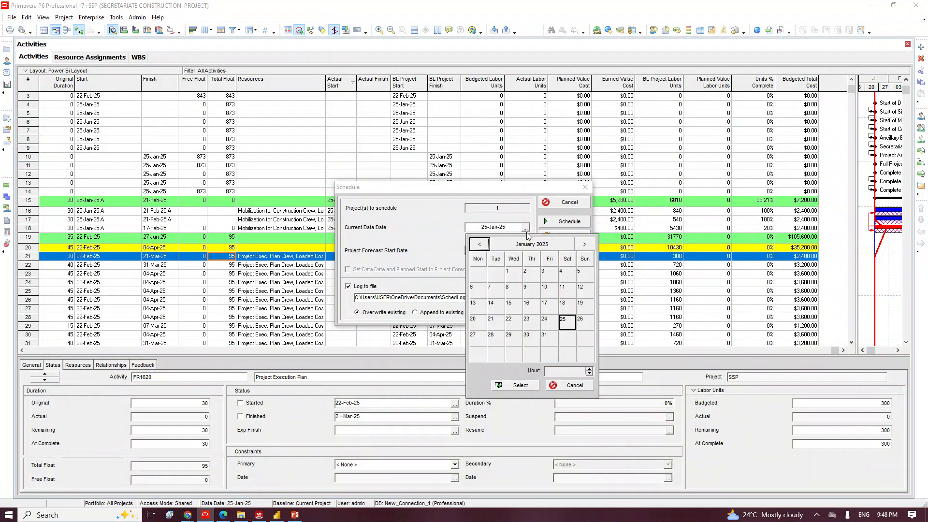
pyautogui.click(585, 245)
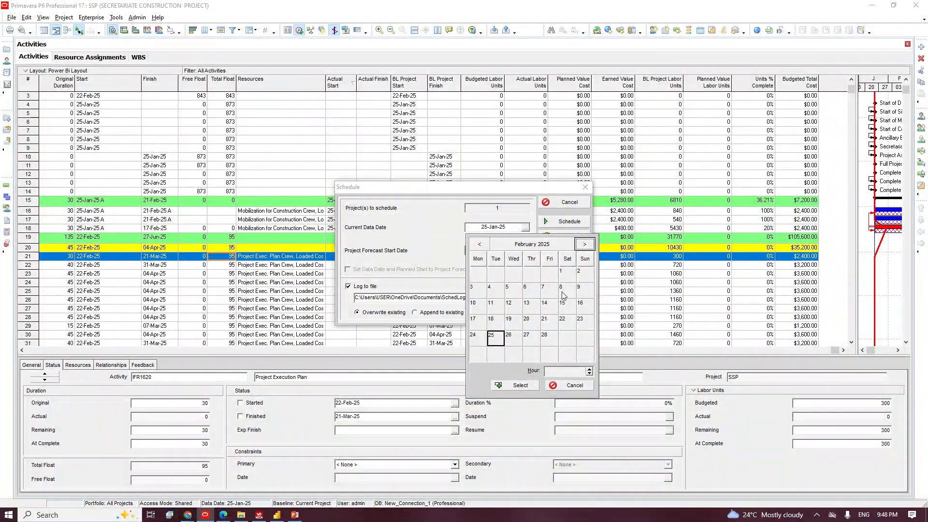
pyautogui.click(474, 304)
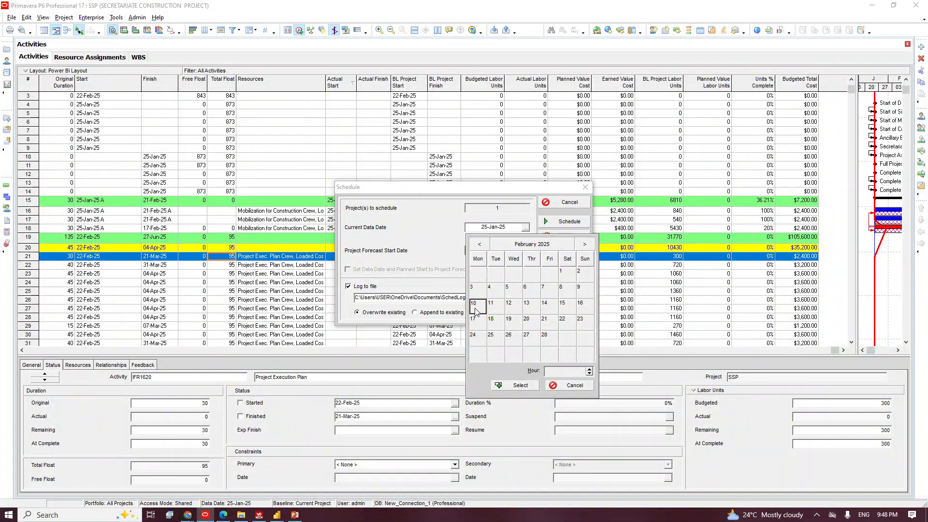
pyautogui.click(519, 385)
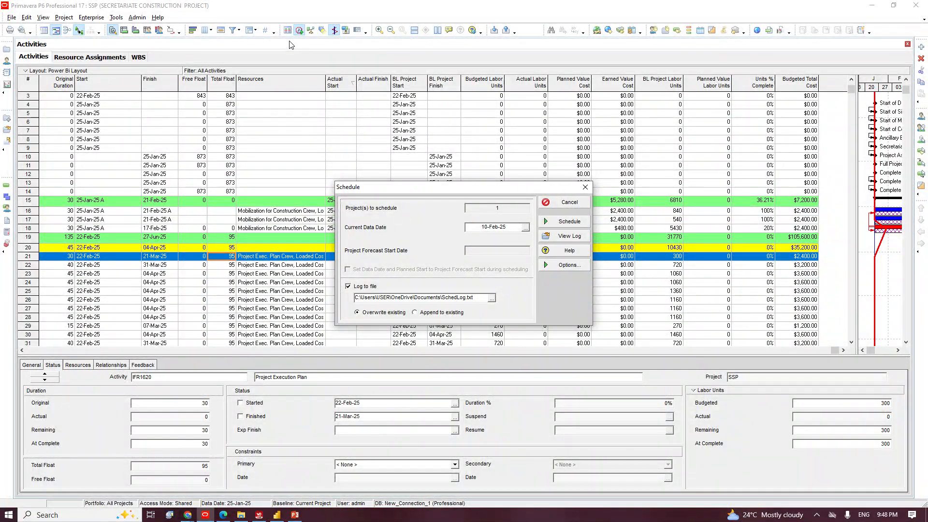
pyautogui.click(560, 223)
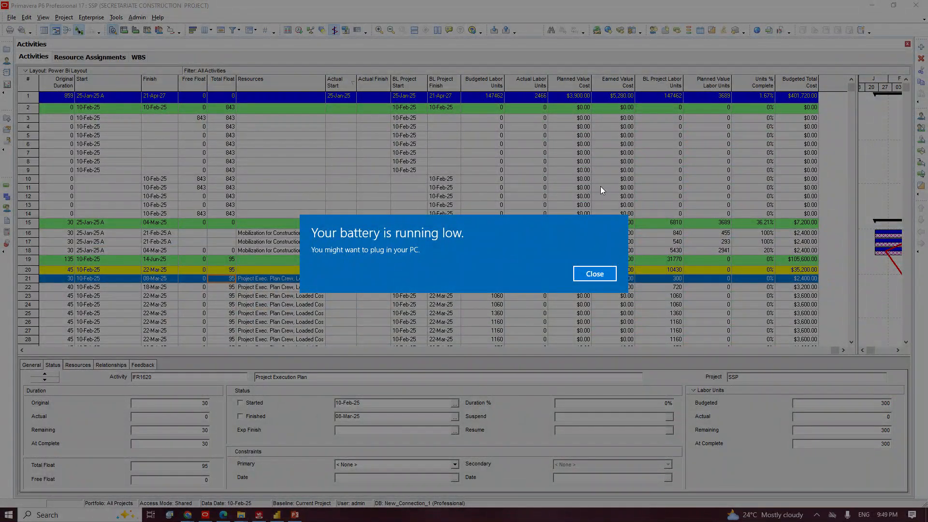
pyautogui.click(595, 273)
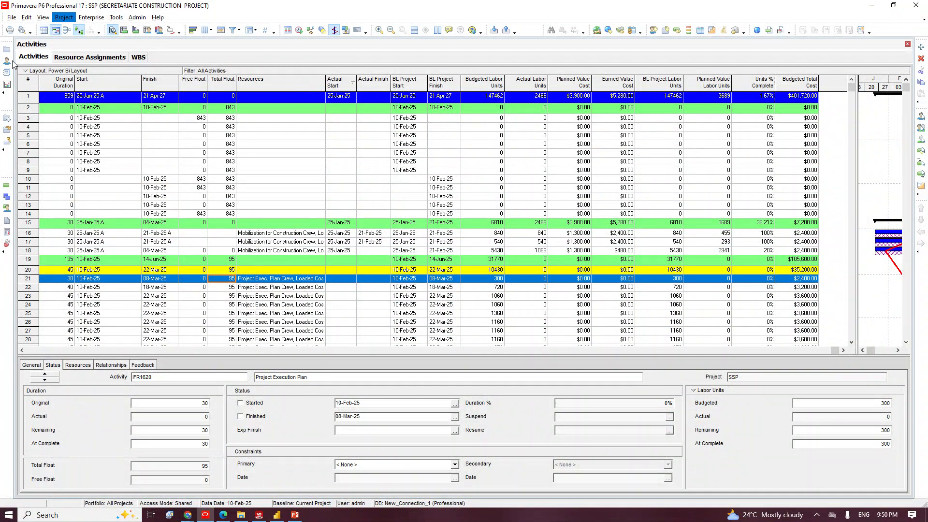
# Start a Spreadsheet (XLSX) export of the Activities data for project SSP.
pyautogui.click(12, 18)
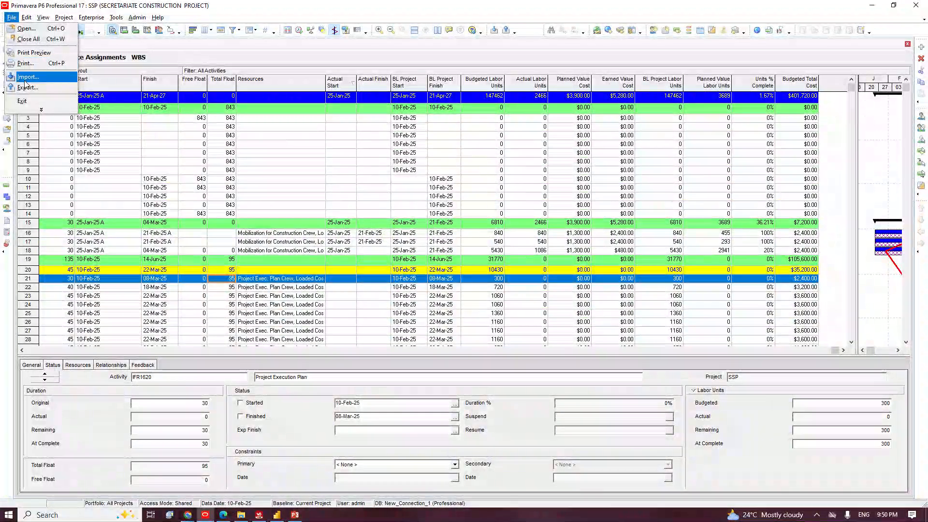
pyautogui.click(26, 88)
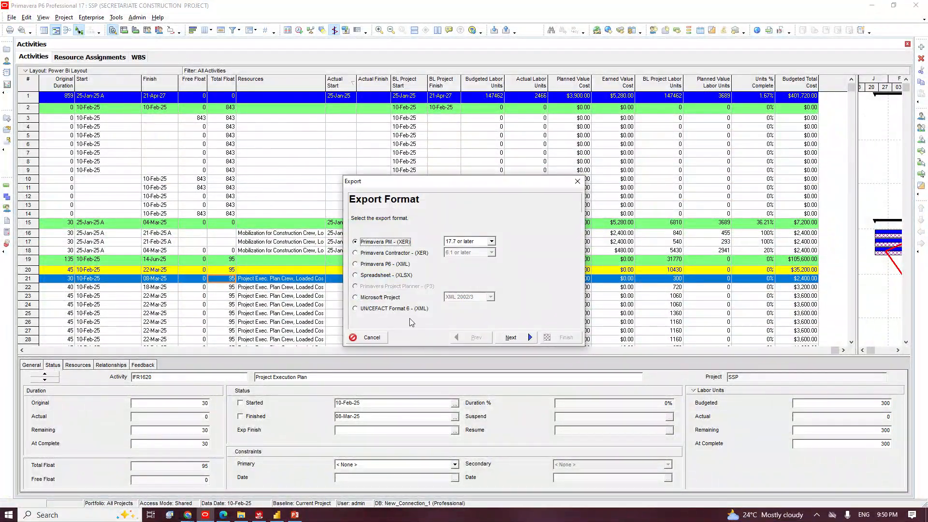
pyautogui.click(371, 275)
pyautogui.click(515, 341)
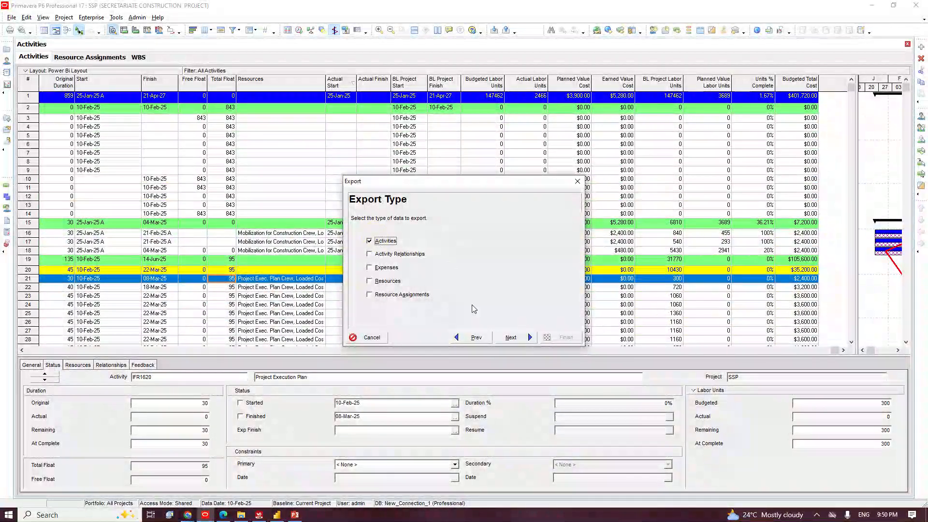
pyautogui.click(513, 340)
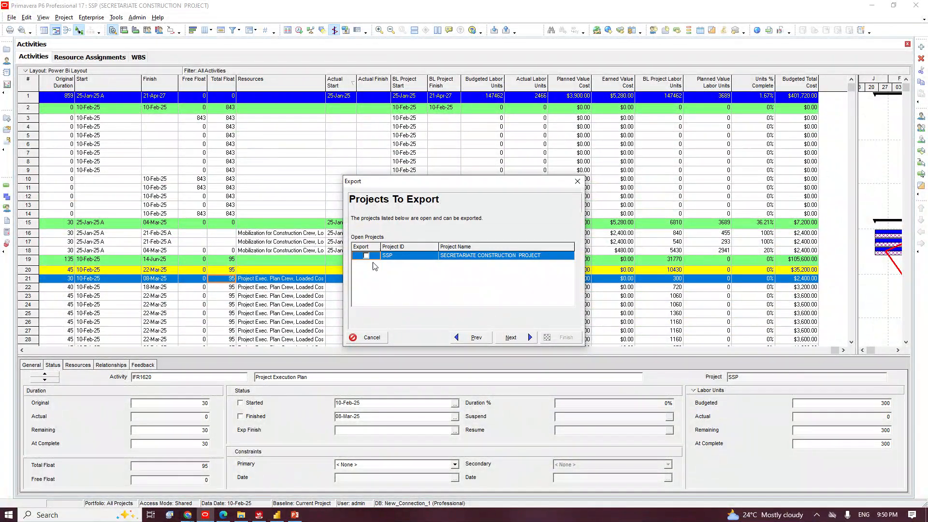
pyautogui.click(508, 338)
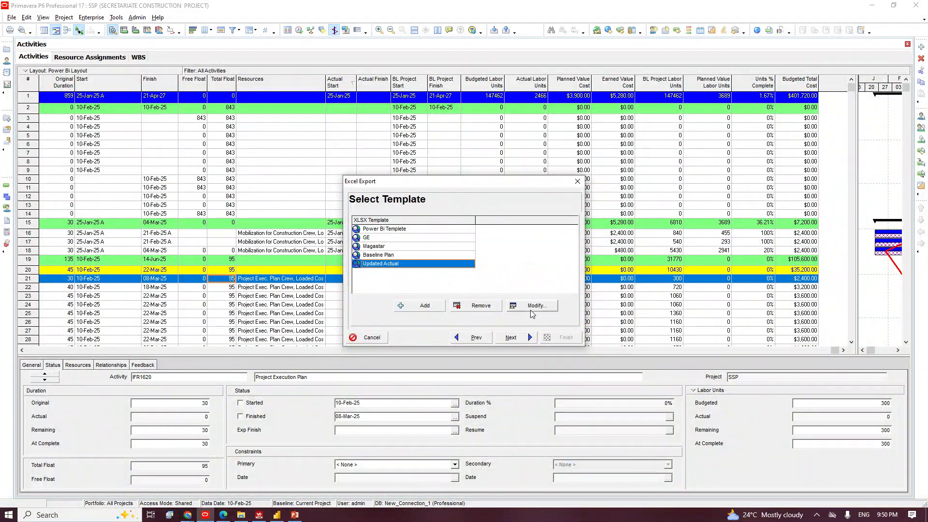
# Export with the Updated Actual template to SSP-Activities.xlsx in the desktop's New folder and close the export wizard.
pyautogui.click(518, 338)
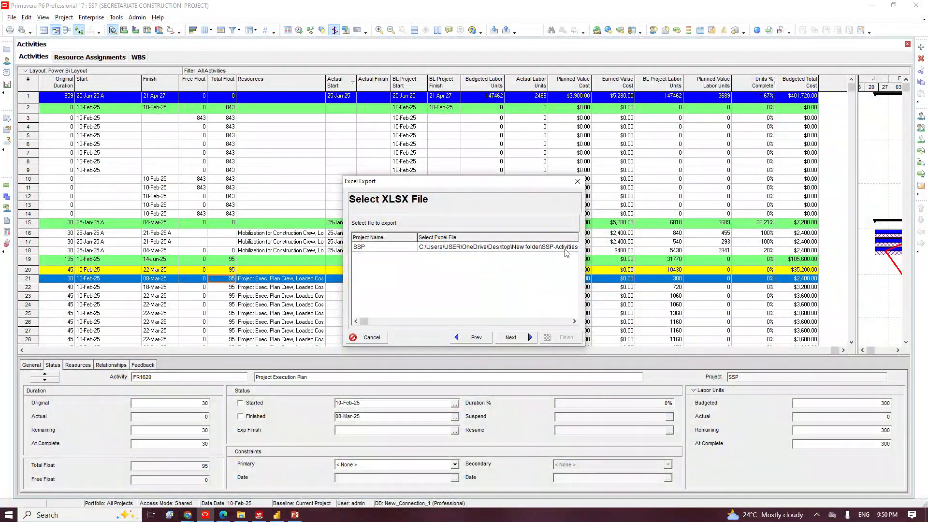
pyautogui.click(512, 337)
pyautogui.click(567, 338)
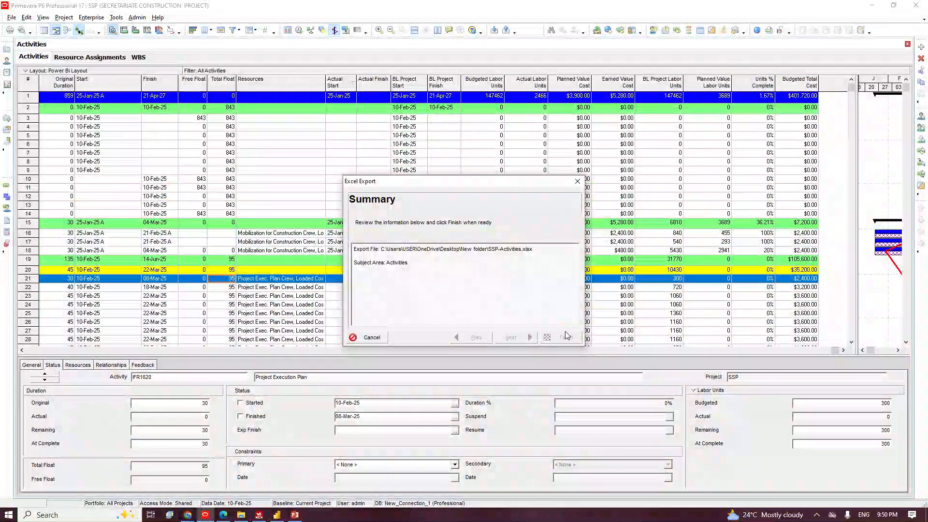
pyautogui.click(577, 181)
# Minimize Primavera P6 and open the exported SSP-Activities workbook from New folder in Excel.
pyautogui.click(873, 8)
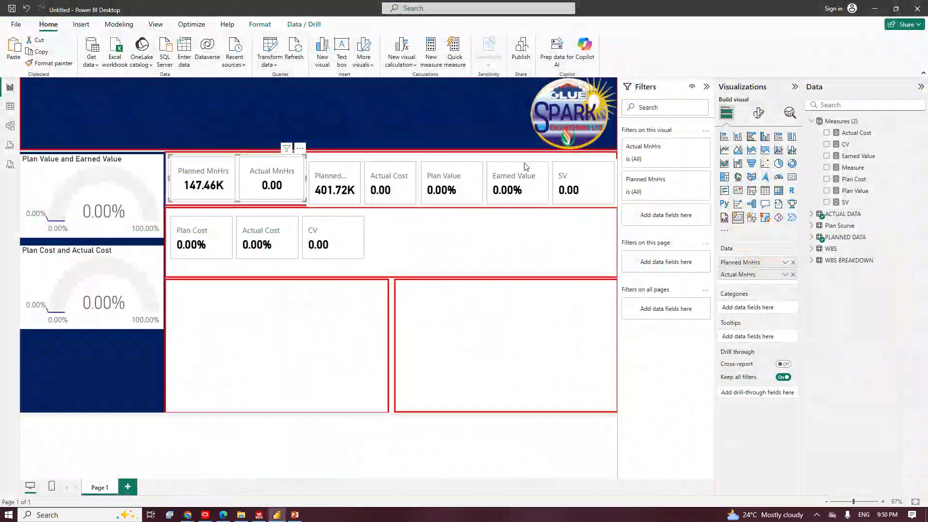
pyautogui.click(238, 516)
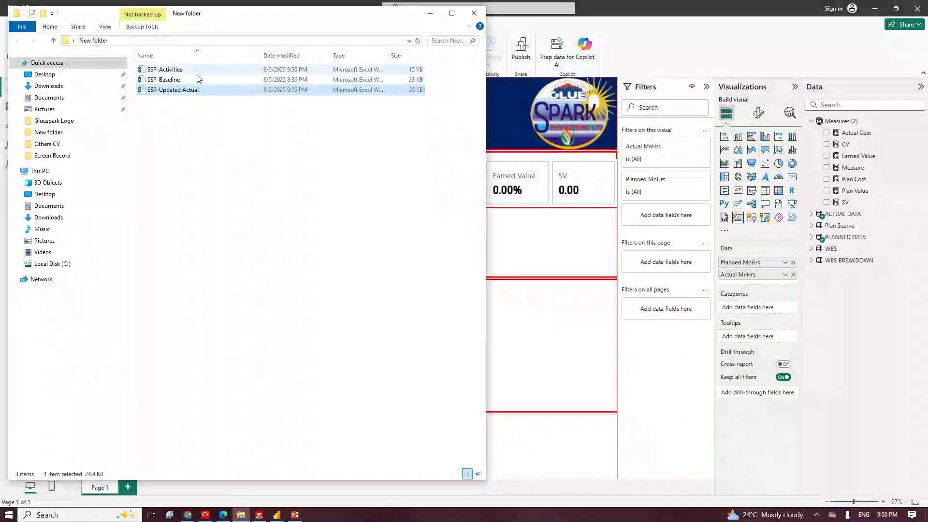
pyautogui.doubleClick(167, 70)
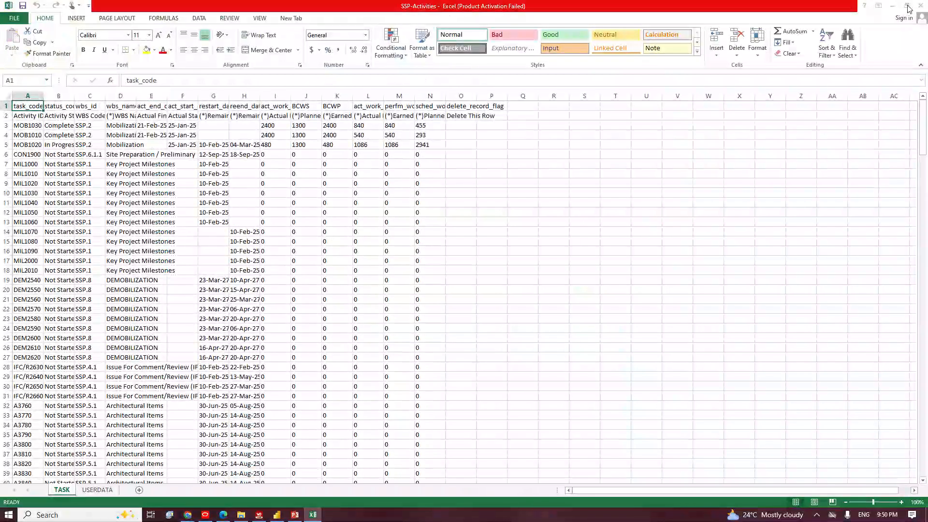
pyautogui.click(576, 154)
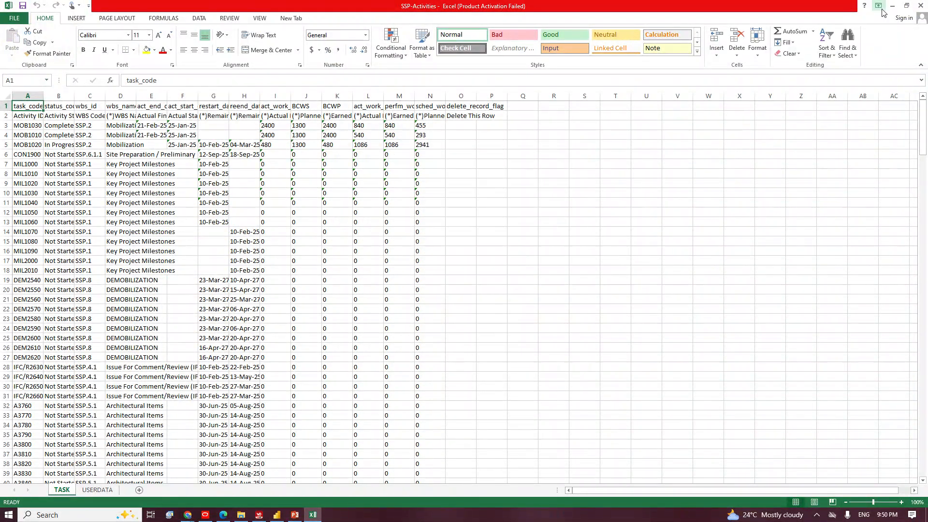
# Reduce the SSP-Activities workbook to a smaller window and open SSP-Updated Actual beside it.
pyautogui.click(907, 7)
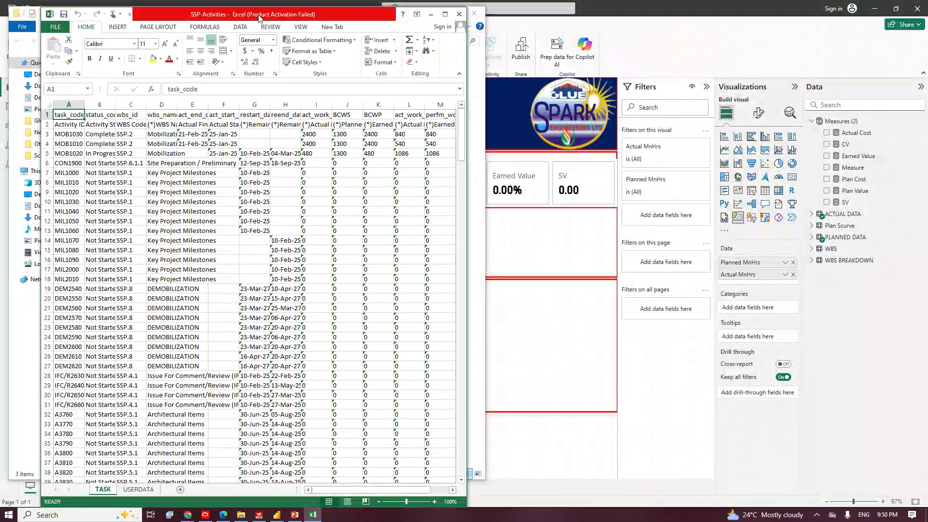
pyautogui.moveTo(220, 9); pyautogui.dragTo(684, 34)
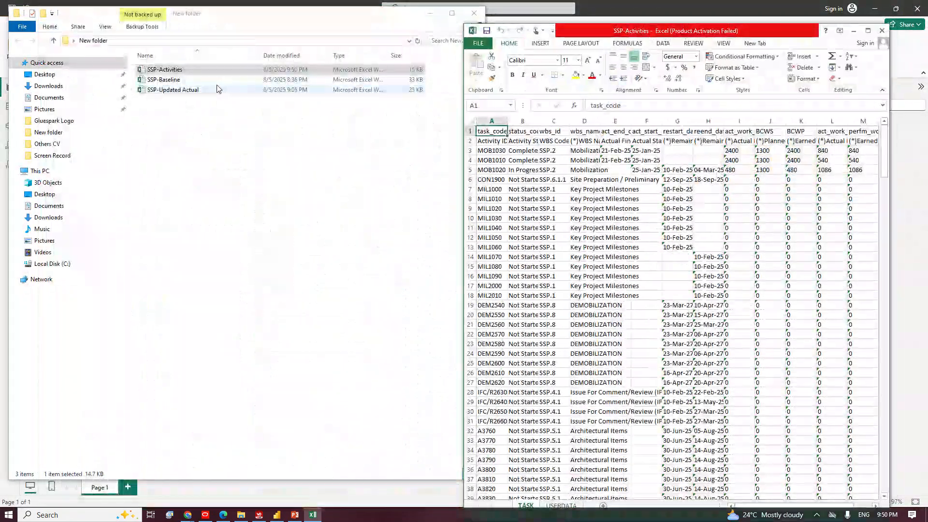
pyautogui.doubleClick(182, 89)
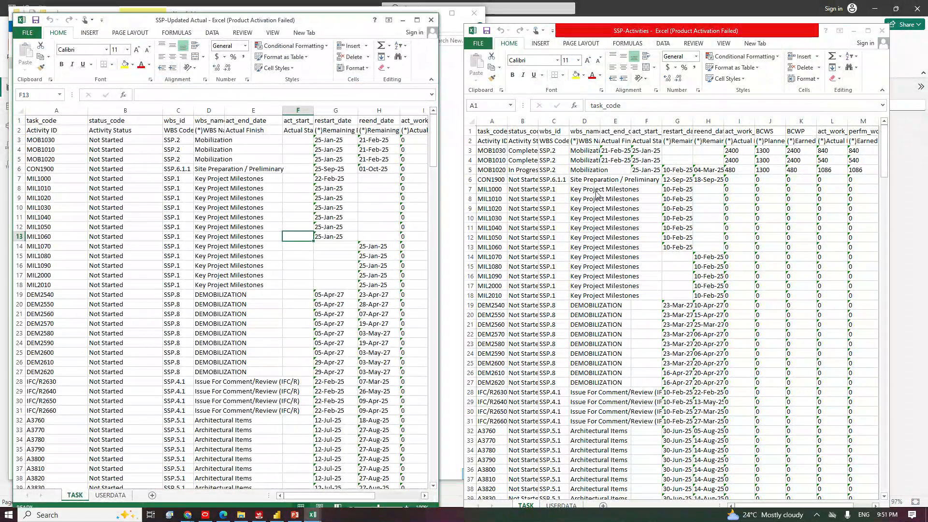
# Copy all the data on the TASK sheet of SSP-Activities, including both header rows.
pyautogui.scroll(-2, 559, 225)
pyautogui.scroll(2, 559, 225)
pyautogui.click(556, 166)
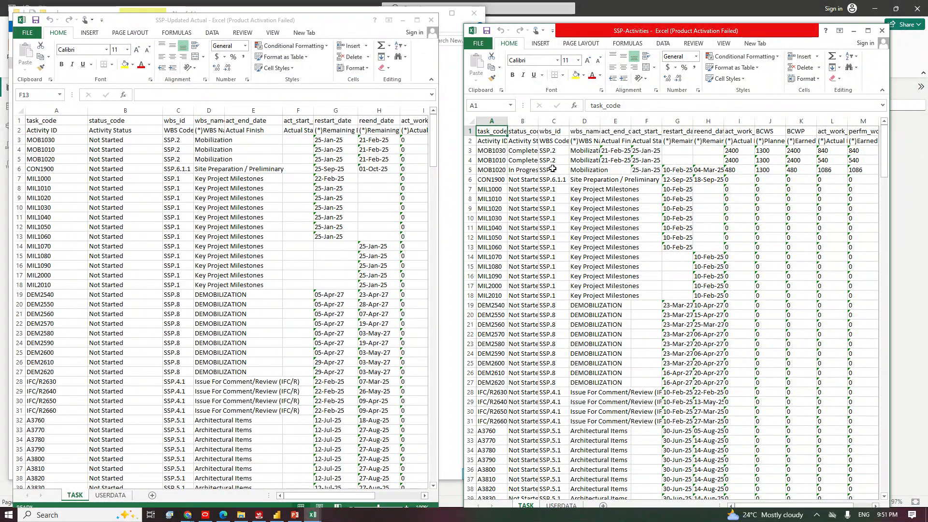
pyautogui.scroll(-6, 549, 173)
pyautogui.hotkey('ctrl', 'shift', 'End')
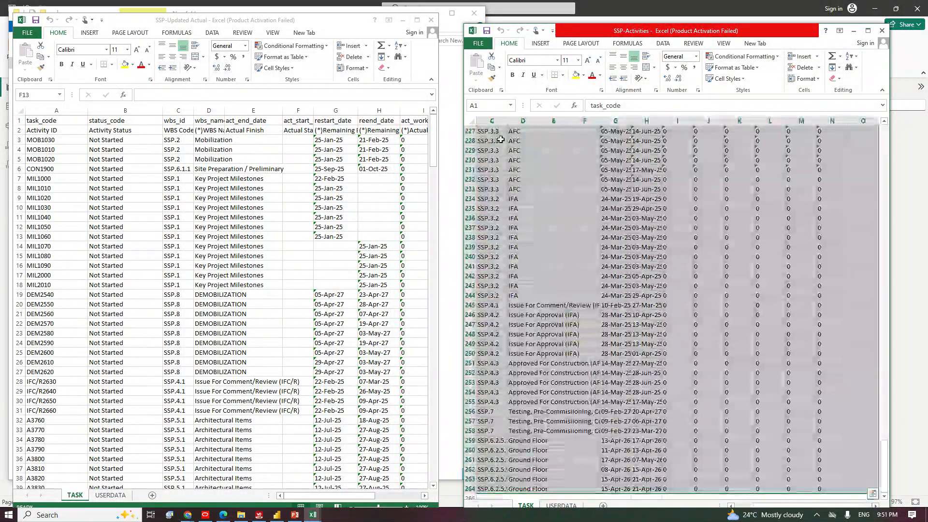
pyautogui.hotkey('ctrl', 'c')
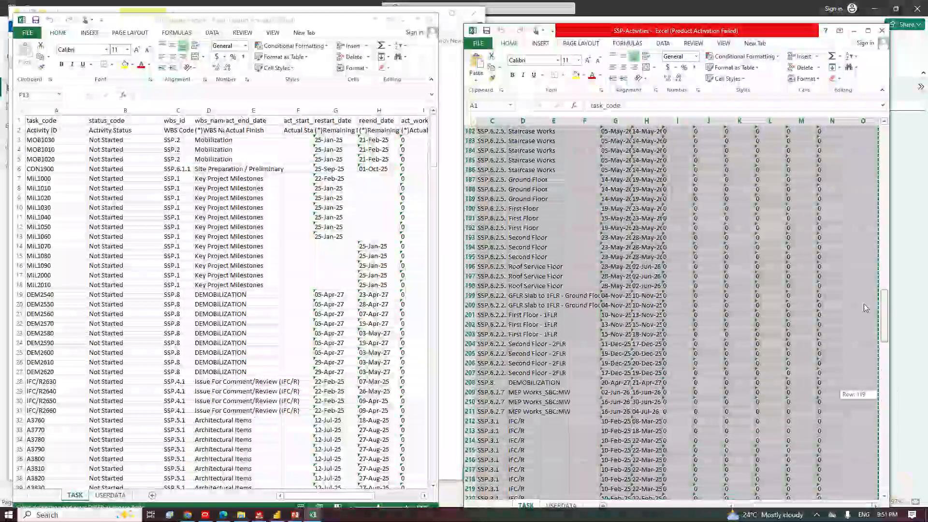
pyautogui.moveTo(864, 305); pyautogui.dragTo(848, 149)
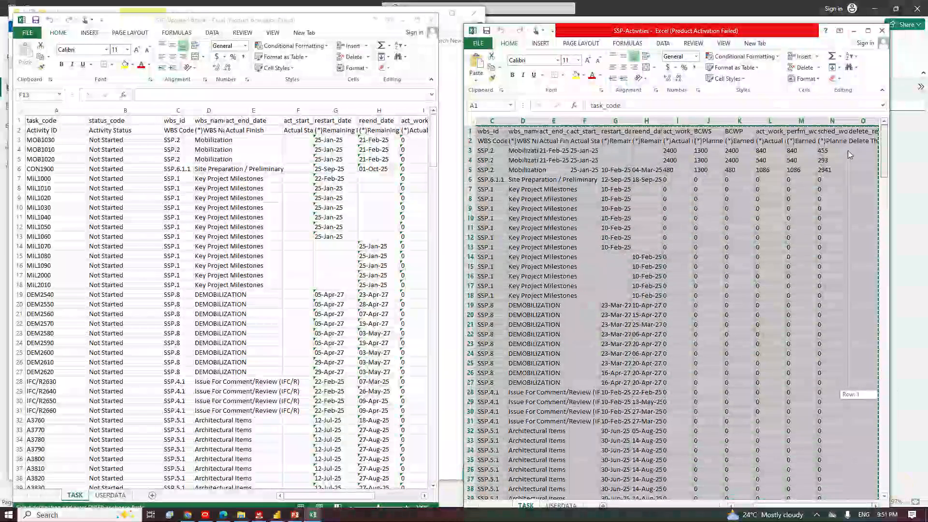
# Paste the copied data over the TASK sheet of SSP-Updated Actual from cell A1 and check the pasted rows in the maximized workbook.
pyautogui.click(36, 122)
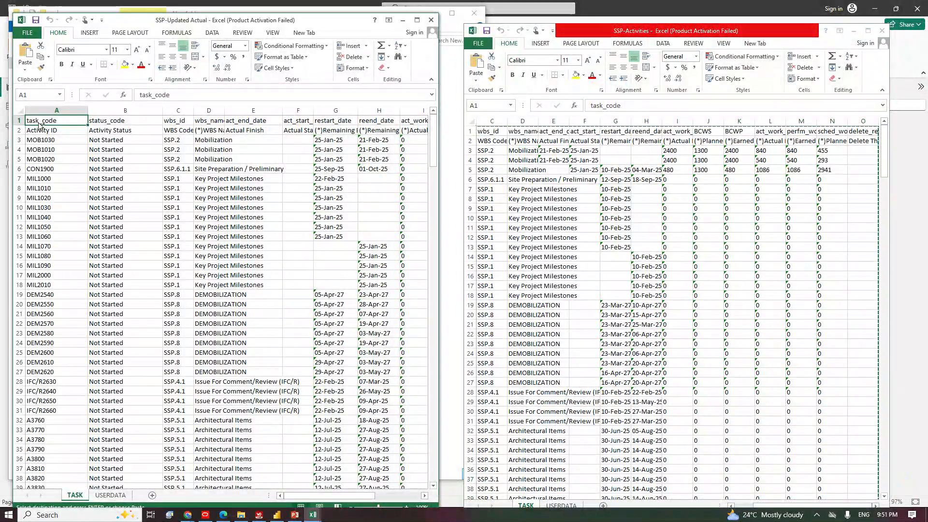
pyautogui.hotkey('ctrl', 'v')
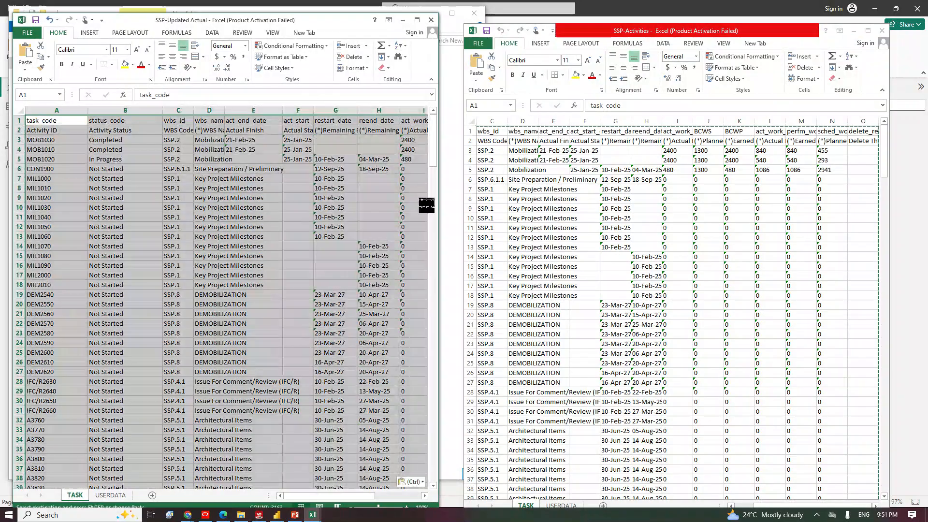
pyautogui.click(416, 20)
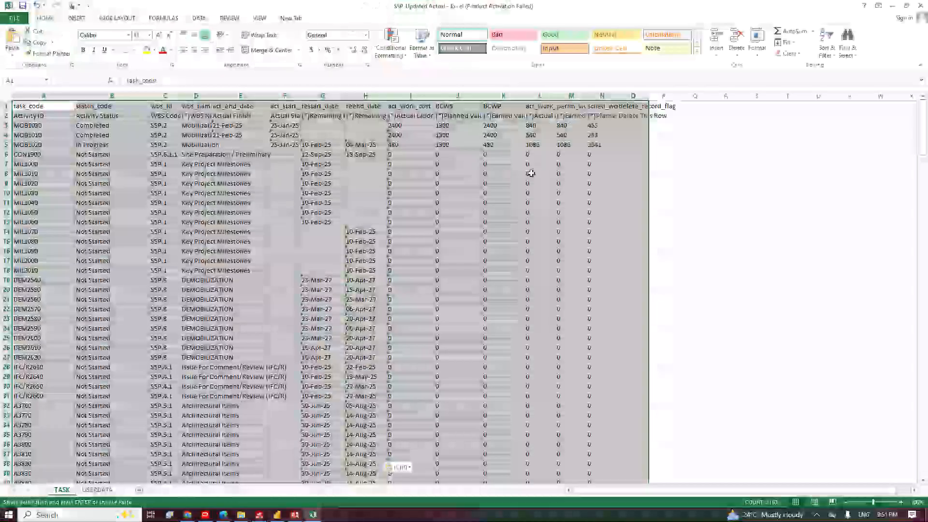
pyautogui.scroll(-1, 575, 224)
pyautogui.scroll(-12, 575, 225)
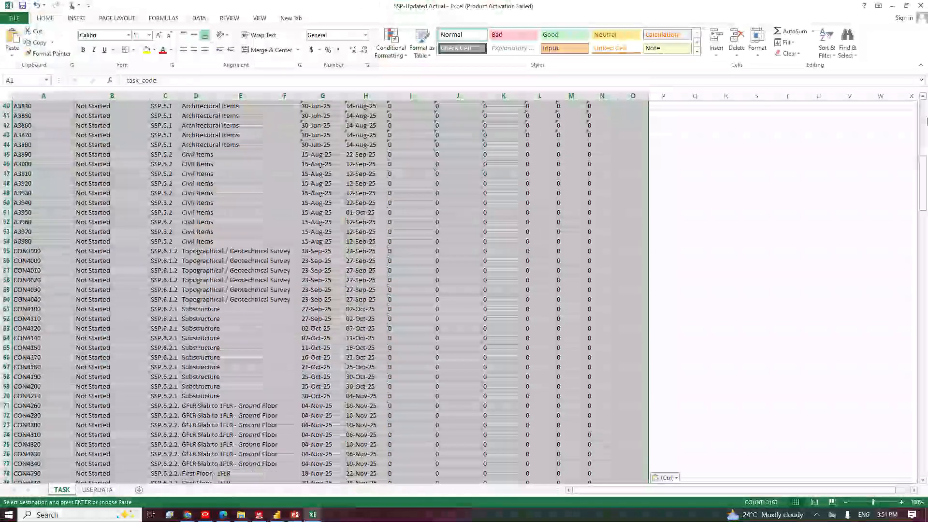
pyautogui.scroll(-3, 921, 193)
pyautogui.moveTo(927, 234); pyautogui.dragTo(903, 68)
pyautogui.press('Escape')
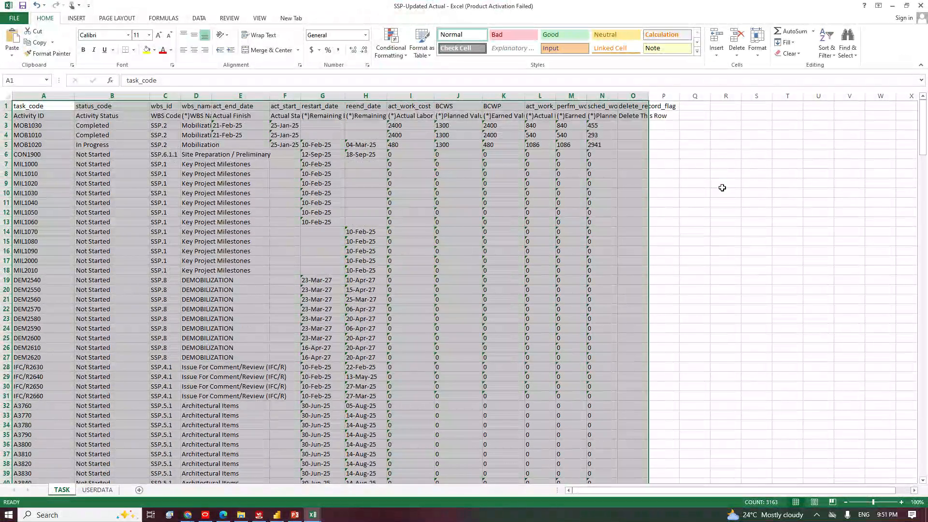
# Close the saved SSP-Updated Actual workbook and SSP-Activities, and refresh the dashboard's data in Power BI.
pyautogui.click(920, 5)
pyautogui.click(881, 32)
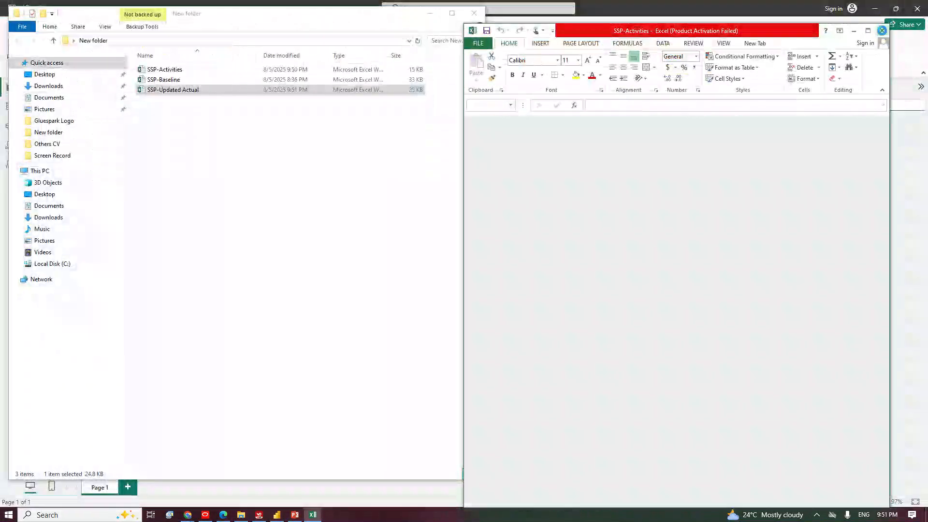
pyautogui.click(279, 515)
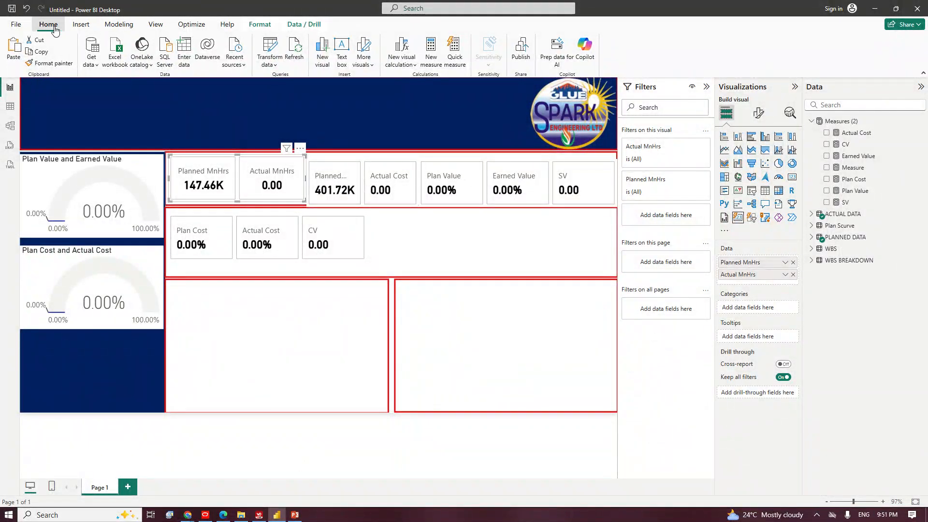
pyautogui.click(295, 57)
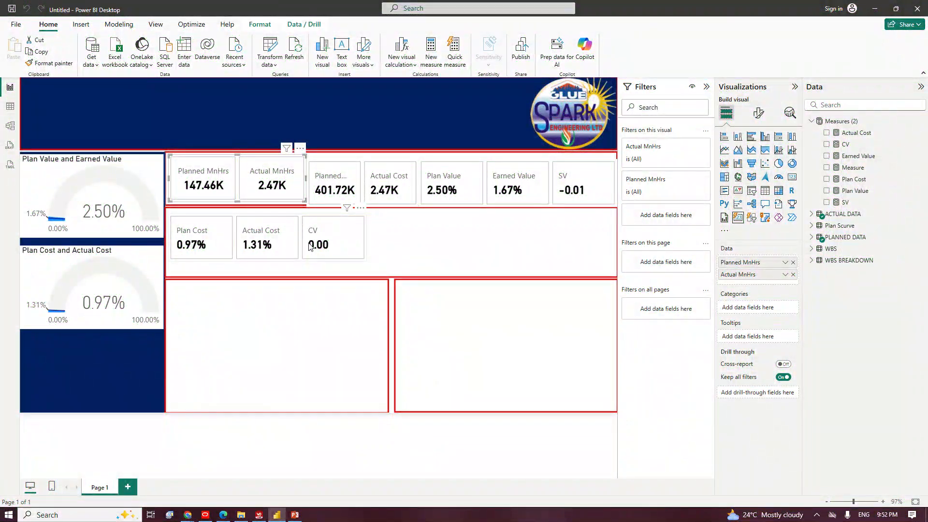
# Open the CV measure in table view and set its format to Percentage.
pyautogui.click(324, 245)
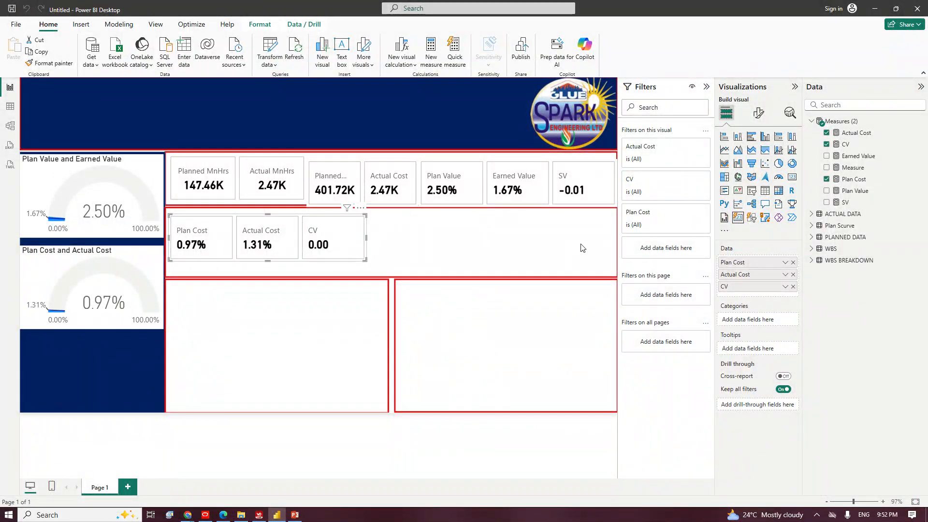
pyautogui.click(320, 248)
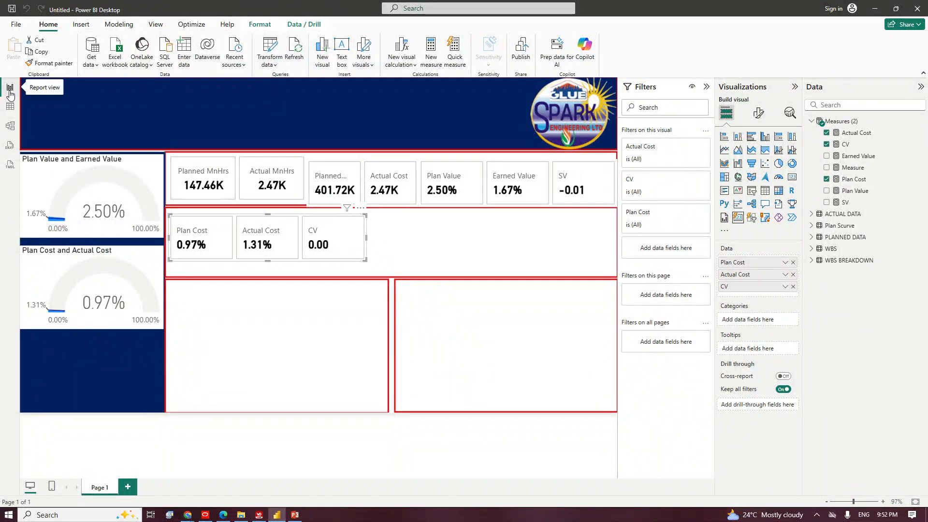
pyautogui.click(11, 105)
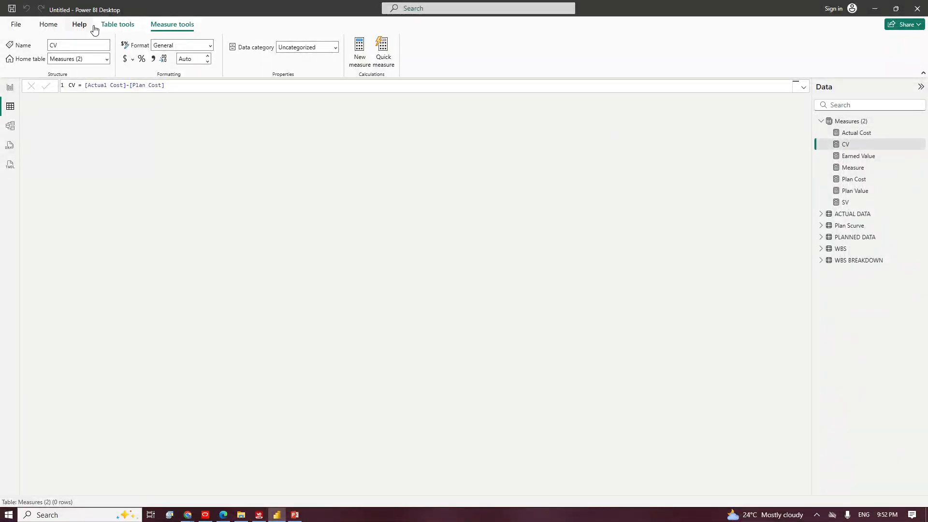
pyautogui.click(209, 45)
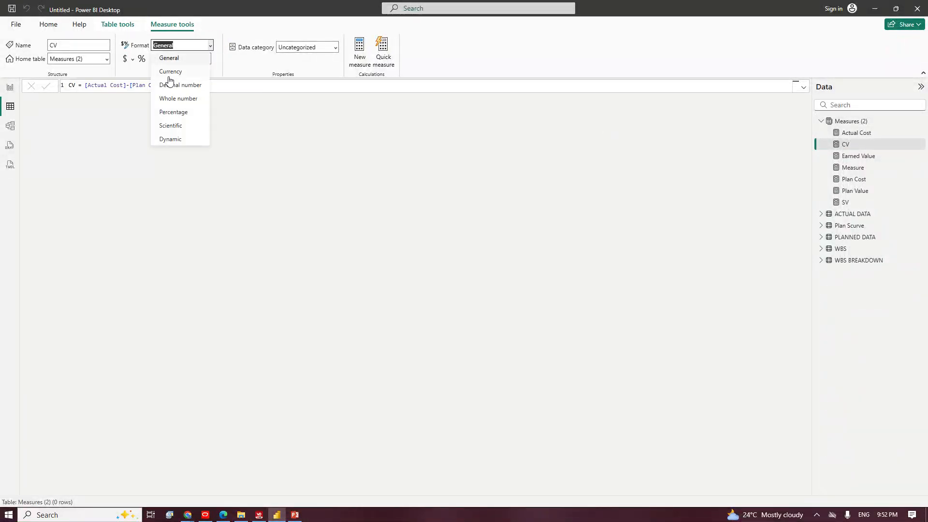
pyautogui.click(173, 116)
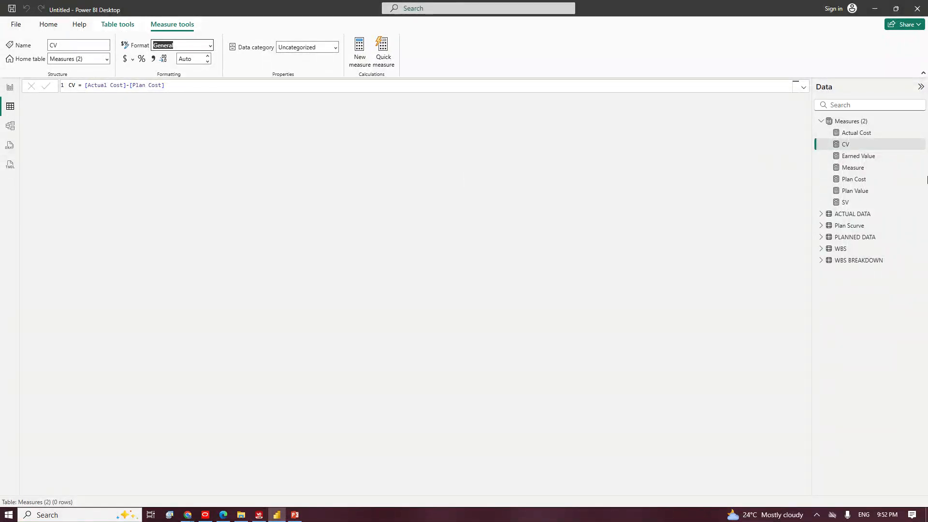
# Set the SV measure's format to Percentage and return to the report page.
pyautogui.click(845, 203)
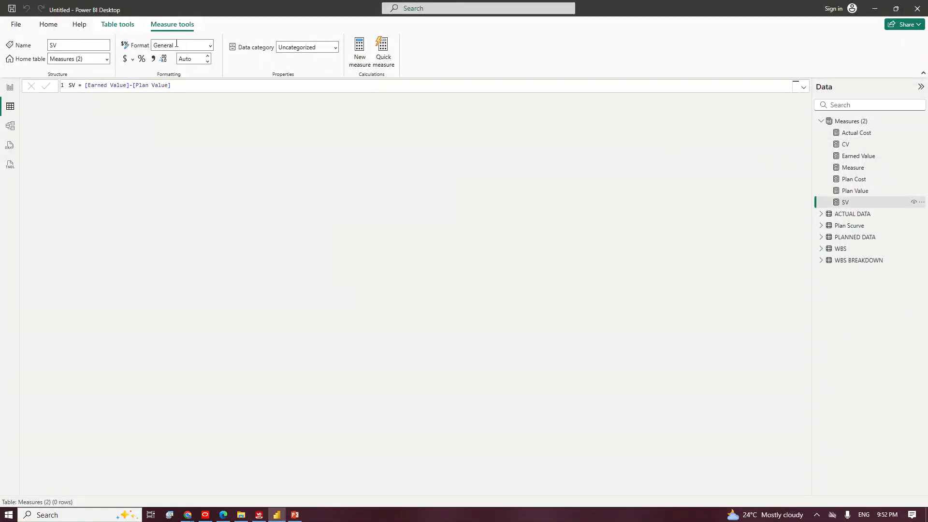
pyautogui.click(209, 46)
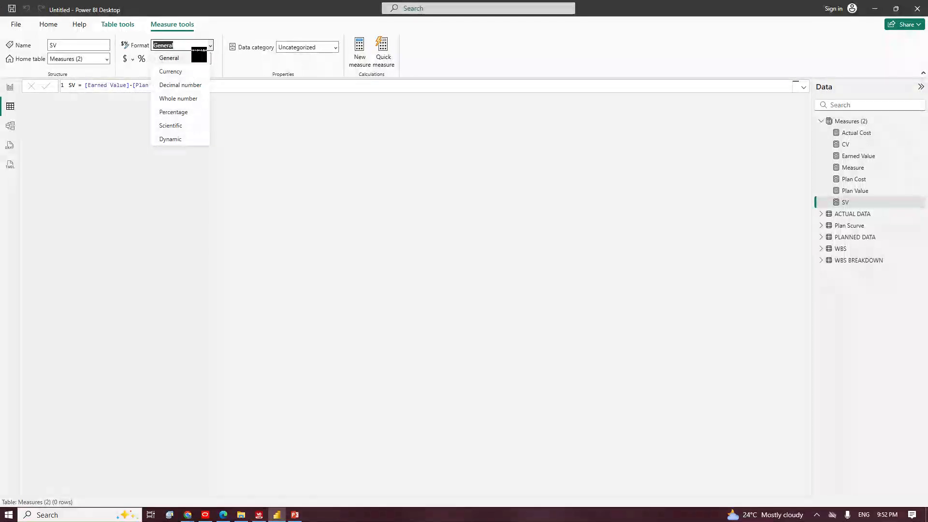
pyautogui.click(177, 116)
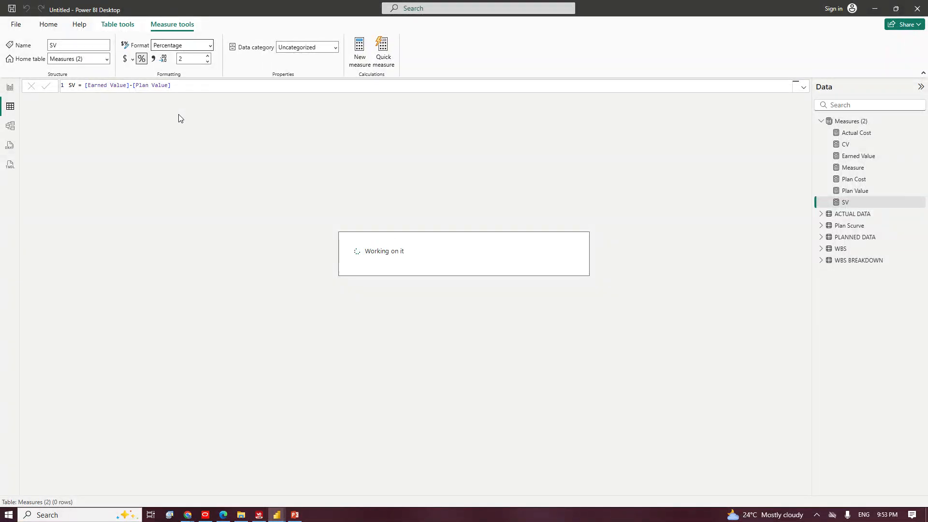
pyautogui.click(48, 25)
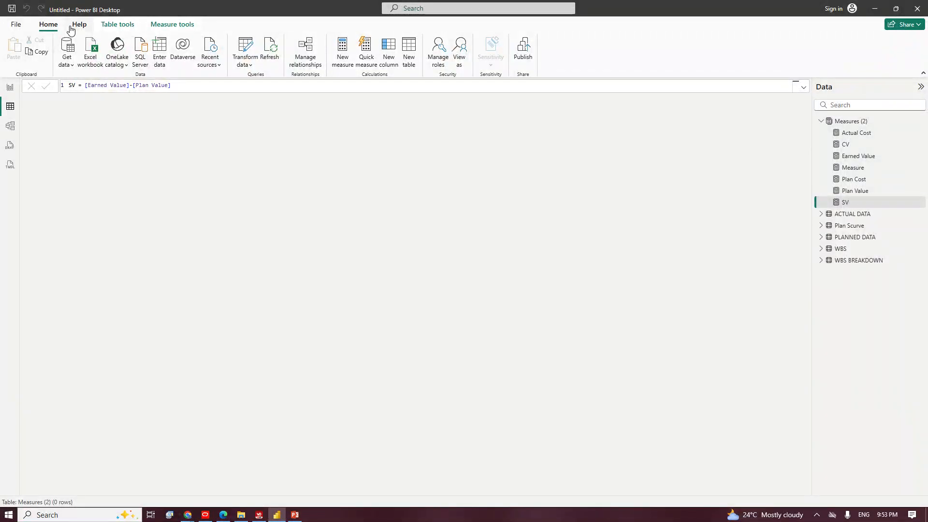
pyautogui.click(10, 87)
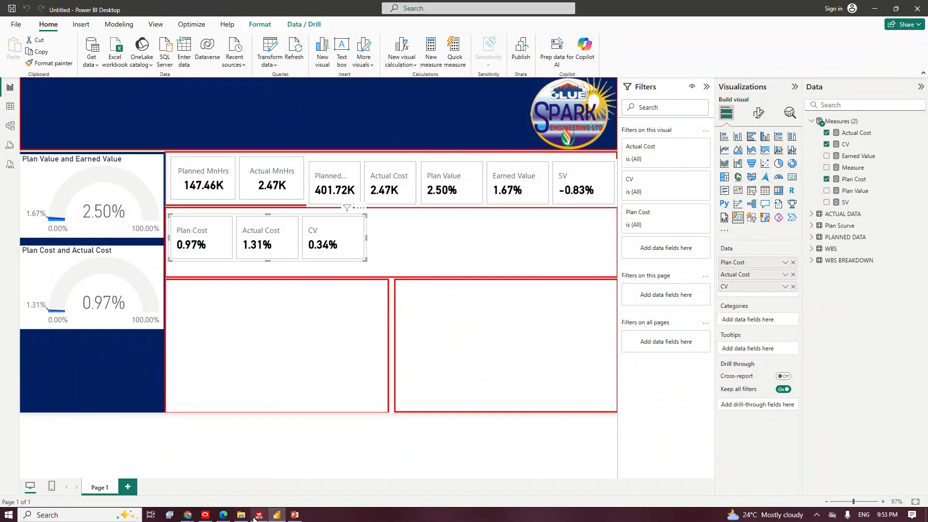
# Compare the dashboard's cards and gauges with the labor units and cost totals in the Primavera P6 activities table.
pyautogui.click(208, 516)
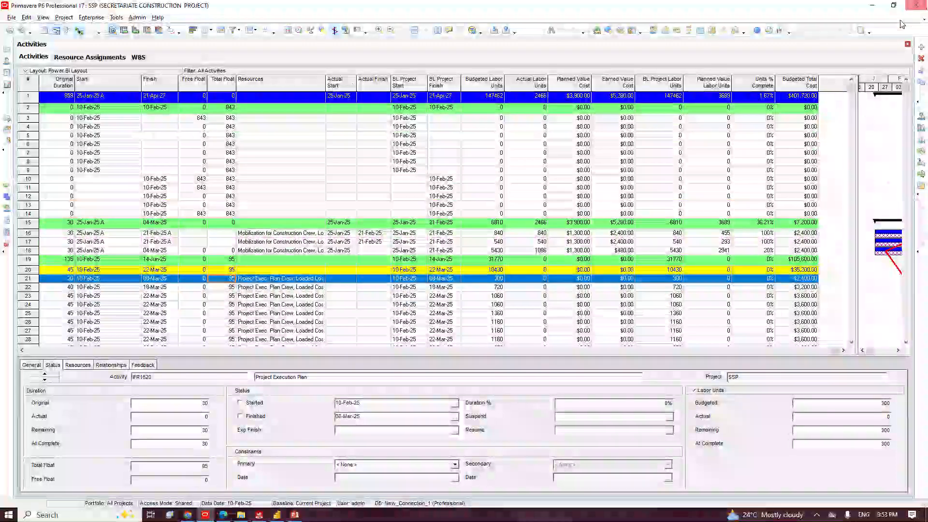
pyautogui.click(880, 8)
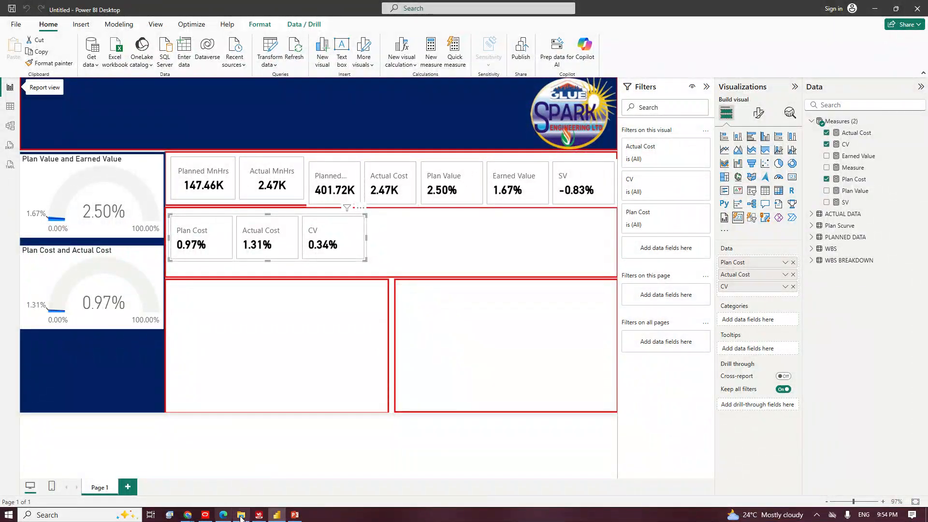
pyautogui.click(203, 518)
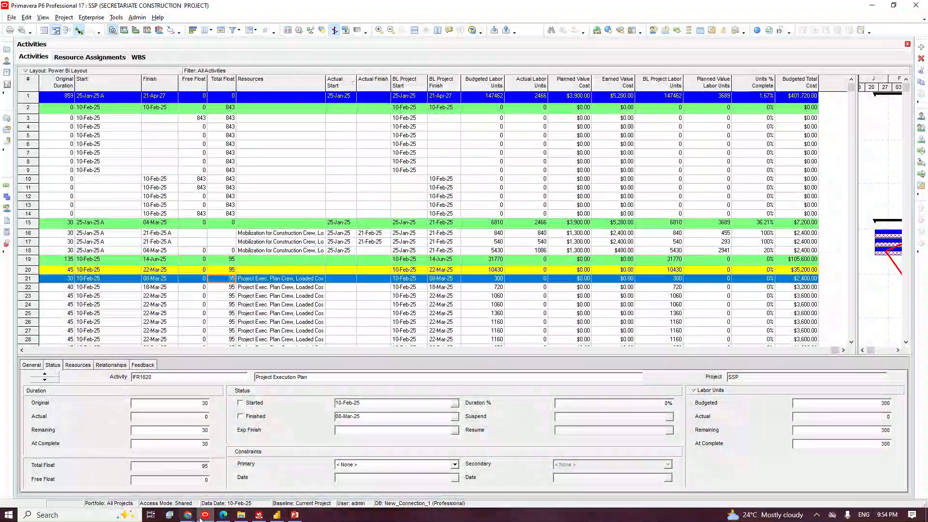
pyautogui.click(278, 515)
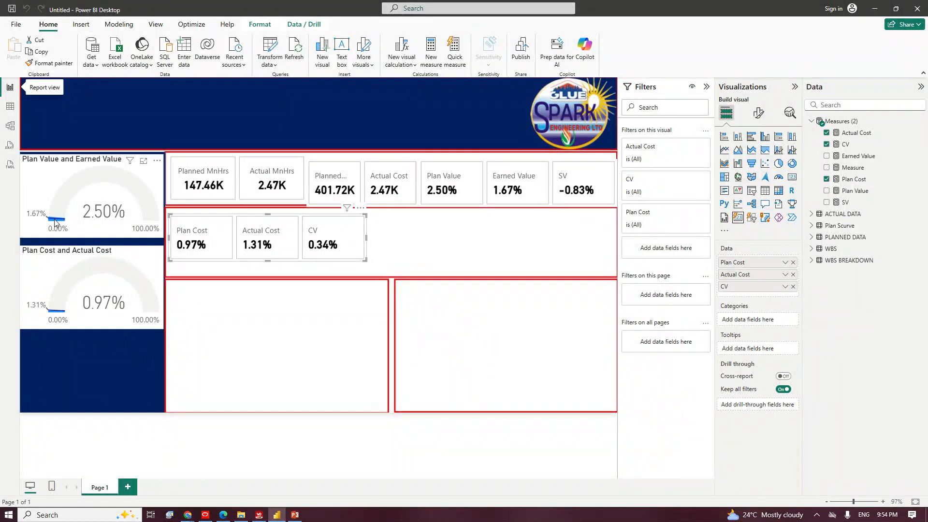
pyautogui.moveTo(52, 220)
pyautogui.moveTo(55, 316)
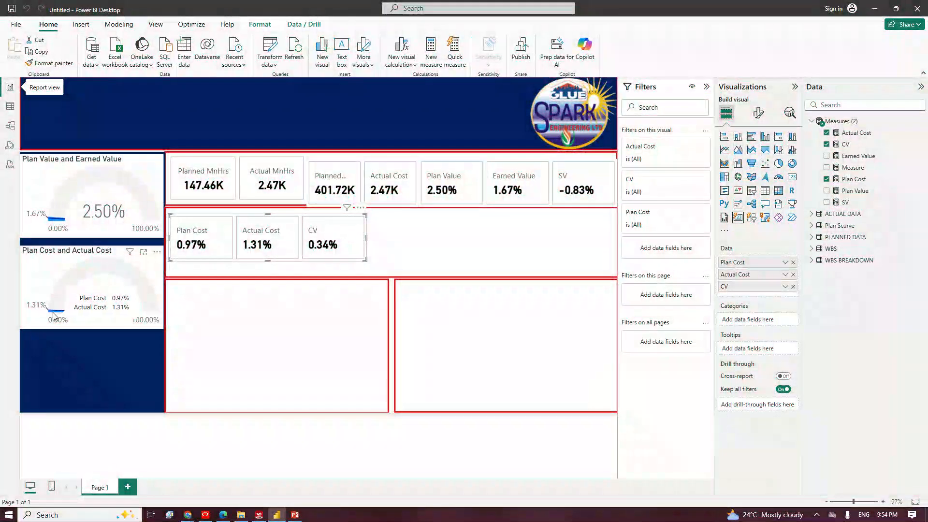
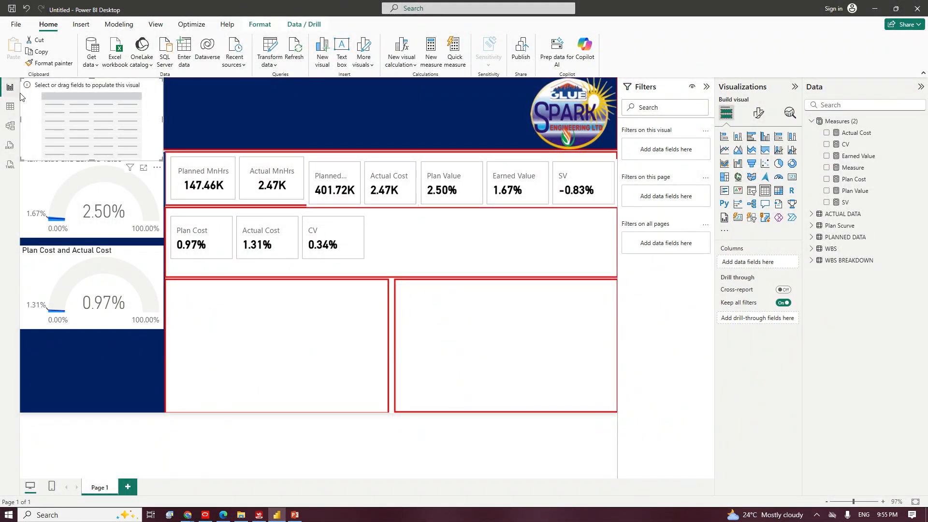
# Fit the empty table visual across the frame below the Plan Cost card and add WBS Name from the WBS table as its column.
pyautogui.moveTo(46, 107); pyautogui.dragTo(193, 307)
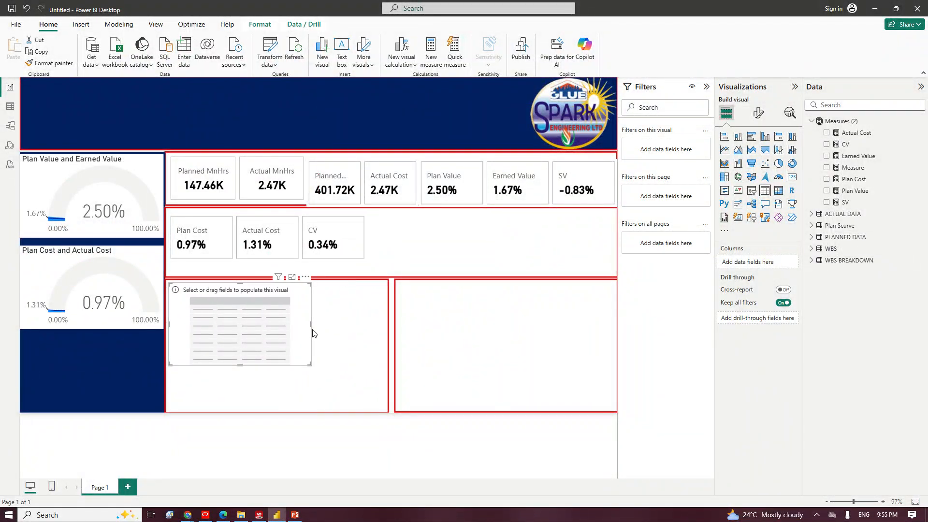
pyautogui.moveTo(311, 325); pyautogui.dragTo(382, 337)
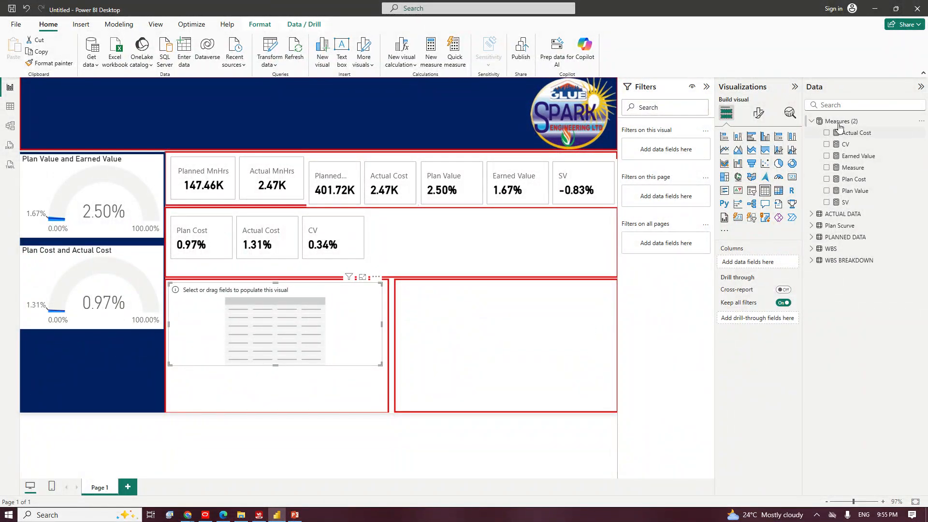
pyautogui.click(811, 122)
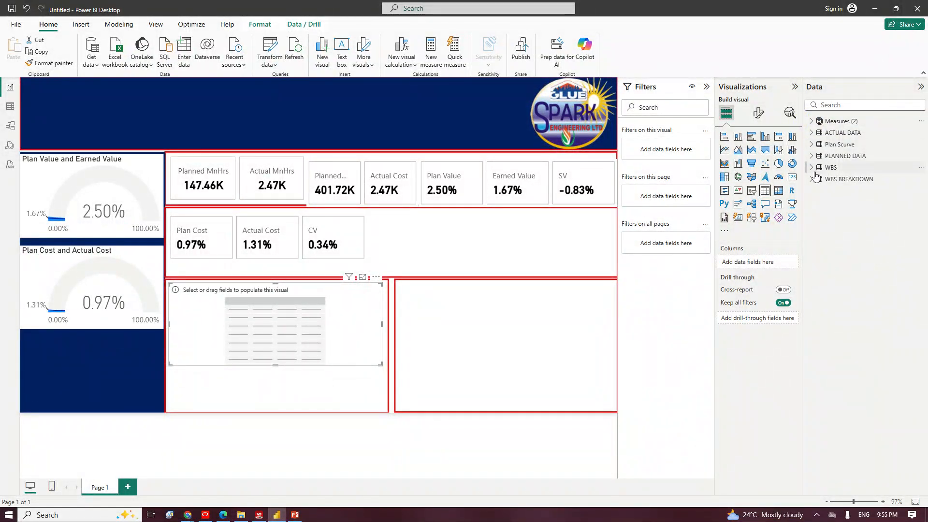
pyautogui.click(812, 169)
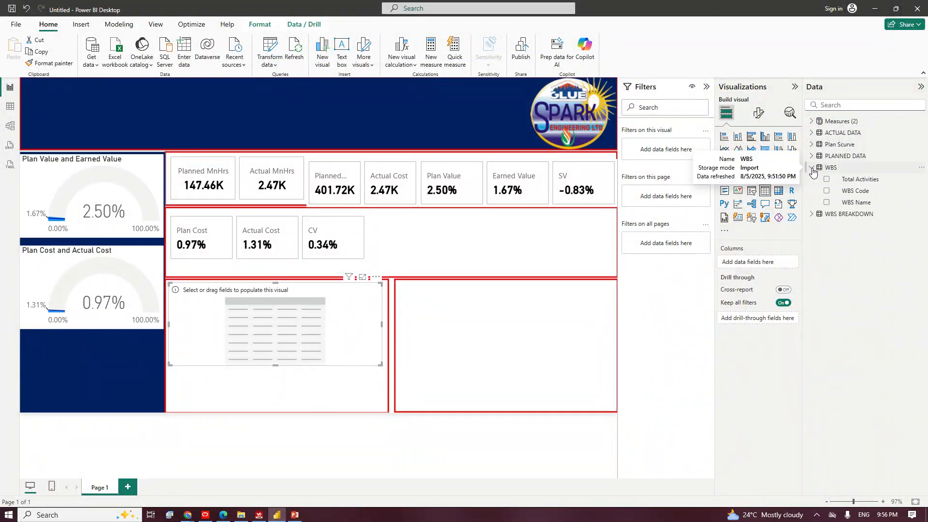
pyautogui.click(812, 169)
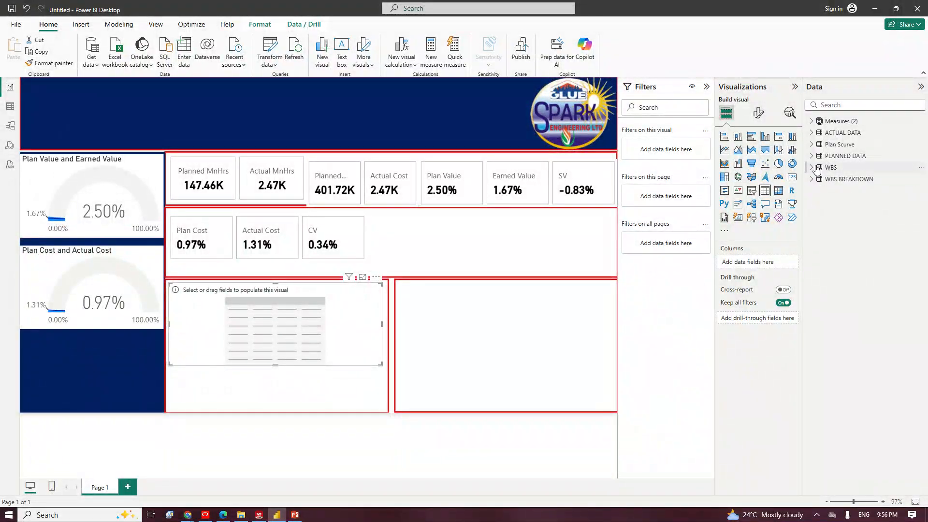
pyautogui.click(815, 169)
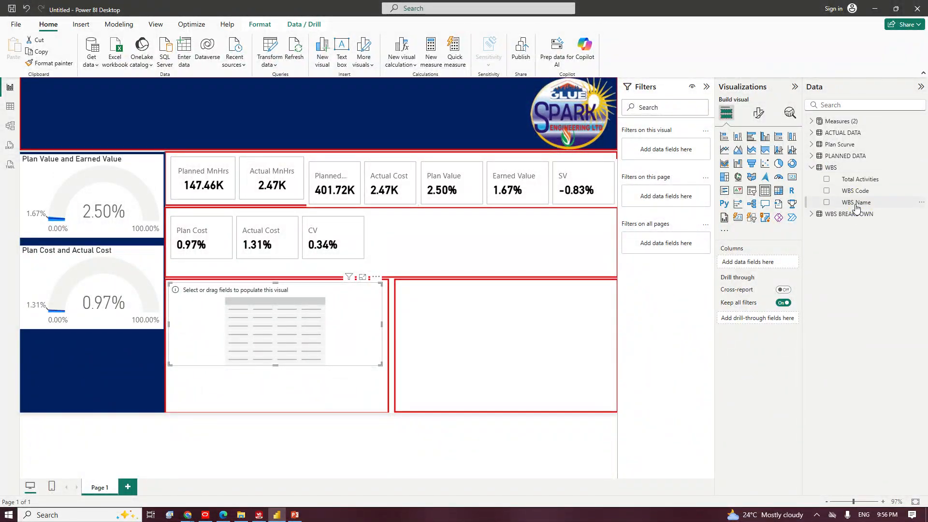
pyautogui.moveTo(855, 203); pyautogui.dragTo(758, 262)
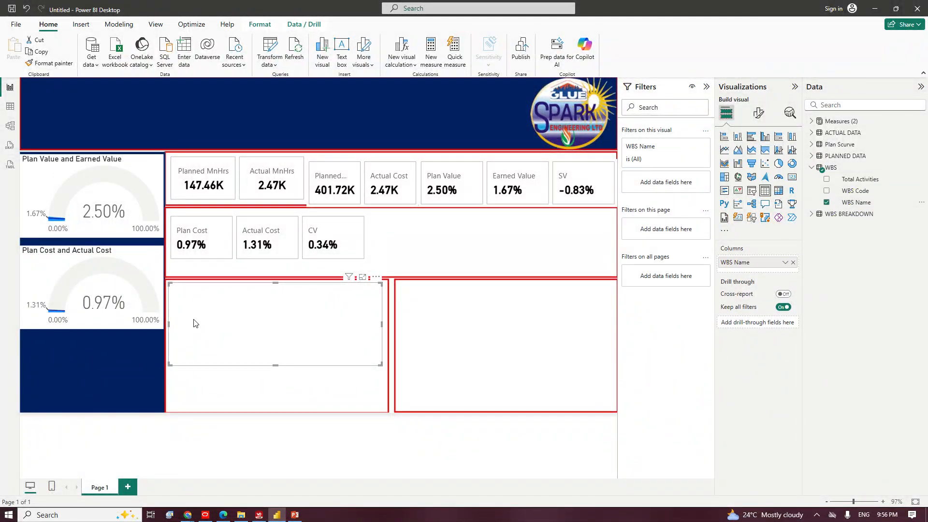
# Review the WBS Name rows and extend the table visual down to the lower edge of its frame.
pyautogui.scroll(-10, 240, 339)
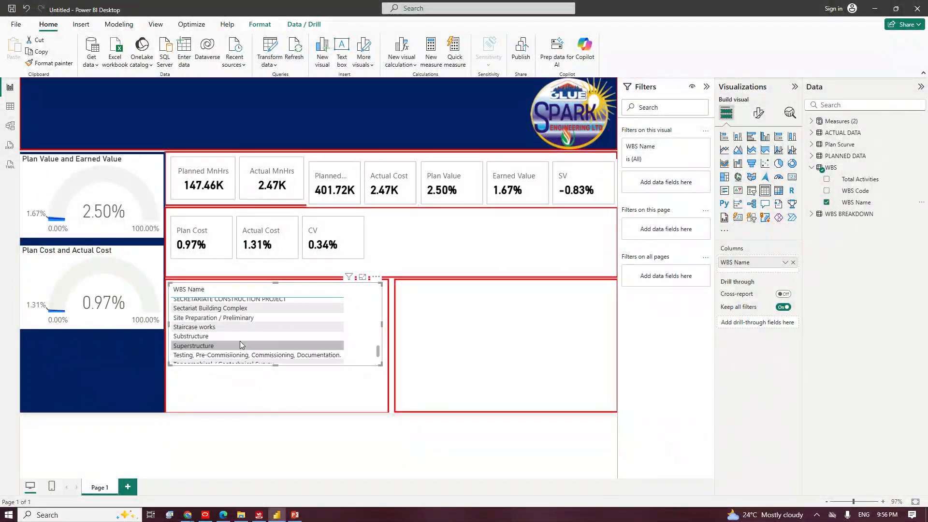
pyautogui.scroll(-2, 239, 344)
pyautogui.scroll(12, 234, 342)
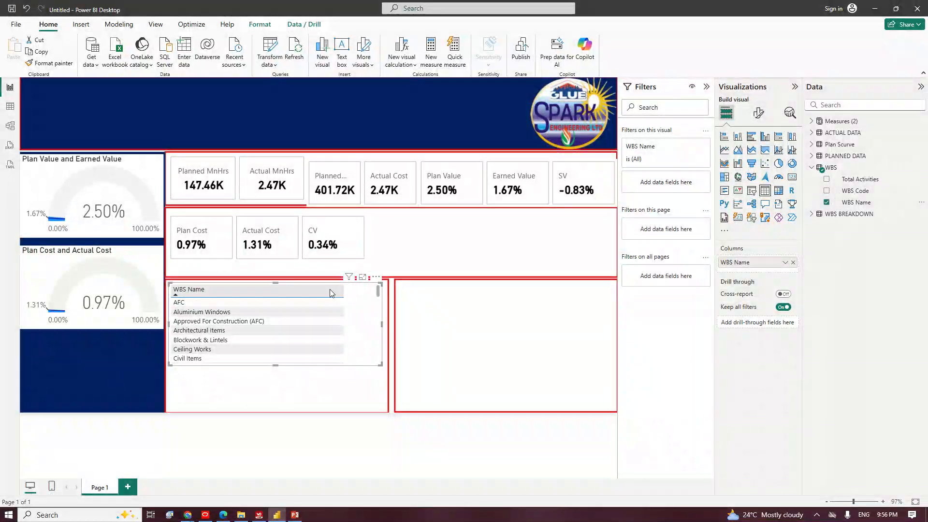
pyautogui.scroll(-15, 344, 325)
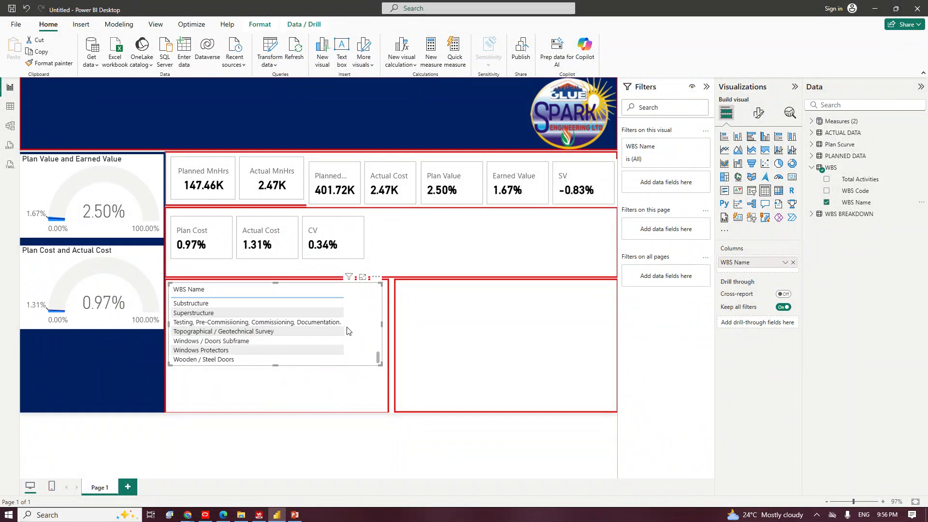
pyautogui.moveTo(276, 366); pyautogui.dragTo(261, 415)
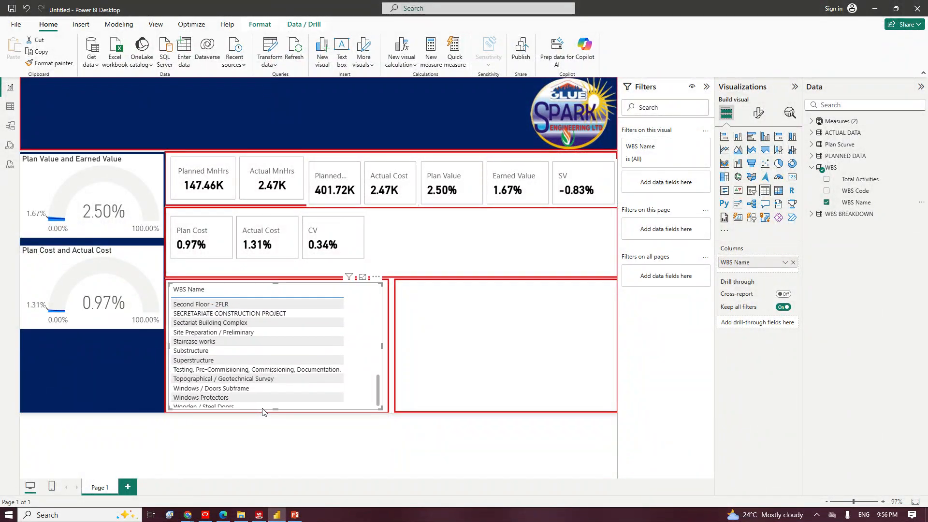
# Add the Plan Value measure to the WBS table visual and narrow the WBS Name column so both columns fit.
pyautogui.scroll(15, 260, 344)
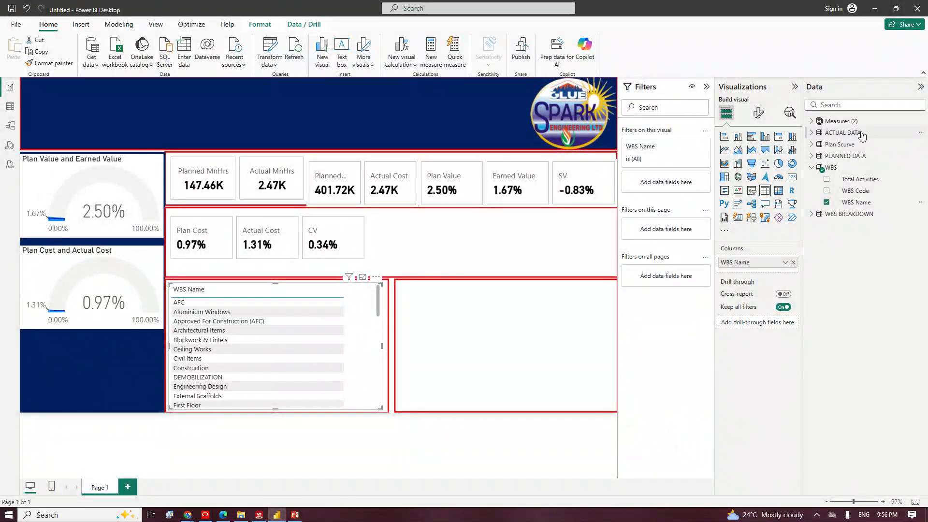
pyautogui.click(812, 134)
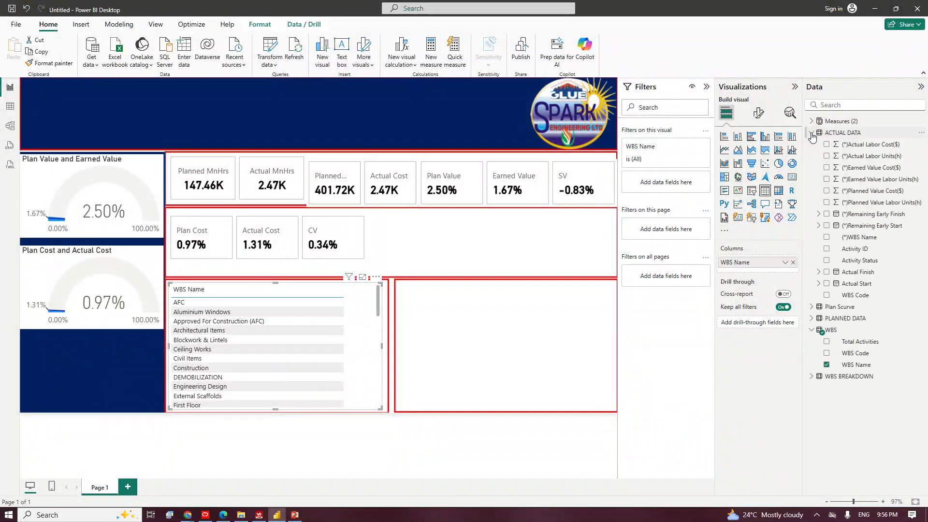
pyautogui.click(814, 134)
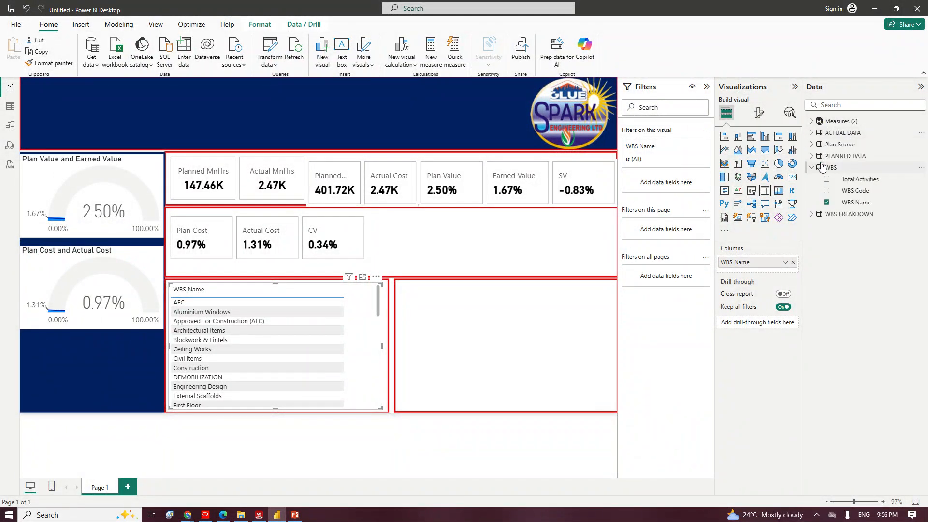
pyautogui.click(822, 121)
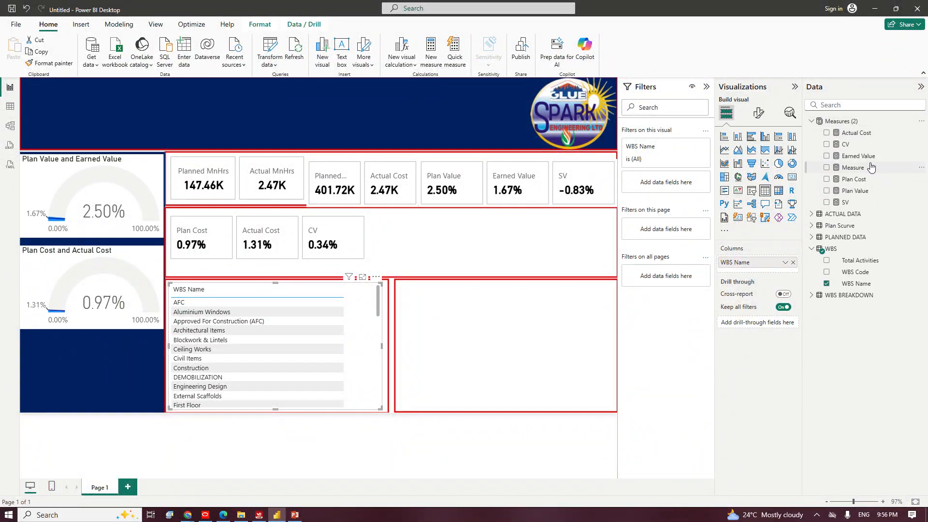
pyautogui.moveTo(855, 161); pyautogui.dragTo(762, 268)
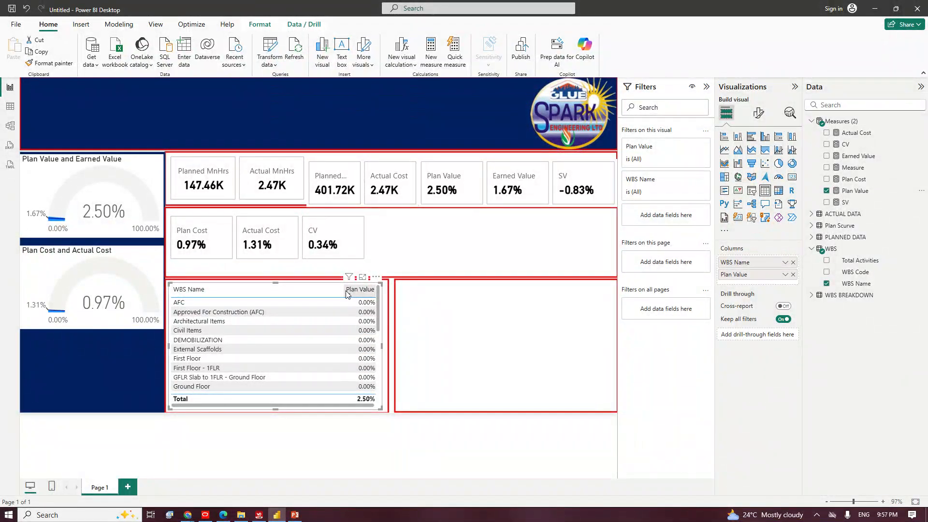
pyautogui.moveTo(346, 293); pyautogui.dragTo(309, 290)
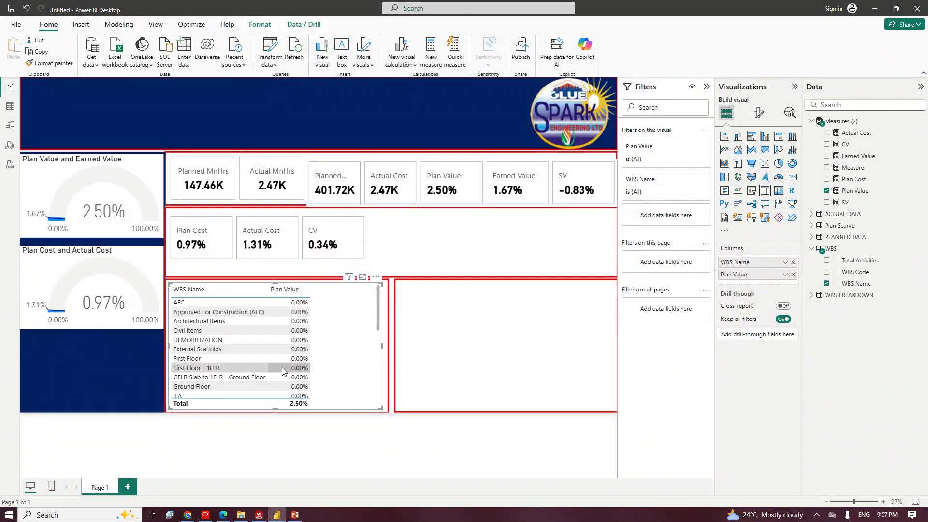
pyautogui.moveTo(376, 332); pyautogui.dragTo(372, 368)
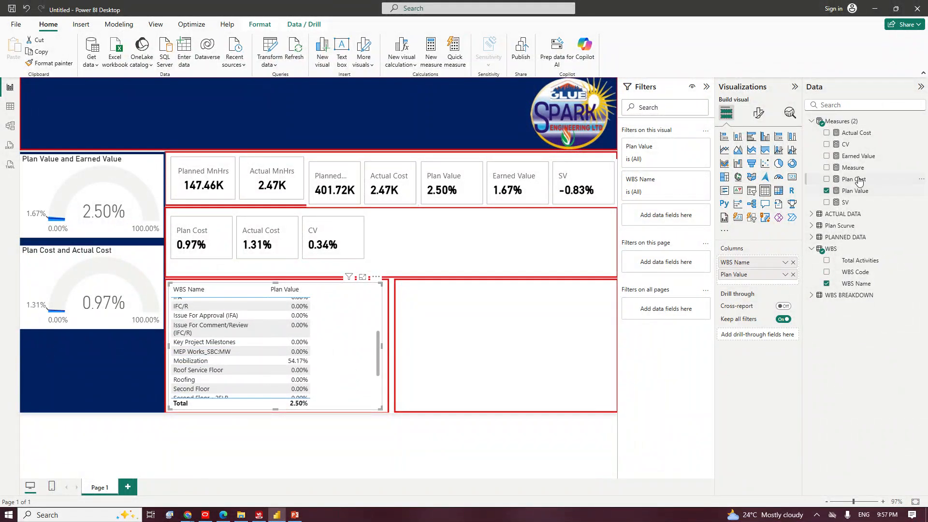
# Add the Earned Value and SV measures to the table visual as columns after Plan Value and review its rows.
pyautogui.moveTo(856, 133); pyautogui.dragTo(754, 286)
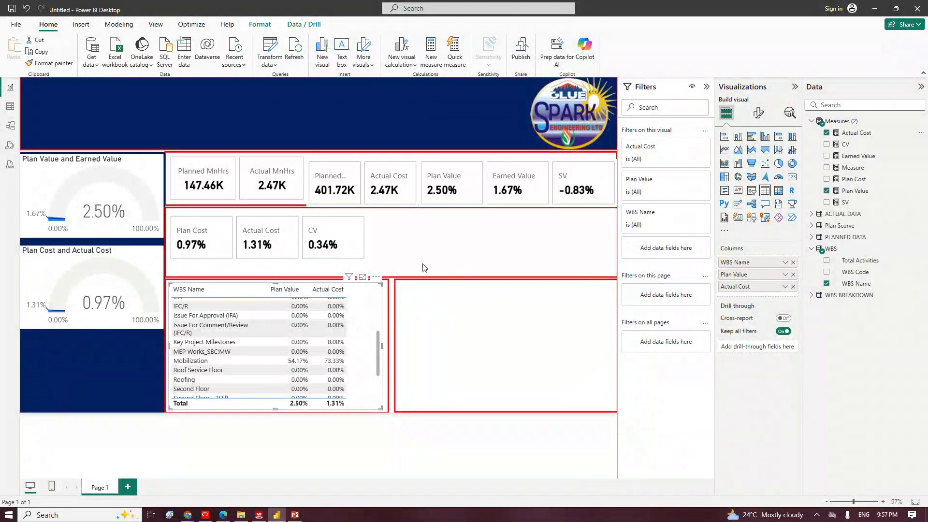
pyautogui.click(793, 286)
pyautogui.moveTo(858, 156); pyautogui.dragTo(757, 281)
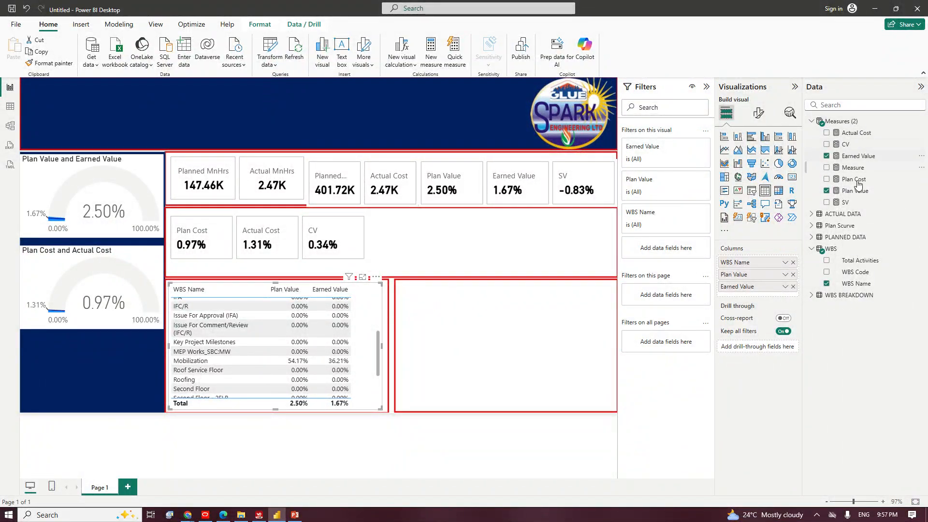
pyautogui.moveTo(845, 202); pyautogui.dragTo(750, 297)
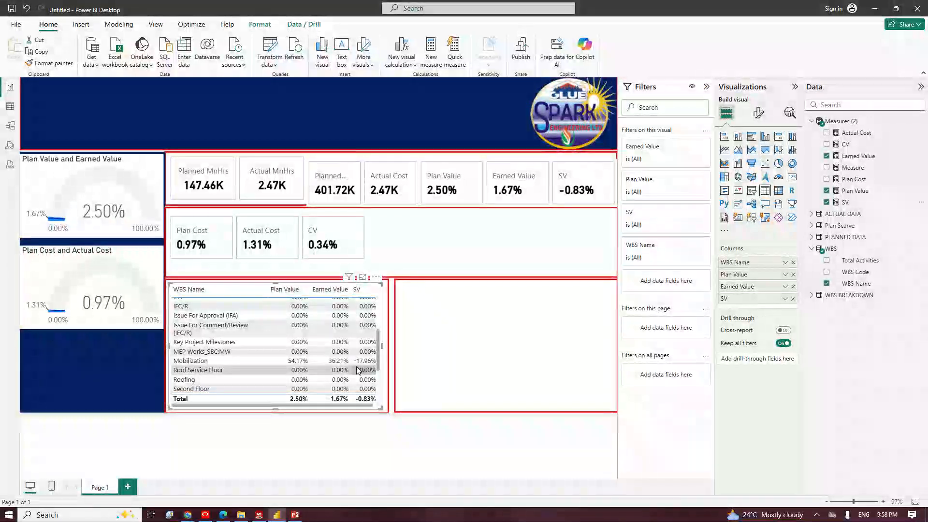
pyautogui.scroll(-3, 346, 355)
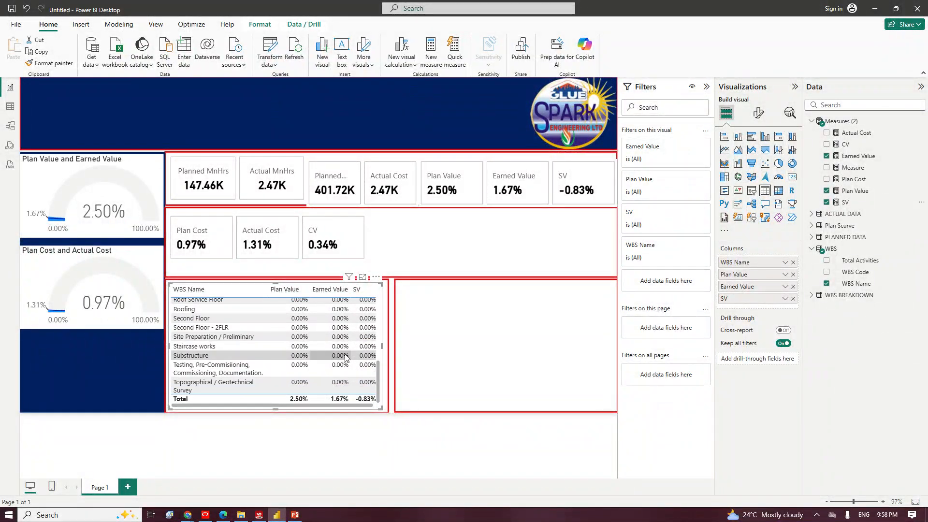
pyautogui.scroll(5, 346, 357)
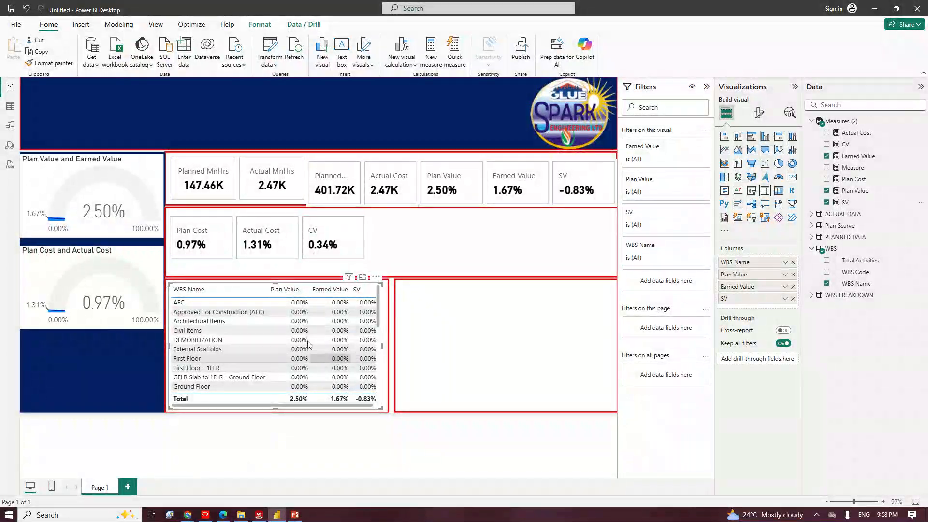
pyautogui.scroll(-5, 183, 350)
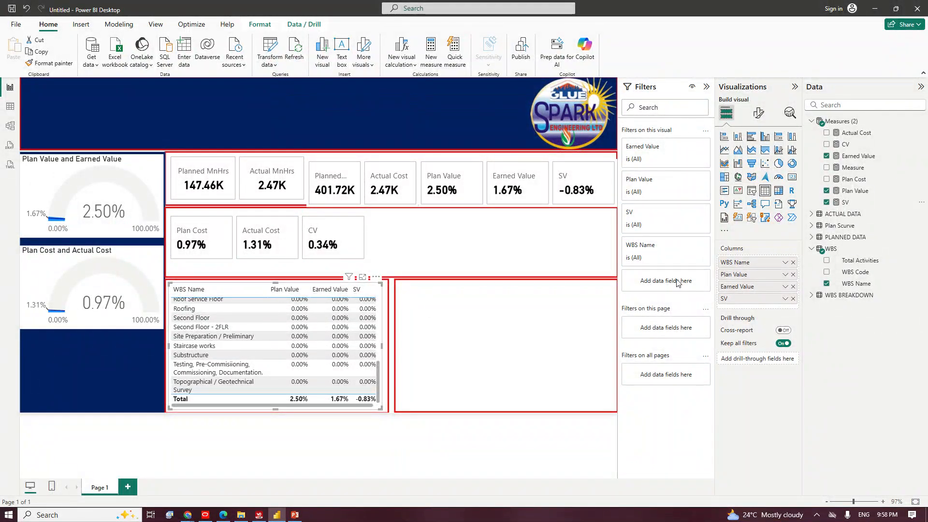
# Collapse the expanded Measures and WBS tables and open the WBS table's query for editing.
pyautogui.click(476, 313)
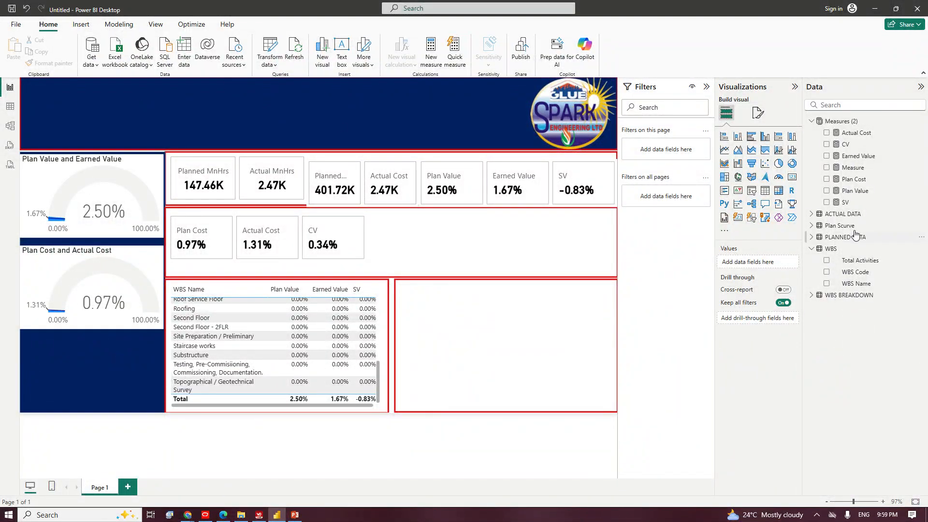
pyautogui.click(816, 123)
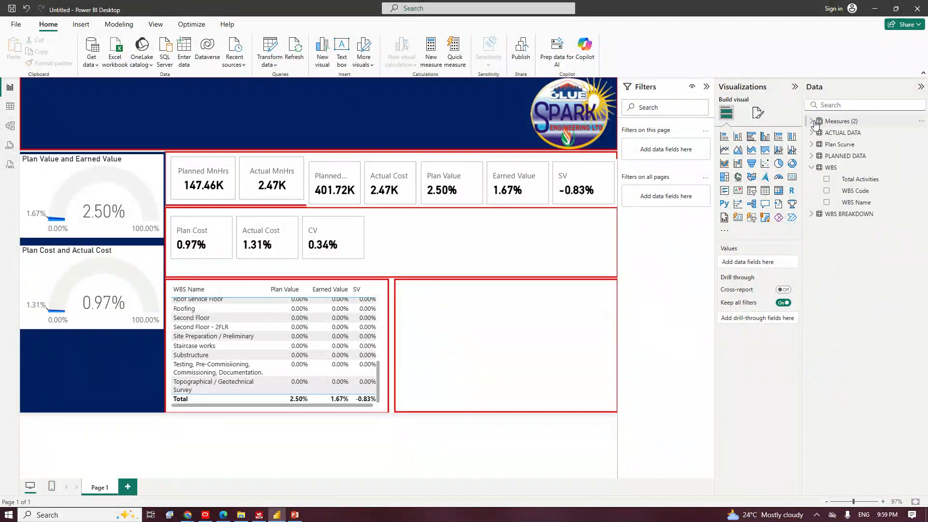
pyautogui.click(811, 168)
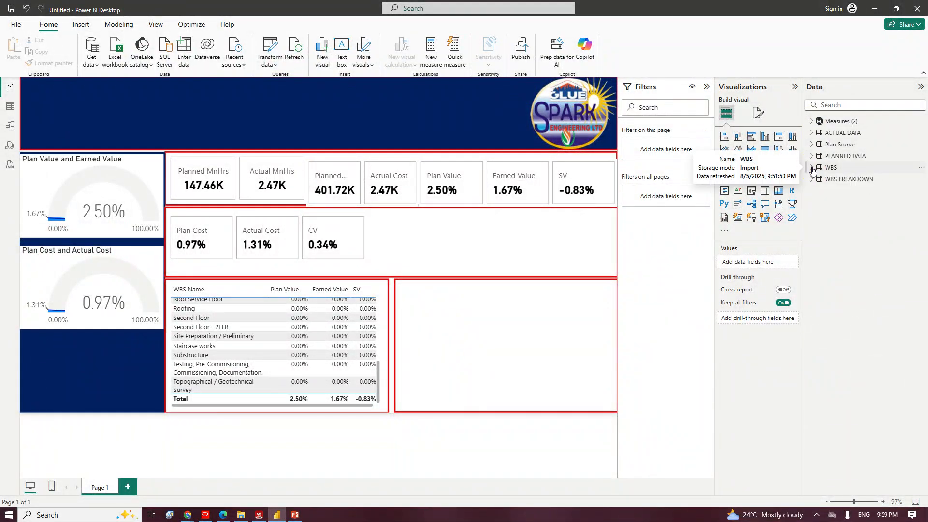
pyautogui.click(920, 169)
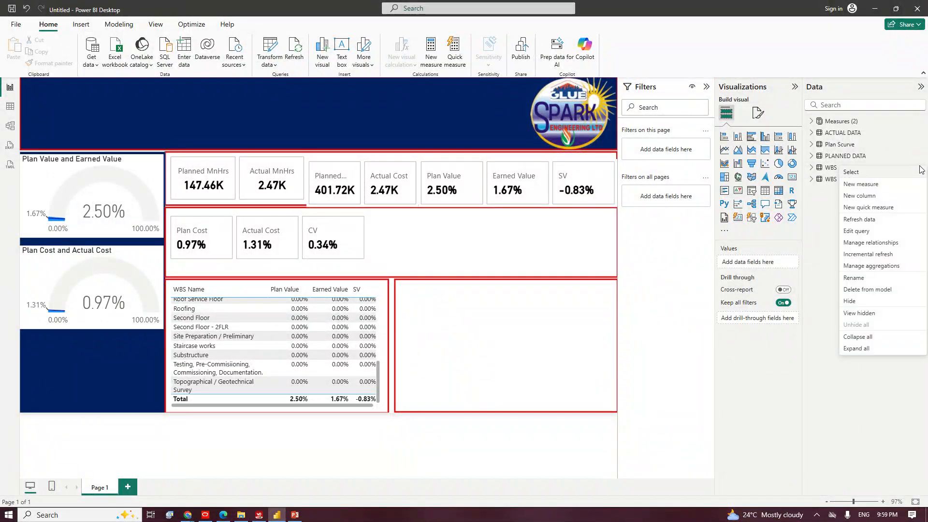
pyautogui.click(869, 232)
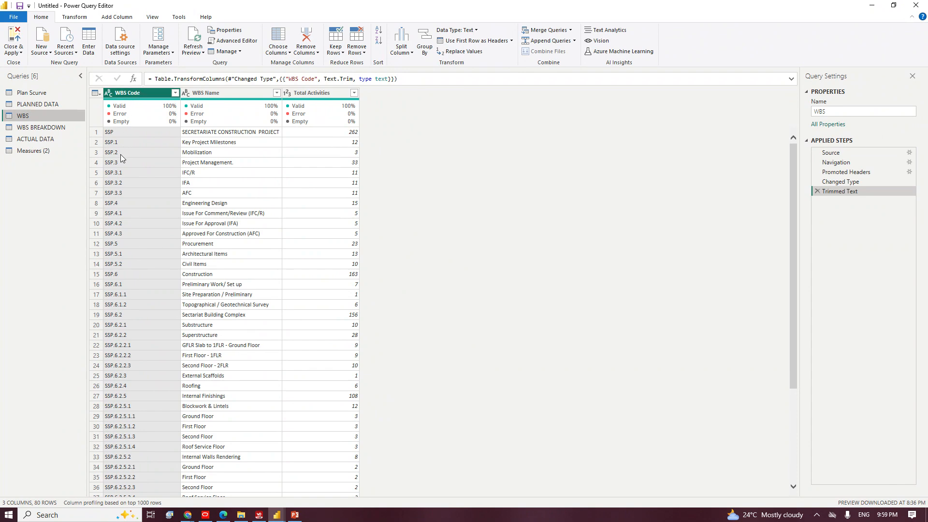
# Duplicate the WBS Code column in the WBS query and rename the copy WBS PARENT.
pyautogui.rightClick(124, 92)
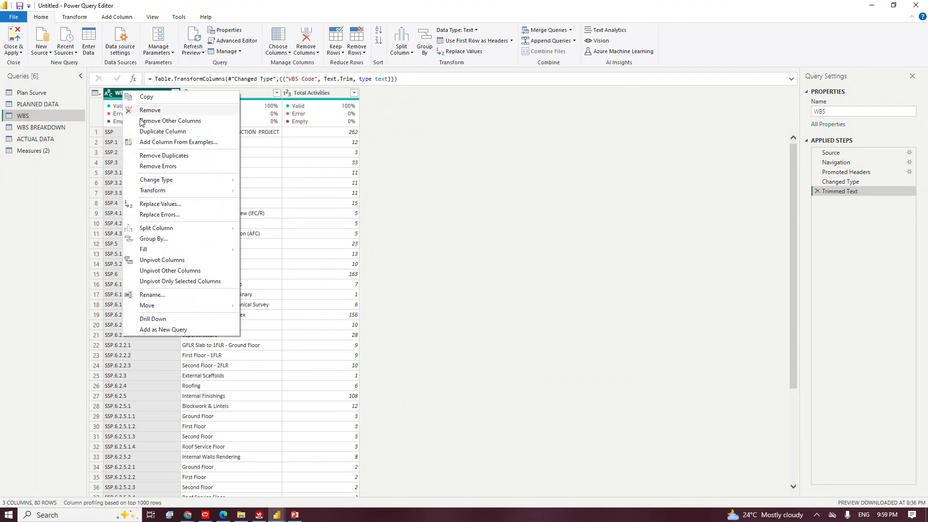
pyautogui.click(163, 132)
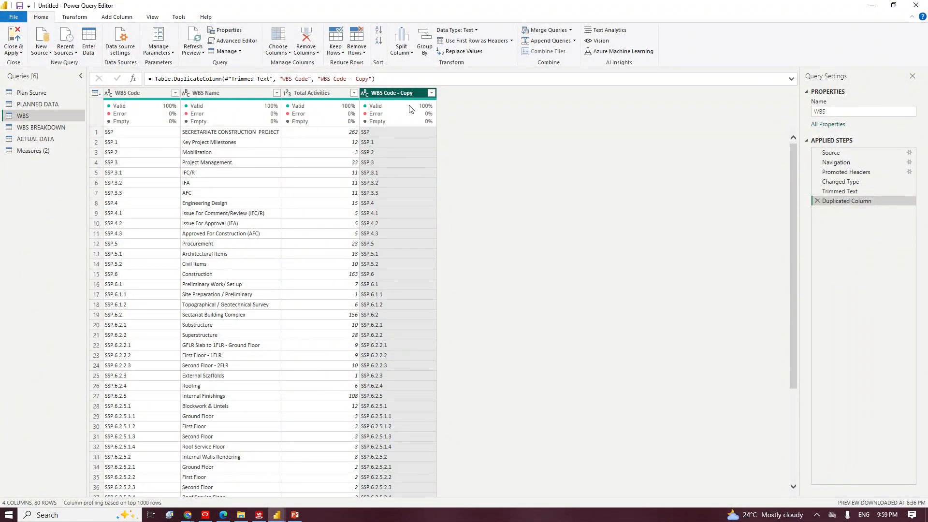
pyautogui.moveTo(409, 108)
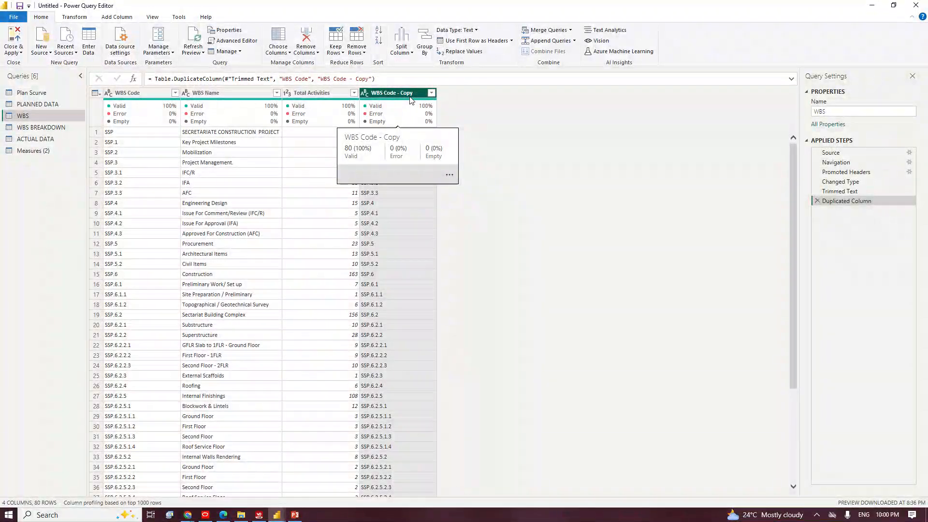
pyautogui.doubleClick(412, 93)
pyautogui.moveTo(413, 93); pyautogui.dragTo(386, 93)
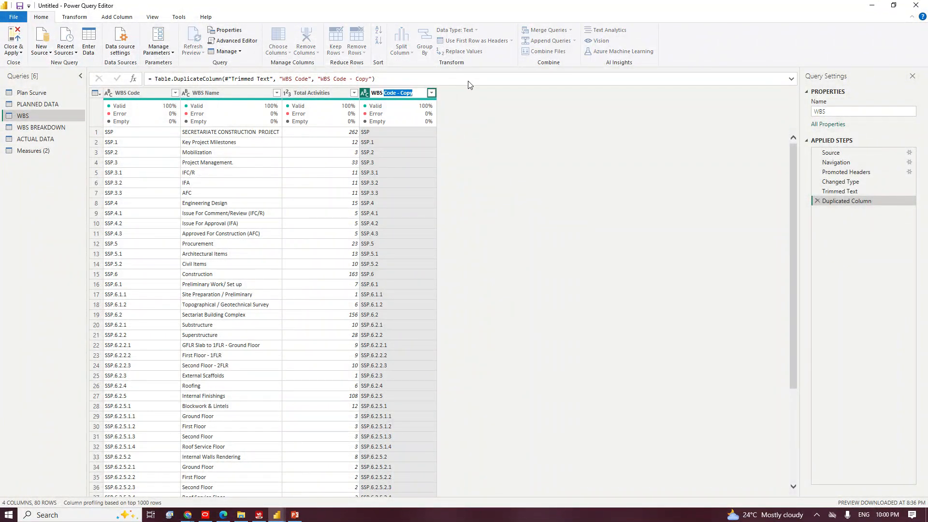
pyautogui.write('PARENT')
pyautogui.press('Return')
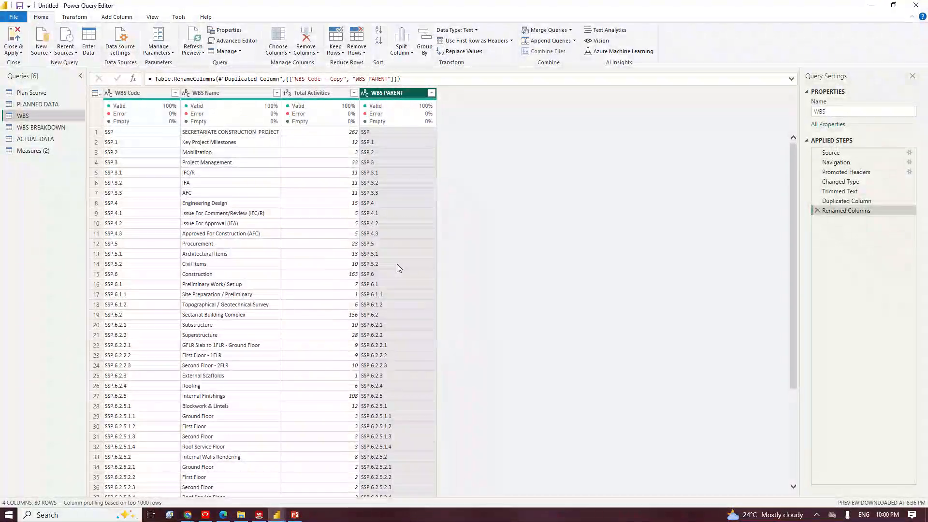
# Try replacing SSP with an empty value in WBS PARENT without whole-cell matching, and delete that replacement from the applied steps.
pyautogui.click(370, 133)
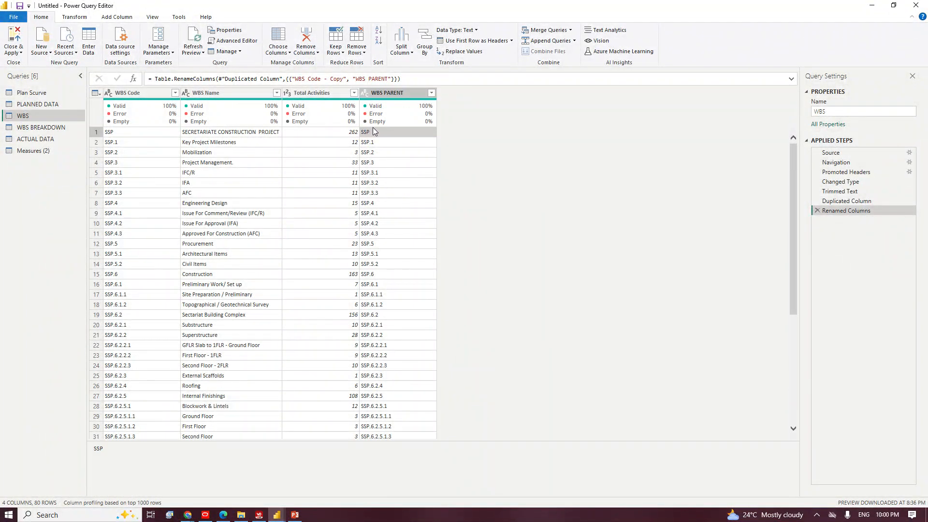
pyautogui.rightClick(369, 133)
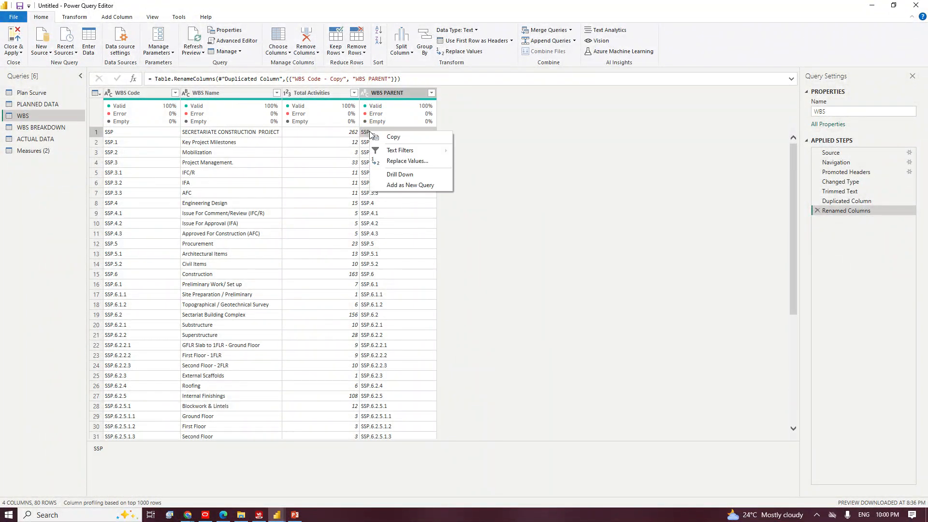
pyautogui.click(407, 162)
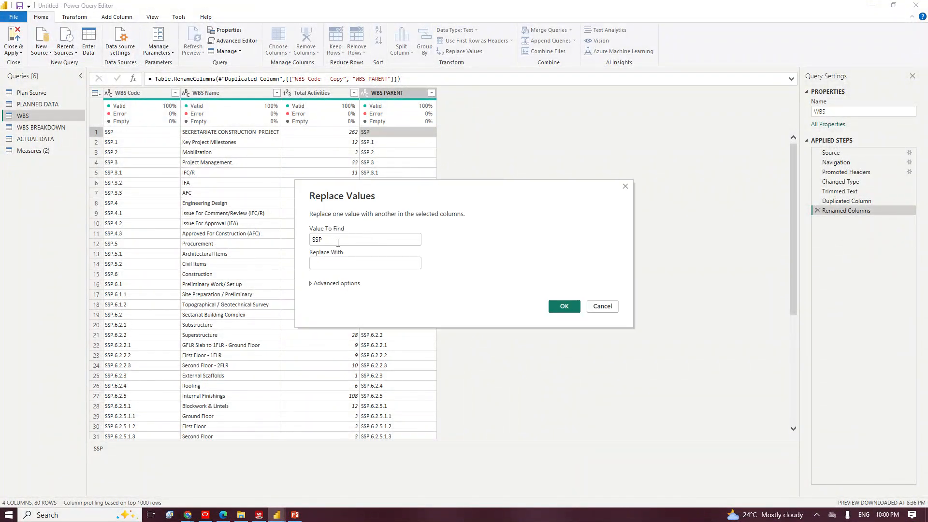
pyautogui.click(333, 240)
pyautogui.click(321, 285)
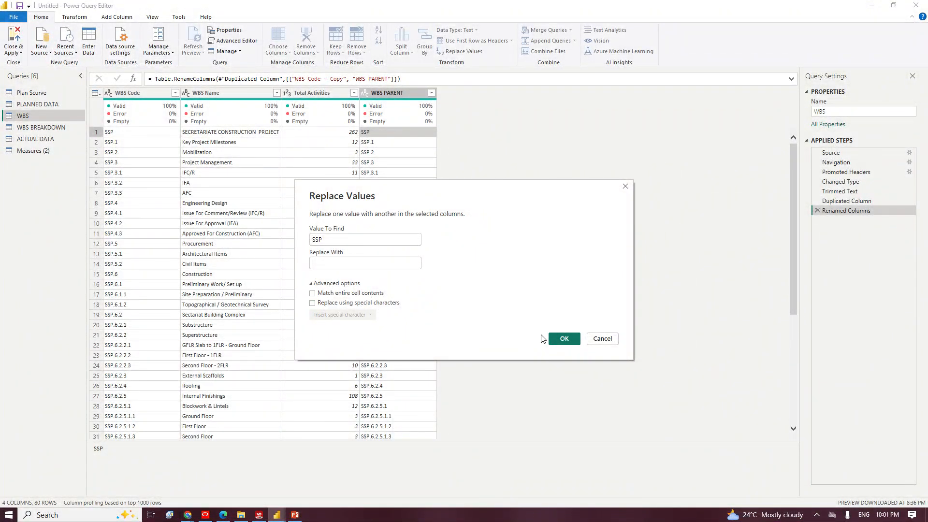
pyautogui.click(347, 283)
pyautogui.click(564, 306)
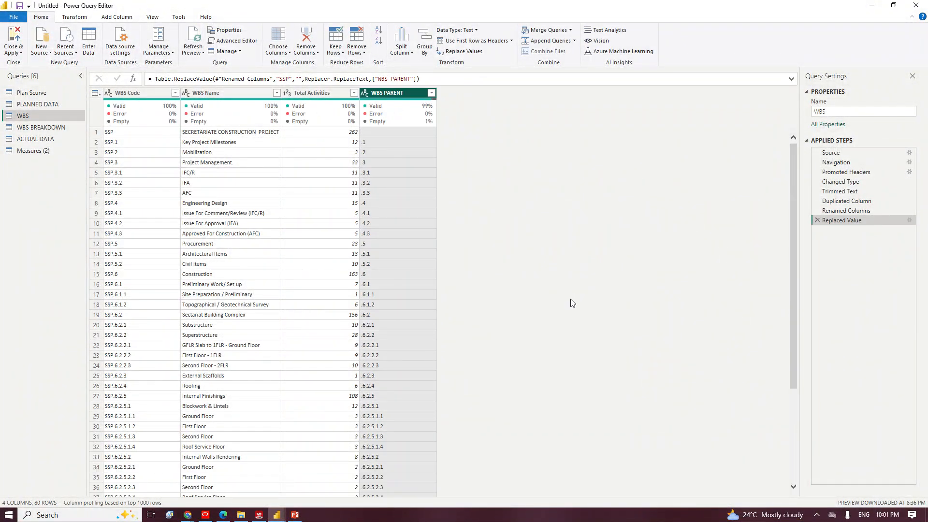
pyautogui.click(816, 221)
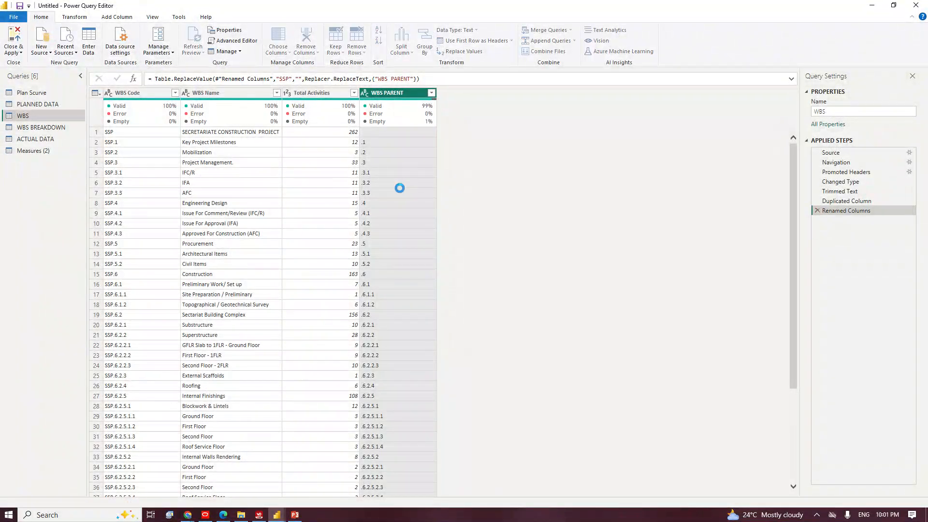
# Replace SSP with an empty value in the WBS PARENT column, matching entire cell contents only.
pyautogui.rightClick(391, 132)
pyautogui.click(430, 162)
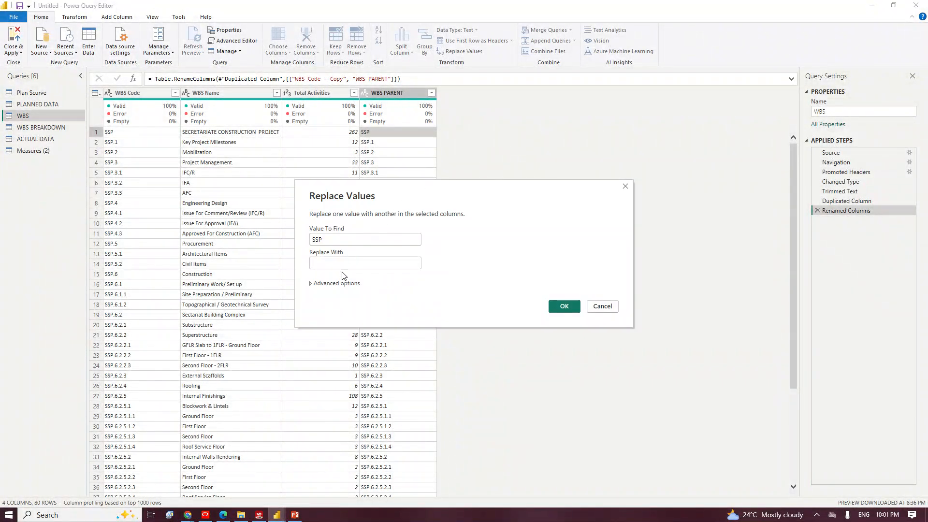
pyautogui.click(337, 283)
pyautogui.click(330, 294)
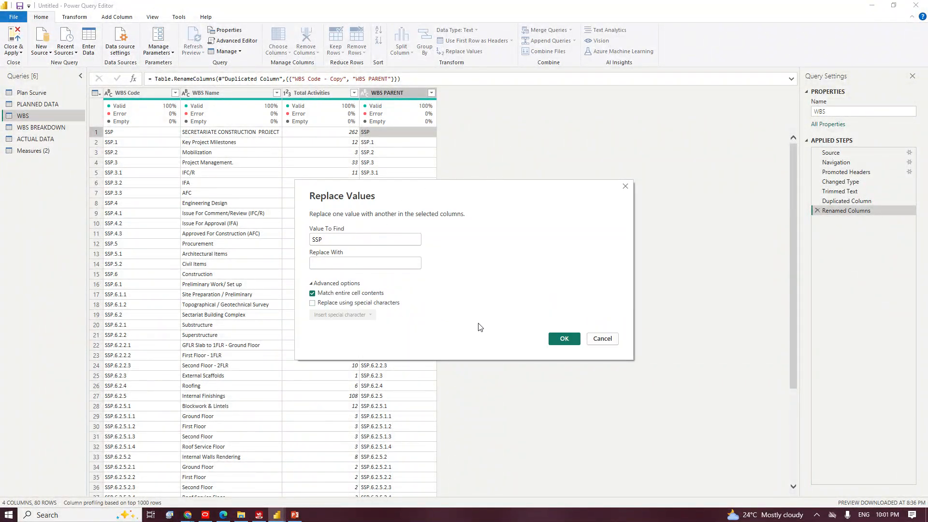
pyautogui.click(561, 338)
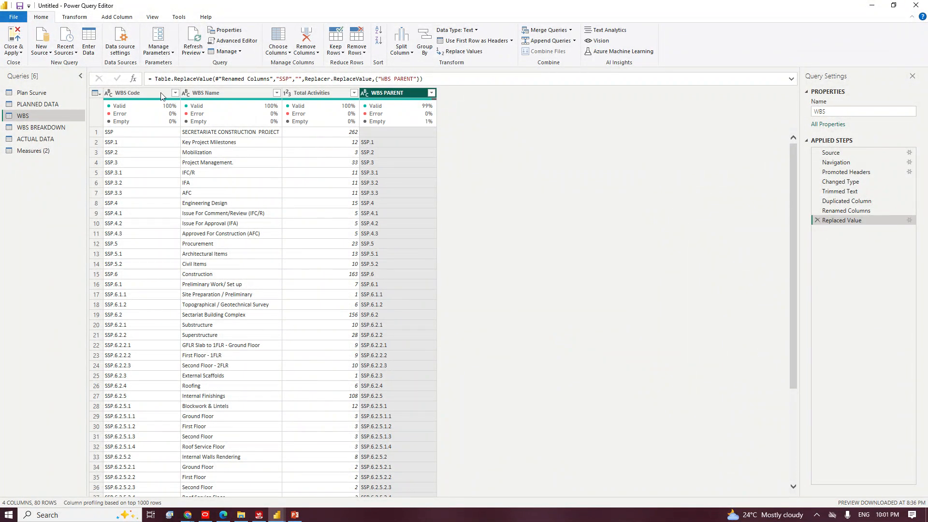
pyautogui.click(370, 136)
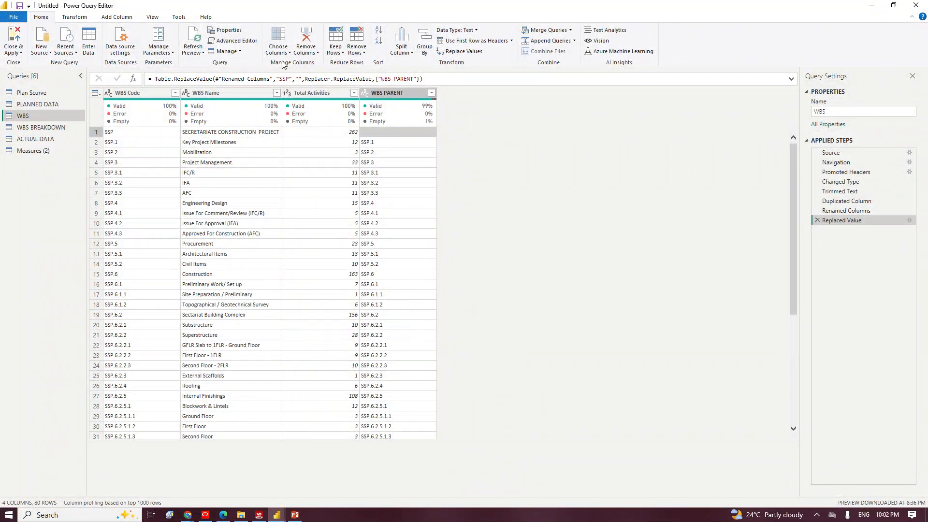
pyautogui.click(290, 54)
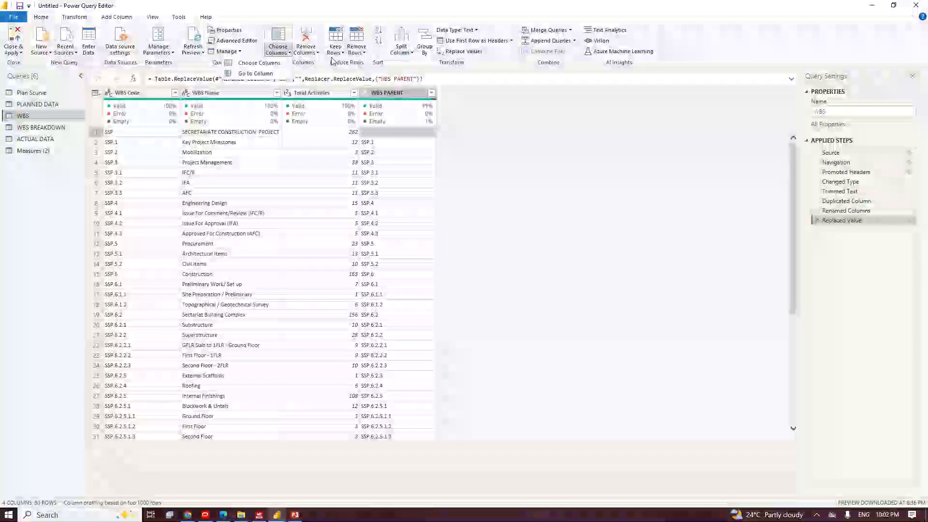
pyautogui.click(318, 54)
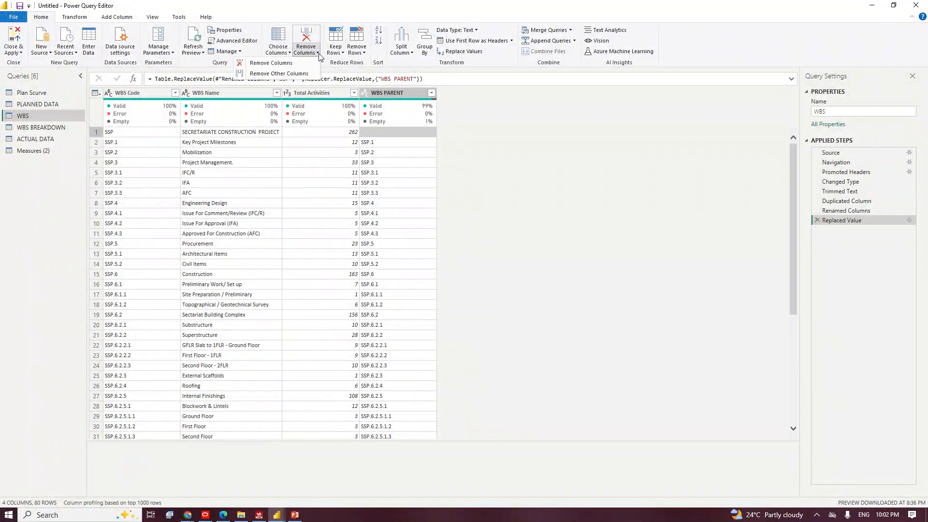
# Split the WBS PARENT column by a custom "." delimiter at the right-most delimiter.
pyautogui.click(472, 134)
pyautogui.doubleClick(48, 17)
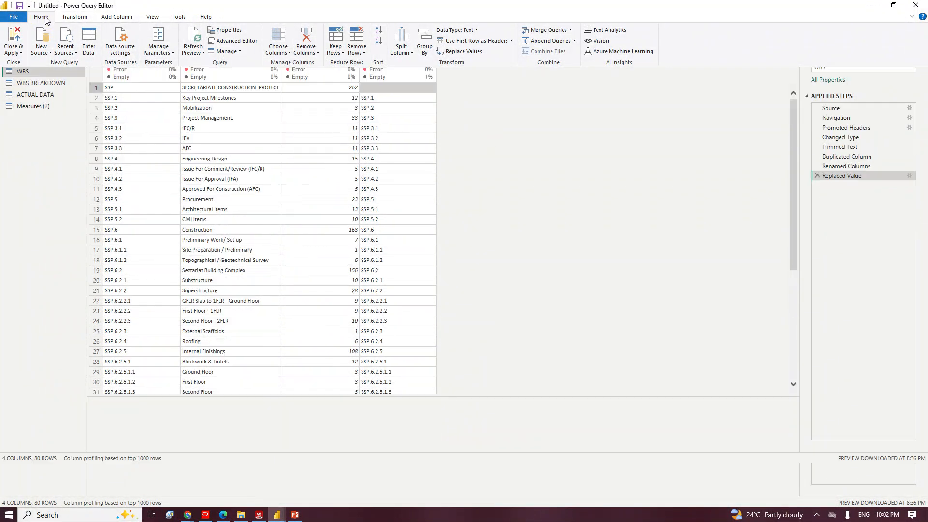
pyautogui.click(74, 17)
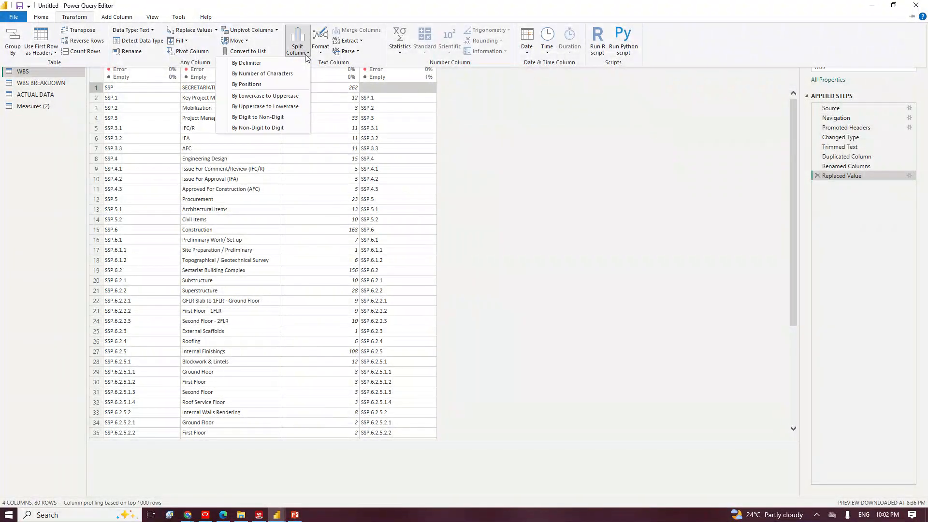
pyautogui.click(307, 52)
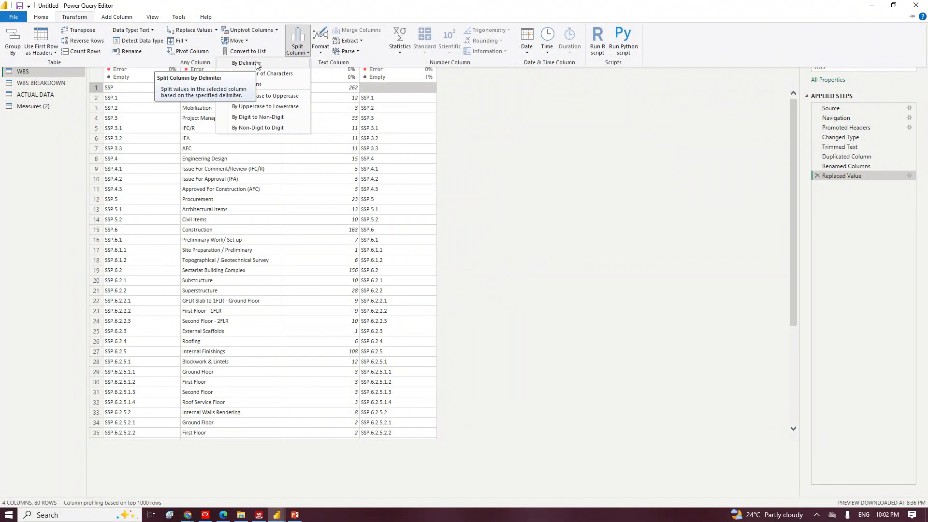
pyautogui.click(257, 64)
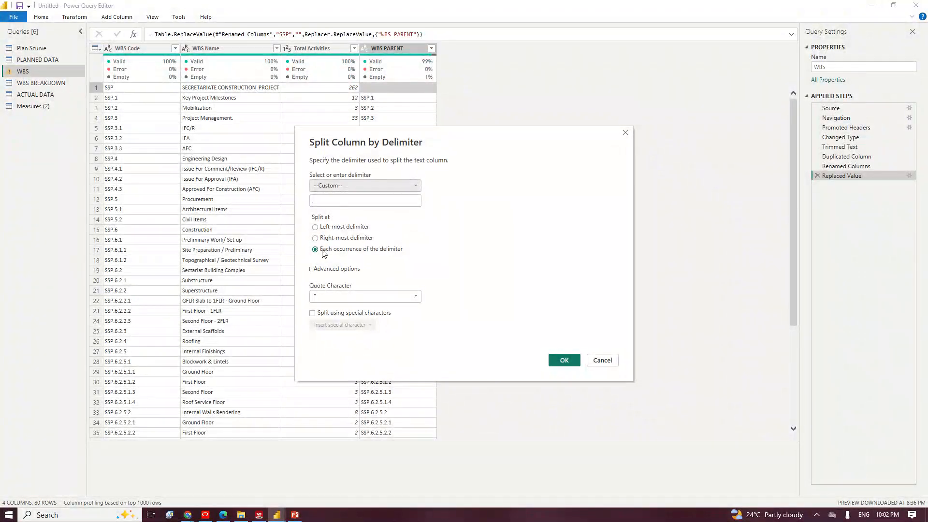
pyautogui.click(333, 239)
pyautogui.click(330, 204)
pyautogui.press('BackSpace')
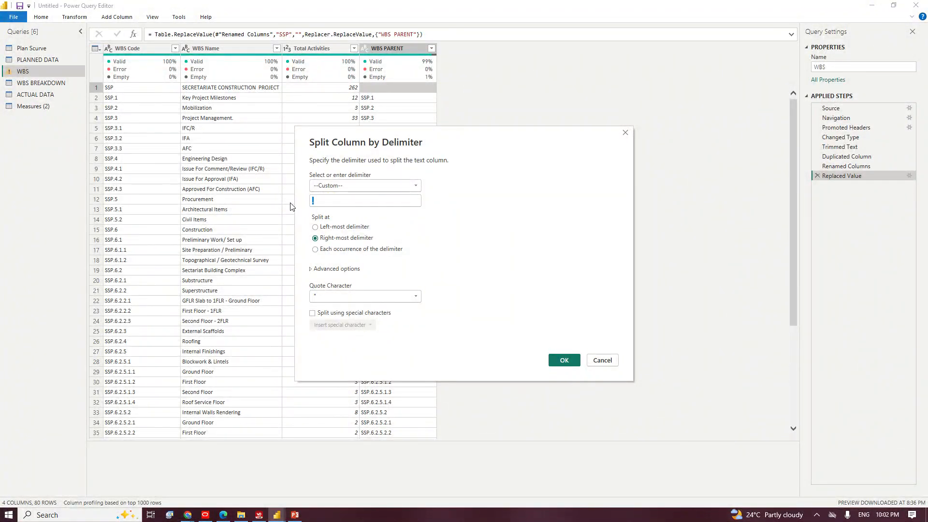
pyautogui.write('.')
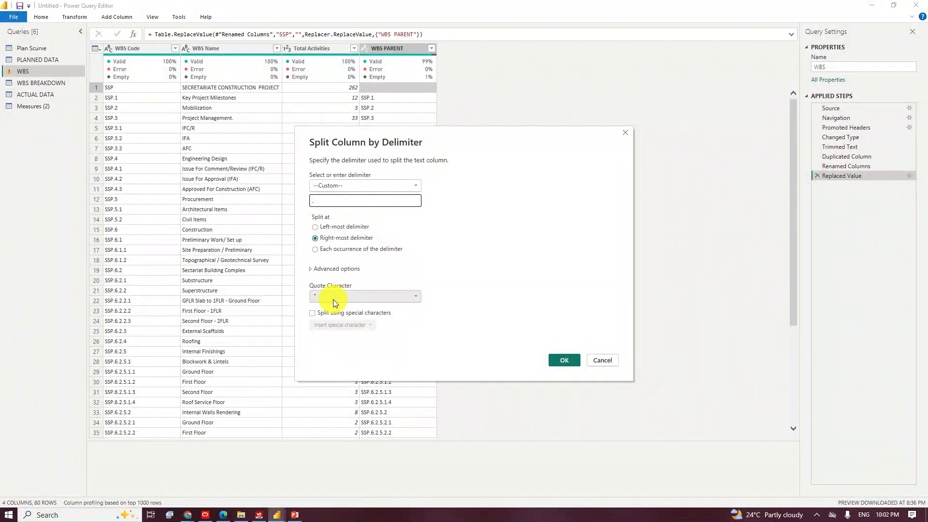
pyautogui.click(333, 299)
pyautogui.click(327, 309)
pyautogui.click(562, 358)
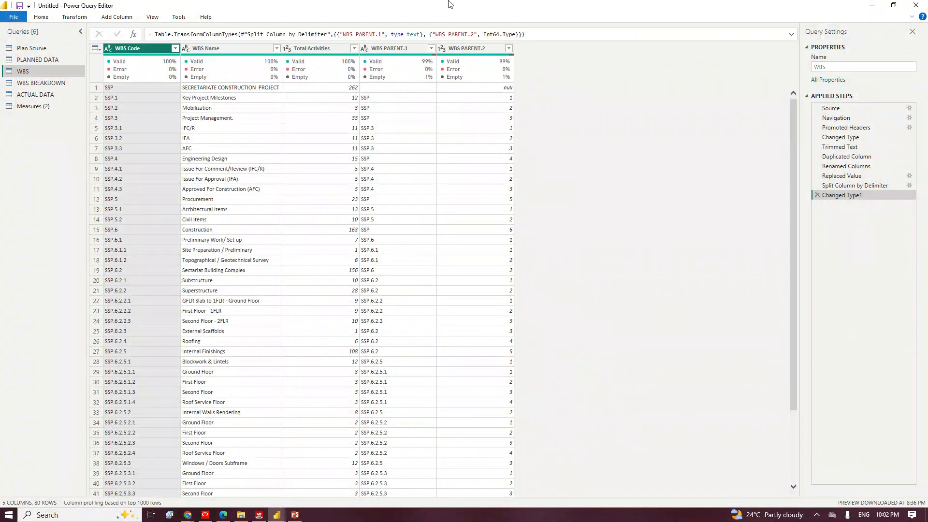
# Remove the WBS PARENT.2 column and rename WBS PARENT.1 as WBS PARENT.
pyautogui.click(469, 47)
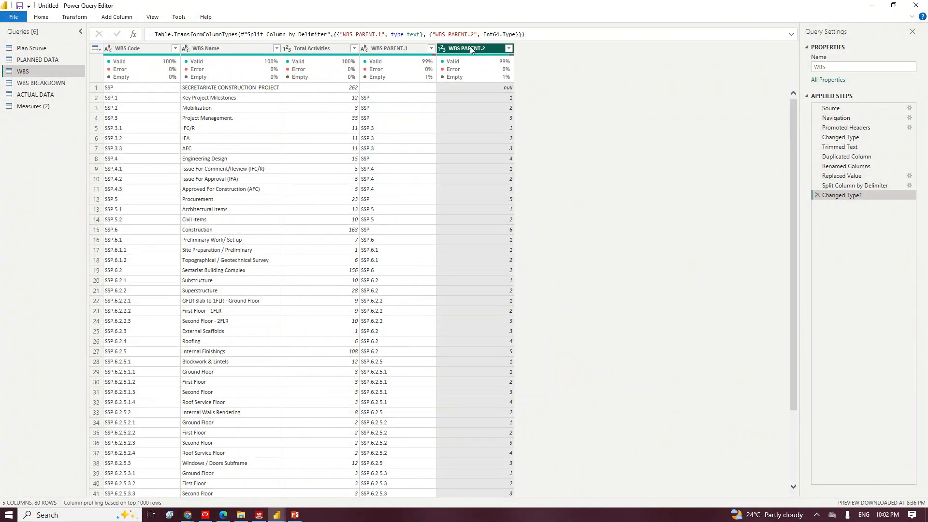
pyautogui.rightClick(471, 47)
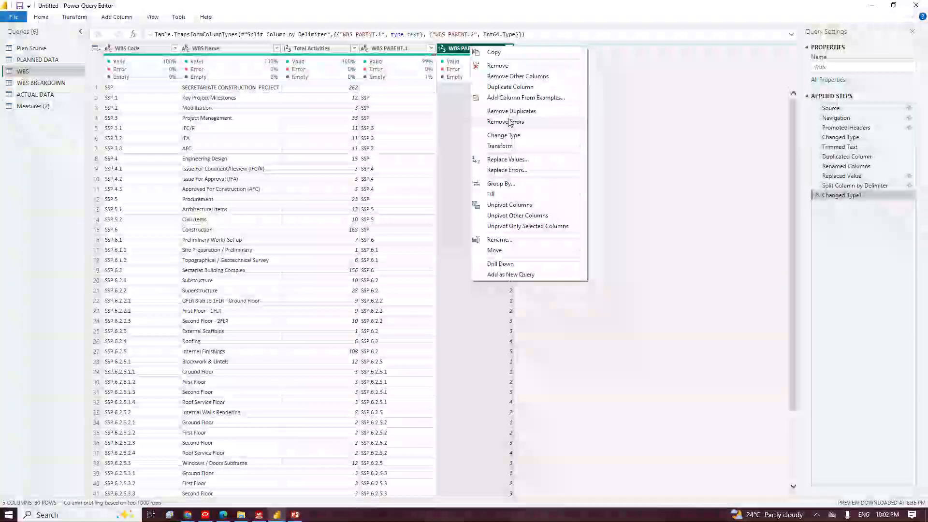
pyautogui.click(503, 67)
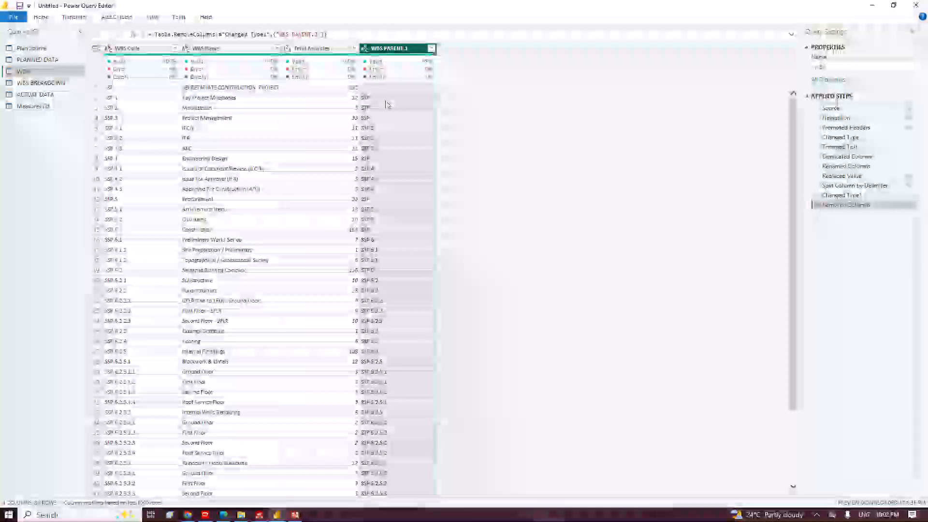
pyautogui.click(410, 52)
pyautogui.doubleClick(410, 52)
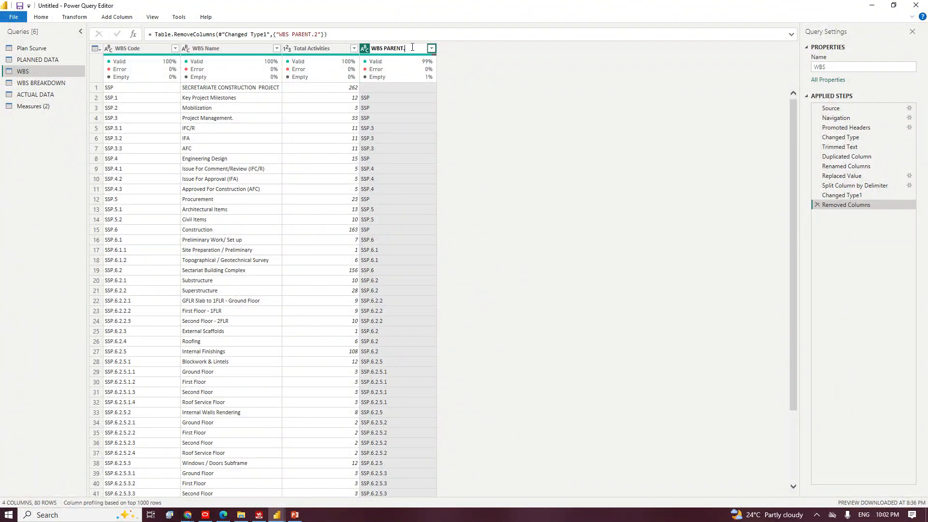
pyautogui.press('Return')
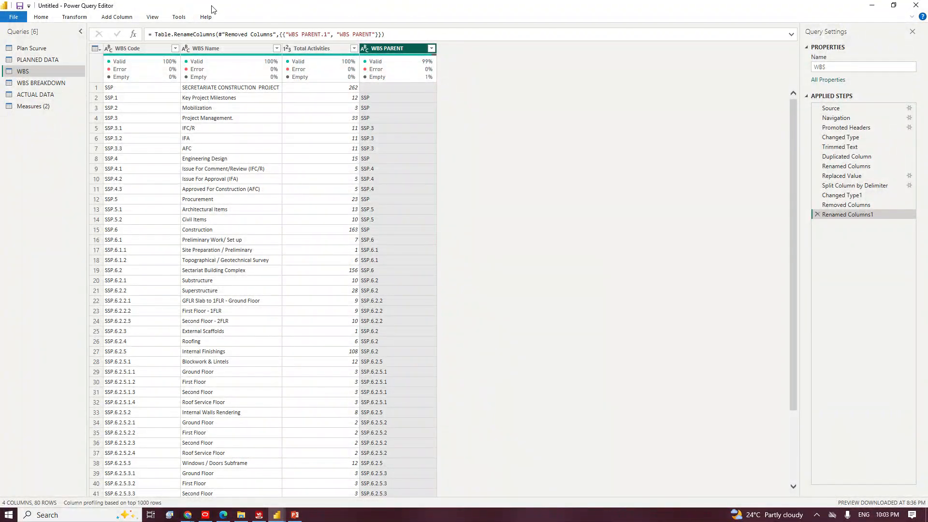
# Create a blank query and clear its default code in the Advanced Editor.
pyautogui.click(43, 18)
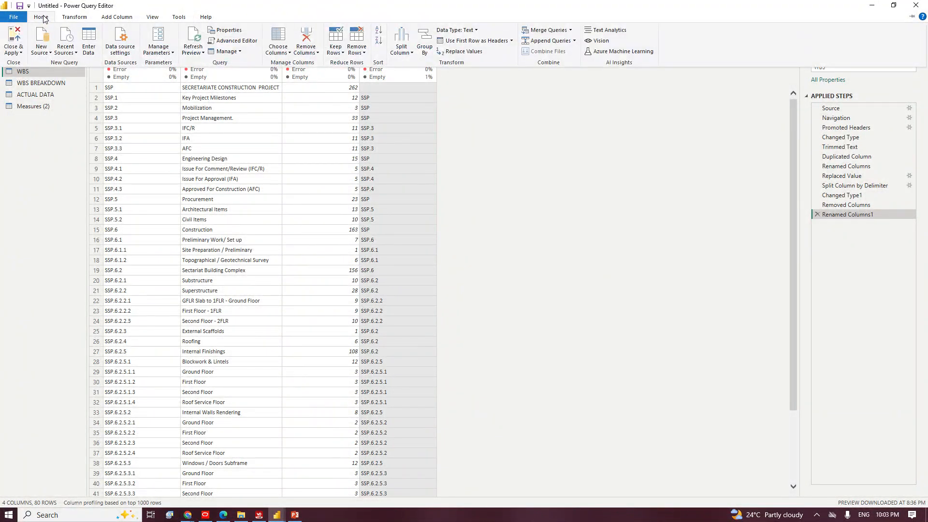
pyautogui.click(47, 54)
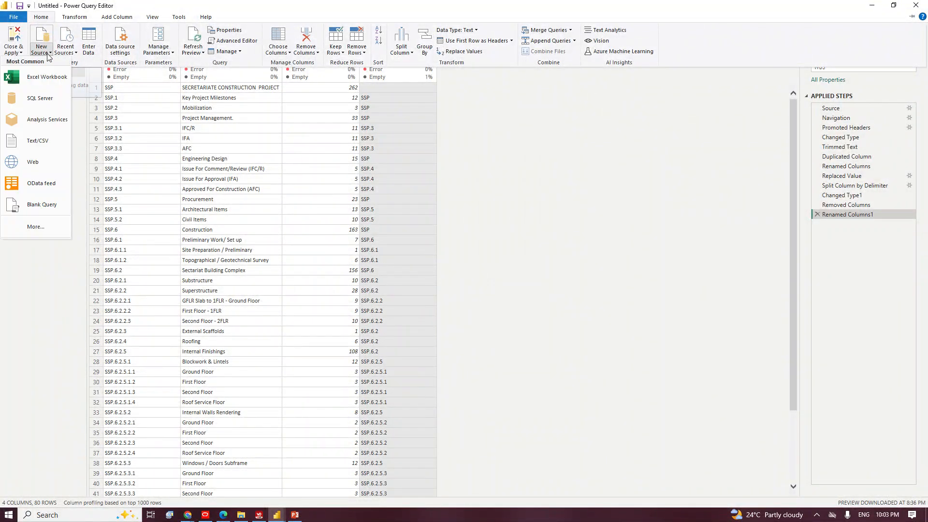
pyautogui.click(35, 203)
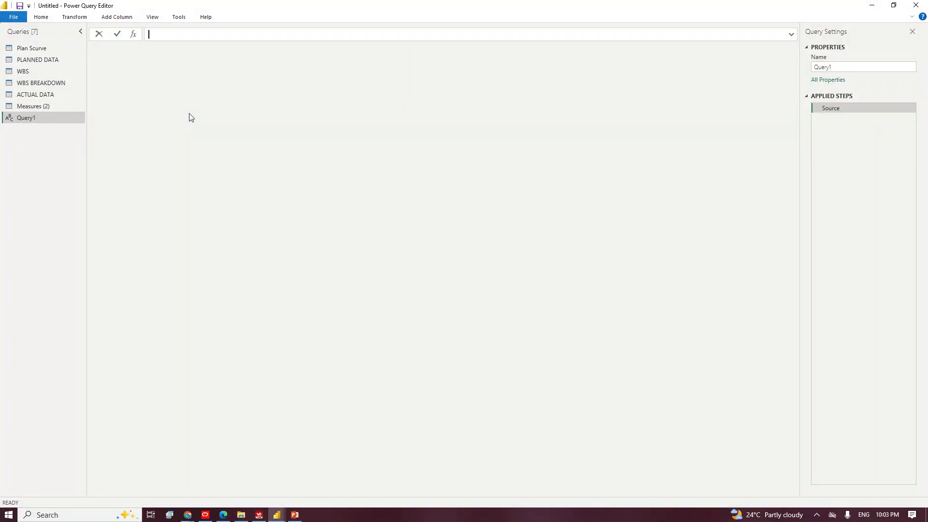
pyautogui.click(40, 21)
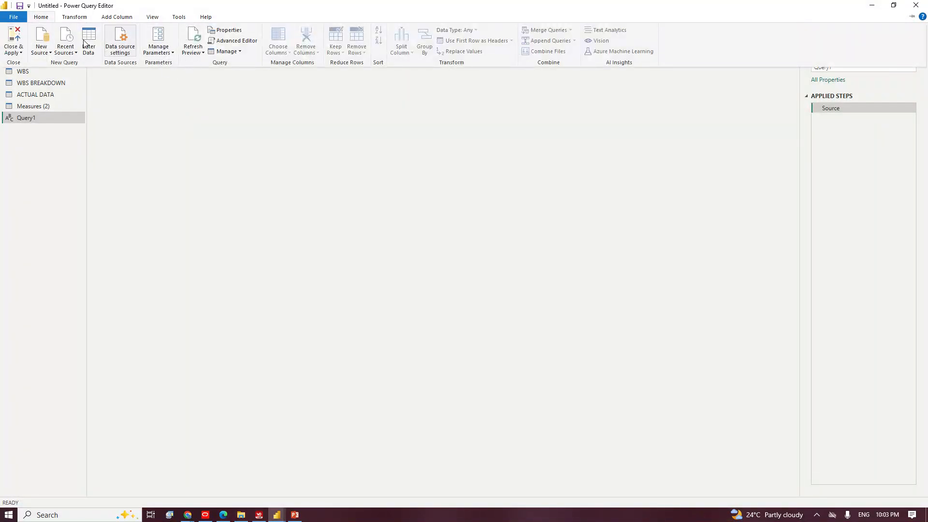
pyautogui.click(230, 40)
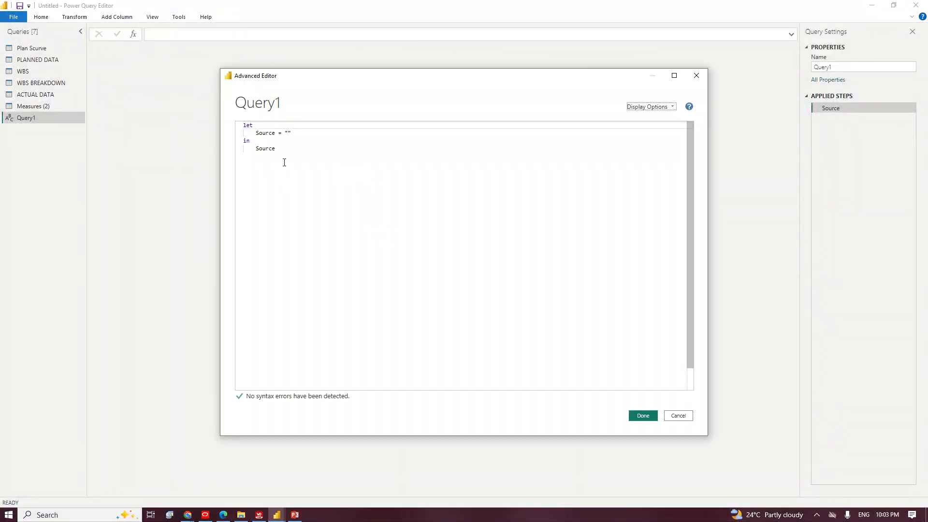
pyautogui.moveTo(278, 151); pyautogui.dragTo(235, 126)
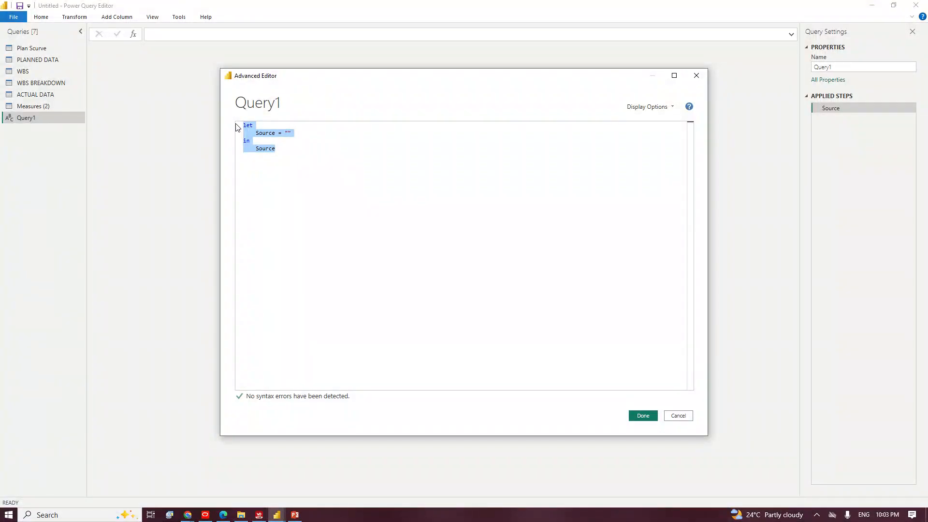
pyautogui.press('BackSpace')
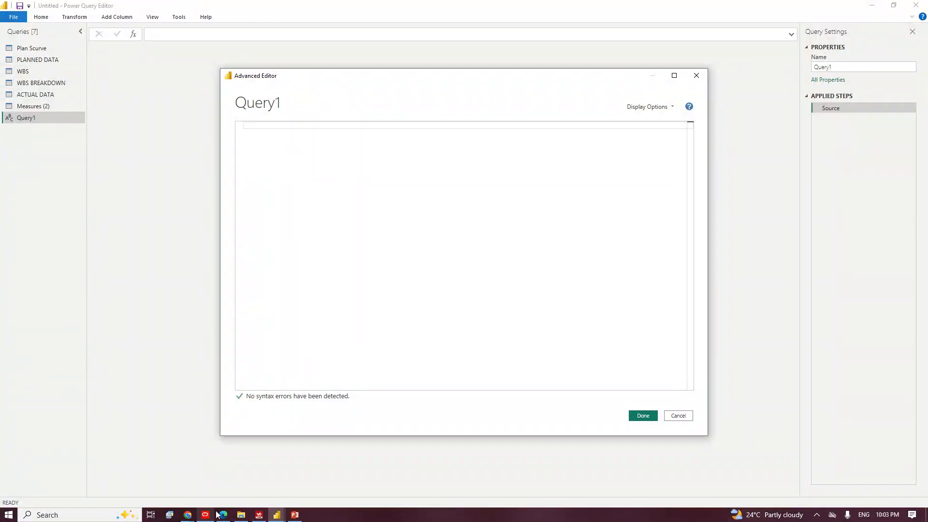
# Open the WBS-LEVELING text file from the Downloads folder and copy its entire contents.
pyautogui.click(236, 515)
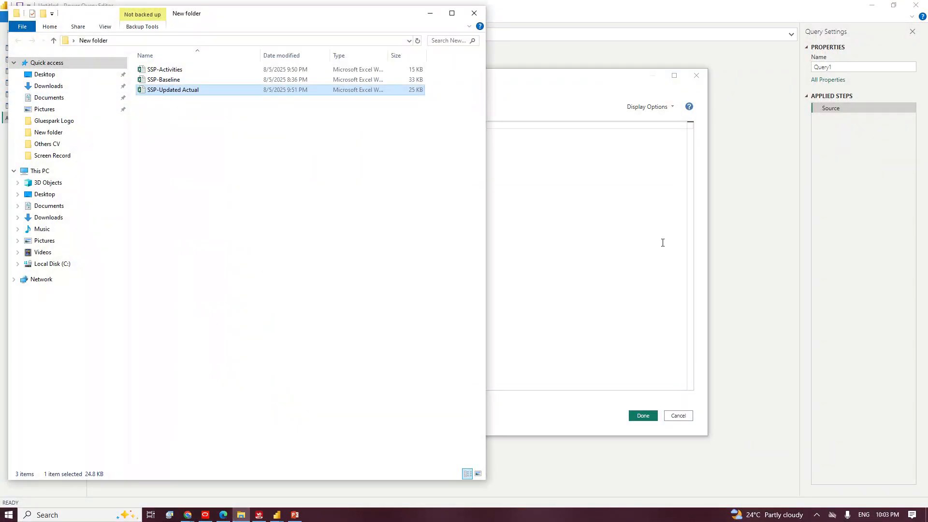
pyautogui.press('super+e')
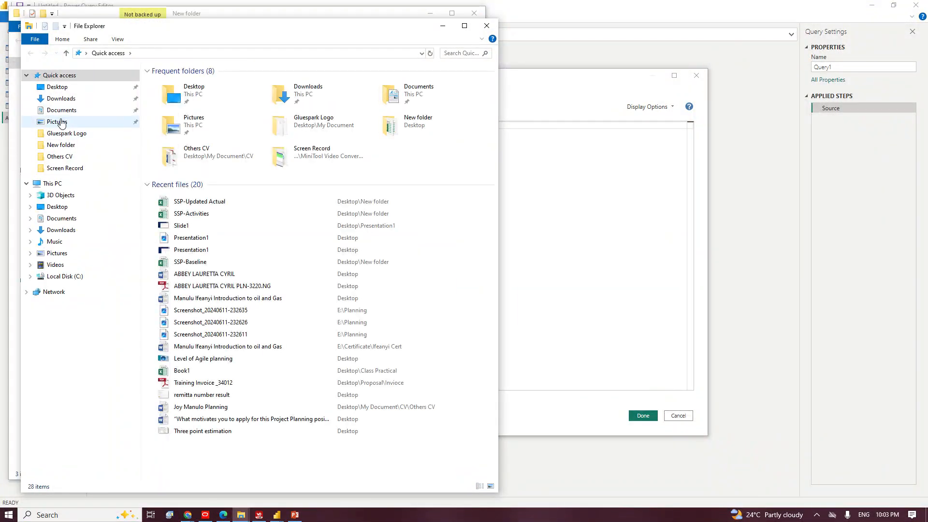
pyautogui.click(56, 99)
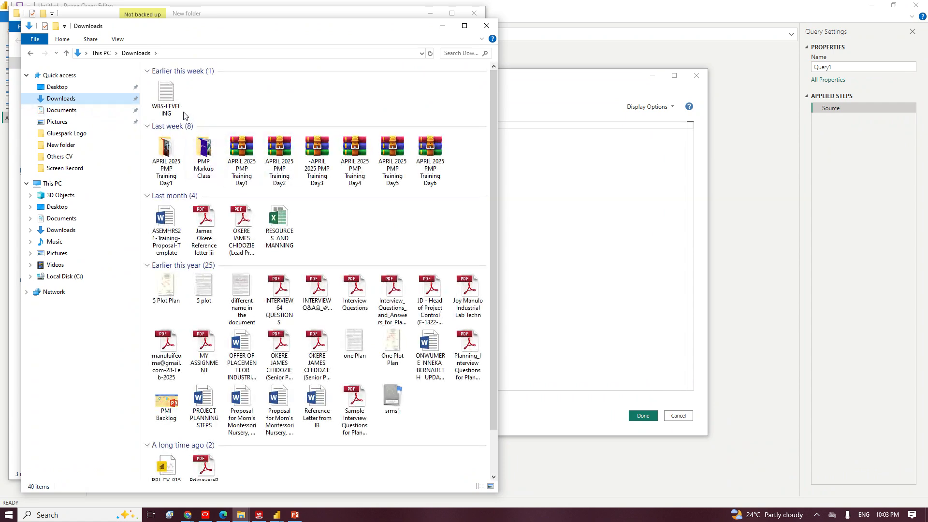
pyautogui.click(171, 104)
pyautogui.doubleClick(170, 104)
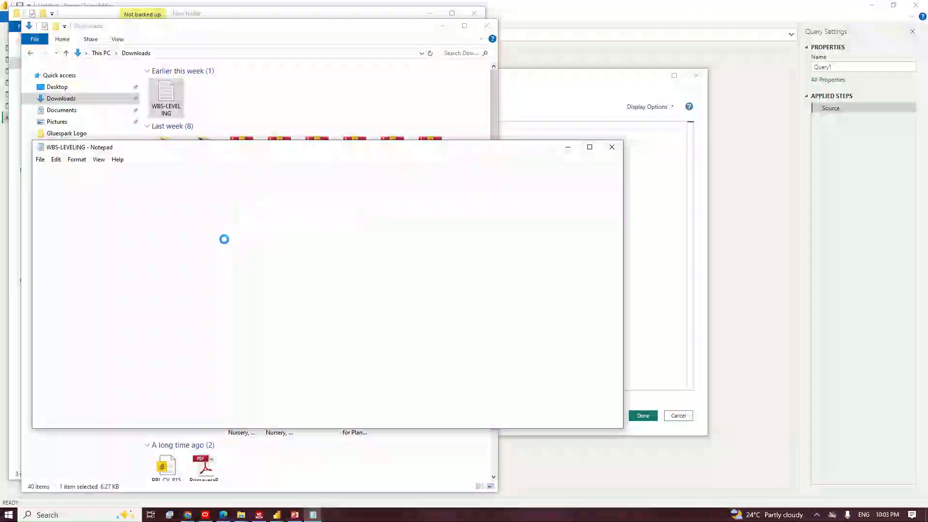
pyautogui.click(203, 255)
pyautogui.scroll(-8, 198, 255)
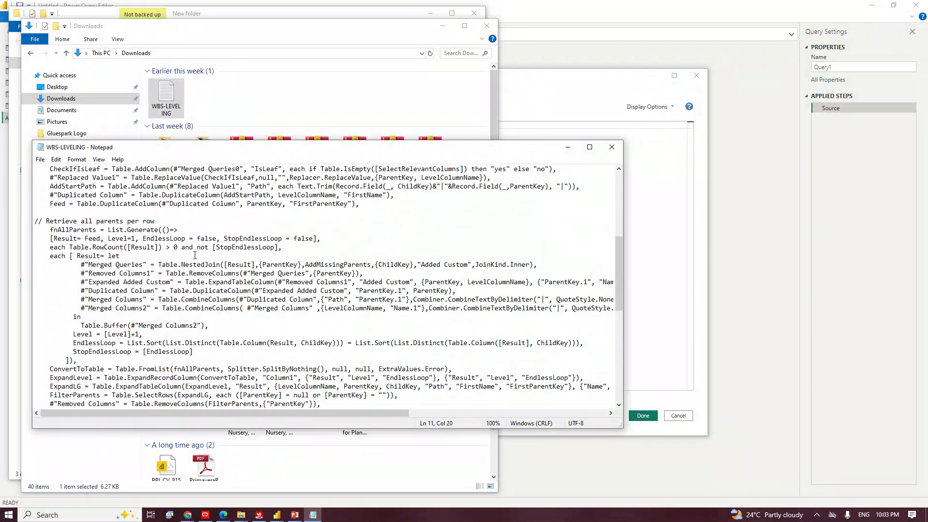
pyautogui.hotkey('ctrl', 'a')
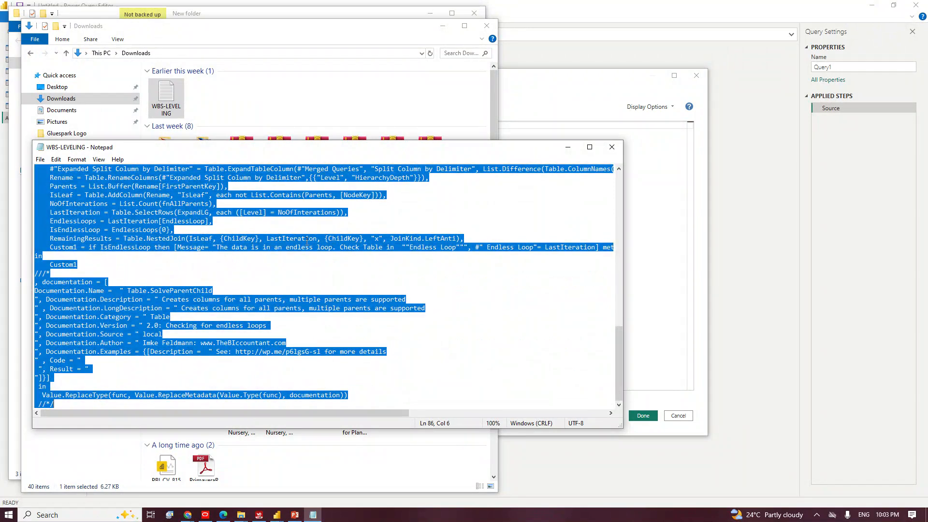
# Paste the copied WBS-LEVELING code into the blank query's Advanced Editor and apply it.
pyautogui.click(530, 95)
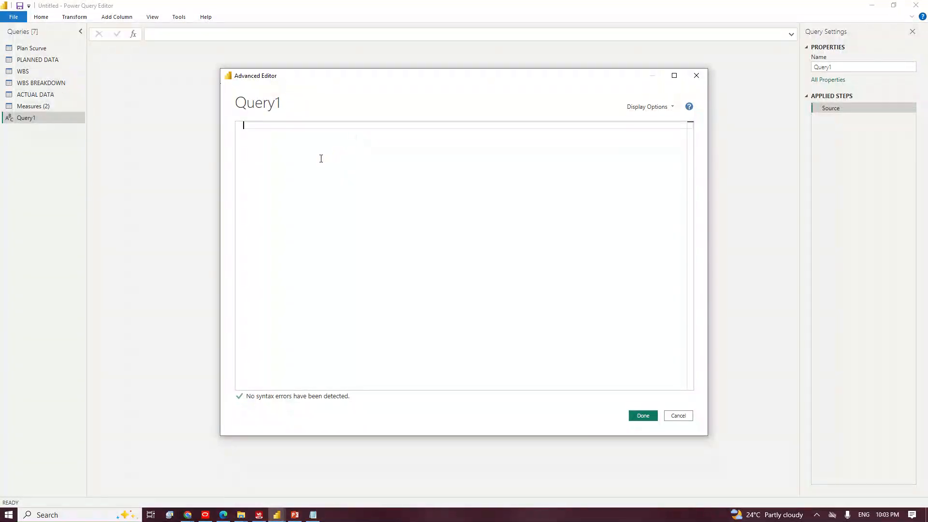
pyautogui.hotkey('ctrl', 'v')
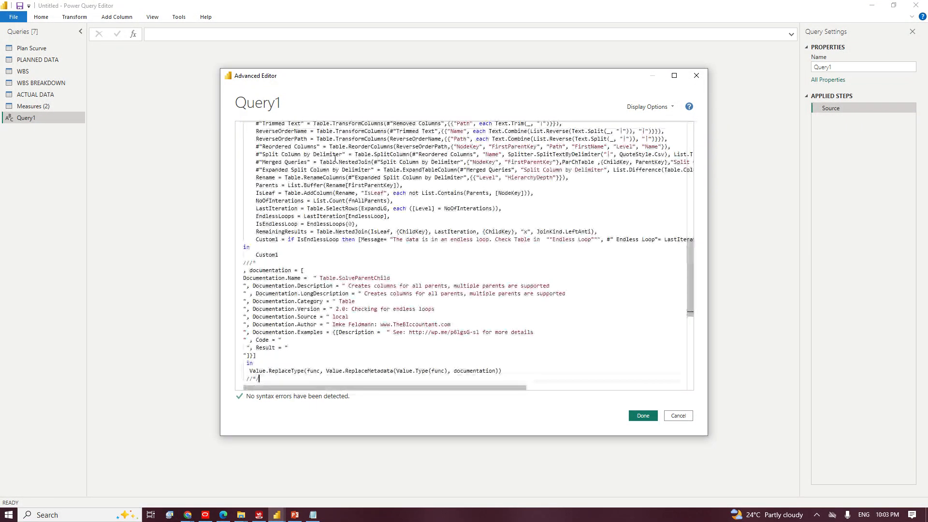
pyautogui.click(639, 416)
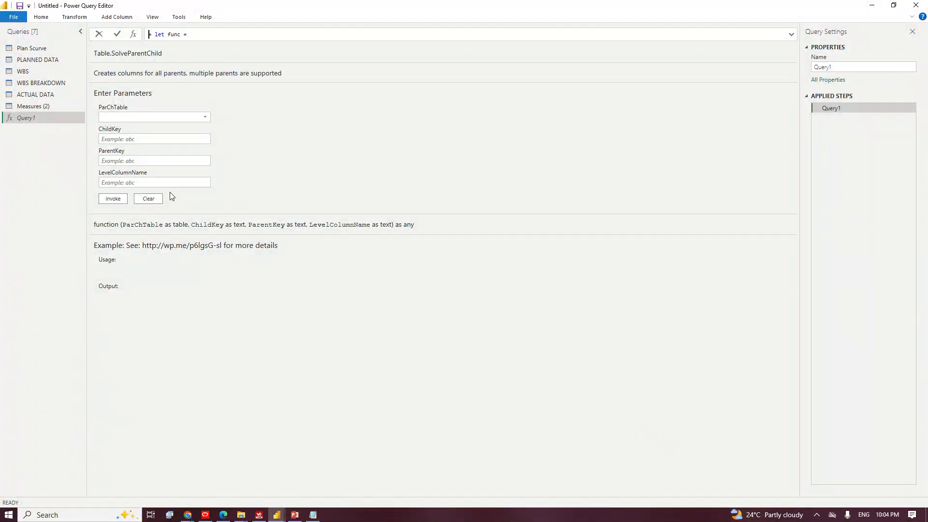
# Set the function's ParChTable parameter to the WBS table and ChildKey to WBS Code.
pyautogui.click(172, 119)
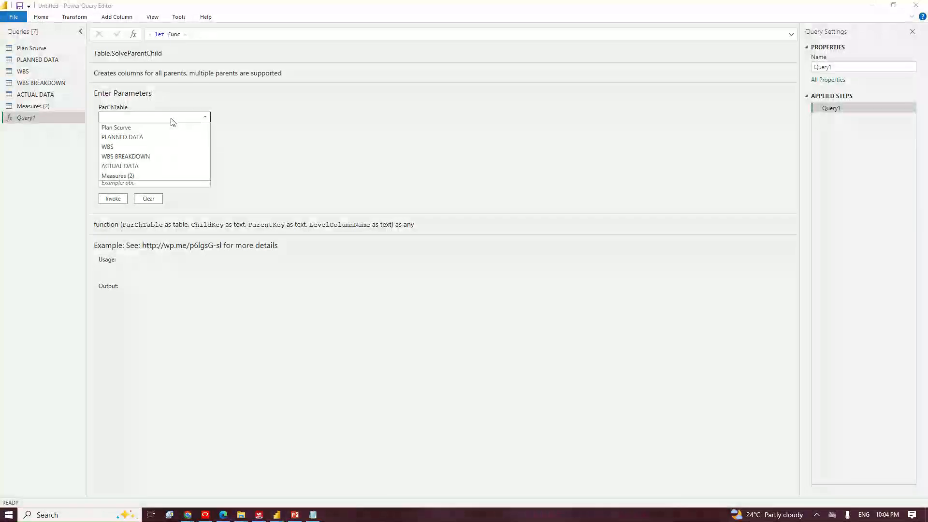
pyautogui.click(135, 147)
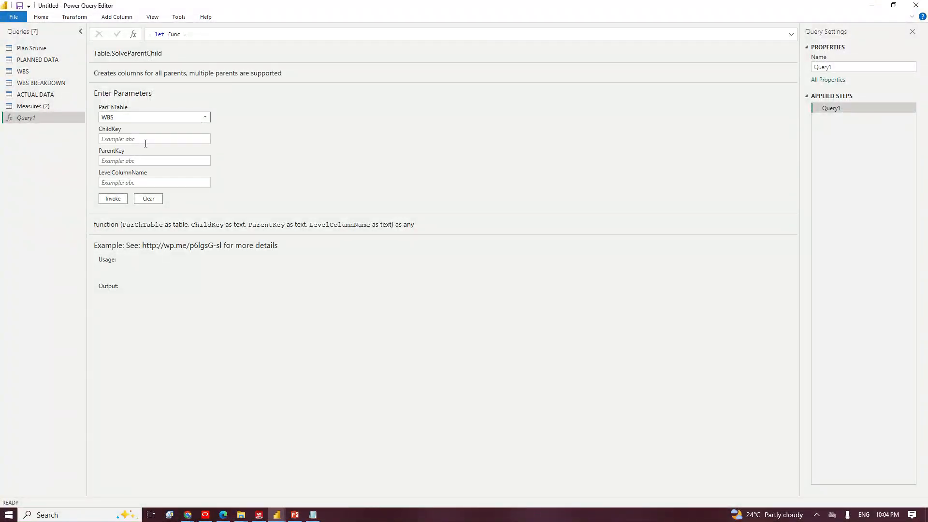
pyautogui.click(145, 141)
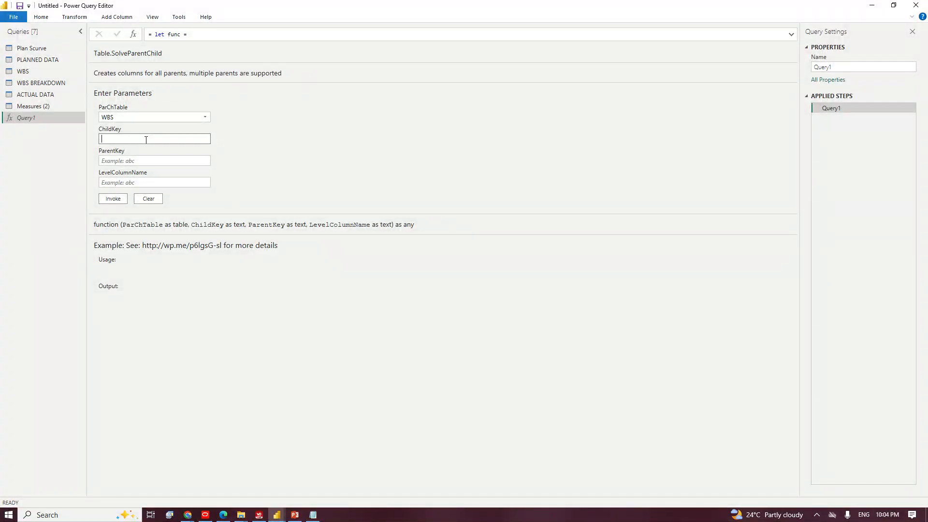
pyautogui.write('wbs')
pyautogui.press('BackSpace')
pyautogui.write('WBS Code')
# Set ParentKey to WBS PARENT and LevelColumnName to WBS Name, and invoke the function.
pyautogui.click(162, 160)
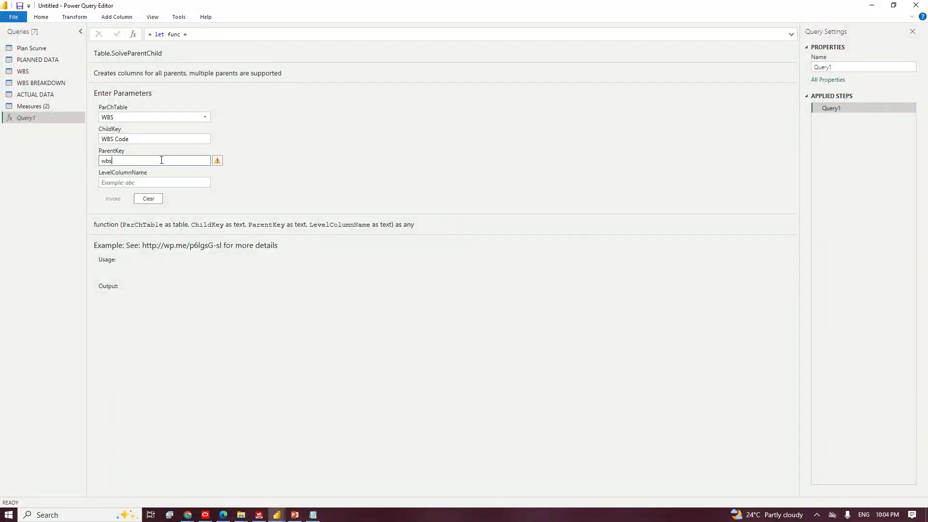
pyautogui.press('BackSpace')
pyautogui.press('BackSpace')
pyautogui.write('WBS PARE')
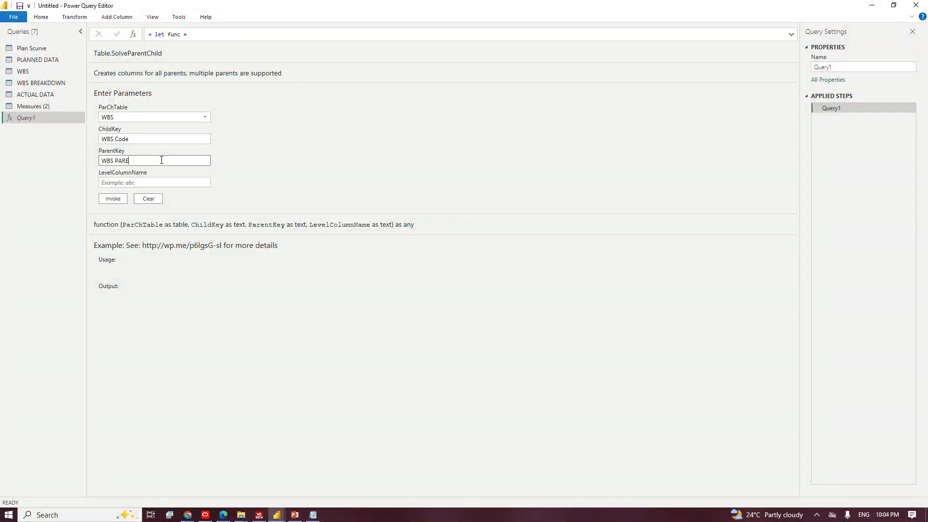
pyautogui.write('NT')
pyautogui.click(160, 182)
pyautogui.write('WNB')
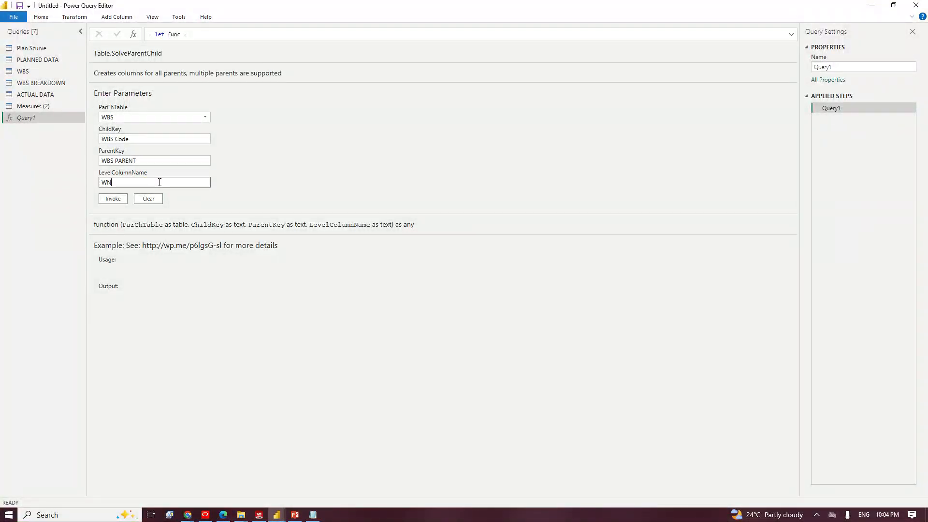
pyautogui.press('BackSpace')
pyautogui.press('BackSpace')
pyautogui.click(108, 199)
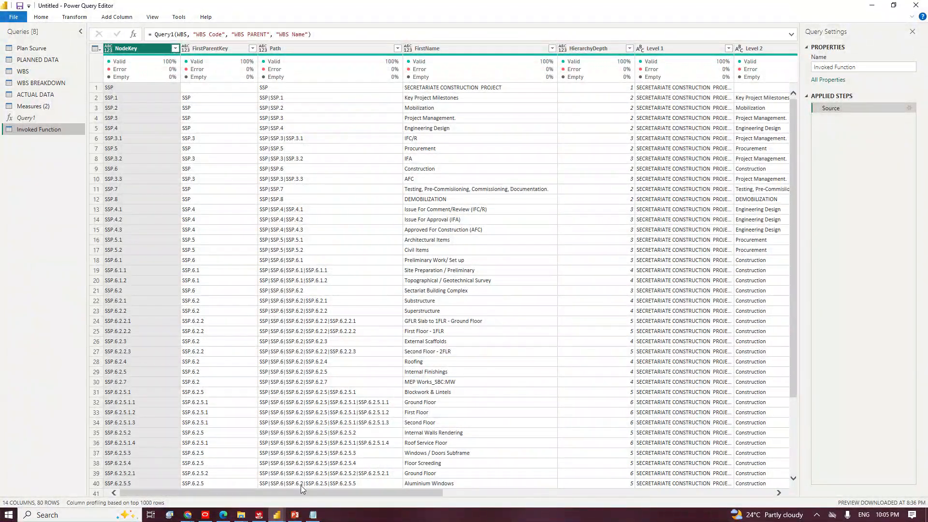
# Remove the EndlessLoop, Total Activities and IsLeaf columns from the Invoked Function query.
pyautogui.moveTo(301, 492); pyautogui.dragTo(683, 494)
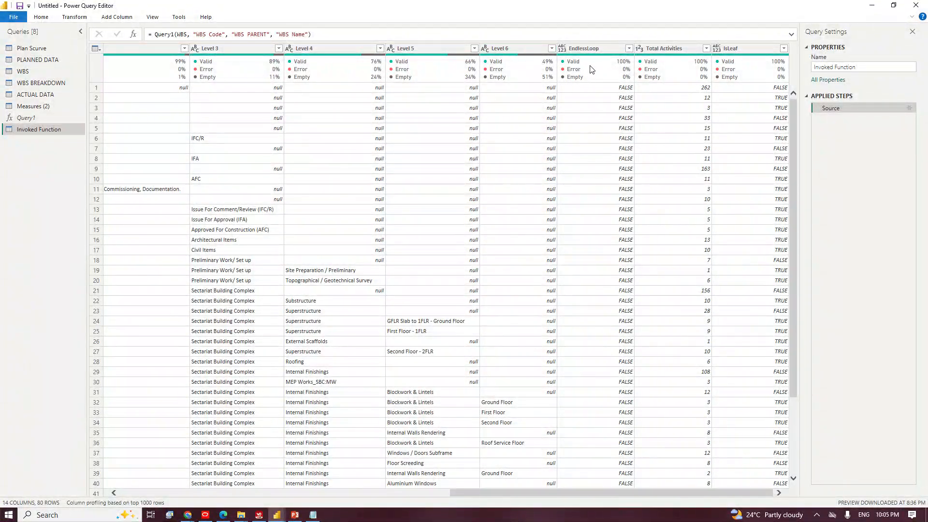
pyautogui.click(582, 49)
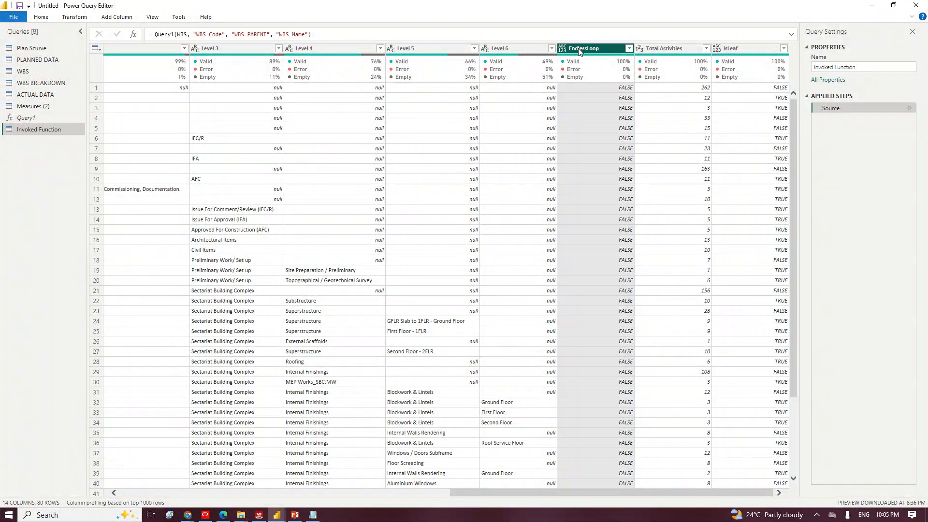
pyautogui.keyDown('shift'); pyautogui.click(740, 49); pyautogui.keyUp('shift')
pyautogui.rightClick(741, 49)
pyautogui.click(767, 68)
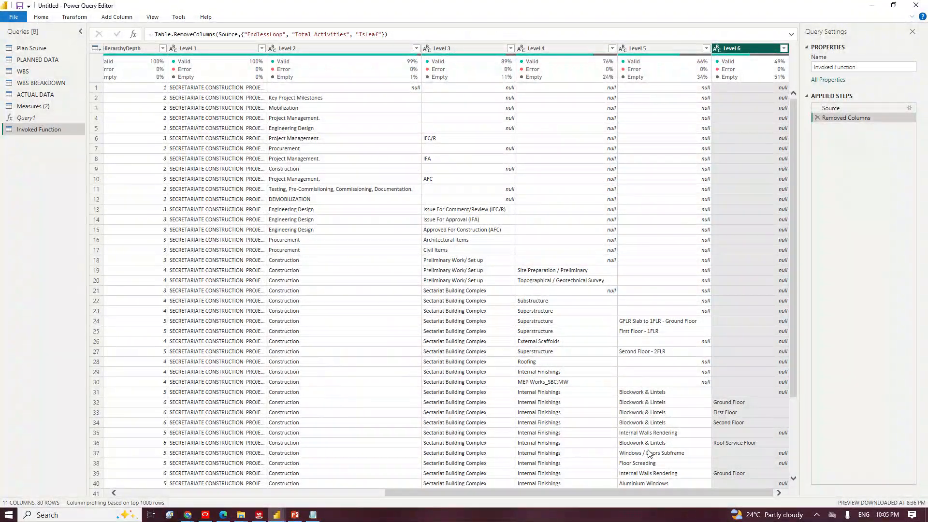
# Remove the Path and HierarchyDepth columns from the Invoked Function query.
pyautogui.moveTo(580, 494); pyautogui.dragTo(403, 486)
pyautogui.hscroll(-3, 364, 484)
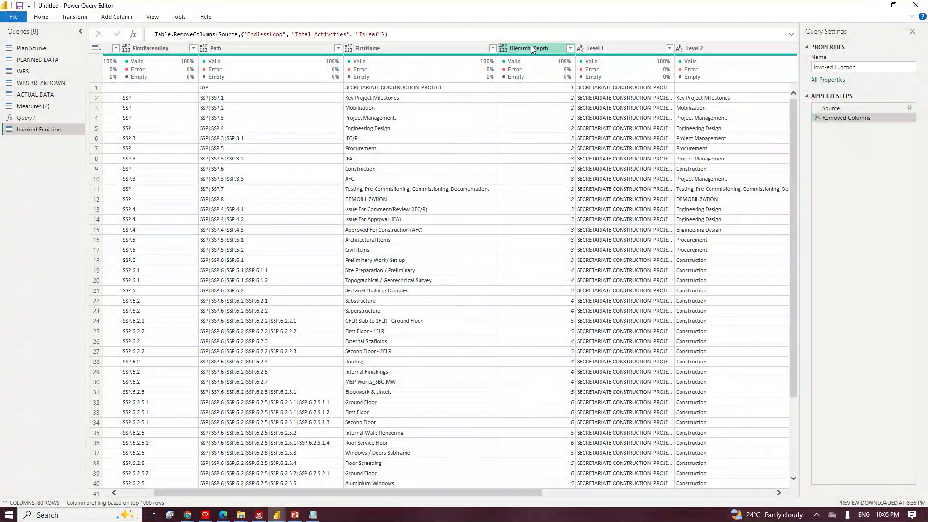
pyautogui.hscroll(-3, 379, 489)
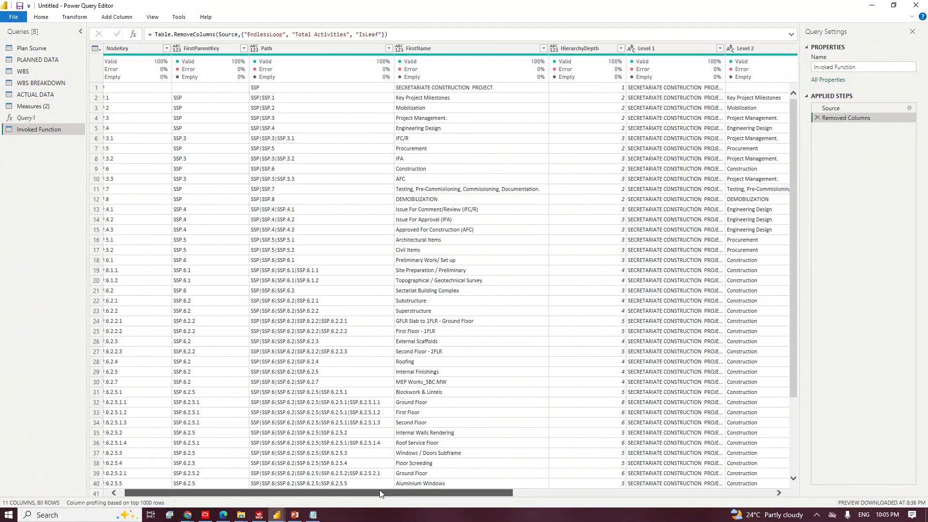
pyautogui.click(304, 48)
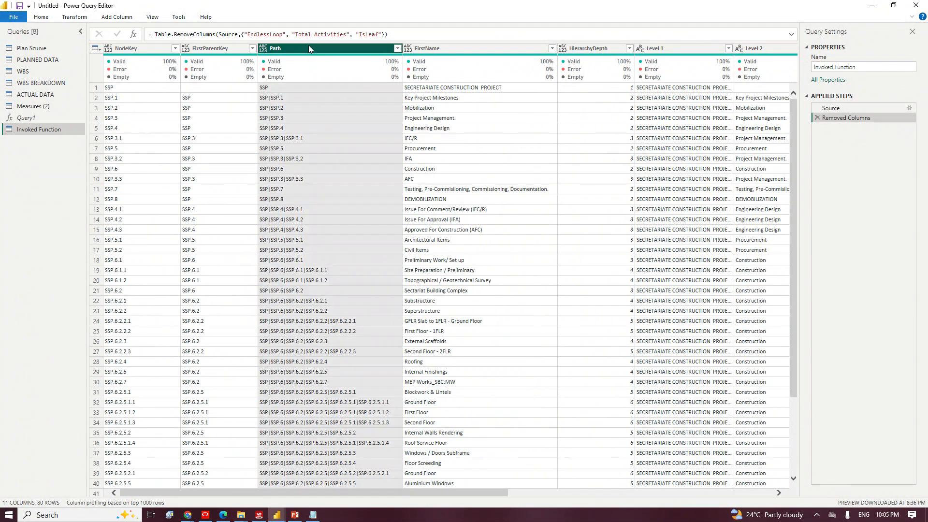
pyautogui.rightClick(309, 50)
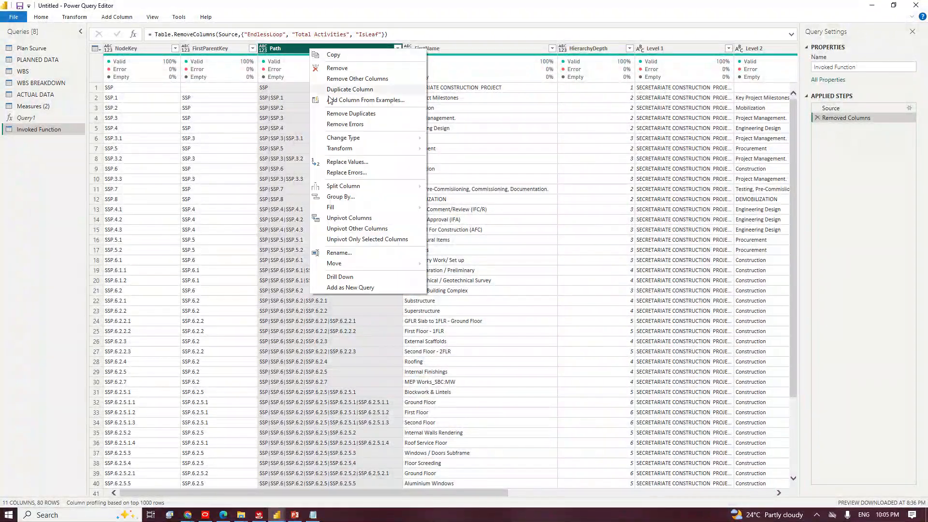
pyautogui.click(337, 68)
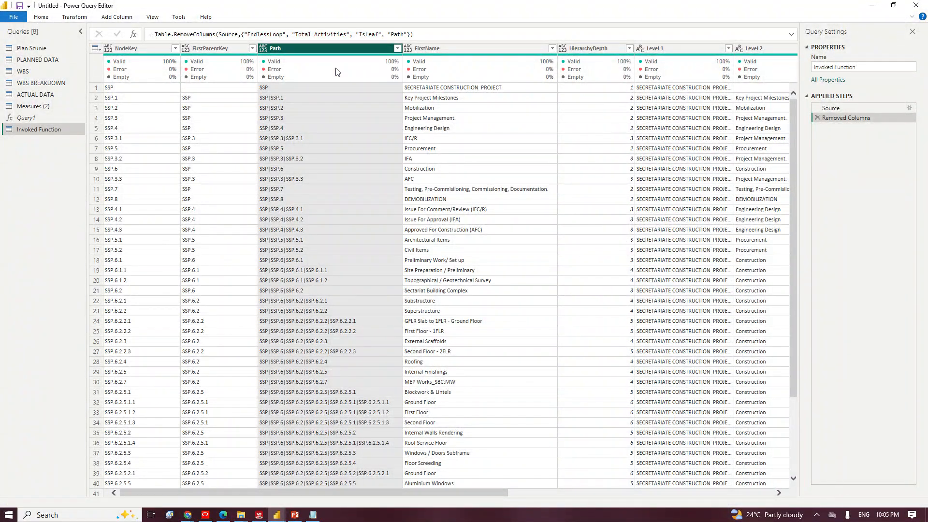
pyautogui.click(439, 48)
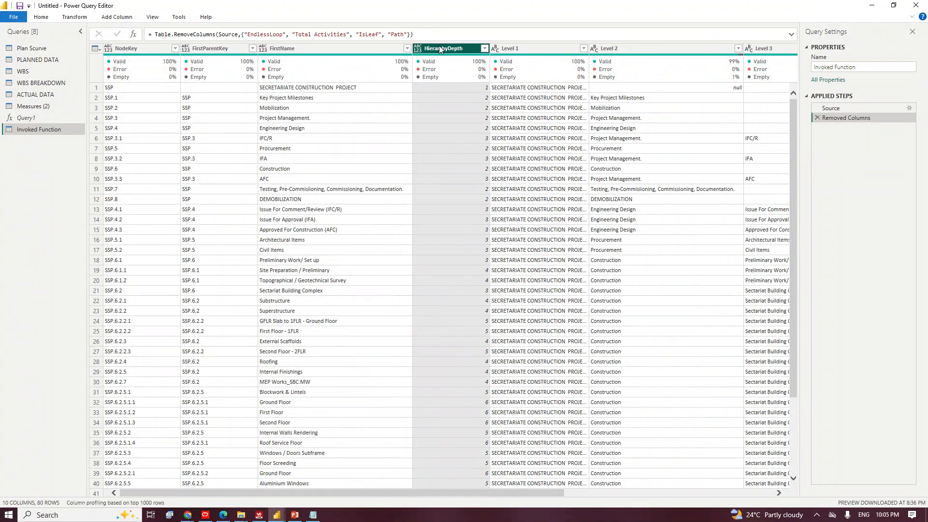
pyautogui.rightClick(439, 48)
pyautogui.click(467, 67)
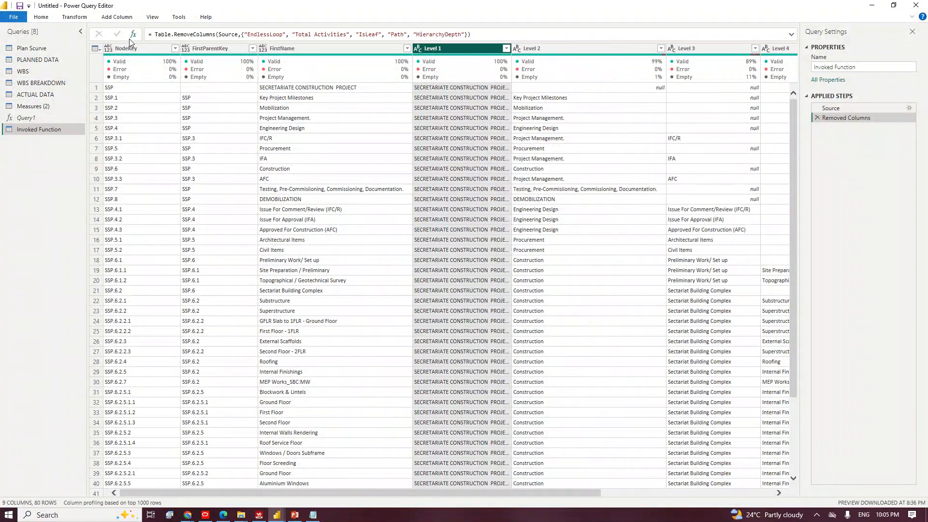
# Rename the NodeKey column as WBS Code and the FirstName column as WBS Name.
pyautogui.doubleClick(130, 49)
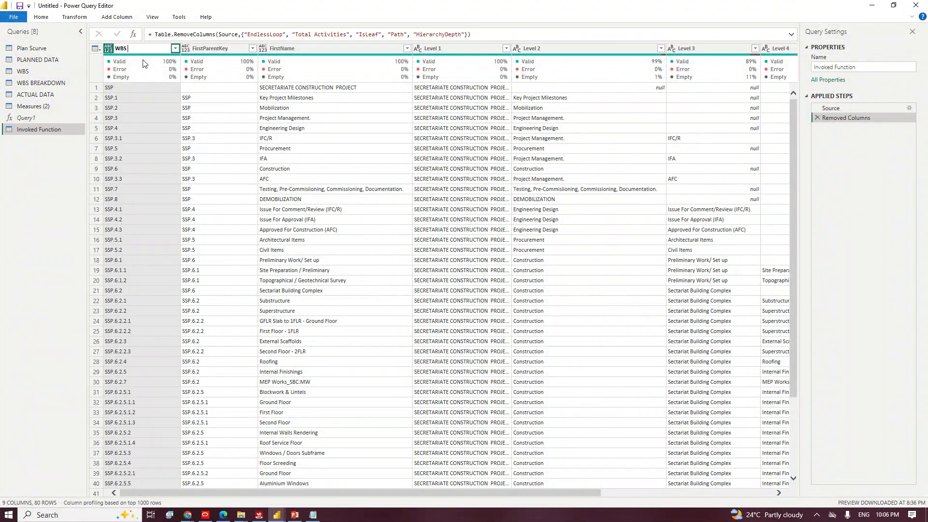
pyautogui.write('WBS Code')
pyautogui.press('Return')
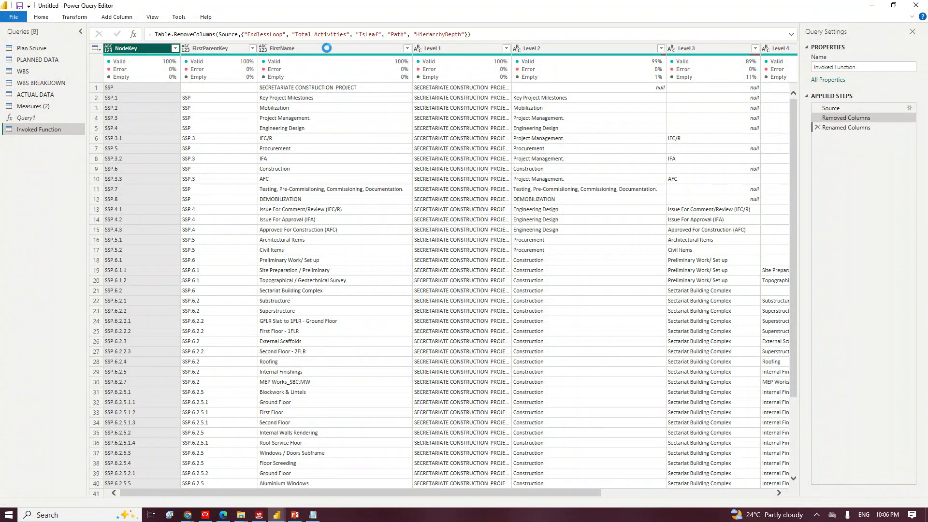
pyautogui.doubleClick(312, 48)
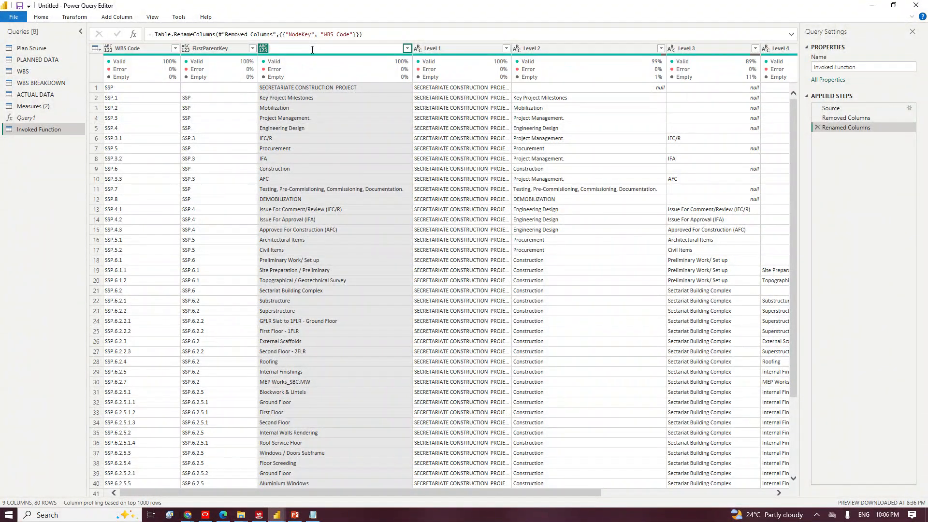
pyautogui.write('WBS')
pyautogui.write('Name')
# Rename the Invoked Function query as WBS LEVEL, and close the query editor with the changes applied.
pyautogui.click(43, 131)
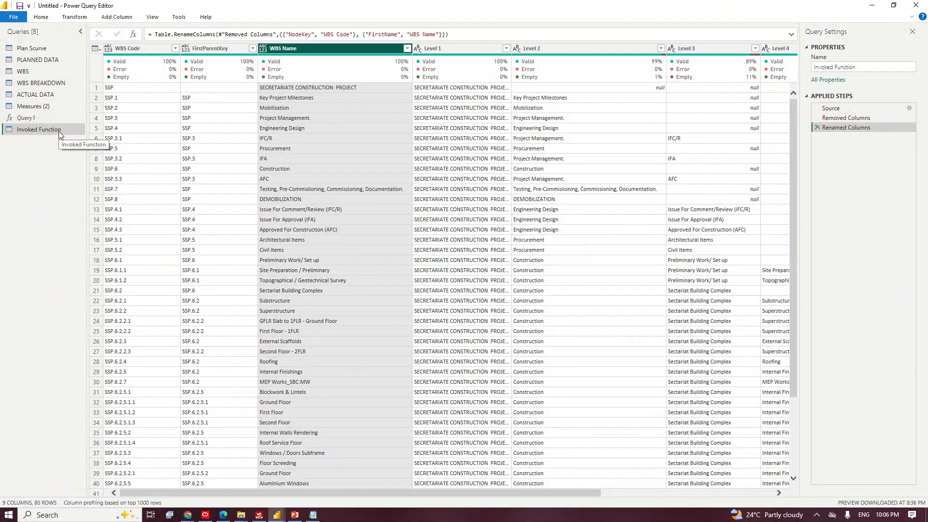
pyautogui.doubleClick(59, 132)
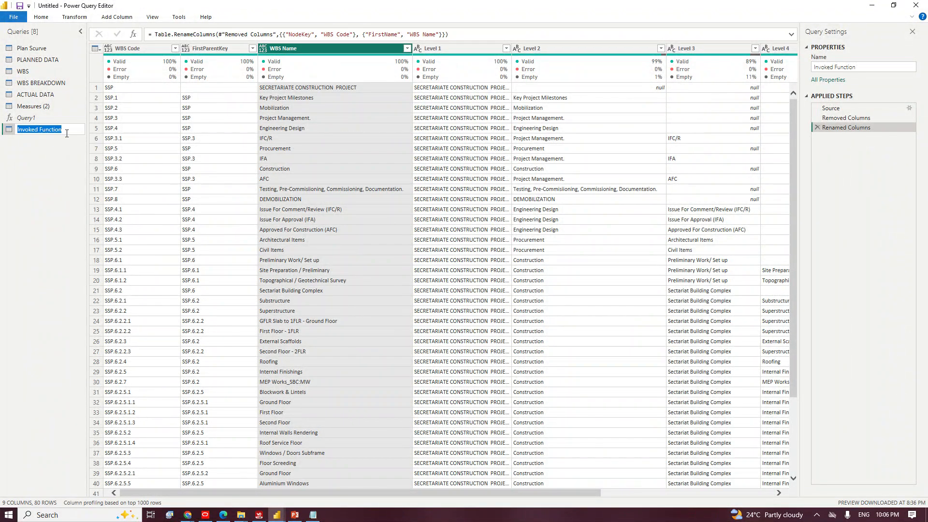
pyautogui.write('WBS LEVEL')
pyautogui.press('Return')
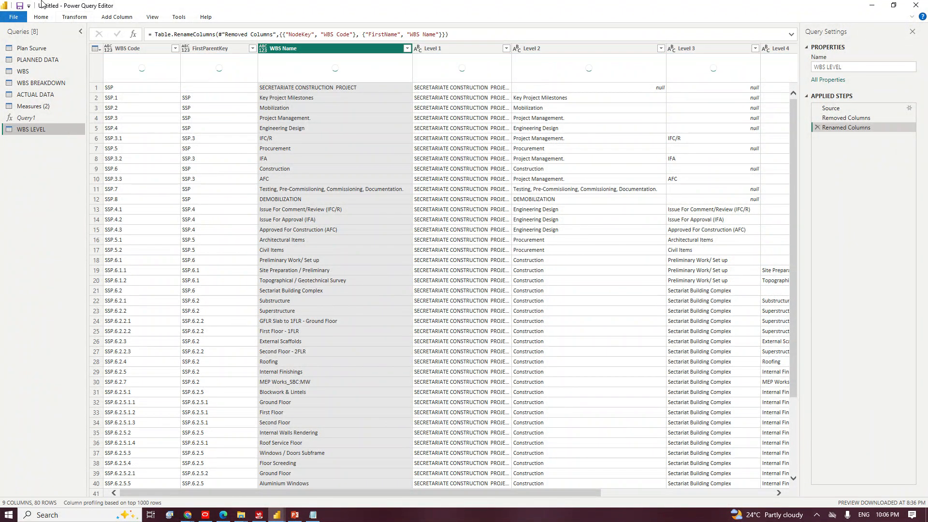
pyautogui.click(41, 17)
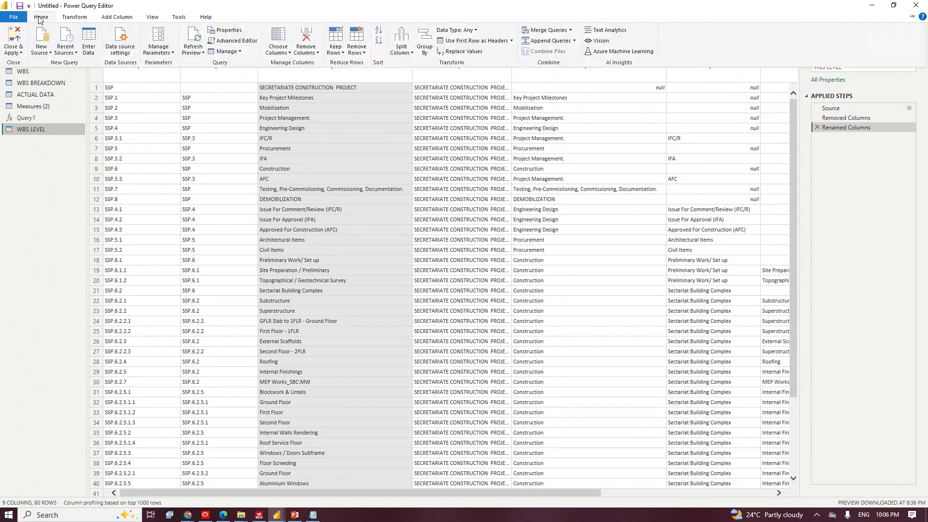
pyautogui.click(13, 39)
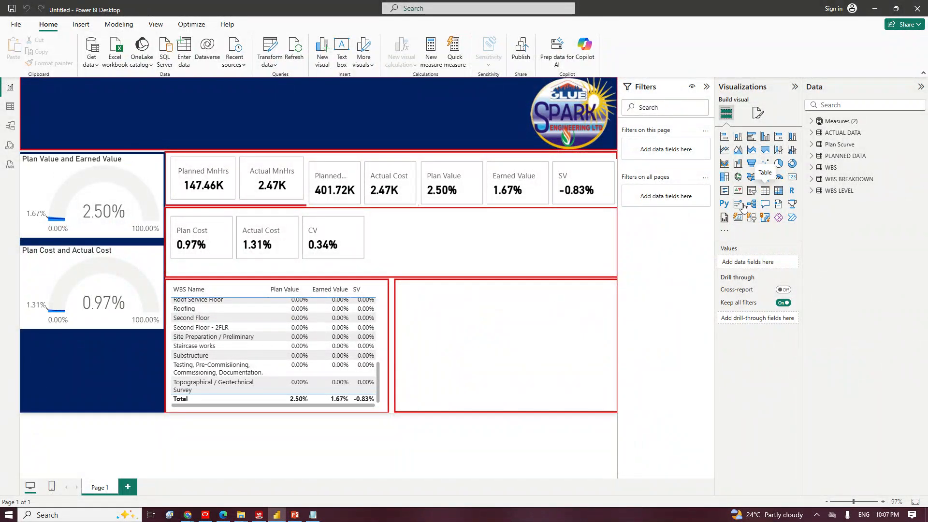
# Add a table visual over the empty red-framed panel beside the WBS Name table and widen it.
pyautogui.click(765, 191)
pyautogui.moveTo(75, 114); pyautogui.dragTo(448, 319)
pyautogui.moveTo(534, 328); pyautogui.dragTo(577, 329)
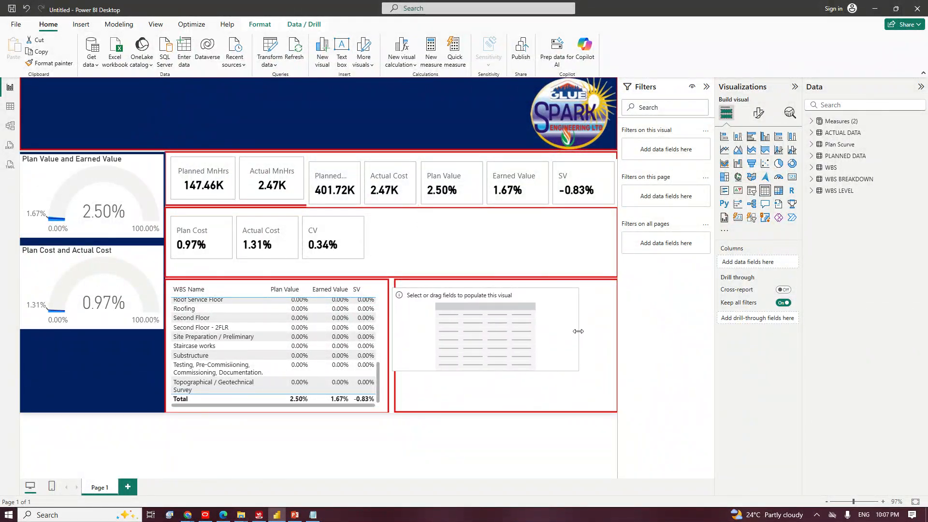
# Add the Level 2 field from the WBS LEVEL table as the new table's column and review its rows.
pyautogui.click(813, 192)
pyautogui.moveTo(858, 231); pyautogui.dragTo(749, 264)
pyautogui.scroll(-2, 480, 330)
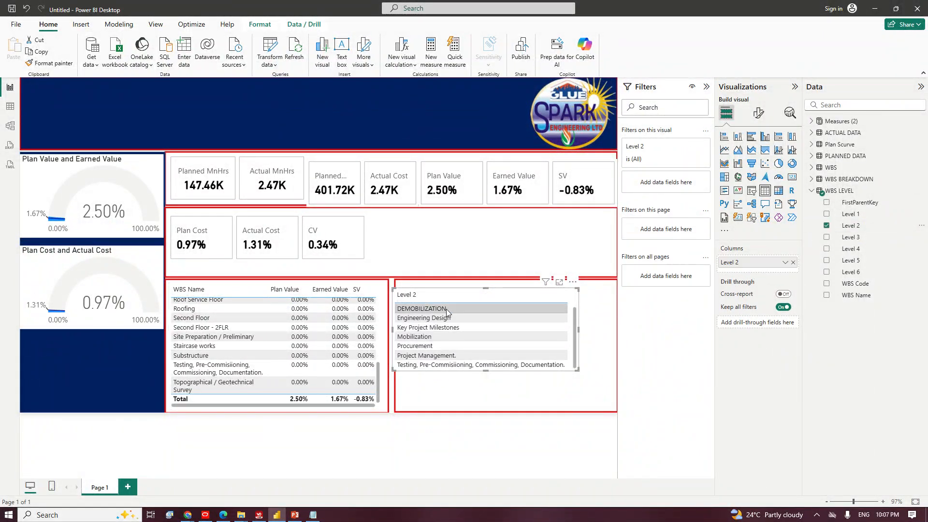
pyautogui.scroll(2, 445, 309)
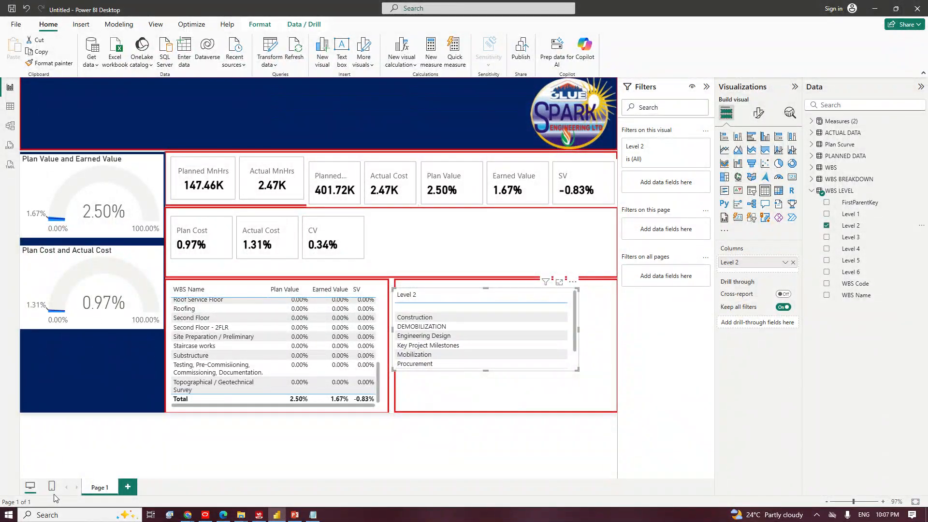
# Switch to Primavera P6 and collapse the activity grouping bands to WBS Level 2, bringing the WBS names into view.
pyautogui.click(205, 514)
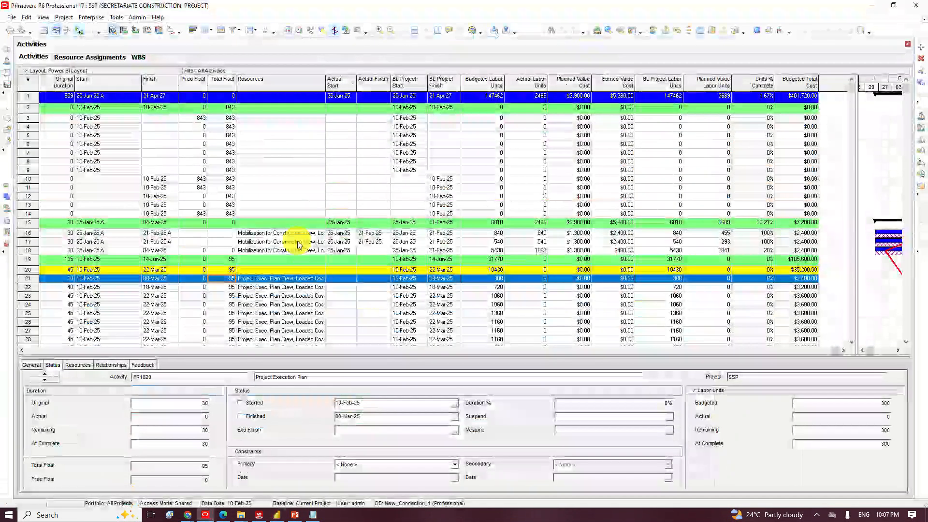
pyautogui.rightClick(298, 244)
pyautogui.click(329, 466)
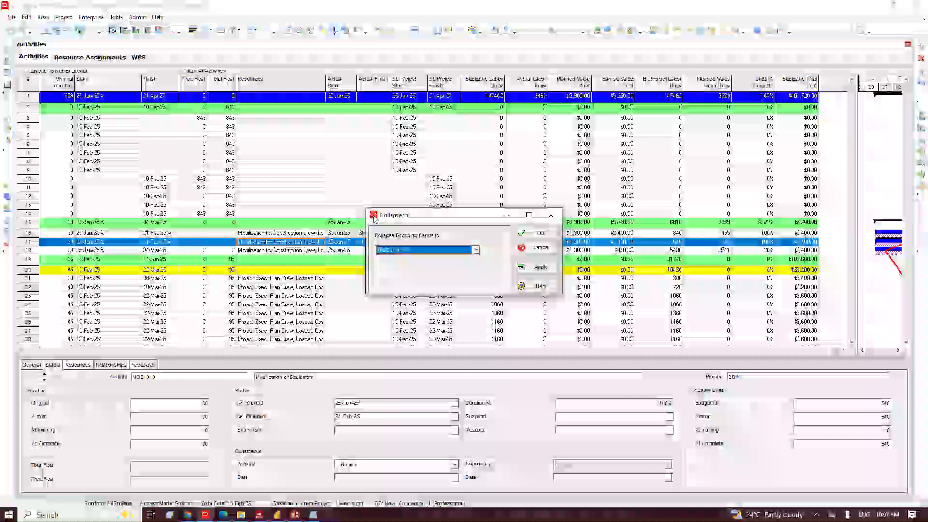
pyautogui.click(476, 250)
pyautogui.click(414, 265)
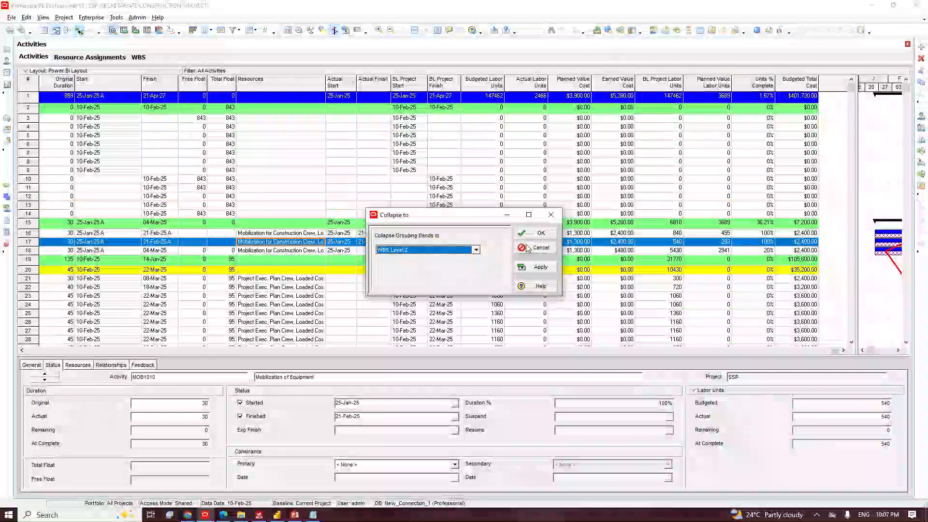
pyautogui.click(540, 267)
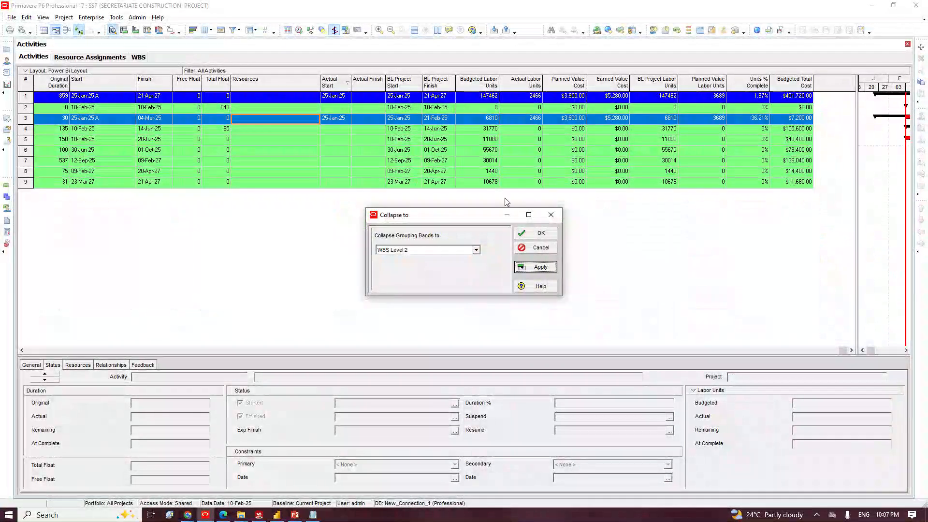
pyautogui.click(535, 234)
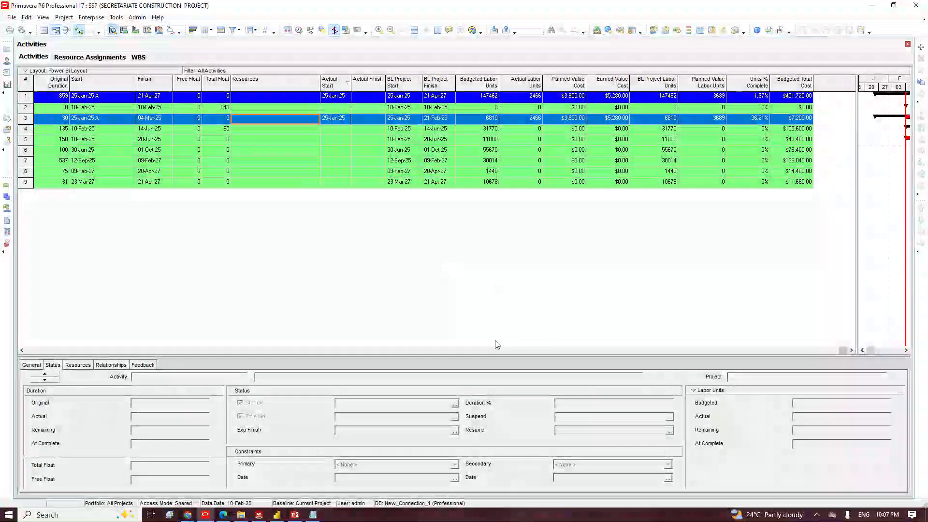
pyautogui.click(36, 351)
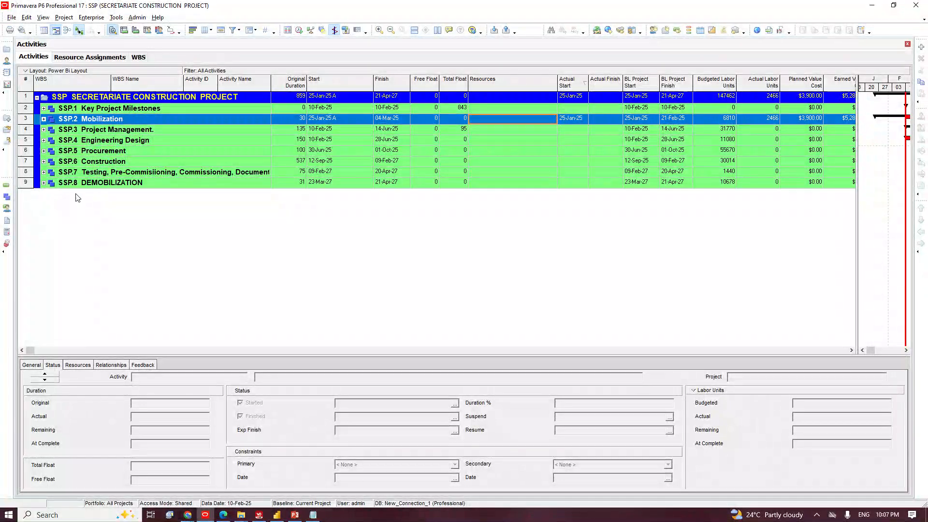
# Switch to Power BI Desktop, compare the Level 2 table side by side with the Primavera P6 WBS list, and maximize the window again.
pyautogui.click(276, 515)
pyautogui.click(896, 8)
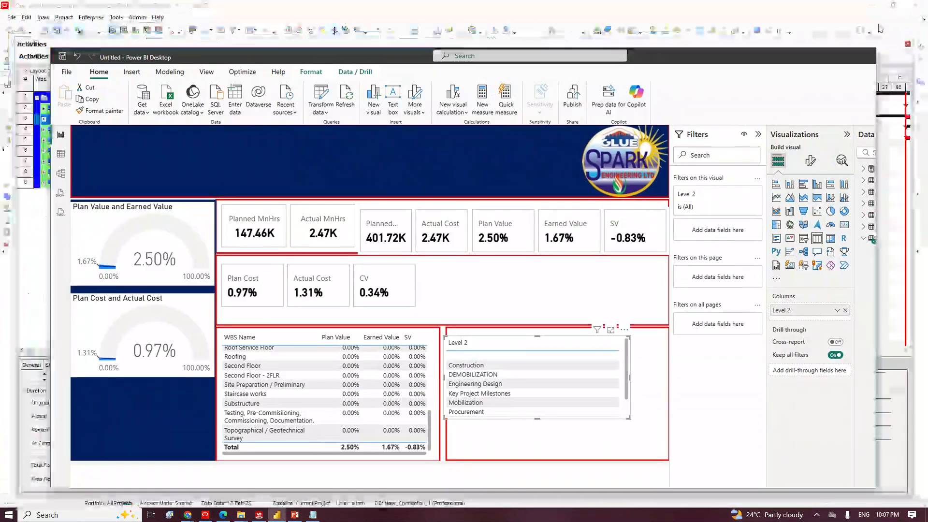
pyautogui.moveTo(679, 64); pyautogui.dragTo(895, 14)
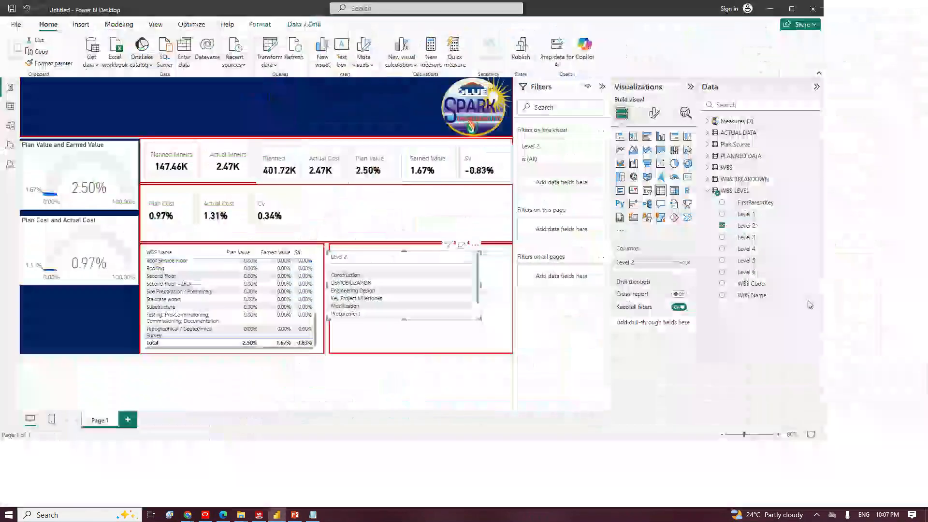
pyautogui.click(895, 13)
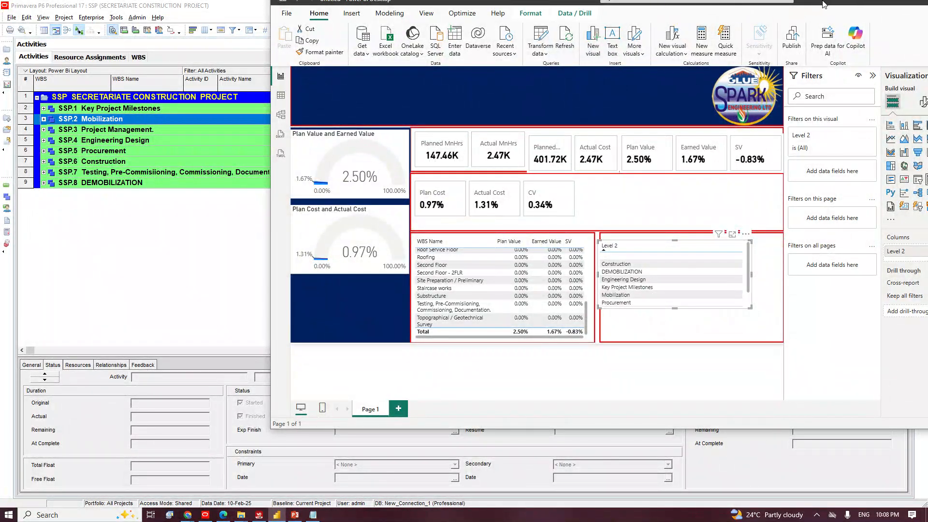
pyautogui.moveTo(824, 5); pyautogui.dragTo(661, 43)
pyautogui.moveTo(781, 40); pyautogui.dragTo(727, 37)
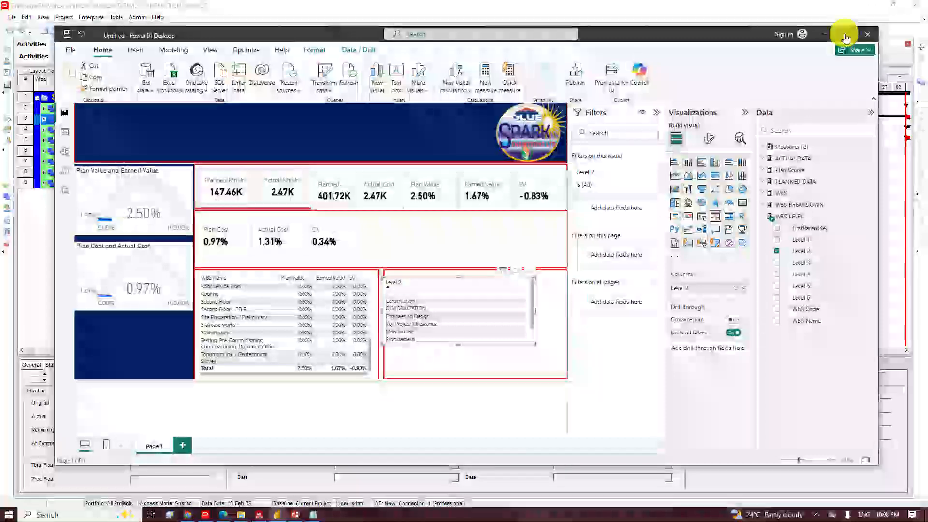
pyautogui.click(844, 35)
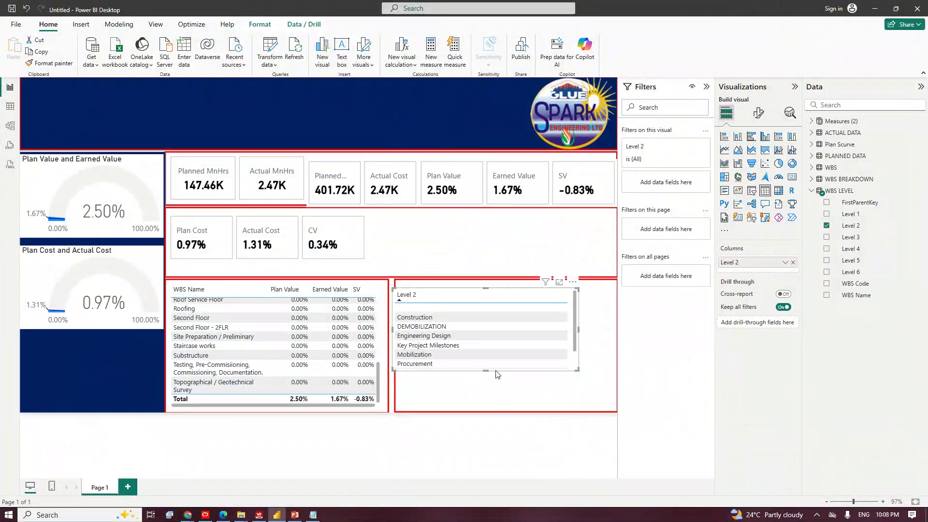
# Make the Level 2 table taller and add the (*)Earned Value Cost($) field from ACTUAL DATA as its second column.
pyautogui.moveTo(483, 370); pyautogui.dragTo(481, 395)
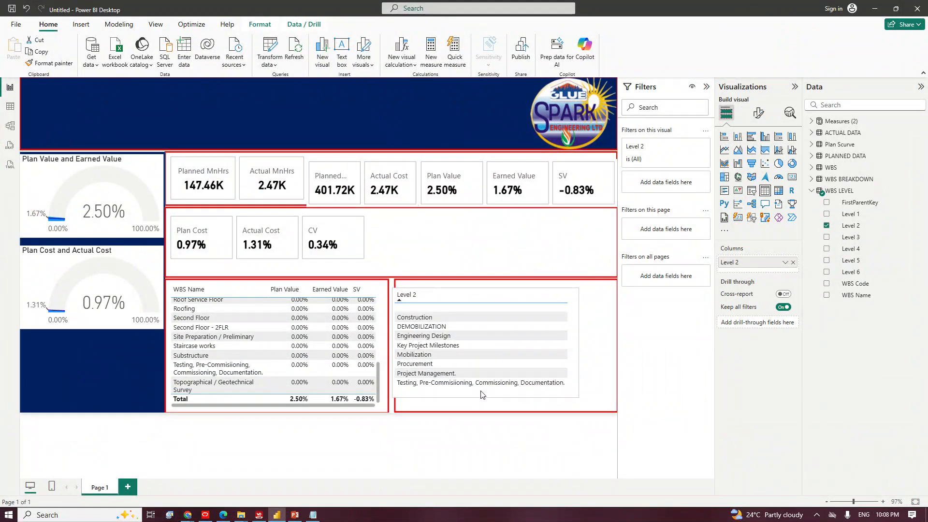
pyautogui.click(812, 190)
pyautogui.click(817, 134)
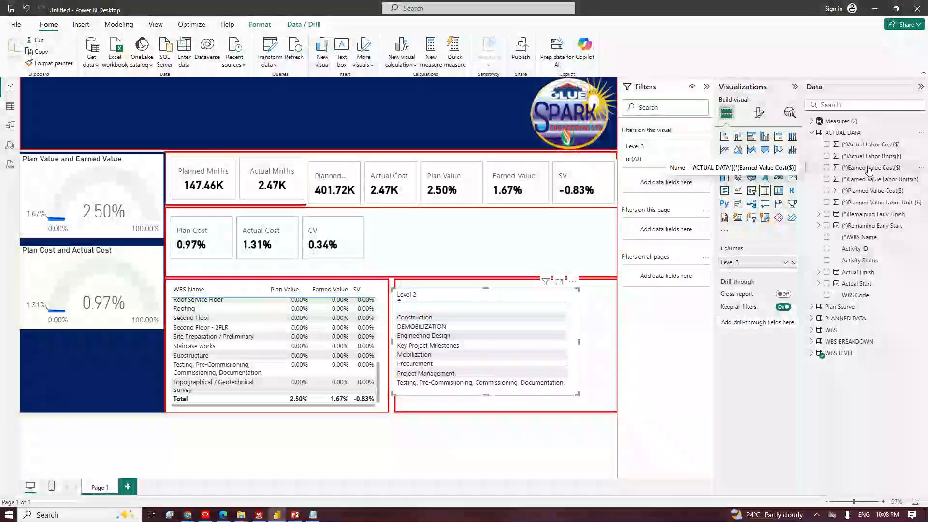
pyautogui.moveTo(869, 168); pyautogui.dragTo(791, 267)
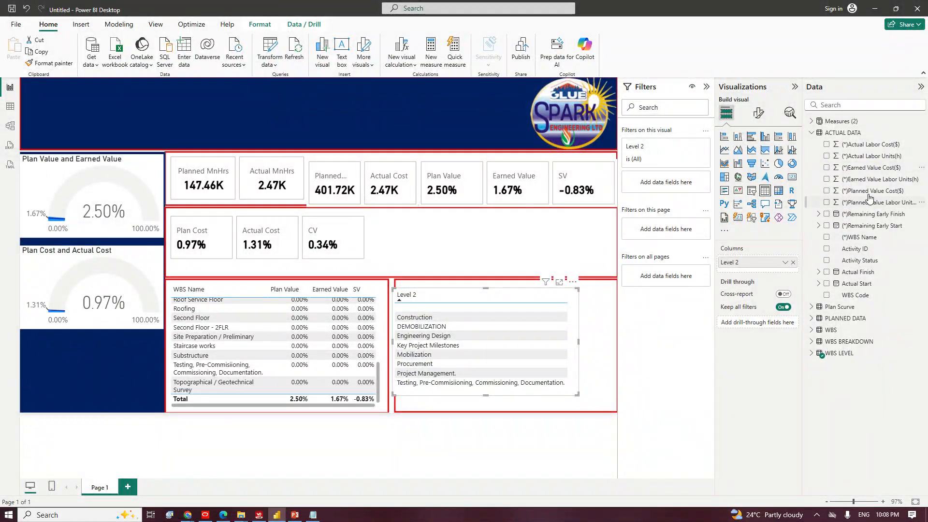
pyautogui.moveTo(866, 169); pyautogui.dragTo(769, 272)
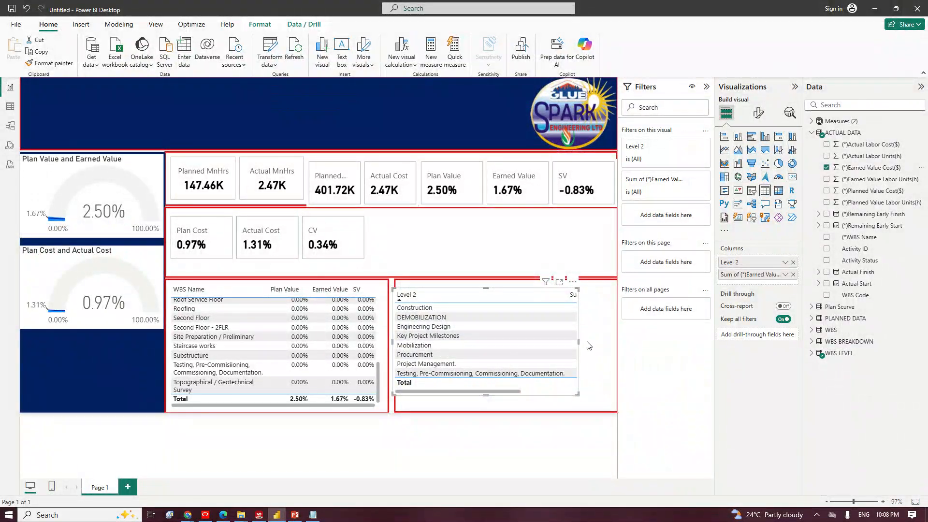
# Widen the table to the red frame's edge and narrow its Level 2 column so the earned value column fits.
pyautogui.moveTo(578, 339); pyautogui.dragTo(611, 339)
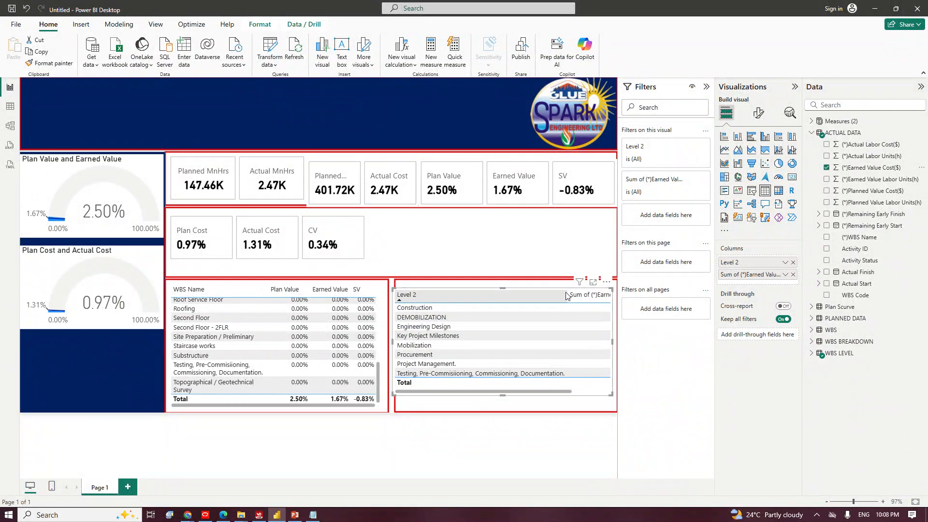
pyautogui.click(563, 295)
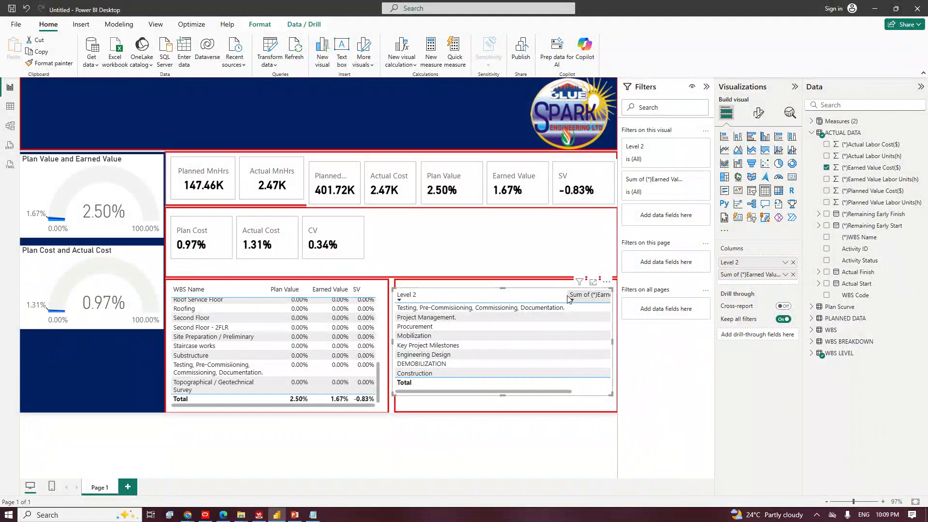
pyautogui.moveTo(568, 298); pyautogui.dragTo(496, 294)
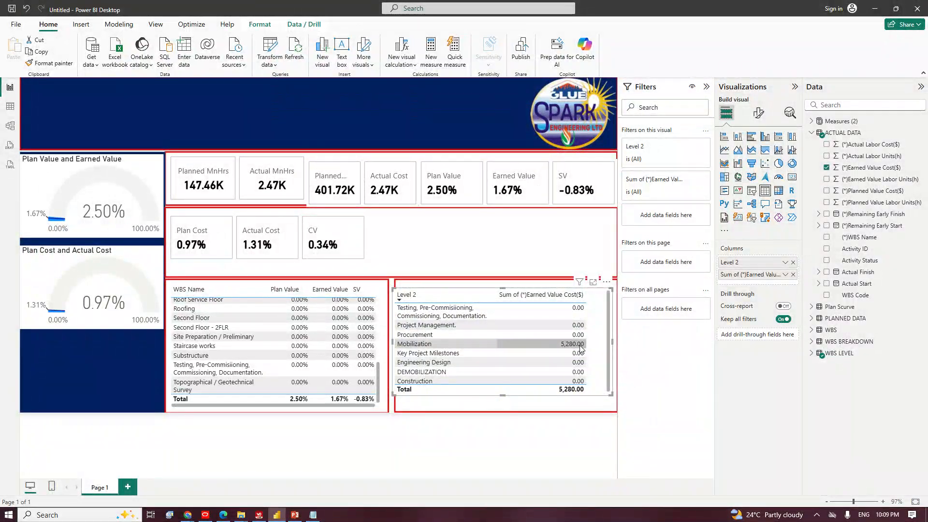
# Switch to Primavera P6, check the Earned Value Cost of the Level 2 WBS bands against the table, and return to Power BI Desktop.
pyautogui.click(205, 515)
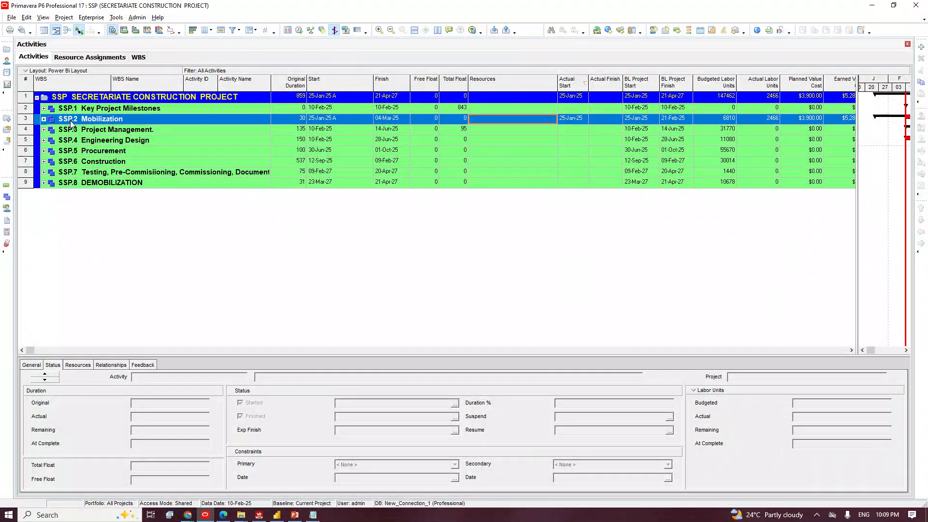
pyautogui.click(851, 351)
pyautogui.click(851, 351)
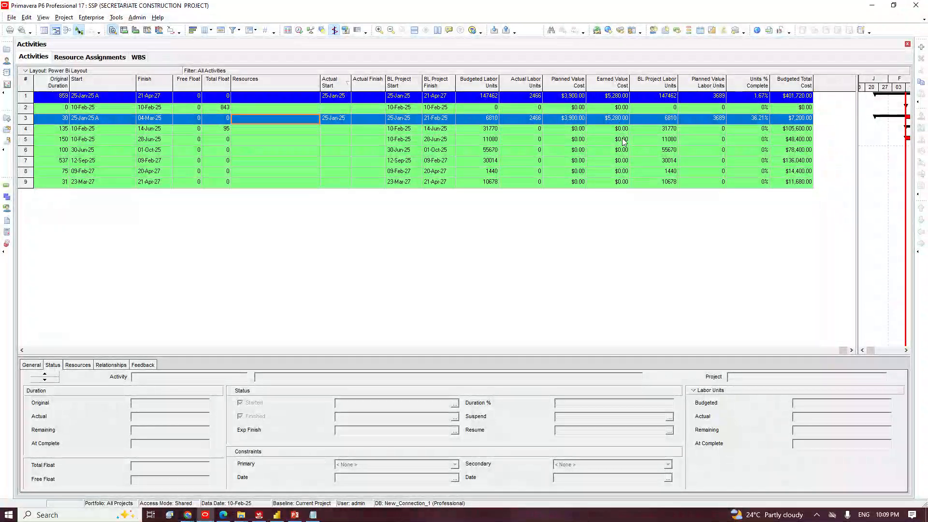
pyautogui.click(871, 6)
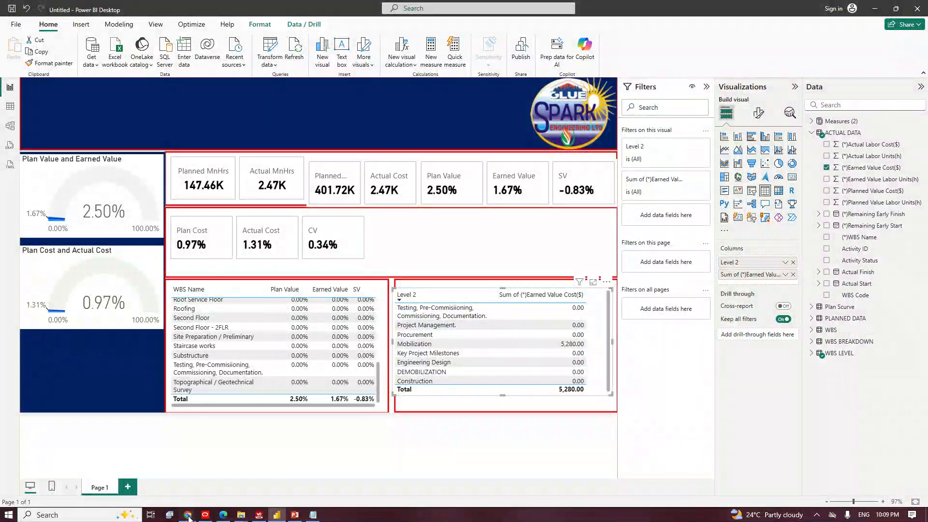
pyautogui.moveTo(187, 515)
pyautogui.moveTo(185, 479)
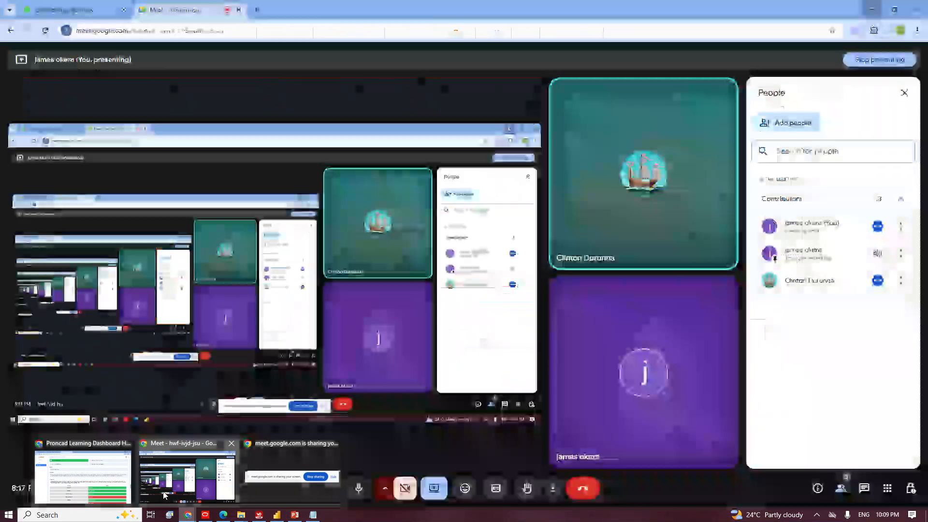